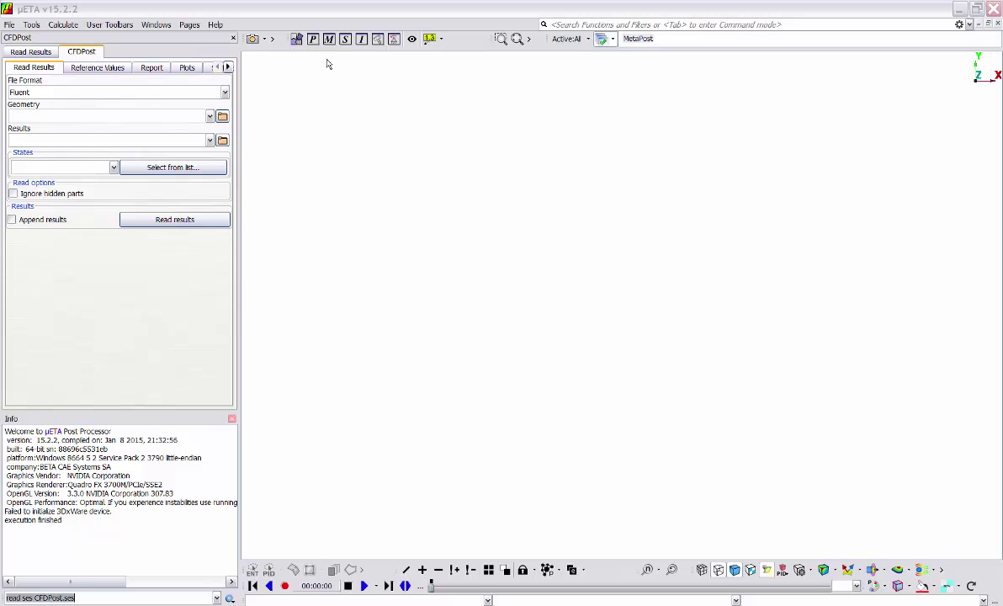
{"action": "left_click", "coordinate": [589, 39]}
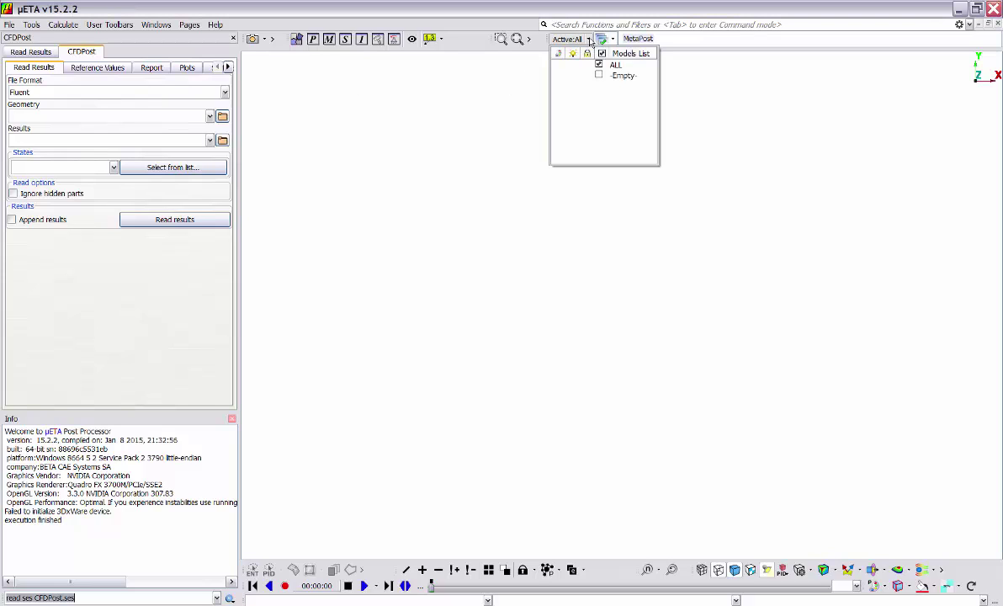
{"action": "left_click", "coordinate": [693, 93]}
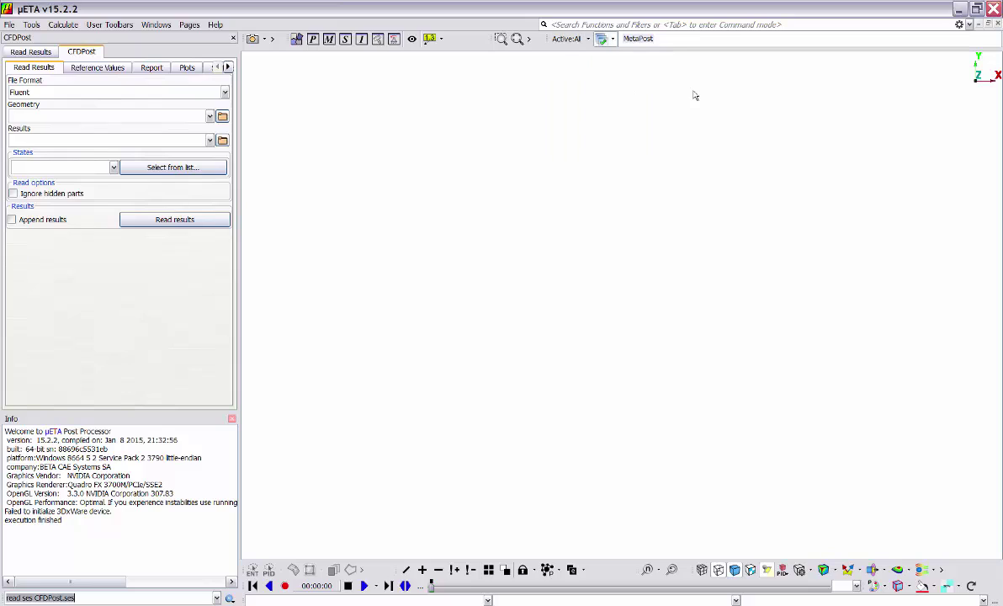
{"action": "left_click", "coordinate": [612, 39]}
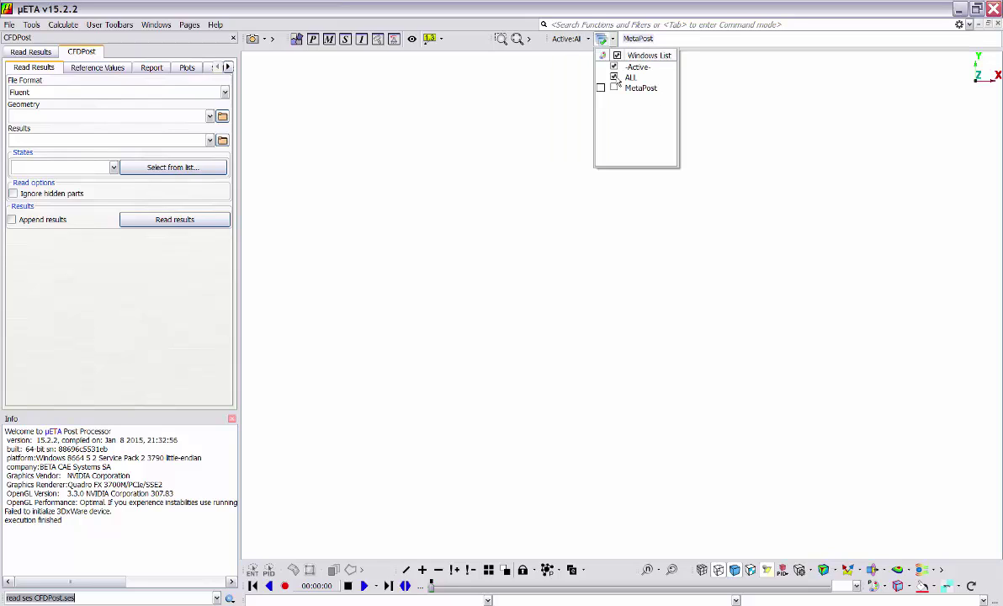
{"action": "left_click", "coordinate": [714, 91]}
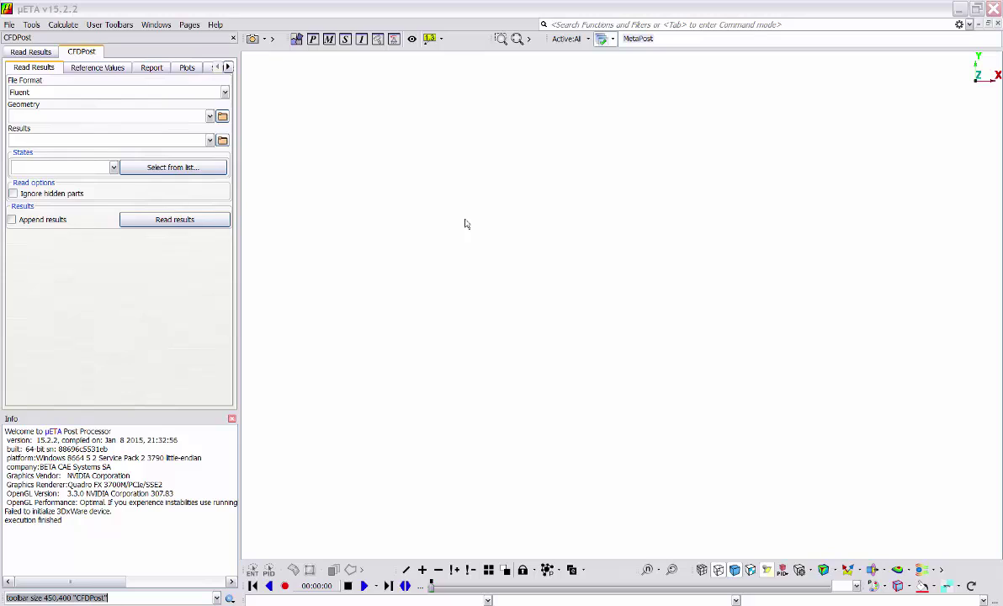
{"action": "left_click", "coordinate": [32, 96]}
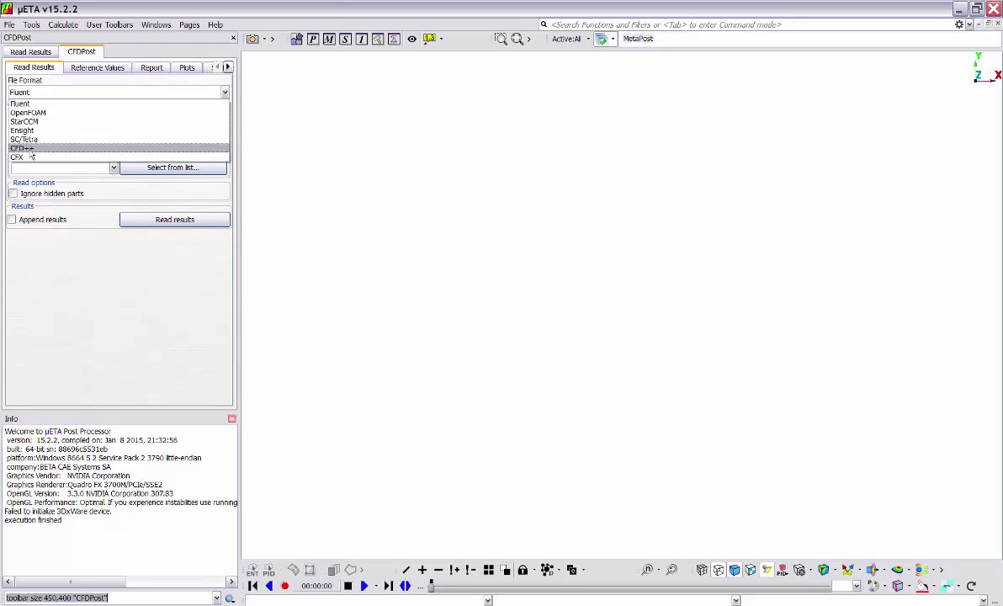
{"action": "left_click", "coordinate": [25, 102]}
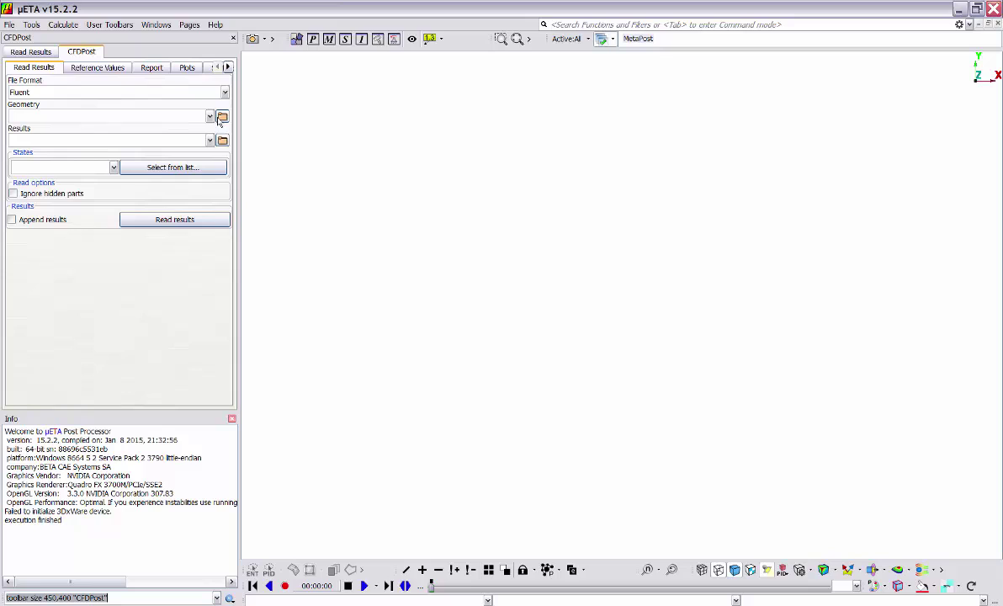
{"action": "left_click", "coordinate": [34, 53]}
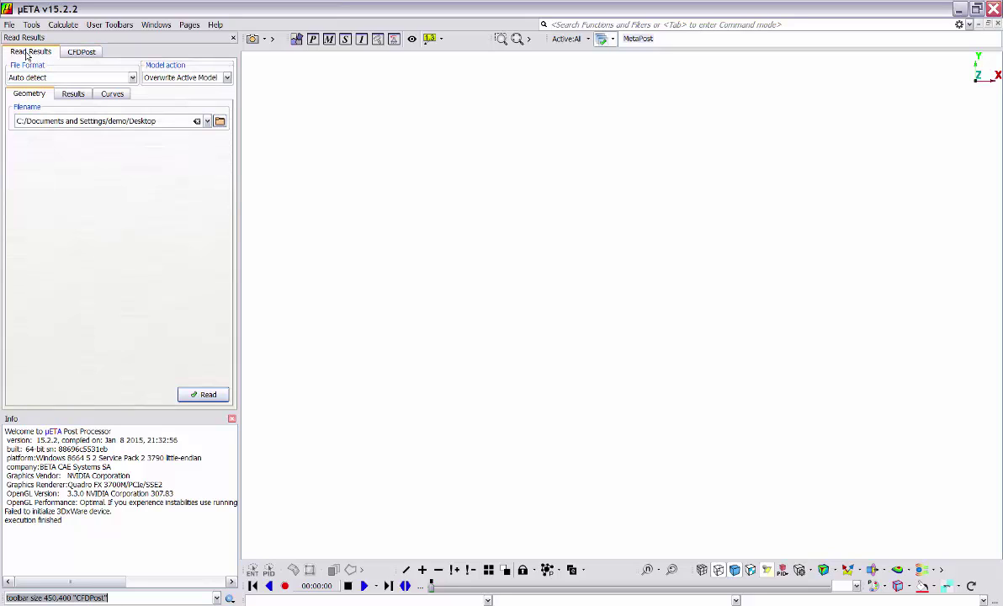
{"action": "left_click", "coordinate": [40, 78]}
{"action": "left_click", "coordinate": [30, 78]}
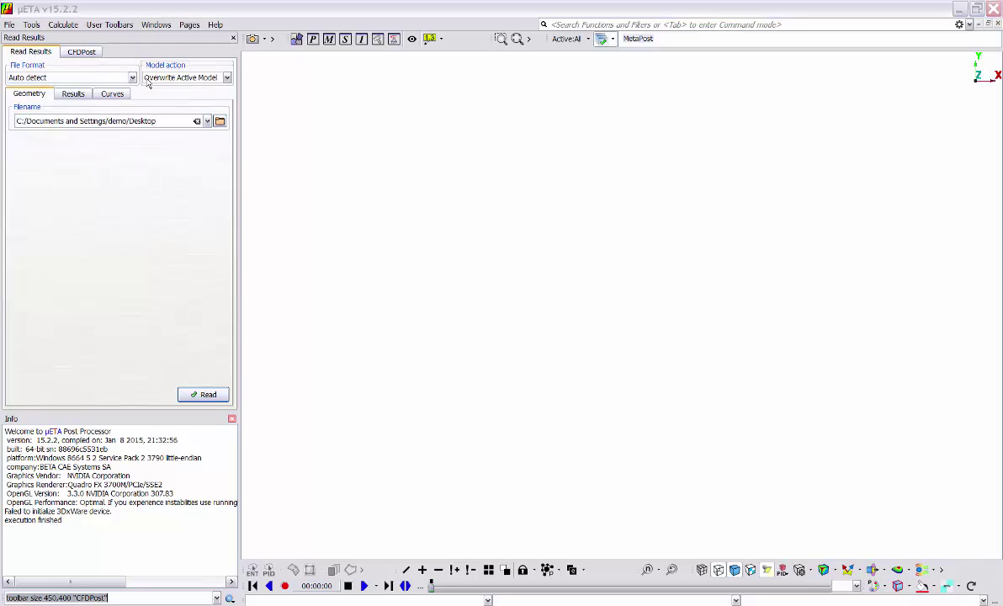
{"action": "left_click", "coordinate": [87, 53]}
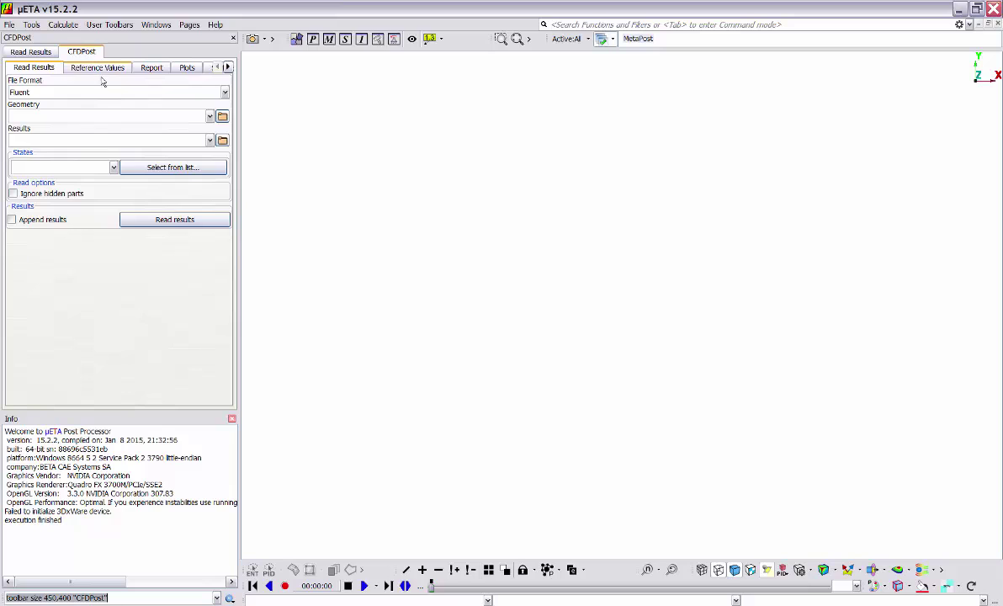
- Load the base.cas geometry file from the smart folder with Fluent as the file format
{"action": "left_click", "coordinate": [99, 89]}
{"action": "left_click", "coordinate": [95, 89]}
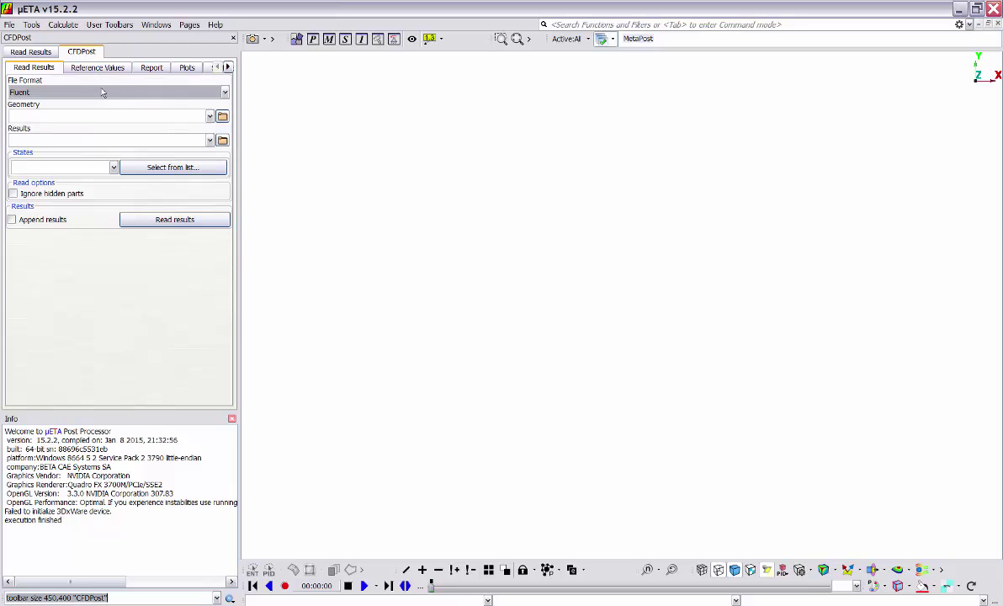
{"action": "left_click", "coordinate": [223, 117]}
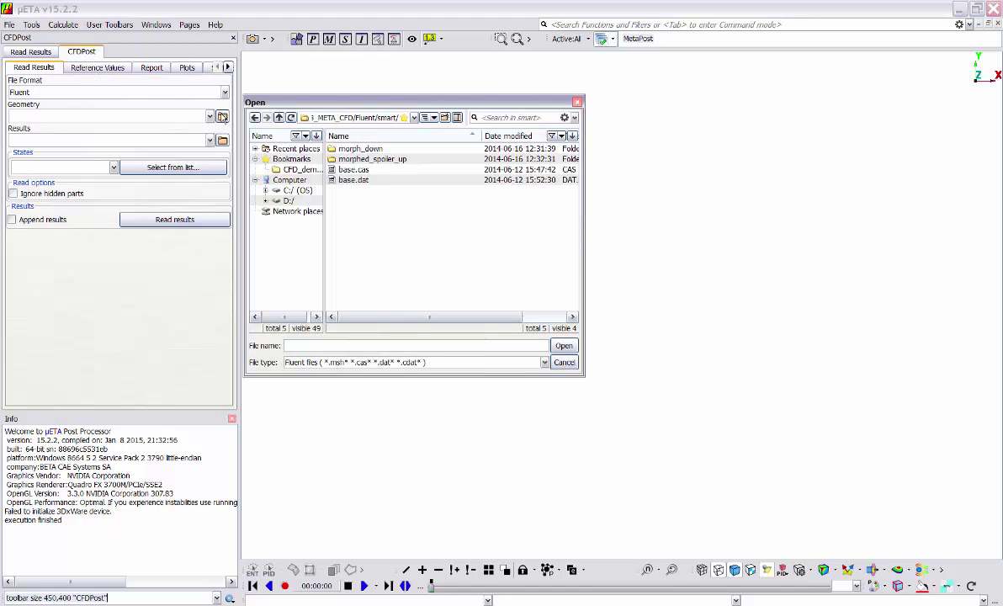
{"action": "double_click", "coordinate": [386, 170]}
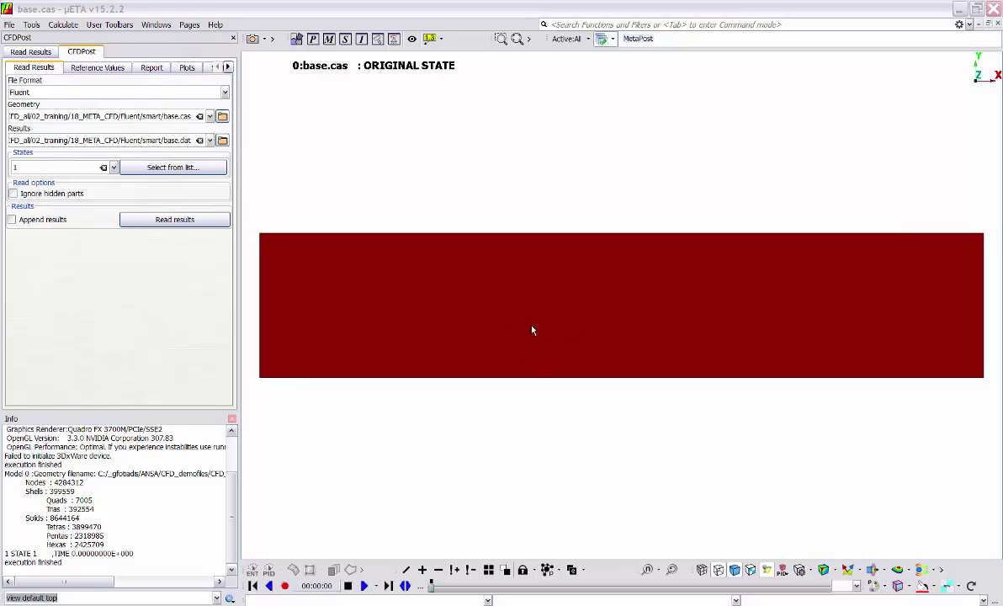
- Examine the loaded flow domain box in an angled 3D view, from close up and from farther away
{"action": "left_click_drag", "start_coordinate": [532, 330], "coordinate": [617, 194], "text": "ctrl"}
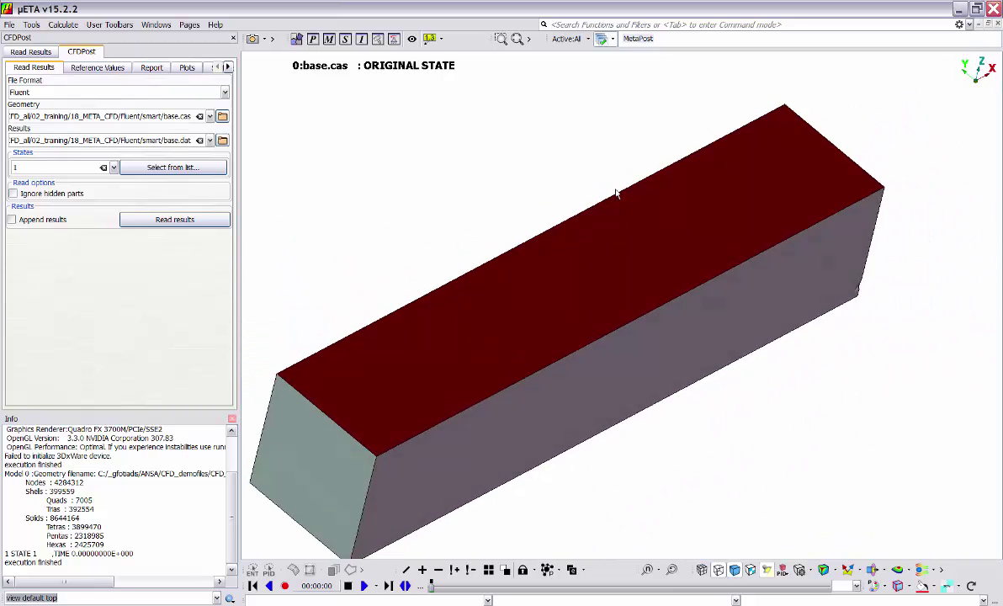
{"action": "scroll", "coordinate": [593, 247], "scroll_direction": "down", "scroll_amount": 5}
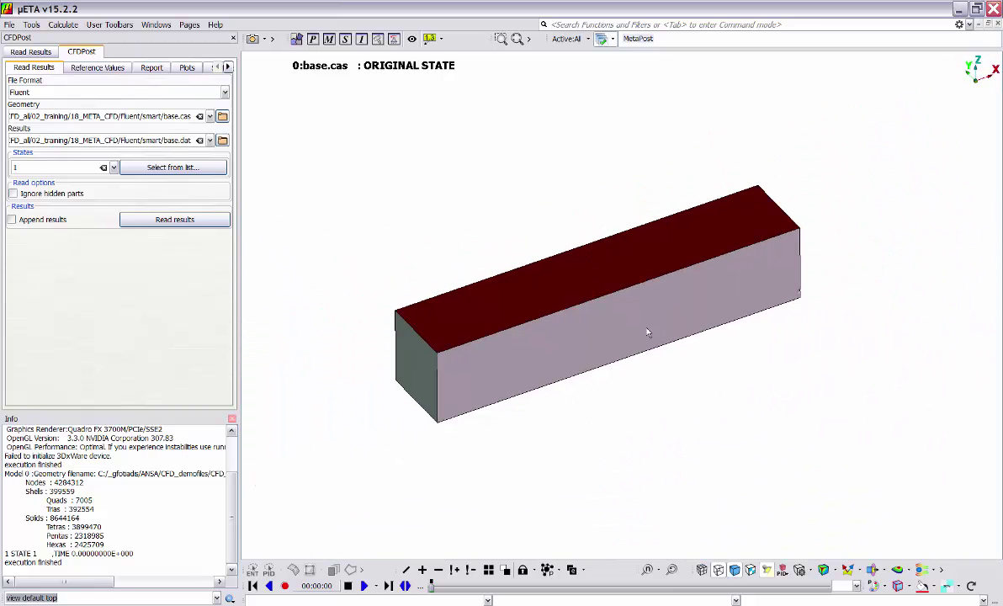
{"action": "mouse_move", "coordinate": [627, 320]}
{"action": "middle_mouse_down", "text": "ctrl"}
{"action": "mouse_move", "coordinate": [548, 351]}
{"action": "mouse_move", "coordinate": [727, 315]}
{"action": "mouse_move", "coordinate": [613, 327]}
{"action": "middle_mouse_up", "text": "ctrl"}
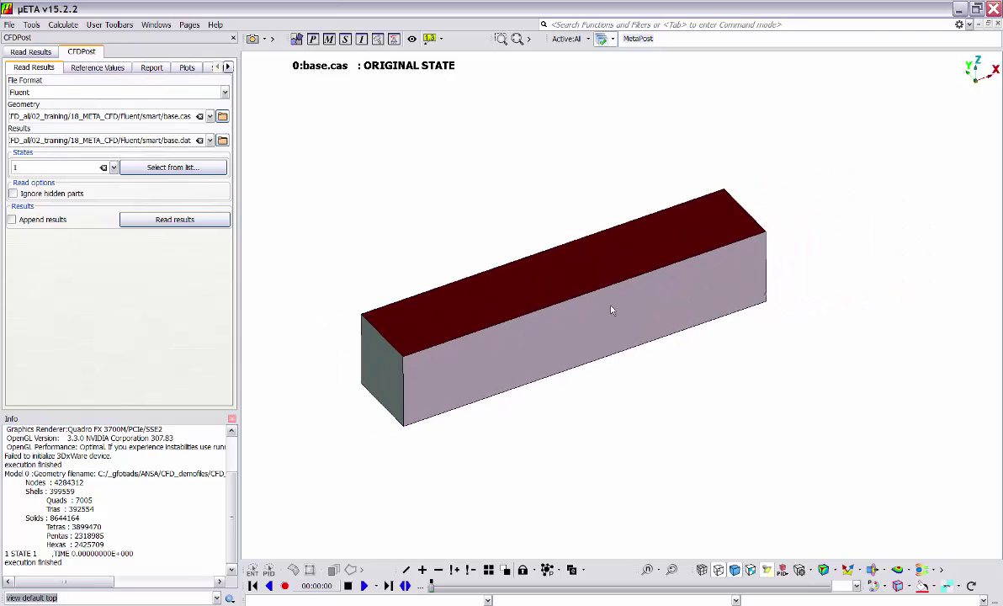
{"action": "right_click_drag", "start_coordinate": [594, 293], "coordinate": [543, 306], "text": "ctrl"}
{"action": "scroll", "coordinate": [550, 306], "scroll_direction": "up", "scroll_amount": 5}
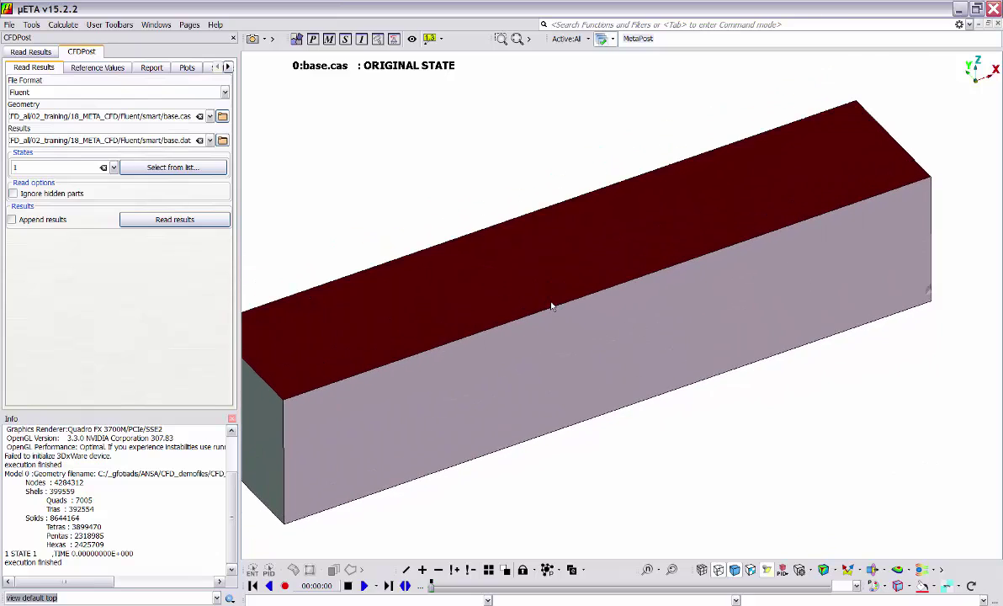
{"action": "scroll", "coordinate": [551, 307], "scroll_direction": "down", "scroll_amount": 5}
{"action": "scroll", "coordinate": [552, 307], "scroll_direction": "up", "scroll_amount": 5}
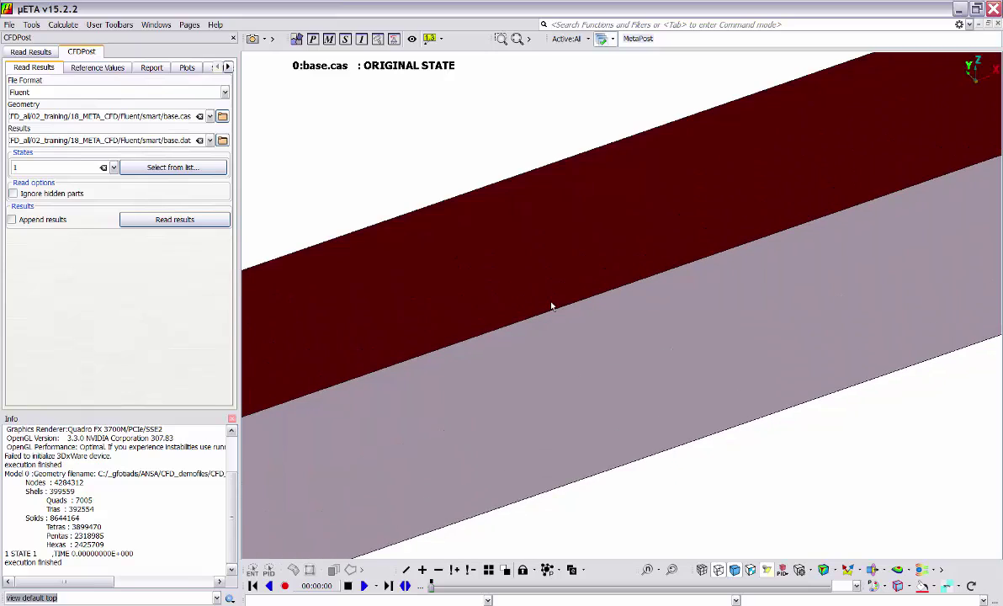
{"action": "scroll", "coordinate": [552, 306], "scroll_direction": "down", "scroll_amount": 5}
{"action": "scroll", "coordinate": [676, 363], "scroll_direction": "up", "scroll_amount": 2}
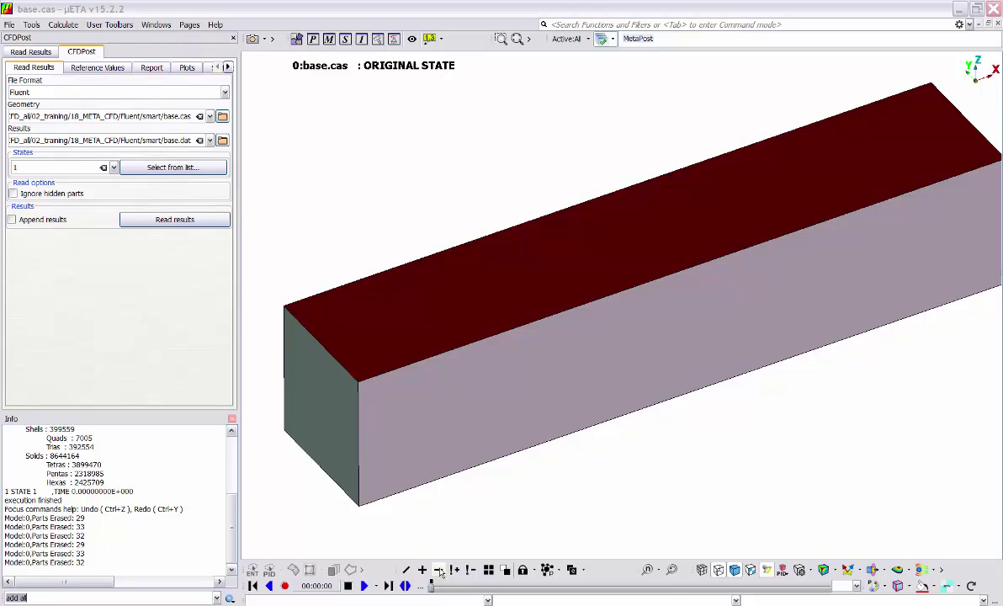
- Erase the near side wall, the roof and the far side wall of the domain to expose the car
{"action": "left_click", "coordinate": [440, 572]}
{"action": "left_click", "coordinate": [644, 346]}
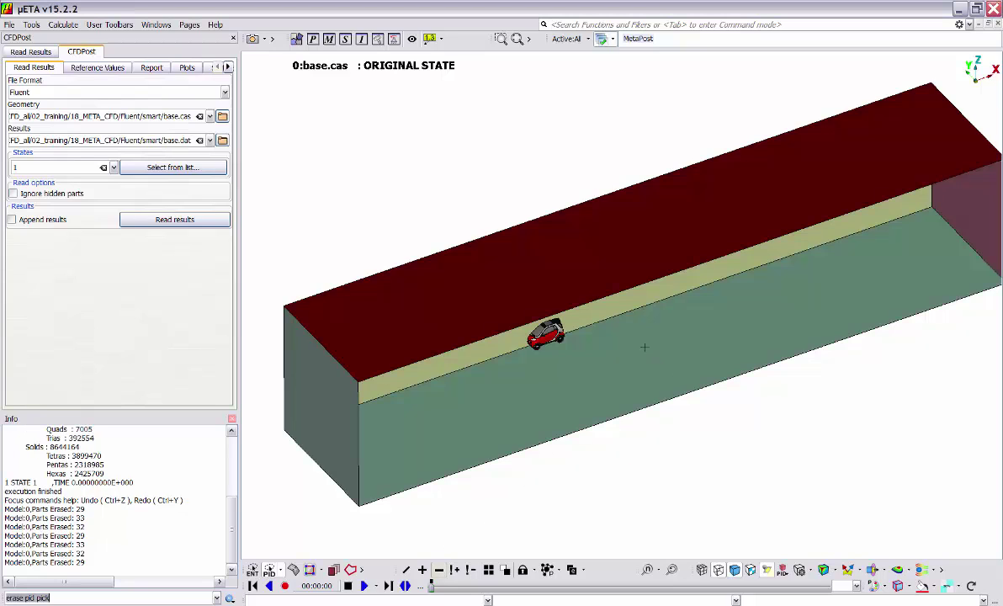
{"action": "left_click", "coordinate": [575, 278]}
{"action": "left_click", "coordinate": [524, 274]}
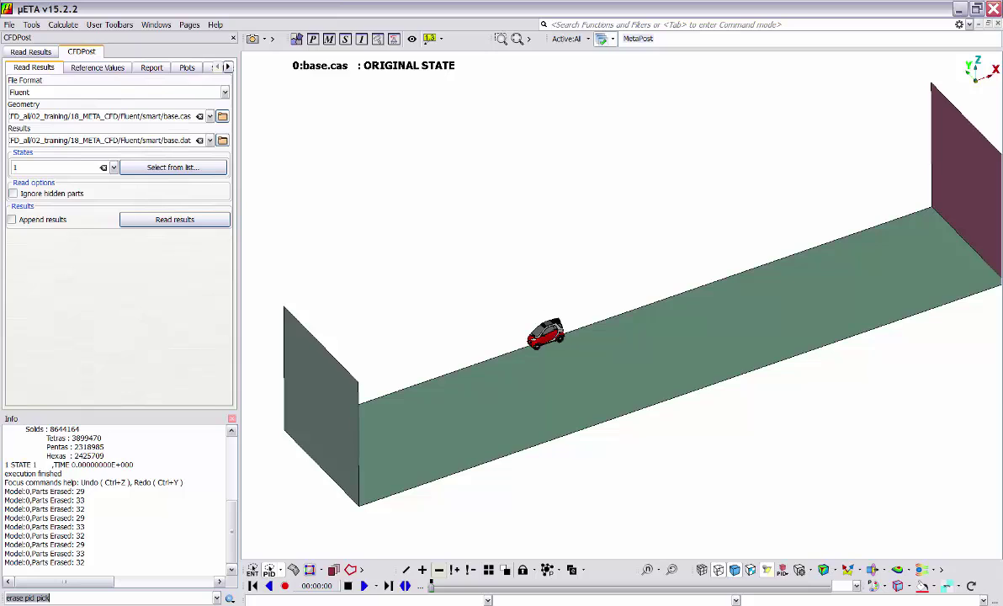
{"action": "scroll", "coordinate": [557, 328], "scroll_direction": "up", "scroll_amount": 4}
{"action": "scroll", "coordinate": [546, 304], "scroll_direction": "up", "scroll_amount": 3}
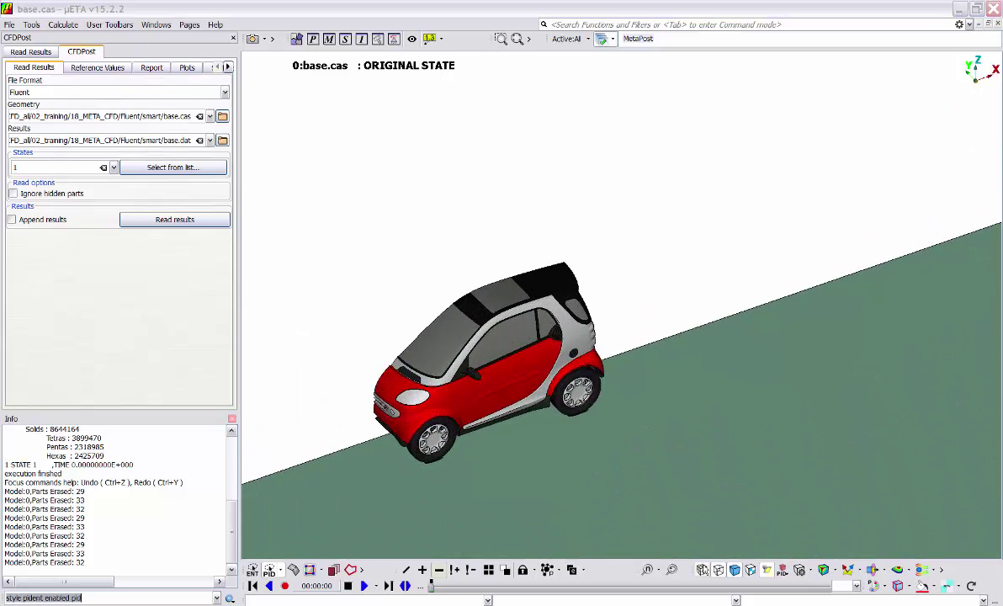
- Try the mesh wireframe, shading and lighting display styles on the car and ground, restoring the plain shaded view
{"action": "left_click", "coordinate": [703, 571]}
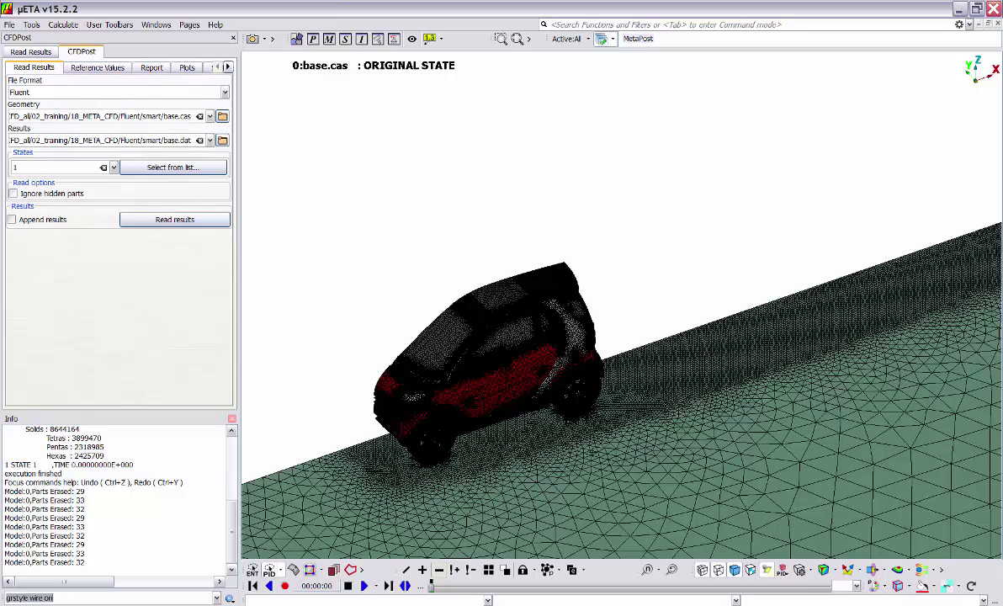
{"action": "left_click", "coordinate": [701, 570]}
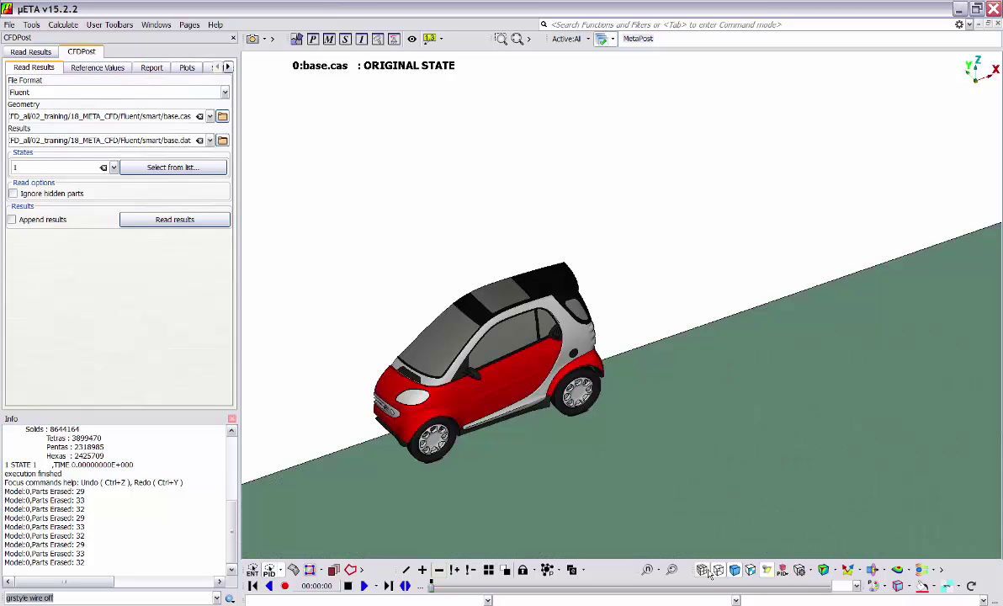
{"action": "left_click", "coordinate": [718, 571]}
{"action": "left_click", "coordinate": [734, 570]}
{"action": "left_click", "coordinate": [734, 570]}
{"action": "left_click", "coordinate": [767, 571]}
{"action": "left_click", "coordinate": [767, 570]}
- Preview the model coloured by Mid and by Entities, and restore the colouring by Pid
{"action": "left_click", "coordinate": [783, 571]}
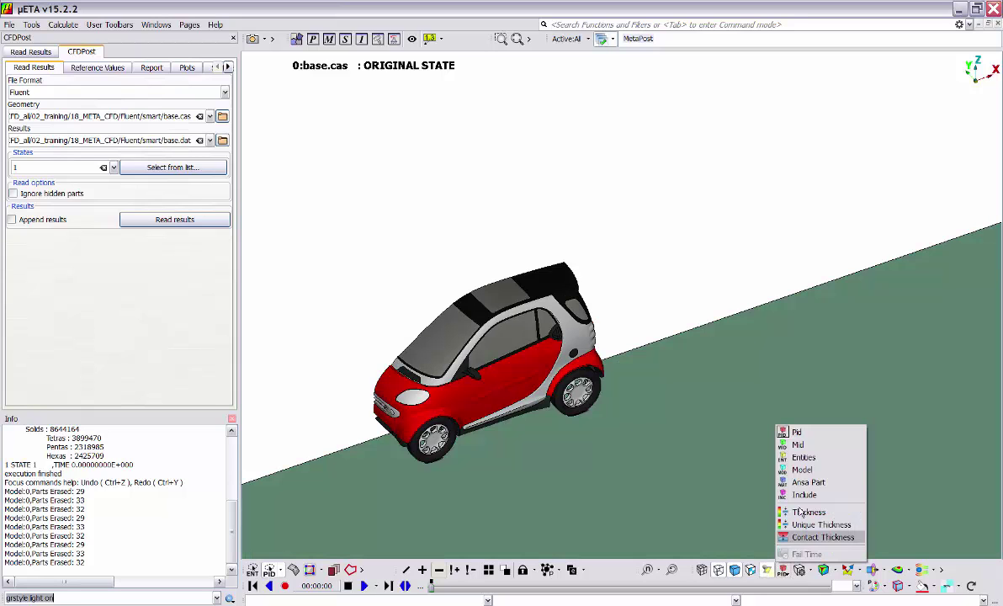
{"action": "left_click", "coordinate": [798, 444]}
{"action": "left_click", "coordinate": [783, 570]}
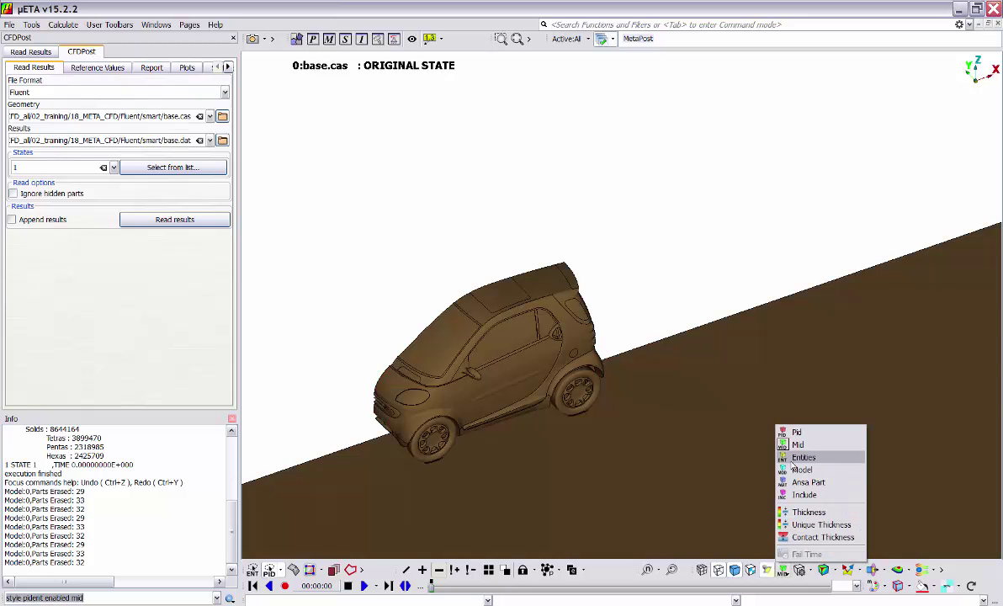
{"action": "left_click", "coordinate": [803, 457]}
{"action": "left_click", "coordinate": [782, 571]}
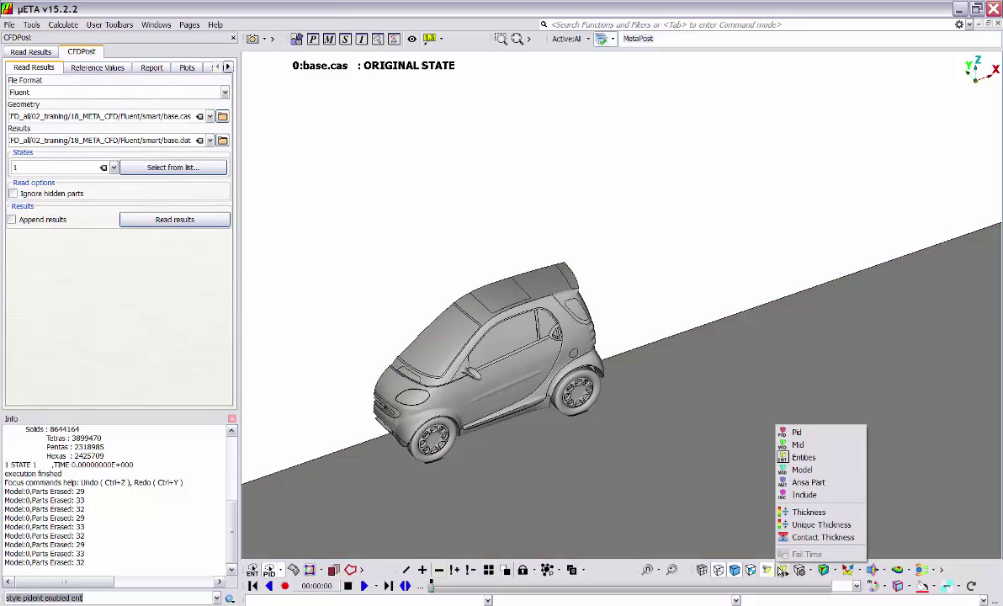
{"action": "left_click", "coordinate": [796, 432]}
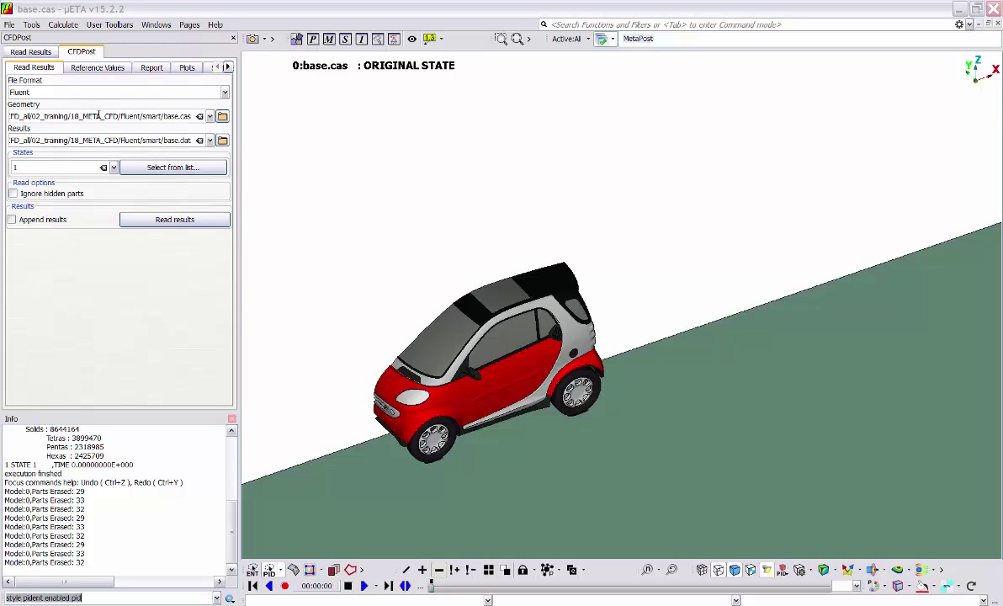
- Select STATE 1 from the list of available subcases as the state to read
{"action": "left_click", "coordinate": [113, 167]}
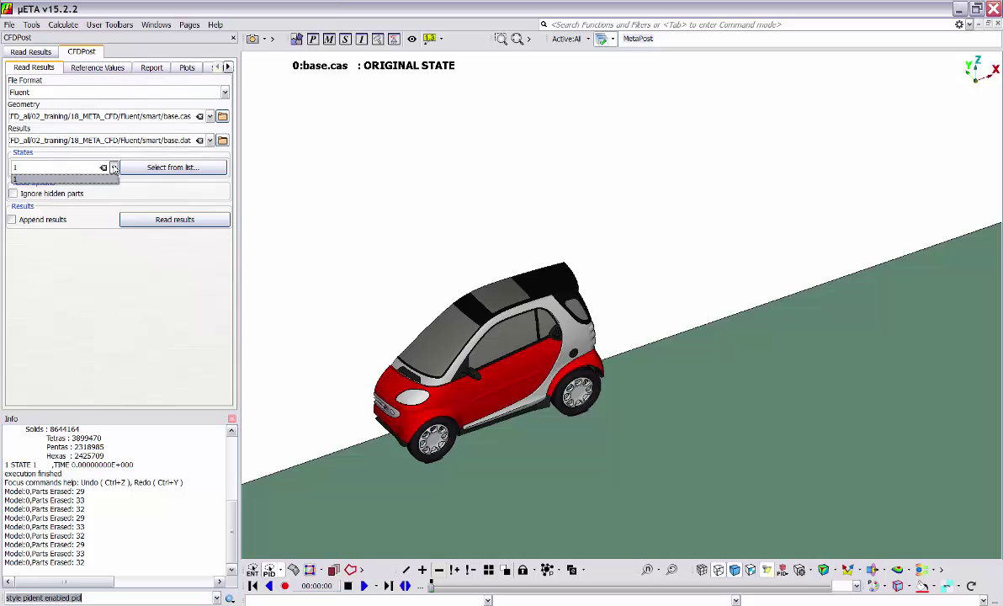
{"action": "left_click", "coordinate": [114, 167]}
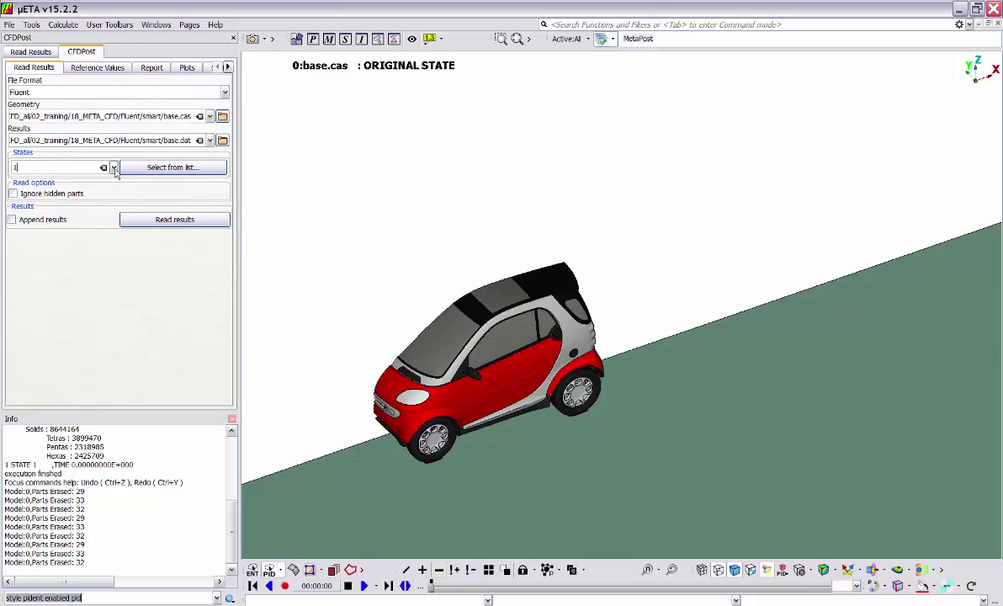
{"action": "left_click", "coordinate": [160, 162]}
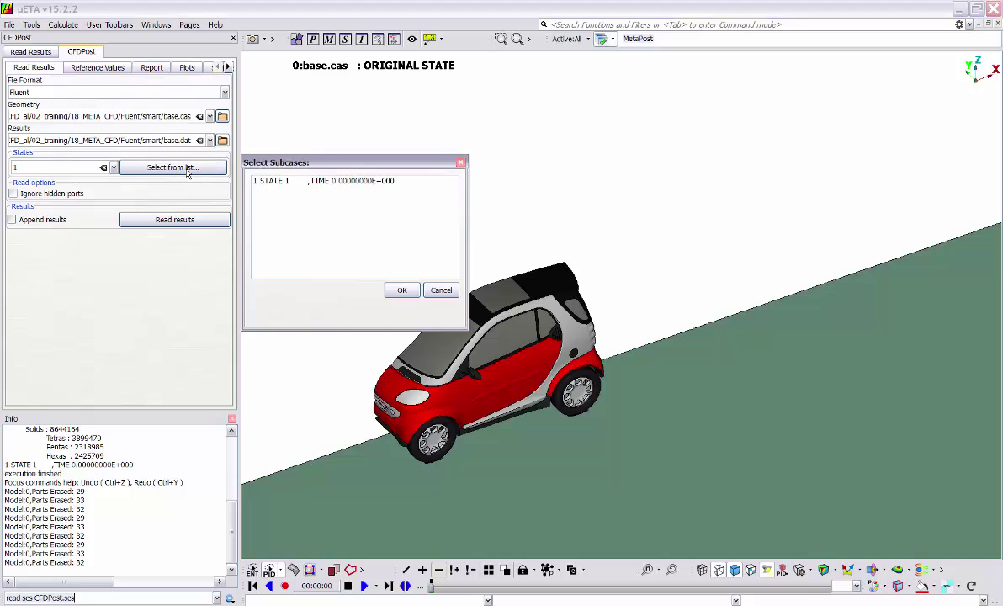
{"action": "left_click", "coordinate": [343, 181]}
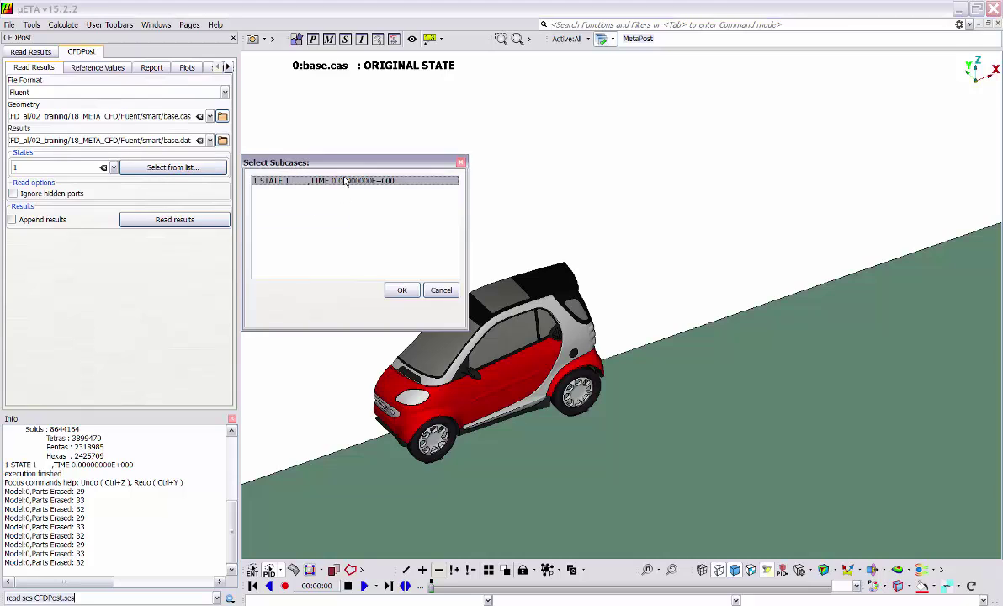
{"action": "left_click", "coordinate": [395, 290]}
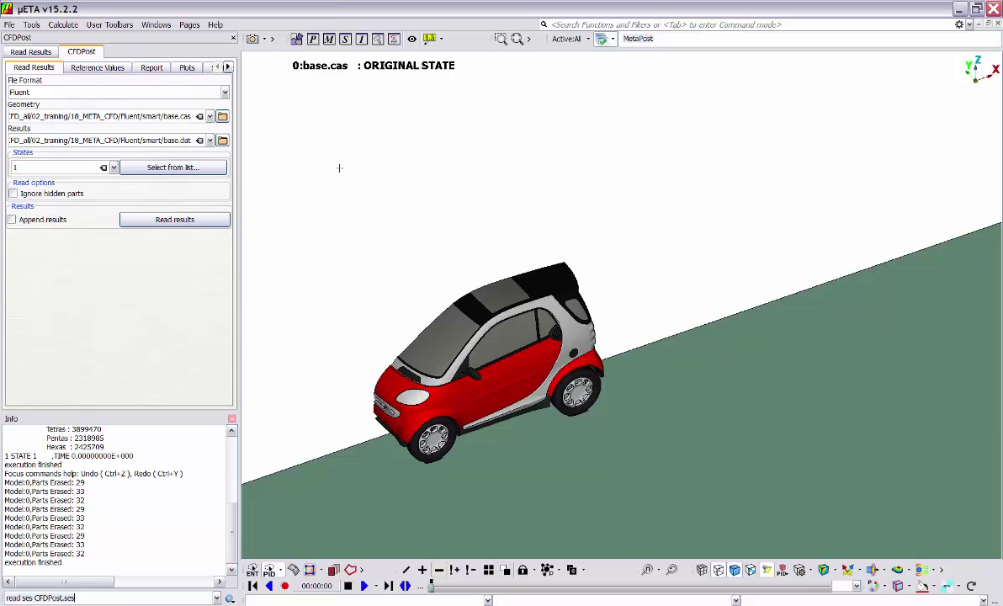
- Read the Pressure scalar and Velocity vector results for the selected state, enlarging the results selection window
{"action": "left_click", "coordinate": [199, 221]}
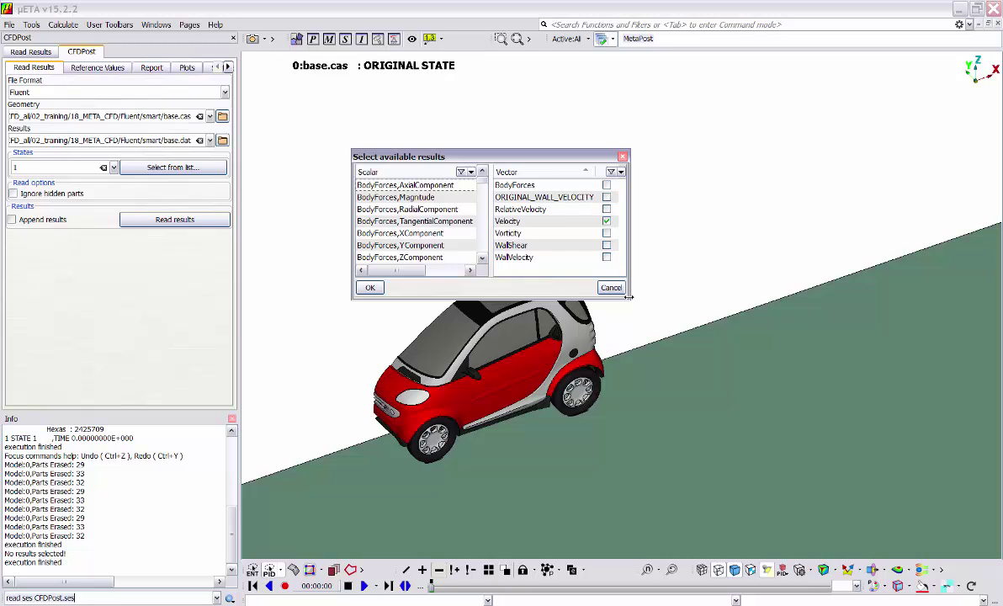
{"action": "left_click_drag", "start_coordinate": [630, 299], "coordinate": [775, 453]}
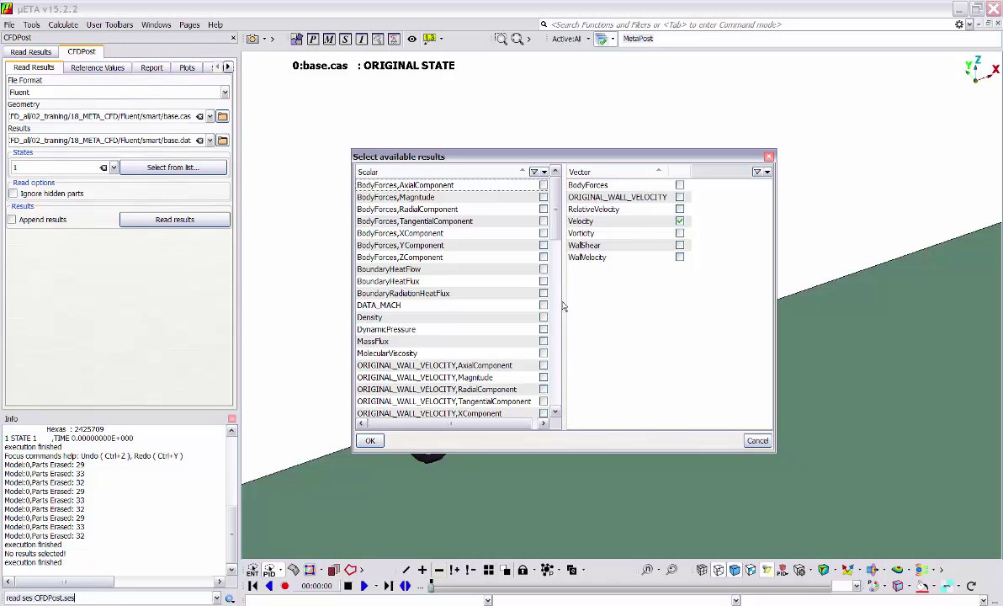
{"action": "mouse_move", "coordinate": [556, 227]}
{"action": "left_mouse_down"}
{"action": "mouse_move", "coordinate": [554, 276]}
{"action": "mouse_move", "coordinate": [553, 211]}
{"action": "left_mouse_up"}
{"action": "left_click", "coordinate": [370, 441]}
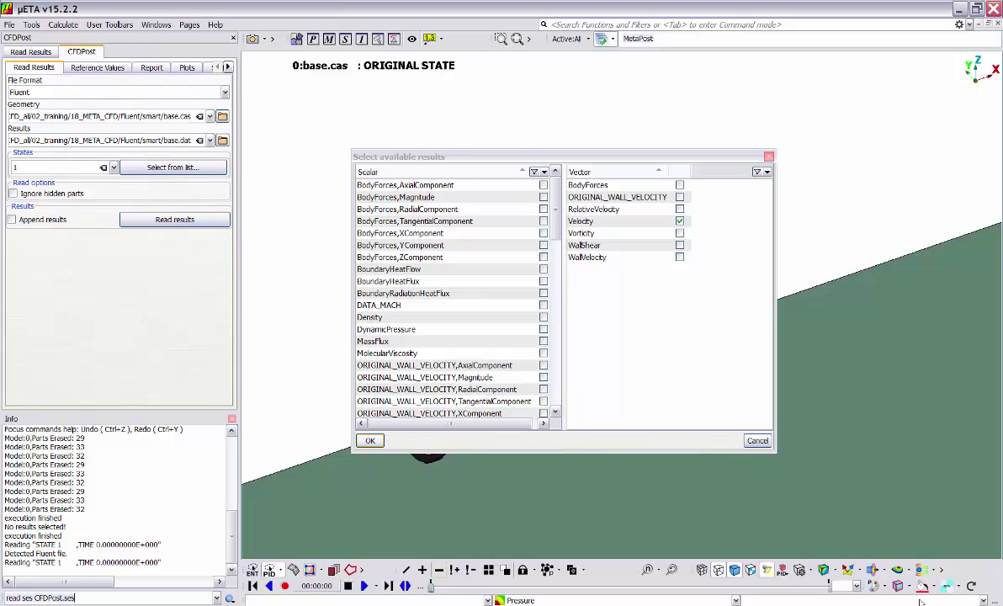
- Read the selected Pressure and Velocity results, and switch the scalar and vector fringe displays off and on again
{"action": "key", "text": "Return"}
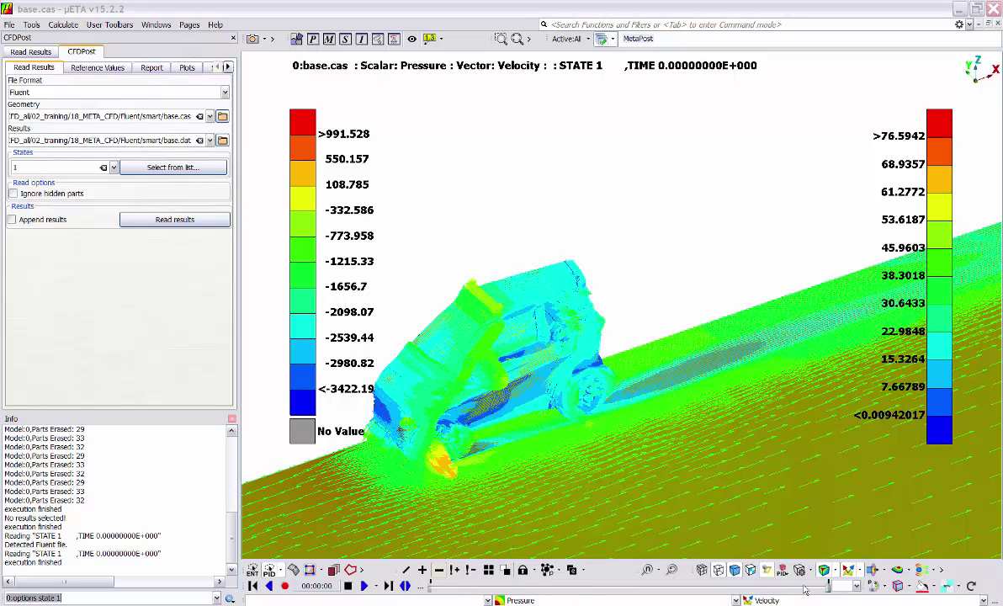
{"action": "mouse_move", "coordinate": [826, 587]}
{"action": "left_mouse_down"}
{"action": "mouse_move", "coordinate": [417, 591]}
{"action": "mouse_move", "coordinate": [833, 592]}
{"action": "left_mouse_up"}
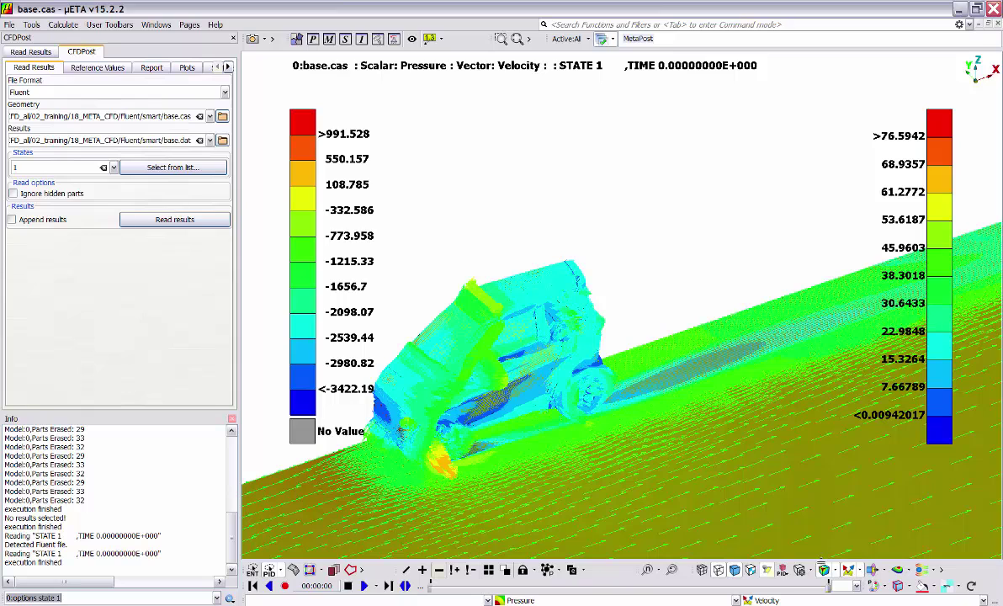
{"action": "left_click", "coordinate": [826, 570]}
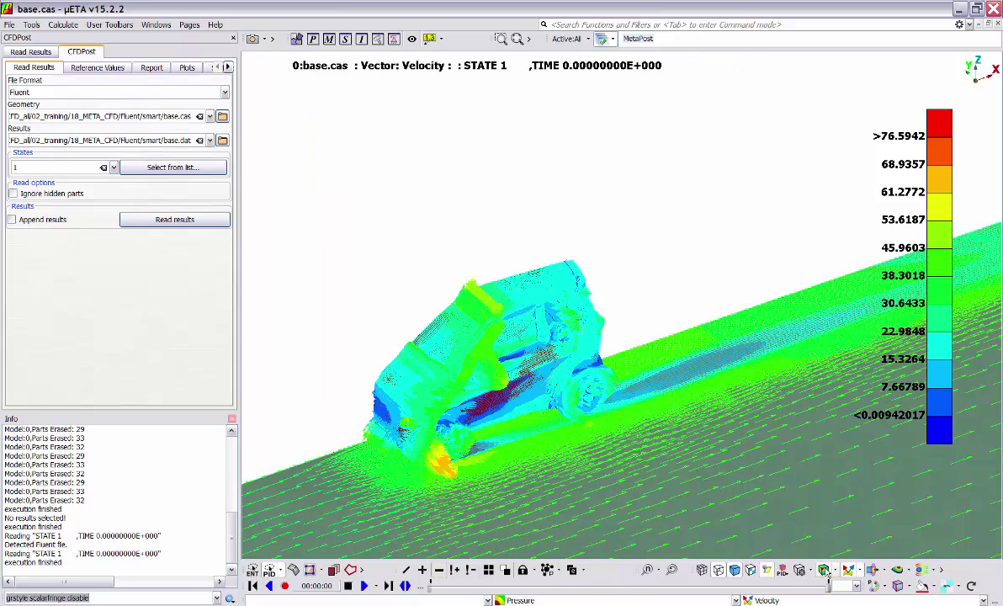
{"action": "left_click", "coordinate": [826, 571]}
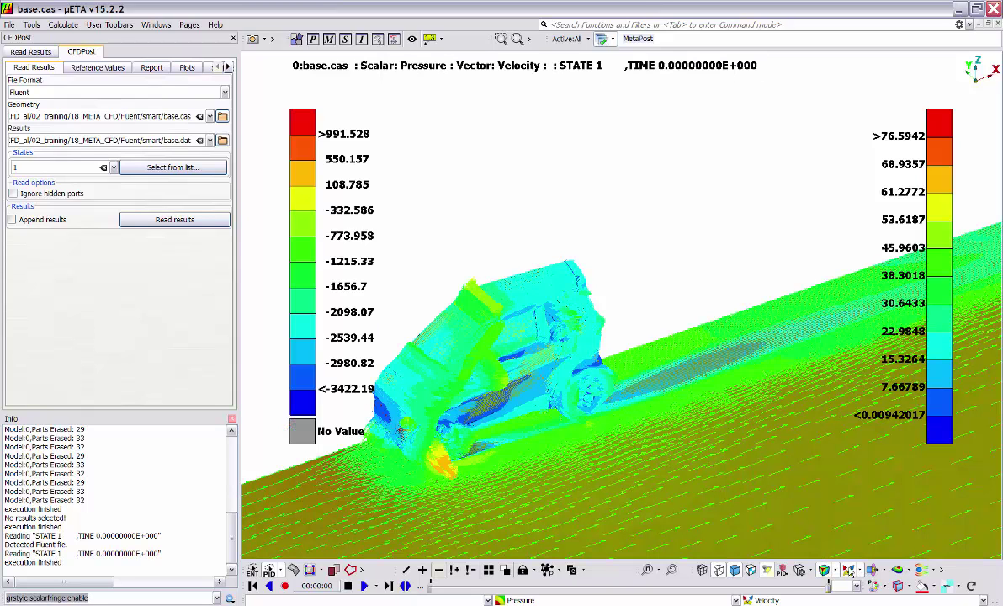
{"action": "left_click", "coordinate": [848, 570]}
{"action": "left_click", "coordinate": [848, 571]}
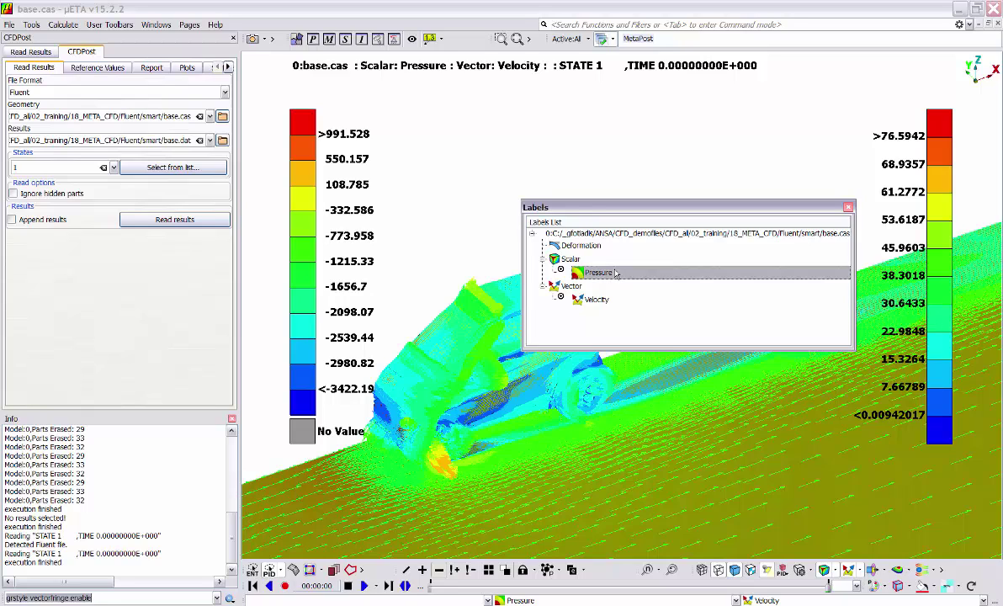
- View the options available for the Pressure label in the labels list and close the list
{"action": "right_click", "coordinate": [613, 272]}
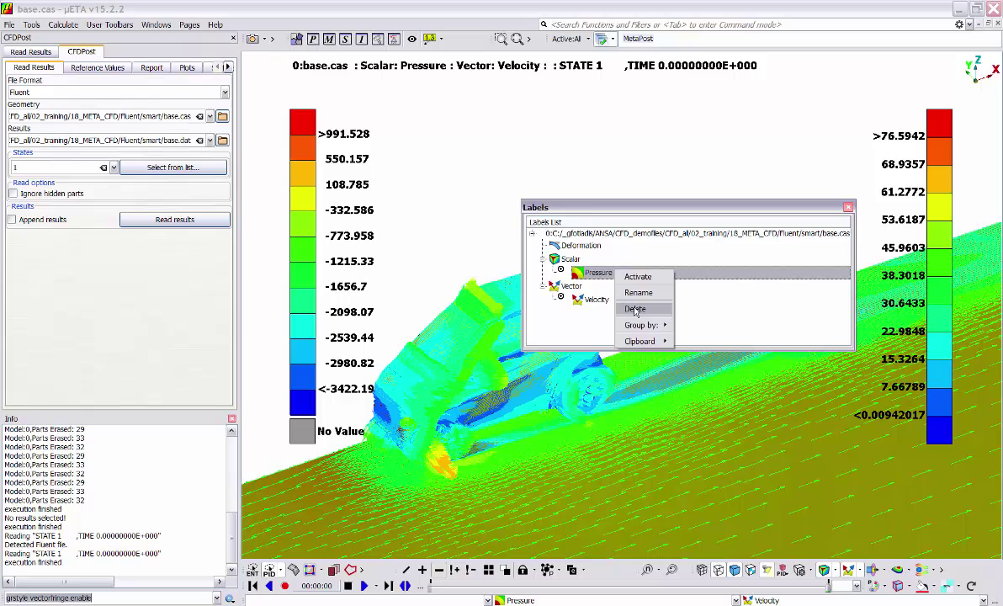
{"action": "left_click", "coordinate": [708, 311]}
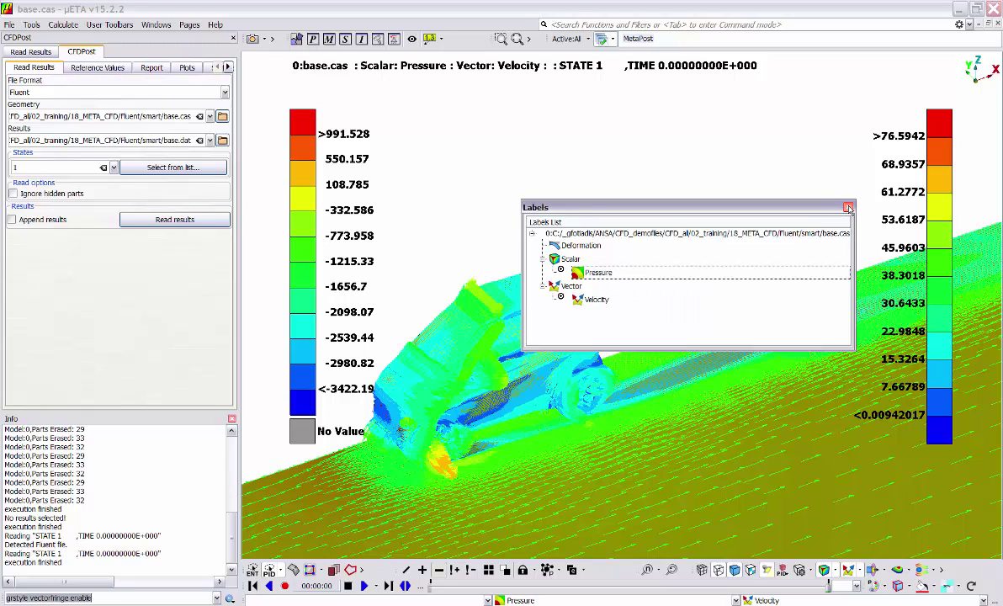
{"action": "left_click", "coordinate": [848, 207]}
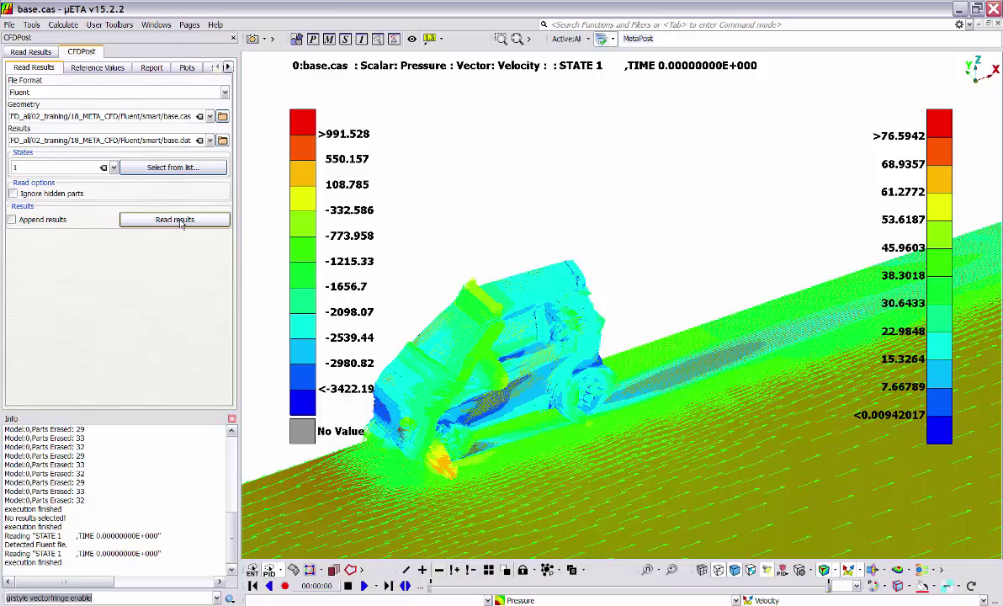
- Enable appending of results and bring up the available results selection, enlarging its window
{"action": "left_click", "coordinate": [11, 220]}
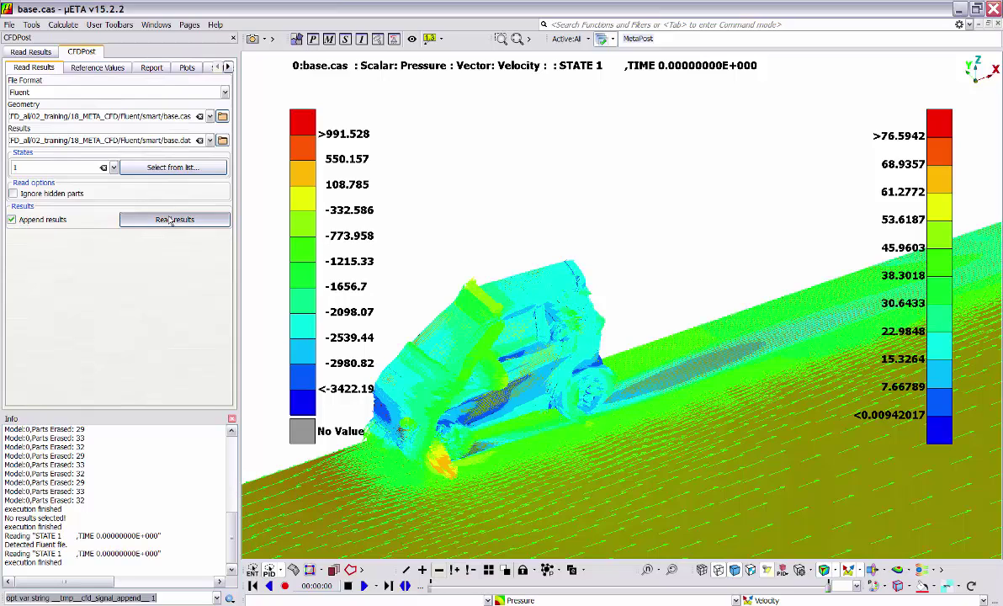
{"action": "left_click", "coordinate": [171, 220]}
{"action": "left_click_drag", "start_coordinate": [539, 158], "coordinate": [576, 130]}
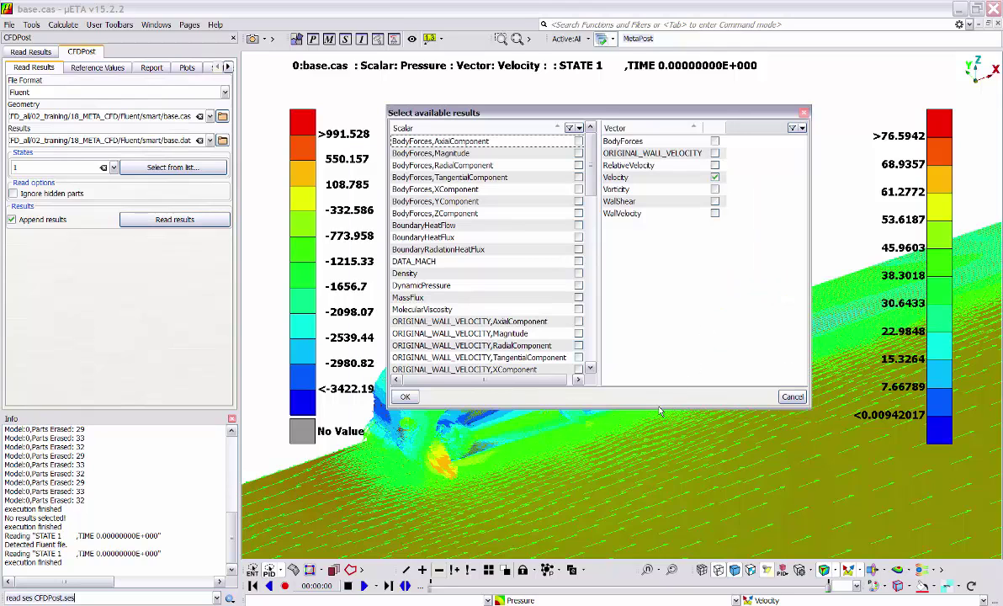
{"action": "left_click_drag", "start_coordinate": [666, 407], "coordinate": [665, 469]}
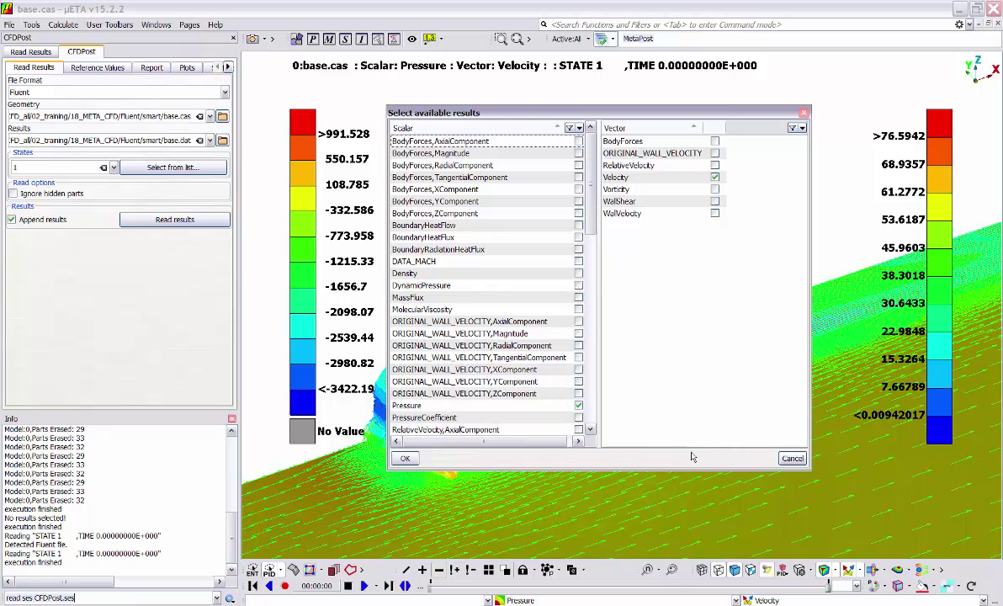
- Deselect the Pressure scalar and Velocity vector, and read the Velocity,Magnitude scalar as the appended result
{"action": "left_click", "coordinate": [578, 404]}
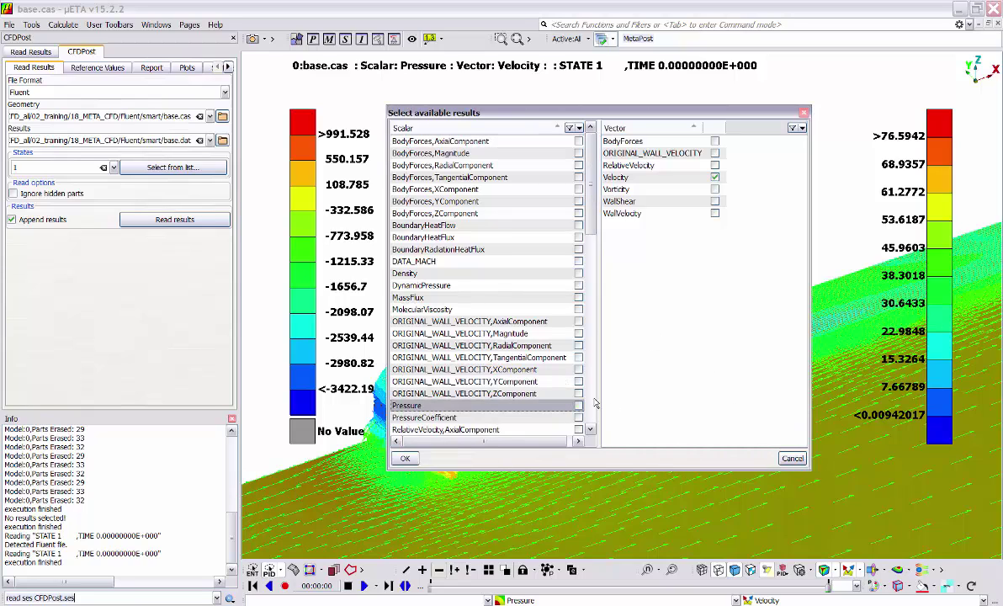
{"action": "left_click", "coordinate": [715, 177]}
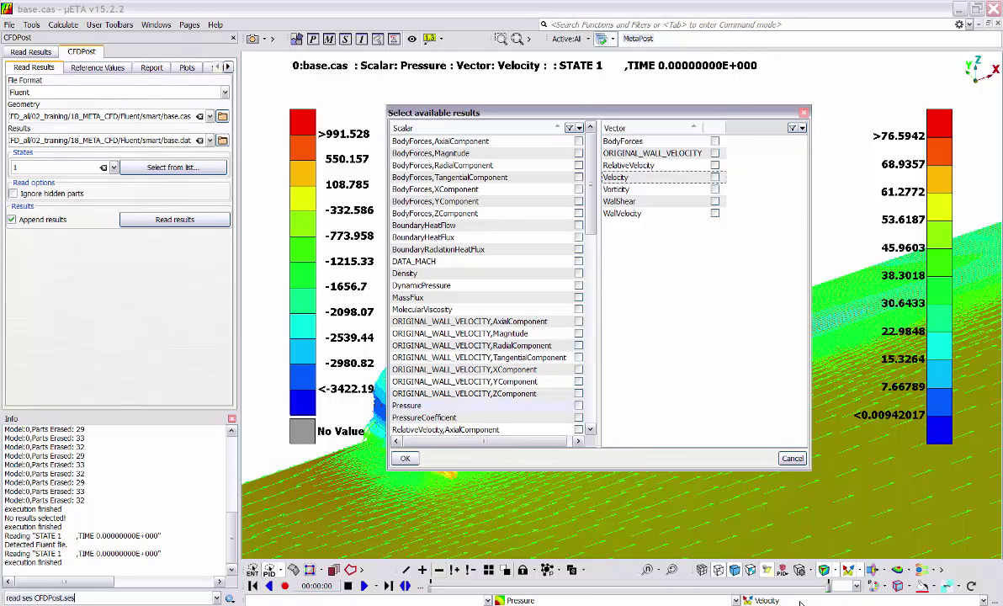
{"action": "left_click_drag", "start_coordinate": [594, 213], "coordinate": [601, 353]}
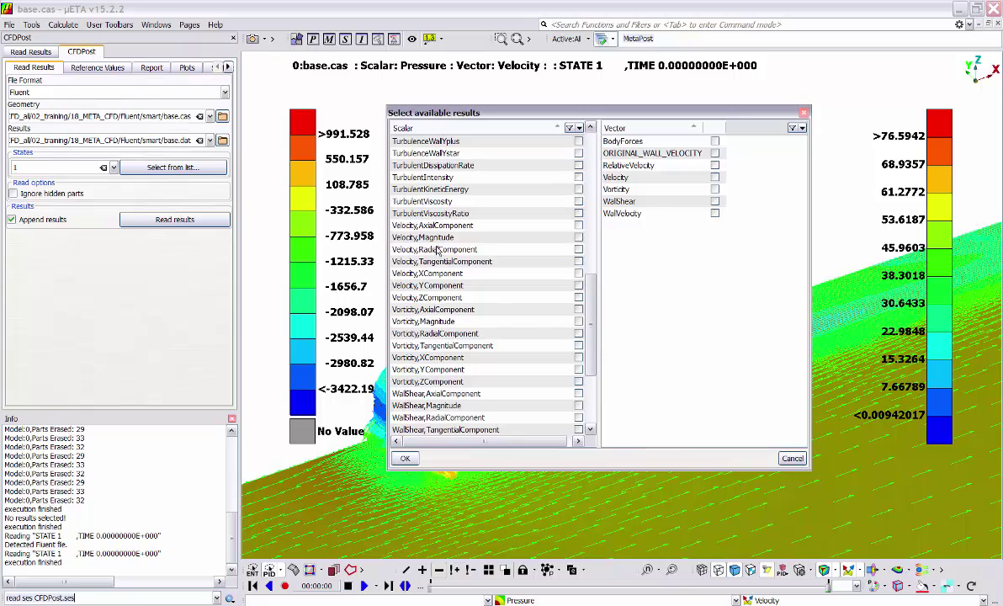
{"action": "left_click", "coordinate": [578, 239]}
{"action": "left_click", "coordinate": [404, 459]}
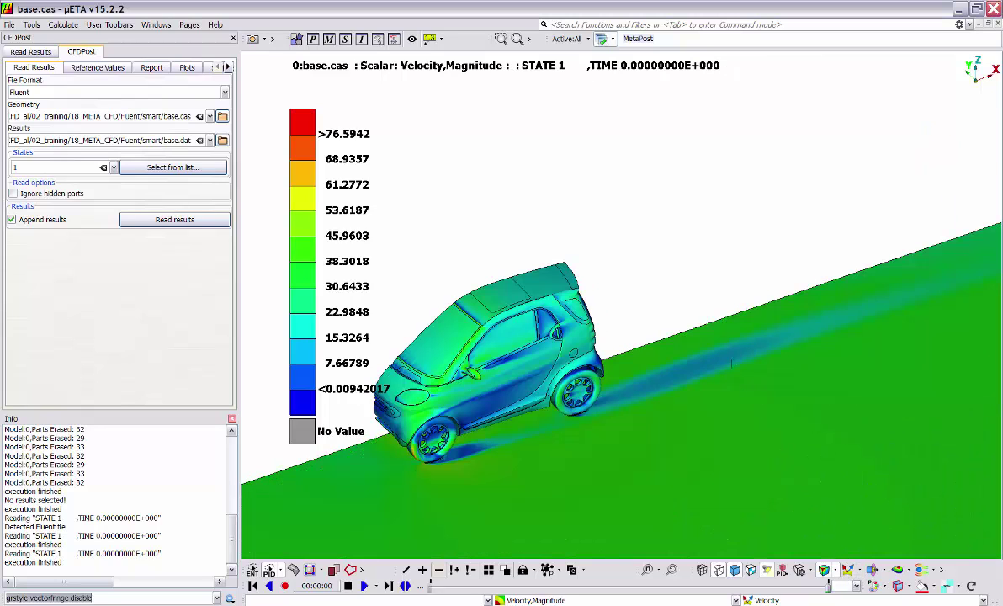
- Alternate the displayed scalar on the car between Pressure and Velocity,Magnitude twice, ending on Velocity,Magnitude
{"action": "scroll", "coordinate": [649, 285], "scroll_direction": "down", "scroll_amount": 1}
{"action": "middle_click_drag", "start_coordinate": [578, 312], "coordinate": [699, 275], "text": "ctrl"}
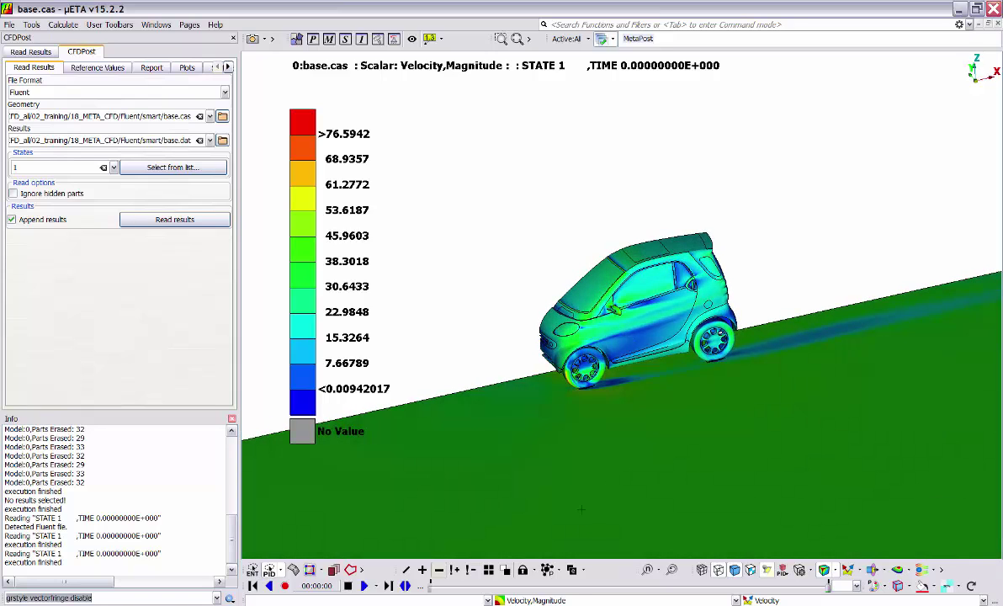
{"action": "left_click", "coordinate": [576, 600]}
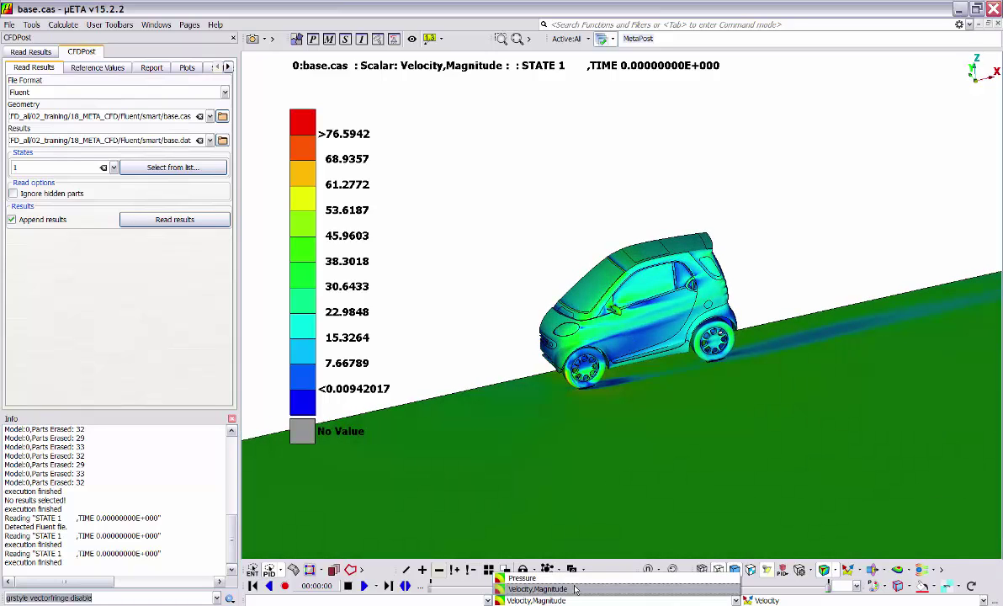
{"action": "left_click", "coordinate": [576, 579]}
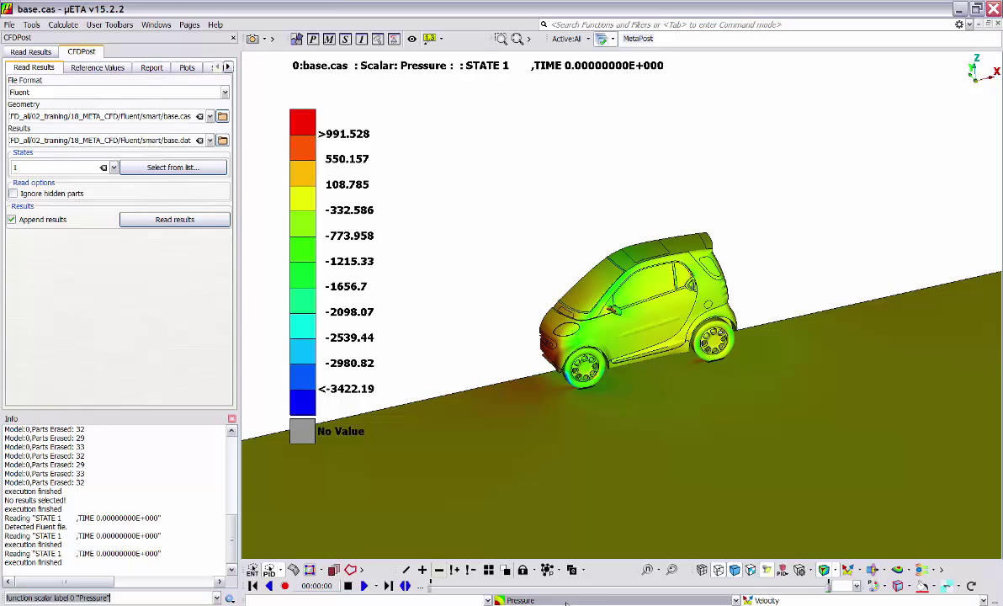
{"action": "left_click", "coordinate": [566, 602]}
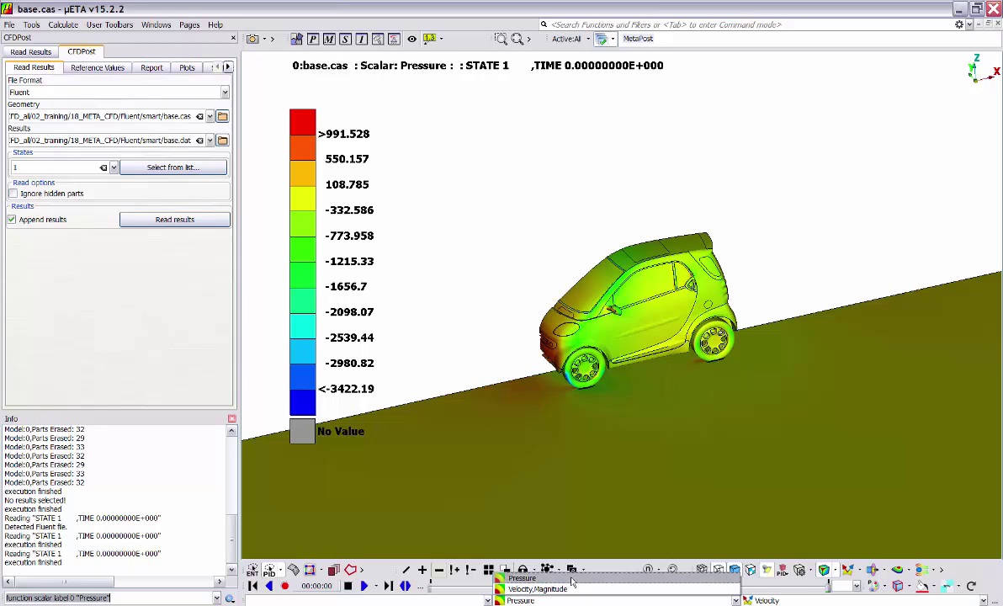
{"action": "left_click", "coordinate": [572, 589]}
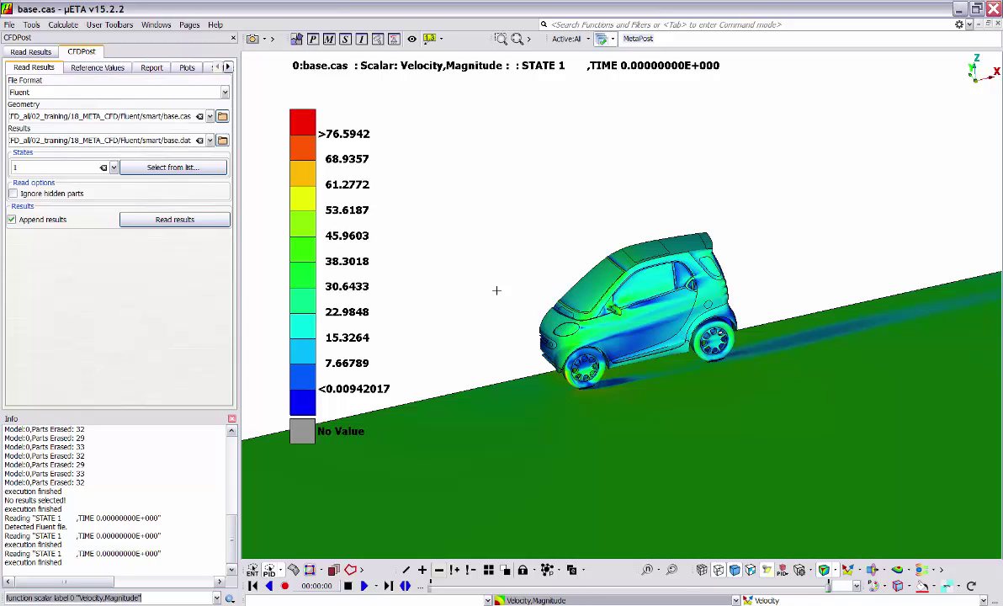
{"action": "left_click", "coordinate": [518, 600]}
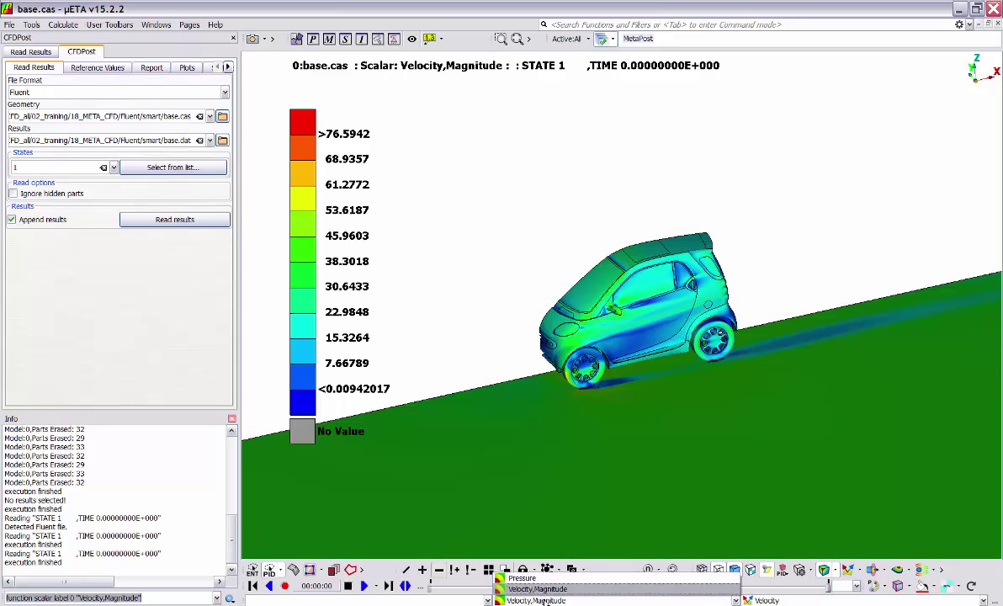
{"action": "left_click", "coordinate": [543, 579]}
{"action": "left_click", "coordinate": [544, 599]}
{"action": "left_click", "coordinate": [545, 589]}
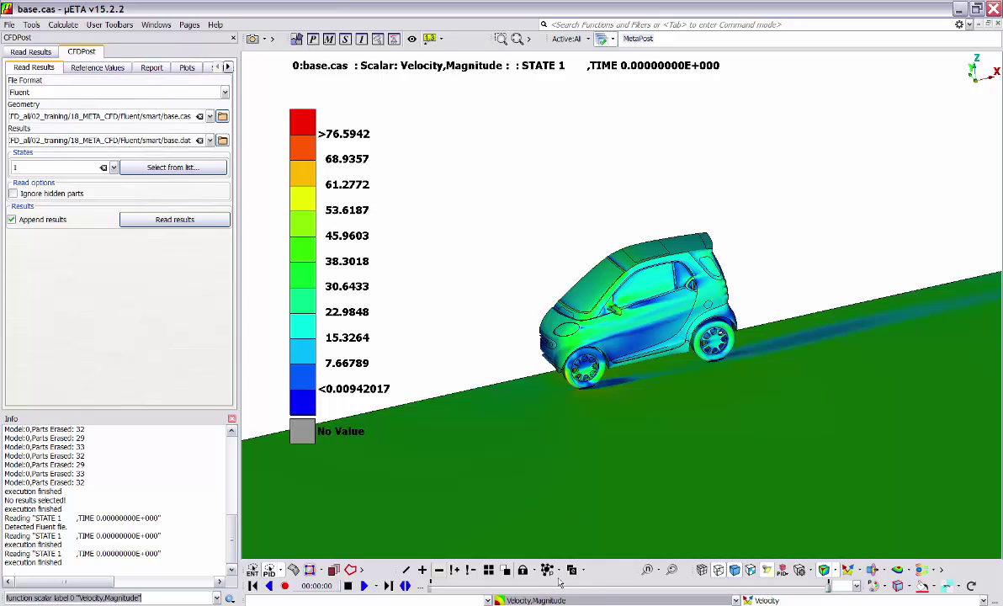
- Hide the fringebar of the Velocity,Magnitude display and show it again
{"action": "right_click", "coordinate": [301, 202]}
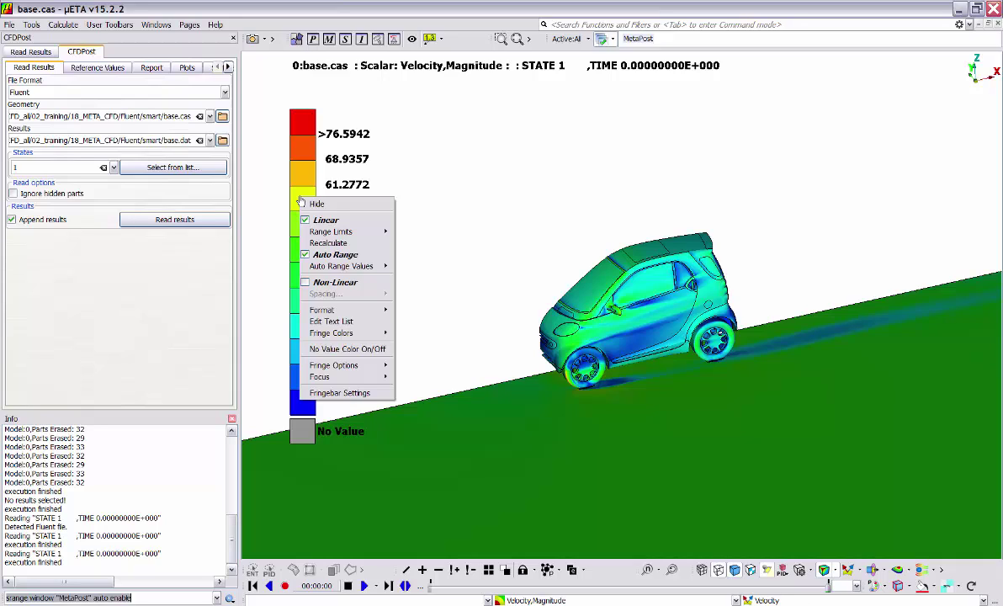
{"action": "left_click", "coordinate": [304, 204]}
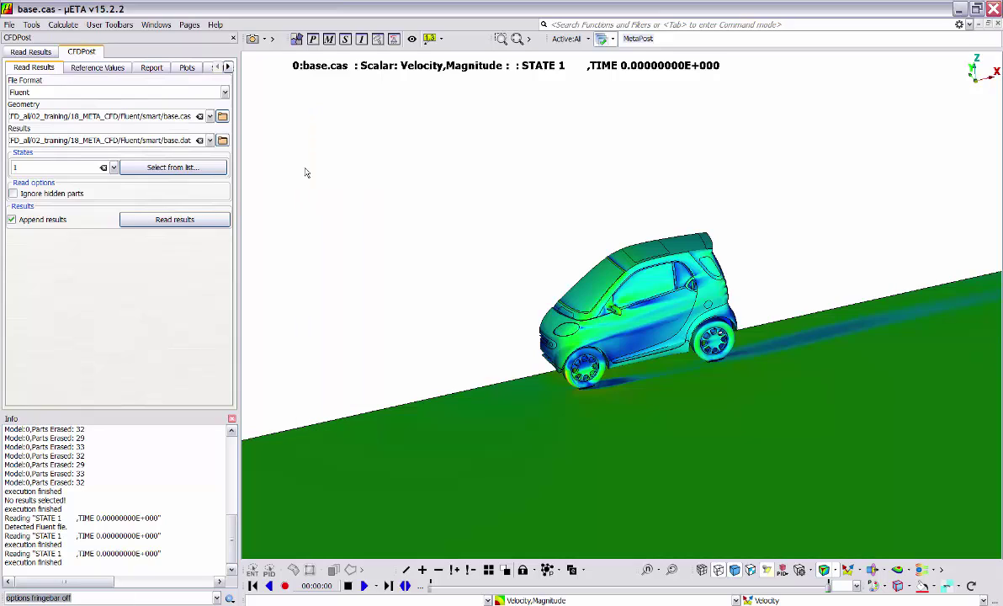
{"action": "right_click", "coordinate": [307, 172]}
{"action": "left_click", "coordinate": [307, 167]}
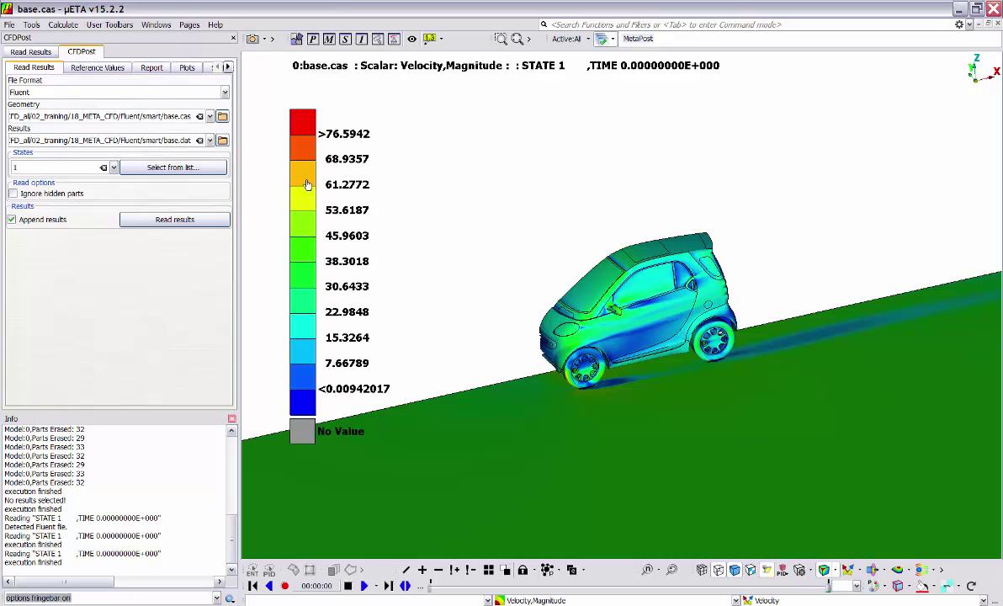
- Set the maximum value of the Velocity,Magnitude fringebar range to 50
{"action": "right_click", "coordinate": [308, 184]}
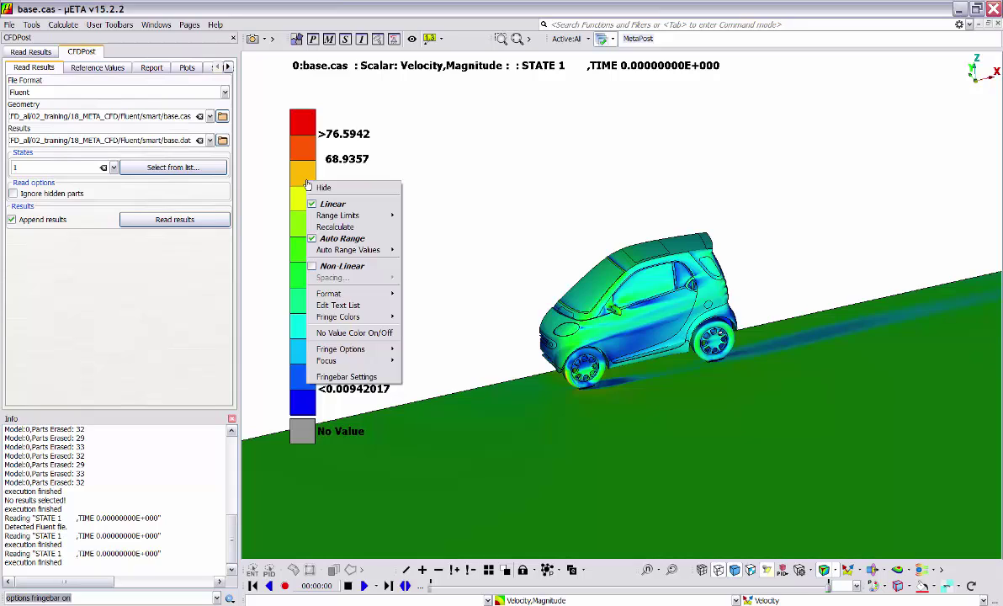
{"action": "mouse_move", "coordinate": [341, 218]}
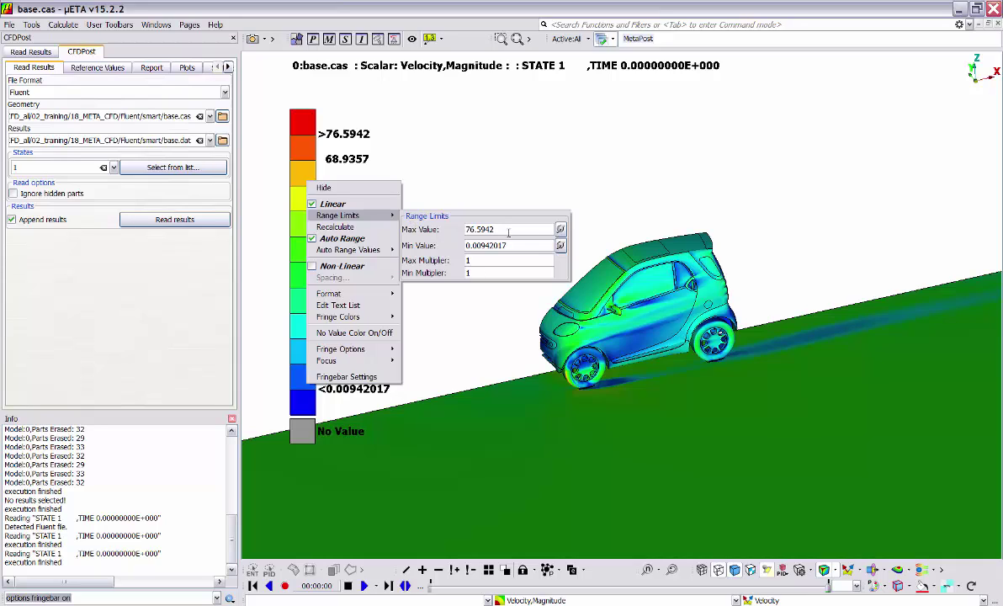
{"action": "left_click_drag", "start_coordinate": [502, 230], "coordinate": [462, 228]}
{"action": "type", "text": "50"}
{"action": "key", "text": "Return"}
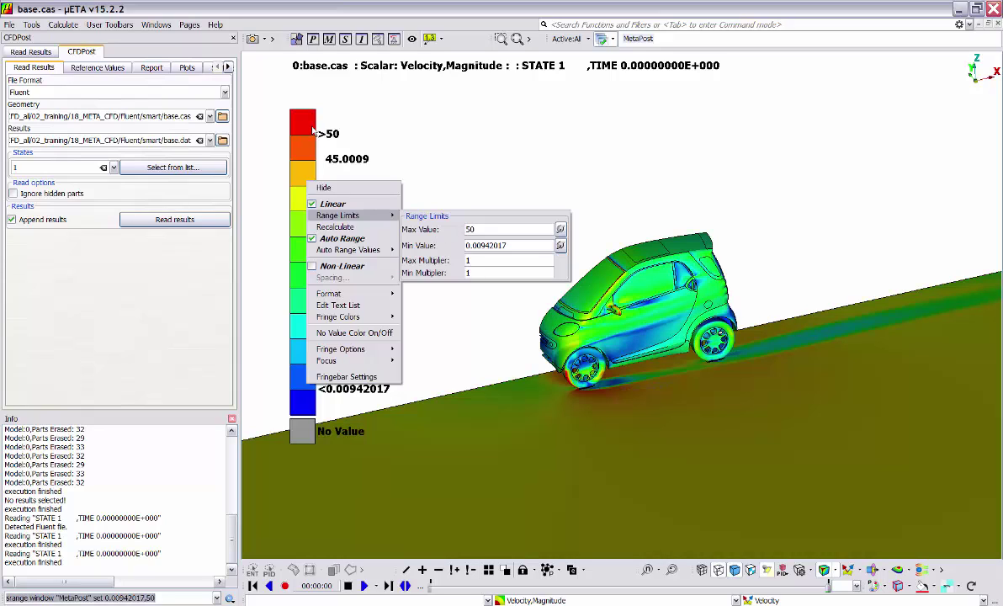
{"action": "left_click", "coordinate": [371, 123]}
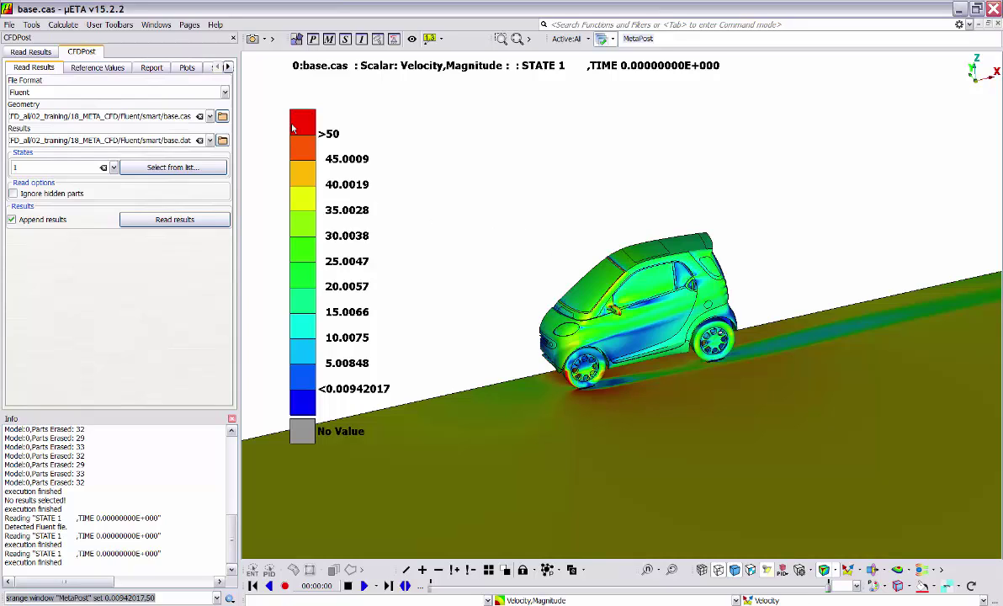
- Recalculate the fringebar range limits for Velocity,Magnitude and enable Auto Range
{"action": "right_click", "coordinate": [305, 157]}
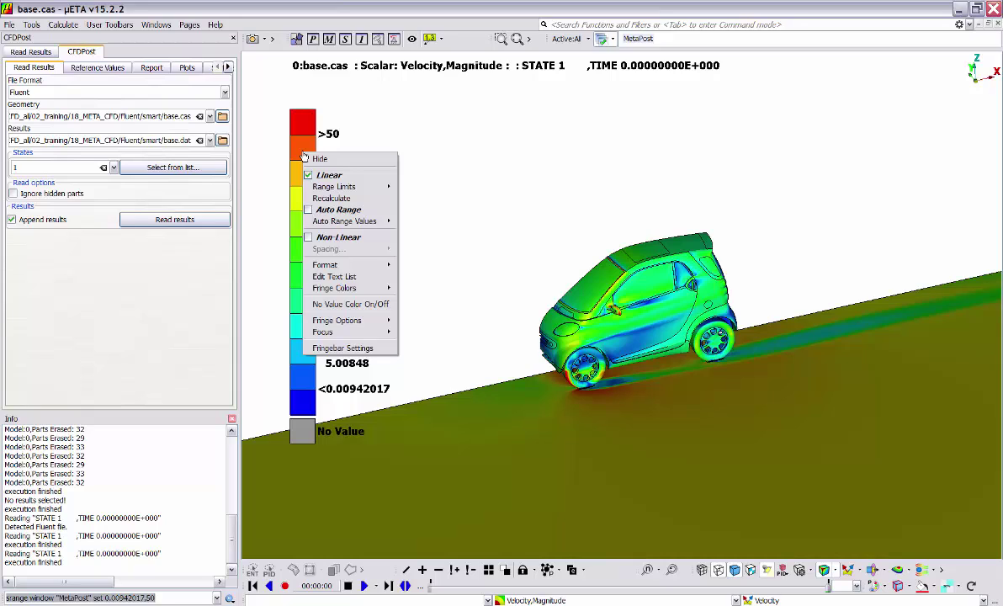
{"action": "left_click", "coordinate": [327, 199]}
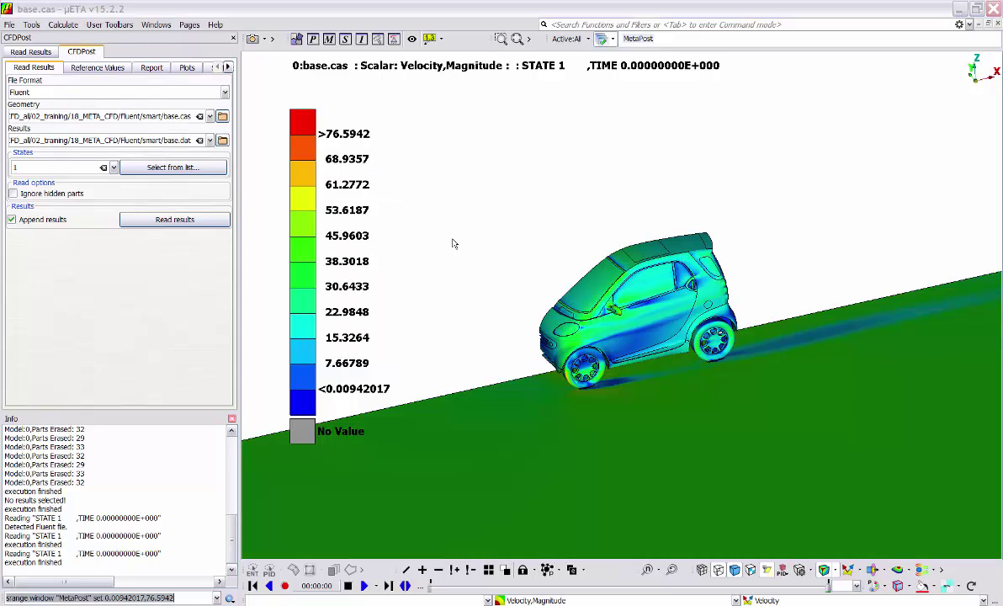
{"action": "right_click", "coordinate": [303, 267]}
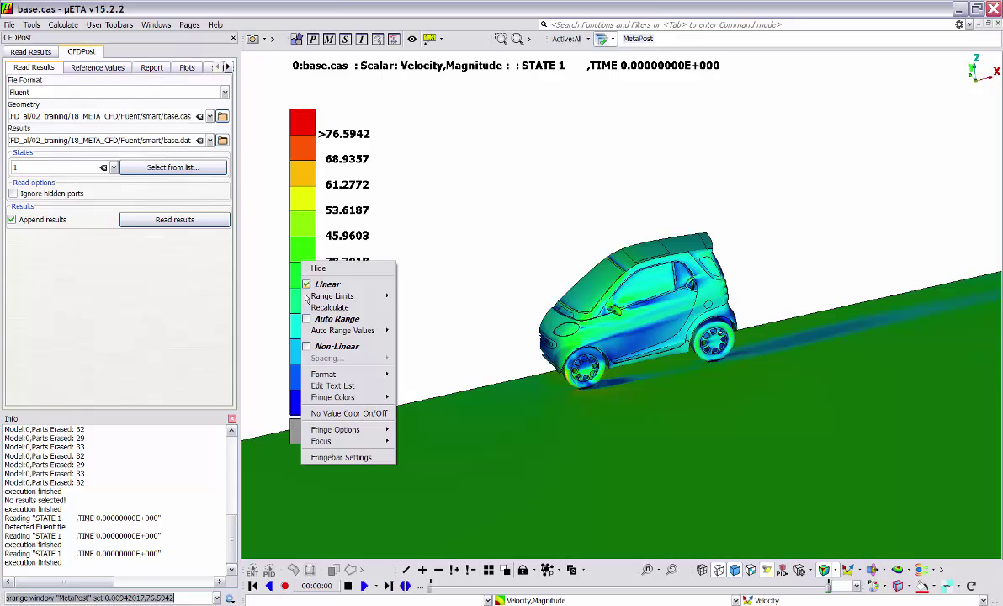
{"action": "left_click", "coordinate": [307, 320]}
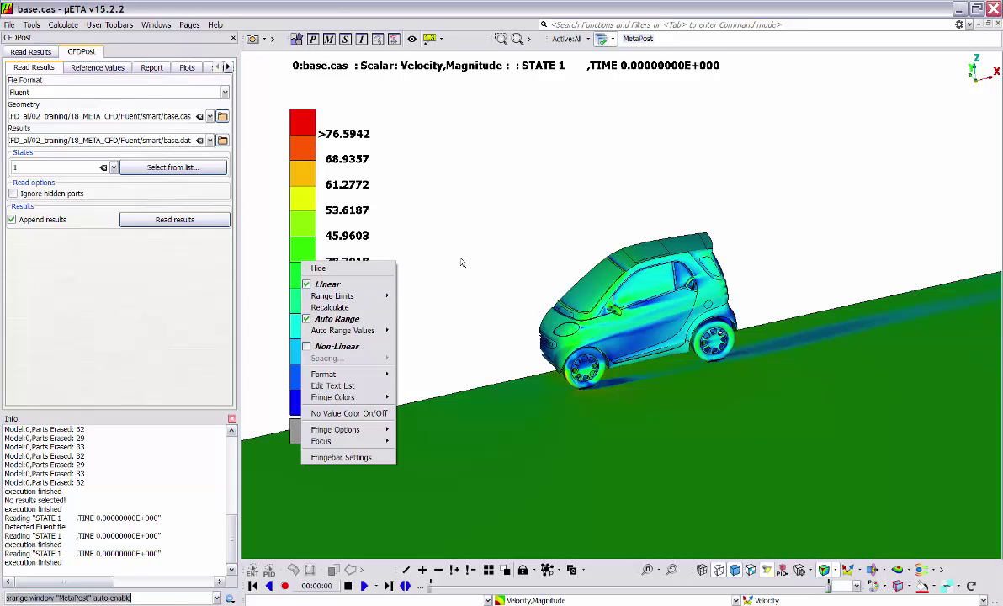
{"action": "left_click", "coordinate": [554, 464]}
- Display the Pressure scalar on the car and return to Velocity,Magnitude
{"action": "left_click", "coordinate": [573, 601]}
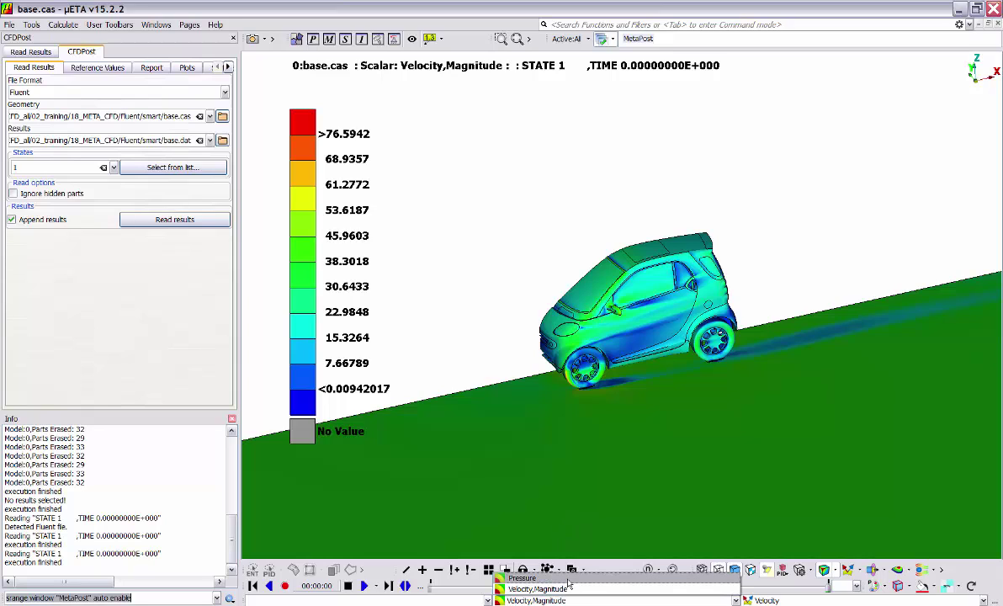
{"action": "left_click", "coordinate": [563, 579]}
{"action": "left_click", "coordinate": [558, 601]}
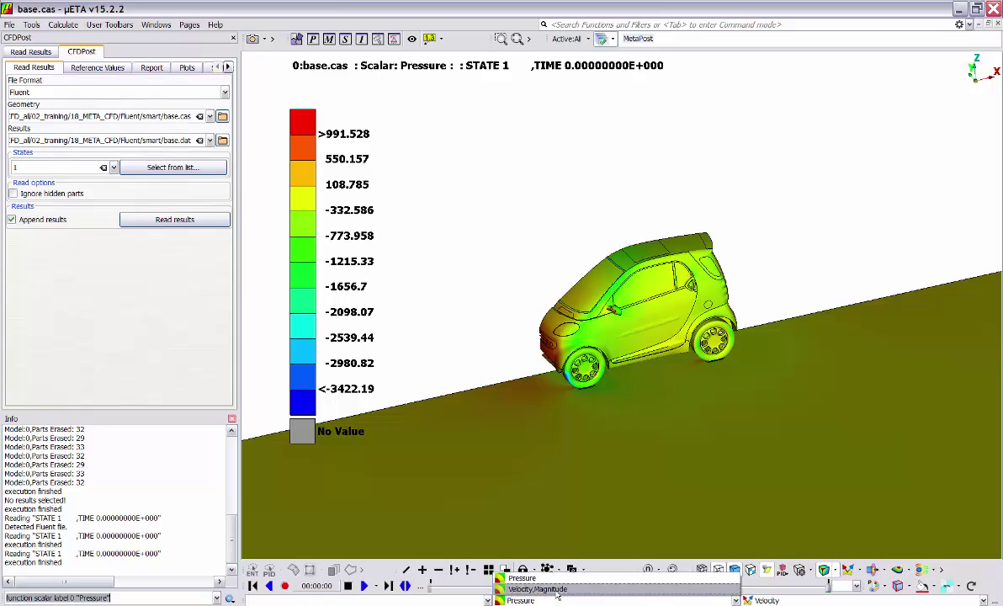
{"action": "left_click", "coordinate": [538, 590]}
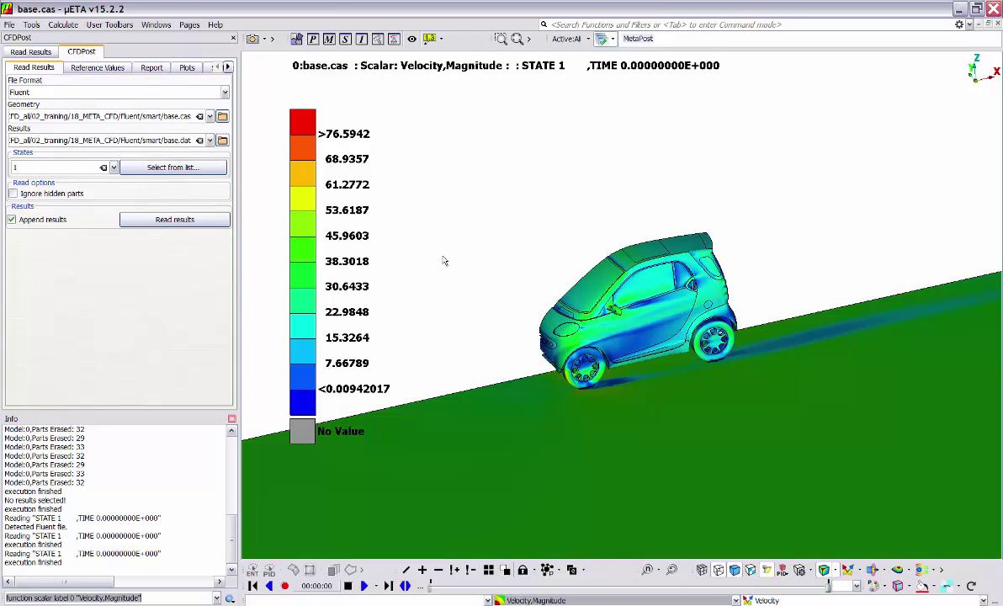
- Switch the fringebar to Non-Linear and set its third-highest level to 60 and its fifth-highest level to 40
{"action": "right_click", "coordinate": [306, 252]}
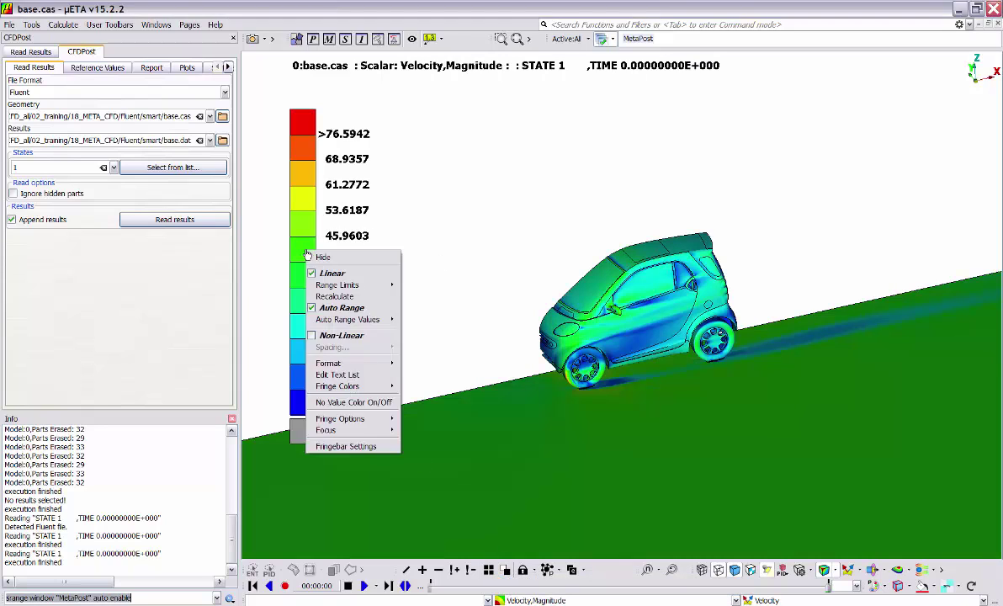
{"action": "left_click", "coordinate": [312, 336]}
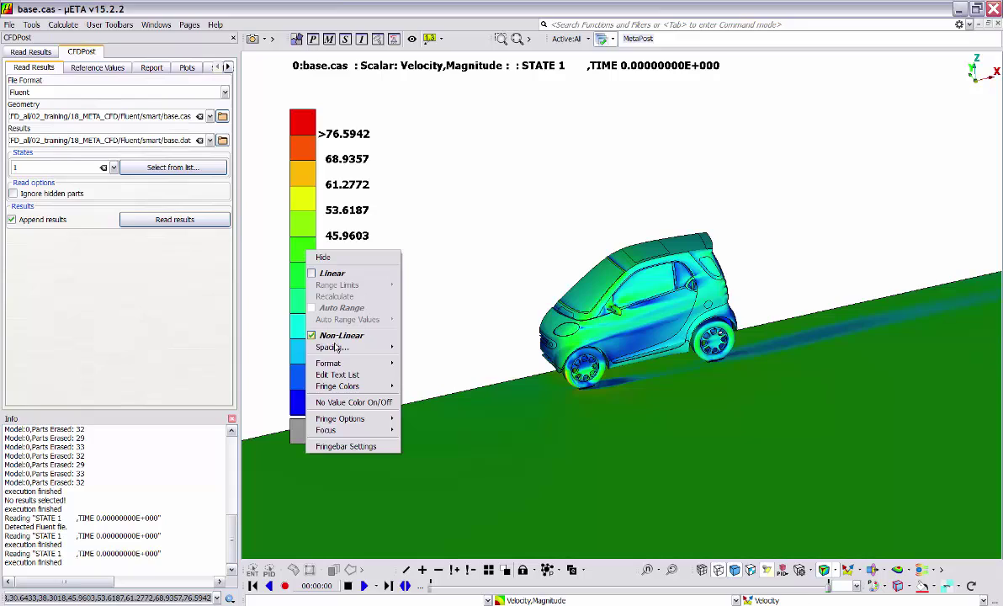
{"action": "mouse_move", "coordinate": [341, 348]}
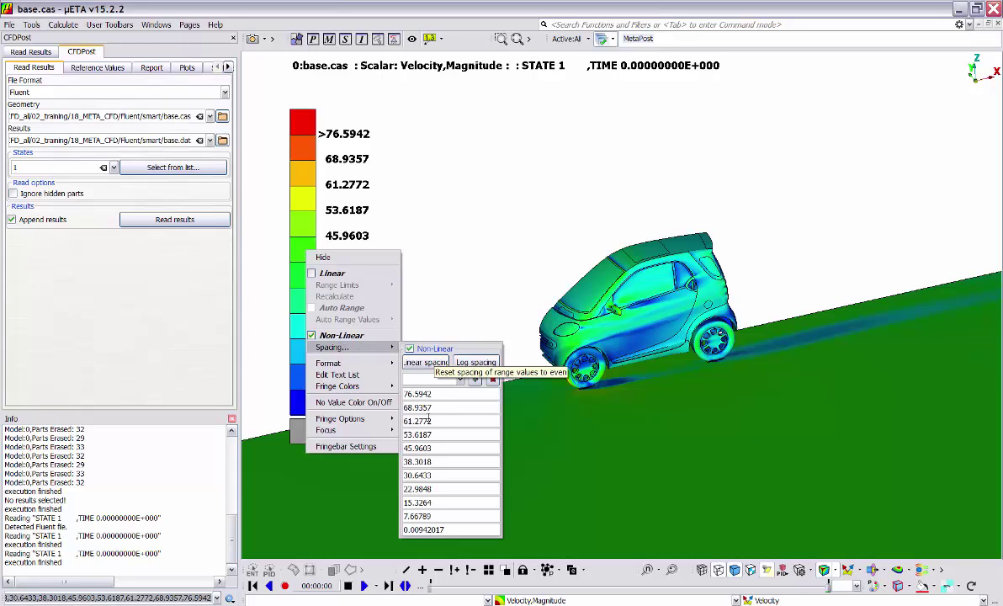
{"action": "left_click_drag", "start_coordinate": [440, 420], "coordinate": [405, 422]}
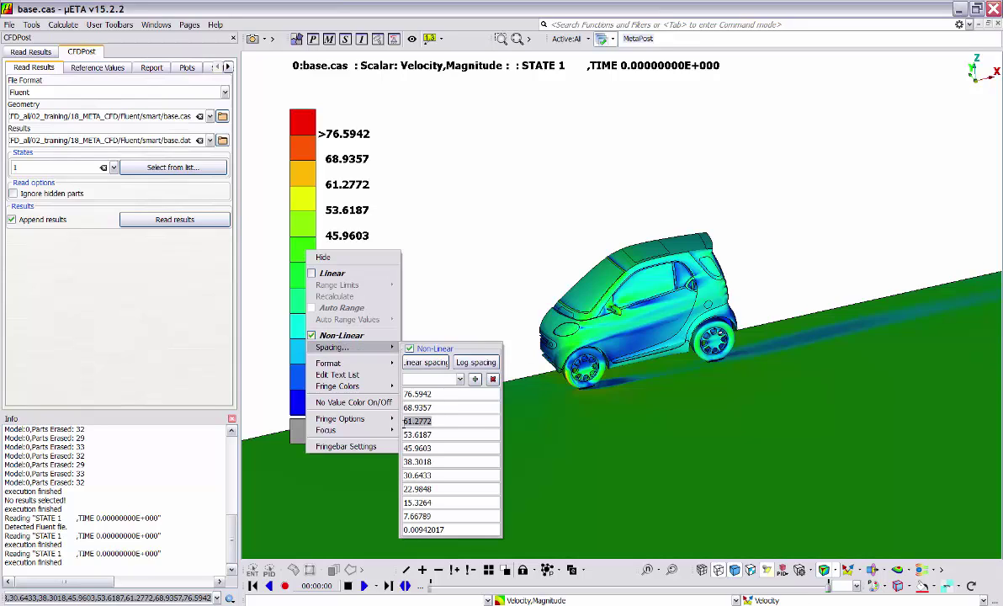
{"action": "key", "text": "BackSpace"}
{"action": "key", "text": "Return"}
{"action": "left_click_drag", "start_coordinate": [439, 446], "coordinate": [389, 454]}
{"action": "type", "text": "40"}
{"action": "key", "text": "Return"}
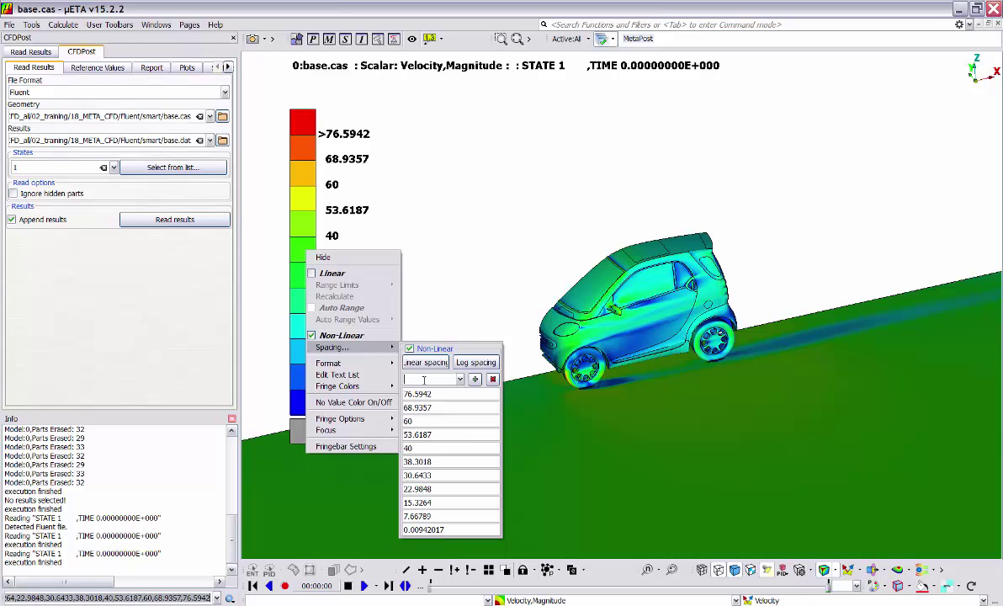
- Save the custom non-linear spacing under a name and apply Log spacing to the fringebar levels
{"action": "left_click", "coordinate": [424, 379]}
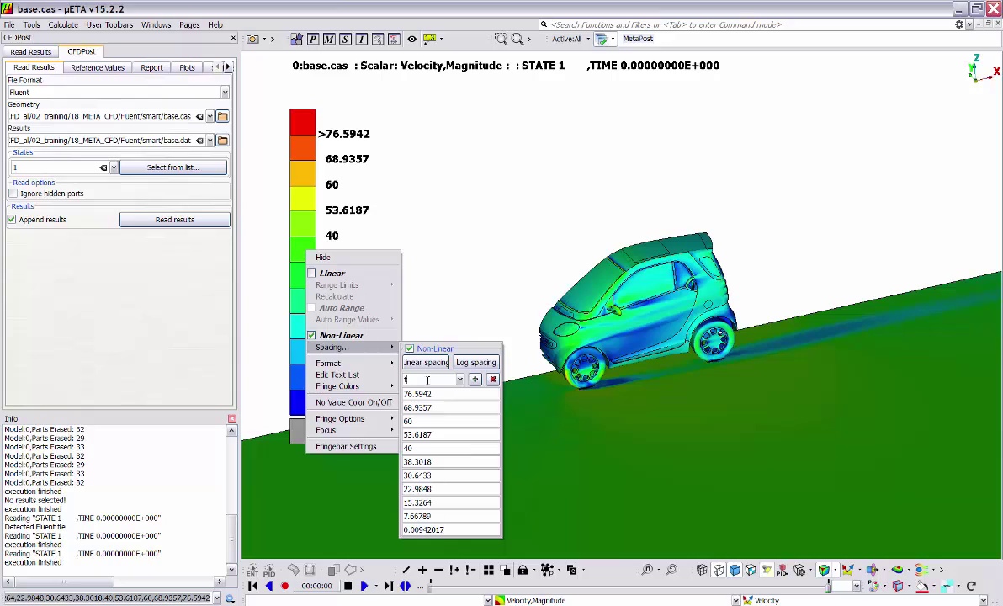
{"action": "left_click", "coordinate": [475, 379]}
{"action": "left_click", "coordinate": [475, 362]}
{"action": "left_click", "coordinate": [485, 267]}
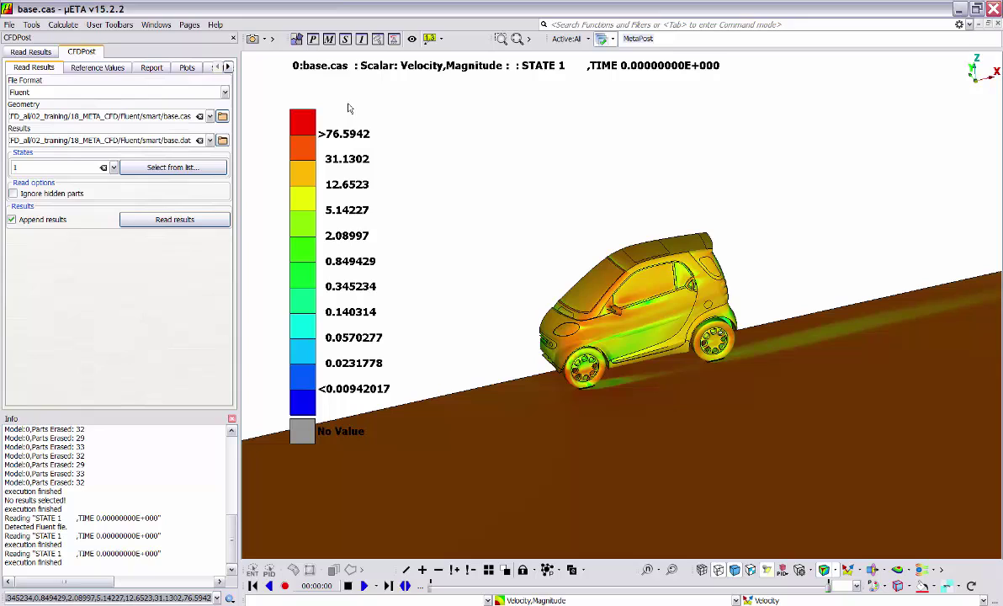
- Return the Velocity,Magnitude fringebar to the Linear range
{"action": "right_click", "coordinate": [311, 249]}
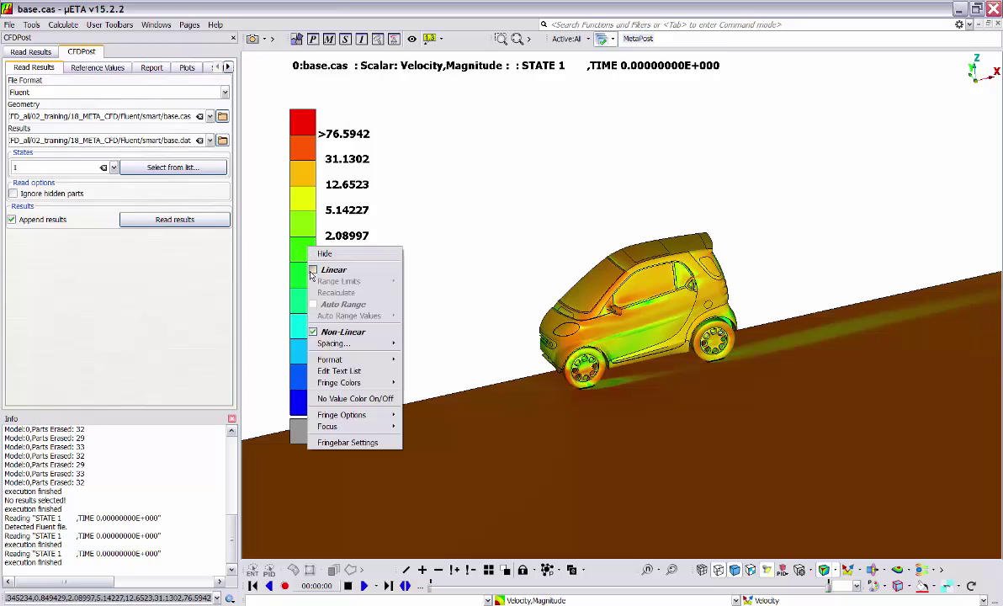
{"action": "left_click", "coordinate": [310, 270]}
{"action": "left_click", "coordinate": [404, 195]}
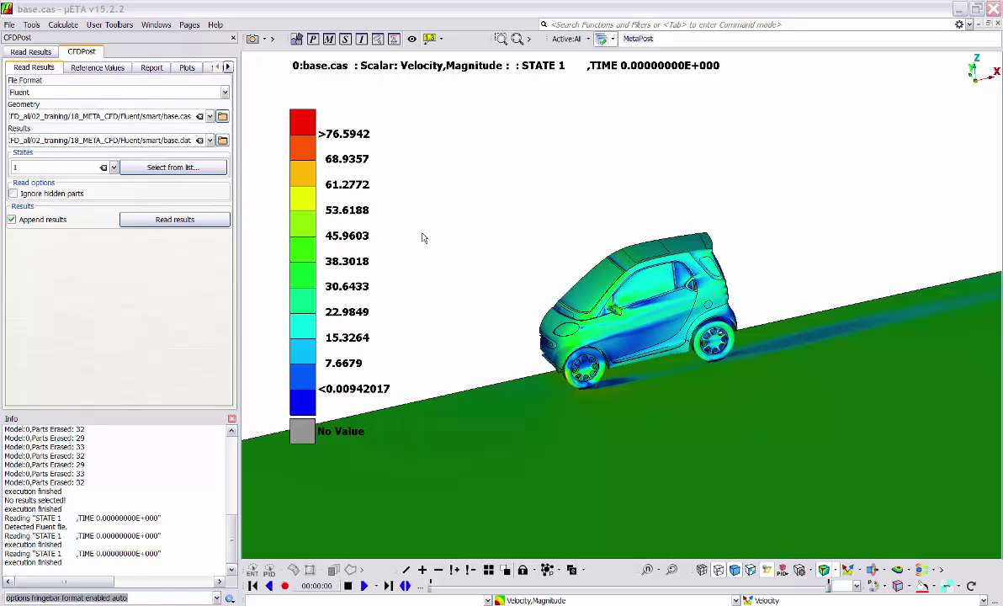
- Set the number format of the fringebar values to scientific
{"action": "right_click", "coordinate": [306, 261]}
{"action": "mouse_move", "coordinate": [336, 371]}
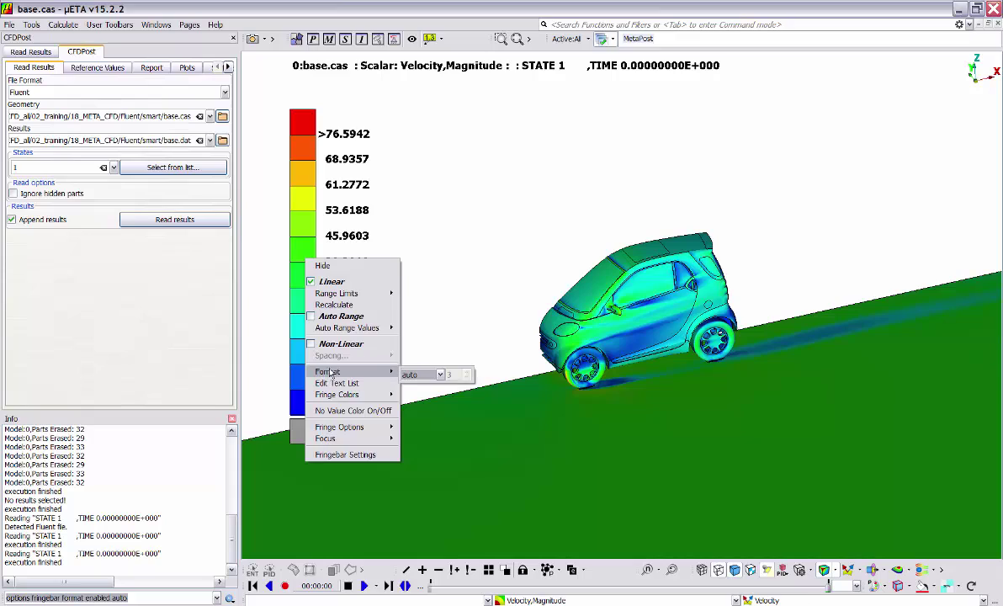
{"action": "left_click", "coordinate": [423, 375]}
{"action": "left_click", "coordinate": [416, 394]}
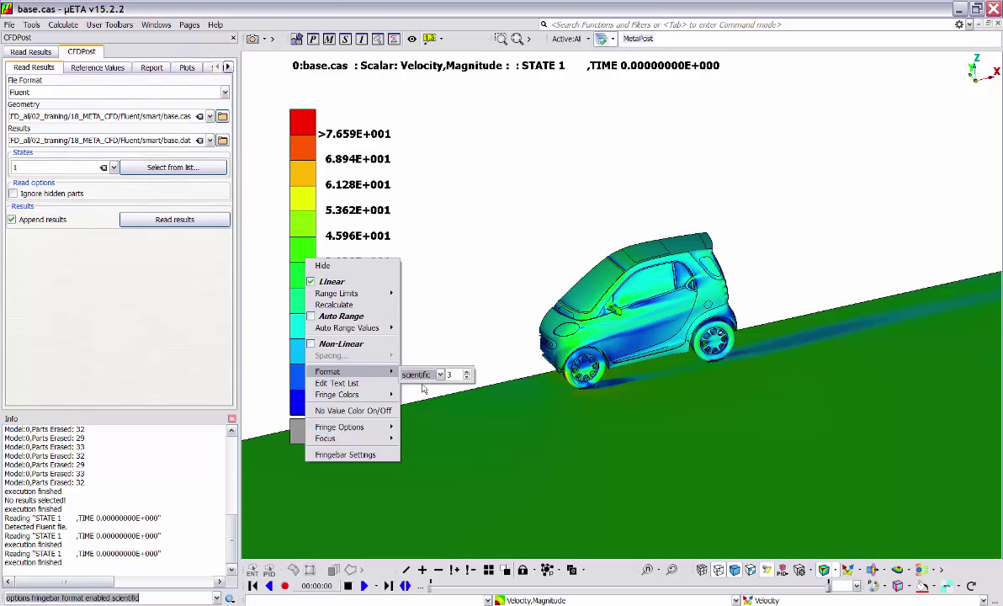
- Try the fixed number format with 8 digits on the fringebar values and restore the auto format
{"action": "left_click", "coordinate": [423, 375]}
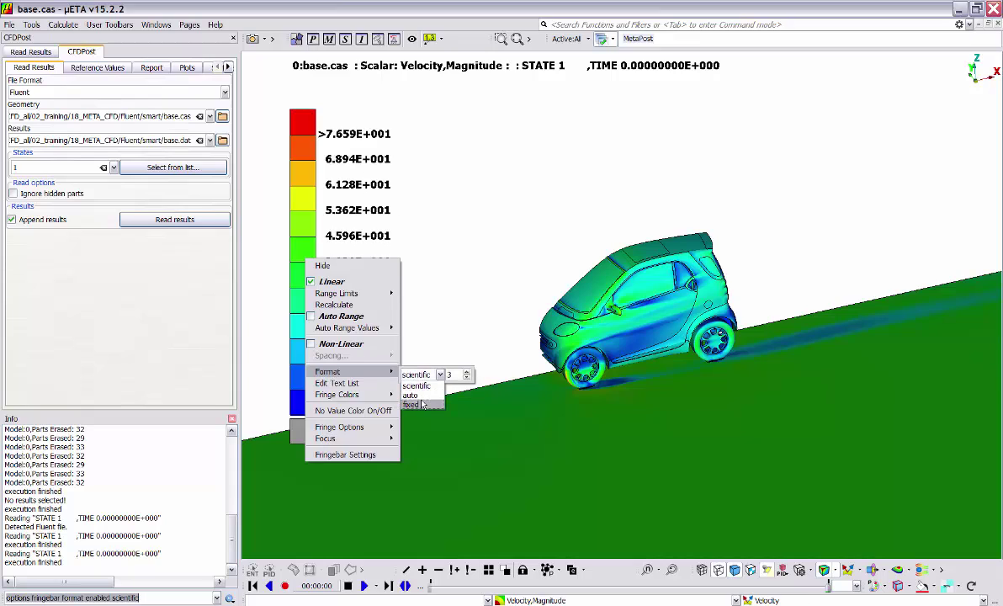
{"action": "left_click", "coordinate": [417, 404]}
{"action": "left_click", "coordinate": [467, 373]}
{"action": "left_click", "coordinate": [467, 373]}
{"action": "left_click", "coordinate": [467, 373]}
{"action": "left_click", "coordinate": [467, 373]}
{"action": "left_click", "coordinate": [424, 375]}
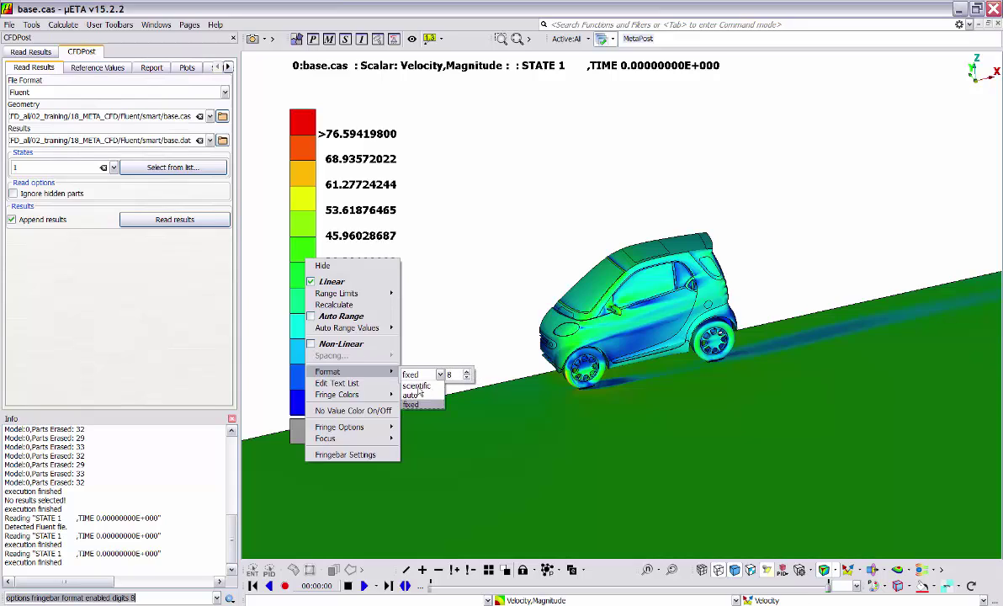
{"action": "left_click", "coordinate": [418, 402]}
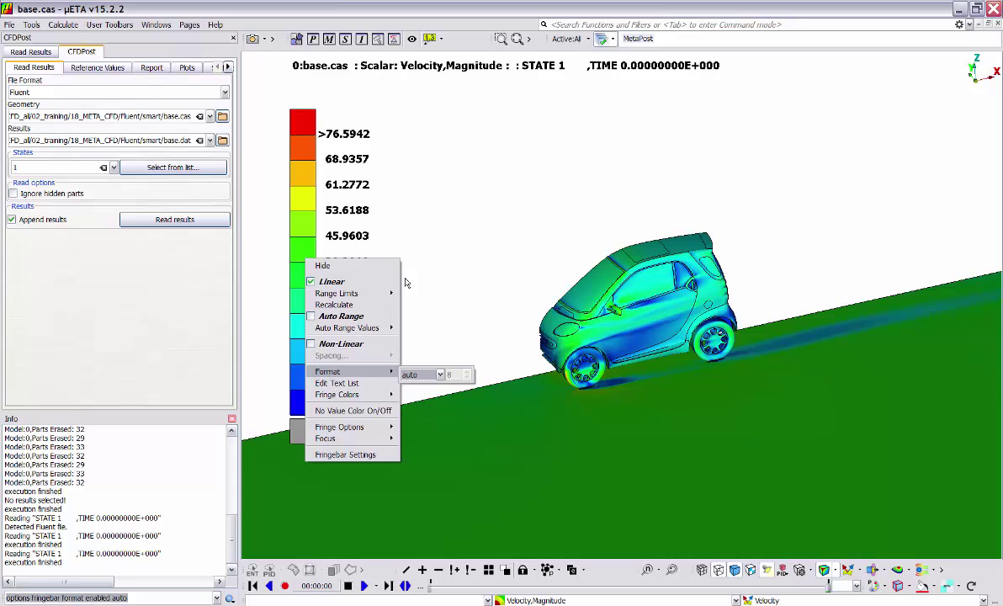
- Open the fringebar text list and replace the text of label 8 with "test"
{"action": "left_click", "coordinate": [336, 383]}
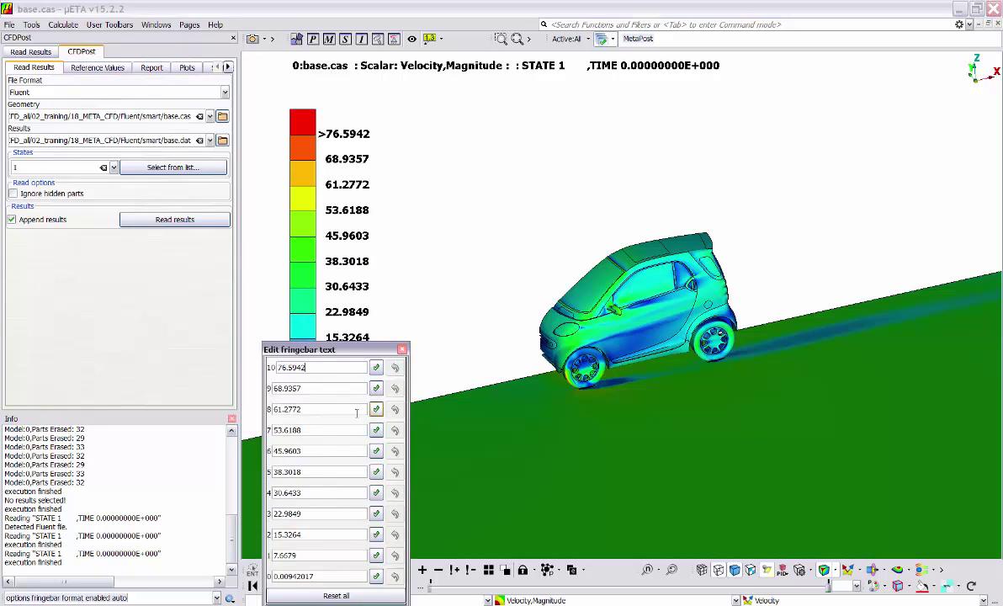
{"action": "left_click_drag", "start_coordinate": [324, 347], "coordinate": [583, 199]}
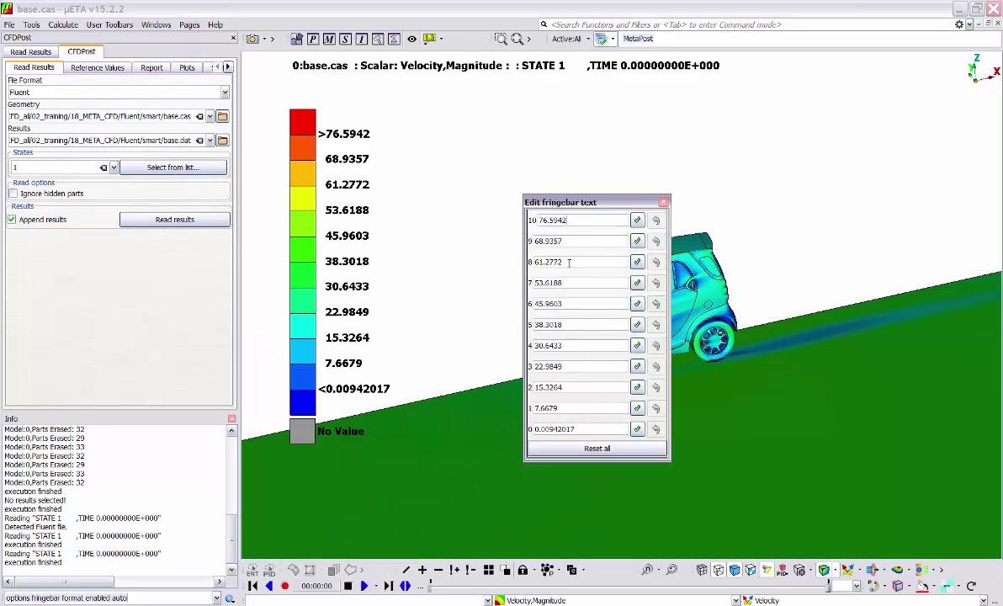
{"action": "left_click_drag", "start_coordinate": [569, 262], "coordinate": [505, 261]}
{"action": "type", "text": "test"}
{"action": "left_click", "coordinate": [637, 261]}
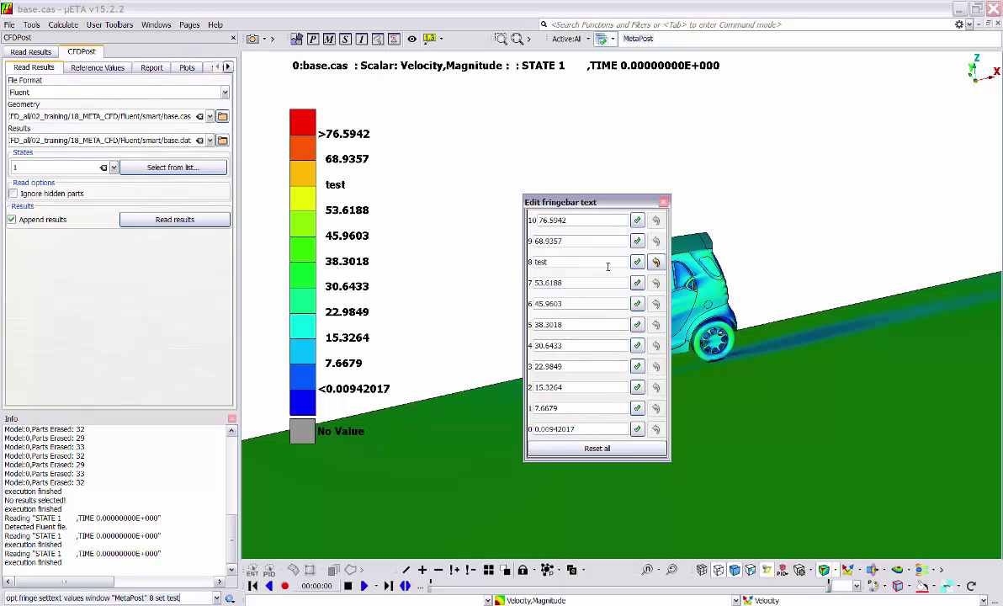
- Reset label 8 and all other fringebar texts to their original values and close the text list
{"action": "left_click", "coordinate": [655, 262]}
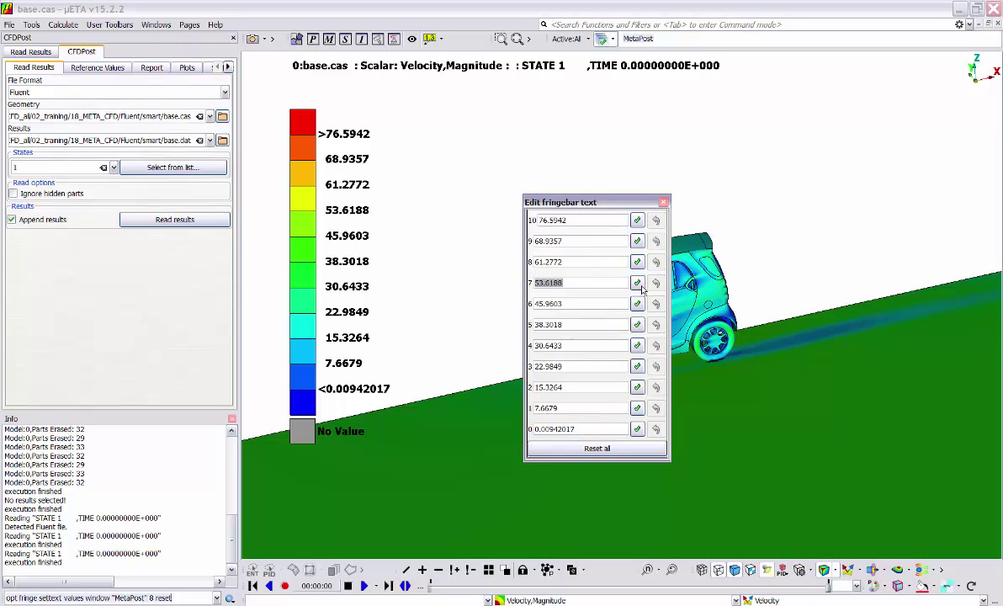
{"action": "left_click", "coordinate": [596, 447]}
{"action": "left_click", "coordinate": [663, 203]}
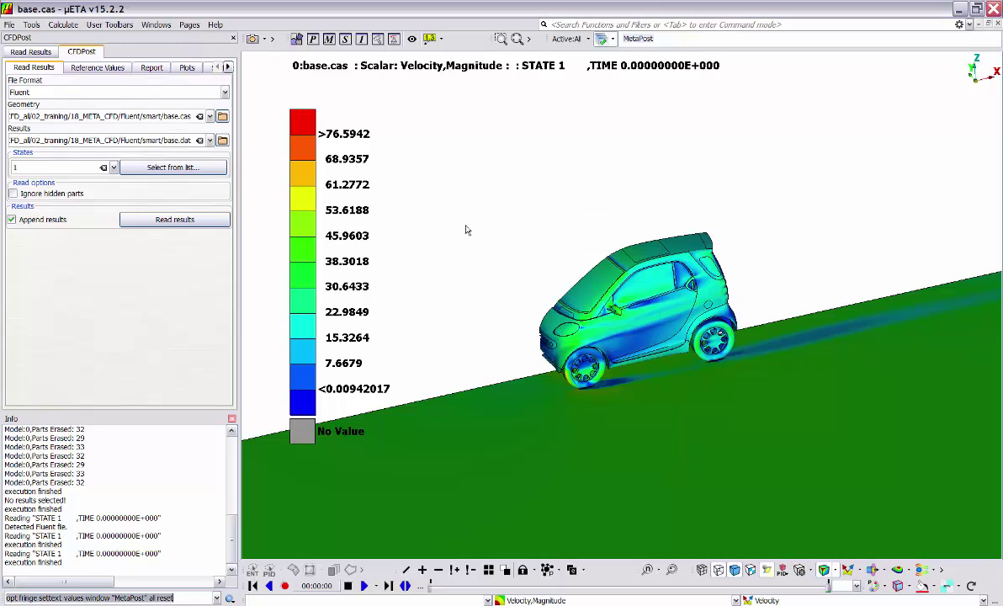
{"action": "right_click", "coordinate": [313, 310]}
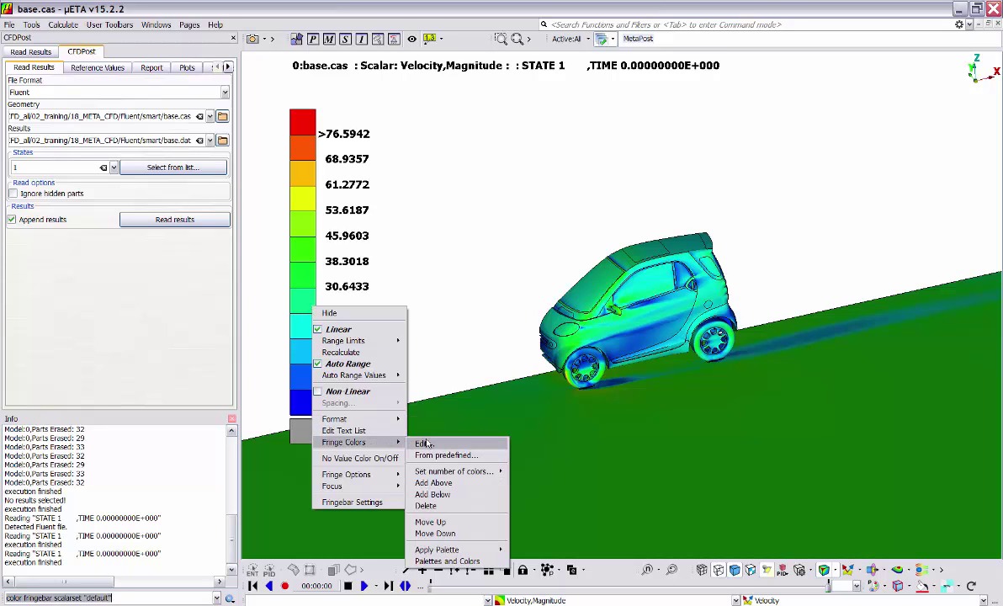
{"action": "left_click", "coordinate": [423, 443]}
{"action": "left_click_drag", "start_coordinate": [479, 447], "coordinate": [501, 263]}
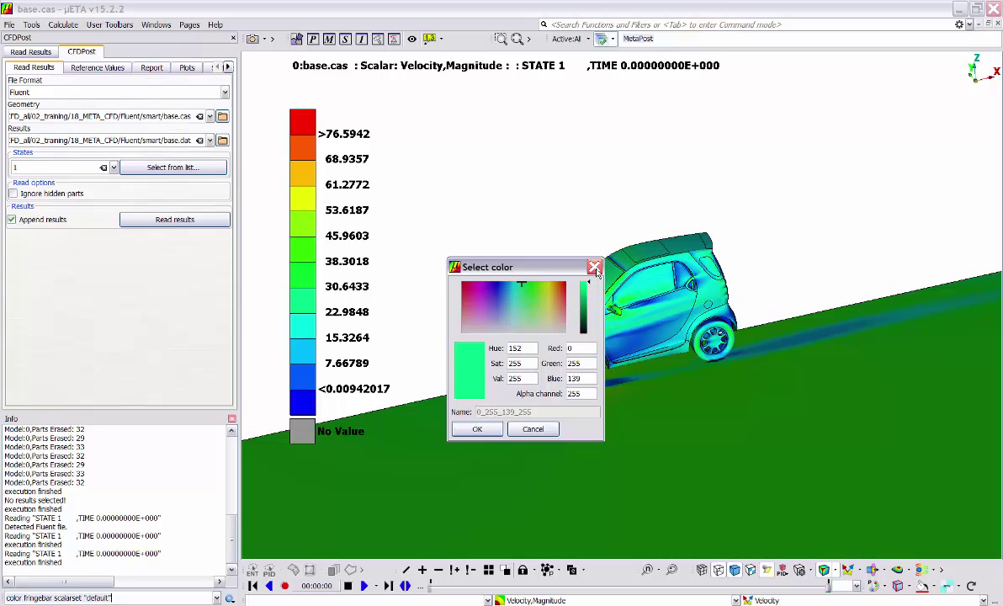
{"action": "left_click", "coordinate": [595, 266]}
- Set the number of Rainbow fringe colors to 20
{"action": "right_click", "coordinate": [307, 326]}
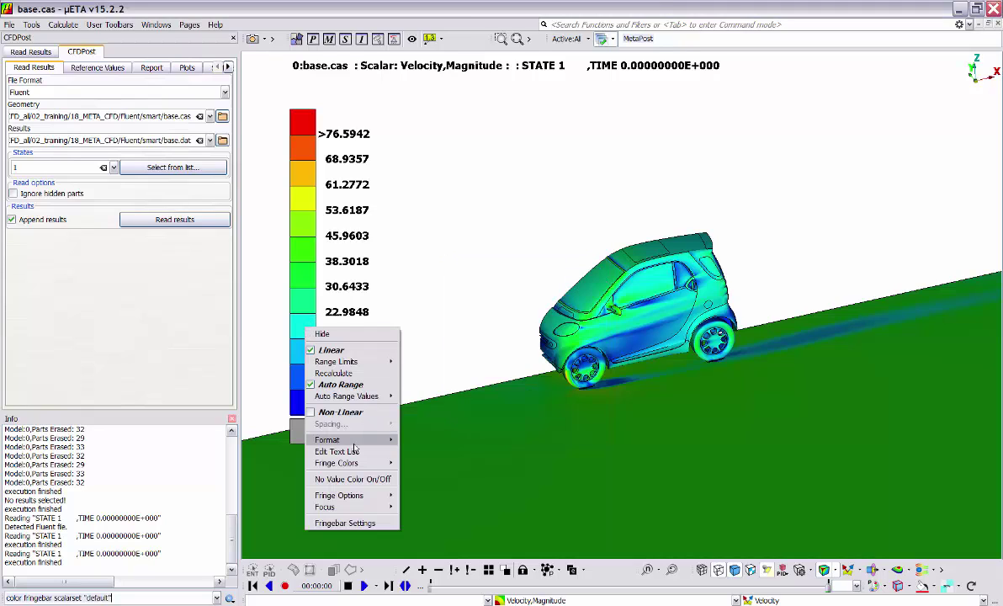
{"action": "mouse_move", "coordinate": [353, 463]}
{"action": "mouse_move", "coordinate": [447, 492]}
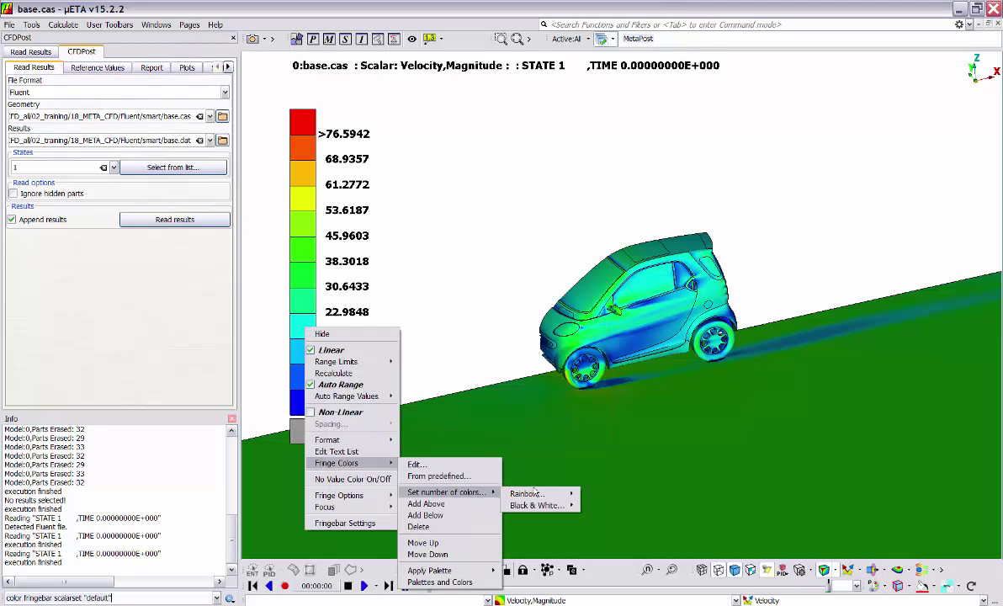
{"action": "mouse_move", "coordinate": [530, 494]}
{"action": "left_click_drag", "start_coordinate": [603, 496], "coordinate": [582, 496]}
{"action": "type", "text": "20"}
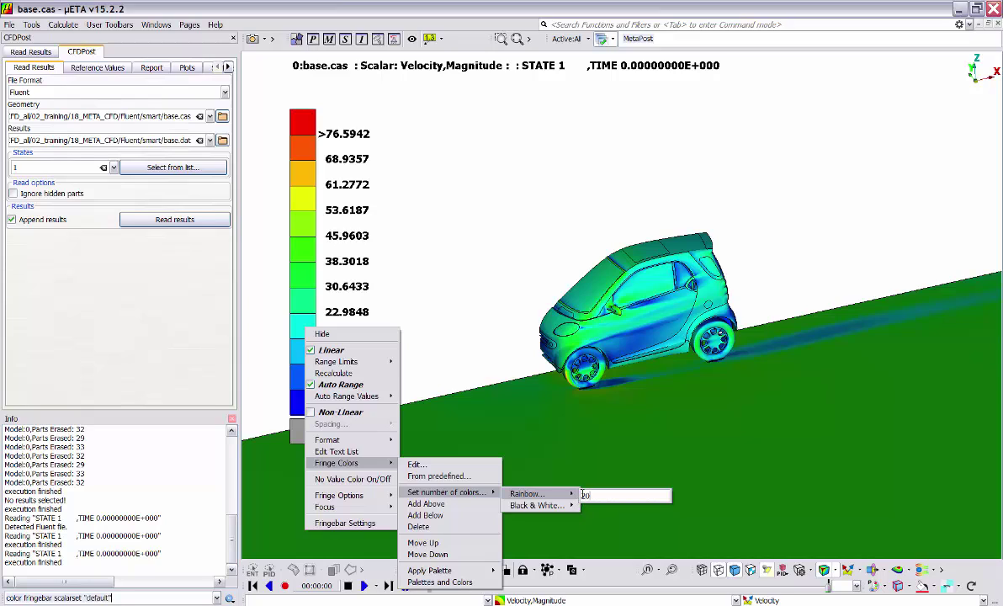
{"action": "key", "text": "Return"}
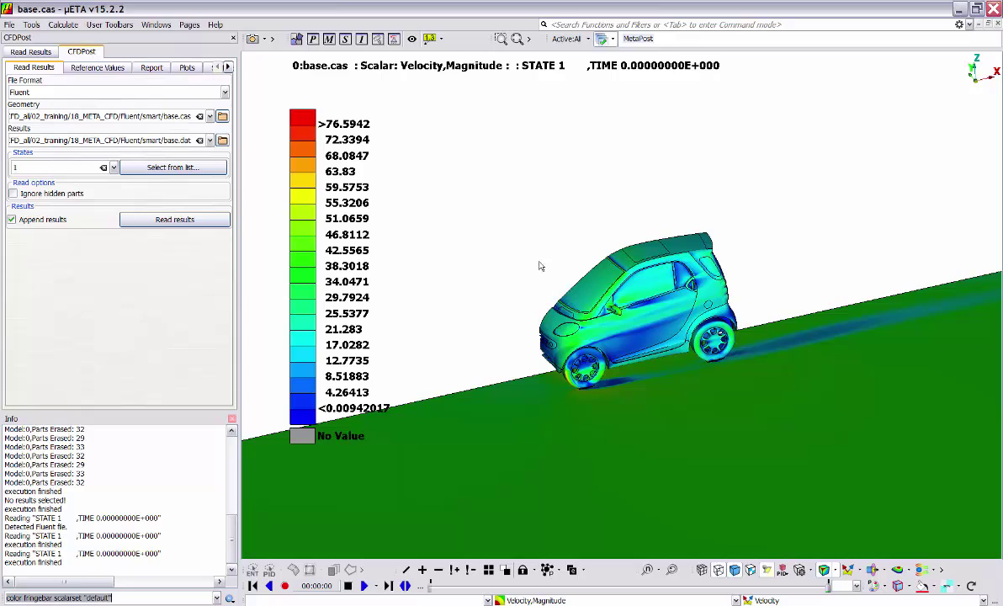
- Apply the Critical palette to the fringebar colors
{"action": "right_click", "coordinate": [314, 323]}
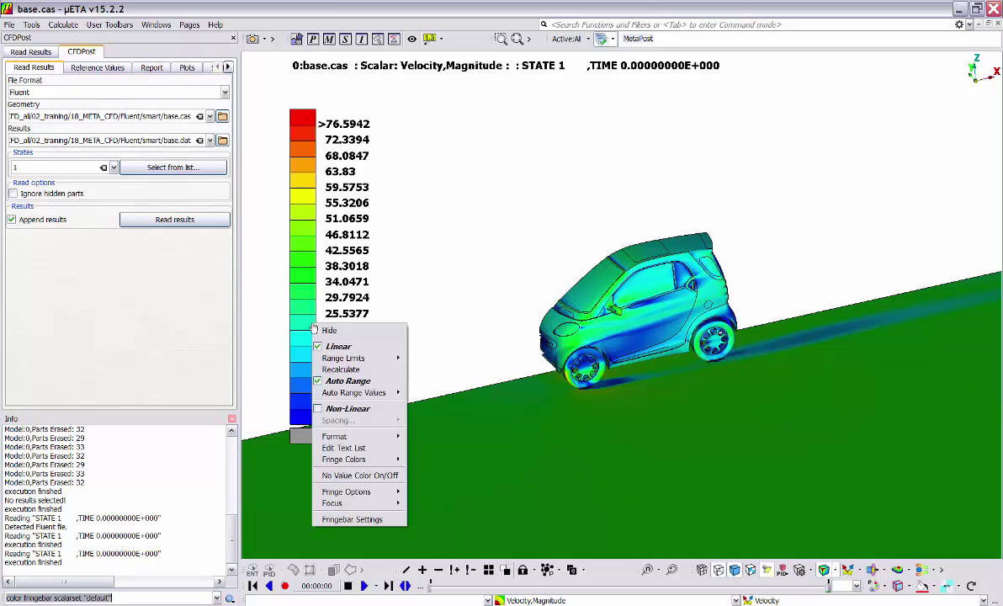
{"action": "mouse_move", "coordinate": [353, 464]}
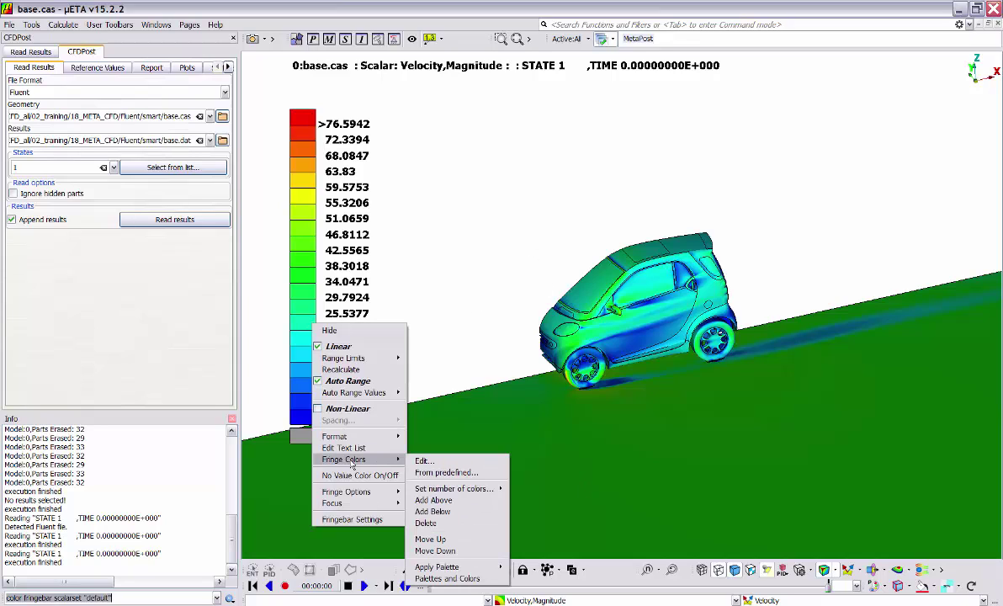
{"action": "mouse_move", "coordinate": [462, 570]}
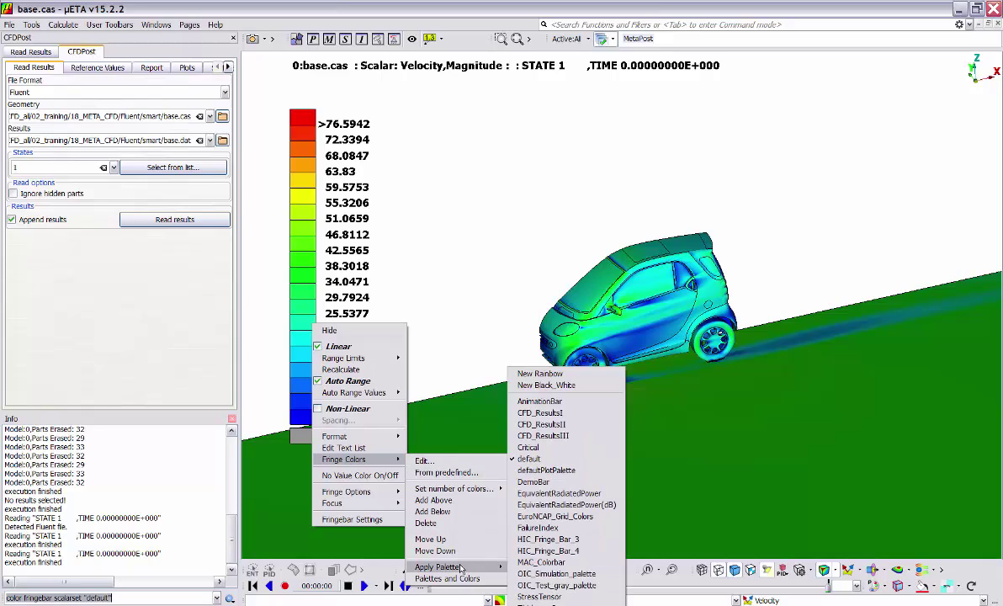
{"action": "left_click", "coordinate": [529, 448]}
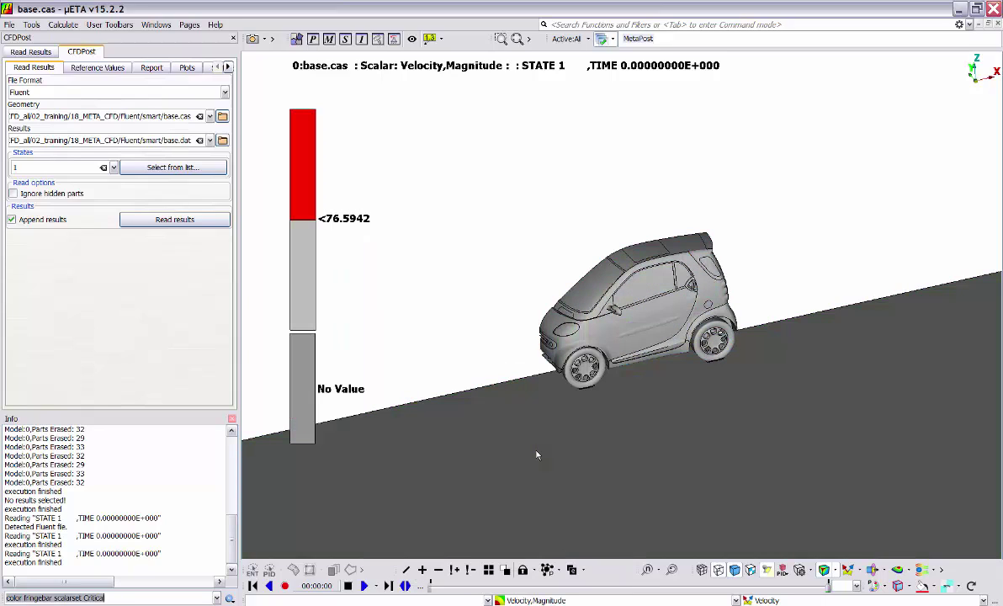
- Set the number of Rainbow fringe colors to 12
{"action": "right_click", "coordinate": [303, 292]}
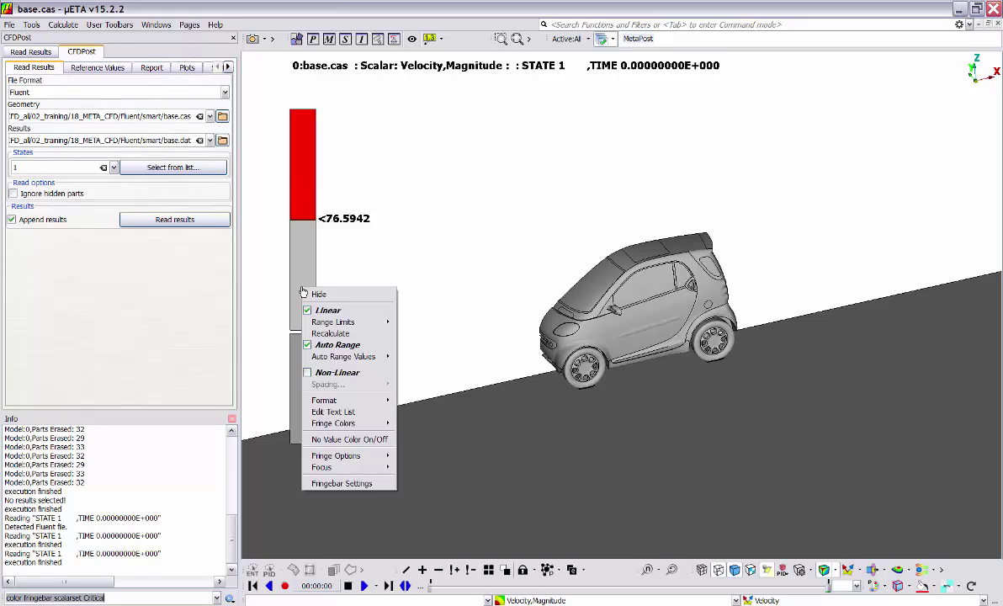
{"action": "mouse_move", "coordinate": [337, 423]}
{"action": "mouse_move", "coordinate": [455, 452]}
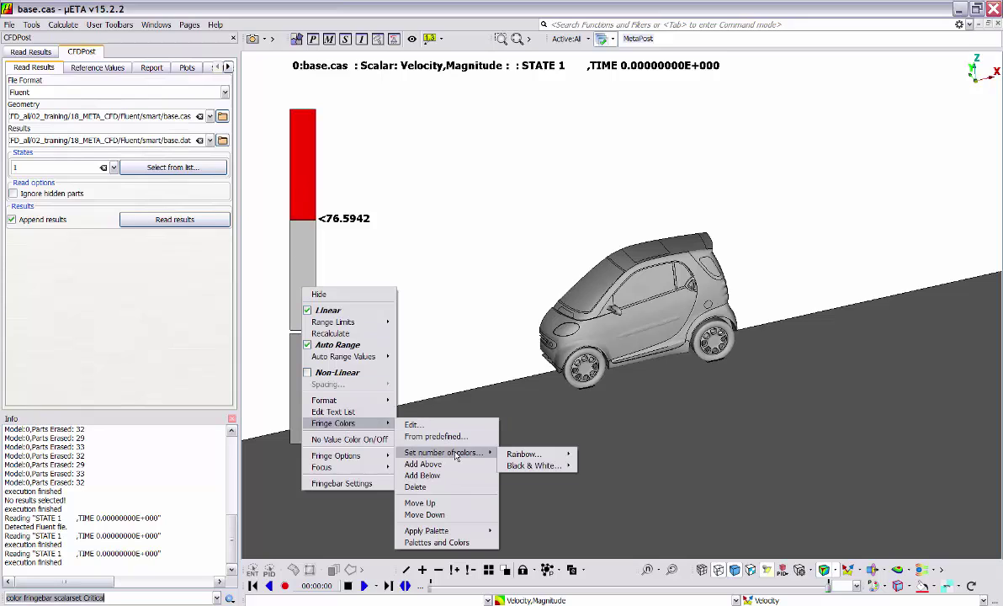
{"action": "mouse_move", "coordinate": [553, 457]}
{"action": "left_click_drag", "start_coordinate": [614, 453], "coordinate": [567, 460]}
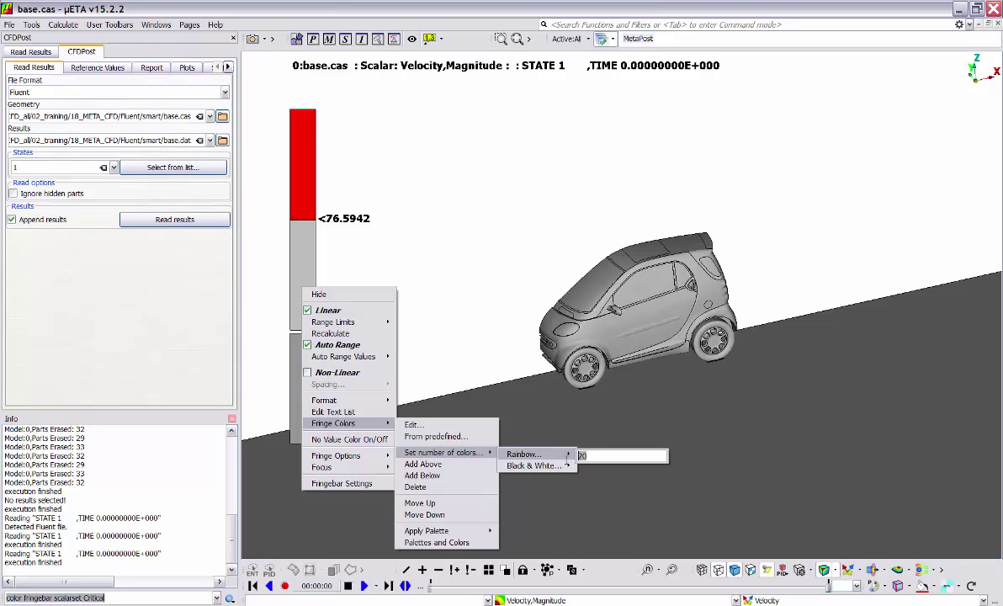
{"action": "type", "text": "12"}
{"action": "key", "text": "Return"}
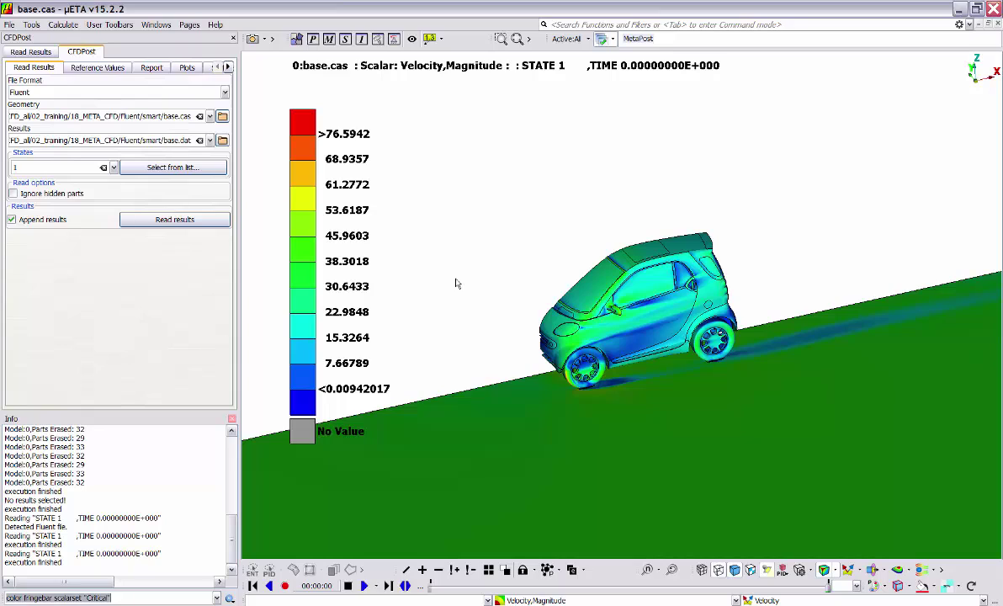
- Display the velocity fringe results On Element instead of On Node
{"action": "key", "text": "F4"}
{"action": "right_click", "coordinate": [305, 331]}
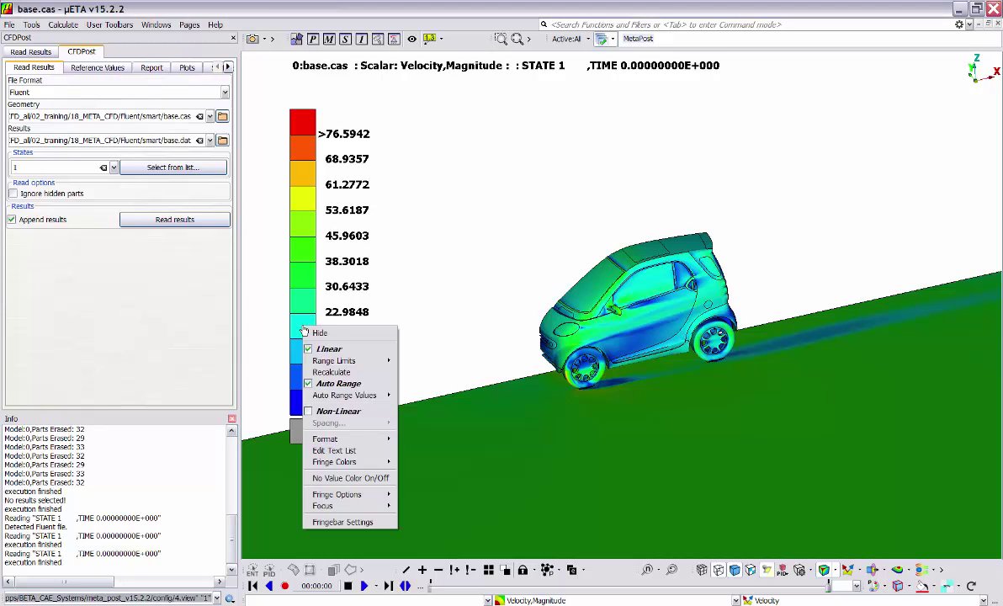
{"action": "mouse_move", "coordinate": [335, 495]}
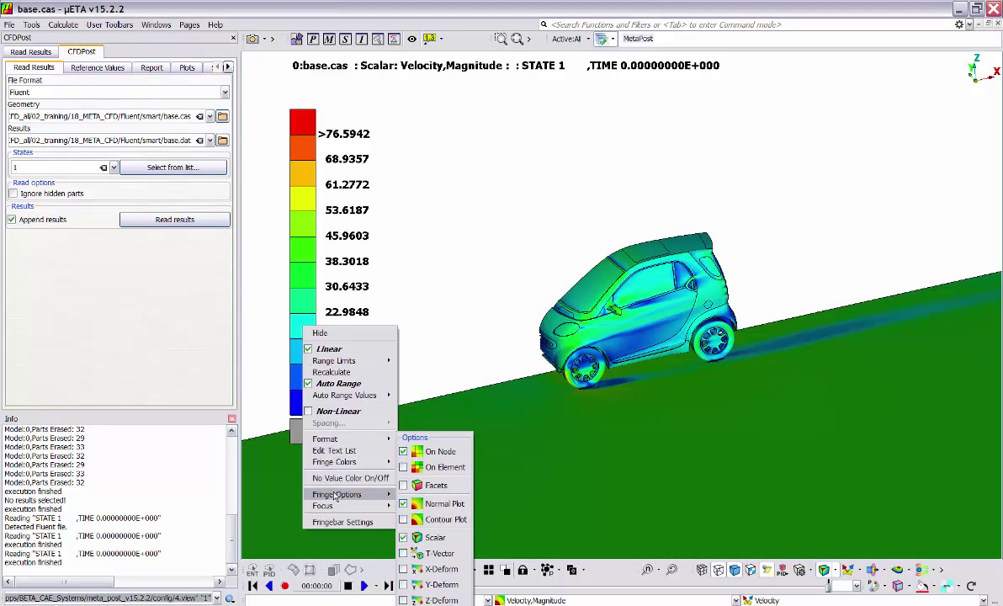
{"action": "left_click", "coordinate": [448, 467]}
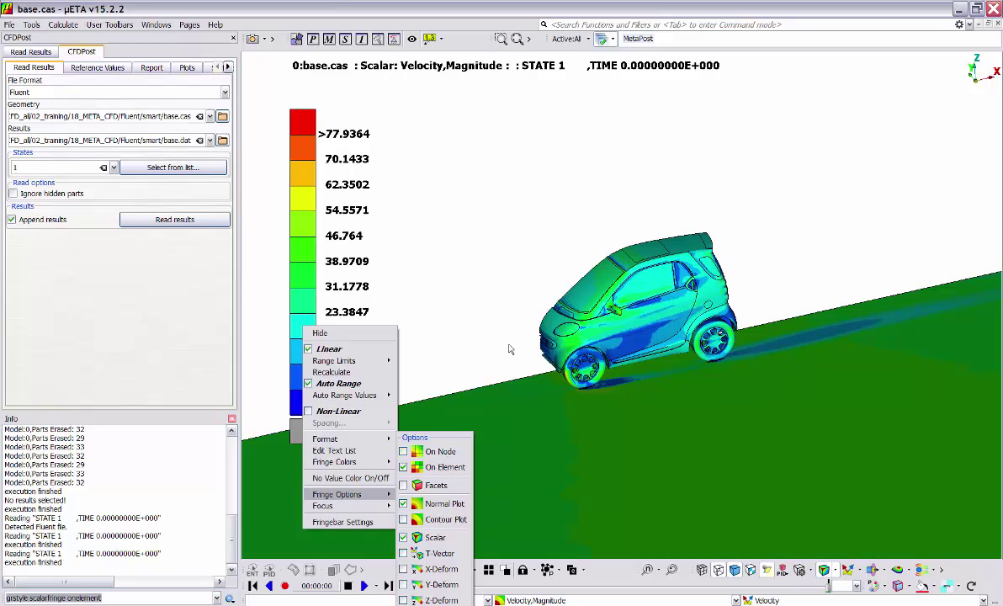
{"action": "left_click", "coordinate": [631, 323]}
{"action": "scroll", "coordinate": [652, 315], "scroll_direction": "up", "scroll_amount": 3}
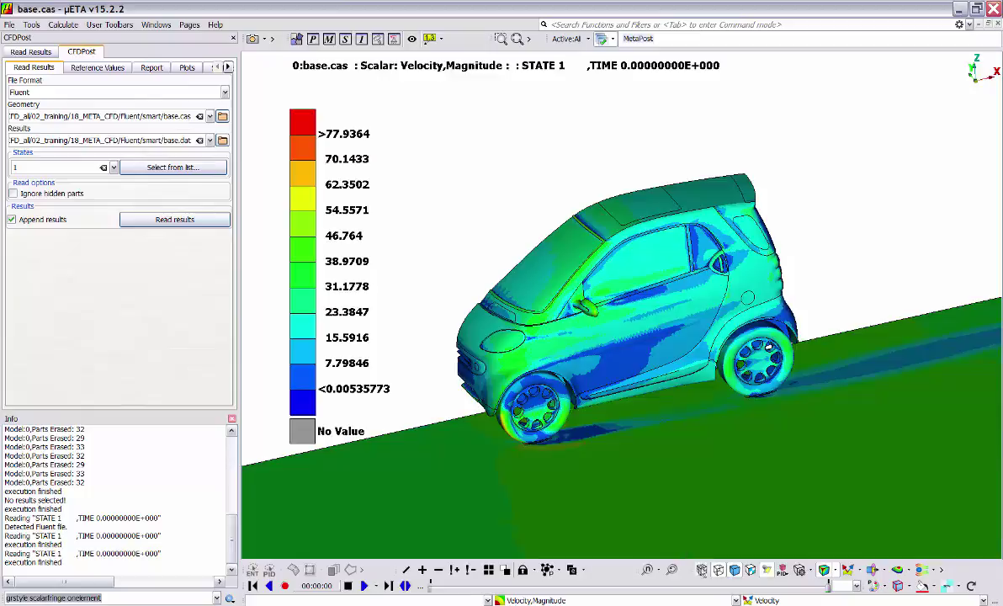
- Show the mesh wireframe over the car to examine the per-element coloring, and turn it off again
{"action": "left_click", "coordinate": [701, 570]}
{"action": "scroll", "coordinate": [528, 324], "scroll_direction": "up", "scroll_amount": 5}
{"action": "left_click_drag", "start_coordinate": [547, 328], "coordinate": [618, 347], "text": "ctrl"}
{"action": "scroll", "coordinate": [635, 308], "scroll_direction": "up", "scroll_amount": 3}
{"action": "scroll", "coordinate": [630, 303], "scroll_direction": "down", "scroll_amount": 6}
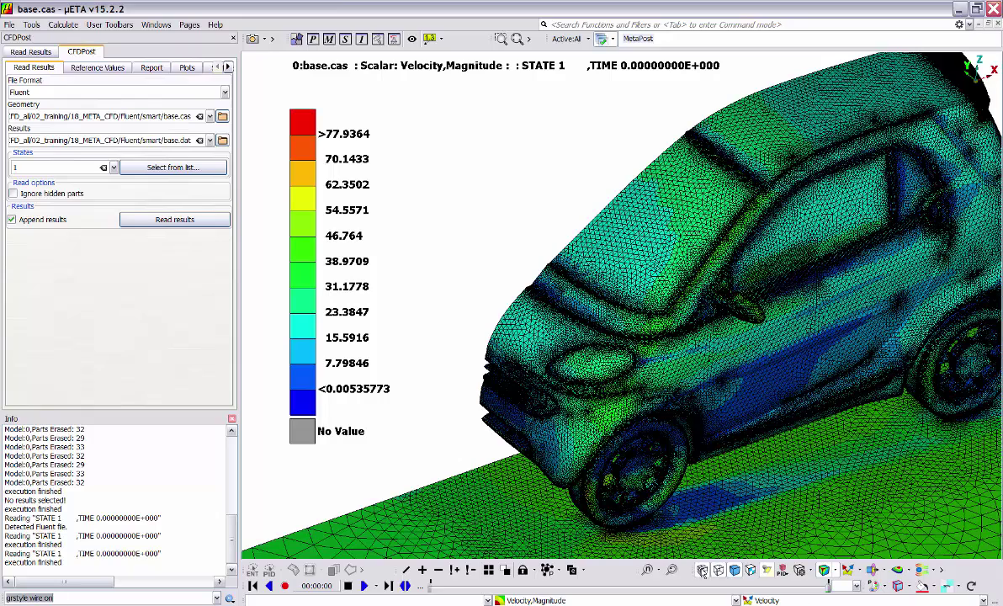
{"action": "left_click", "coordinate": [703, 573]}
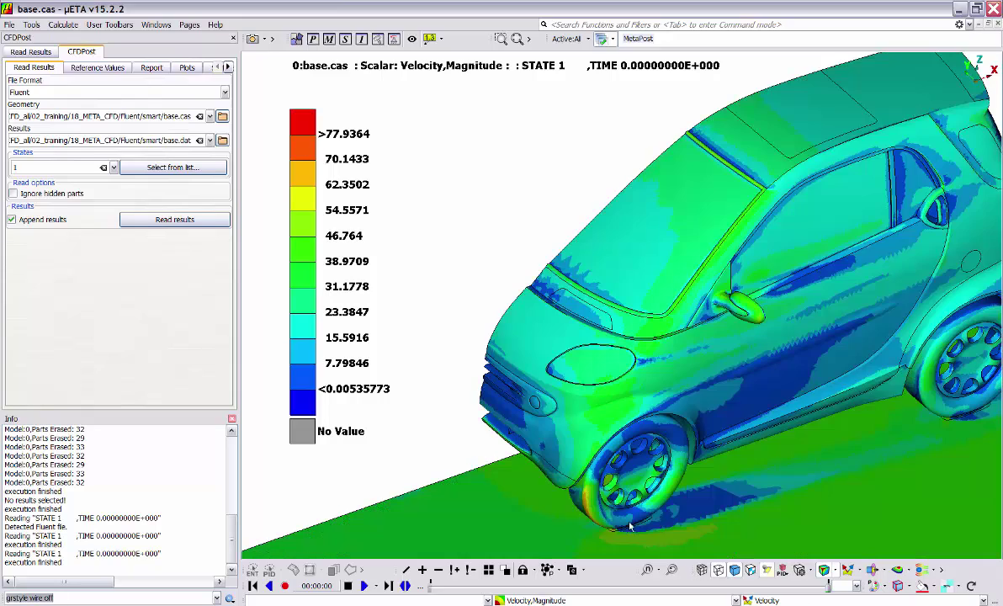
{"action": "scroll", "coordinate": [486, 405], "scroll_direction": "down", "scroll_amount": 4}
- Set the fringe options to On Node with Contour Plot and inspect the color bands on the car
{"action": "right_click", "coordinate": [312, 380]}
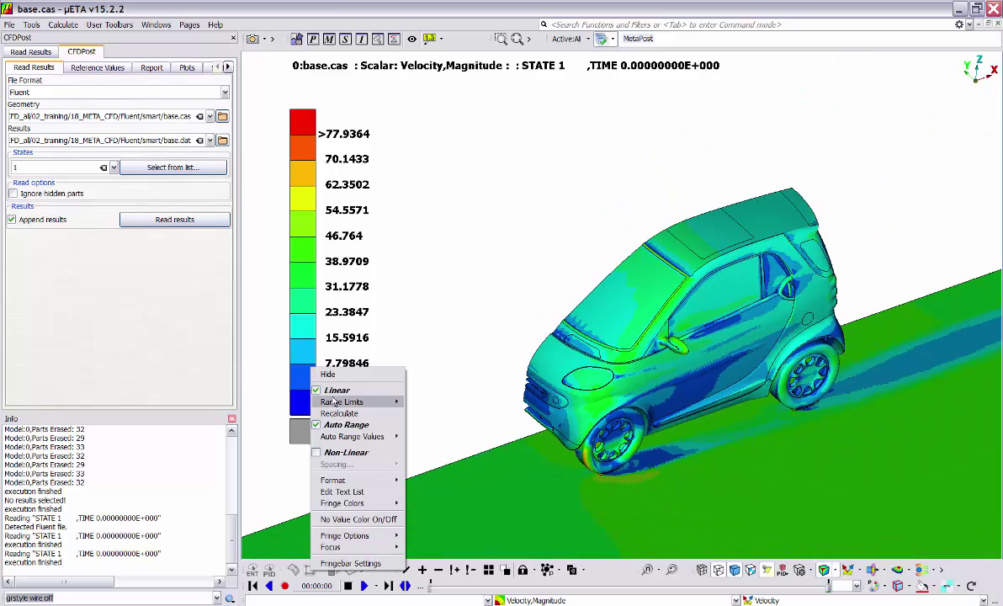
{"action": "mouse_move", "coordinate": [371, 535]}
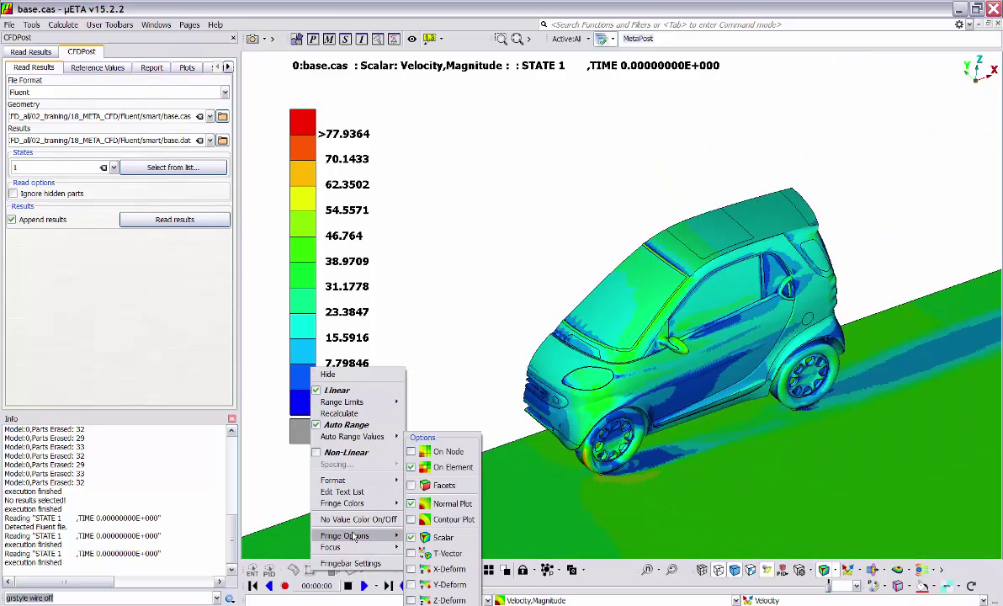
{"action": "left_click", "coordinate": [437, 452]}
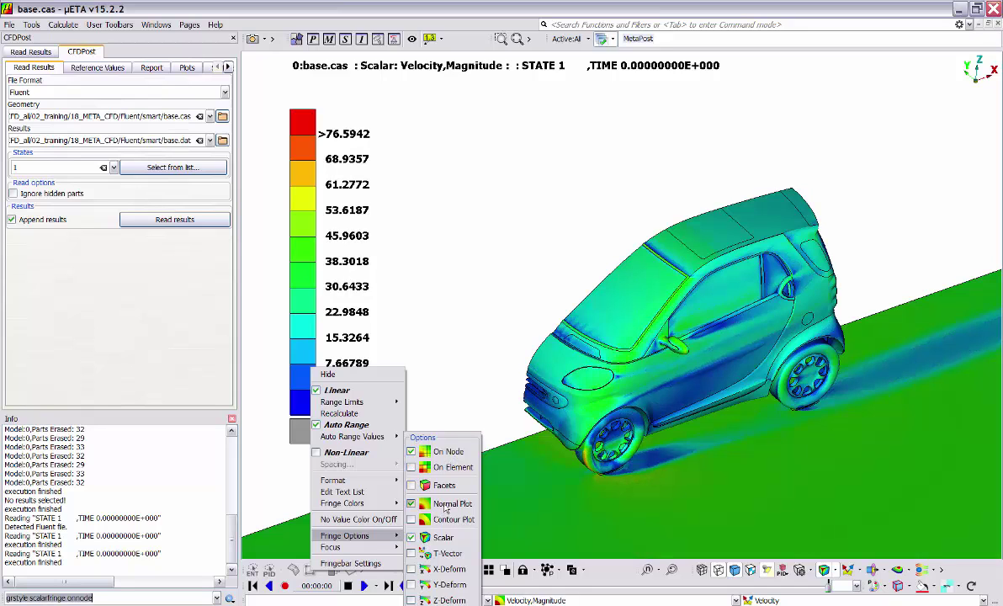
{"action": "left_click", "coordinate": [447, 519]}
{"action": "scroll", "coordinate": [677, 409], "scroll_direction": "up", "scroll_amount": 3}
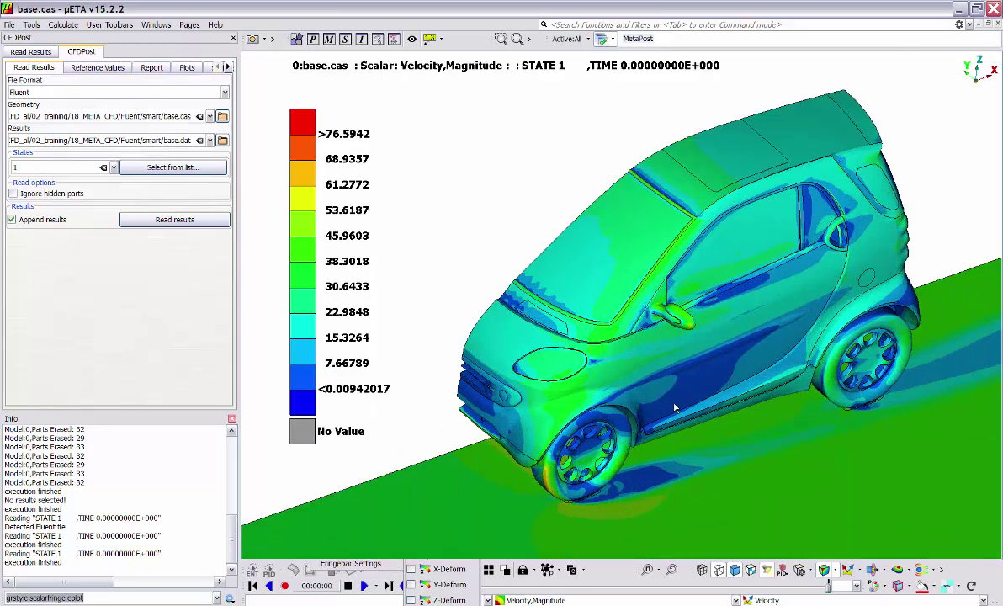
{"action": "scroll", "coordinate": [674, 408], "scroll_direction": "up", "scroll_amount": 1}
{"action": "scroll", "coordinate": [594, 343], "scroll_direction": "down", "scroll_amount": 3}
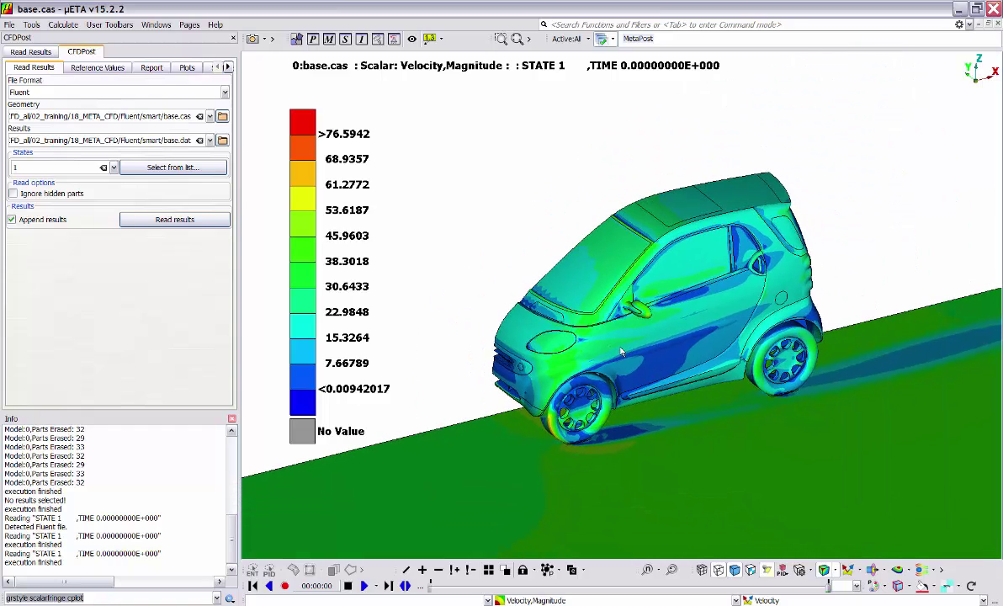
- Switch the fringe display back to Normal Plot
{"action": "right_click", "coordinate": [296, 350]}
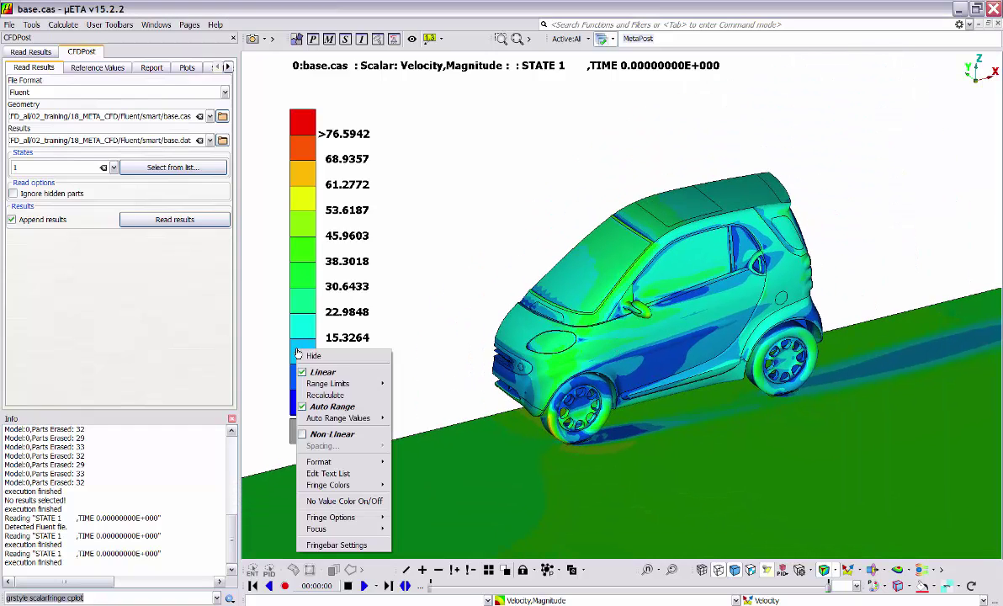
{"action": "mouse_move", "coordinate": [336, 517]}
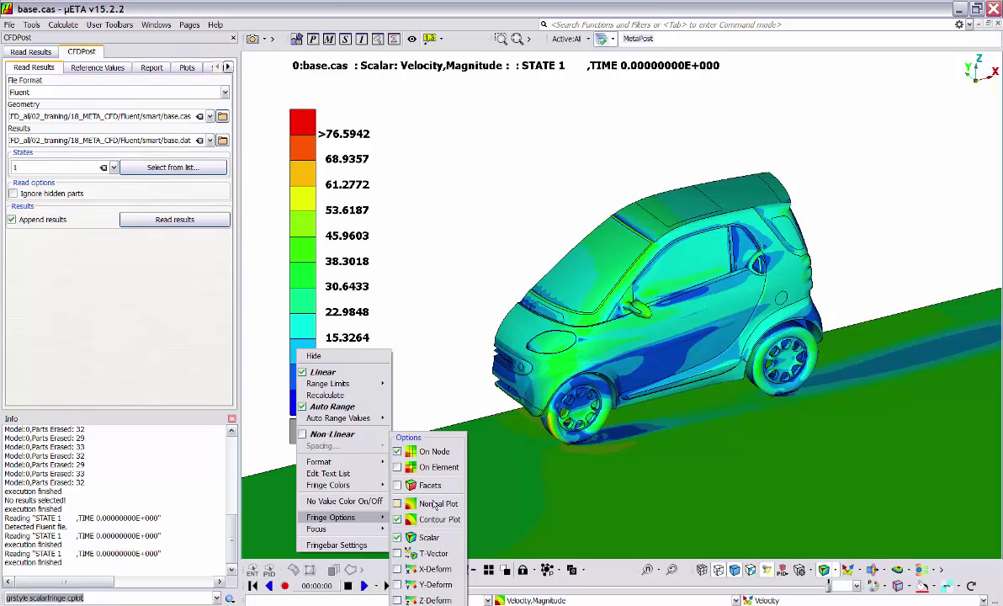
{"action": "left_click", "coordinate": [440, 504]}
{"action": "left_click", "coordinate": [454, 360]}
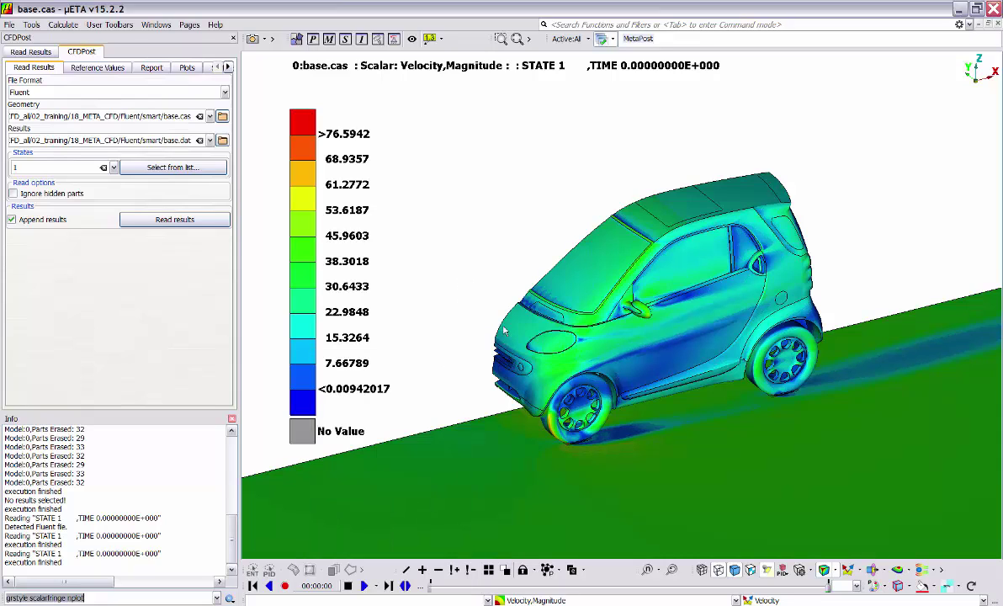
- Enable the velocity vector display and adjust the vector scale to 0.00968491
{"action": "left_click", "coordinate": [847, 570]}
{"action": "right_click", "coordinate": [874, 330]}
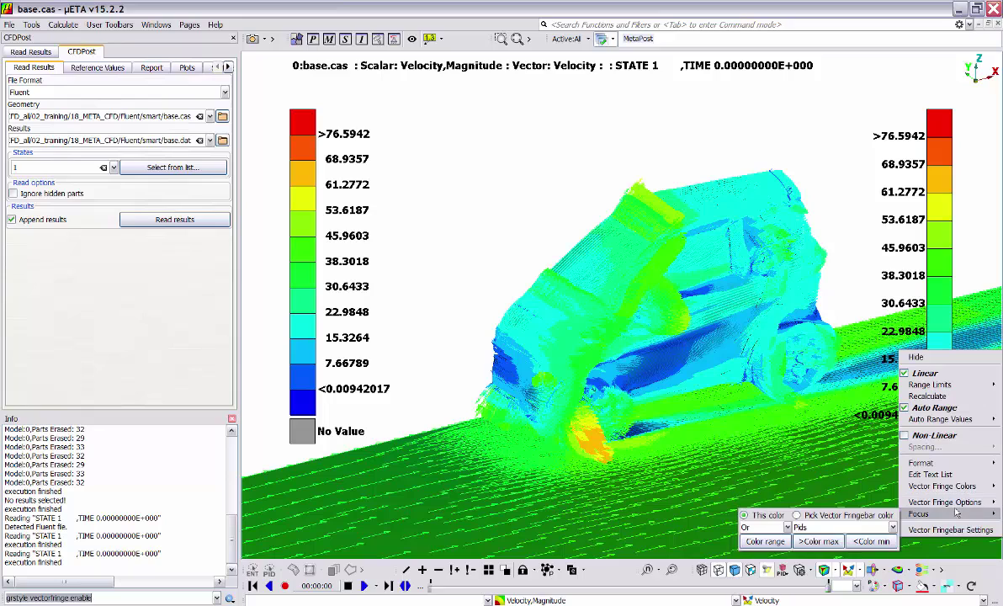
{"action": "mouse_move", "coordinate": [956, 502]}
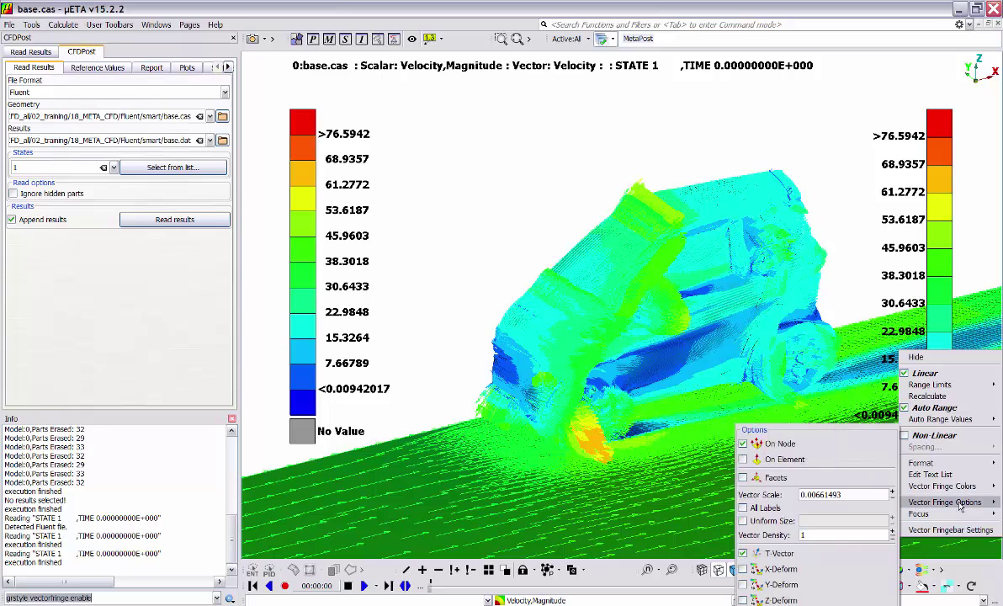
{"action": "left_click", "coordinate": [892, 491]}
{"action": "left_click", "coordinate": [892, 491]}
{"action": "left_click", "coordinate": [892, 491]}
{"action": "left_click", "coordinate": [893, 492]}
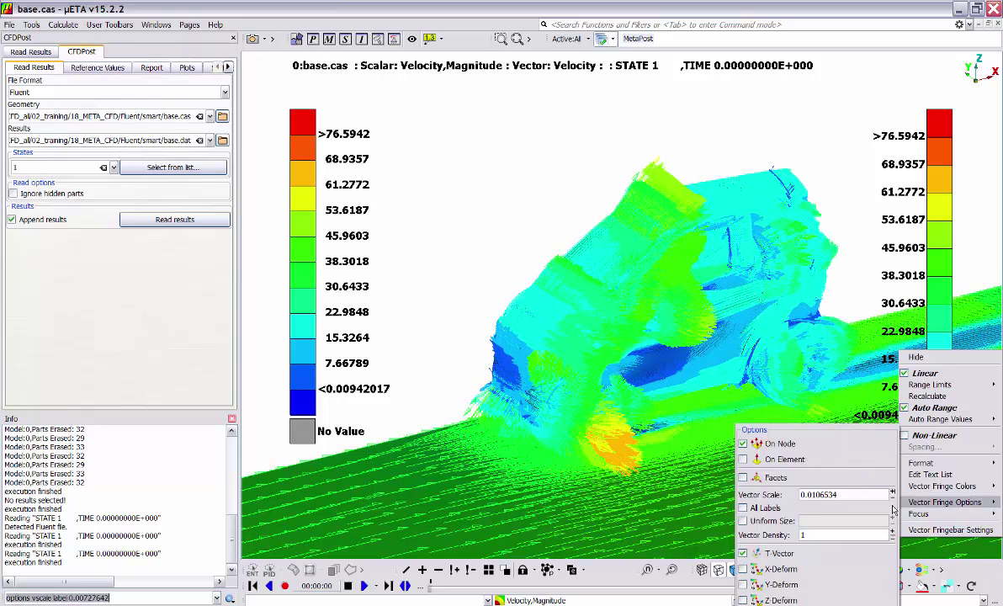
{"action": "left_click", "coordinate": [893, 492]}
{"action": "left_click", "coordinate": [892, 497]}
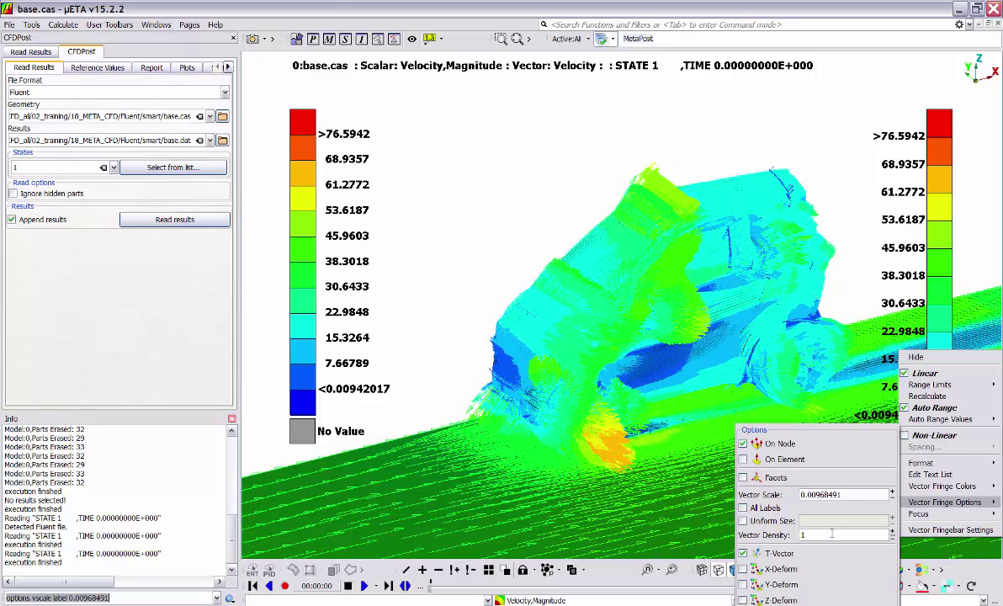
- Reduce the vector density to 0.5
{"action": "left_click", "coordinate": [892, 540]}
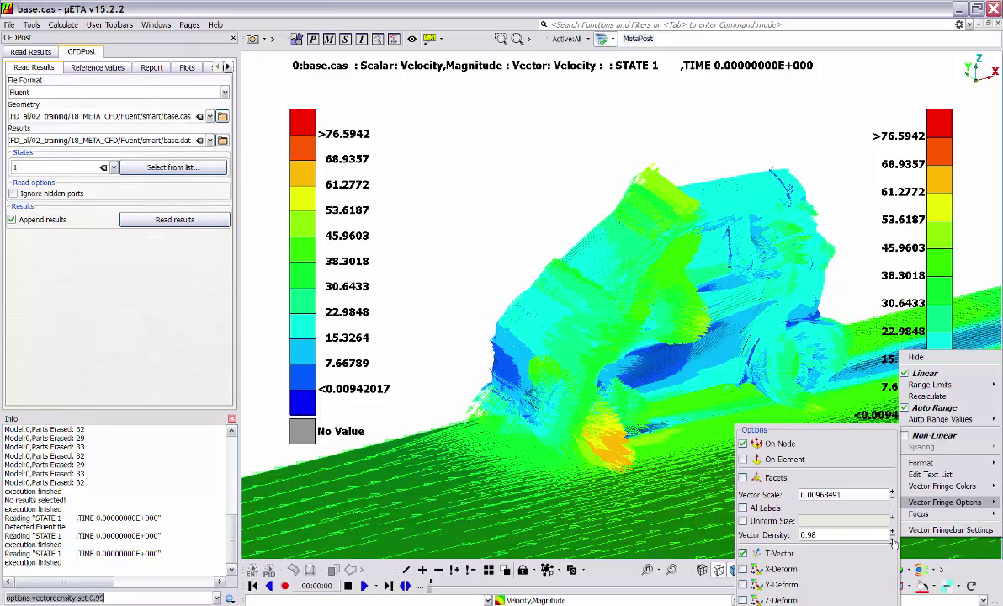
{"action": "left_click", "coordinate": [893, 540]}
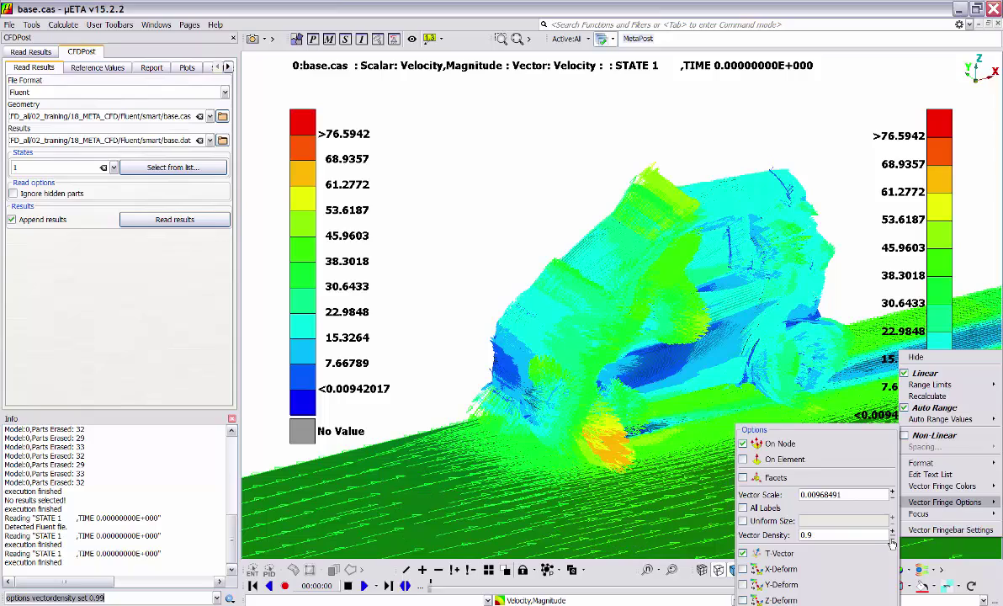
{"action": "left_click", "coordinate": [893, 540]}
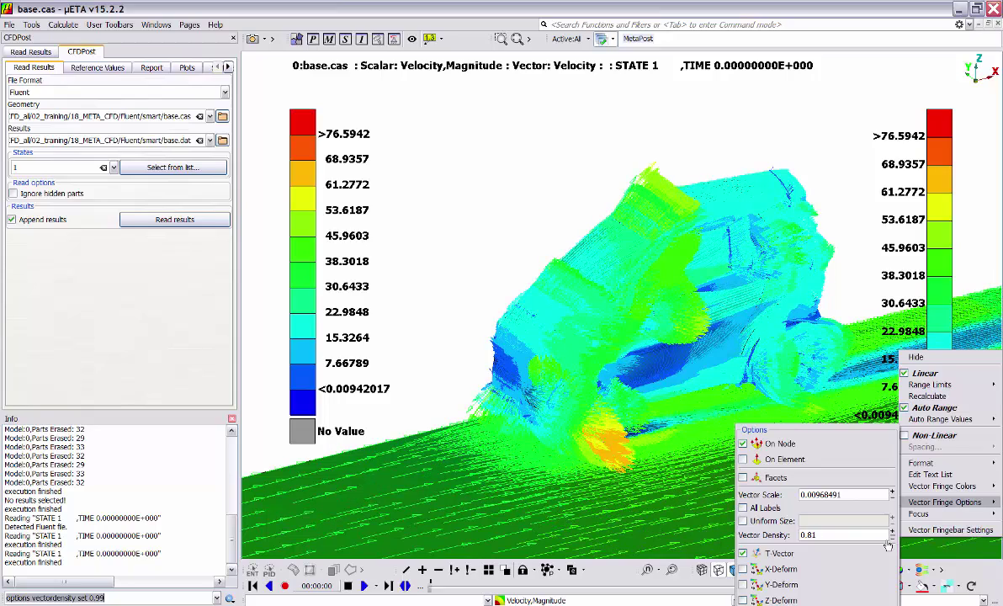
{"action": "left_click_drag", "start_coordinate": [838, 537], "coordinate": [745, 538]}
{"action": "type", "text": "0"}
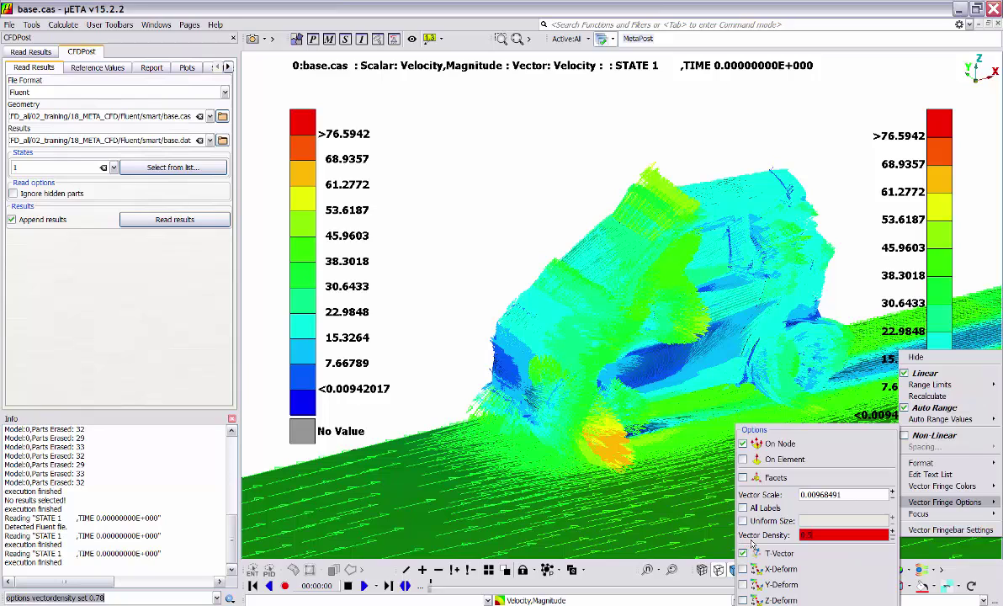
{"action": "type", "text": "0.5"}
{"action": "key", "text": "Return"}
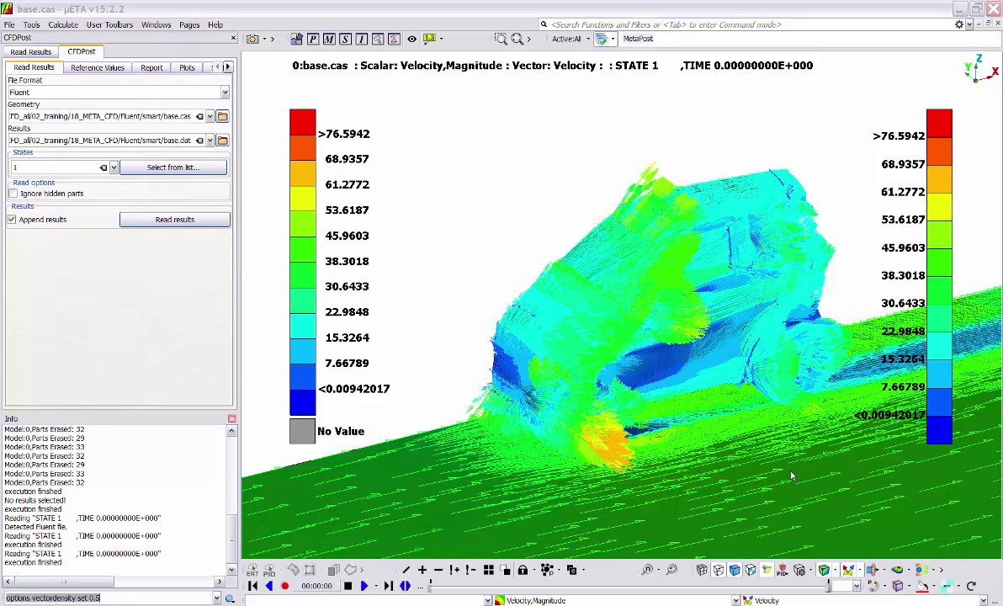
- Turn off the velocity vector display, leaving only the scalar fringe on the car and ground
{"action": "left_click", "coordinate": [848, 571]}
{"action": "scroll", "coordinate": [560, 319], "scroll_direction": "down", "scroll_amount": 5}
{"action": "middle_click_drag", "start_coordinate": [634, 376], "coordinate": [638, 300], "text": "ctrl"}
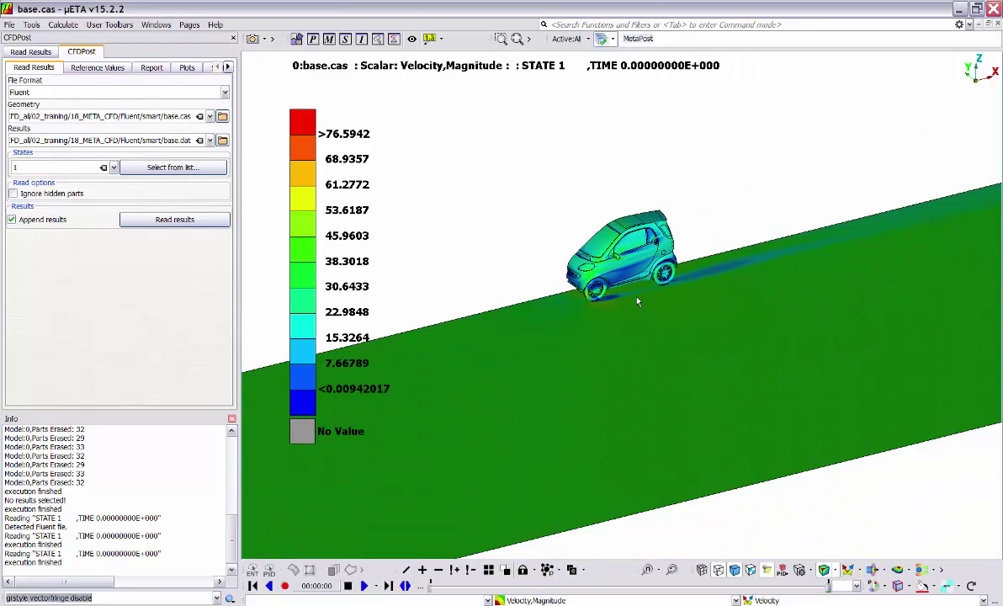
{"action": "scroll", "coordinate": [615, 299], "scroll_direction": "down", "scroll_amount": 1}
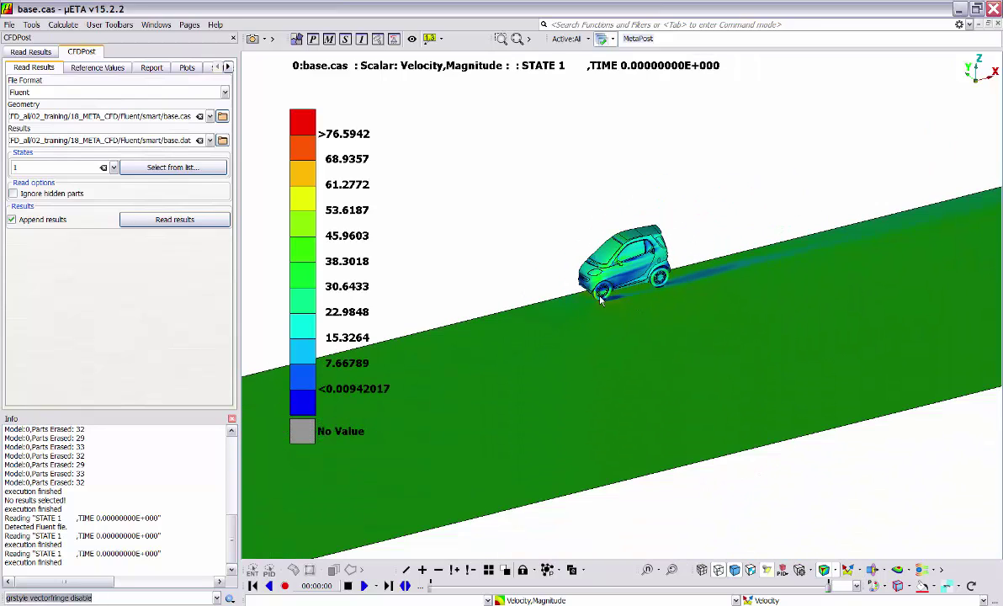
- Open the Pids list and show only parts 2 to 5, the air intake parts, body_metal and body_plastic, and clear the selection
{"action": "left_click", "coordinate": [315, 40]}
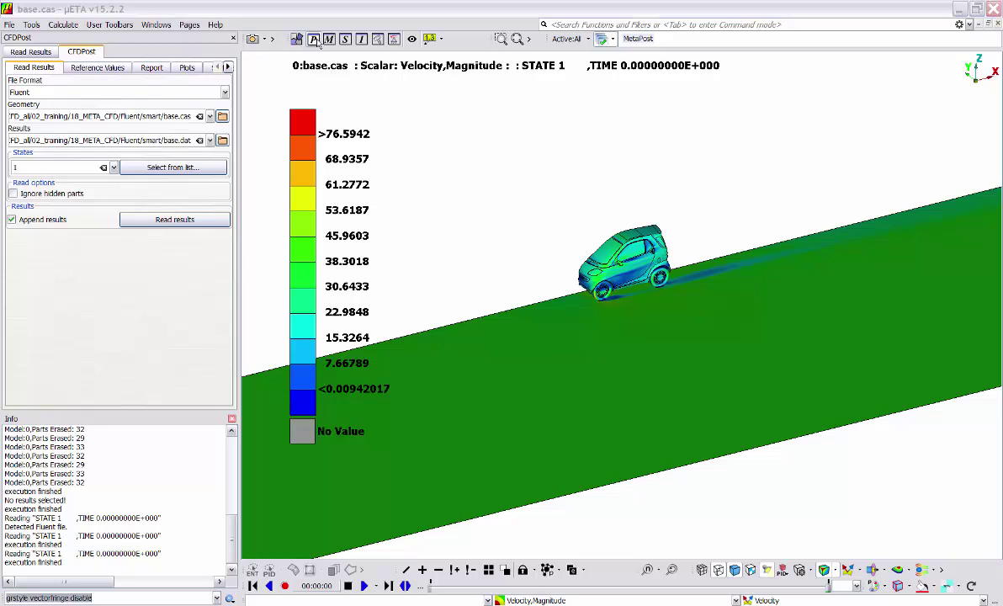
{"action": "left_click_drag", "start_coordinate": [406, 102], "coordinate": [504, 118]}
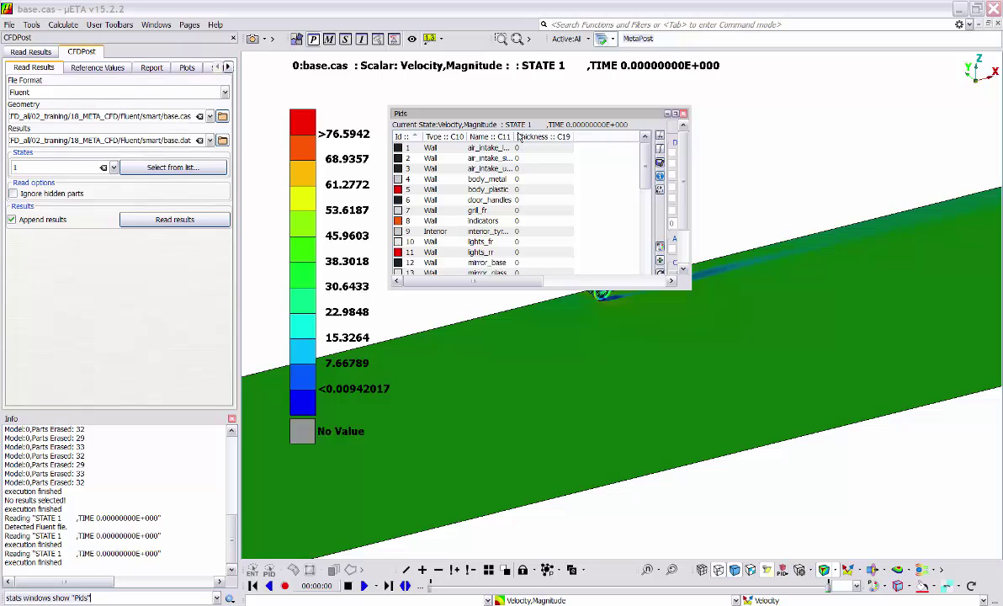
{"action": "left_click", "coordinate": [433, 158]}
{"action": "left_click", "coordinate": [440, 190], "text": "shift"}
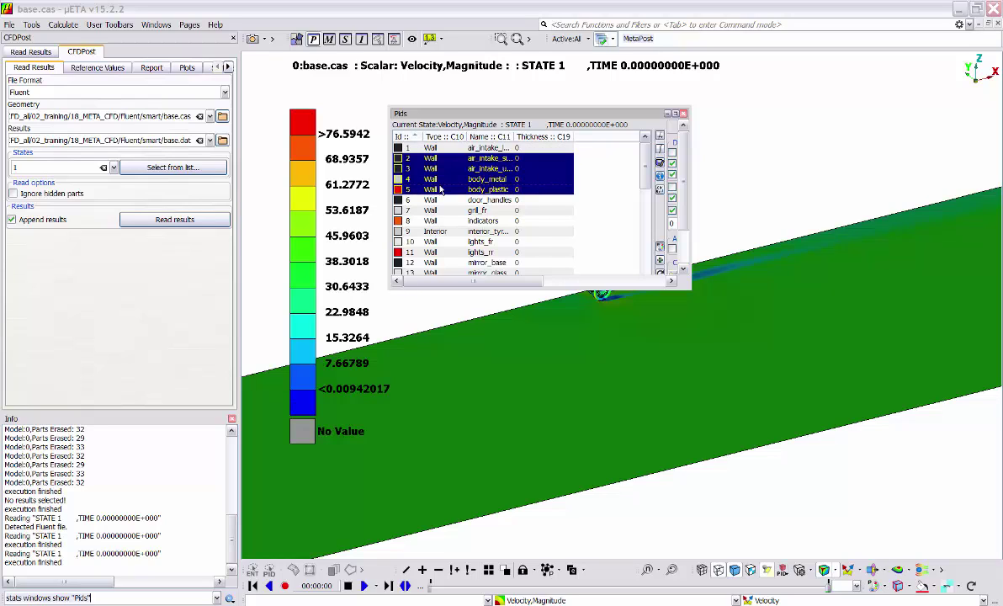
{"action": "right_click", "coordinate": [441, 191]}
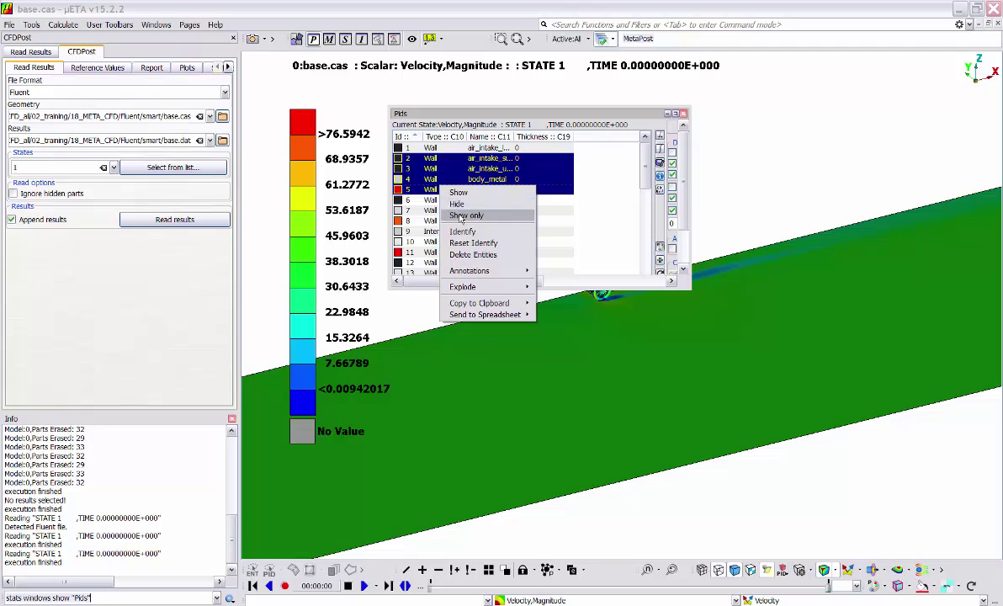
{"action": "left_click", "coordinate": [466, 215]}
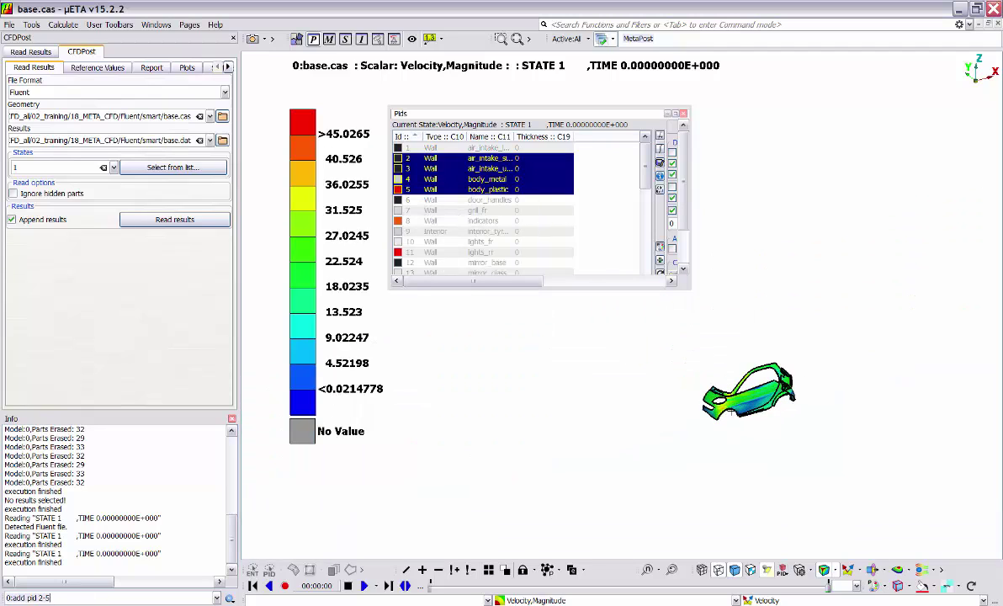
{"action": "left_click", "coordinate": [621, 222]}
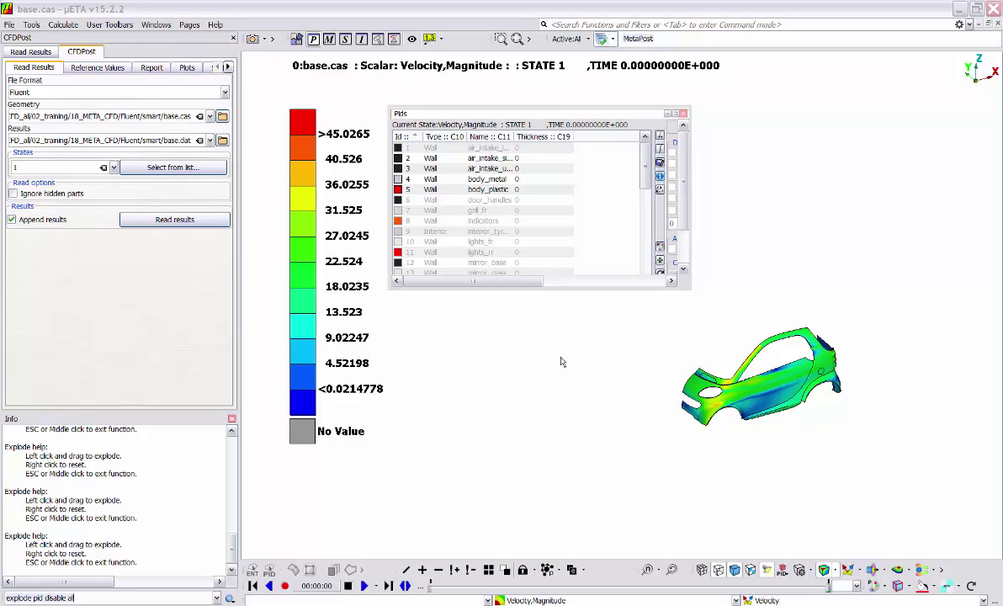
- Explode only the body_metal part and move it away from the other visible car parts
{"action": "right_click", "coordinate": [488, 180]}
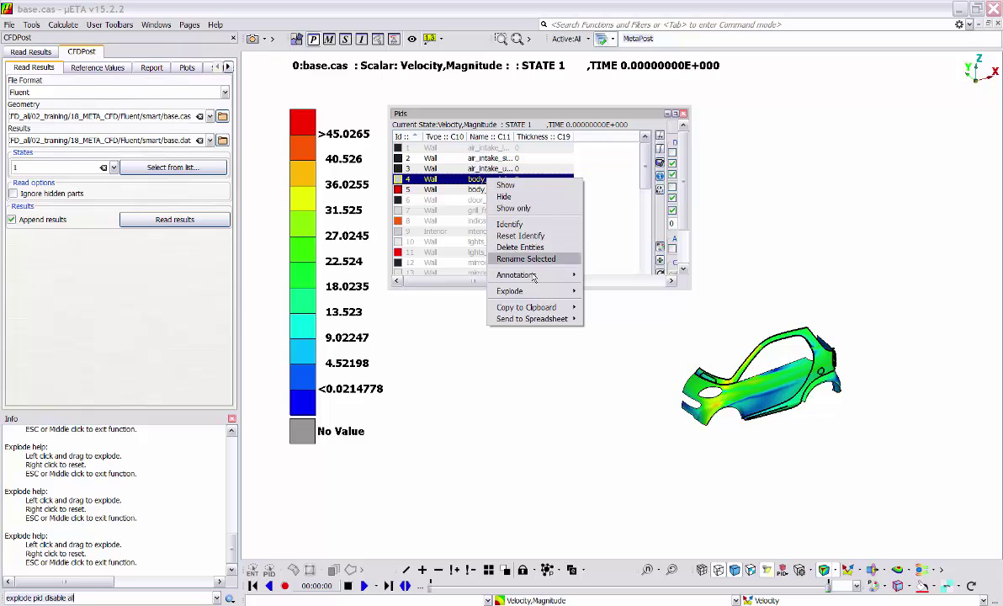
{"action": "mouse_move", "coordinate": [531, 292]}
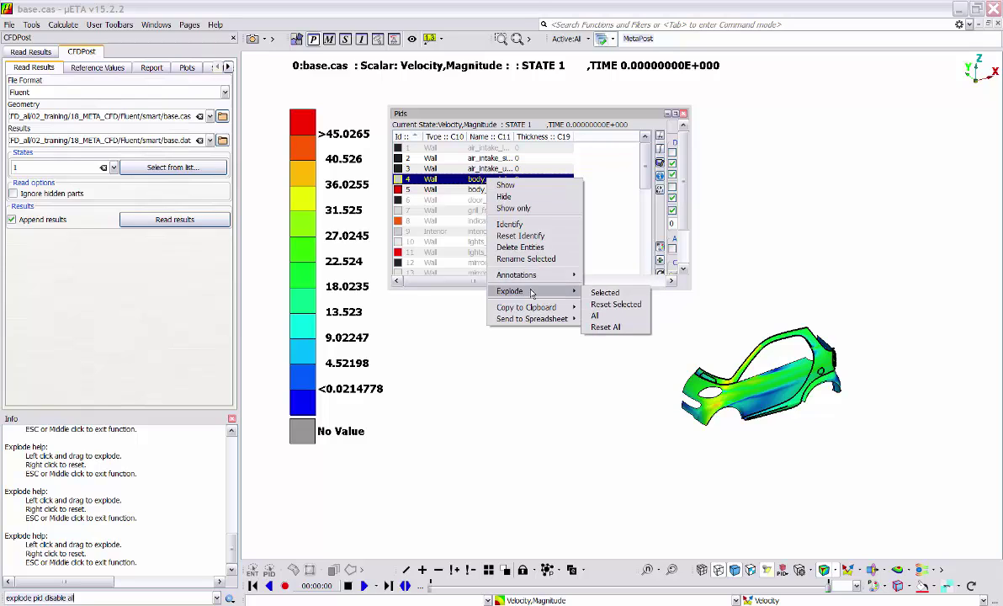
{"action": "left_click", "coordinate": [605, 292]}
{"action": "left_click_drag", "start_coordinate": [722, 364], "coordinate": [878, 453]}
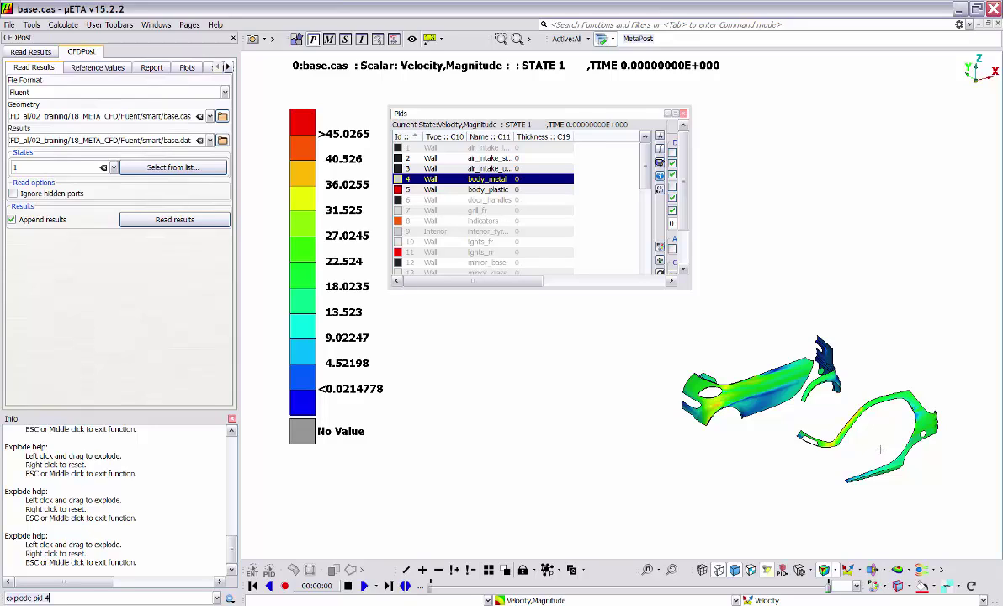
- Reset all exploded parts to their original positions
{"action": "right_click", "coordinate": [502, 180]}
{"action": "mouse_move", "coordinate": [572, 291]}
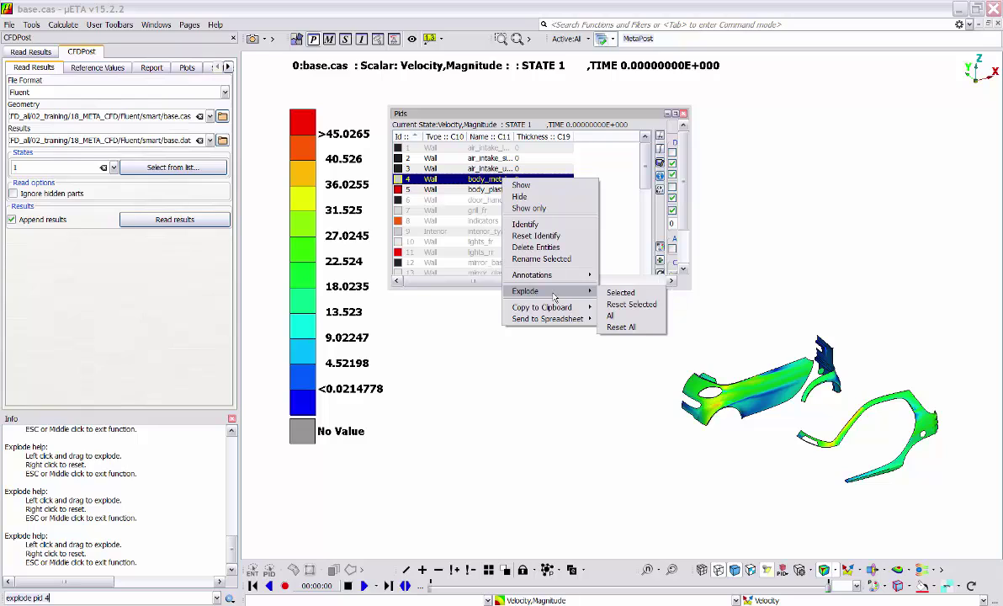
{"action": "left_click", "coordinate": [621, 327]}
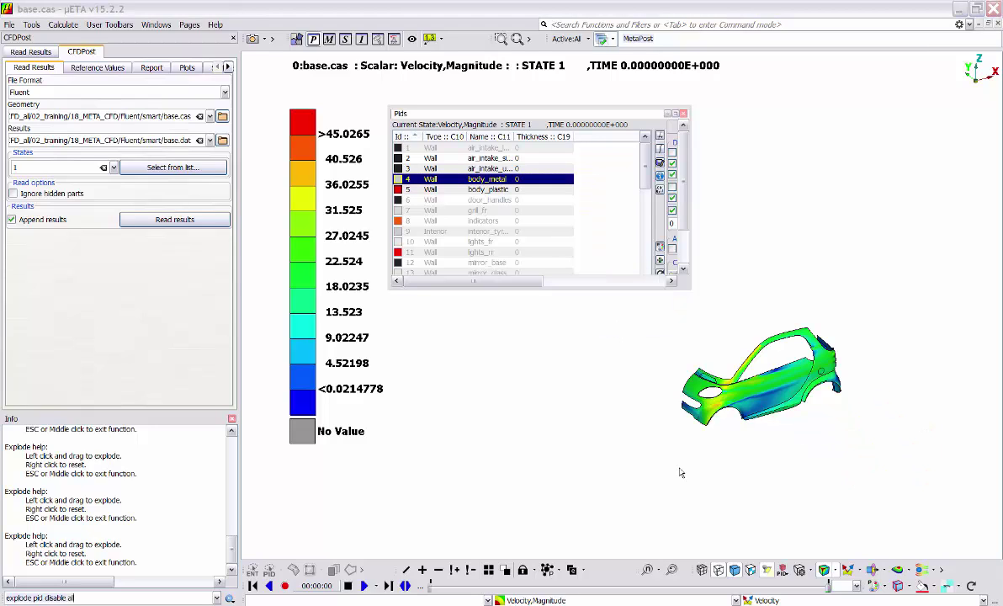
- Show all parts and erase the two outer wind tunnel faces that hide the car
{"action": "left_click", "coordinate": [479, 571]}
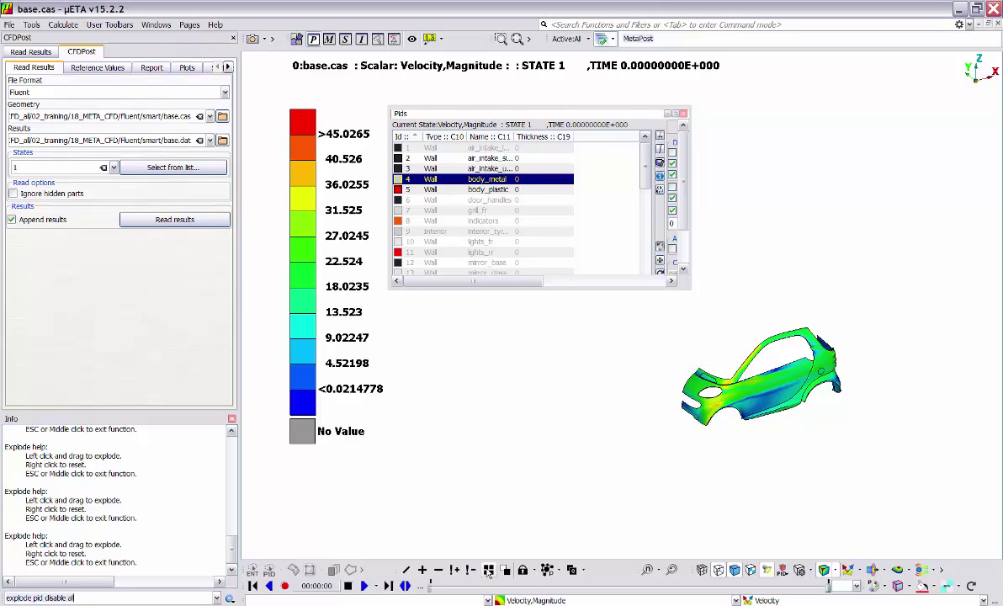
{"action": "scroll", "coordinate": [627, 390], "scroll_direction": "down", "scroll_amount": 5}
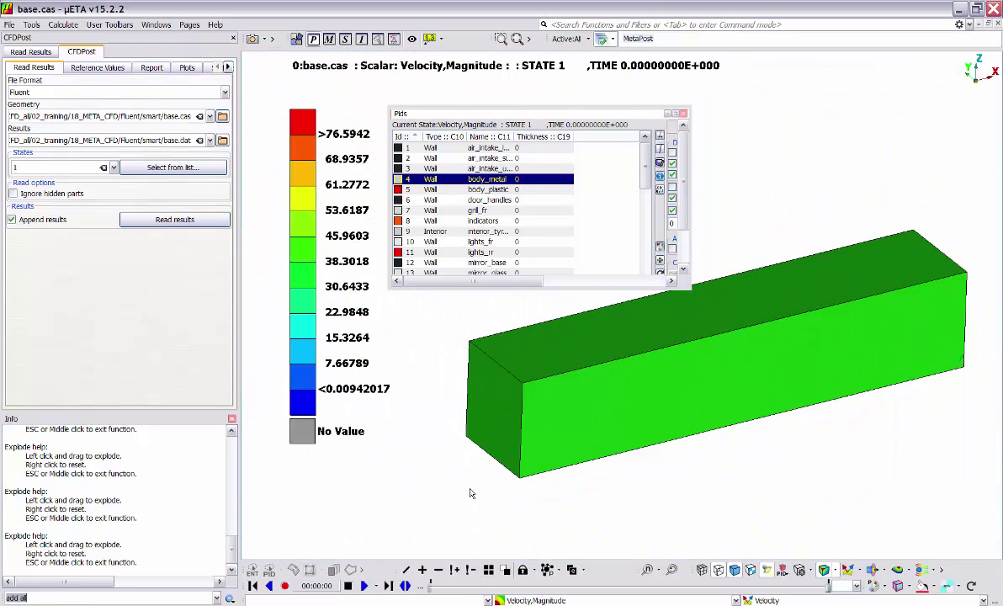
{"action": "left_click", "coordinate": [438, 569]}
{"action": "left_click", "coordinate": [665, 417]}
{"action": "left_click", "coordinate": [661, 416]}
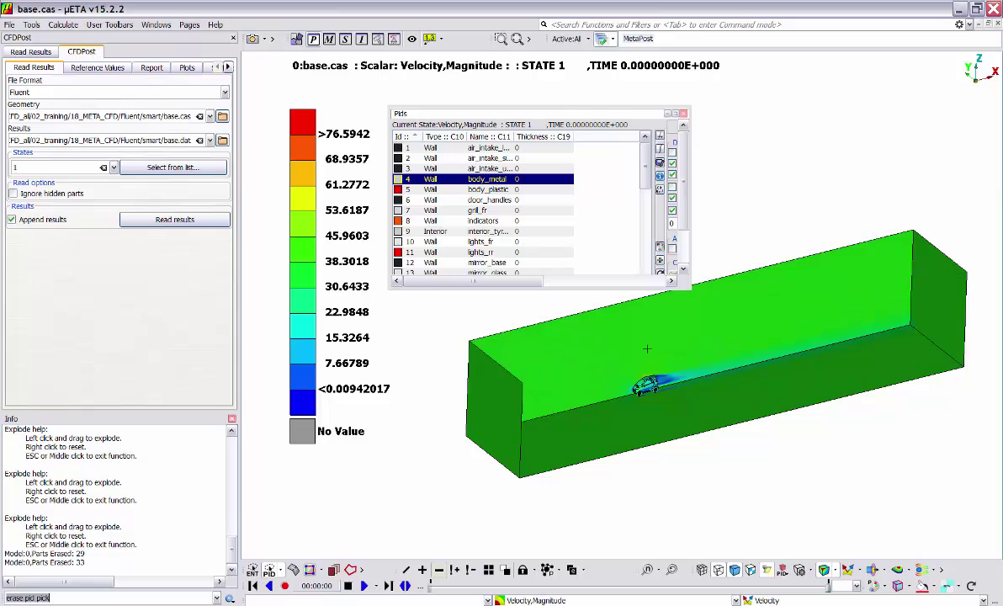
{"action": "scroll", "coordinate": [657, 413], "scroll_direction": "up", "scroll_amount": 5}
{"action": "scroll", "coordinate": [656, 413], "scroll_direction": "up", "scroll_amount": 4}
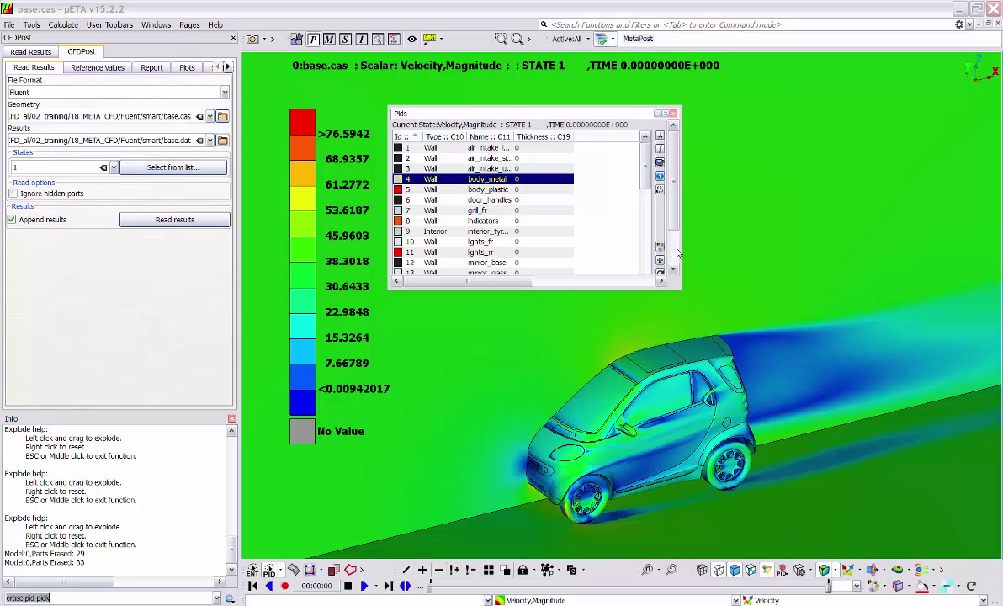
- Enlarge the Pids list to reveal its drawing styles and enable the WireFrame style for body_metal only
{"action": "left_click_drag", "start_coordinate": [682, 252], "coordinate": [882, 255]}
{"action": "left_click_drag", "start_coordinate": [733, 288], "coordinate": [737, 376]}
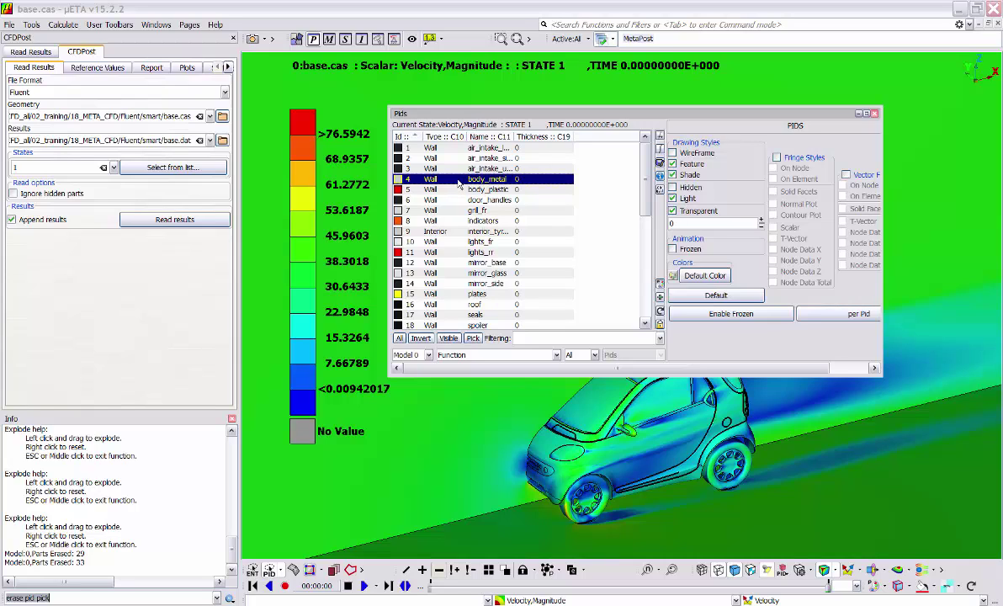
{"action": "left_click", "coordinate": [673, 152]}
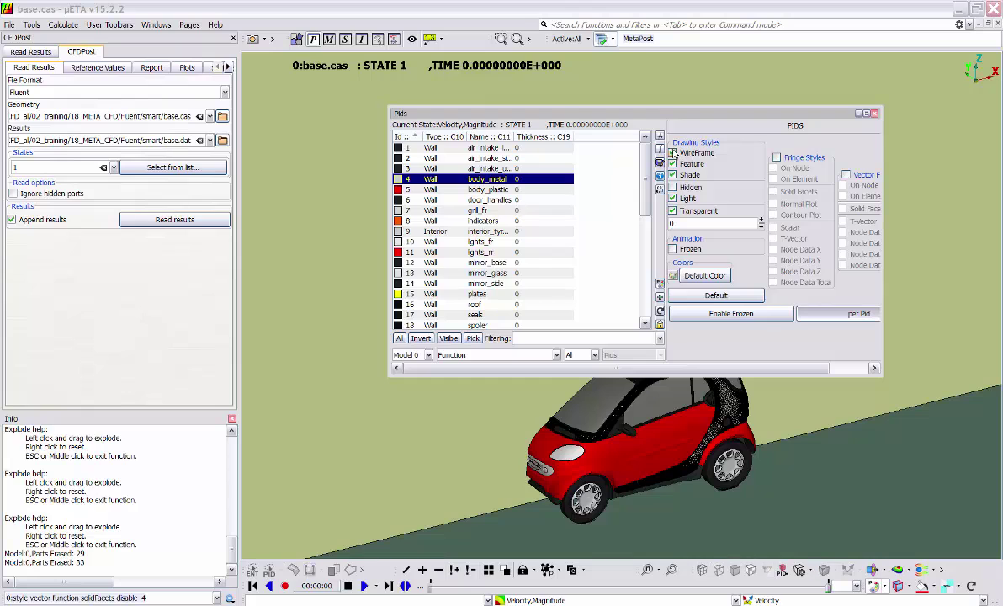
{"action": "left_click", "coordinate": [673, 153]}
{"action": "scroll", "coordinate": [642, 430], "scroll_direction": "up", "scroll_amount": 5}
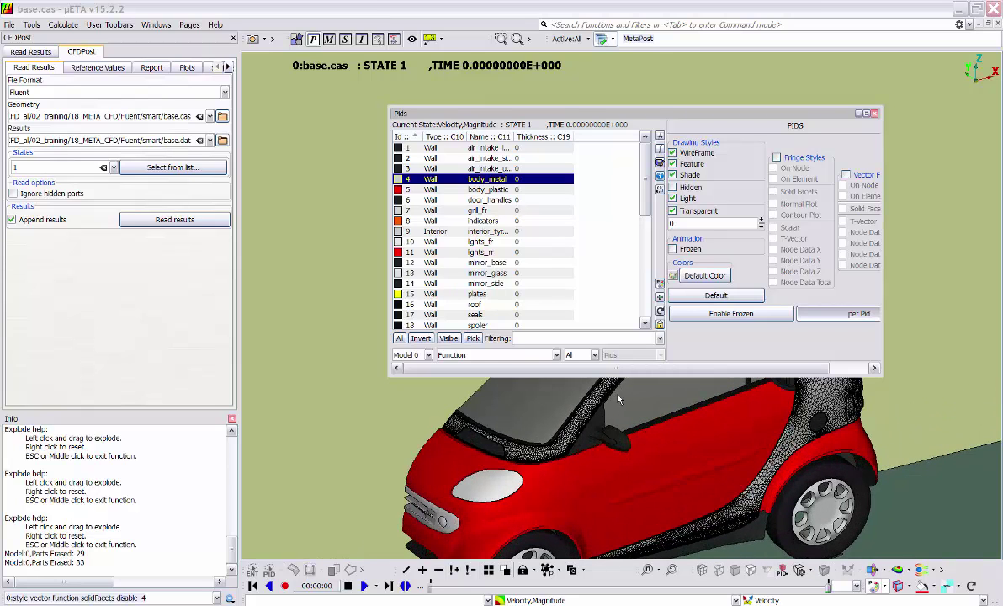
- Enable the fringe style for body_metal and move the Pids list off the car to inspect the part
{"action": "left_click", "coordinate": [776, 158]}
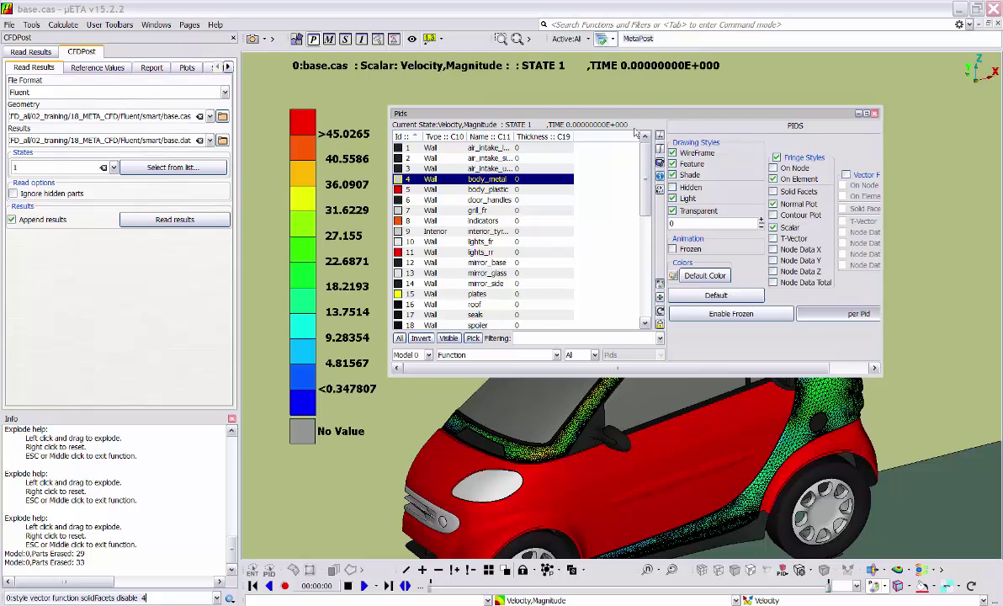
{"action": "left_click_drag", "start_coordinate": [628, 120], "coordinate": [521, 85]}
{"action": "scroll", "coordinate": [659, 382], "scroll_direction": "up", "scroll_amount": 5}
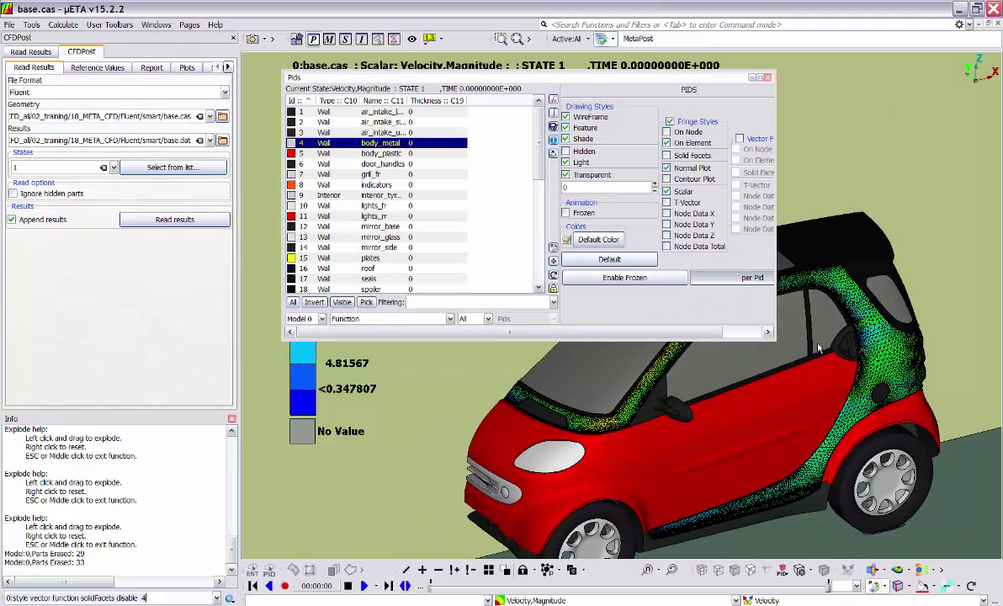
{"action": "scroll", "coordinate": [893, 184], "scroll_direction": "up", "scroll_amount": 1}
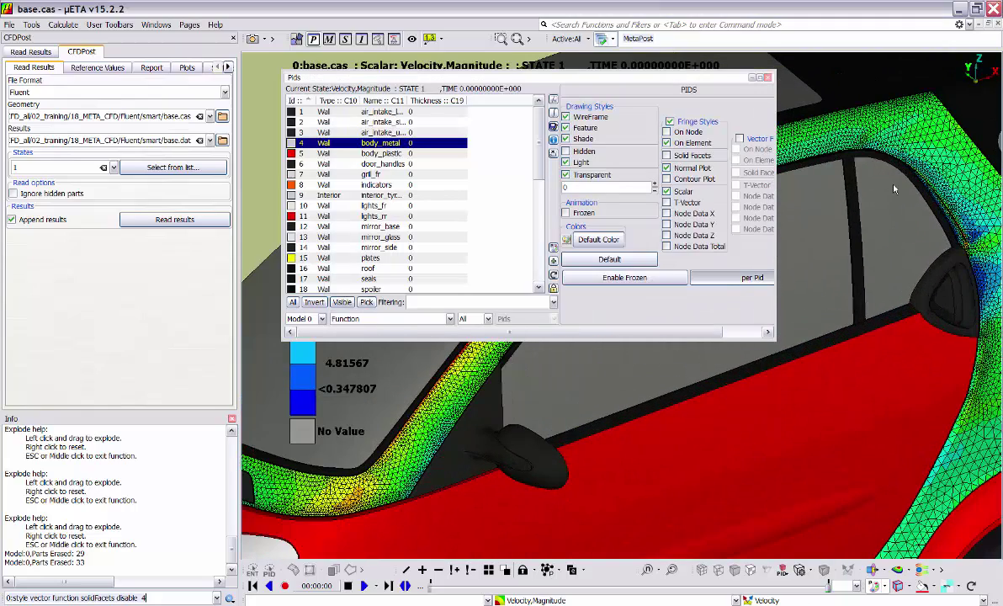
{"action": "scroll", "coordinate": [890, 185], "scroll_direction": "down", "scroll_amount": 1}
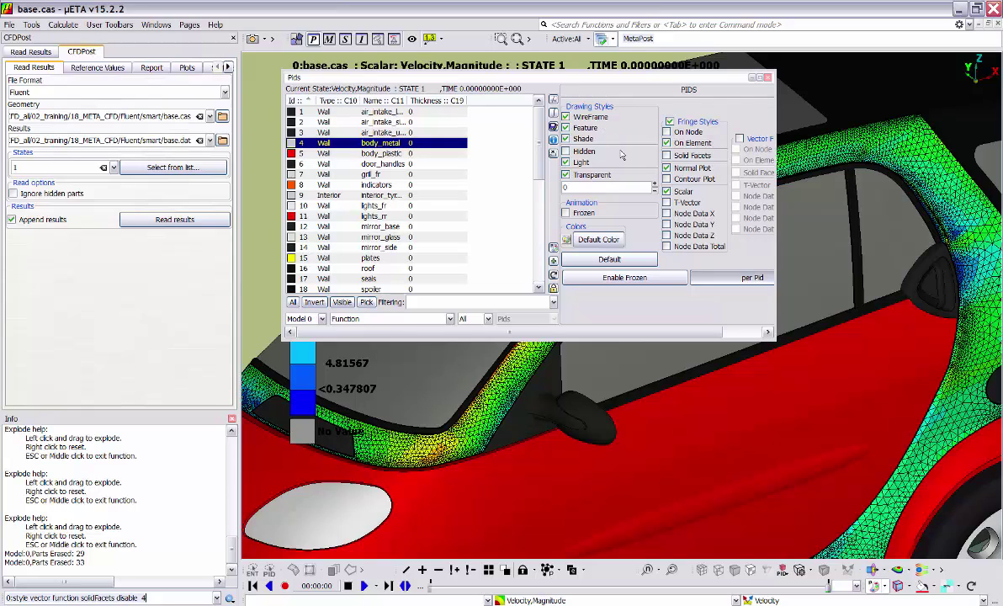
- Widen the Pids list and turn off the per-Pid drawing styles
{"action": "left_click_drag", "start_coordinate": [776, 241], "coordinate": [867, 245]}
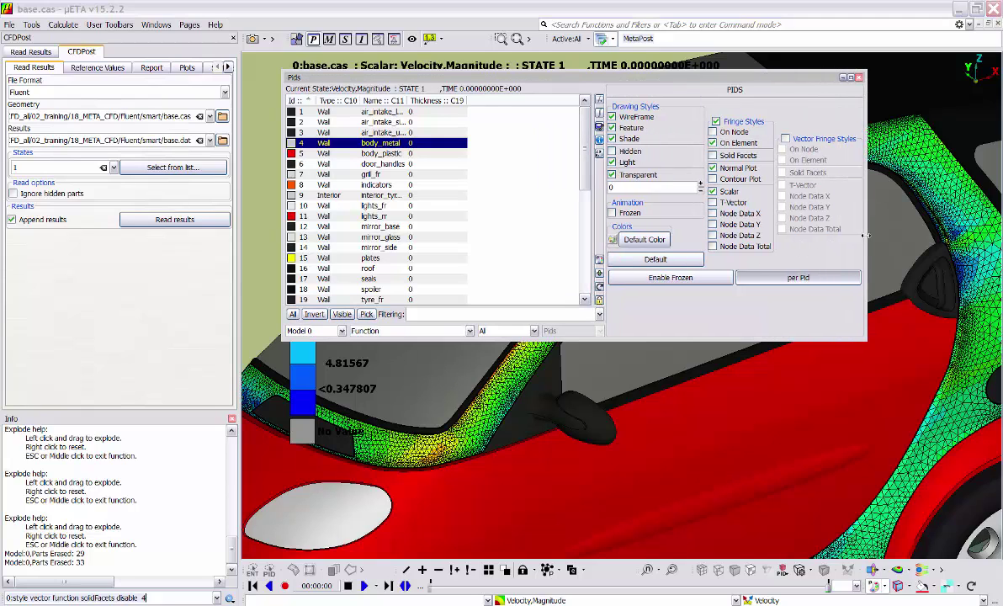
{"action": "left_click", "coordinate": [829, 277]}
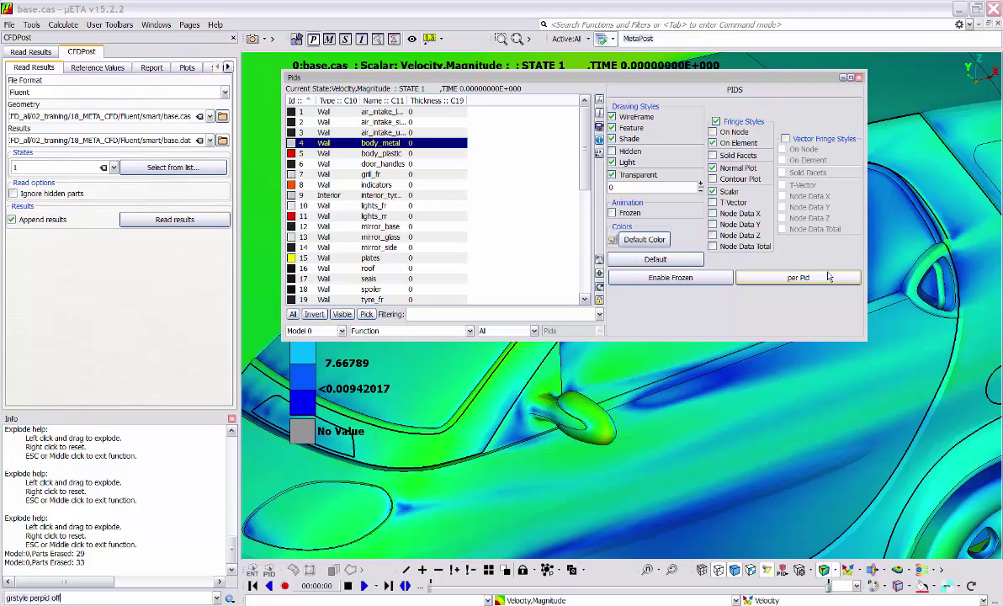
{"action": "scroll", "coordinate": [770, 444], "scroll_direction": "down", "scroll_amount": 5}
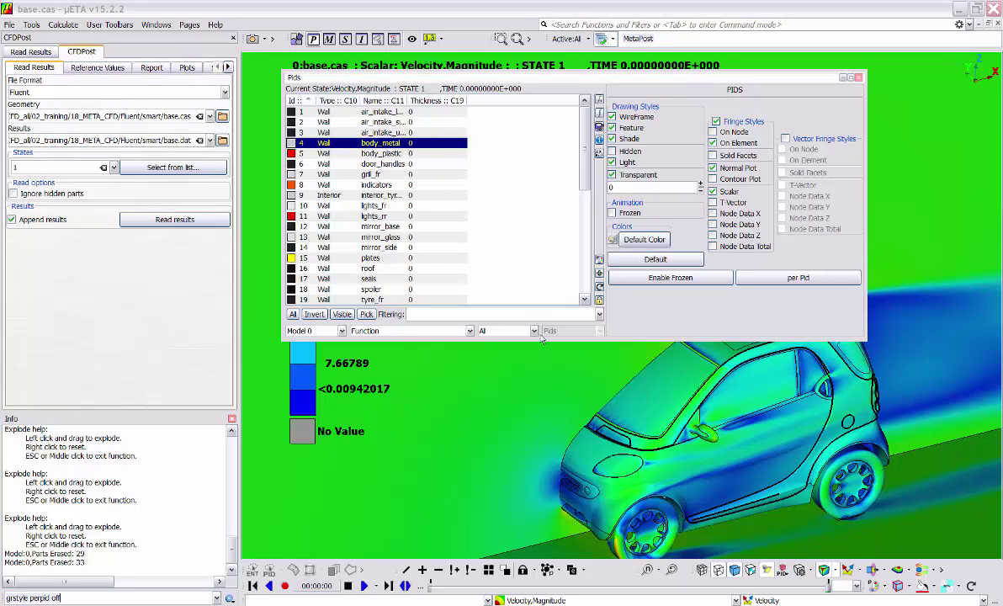
- Add the Elems column to the Pids list
{"action": "left_click", "coordinate": [599, 100]}
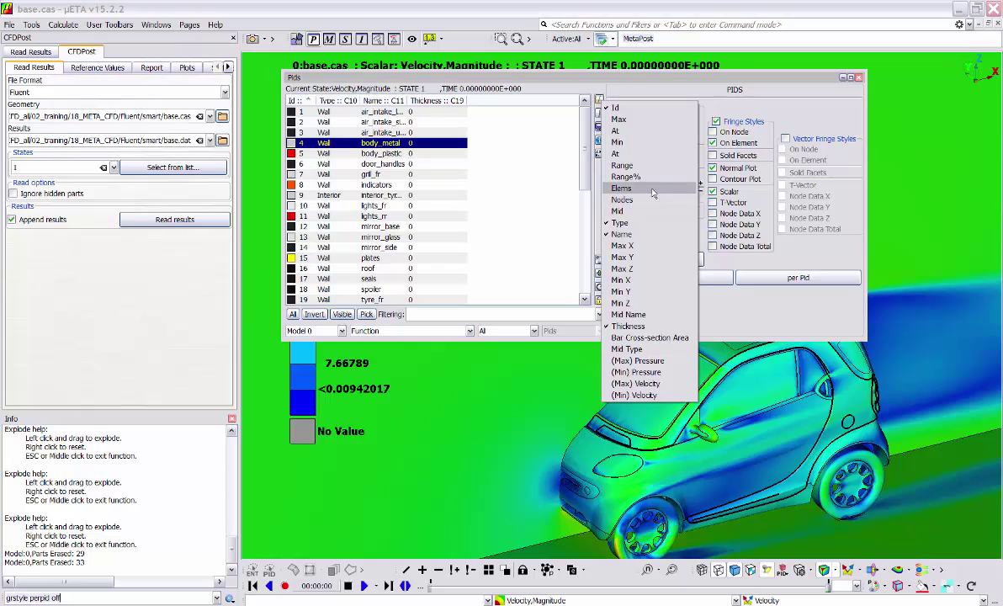
{"action": "left_click", "coordinate": [637, 192]}
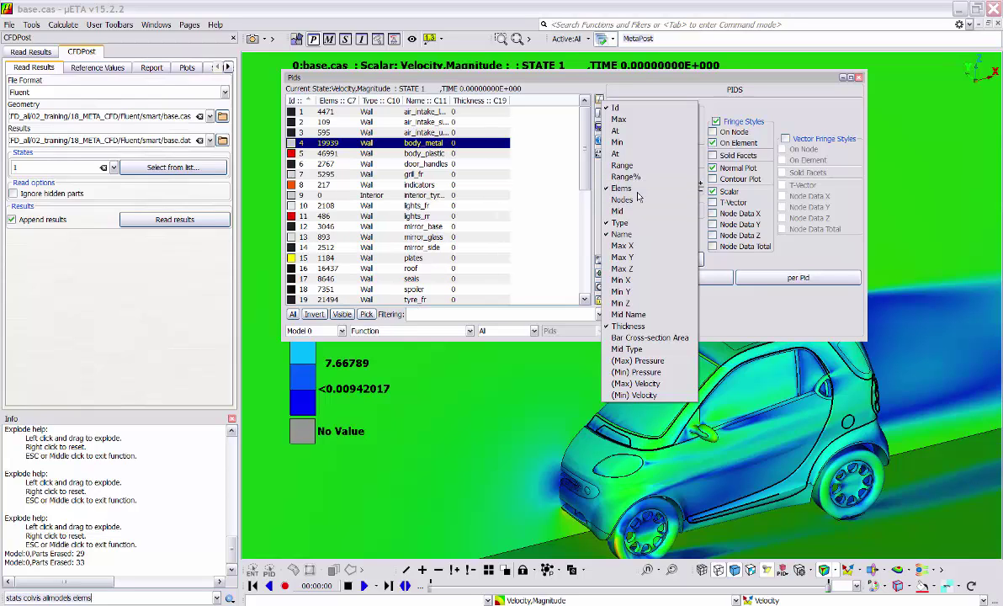
{"action": "left_click", "coordinate": [543, 156]}
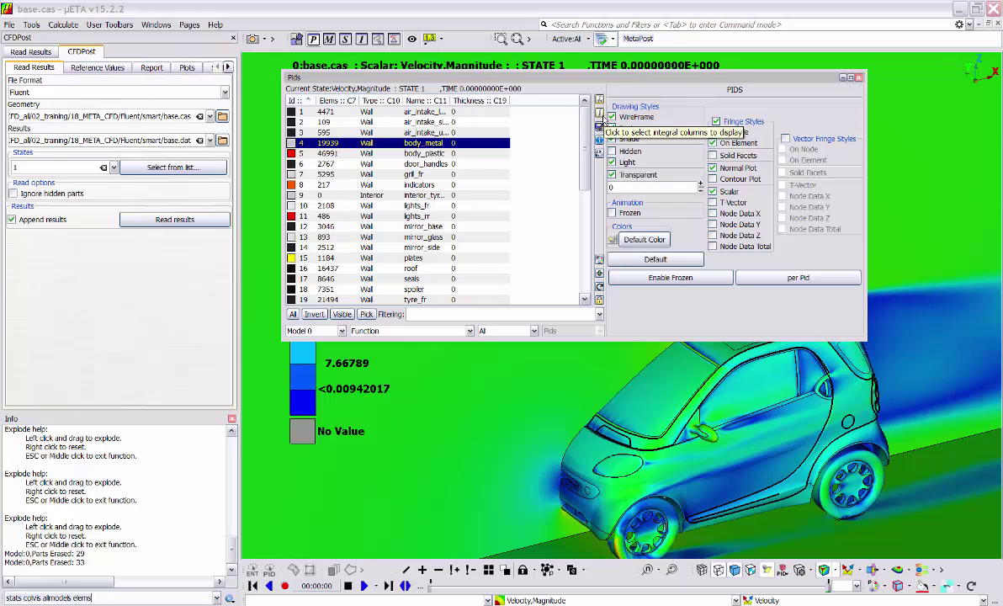
- Add the Area Weighted Average integral column to the Pids list and review its values down to the sum row
{"action": "left_click", "coordinate": [599, 124]}
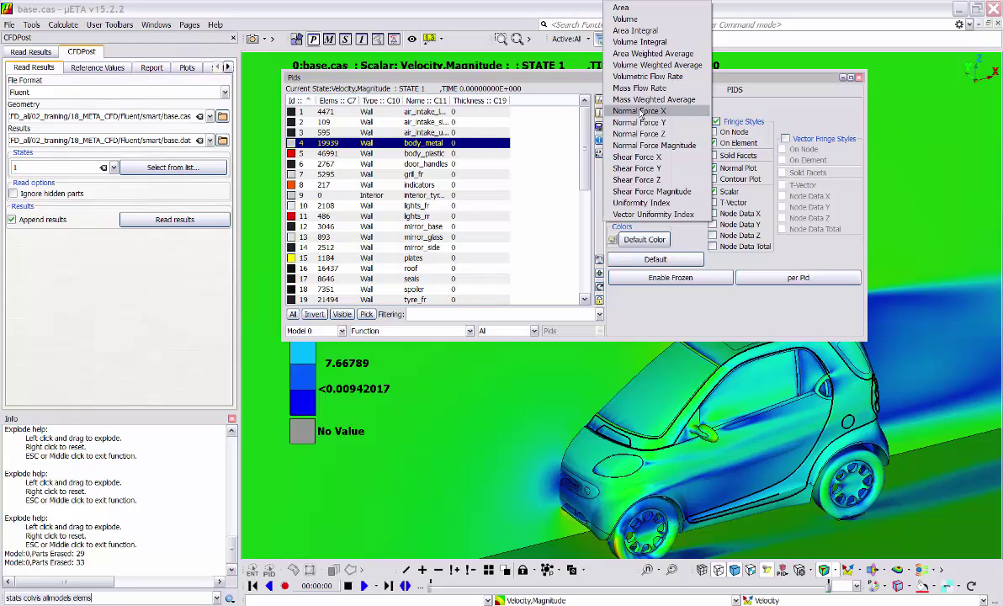
{"action": "left_click", "coordinate": [660, 54]}
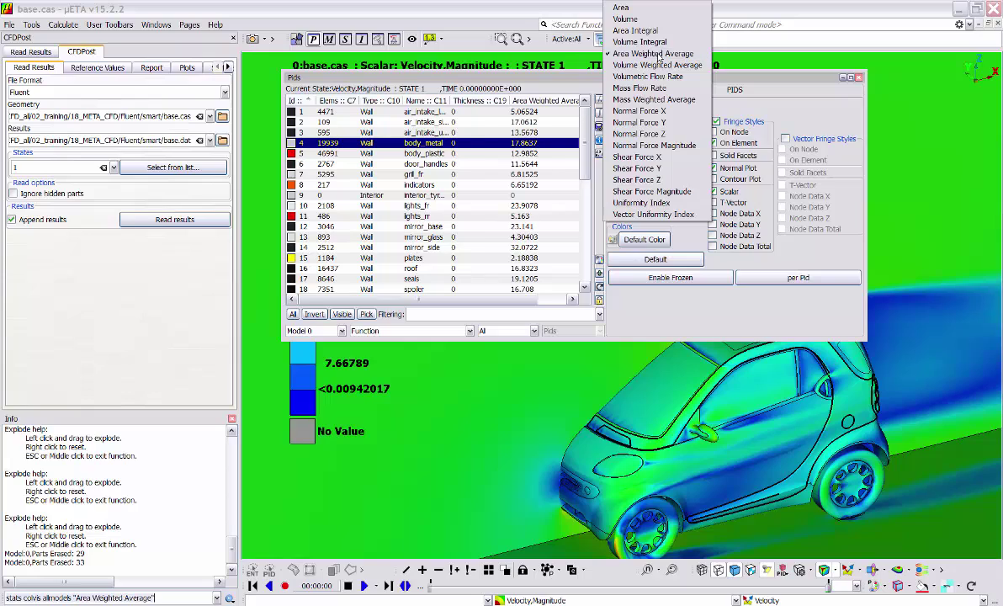
{"action": "left_click", "coordinate": [552, 73]}
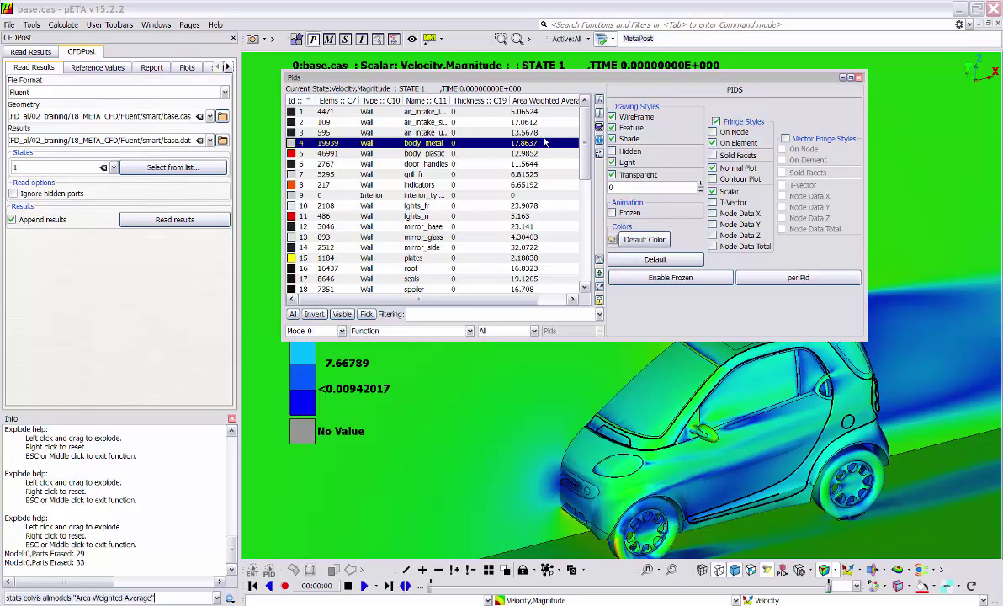
{"action": "left_click_drag", "start_coordinate": [584, 147], "coordinate": [586, 285]}
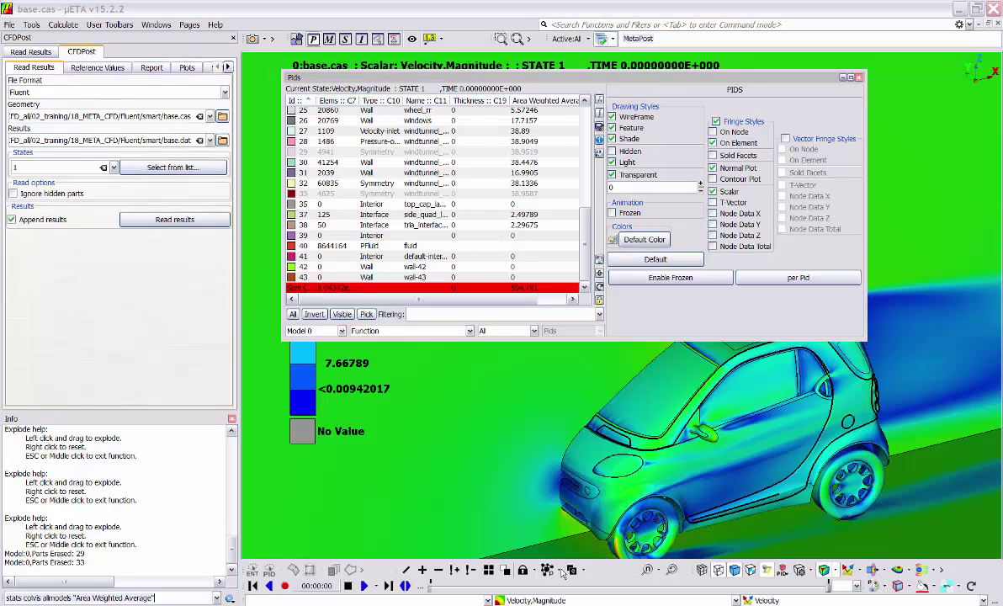
- Switch the scalar result to Pressure, update the Pids list statistics, and review the averages down to the sum row
{"action": "left_click", "coordinate": [565, 600]}
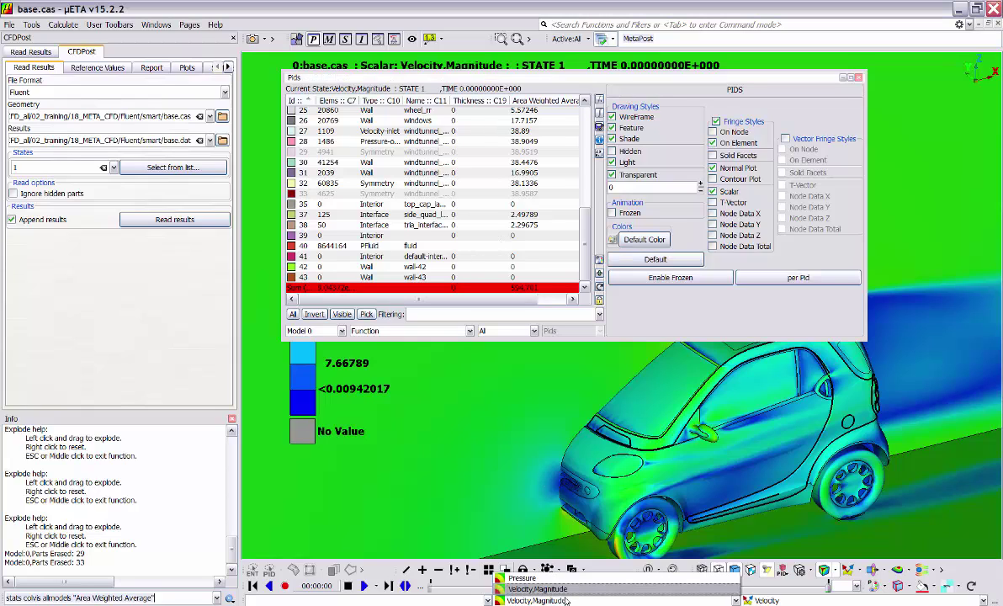
{"action": "left_click", "coordinate": [557, 578]}
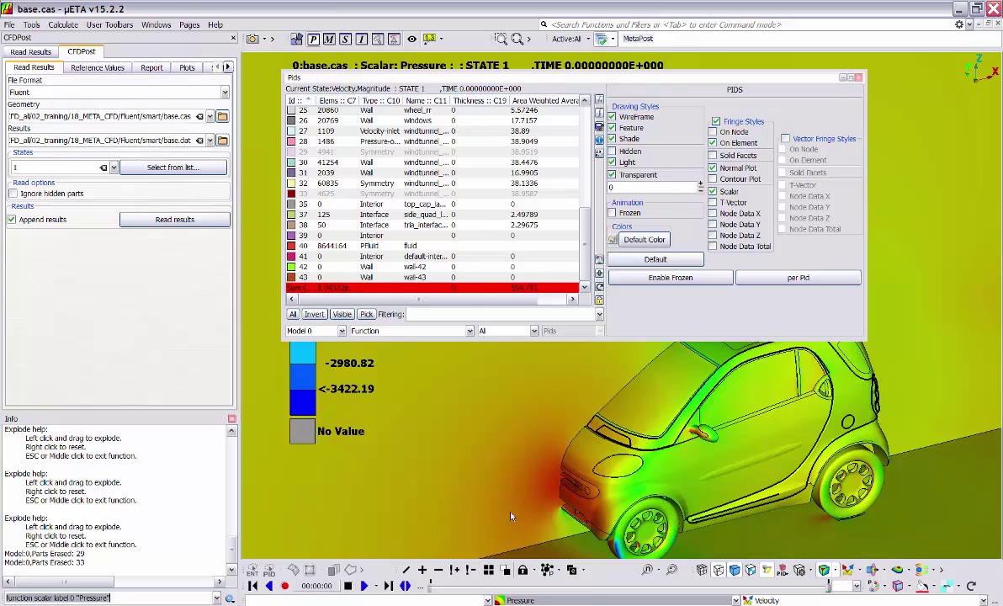
{"action": "left_click", "coordinate": [599, 288]}
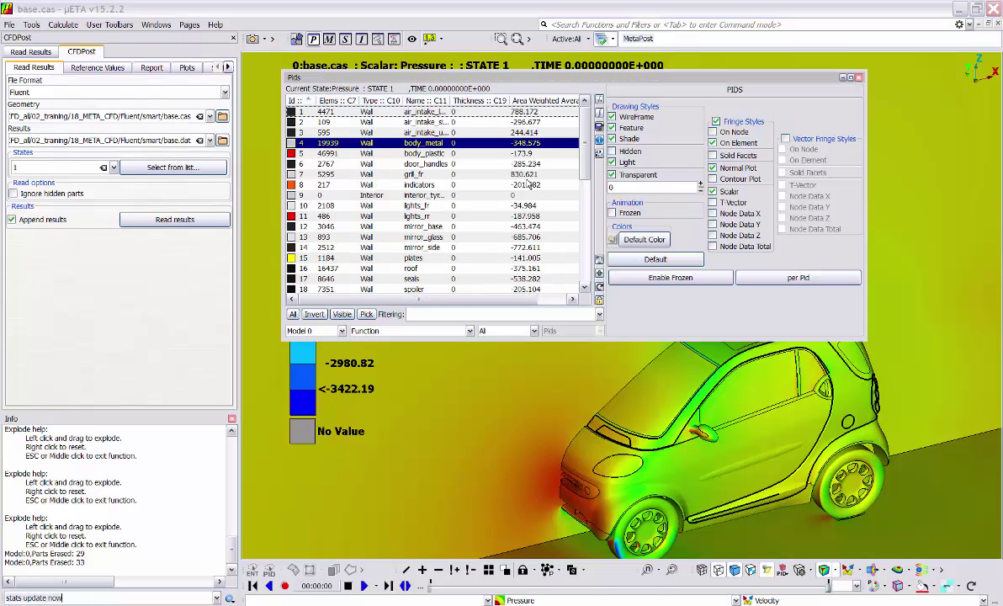
{"action": "scroll", "coordinate": [527, 185], "scroll_direction": "down", "scroll_amount": 8}
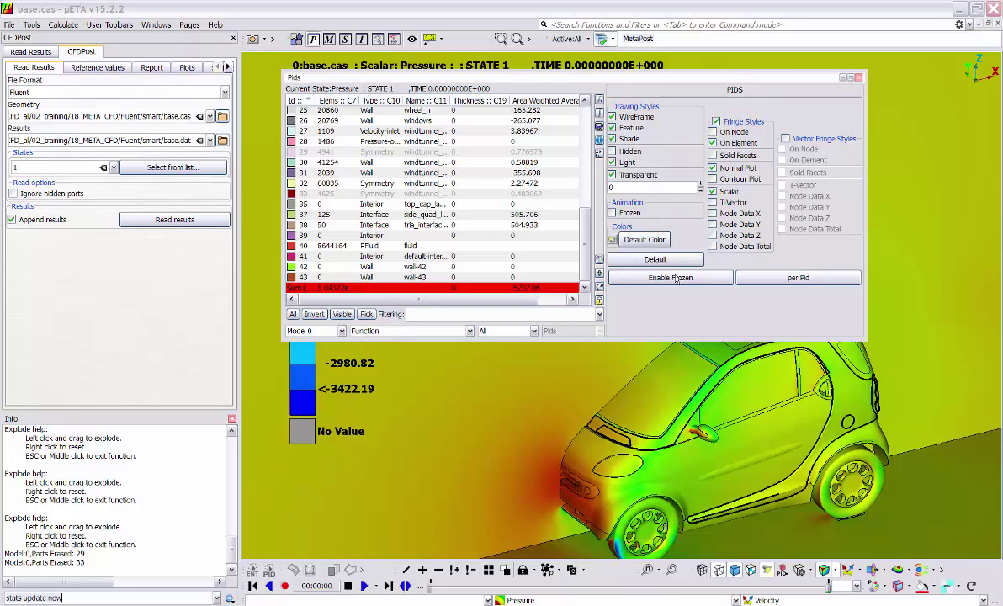
- Close the Pids list, identify an element on the windshield, and show the mesh wireframe around it
{"action": "left_click", "coordinate": [859, 79]}
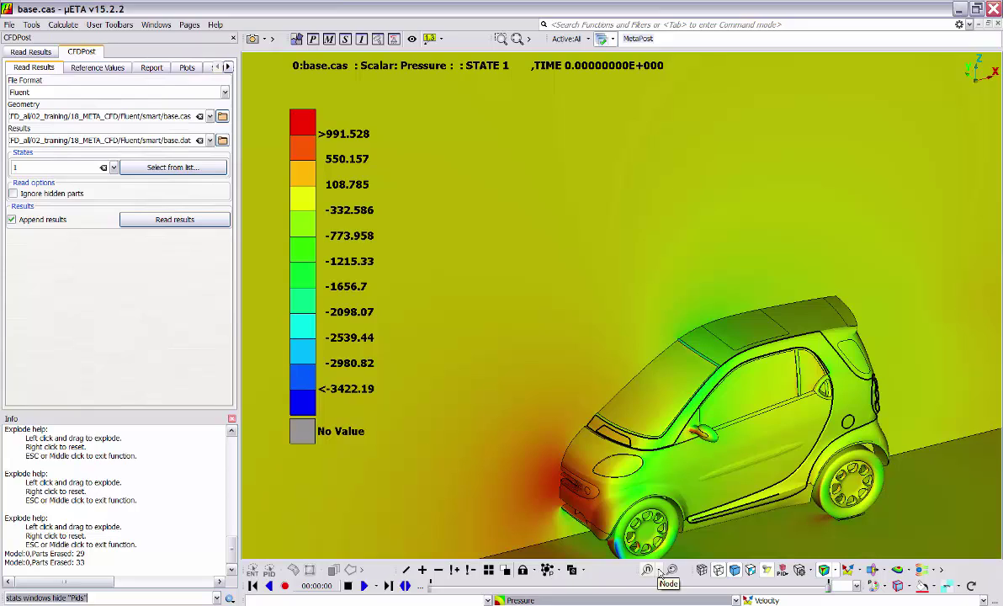
{"action": "left_click", "coordinate": [661, 573]}
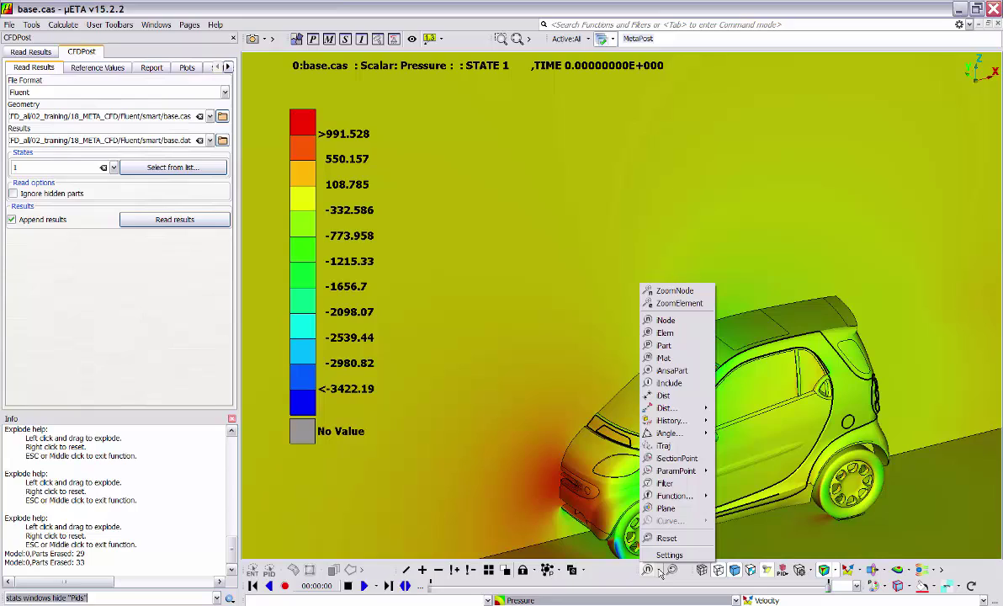
{"action": "left_click", "coordinate": [684, 339]}
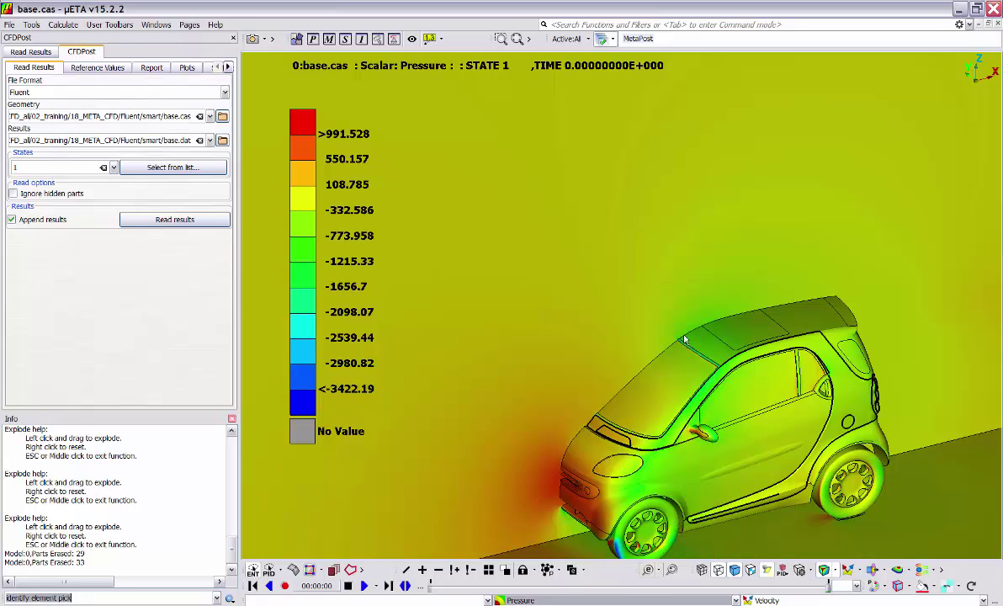
{"action": "scroll", "coordinate": [604, 348], "scroll_direction": "up", "scroll_amount": 3}
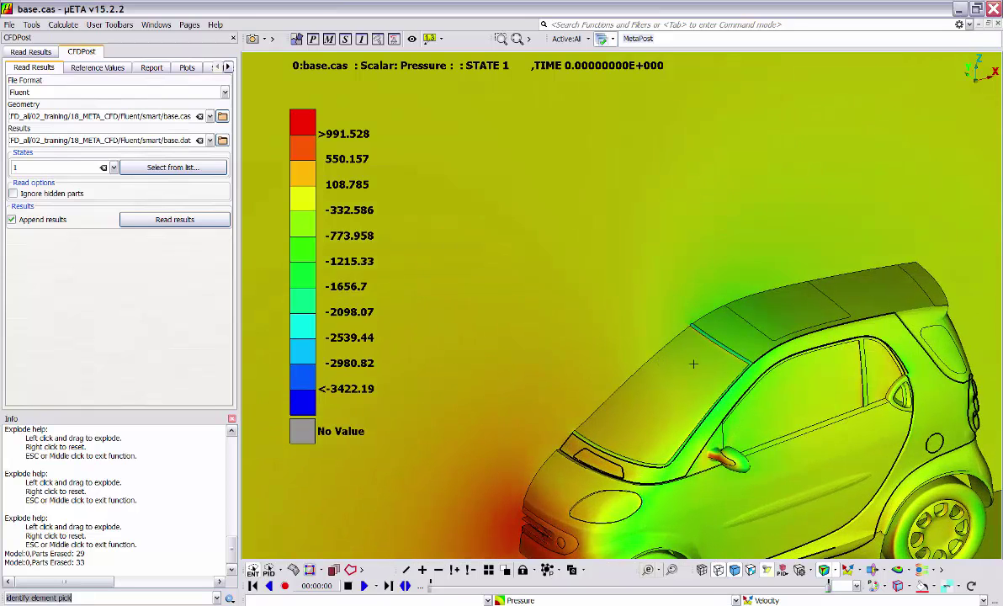
{"action": "scroll", "coordinate": [660, 336], "scroll_direction": "up", "scroll_amount": 5}
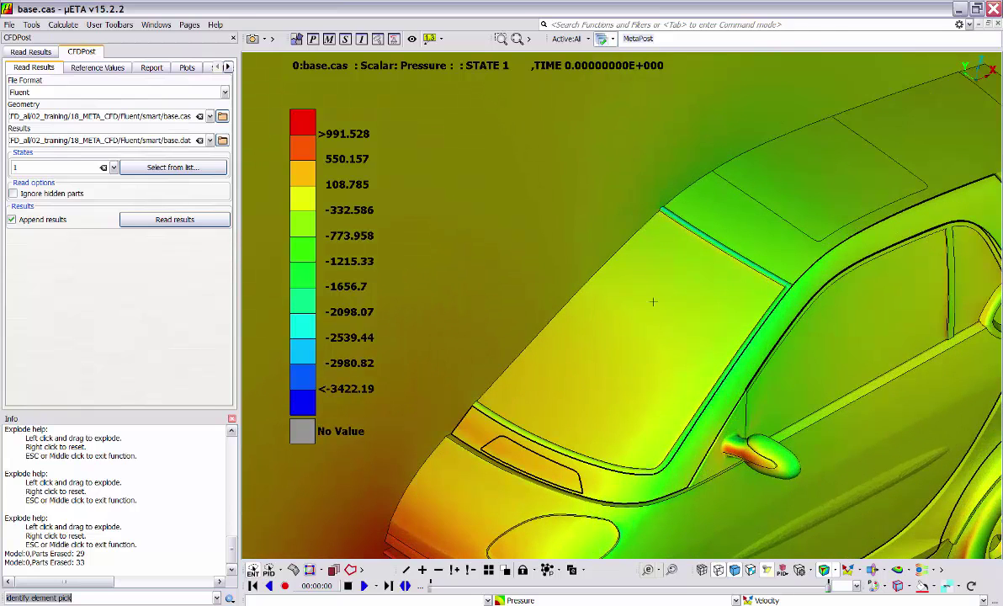
{"action": "left_click", "coordinate": [653, 301]}
{"action": "scroll", "coordinate": [652, 304], "scroll_direction": "up", "scroll_amount": 1}
{"action": "scroll", "coordinate": [646, 308], "scroll_direction": "up", "scroll_amount": 2}
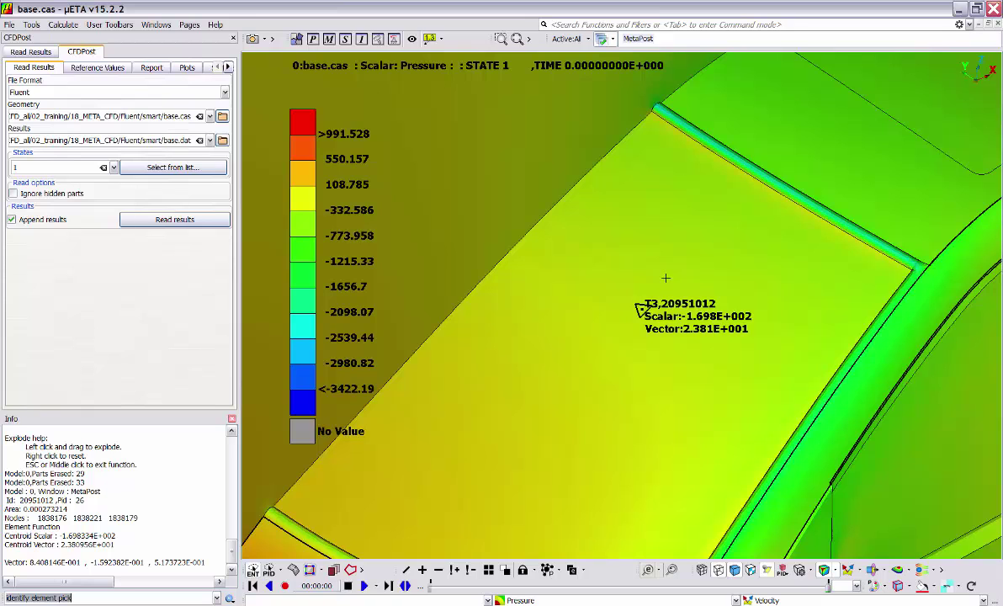
{"action": "left_click", "coordinate": [702, 570]}
{"action": "scroll", "coordinate": [639, 308], "scroll_direction": "up", "scroll_amount": 5}
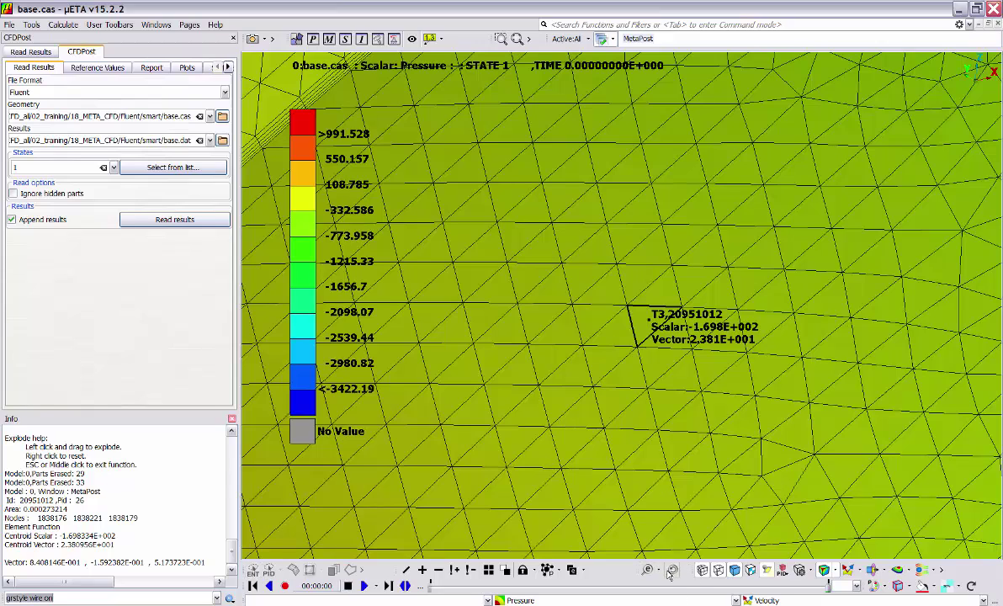
- Reset the windshield element identification and turn off the wireframe display
{"action": "left_click", "coordinate": [703, 570]}
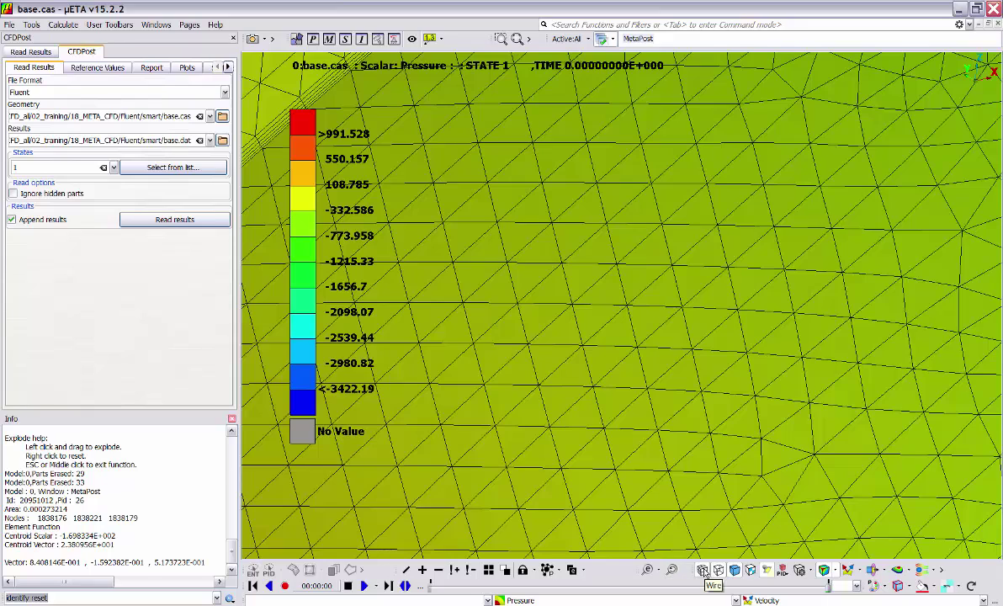
{"action": "left_click", "coordinate": [703, 571]}
{"action": "scroll", "coordinate": [655, 399], "scroll_direction": "down", "scroll_amount": 2}
{"action": "scroll", "coordinate": [656, 401], "scroll_direction": "down", "scroll_amount": 5}
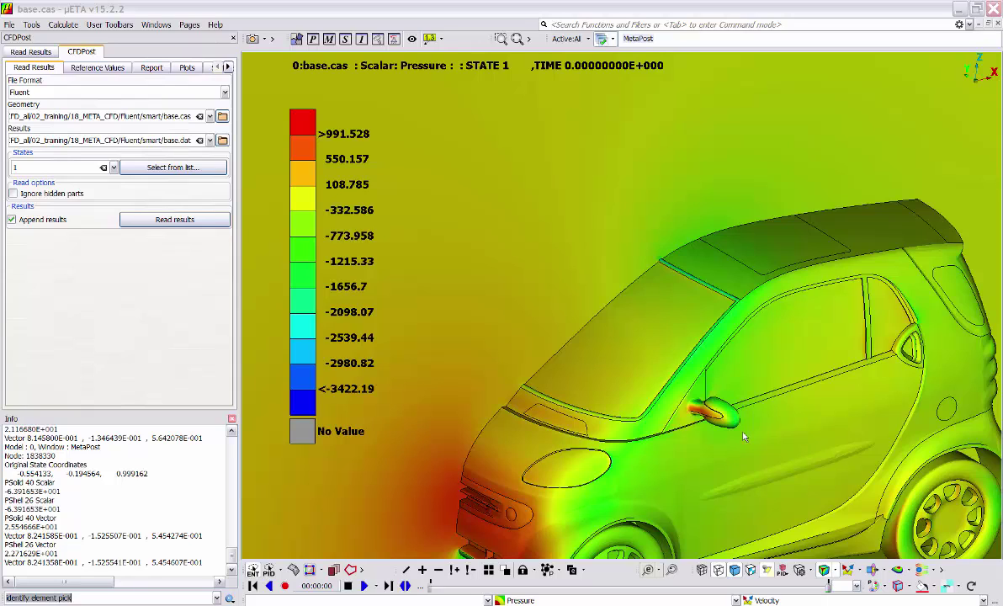
- Identify a node on the car's front centreline edge just above the grille
{"action": "left_click", "coordinate": [657, 572]}
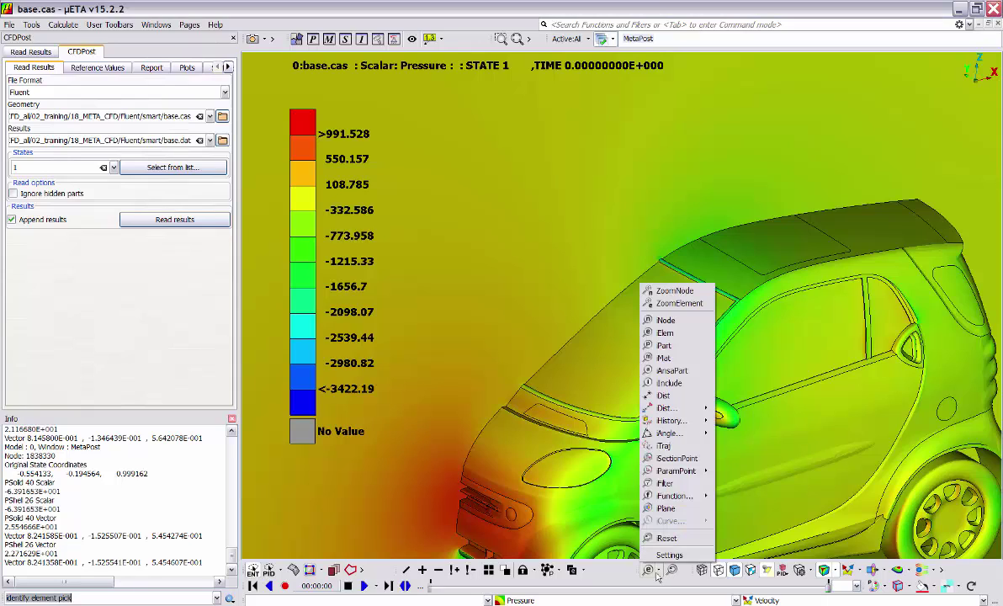
{"action": "left_click", "coordinate": [667, 326]}
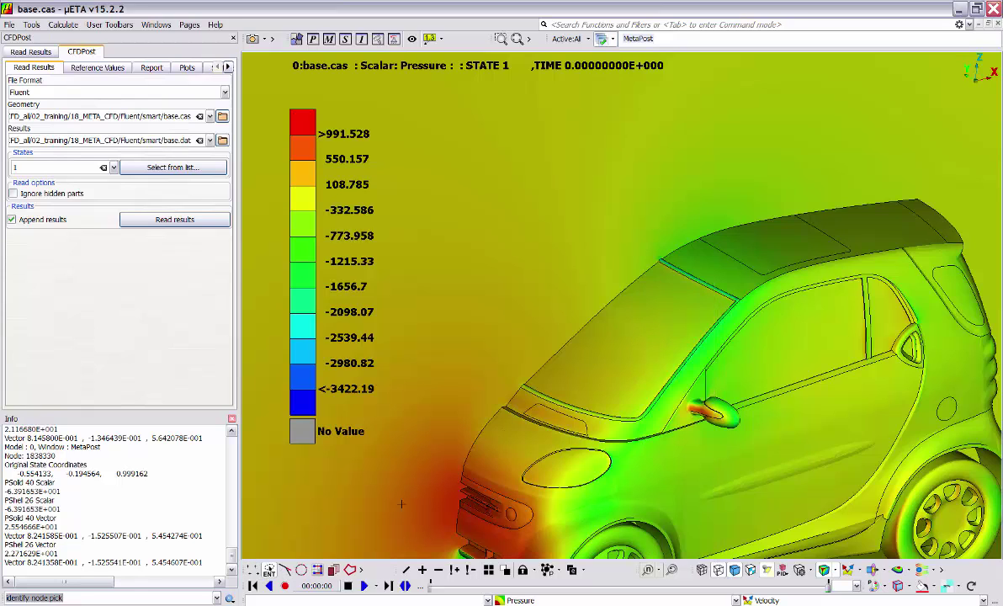
{"action": "scroll", "coordinate": [460, 473], "scroll_direction": "up", "scroll_amount": 3}
{"action": "scroll", "coordinate": [460, 473], "scroll_direction": "up", "scroll_amount": 5}
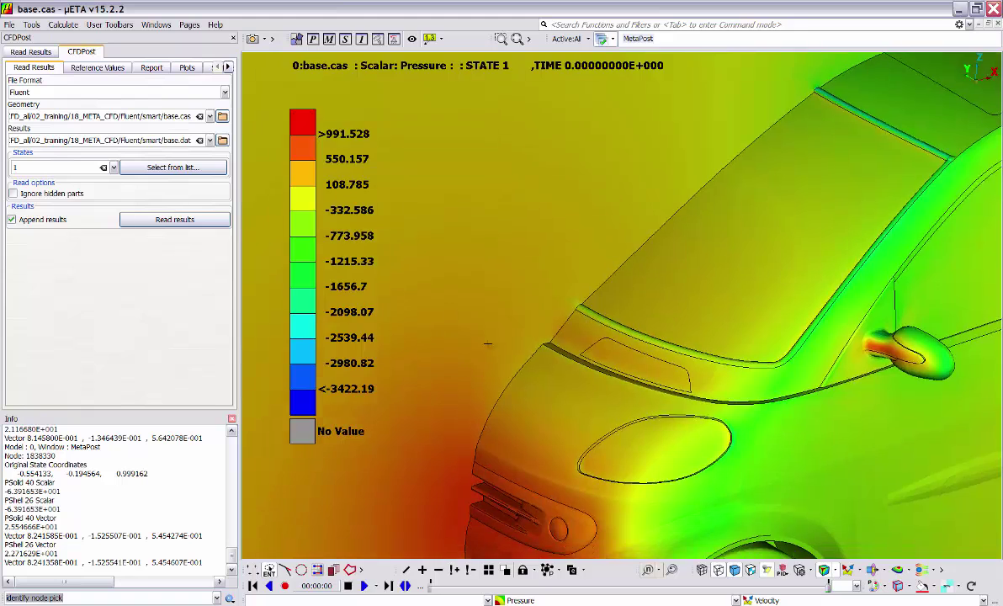
{"action": "scroll", "coordinate": [516, 346], "scroll_direction": "up", "scroll_amount": 3}
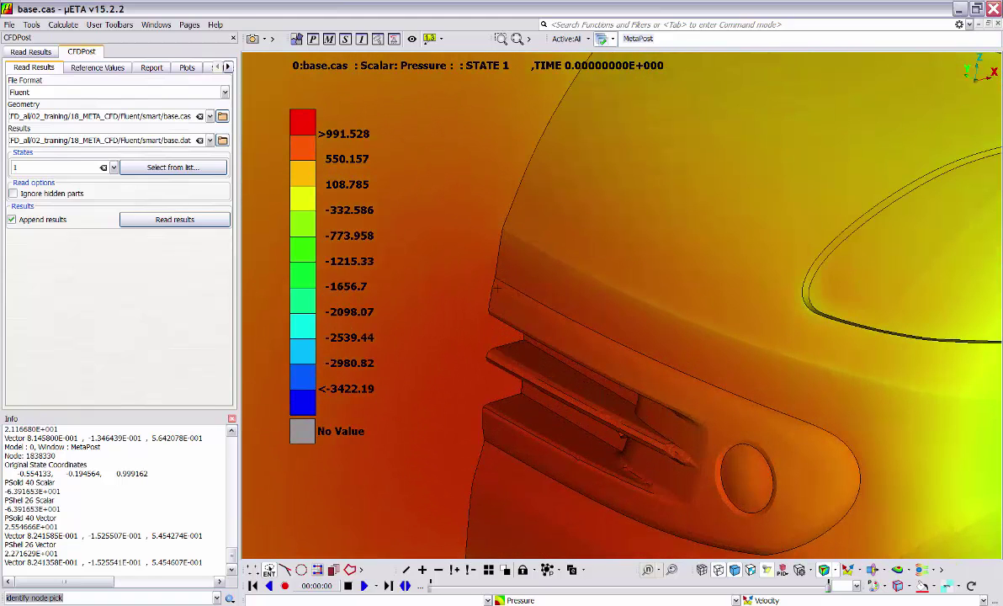
{"action": "left_click", "coordinate": [500, 270]}
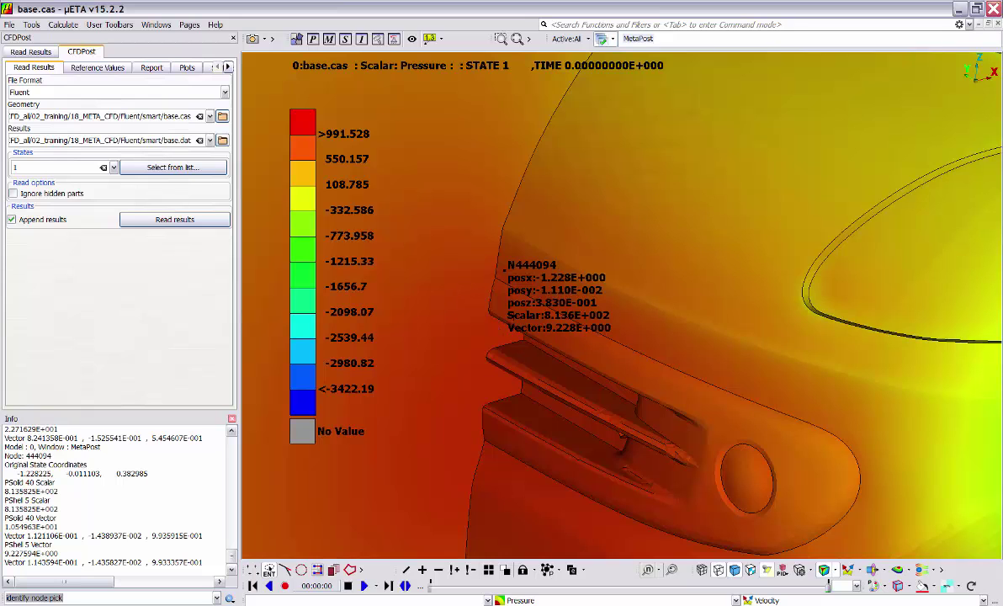
- Turn on the wireframe display and identify four more nodes on the front panel around the grille
{"action": "left_click", "coordinate": [702, 570]}
{"action": "scroll", "coordinate": [646, 373], "scroll_direction": "up", "scroll_amount": 3}
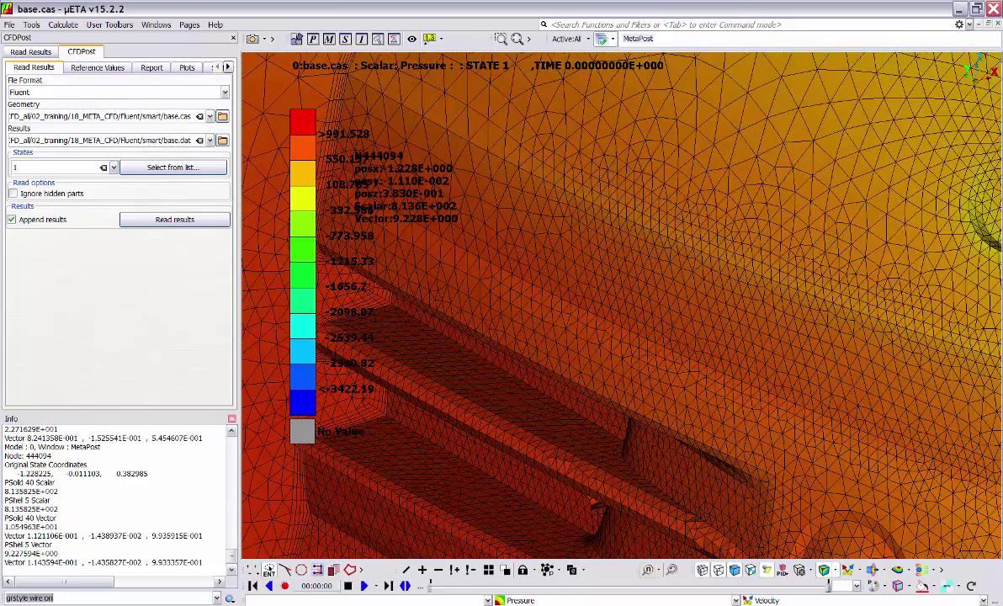
{"action": "left_click", "coordinate": [624, 281]}
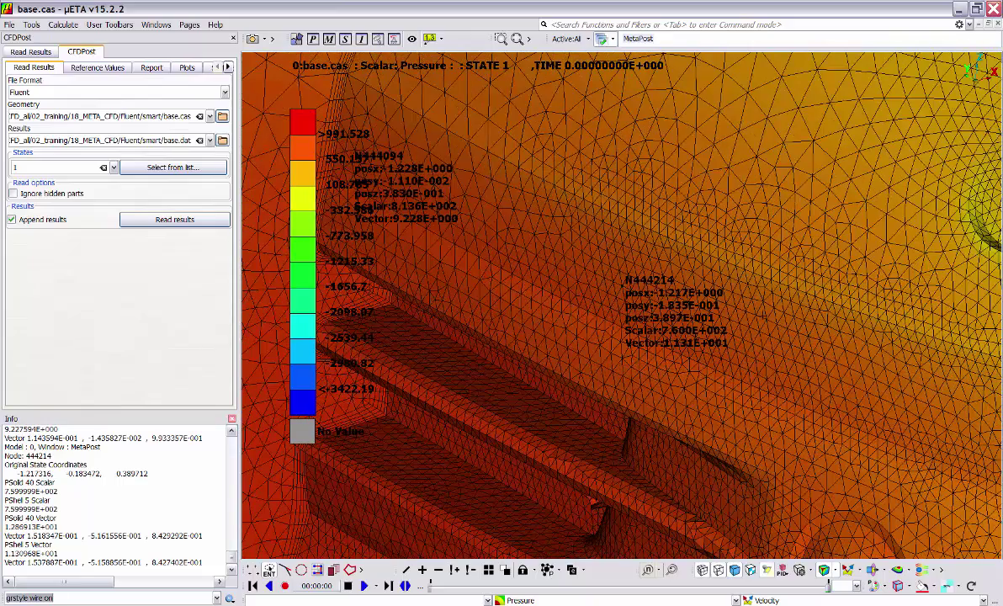
{"action": "left_click", "coordinate": [768, 314]}
{"action": "left_click", "coordinate": [895, 398]}
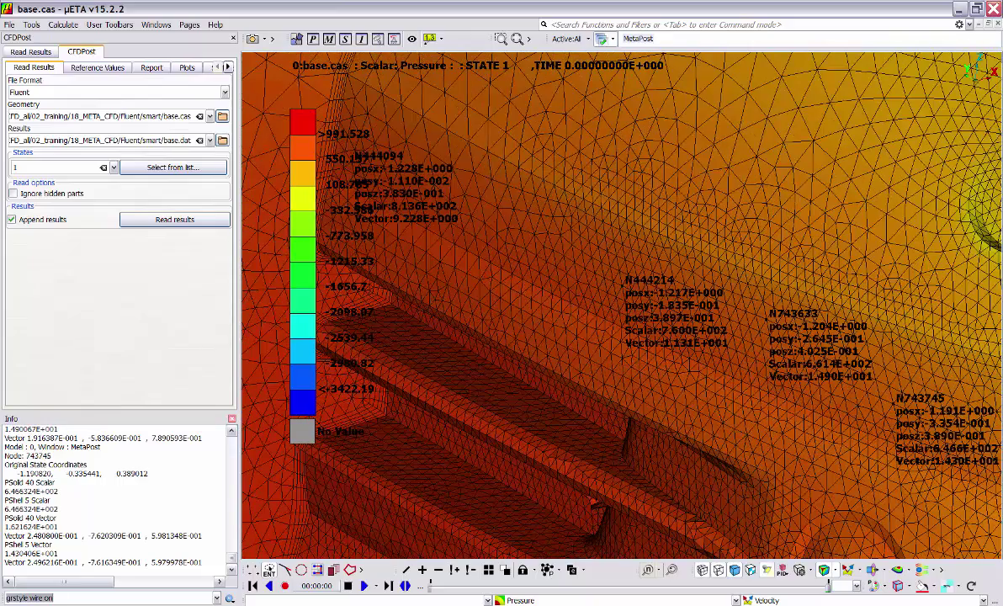
{"action": "left_click", "coordinate": [736, 423]}
- Identify all nodes along the hood's centreline edge using the feature-line selection mode
{"action": "right_click_drag", "start_coordinate": [738, 423], "coordinate": [949, 126], "text": "ctrl"}
{"action": "middle_click_drag", "start_coordinate": [950, 126], "coordinate": [996, 135], "text": "ctrl"}
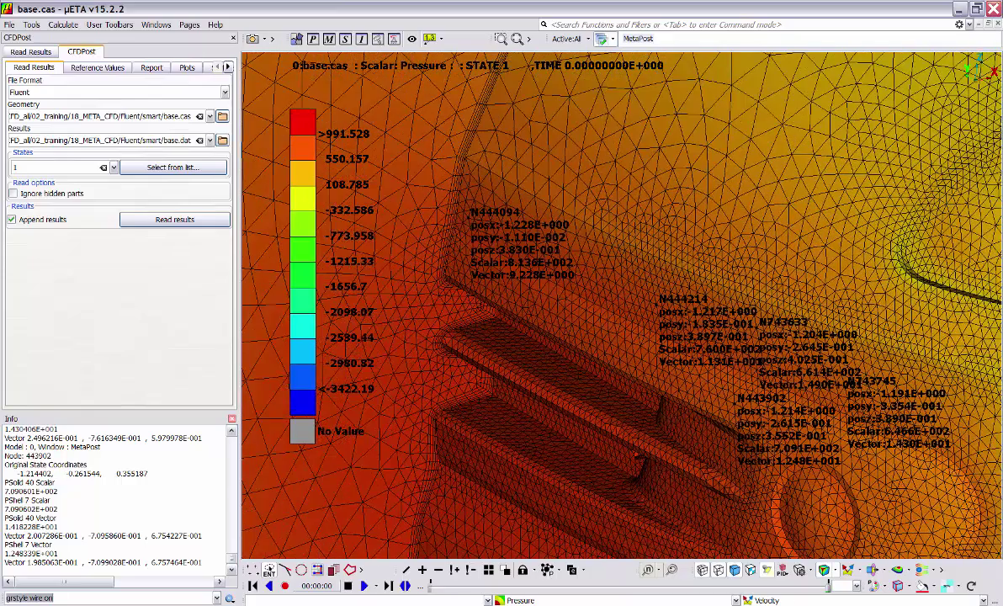
{"action": "left_click", "coordinate": [285, 570]}
{"action": "middle_click_drag", "start_coordinate": [485, 155], "coordinate": [523, 230], "text": "ctrl"}
{"action": "scroll", "coordinate": [522, 229], "scroll_direction": "up", "scroll_amount": 3}
{"action": "right_click_drag", "start_coordinate": [522, 228], "coordinate": [539, 171], "text": "ctrl"}
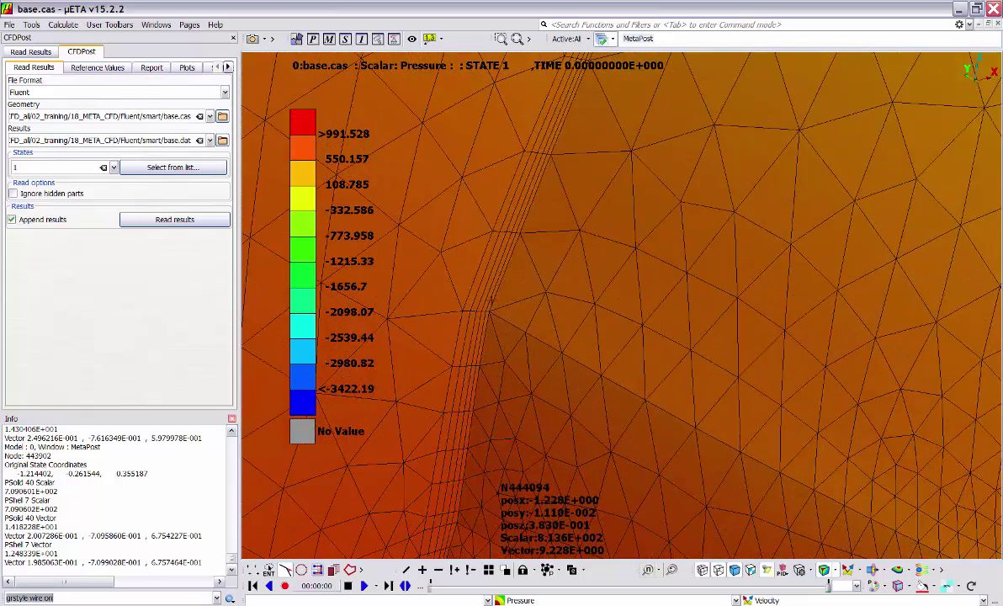
{"action": "middle_click", "coordinate": [492, 301]}
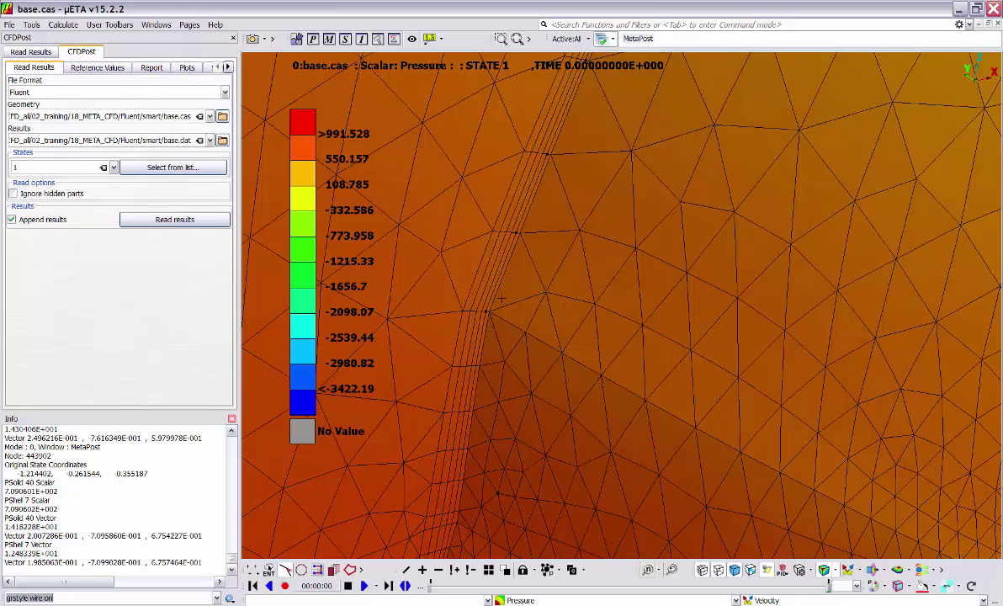
{"action": "scroll", "coordinate": [504, 294], "scroll_direction": "down", "scroll_amount": 5}
{"action": "scroll", "coordinate": [514, 277], "scroll_direction": "down", "scroll_amount": 3}
{"action": "middle_click_drag", "start_coordinate": [577, 190], "coordinate": [589, 253], "text": "ctrl"}
{"action": "scroll", "coordinate": [558, 272], "scroll_direction": "up", "scroll_amount": 2}
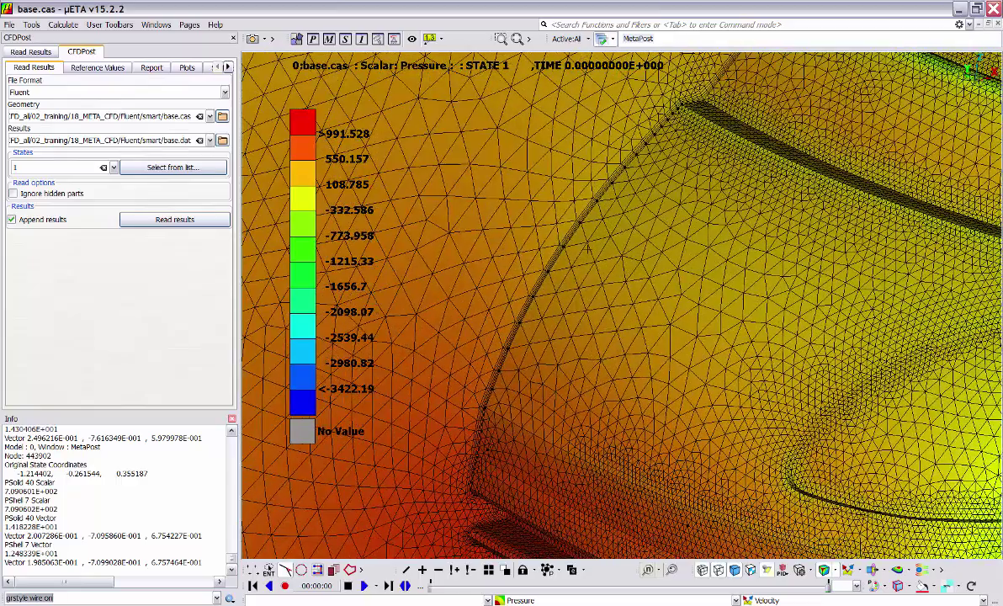
{"action": "left_click", "coordinate": [569, 242]}
- Inspect the node labels along the hood edge, then reset all identifications and turn off the wireframe display
{"action": "scroll", "coordinate": [510, 230], "scroll_direction": "up", "scroll_amount": 8}
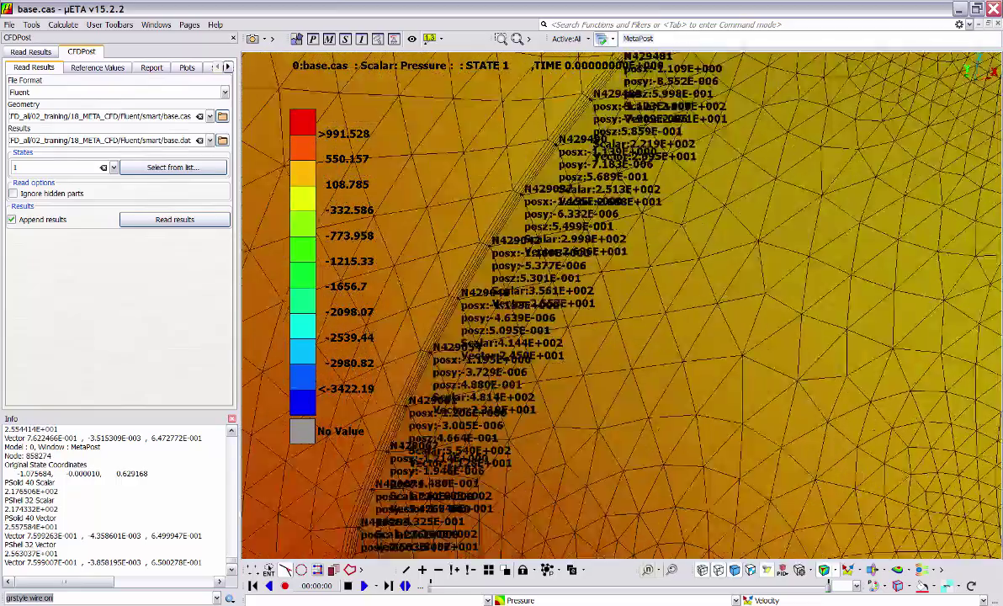
{"action": "middle_click_drag", "start_coordinate": [510, 230], "coordinate": [557, 271], "text": "ctrl"}
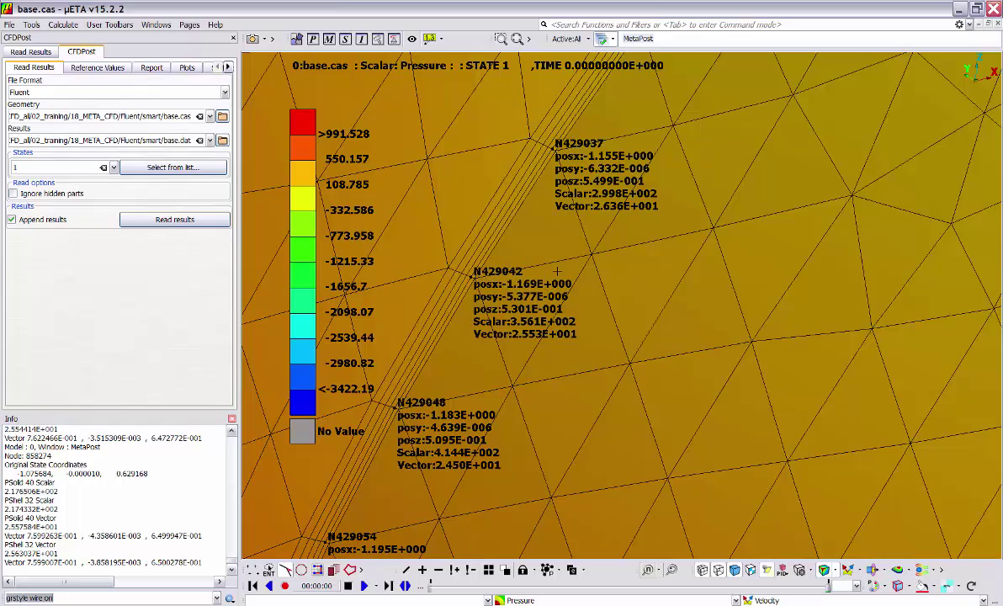
{"action": "scroll", "coordinate": [557, 271], "scroll_direction": "down", "scroll_amount": 8}
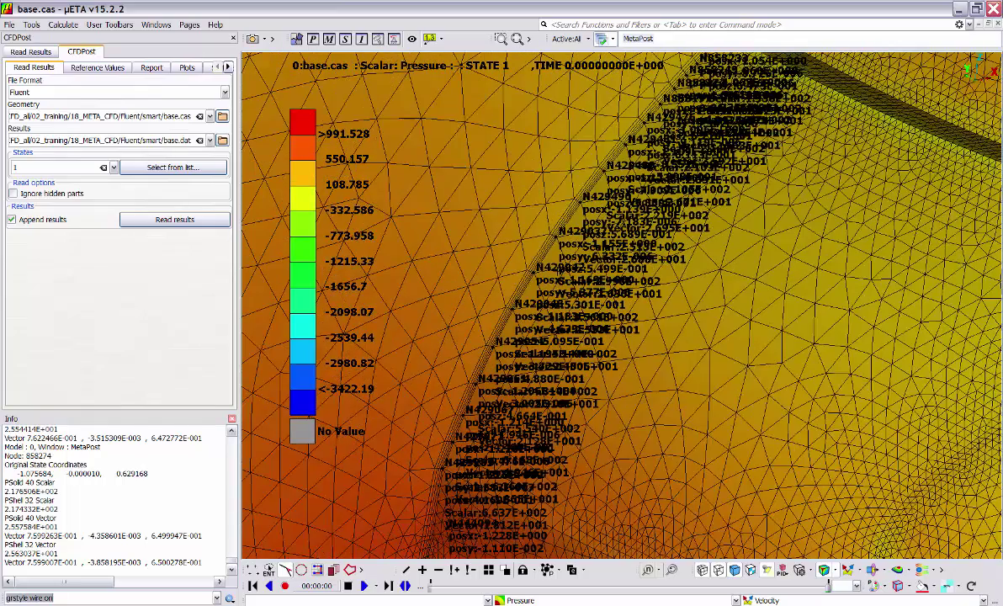
{"action": "scroll", "coordinate": [557, 271], "scroll_direction": "down", "scroll_amount": 4}
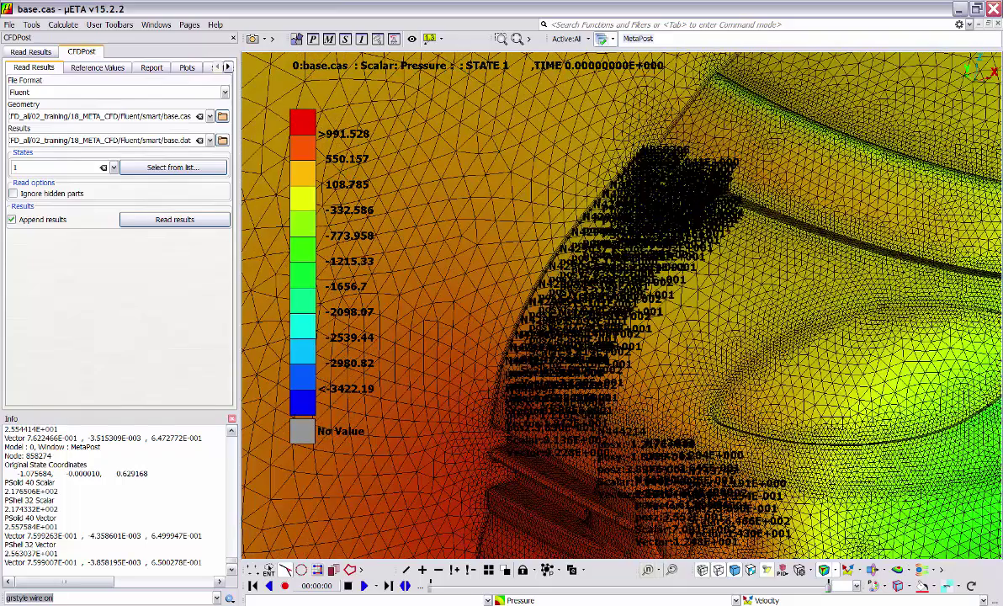
{"action": "left_click", "coordinate": [672, 571]}
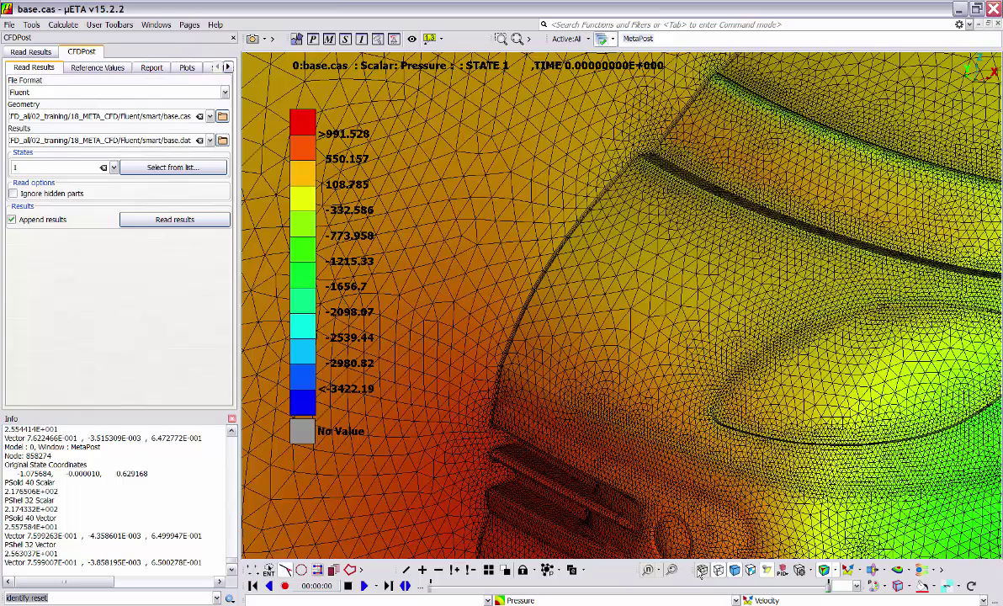
{"action": "left_click", "coordinate": [701, 572]}
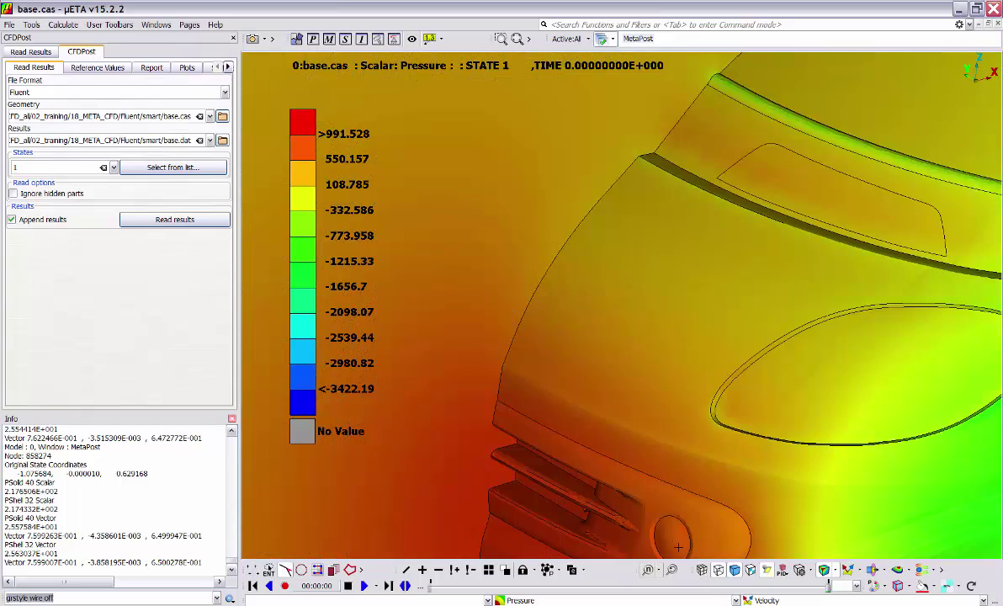
{"action": "left_click", "coordinate": [610, 397]}
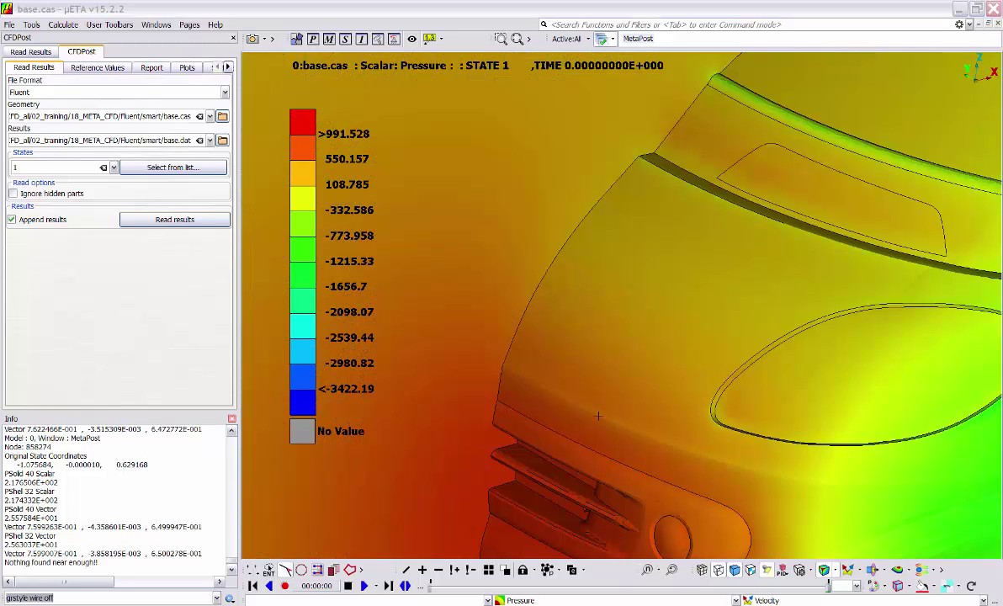
- Measure the distance between a node on the upper hood and one closer to the grille
{"action": "left_click", "coordinate": [658, 571]}
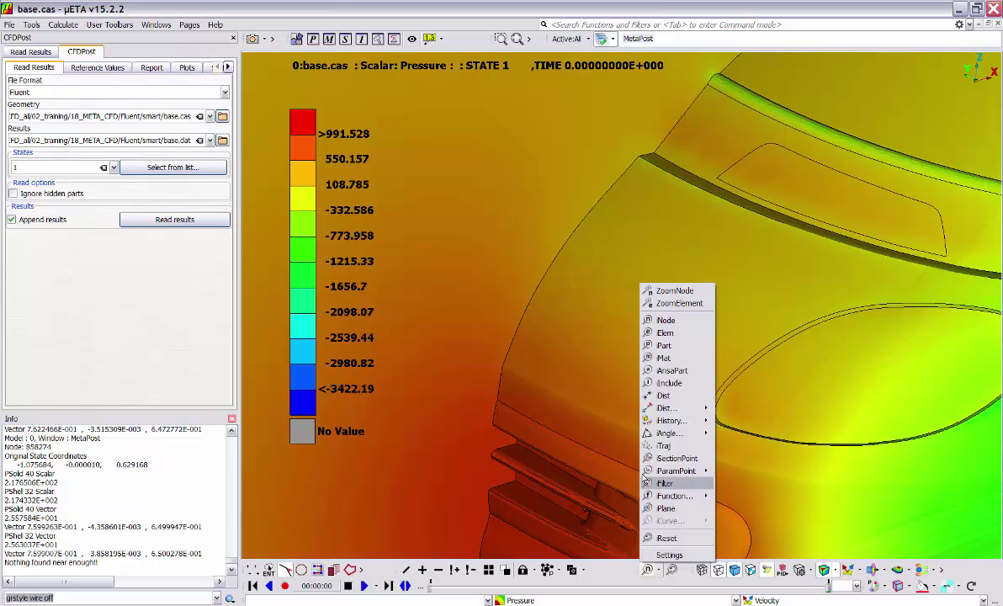
{"action": "left_click", "coordinate": [662, 397]}
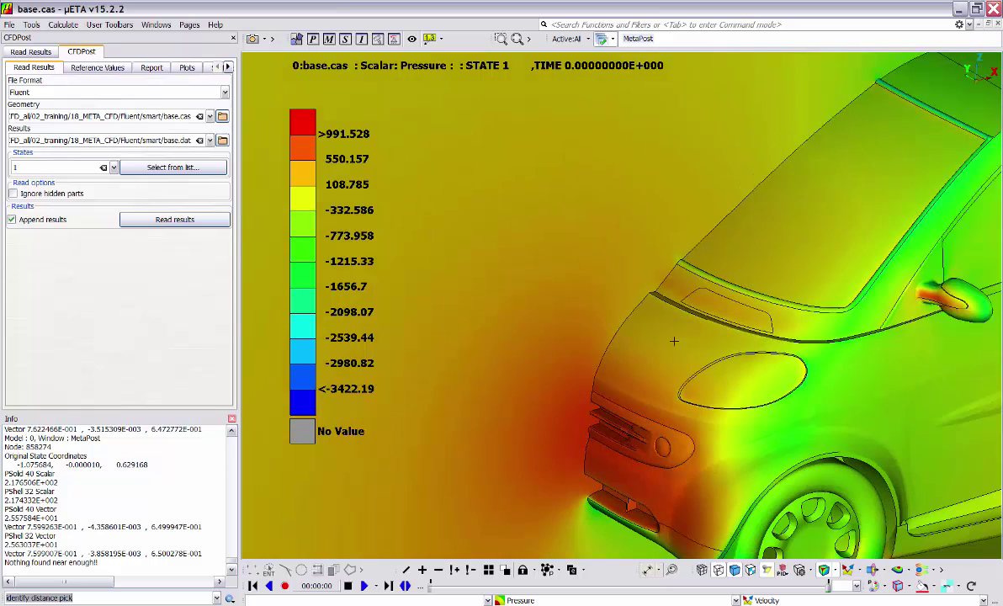
{"action": "left_click", "coordinate": [665, 327]}
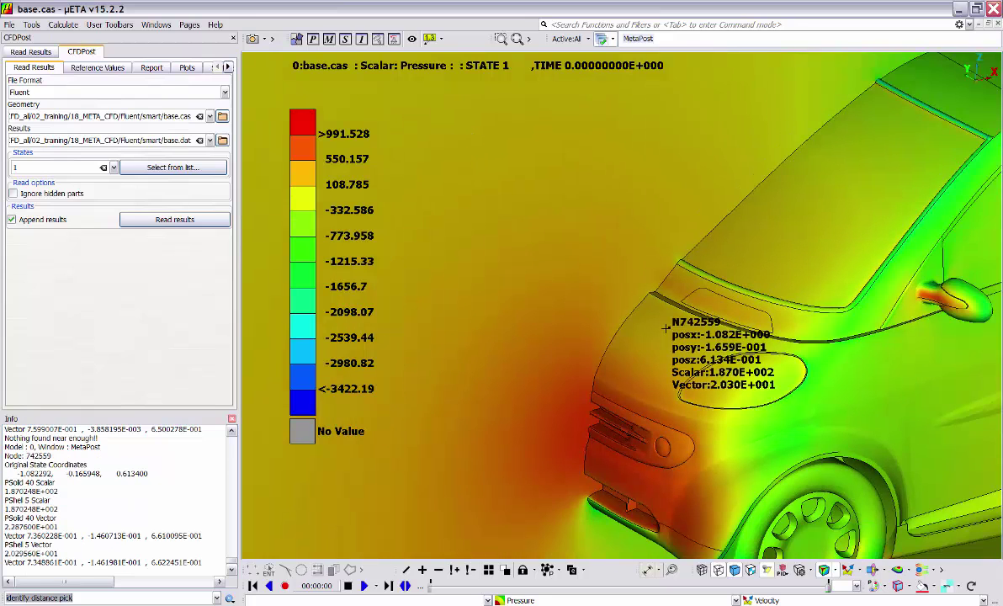
{"action": "left_click", "coordinate": [629, 379]}
{"action": "scroll", "coordinate": [656, 371], "scroll_direction": "up", "scroll_amount": 5}
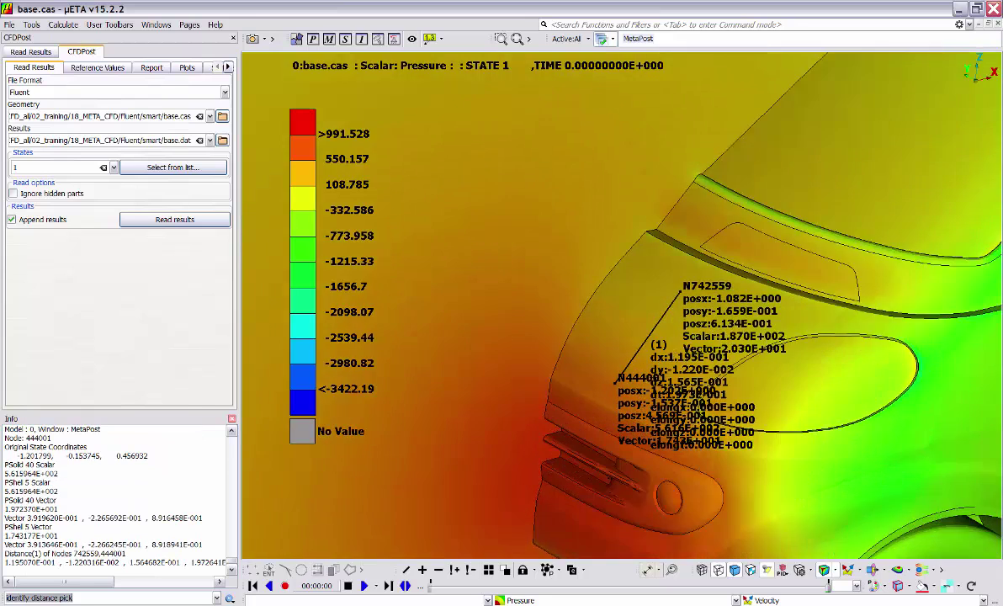
{"action": "scroll", "coordinate": [654, 290], "scroll_direction": "up", "scroll_amount": 3}
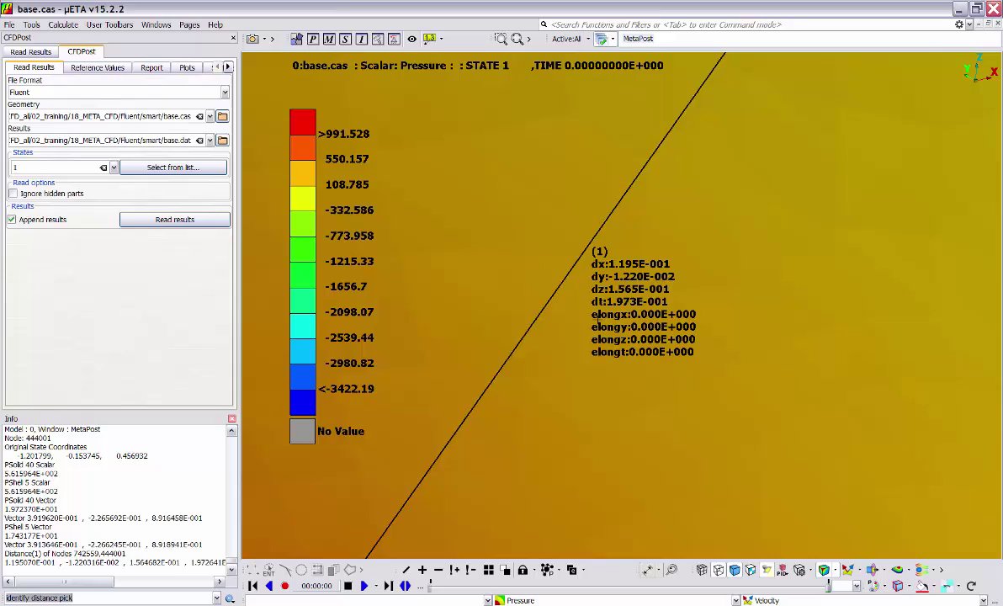
- Measure three more node-to-node distances in sequence from the windshield base up the glass to the front of the roof
{"action": "scroll", "coordinate": [598, 321], "scroll_direction": "down", "scroll_amount": 6}
{"action": "middle_click_drag", "start_coordinate": [646, 285], "coordinate": [537, 354], "text": "ctrl"}
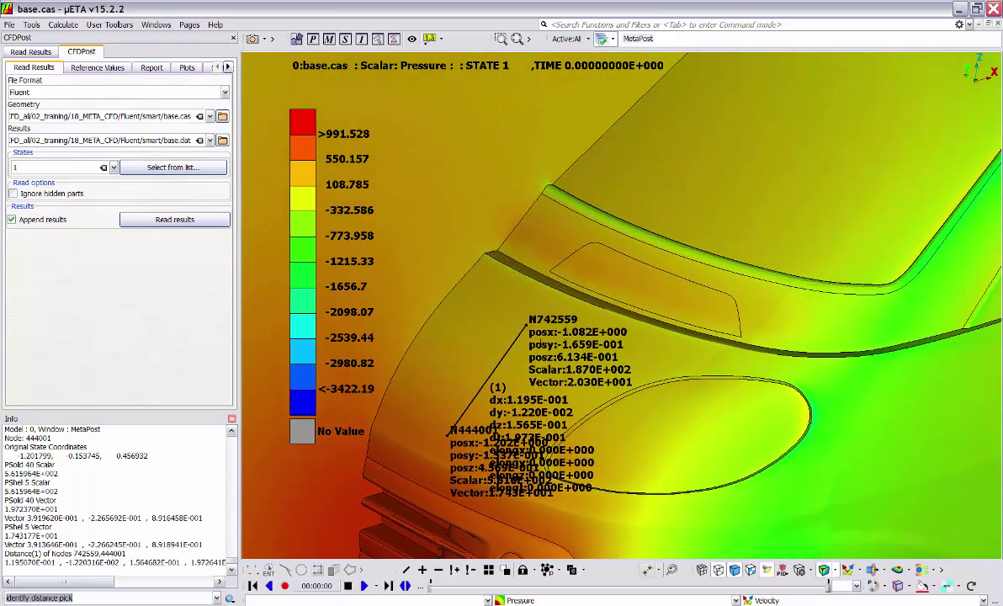
{"action": "left_click", "coordinate": [643, 210]}
{"action": "left_click", "coordinate": [708, 140]}
{"action": "middle_click_drag", "start_coordinate": [709, 141], "coordinate": [536, 278], "text": "ctrl"}
{"action": "left_click", "coordinate": [643, 174]}
{"action": "left_click", "coordinate": [732, 104]}
{"action": "middle_click_drag", "start_coordinate": [763, 108], "coordinate": [607, 245], "text": "ctrl"}
{"action": "left_click", "coordinate": [677, 174]}
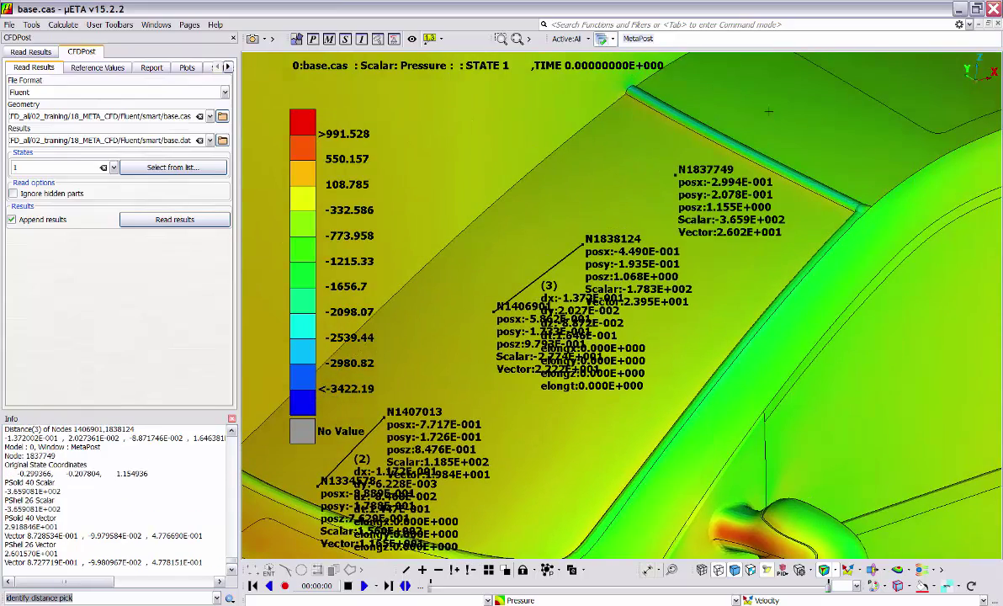
{"action": "left_click", "coordinate": [766, 111]}
- Reset all identifications and switch the displayed scalar result to Velocity,Magnitude
{"action": "scroll", "coordinate": [637, 210], "scroll_direction": "down", "scroll_amount": 3}
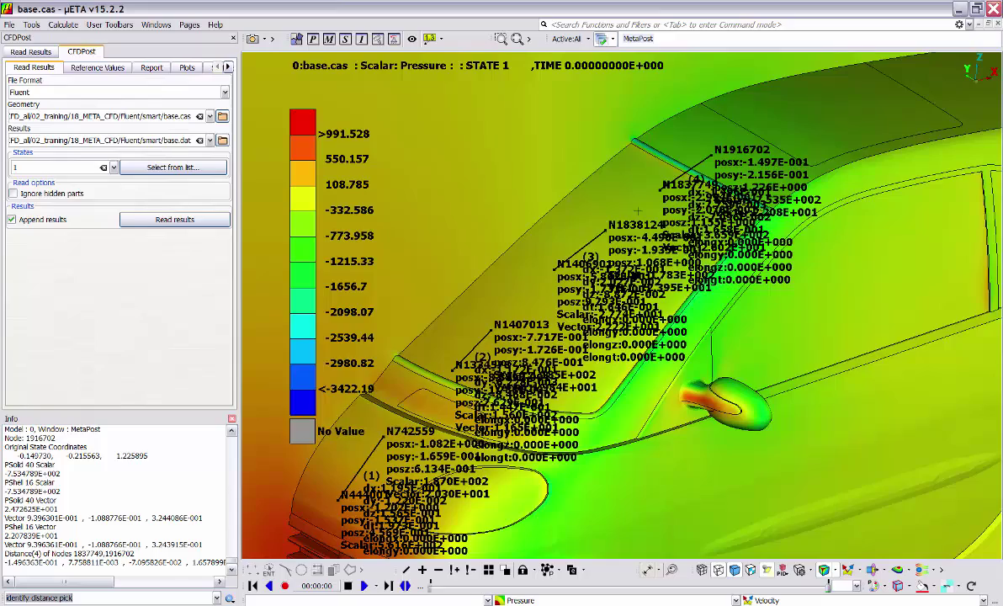
{"action": "scroll", "coordinate": [638, 210], "scroll_direction": "down", "scroll_amount": 2}
{"action": "middle_click_drag", "start_coordinate": [638, 211], "coordinate": [664, 173], "text": "ctrl"}
{"action": "scroll", "coordinate": [664, 174], "scroll_direction": "down", "scroll_amount": 1}
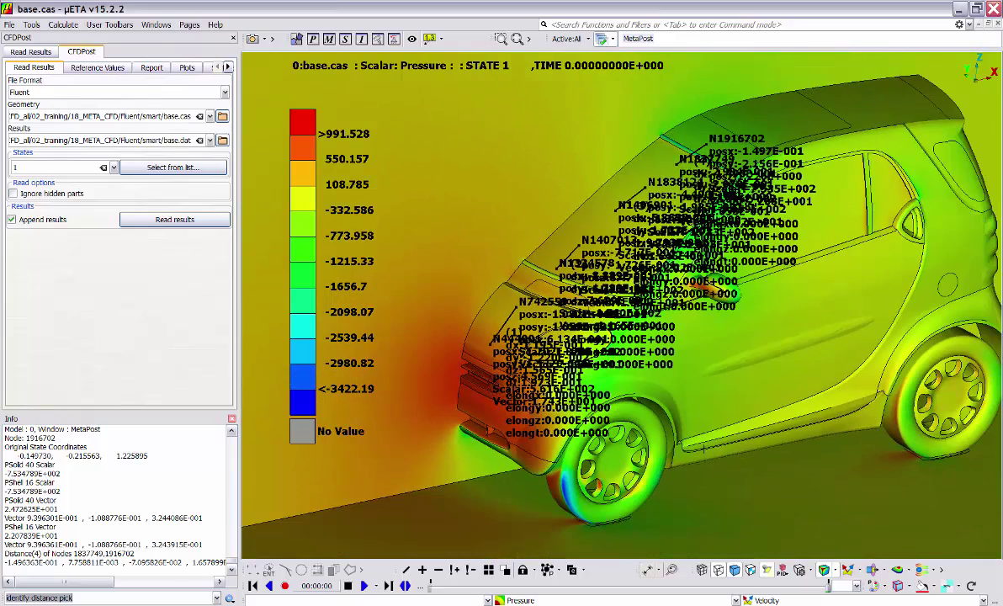
{"action": "left_click", "coordinate": [672, 570]}
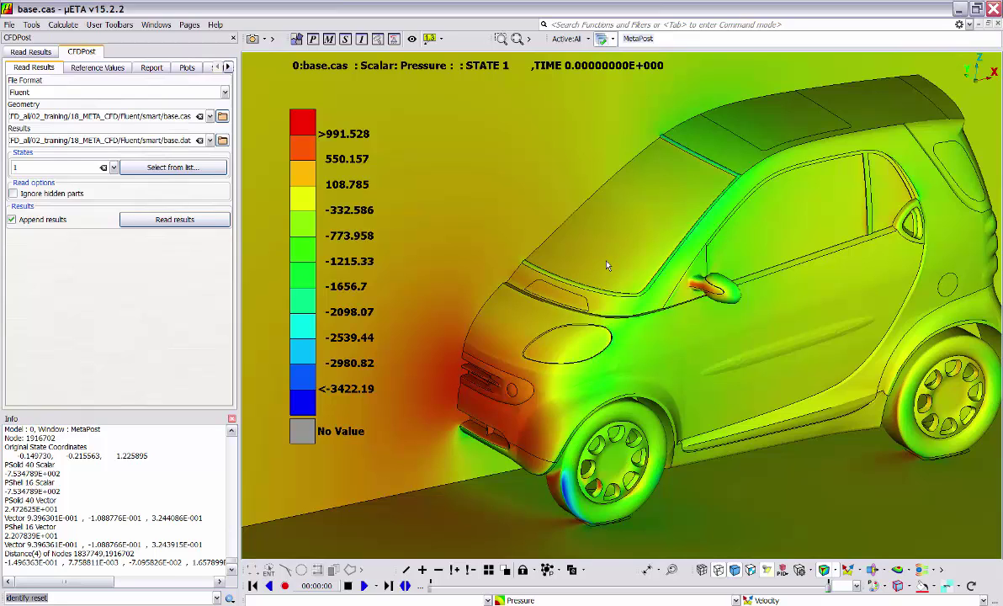
{"action": "left_click", "coordinate": [574, 601]}
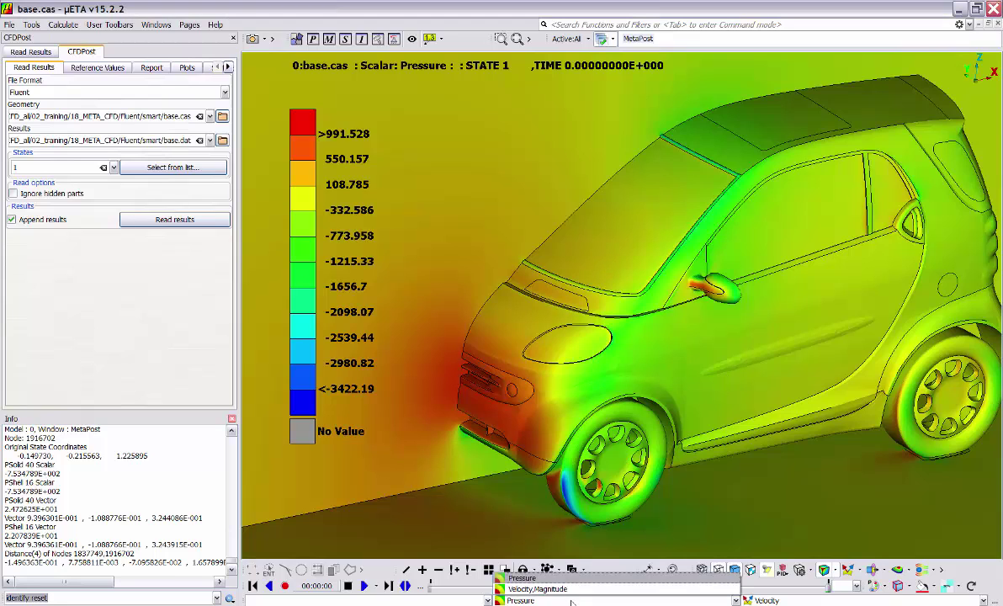
{"action": "left_click", "coordinate": [534, 589]}
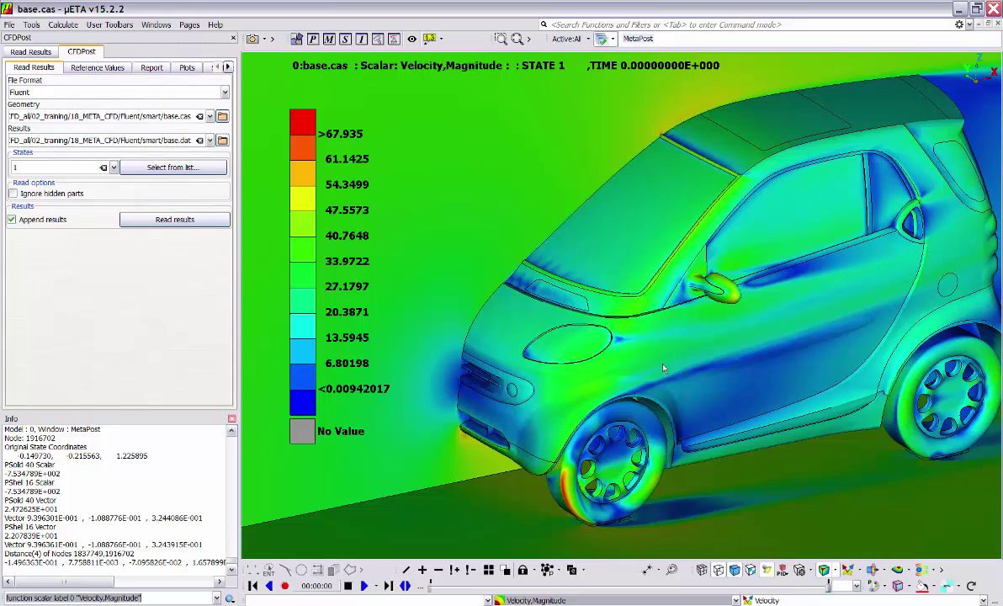
- Identify the minimum and maximum function values among the visible elements
{"action": "left_click", "coordinate": [659, 571]}
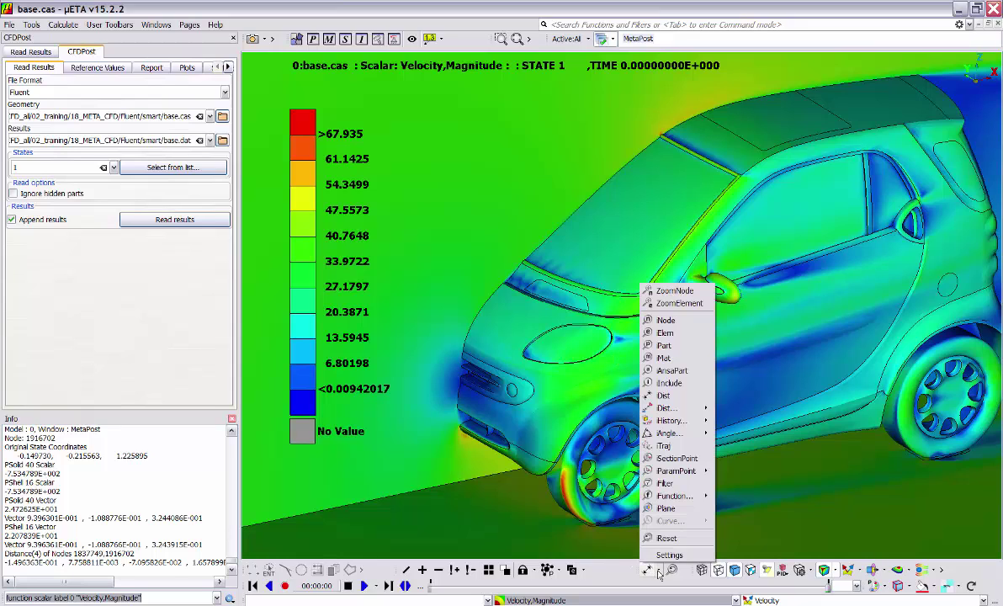
{"action": "mouse_move", "coordinate": [669, 499]}
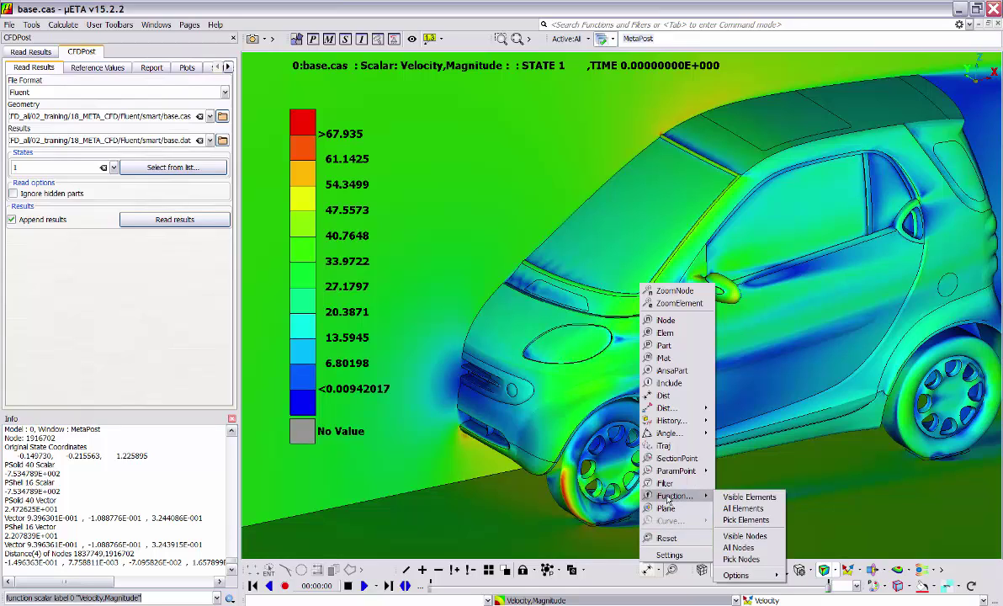
{"action": "left_click", "coordinate": [740, 498]}
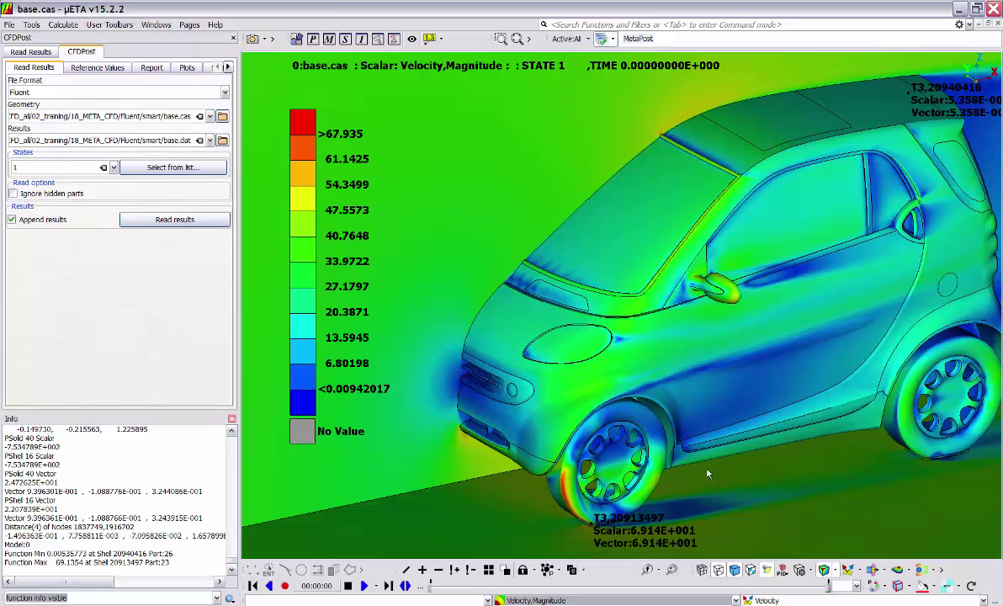
- Examine the element with the maximum velocity at the bottom of the front tyre
{"action": "scroll", "coordinate": [709, 323], "scroll_direction": "down", "scroll_amount": 1}
{"action": "middle_click_drag", "start_coordinate": [699, 313], "coordinate": [607, 308], "text": "ctrl"}
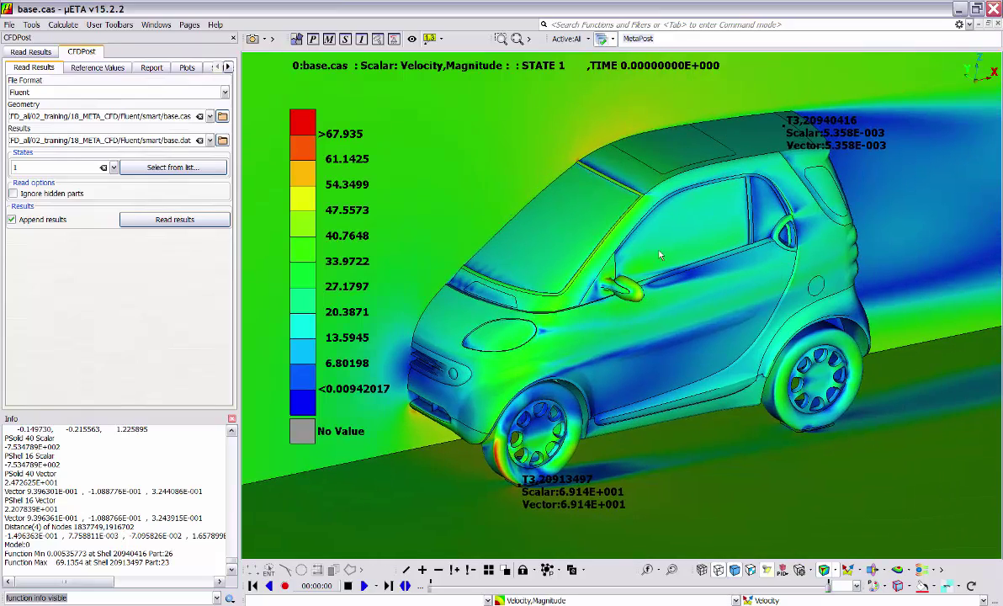
{"action": "scroll", "coordinate": [521, 495], "scroll_direction": "up", "scroll_amount": 1}
{"action": "scroll", "coordinate": [521, 496], "scroll_direction": "up", "scroll_amount": 10}
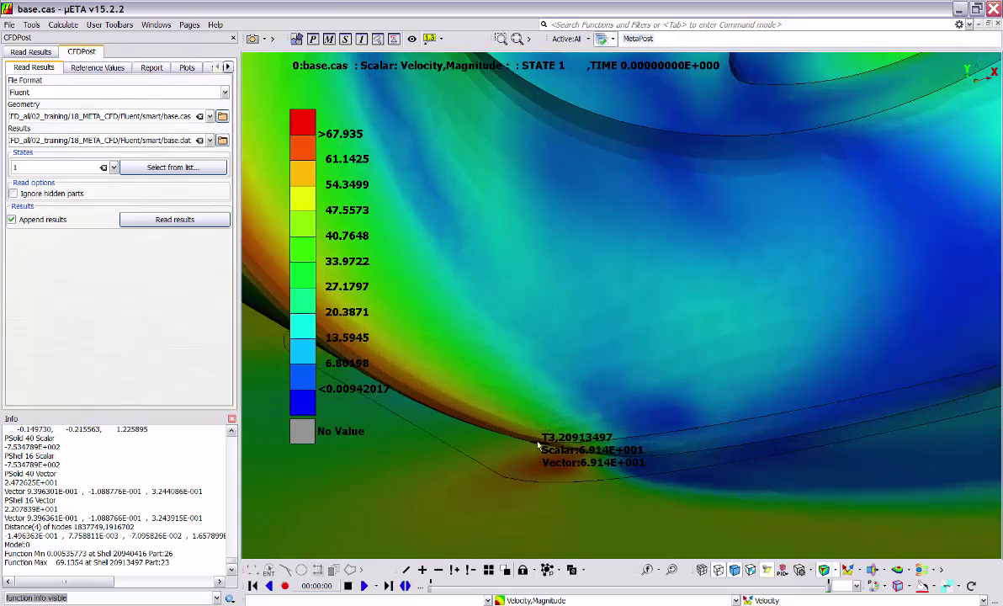
{"action": "left_click_drag", "start_coordinate": [537, 445], "coordinate": [550, 423], "text": "ctrl"}
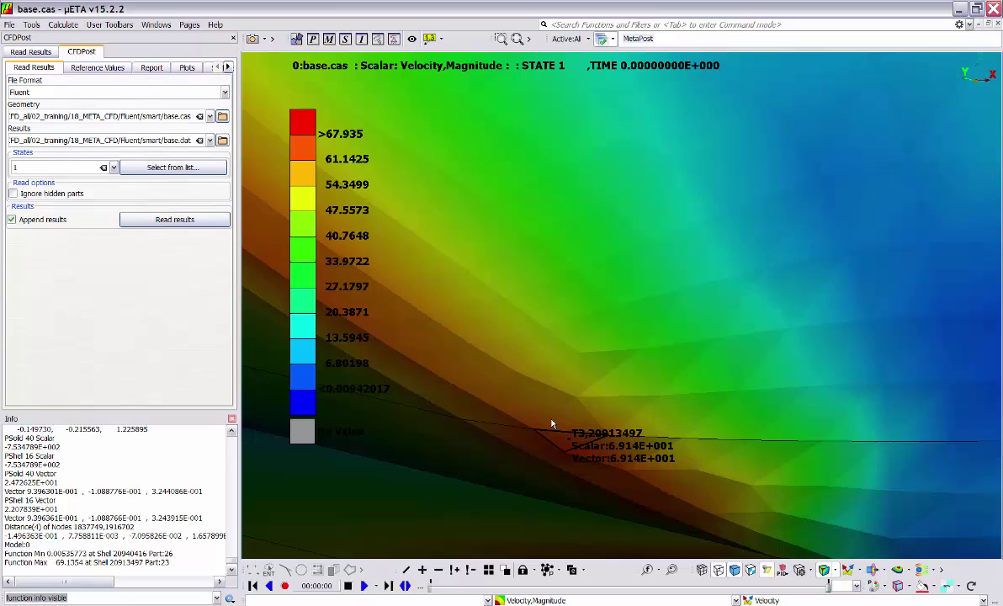
{"action": "scroll", "coordinate": [552, 423], "scroll_direction": "down", "scroll_amount": 10}
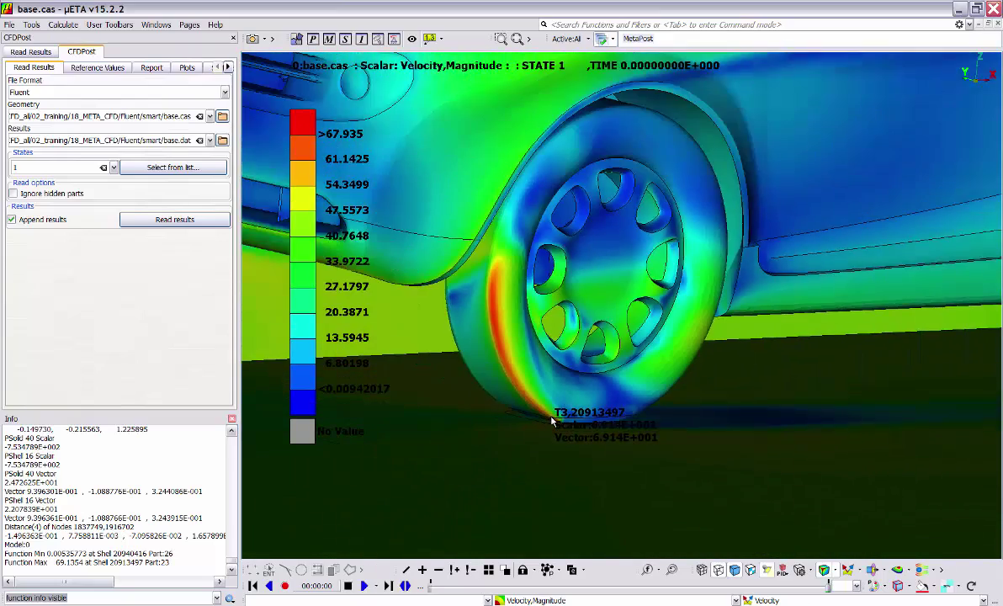
- Examine the element with the minimum velocity beneath the rear edge of the roof
{"action": "scroll", "coordinate": [552, 423], "scroll_direction": "down", "scroll_amount": 5}
{"action": "left_click_drag", "start_coordinate": [549, 416], "coordinate": [584, 253], "text": "ctrl"}
{"action": "scroll", "coordinate": [663, 212], "scroll_direction": "up", "scroll_amount": 10}
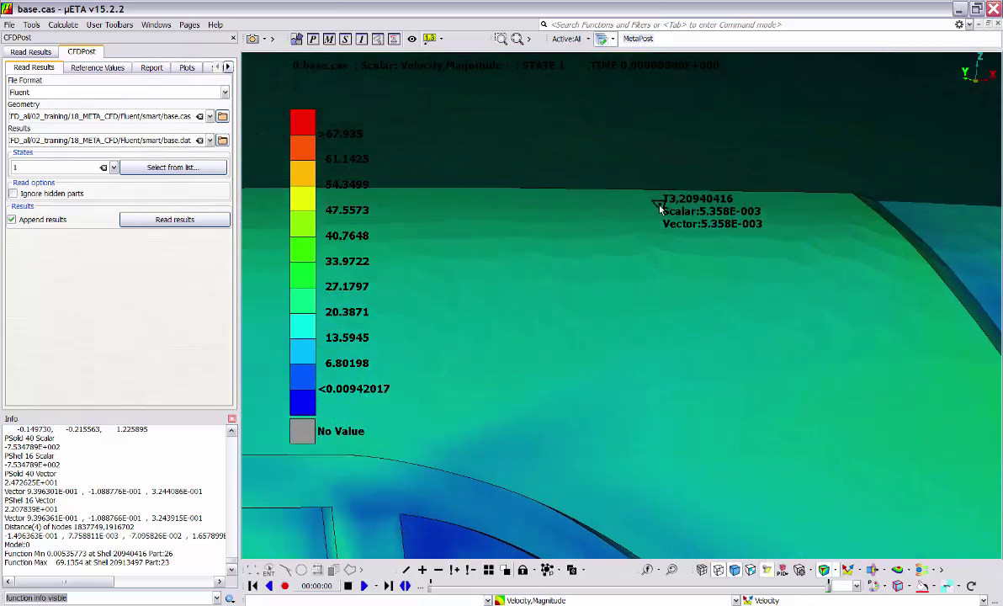
{"action": "left_click_drag", "start_coordinate": [660, 208], "coordinate": [616, 240], "text": "ctrl"}
{"action": "scroll", "coordinate": [629, 230], "scroll_direction": "down", "scroll_amount": 7}
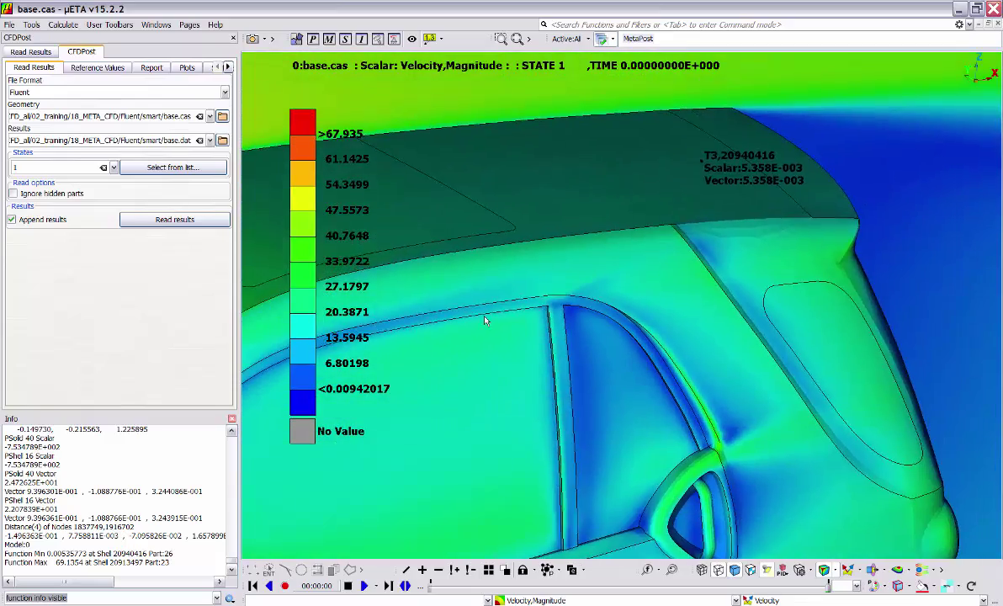
{"action": "left_click_drag", "start_coordinate": [486, 321], "coordinate": [382, 241], "text": "ctrl"}
{"action": "scroll", "coordinate": [711, 206], "scroll_direction": "up", "scroll_amount": 10}
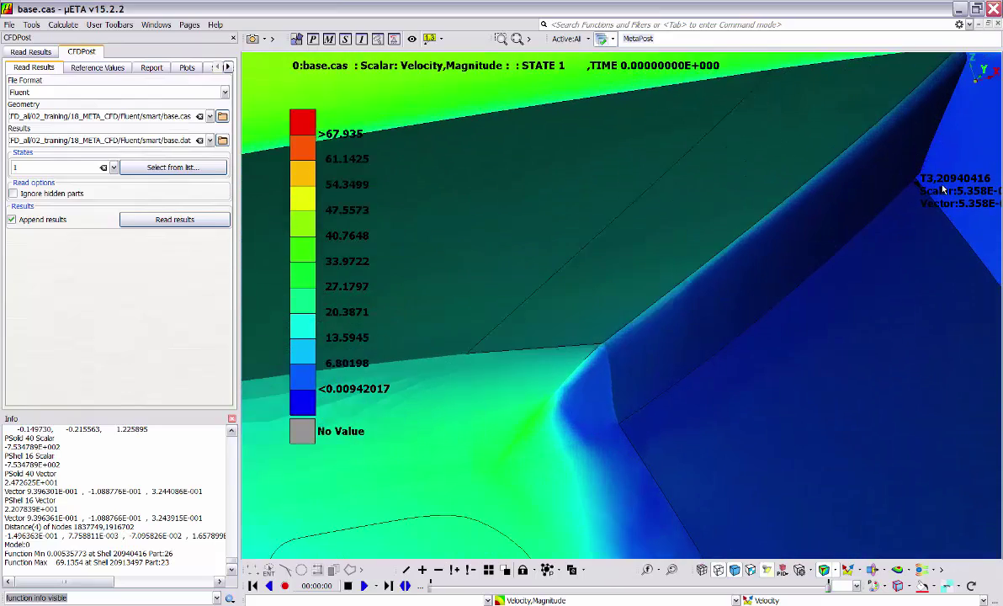
{"action": "scroll", "coordinate": [846, 208], "scroll_direction": "up", "scroll_amount": 3}
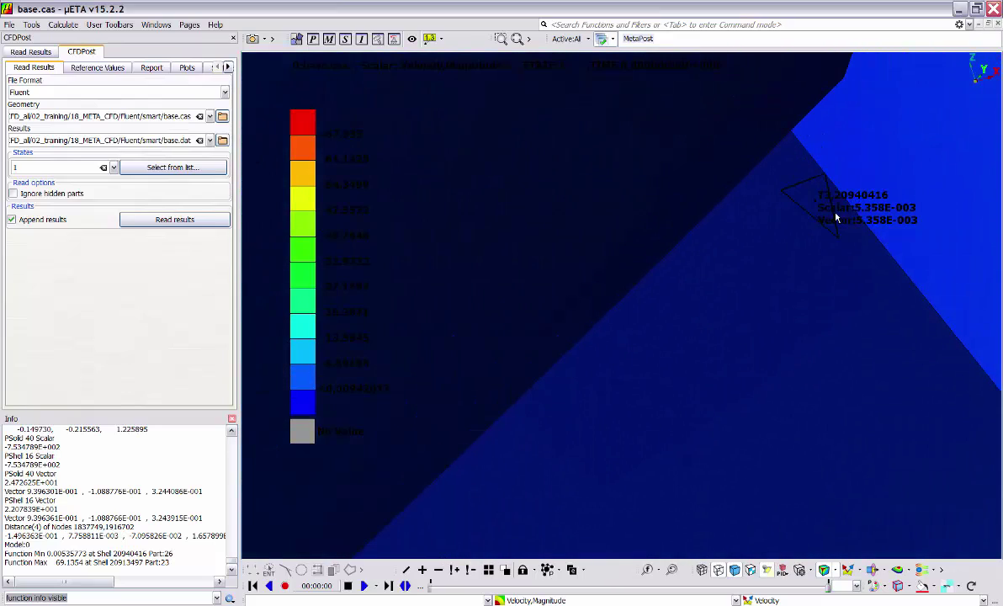
{"action": "scroll", "coordinate": [833, 214], "scroll_direction": "down", "scroll_amount": 10}
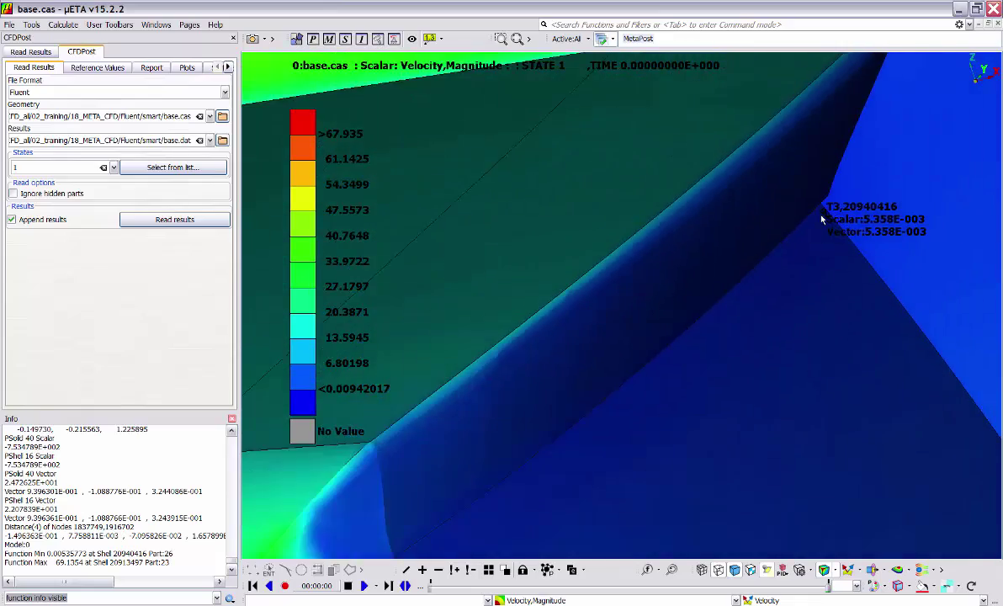
{"action": "scroll", "coordinate": [823, 219], "scroll_direction": "down", "scroll_amount": 15}
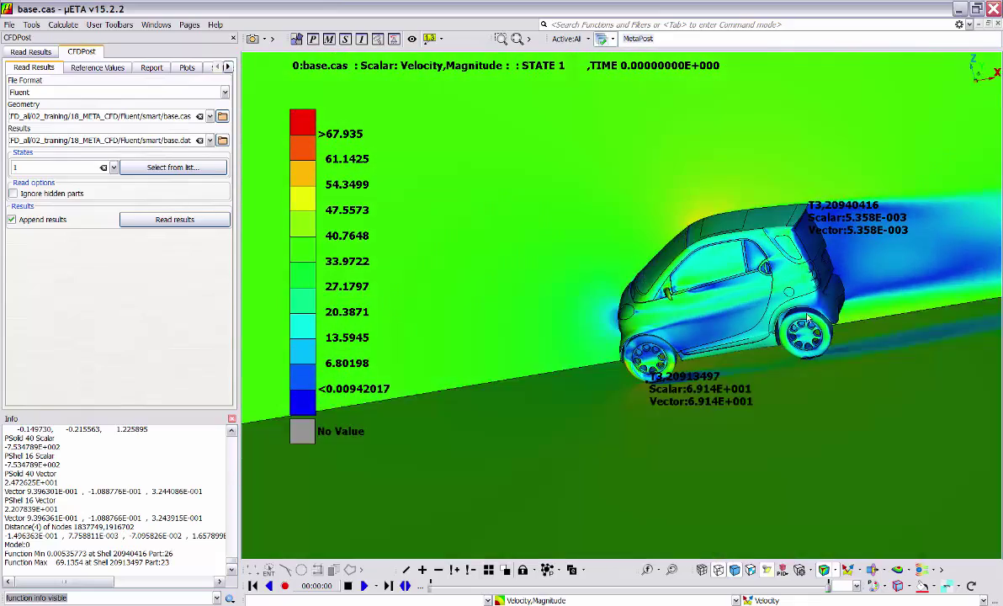
{"action": "scroll", "coordinate": [885, 297], "scroll_direction": "down", "scroll_amount": 5}
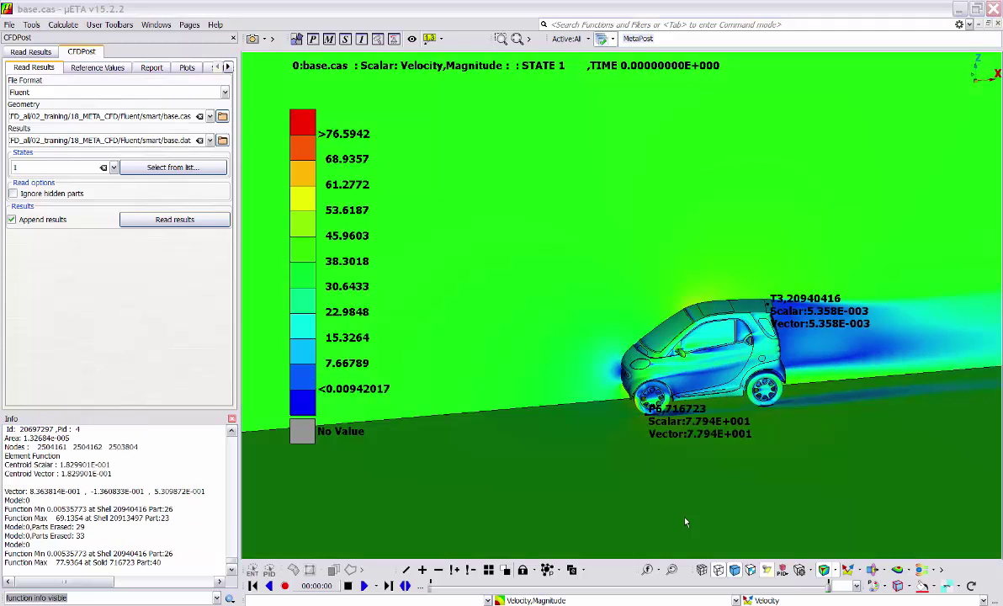
- Reset the identifications and show all parts, including the complete wind tunnel box
{"action": "left_click", "coordinate": [672, 569]}
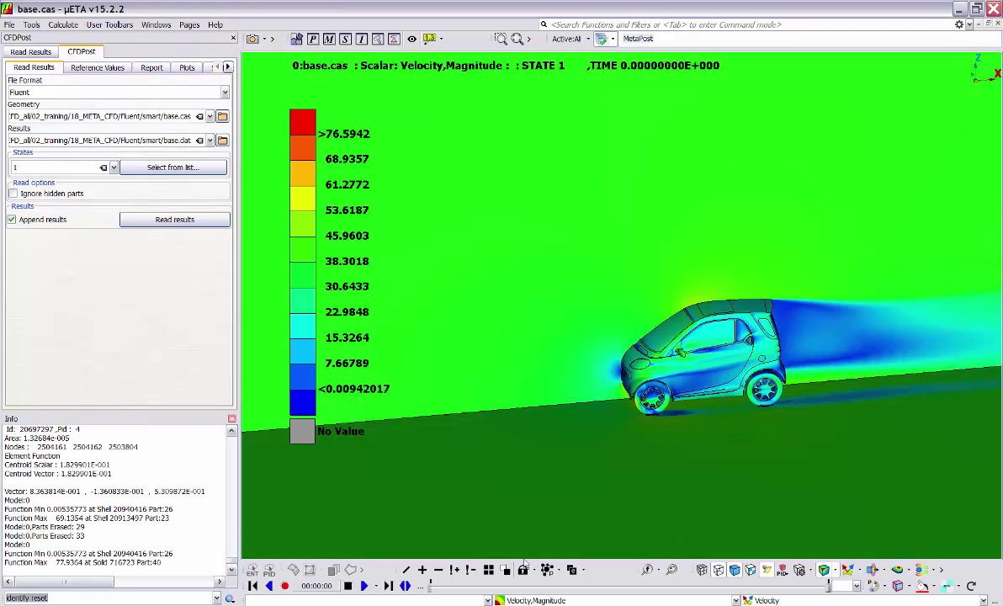
{"action": "left_click", "coordinate": [488, 569]}
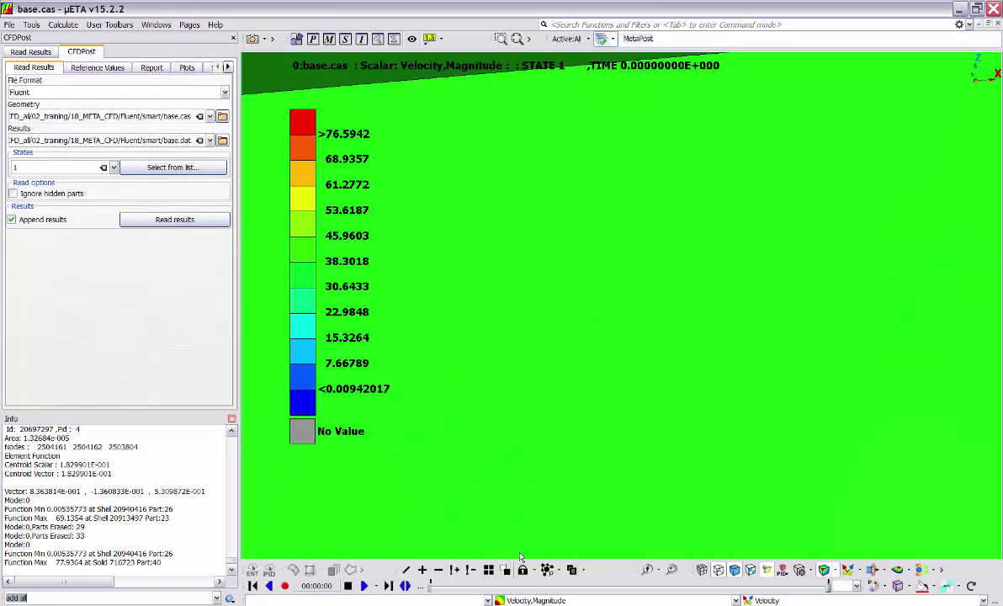
{"action": "scroll", "coordinate": [647, 373], "scroll_direction": "down", "scroll_amount": 6}
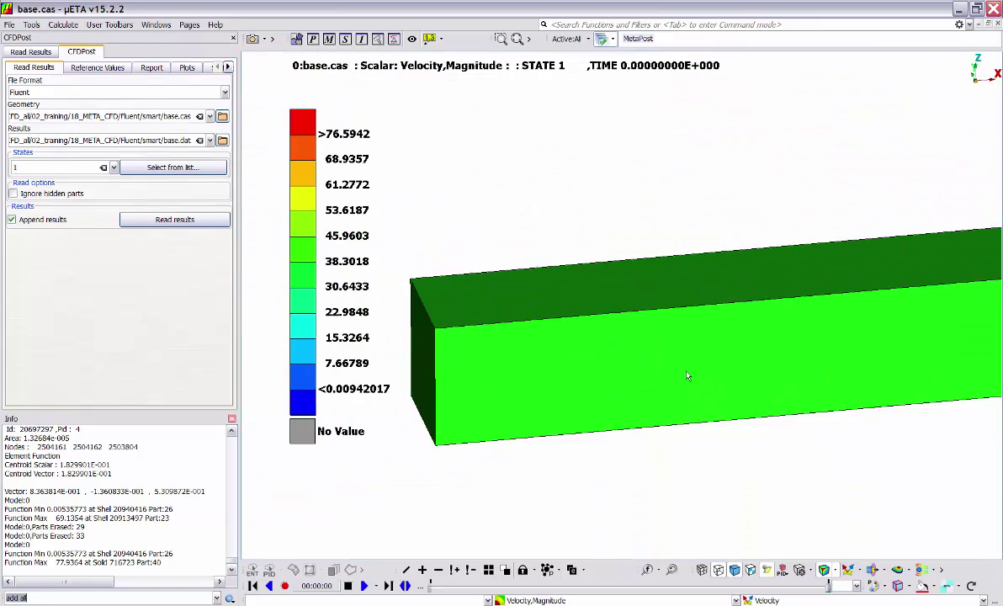
{"action": "scroll", "coordinate": [687, 376], "scroll_direction": "down", "scroll_amount": 2}
{"action": "middle_click_drag", "start_coordinate": [693, 373], "coordinate": [681, 372], "text": "ctrl"}
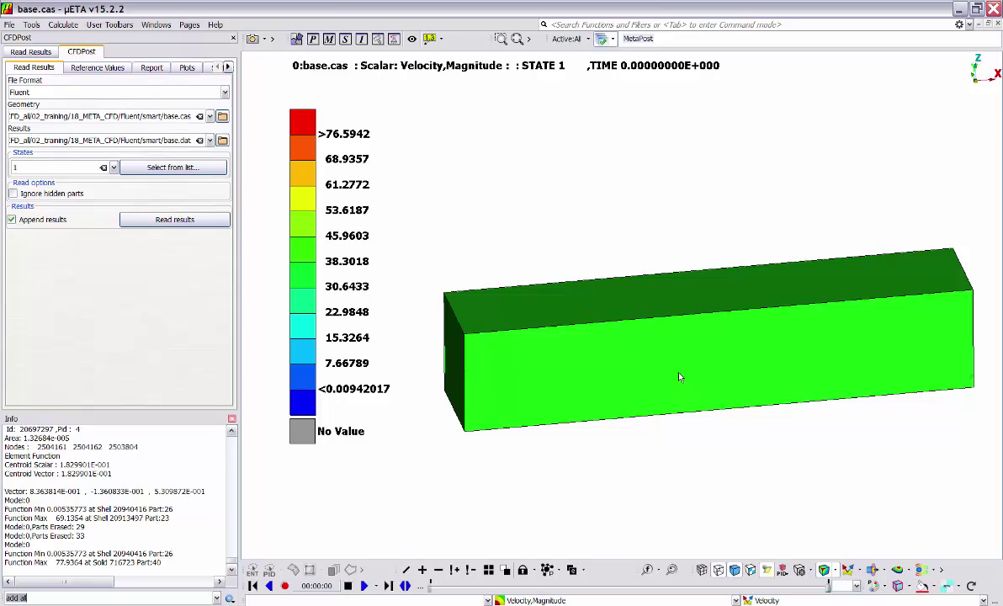
- Open the Advanced Filter and set its first rule to add Elements
{"action": "left_click", "coordinate": [403, 570]}
{"action": "left_click", "coordinate": [403, 597]}
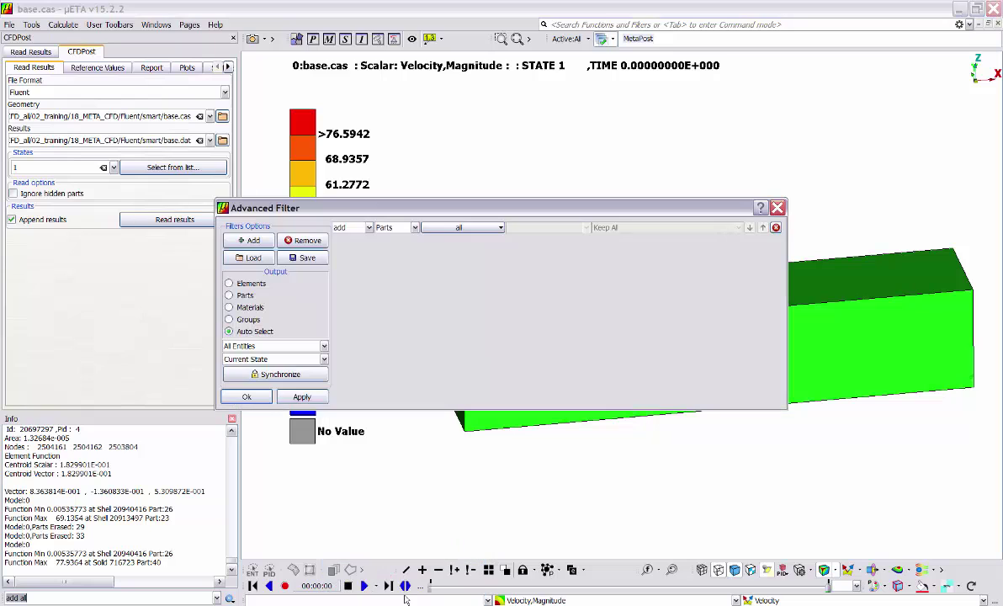
{"action": "left_click_drag", "start_coordinate": [548, 215], "coordinate": [656, 141]}
{"action": "left_click", "coordinate": [709, 400]}
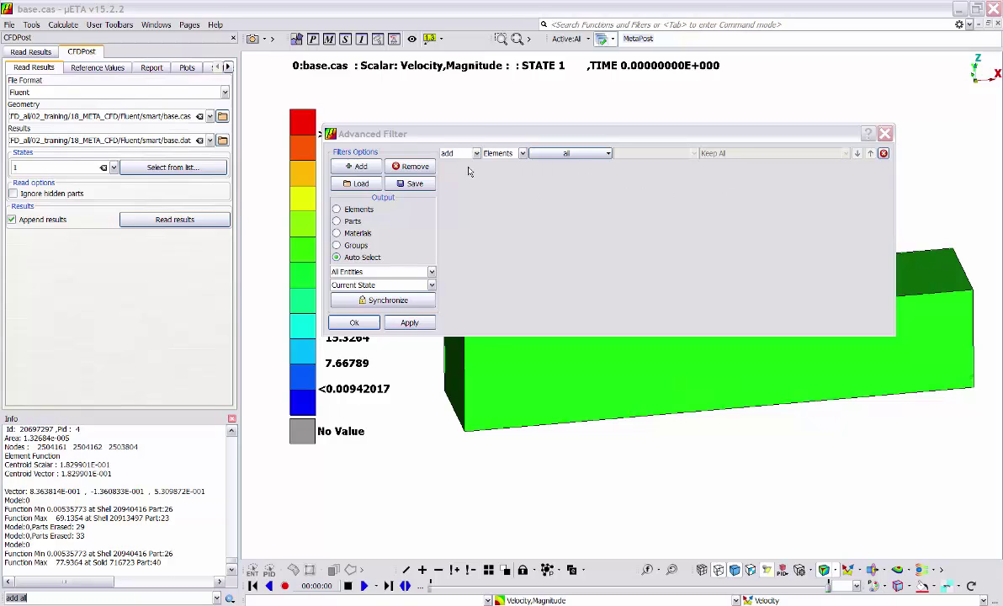
{"action": "left_click", "coordinate": [354, 166]}
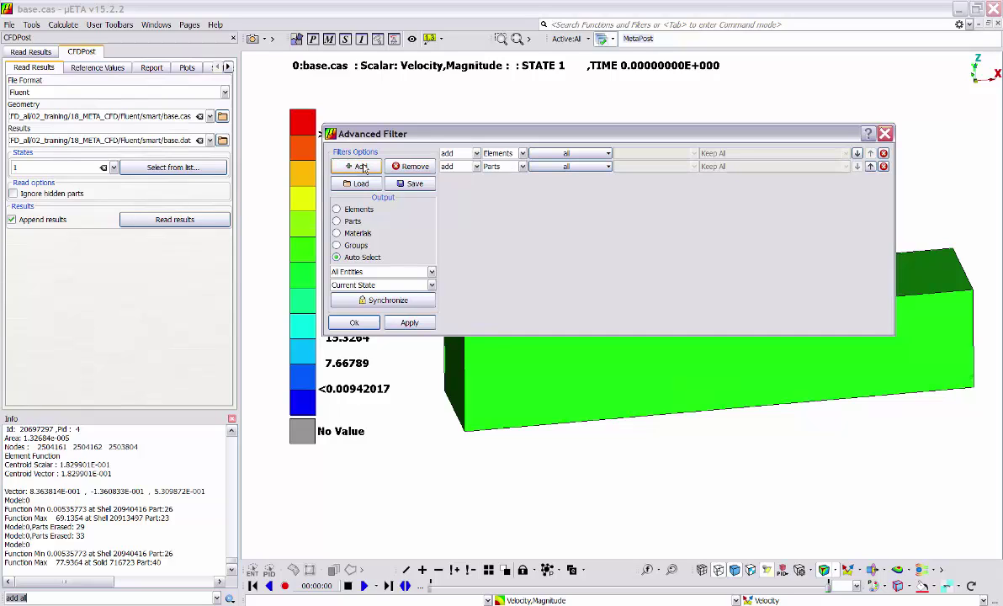
{"action": "left_click", "coordinate": [476, 167]}
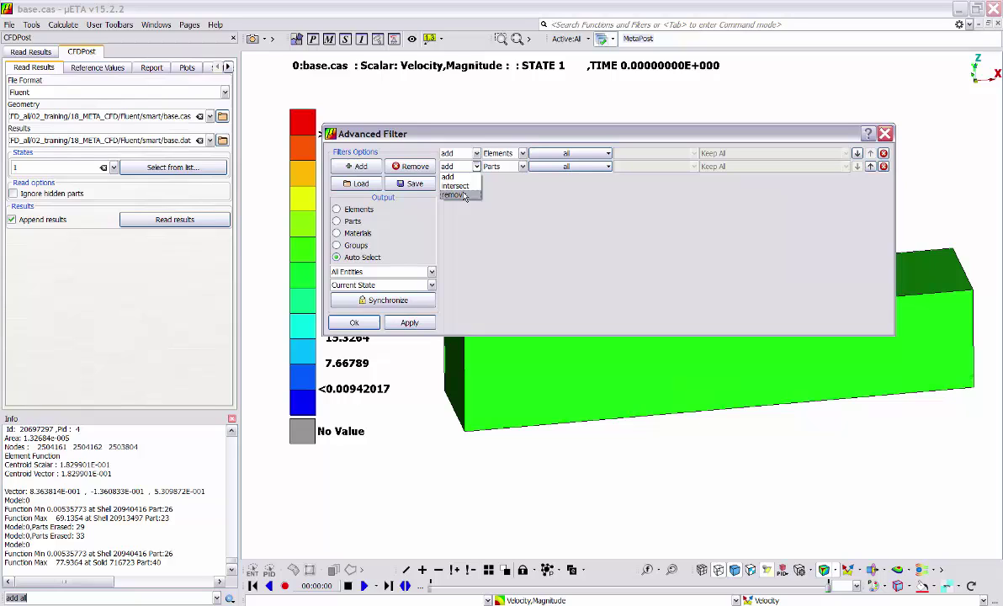
{"action": "left_click", "coordinate": [461, 177]}
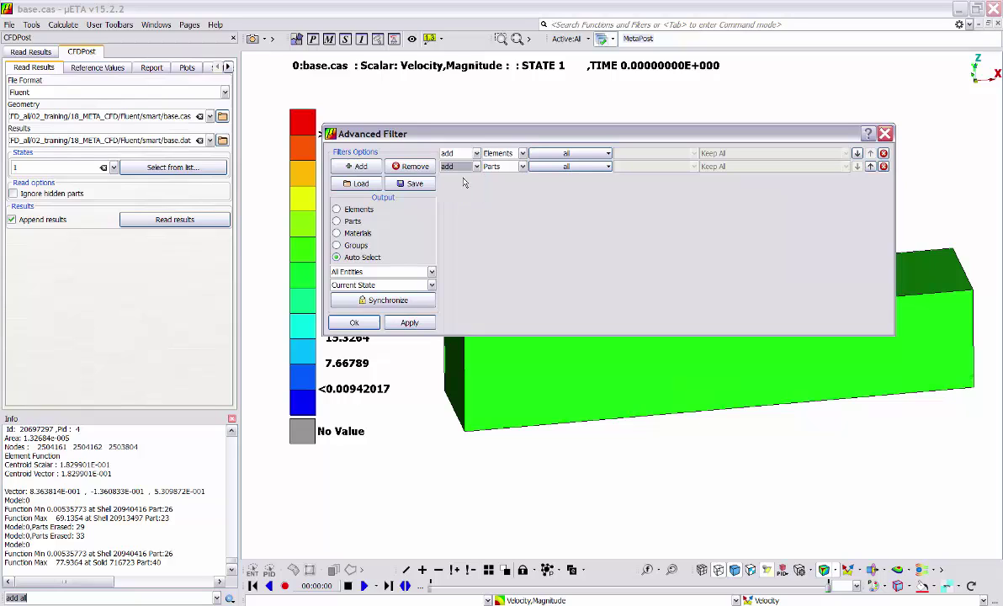
{"action": "left_click", "coordinate": [421, 169]}
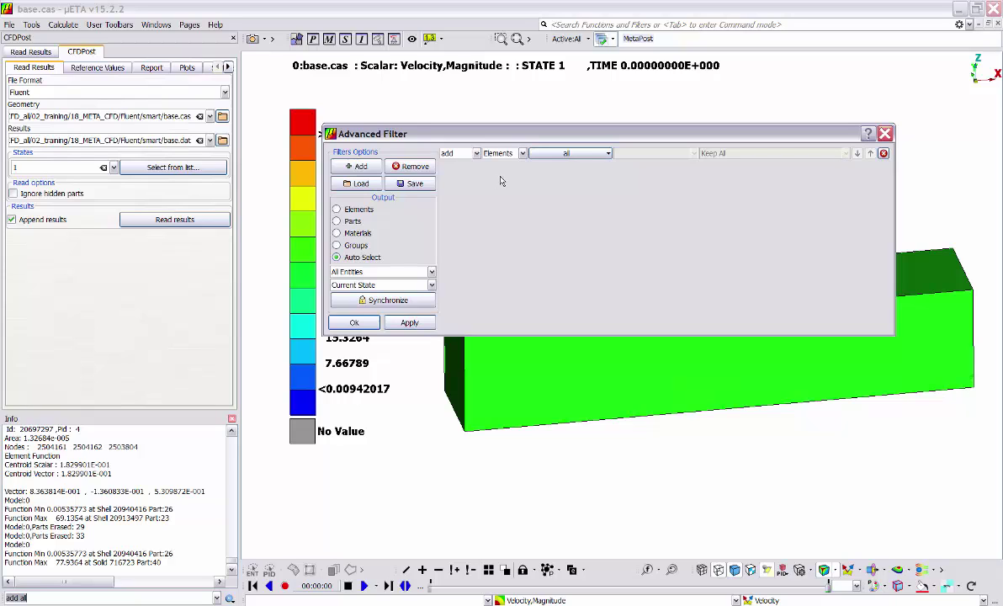
- Set the Elements filter criterion to the scalar function centroid.func.scalar.max
{"action": "left_click", "coordinate": [505, 153]}
{"action": "left_click", "coordinate": [515, 174]}
{"action": "left_click", "coordinate": [566, 154]}
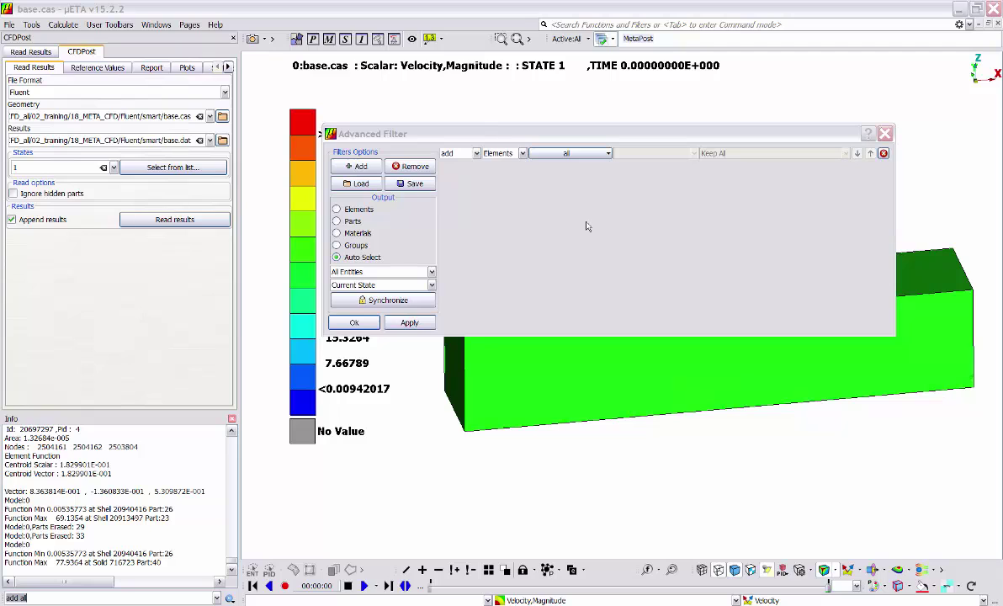
{"action": "left_click", "coordinate": [569, 153]}
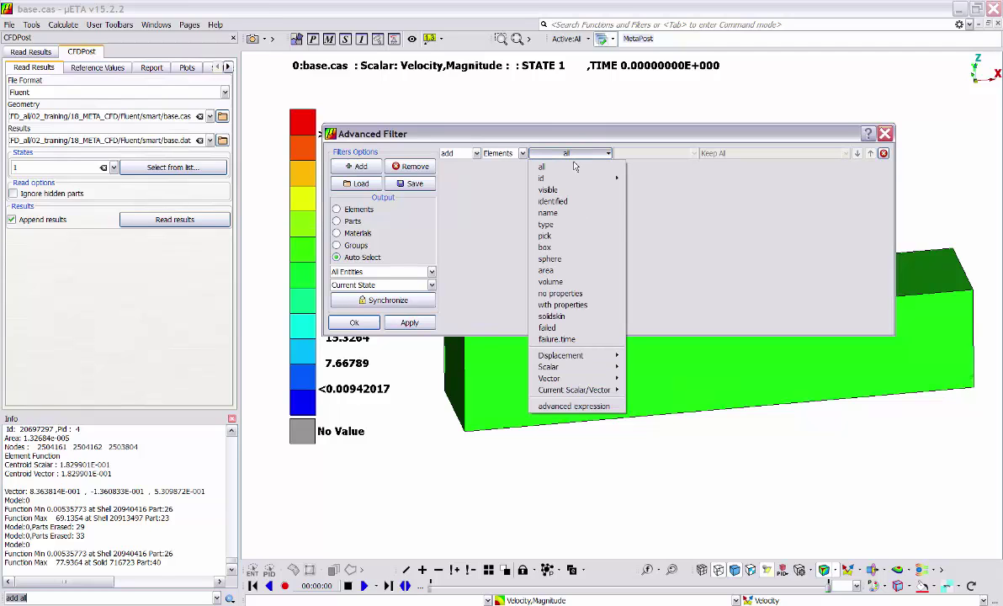
{"action": "mouse_move", "coordinate": [589, 367]}
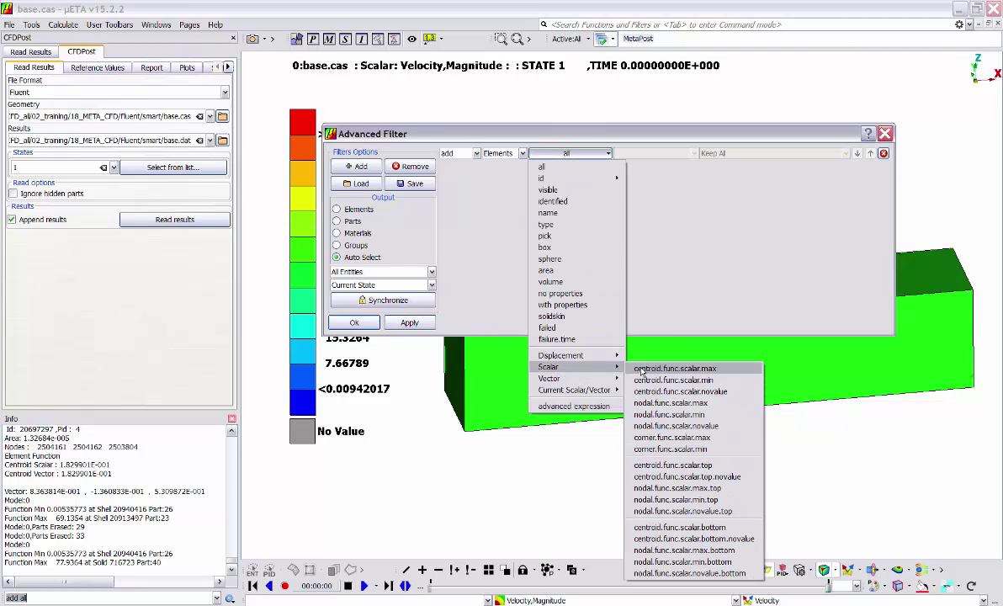
{"action": "left_click", "coordinate": [656, 371]}
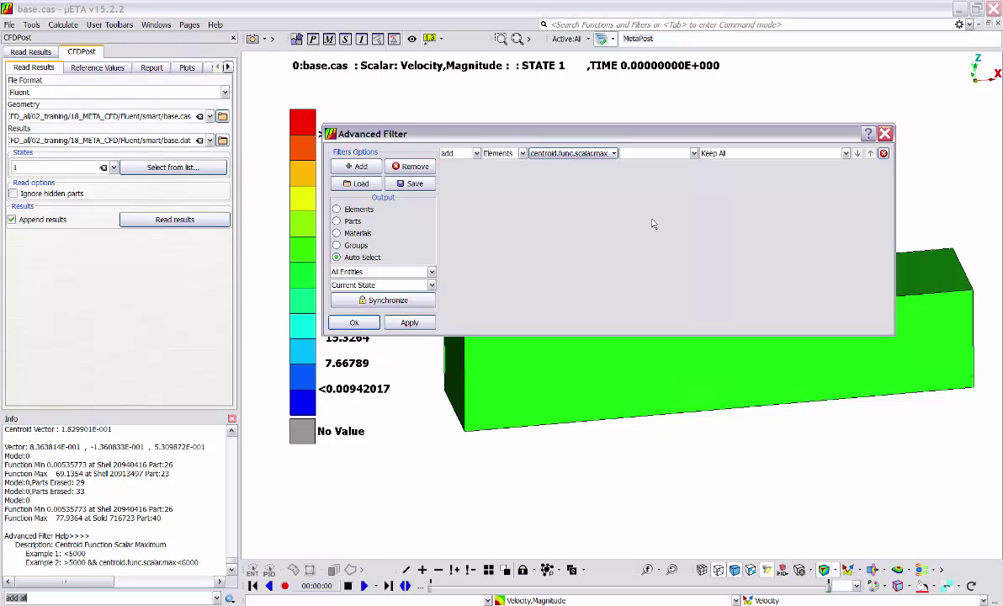
- Set the filter condition to <30 with Keep All and run it to show only those elements
{"action": "left_click", "coordinate": [642, 152]}
{"action": "type", "text": "<30"}
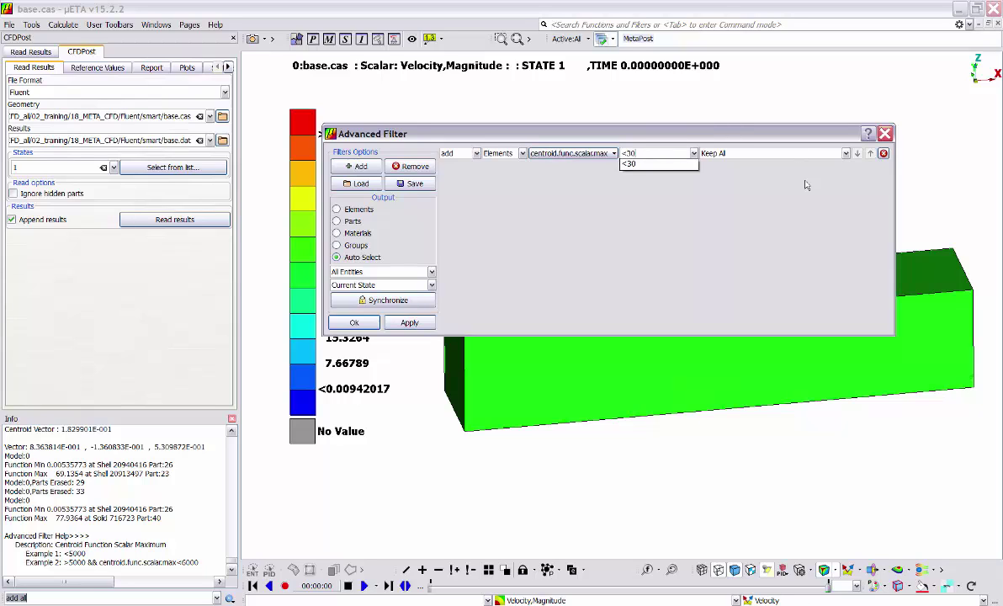
{"action": "left_click", "coordinate": [784, 200]}
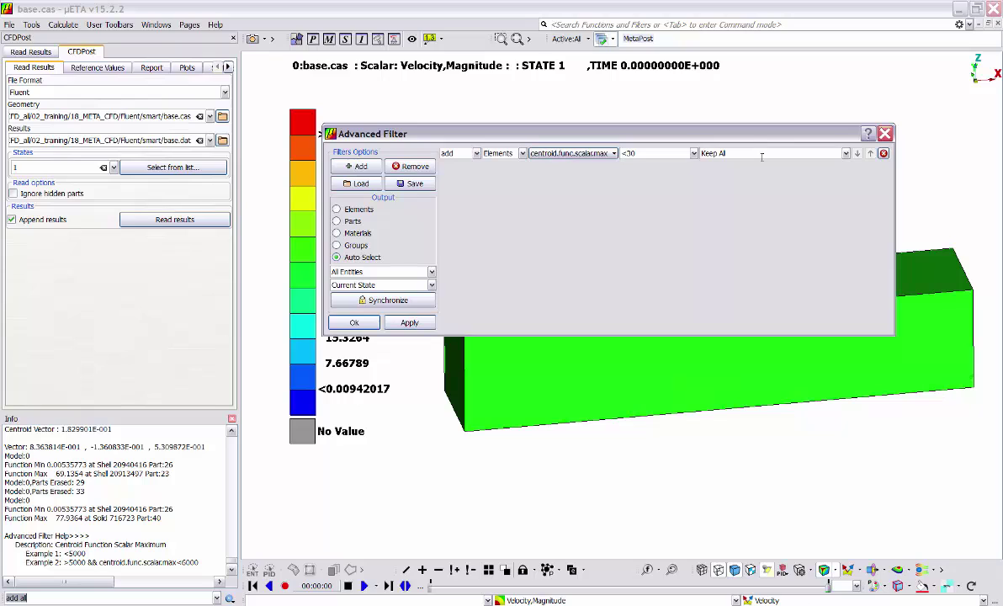
{"action": "left_click", "coordinate": [846, 155]}
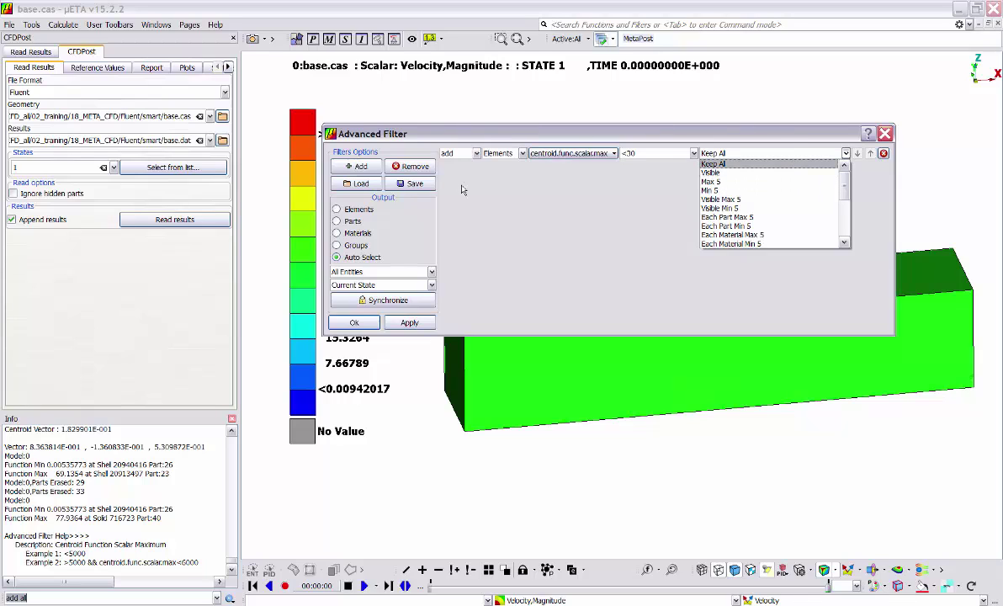
{"action": "left_click", "coordinate": [784, 139]}
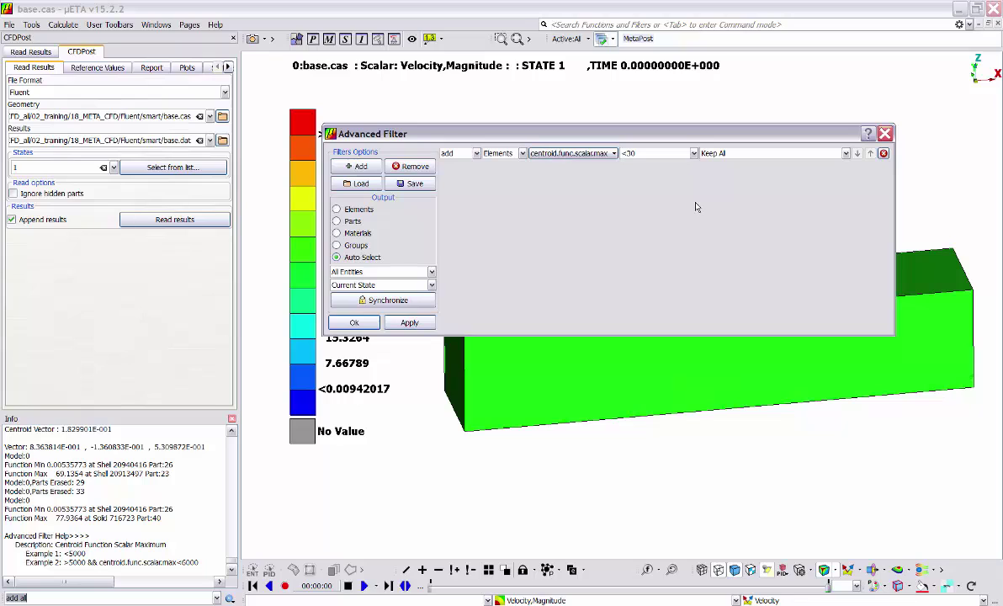
{"action": "left_click", "coordinate": [356, 324]}
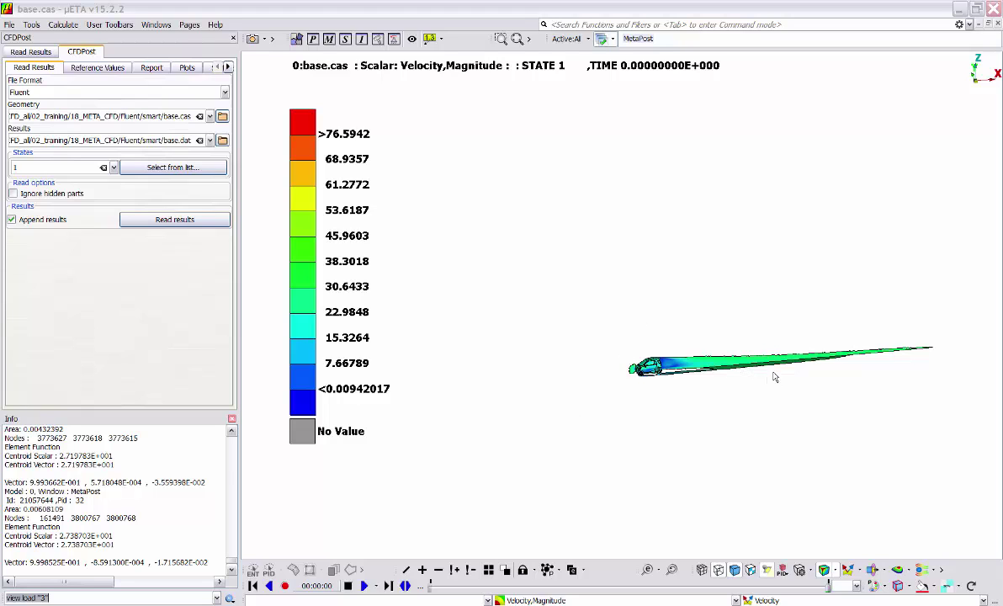
- Identify four elements spaced along the wake behind the car to check their velocity values
{"action": "scroll", "coordinate": [725, 328], "scroll_direction": "up", "scroll_amount": 3}
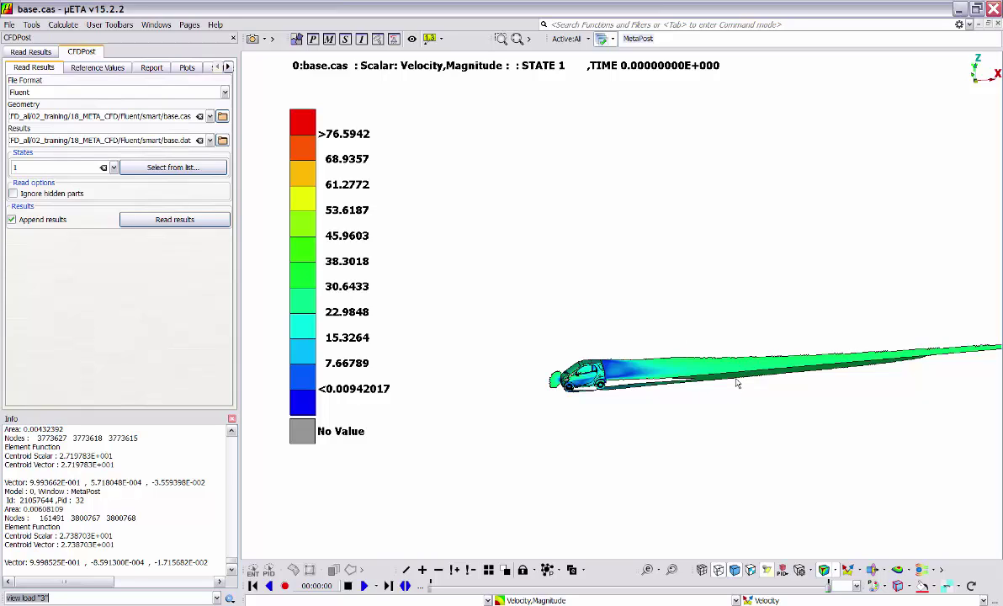
{"action": "middle_click_drag", "start_coordinate": [737, 382], "coordinate": [665, 350], "text": "ctrl"}
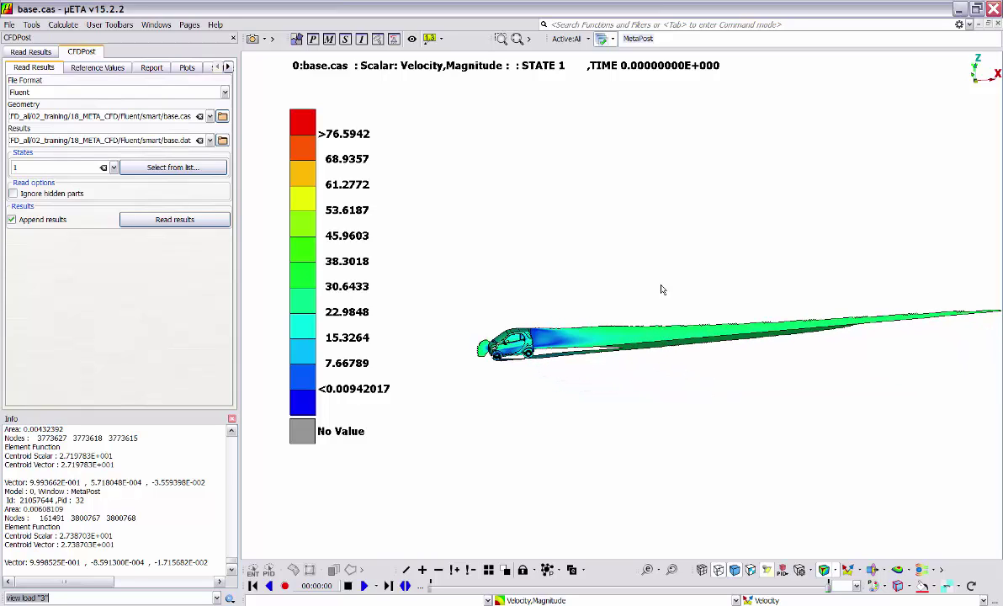
{"action": "scroll", "coordinate": [599, 332], "scroll_direction": "up", "scroll_amount": 2}
{"action": "scroll", "coordinate": [599, 331], "scroll_direction": "up", "scroll_amount": 1}
{"action": "middle_click_drag", "start_coordinate": [582, 322], "coordinate": [617, 308], "text": "ctrl"}
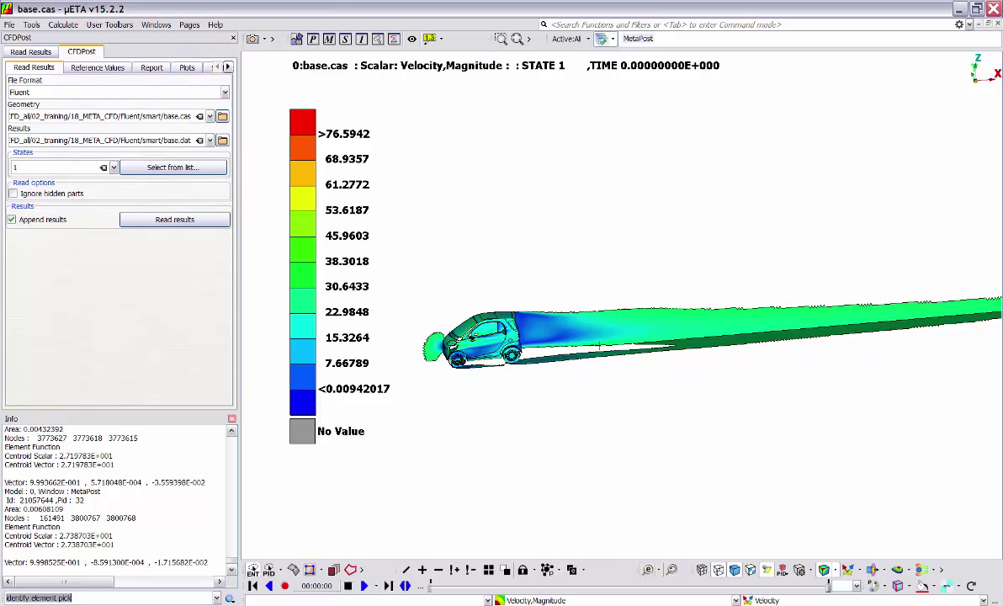
{"action": "left_click", "coordinate": [581, 318]}
{"action": "left_click", "coordinate": [719, 320]}
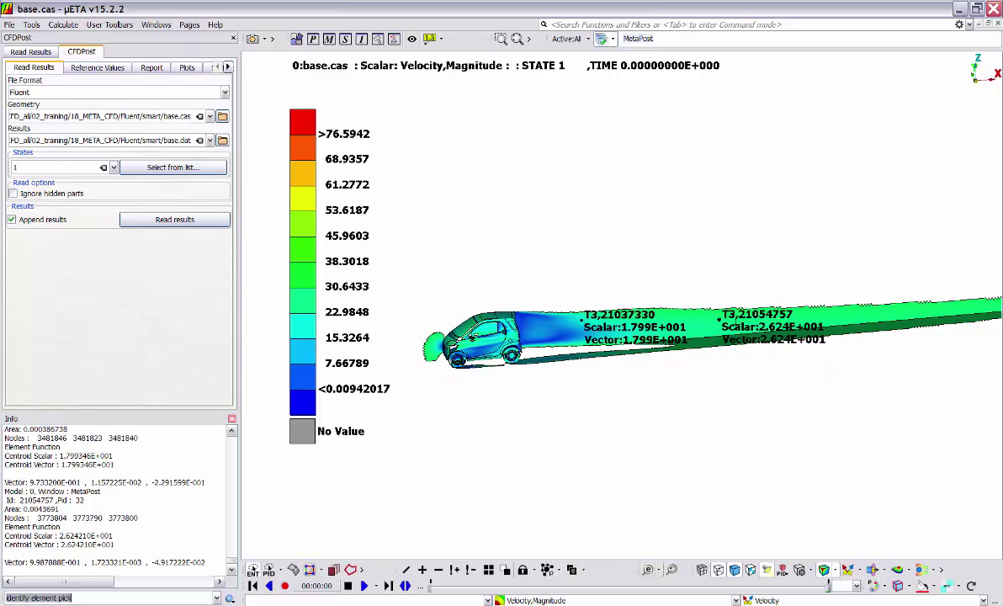
{"action": "left_click", "coordinate": [828, 314]}
{"action": "left_click", "coordinate": [877, 308]}
{"action": "middle_click", "coordinate": [875, 230]}
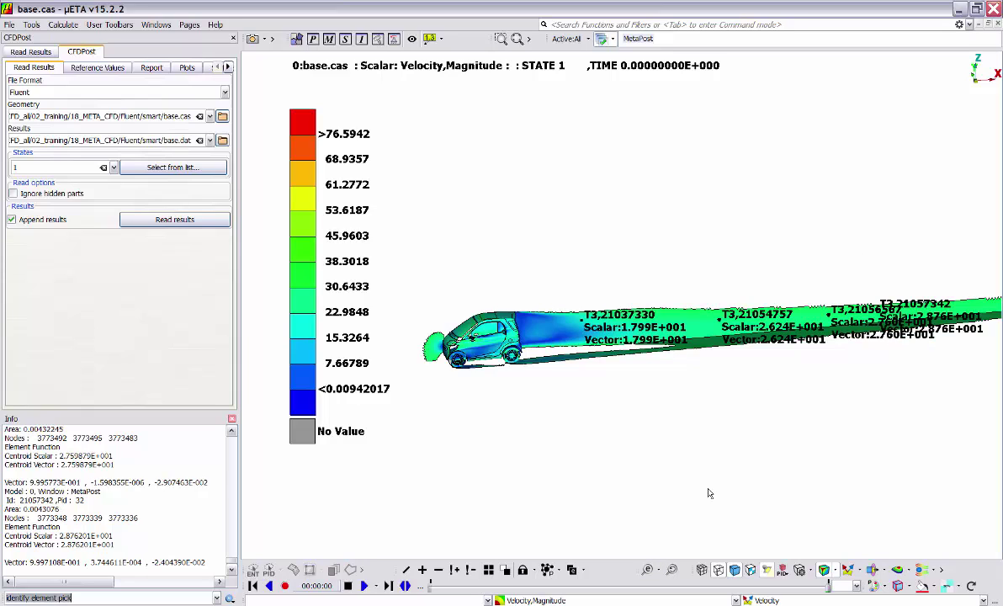
- Reset the element identifications and show all parts again, including the whole wind tunnel box
{"action": "left_click", "coordinate": [671, 569]}
{"action": "scroll", "coordinate": [631, 356], "scroll_direction": "down", "scroll_amount": 3}
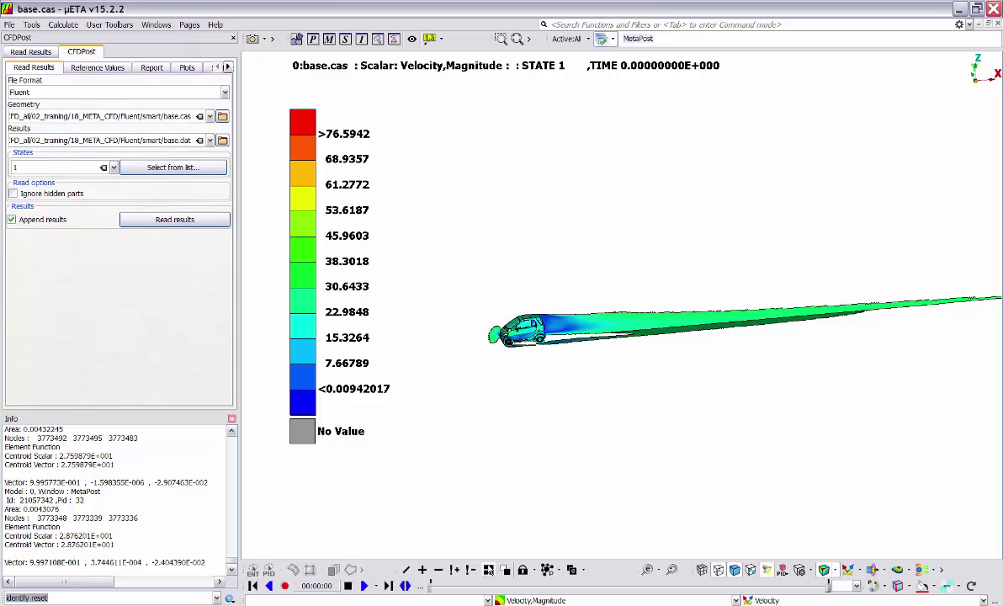
{"action": "left_click", "coordinate": [488, 570]}
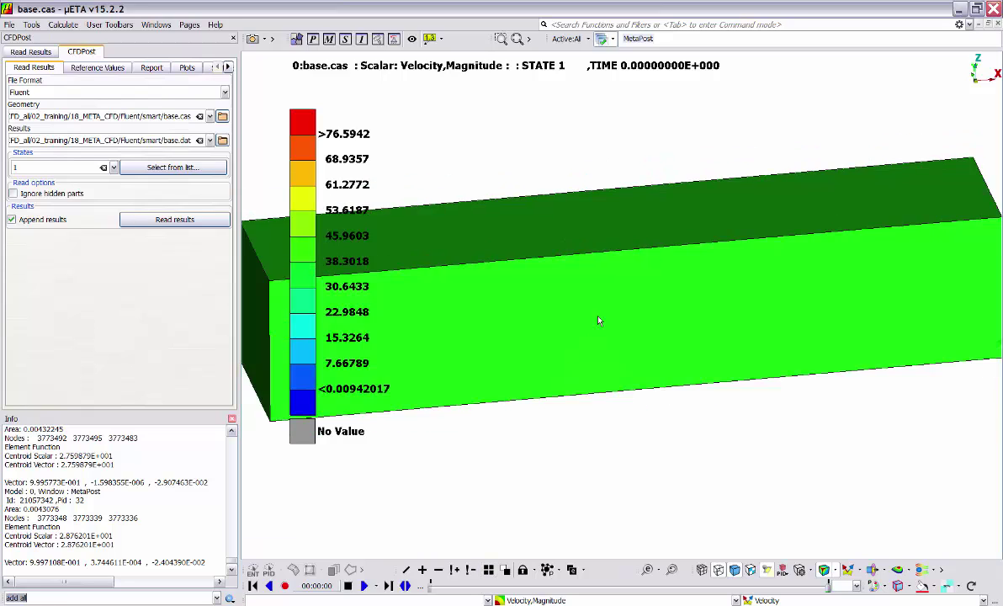
{"action": "scroll", "coordinate": [598, 320], "scroll_direction": "down", "scroll_amount": 3}
{"action": "middle_click_drag", "start_coordinate": [600, 323], "coordinate": [631, 346], "text": "ctrl"}
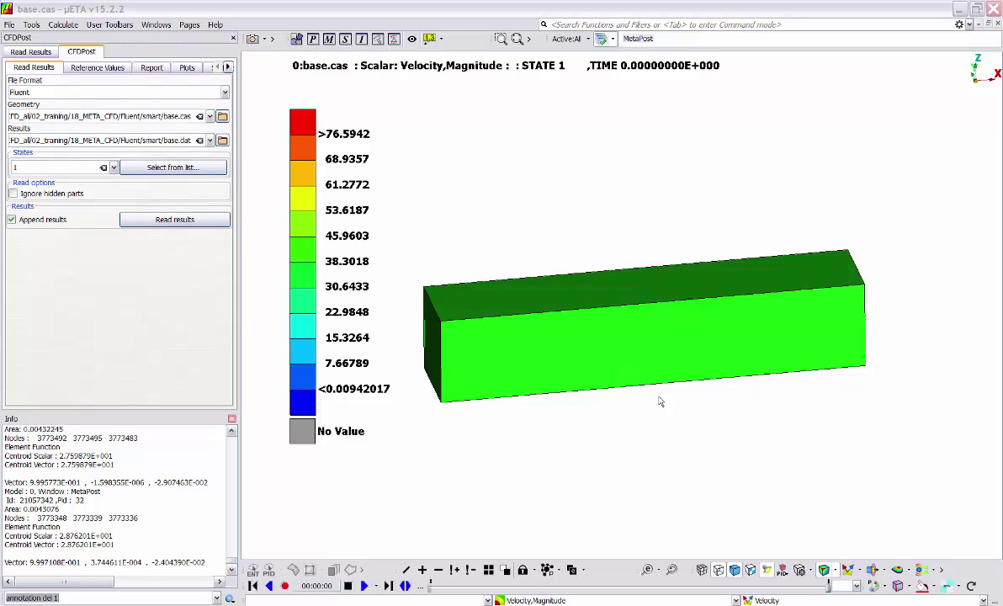
- Add an annotation on a picked element of the tunnel box's top face and place its label above the box
{"action": "left_click", "coordinate": [441, 42]}
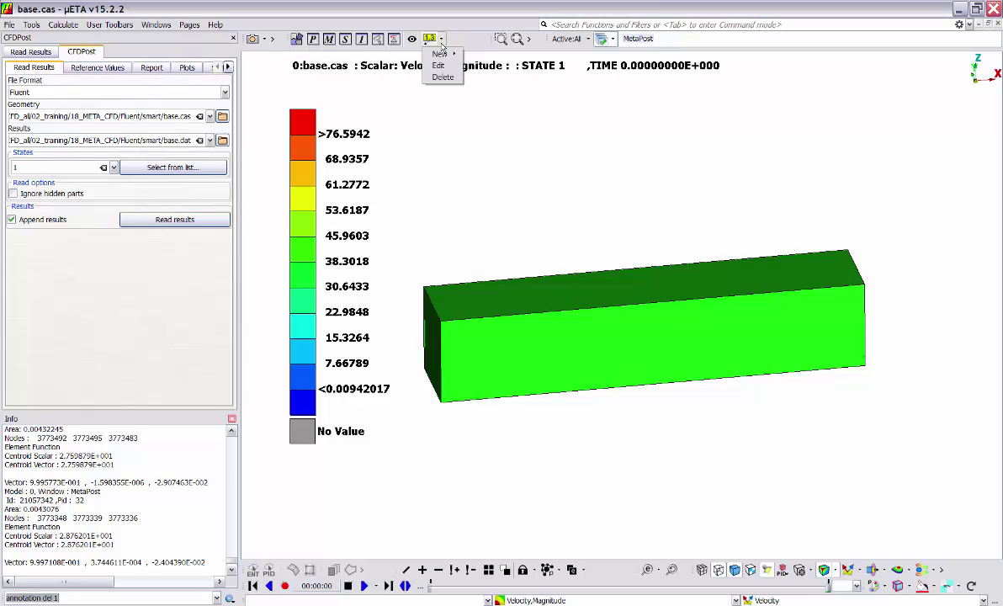
{"action": "mouse_move", "coordinate": [442, 57]}
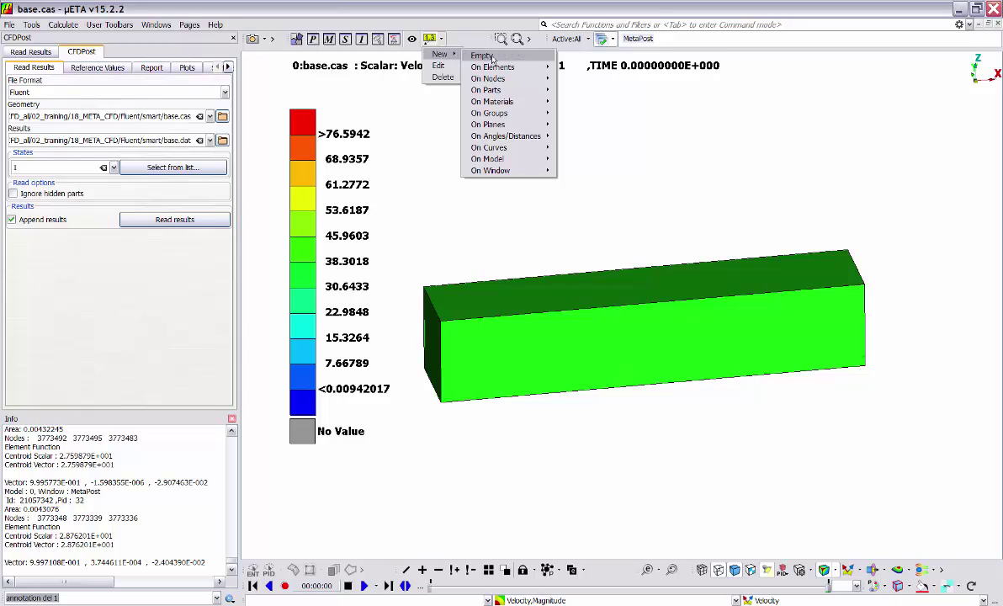
{"action": "mouse_move", "coordinate": [494, 67]}
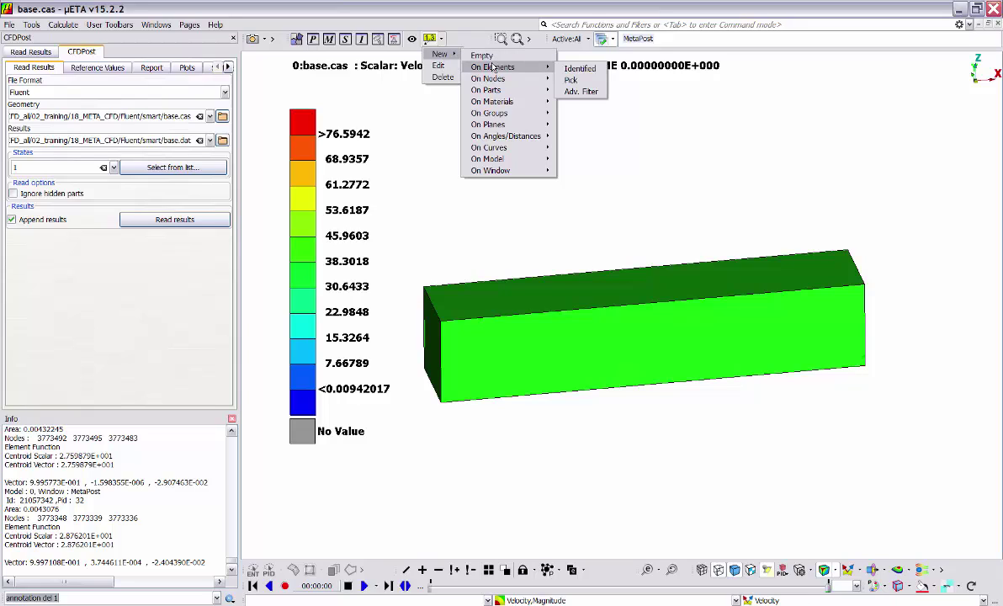
{"action": "left_click", "coordinate": [571, 79]}
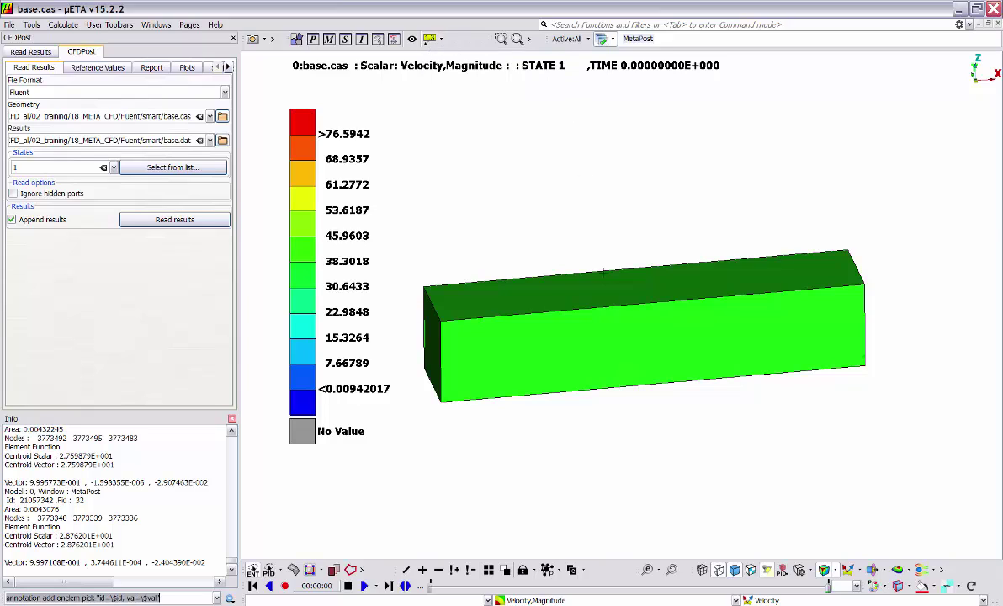
{"action": "left_click", "coordinate": [598, 290]}
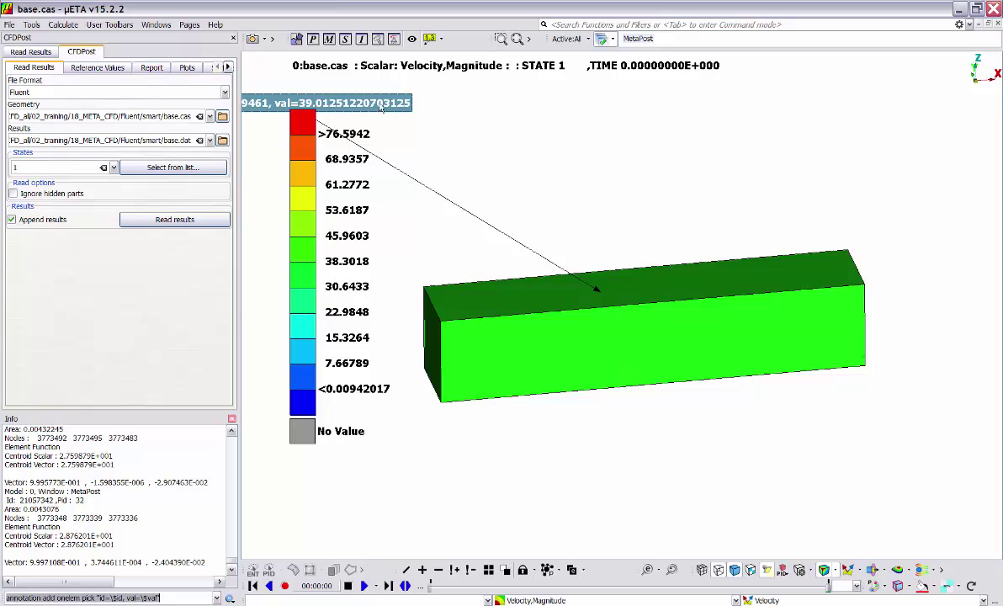
{"action": "left_click_drag", "start_coordinate": [408, 103], "coordinate": [573, 114]}
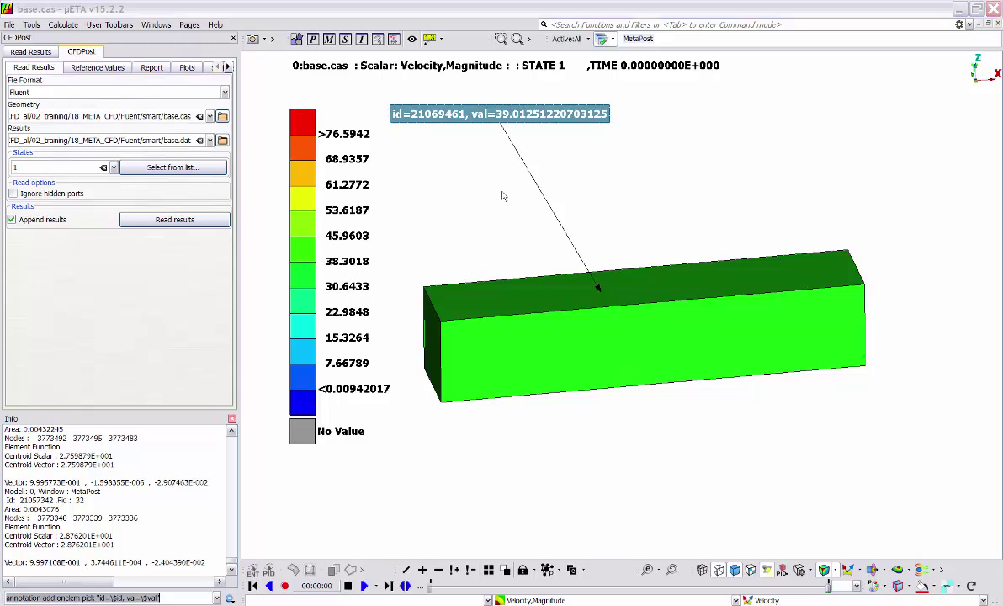
- Delete the tunnel box element annotation from the Annotations list and close the list
{"action": "left_click", "coordinate": [429, 40]}
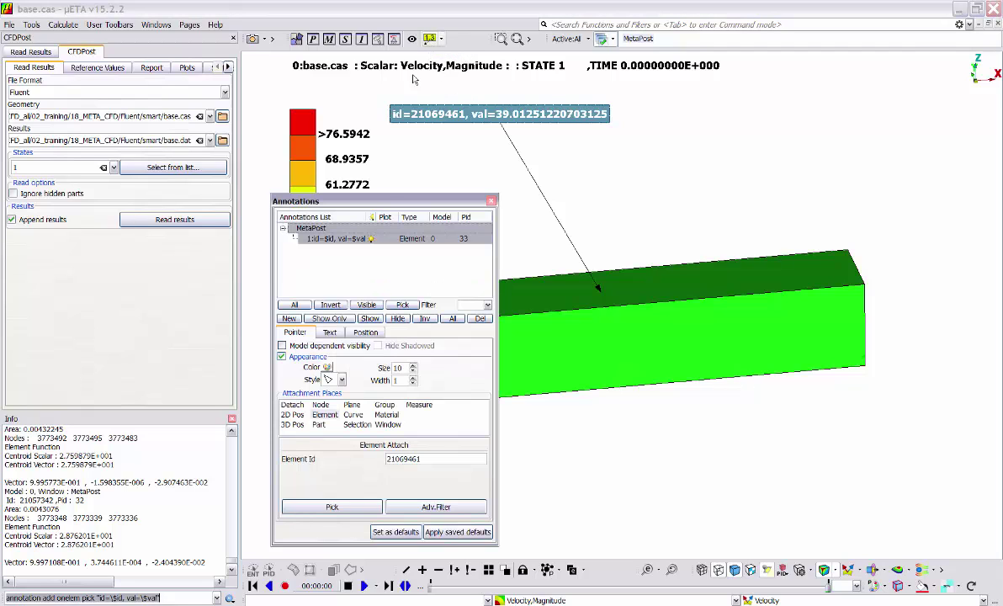
{"action": "mouse_move", "coordinate": [394, 202]}
{"action": "left_mouse_down"}
{"action": "mouse_move", "coordinate": [428, 97]}
{"action": "mouse_move", "coordinate": [456, 103]}
{"action": "left_mouse_up"}
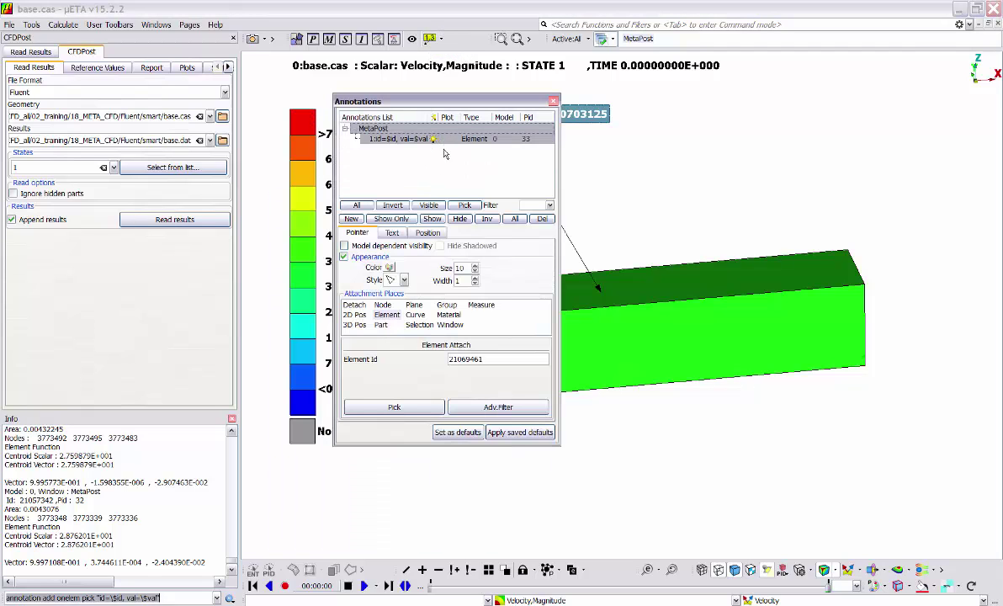
{"action": "left_click", "coordinate": [404, 162]}
{"action": "left_click", "coordinate": [399, 141]}
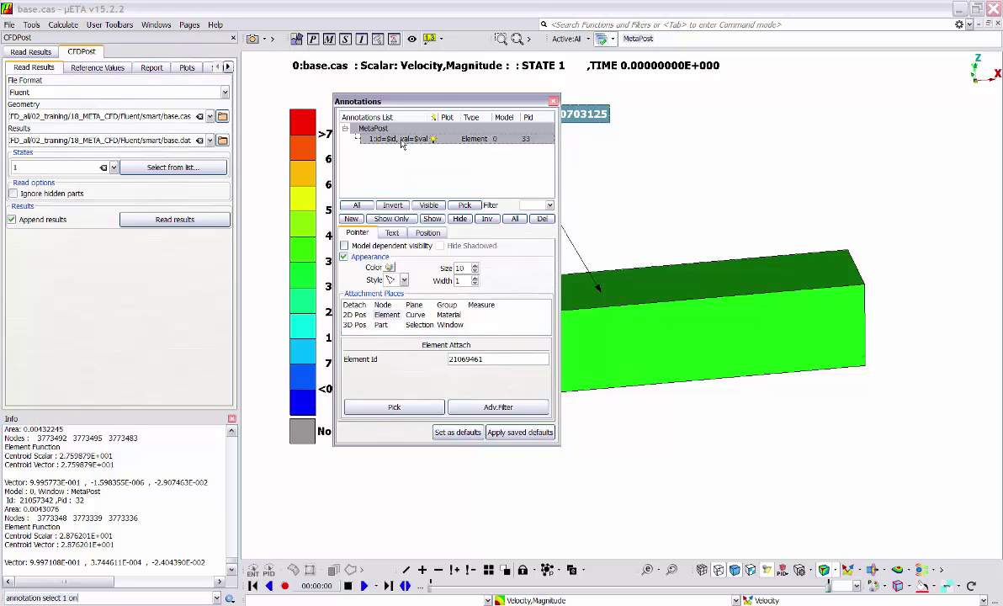
{"action": "right_click", "coordinate": [401, 145]}
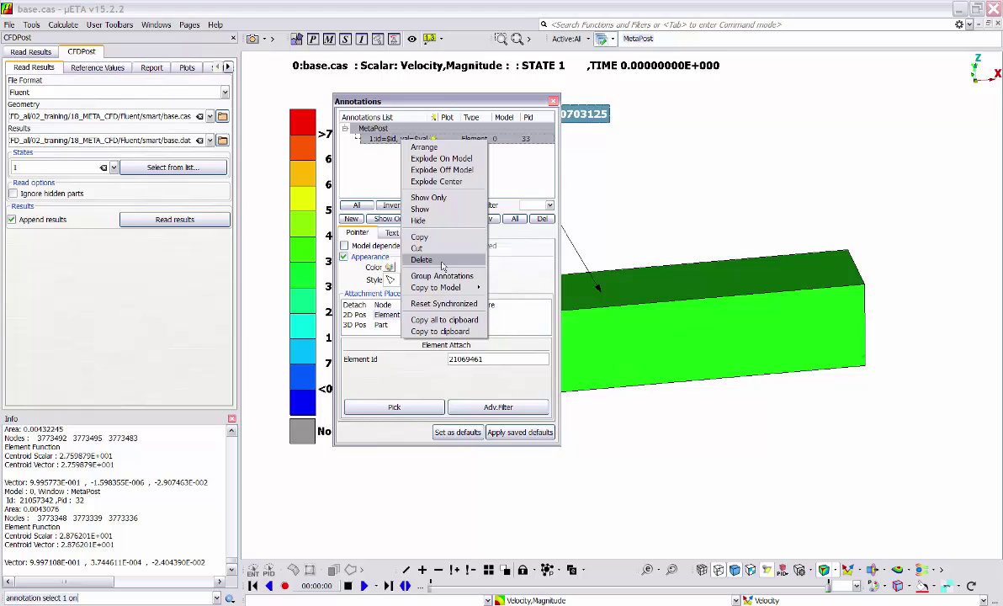
{"action": "left_click", "coordinate": [445, 243]}
{"action": "left_click", "coordinate": [553, 101]}
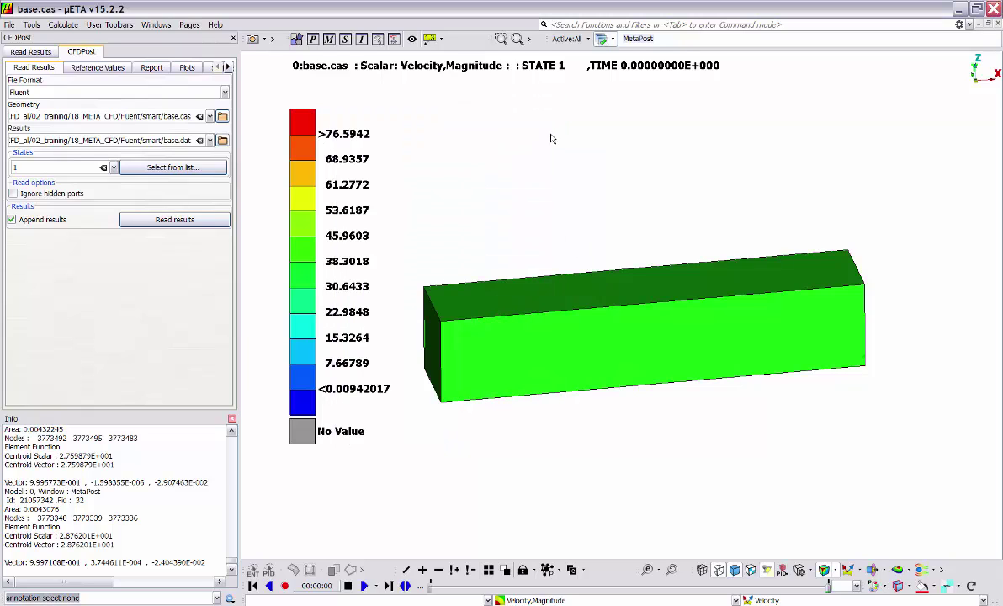
- Identify the minimum and maximum velocity among the visible elements
{"action": "left_click", "coordinate": [658, 570]}
{"action": "mouse_move", "coordinate": [671, 497]}
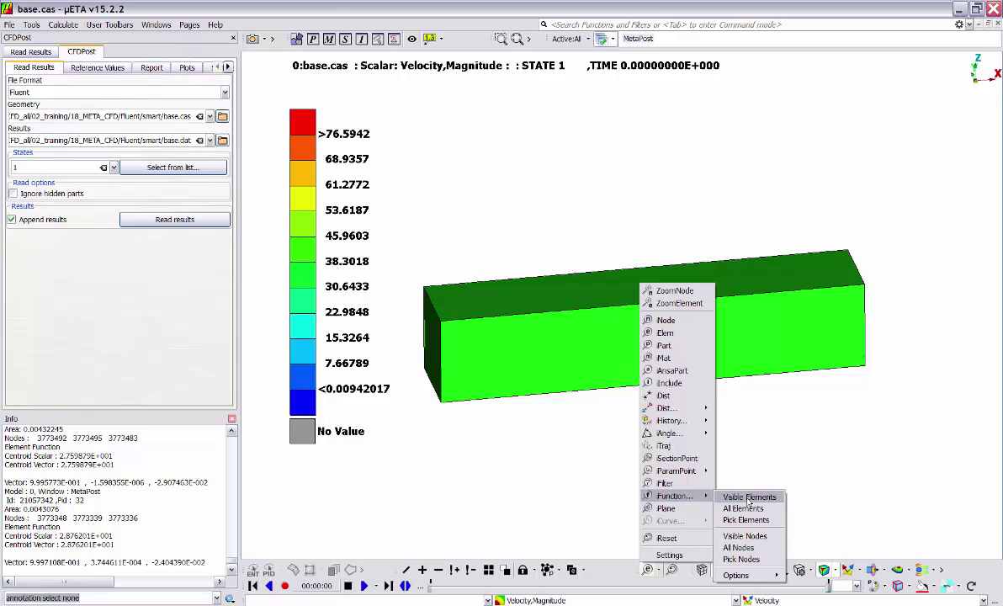
{"action": "left_click", "coordinate": [749, 498]}
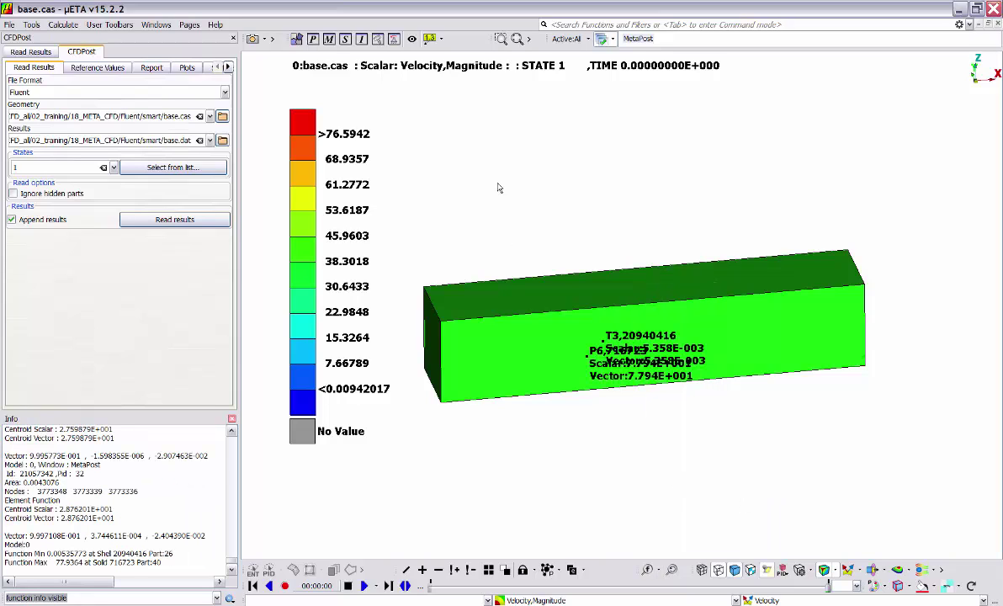
- Create annotations on the identified minimum and maximum elements and place their labels side by side above the tunnel box
{"action": "left_click", "coordinate": [443, 41]}
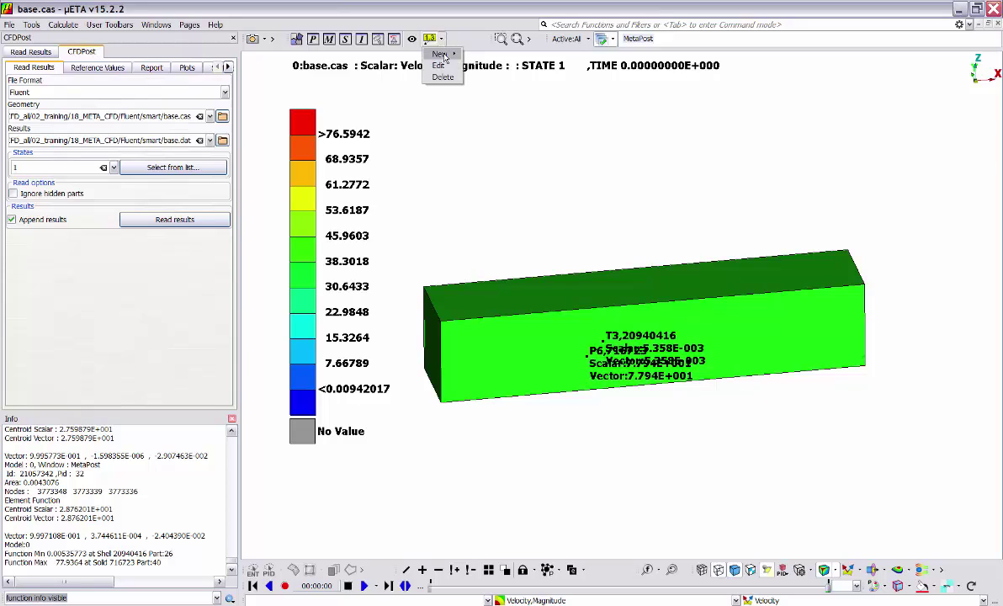
{"action": "mouse_move", "coordinate": [445, 56]}
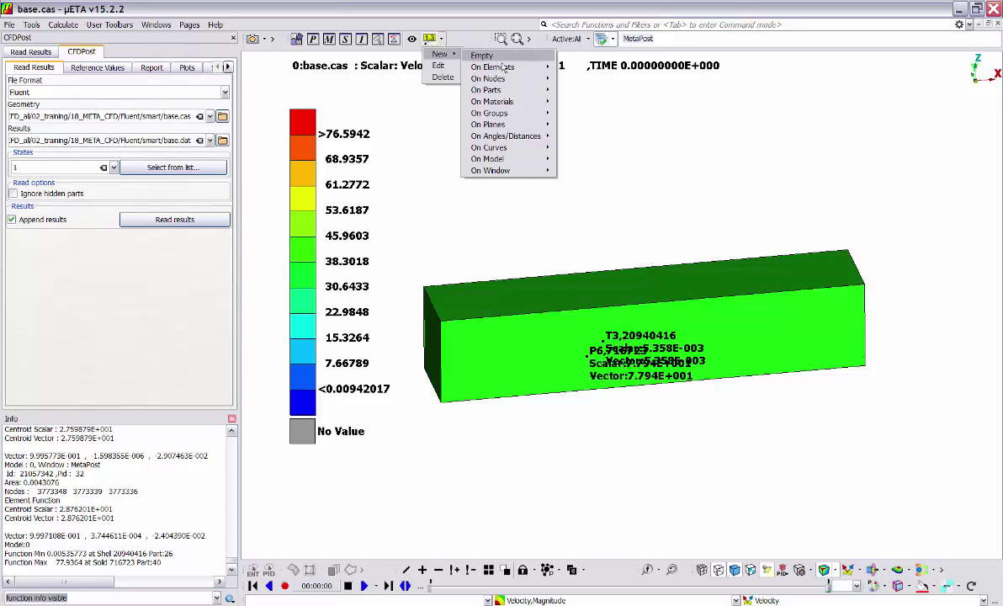
{"action": "mouse_move", "coordinate": [505, 73]}
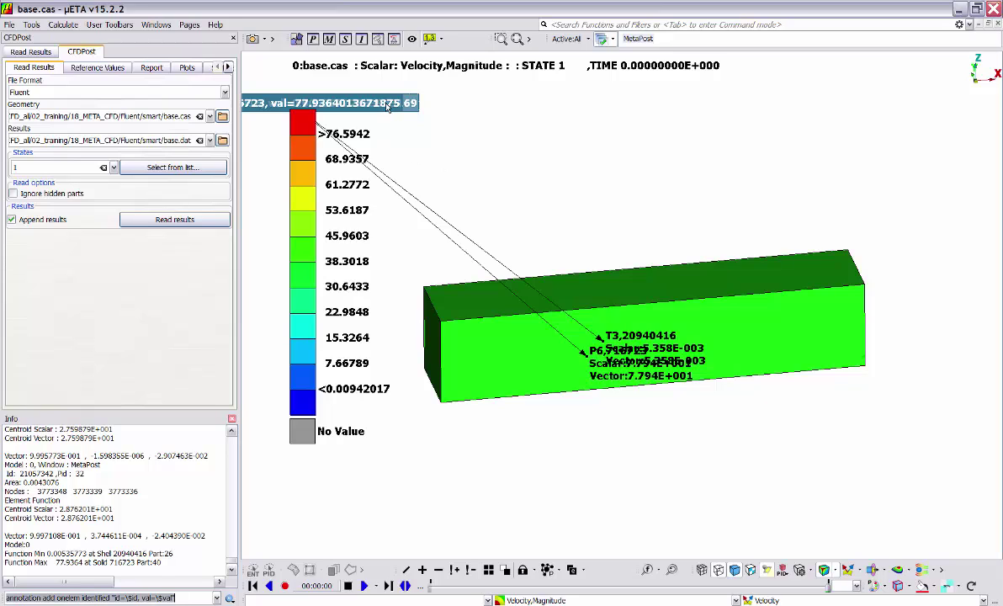
{"action": "mouse_move", "coordinate": [412, 103]}
{"action": "left_mouse_down"}
{"action": "mouse_move", "coordinate": [468, 116]}
{"action": "mouse_move", "coordinate": [641, 107]}
{"action": "left_mouse_up"}
{"action": "mouse_move", "coordinate": [337, 101]}
{"action": "left_mouse_down"}
{"action": "mouse_move", "coordinate": [435, 160]}
{"action": "mouse_move", "coordinate": [608, 121]}
{"action": "mouse_move", "coordinate": [517, 164]}
{"action": "left_mouse_up"}
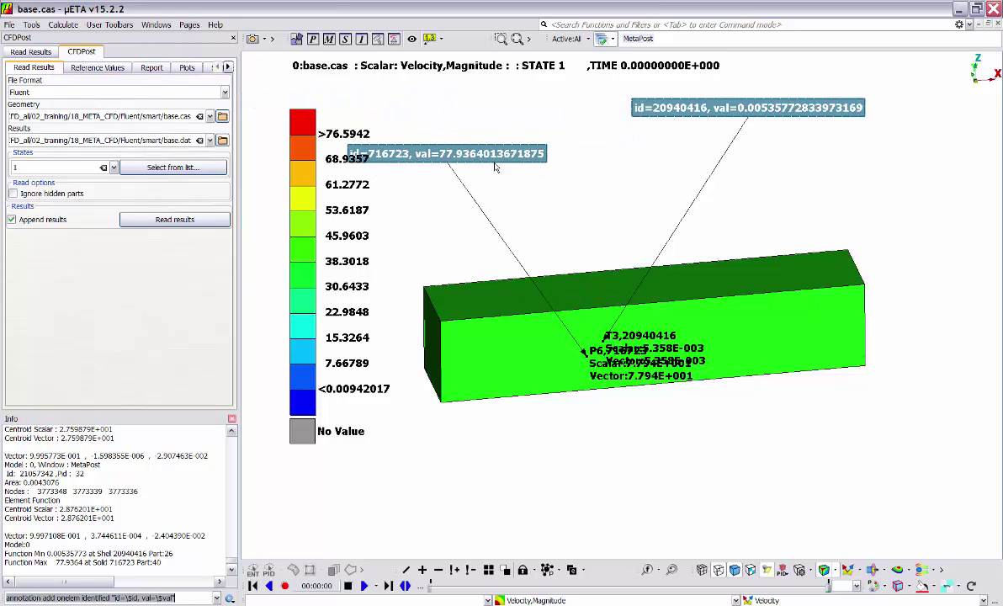
{"action": "left_click_drag", "start_coordinate": [497, 166], "coordinate": [541, 152]}
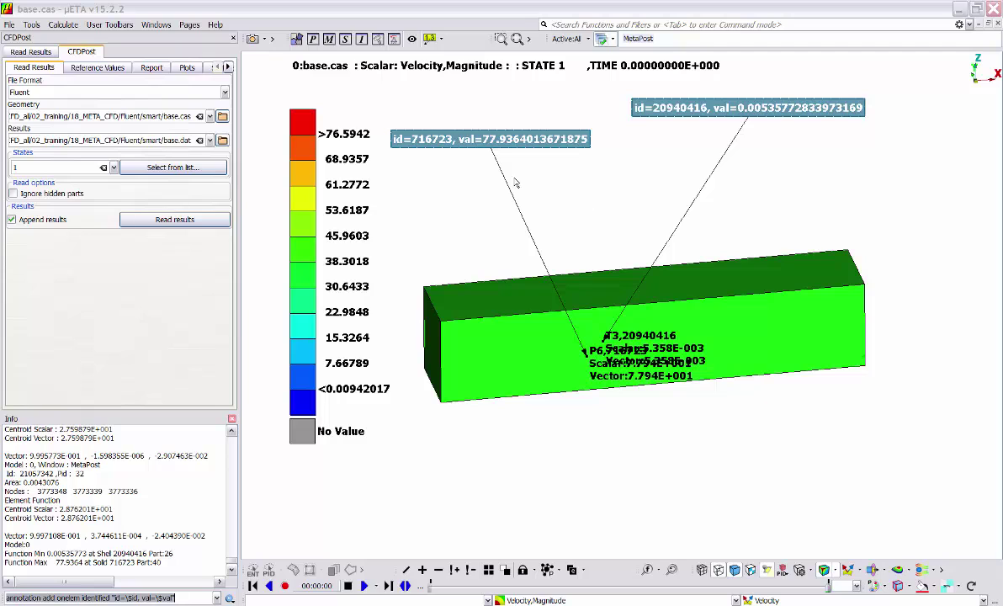
{"action": "mouse_move", "coordinate": [510, 143]}
{"action": "left_mouse_down"}
{"action": "mouse_move", "coordinate": [507, 171]}
{"action": "mouse_move", "coordinate": [450, 234]}
{"action": "mouse_move", "coordinate": [514, 169]}
{"action": "mouse_move", "coordinate": [488, 126]}
{"action": "left_mouse_up"}
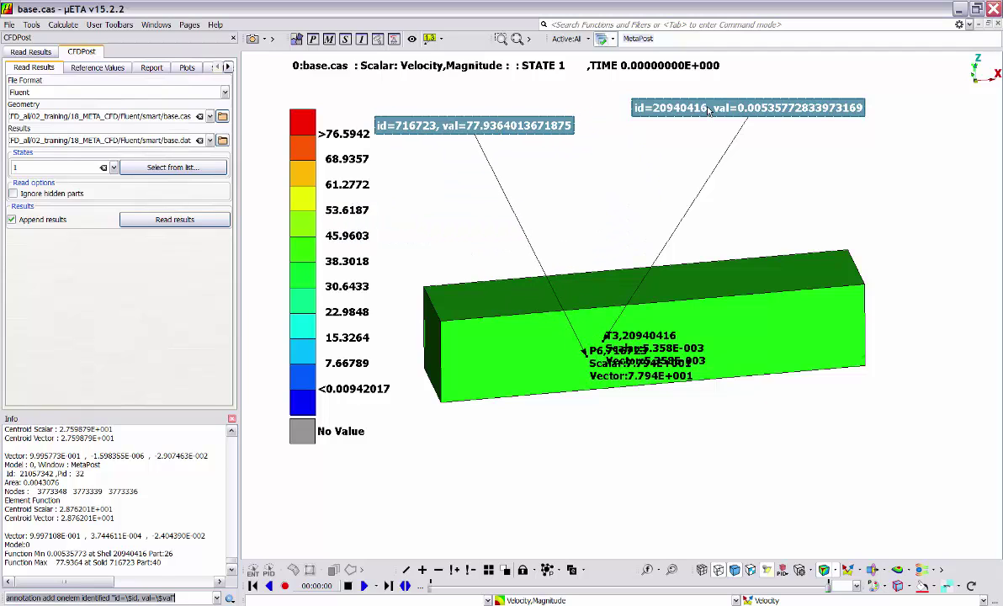
{"action": "mouse_move", "coordinate": [709, 111]}
{"action": "left_mouse_down"}
{"action": "mouse_move", "coordinate": [724, 211]}
{"action": "mouse_move", "coordinate": [718, 122]}
{"action": "mouse_move", "coordinate": [688, 128]}
{"action": "left_mouse_up"}
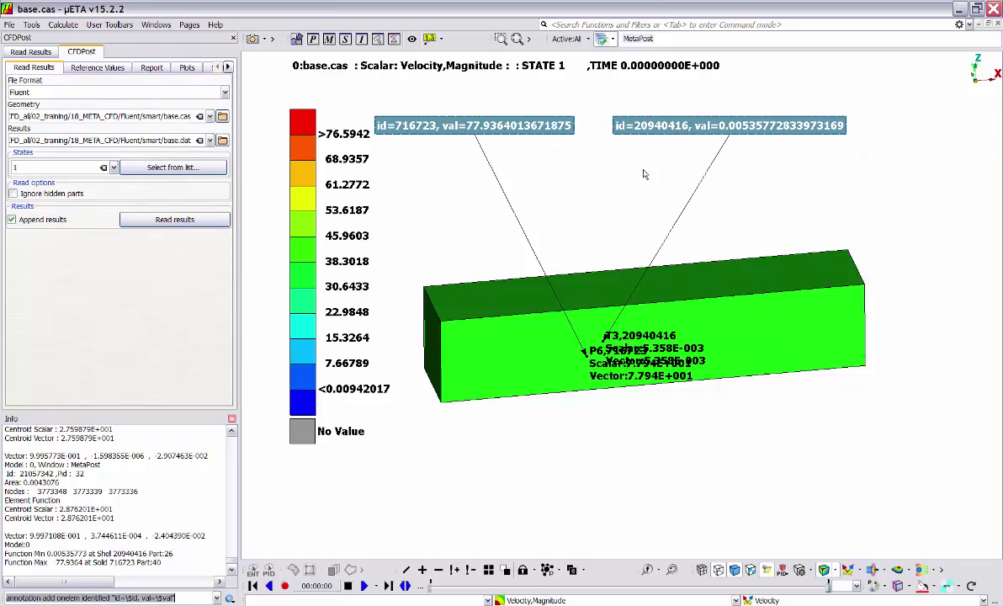
- Open the Annotations list, select the minimum-velocity element's annotation, and move the window clear of both labels
{"action": "left_click", "coordinate": [430, 39]}
{"action": "left_click_drag", "start_coordinate": [477, 102], "coordinate": [496, 95]}
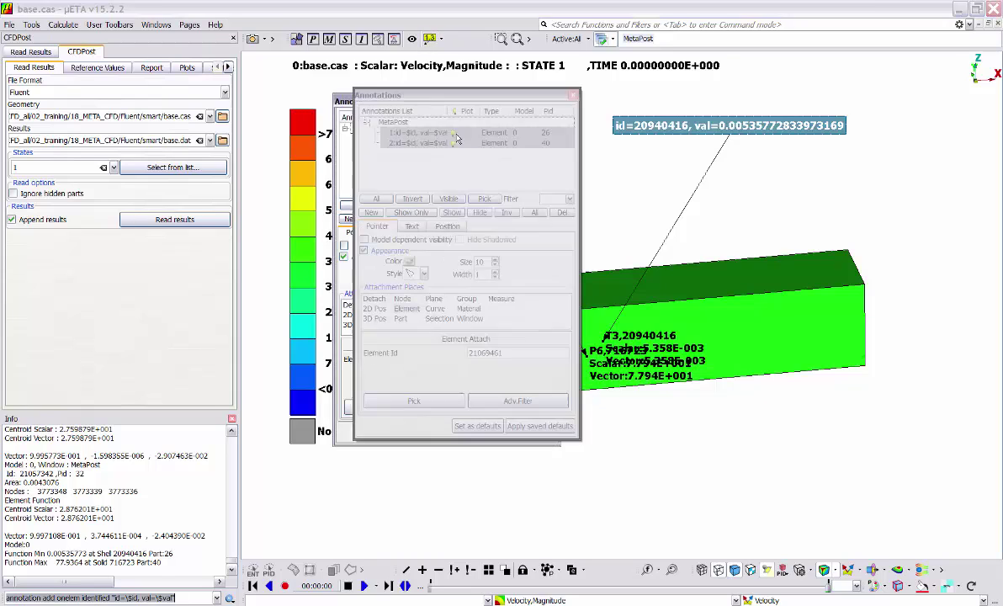
{"action": "left_click", "coordinate": [390, 133]}
{"action": "left_click", "coordinate": [418, 144]}
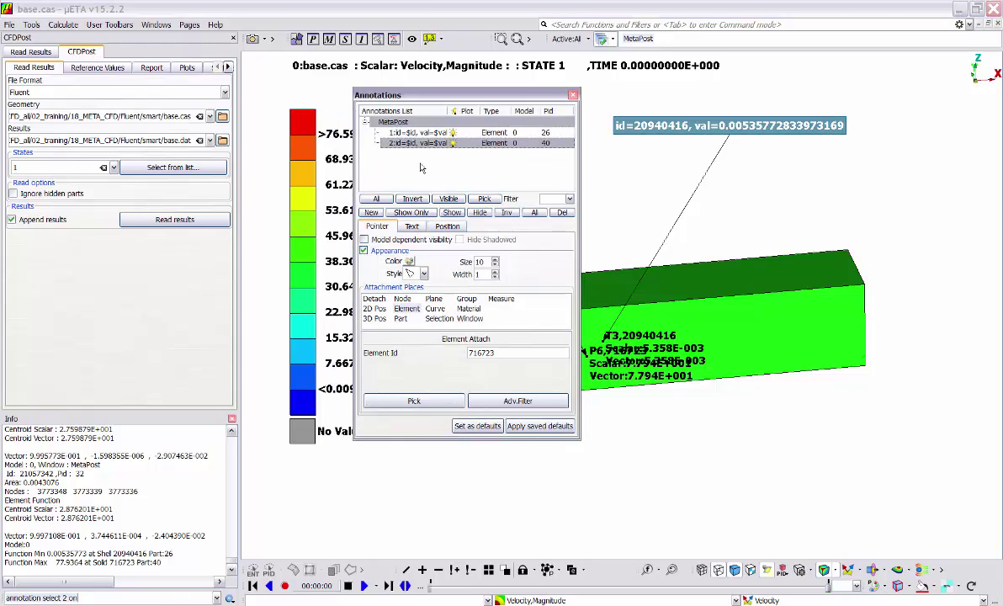
{"action": "left_click", "coordinate": [420, 164]}
{"action": "left_click", "coordinate": [423, 134]}
{"action": "left_click_drag", "start_coordinate": [449, 99], "coordinate": [231, 124]}
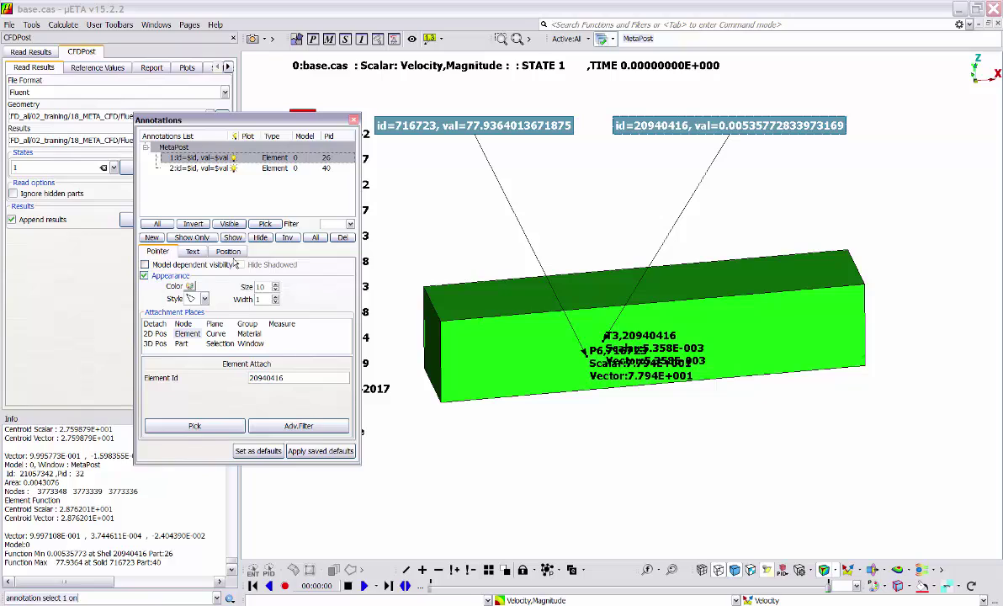
- Set the minimum-velocity annotation's pointer style to box and its pointer size to 17
{"action": "left_click", "coordinate": [204, 300]}
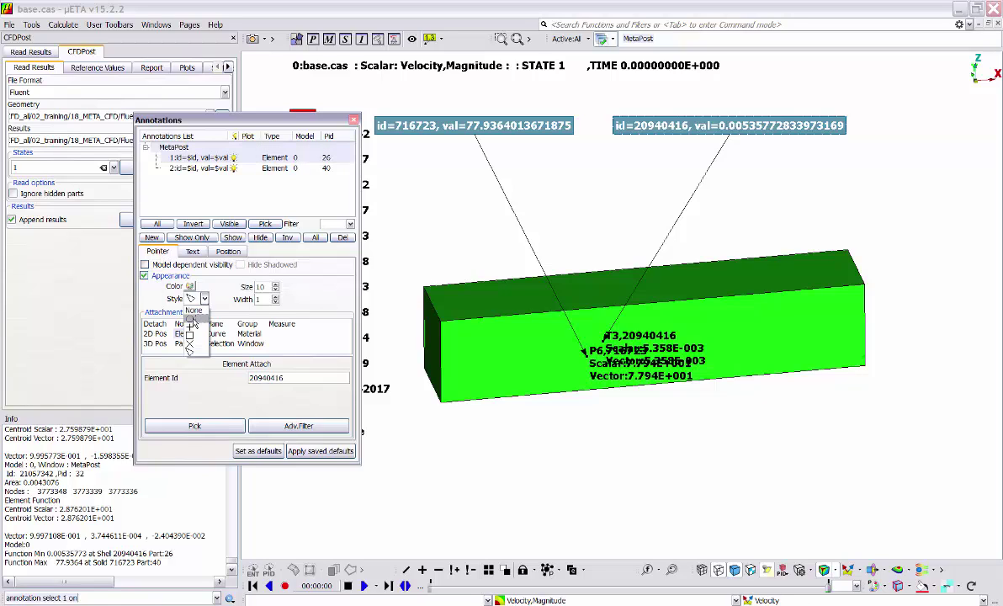
{"action": "left_click", "coordinate": [192, 320]}
{"action": "left_click", "coordinate": [204, 300]}
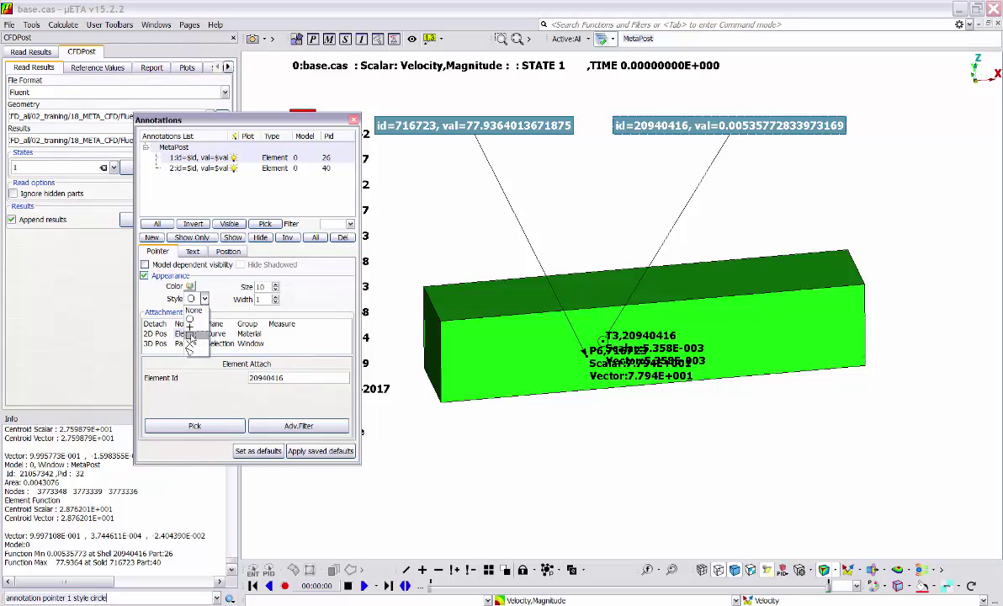
{"action": "left_click", "coordinate": [192, 330]}
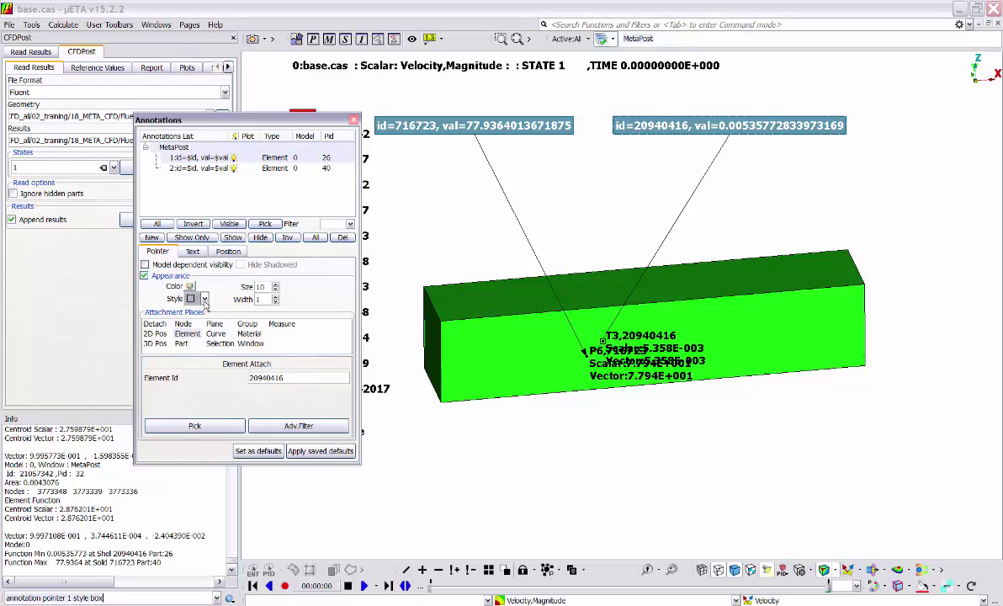
{"action": "double_click", "coordinate": [275, 286]}
{"action": "double_click", "coordinate": [275, 286]}
{"action": "double_click", "coordinate": [275, 286]}
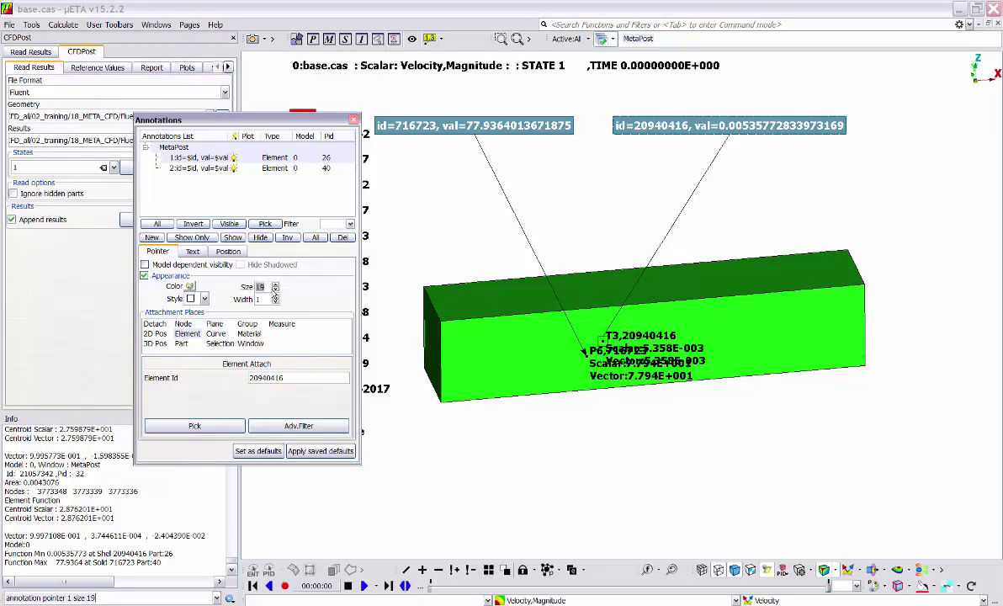
{"action": "left_click", "coordinate": [275, 292]}
- Add the second line "Test text" to the minimum-velocity annotation's label and apply it
{"action": "left_click", "coordinate": [192, 252]}
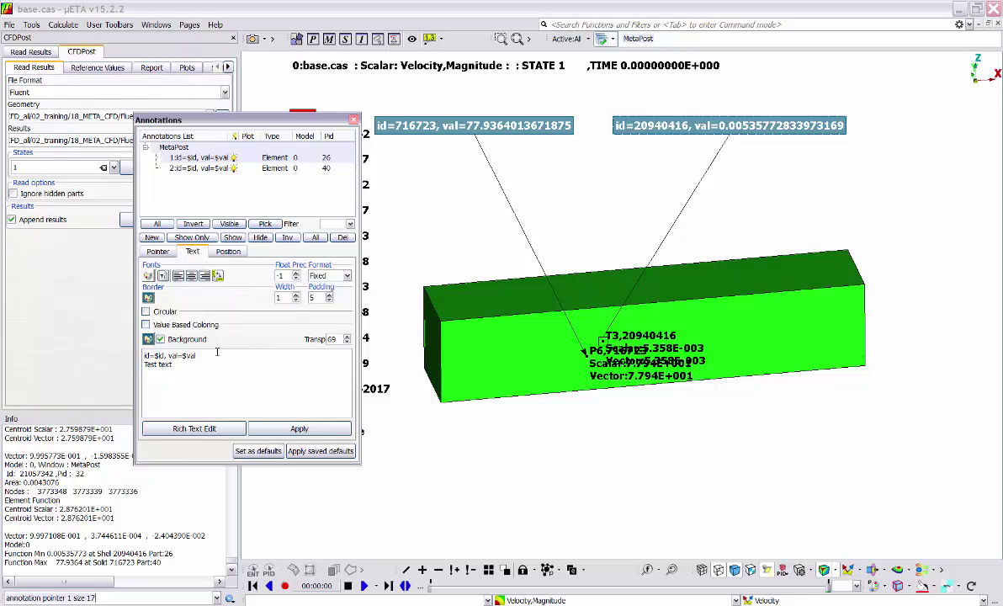
{"action": "left_click", "coordinate": [300, 428]}
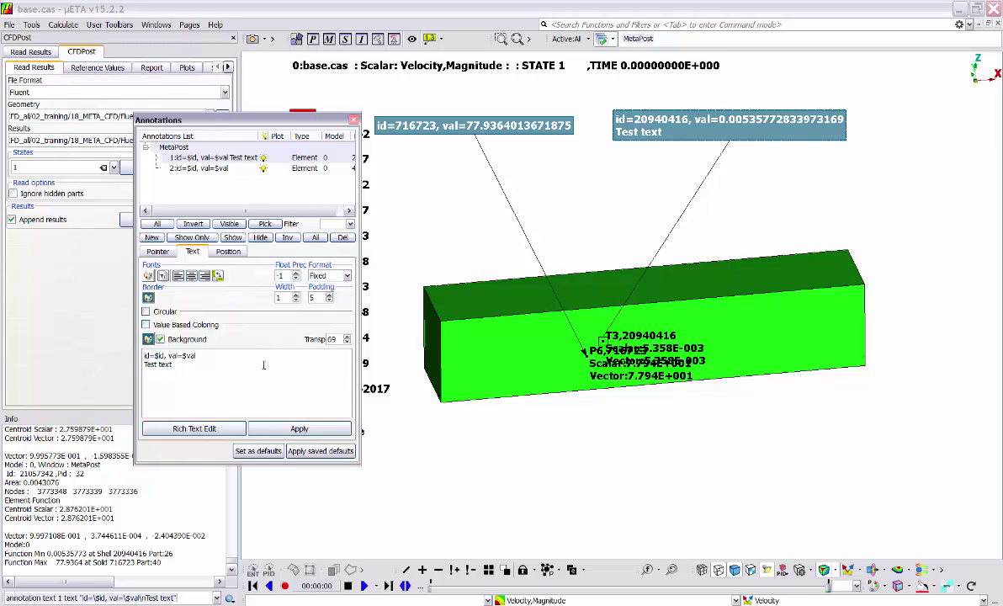
- Try the right, centre and vertical text layouts on the minimum-velocity label, returning it to left-aligned horizontal text
{"action": "left_click", "coordinate": [178, 275]}
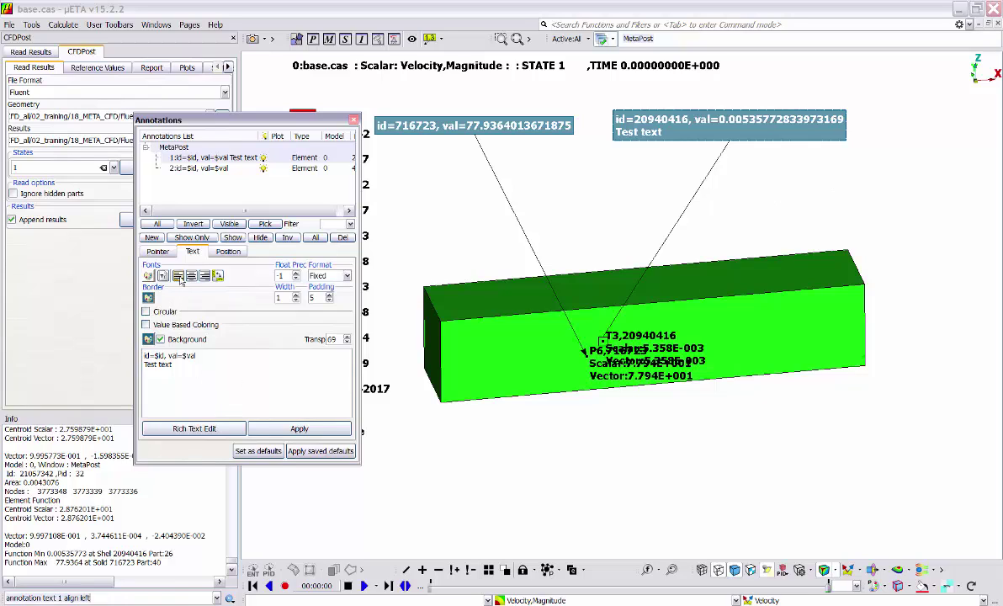
{"action": "left_click", "coordinate": [205, 275]}
{"action": "left_click", "coordinate": [191, 276]}
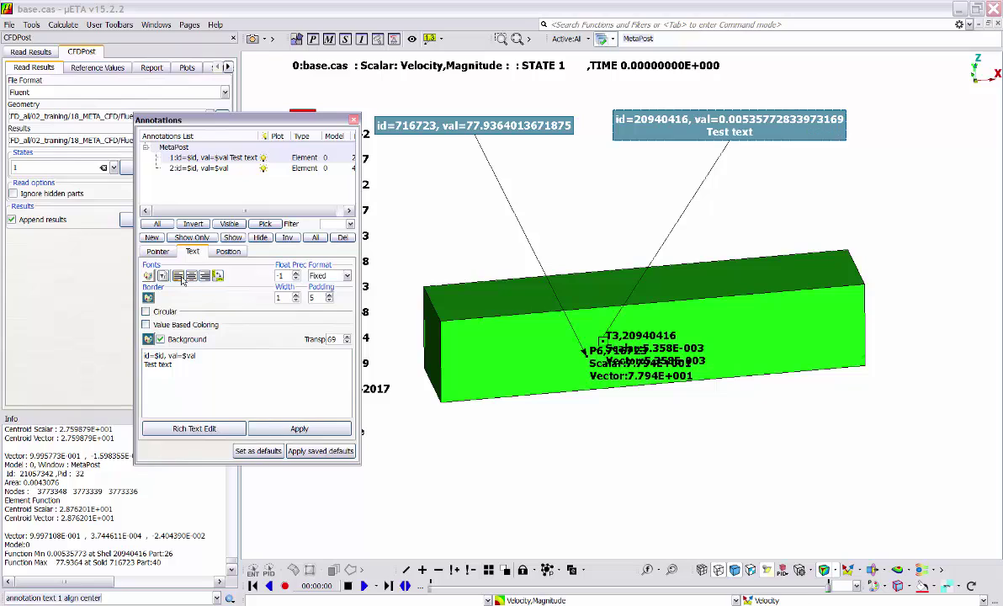
{"action": "left_click", "coordinate": [177, 276]}
{"action": "left_click", "coordinate": [216, 277]}
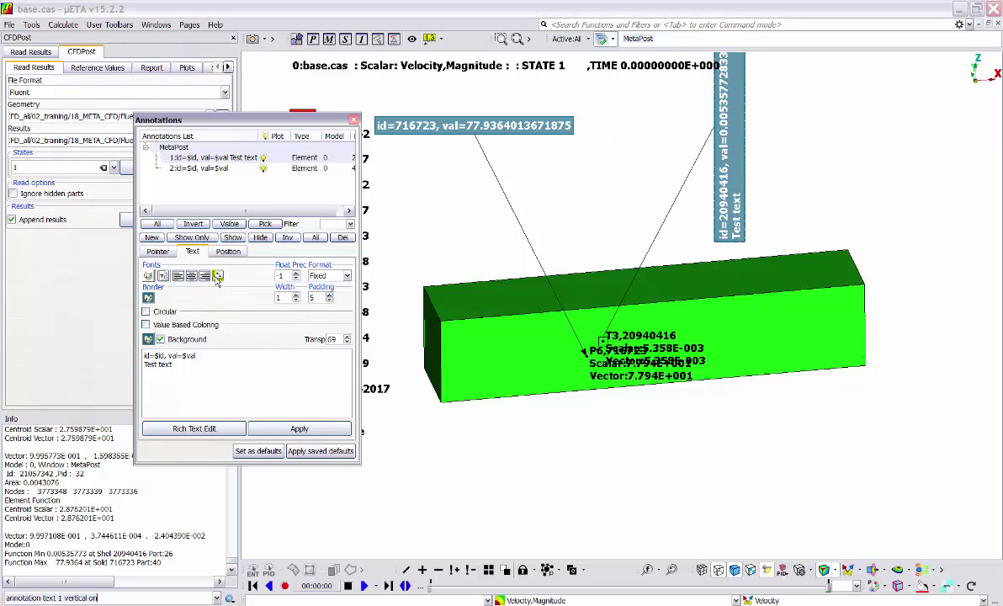
{"action": "left_click", "coordinate": [216, 277]}
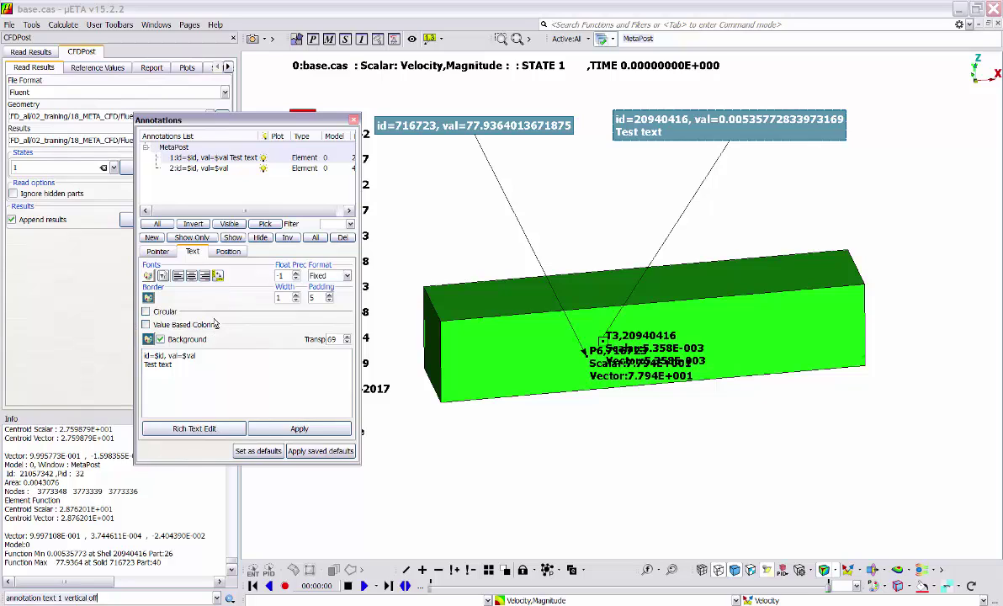
- Give the minimum-velocity label a light blue background from the color palettes and set its float precision to 3
{"action": "left_click", "coordinate": [148, 339]}
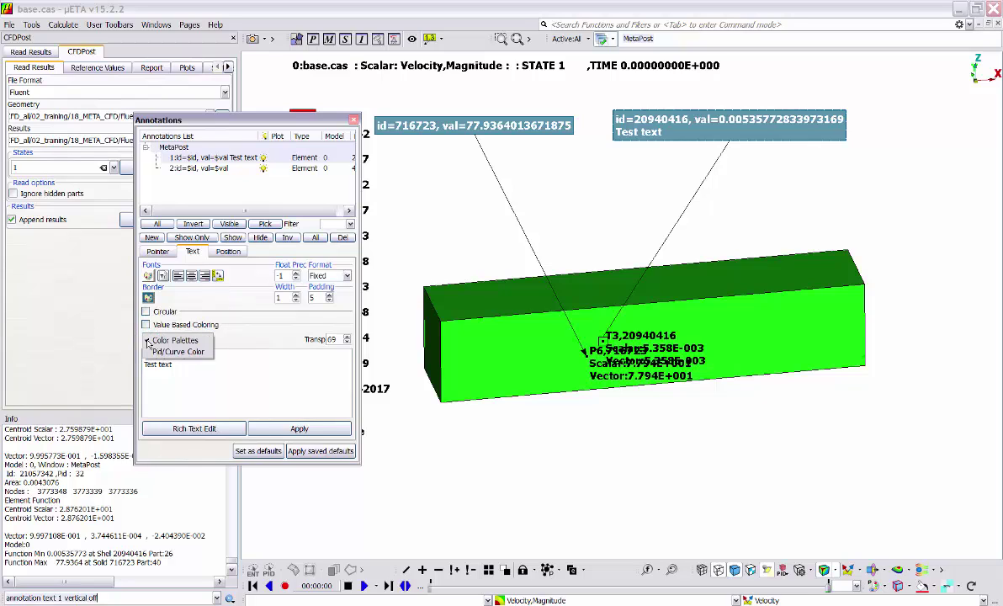
{"action": "left_click", "coordinate": [168, 339]}
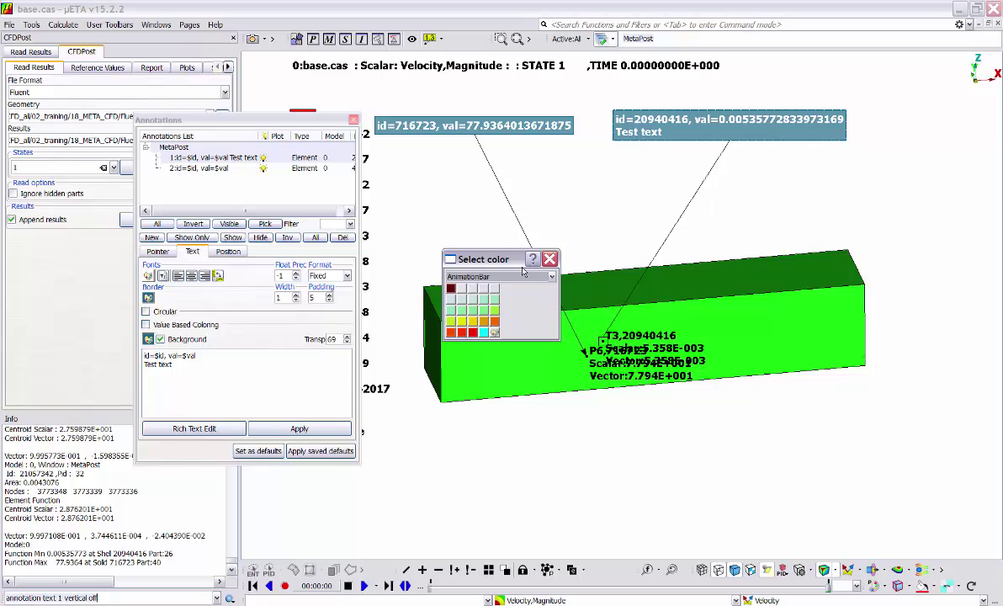
{"action": "left_click", "coordinate": [481, 297]}
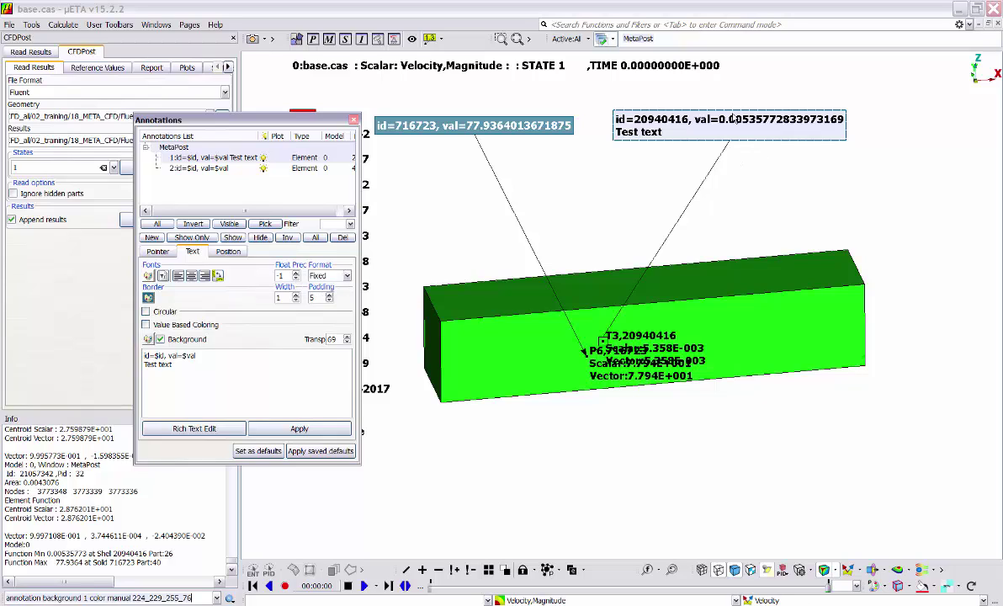
{"action": "left_click", "coordinate": [296, 273]}
{"action": "left_click", "coordinate": [297, 273]}
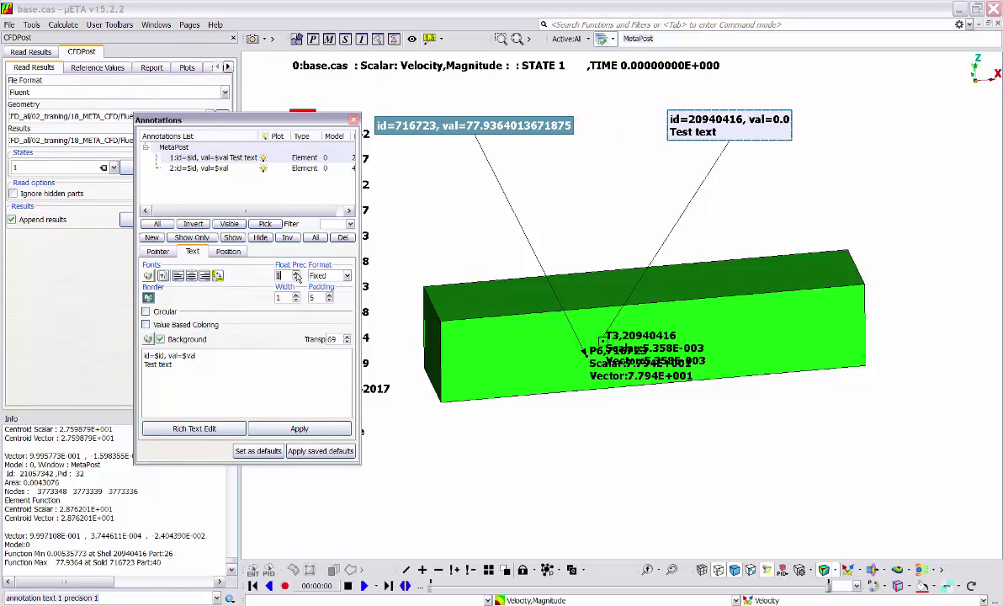
{"action": "left_click", "coordinate": [296, 274]}
{"action": "left_click", "coordinate": [296, 273]}
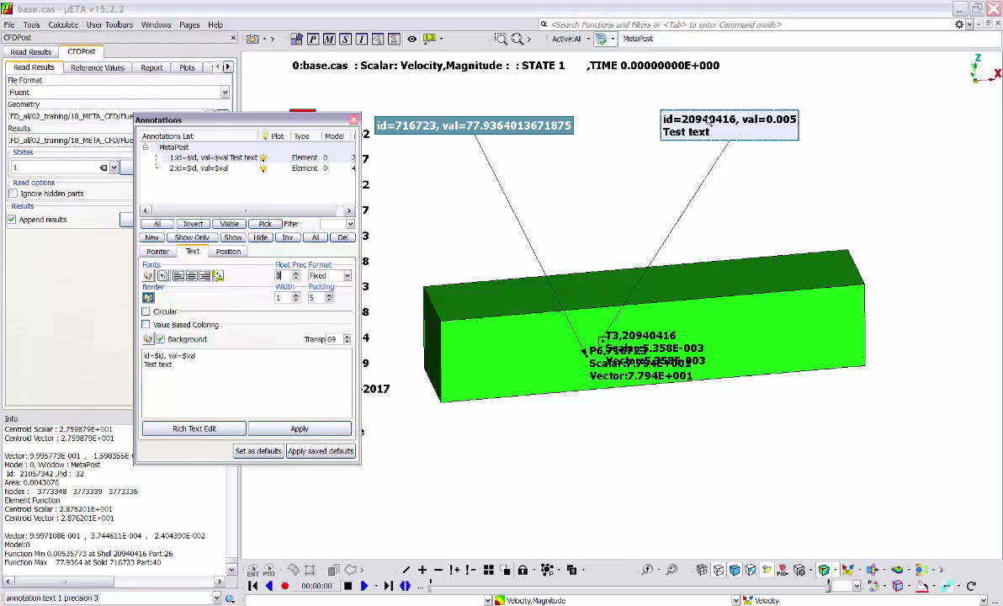
- Make the minimum-velocity label follow its pointer instead of staying at a fixed screen position
{"action": "left_click", "coordinate": [227, 250]}
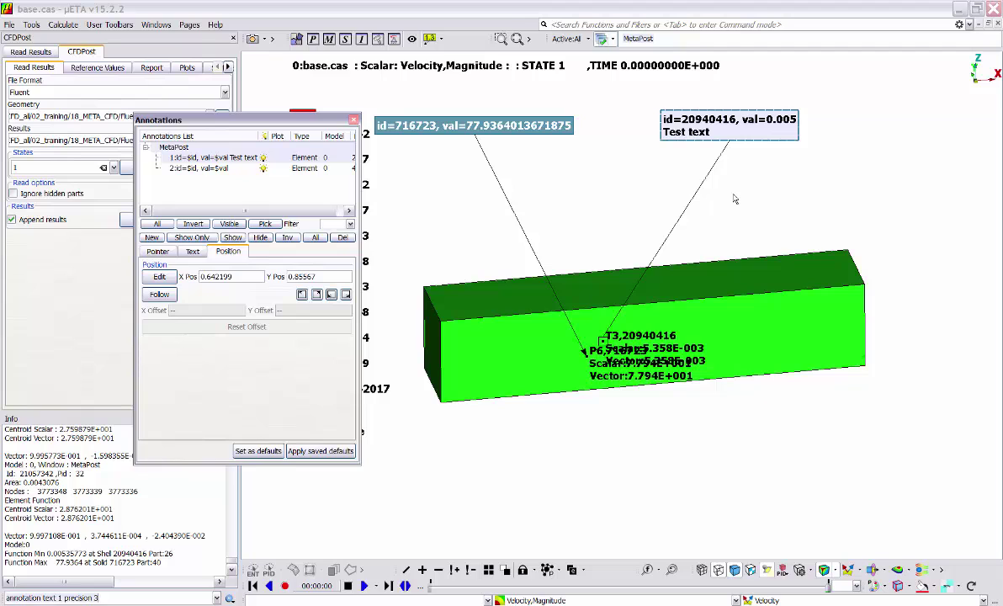
{"action": "left_click", "coordinate": [580, 223]}
{"action": "scroll", "coordinate": [591, 219], "scroll_direction": "down", "scroll_amount": 2}
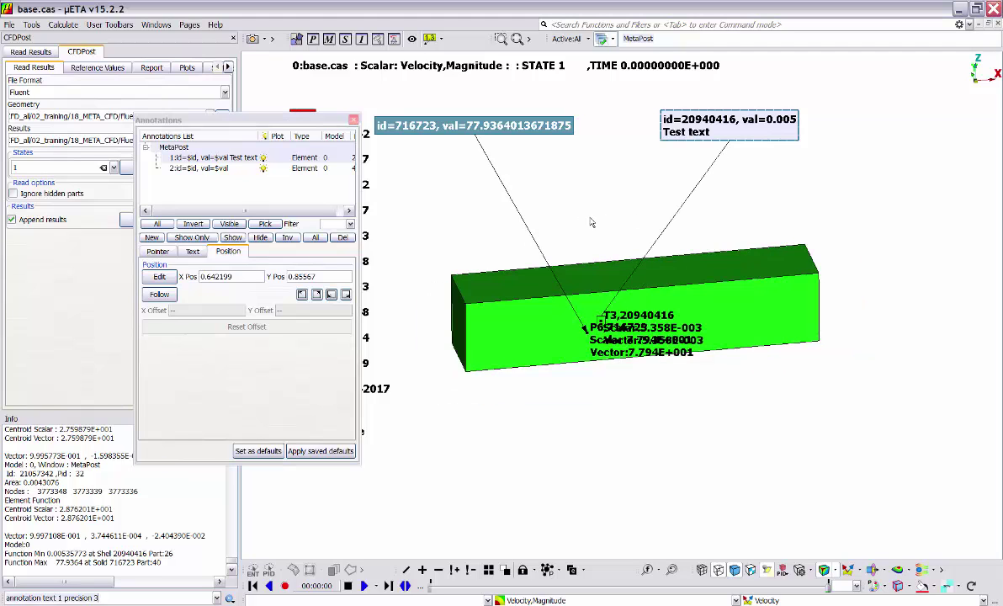
{"action": "mouse_move", "coordinate": [590, 211]}
{"action": "middle_mouse_down", "text": "ctrl"}
{"action": "mouse_move", "coordinate": [721, 294]}
{"action": "mouse_move", "coordinate": [617, 330]}
{"action": "mouse_move", "coordinate": [560, 246]}
{"action": "mouse_move", "coordinate": [527, 228]}
{"action": "mouse_move", "coordinate": [633, 214]}
{"action": "middle_mouse_up", "text": "ctrl"}
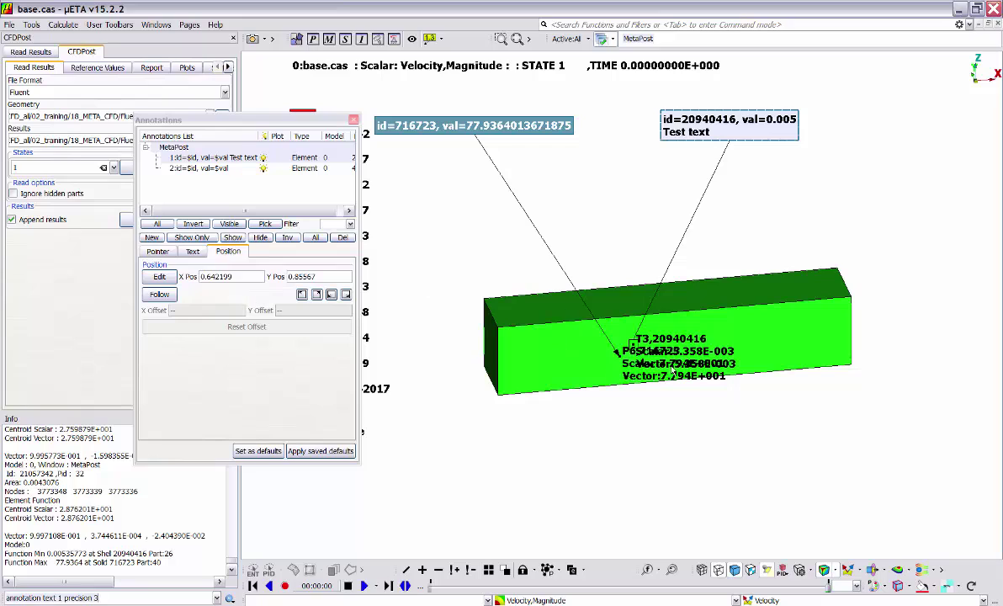
{"action": "left_click", "coordinate": [159, 294]}
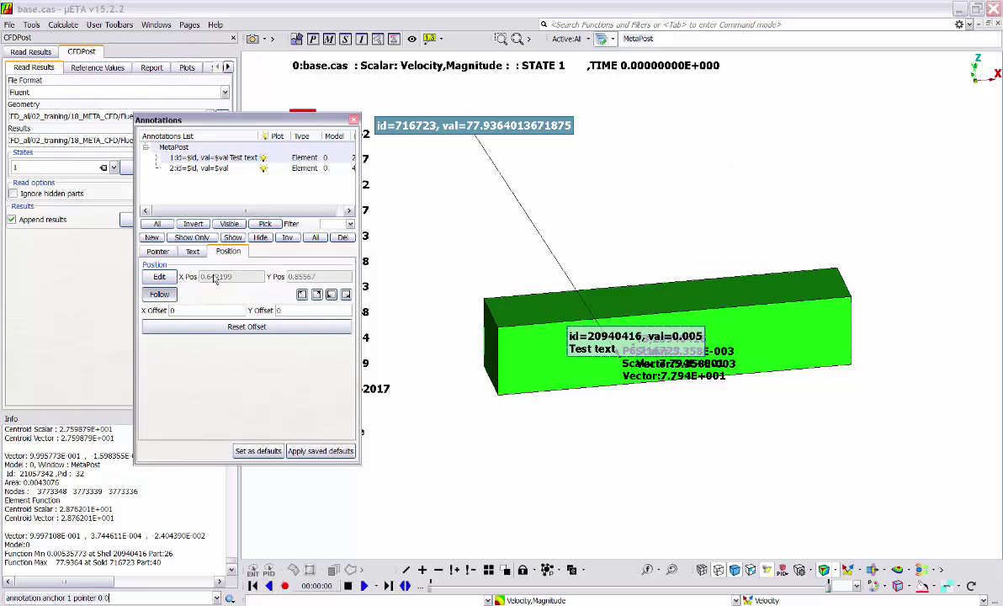
- Select both the minimum and maximum annotations and make their labels follow their pointers
{"action": "left_click", "coordinate": [214, 179]}
{"action": "left_click", "coordinate": [202, 168]}
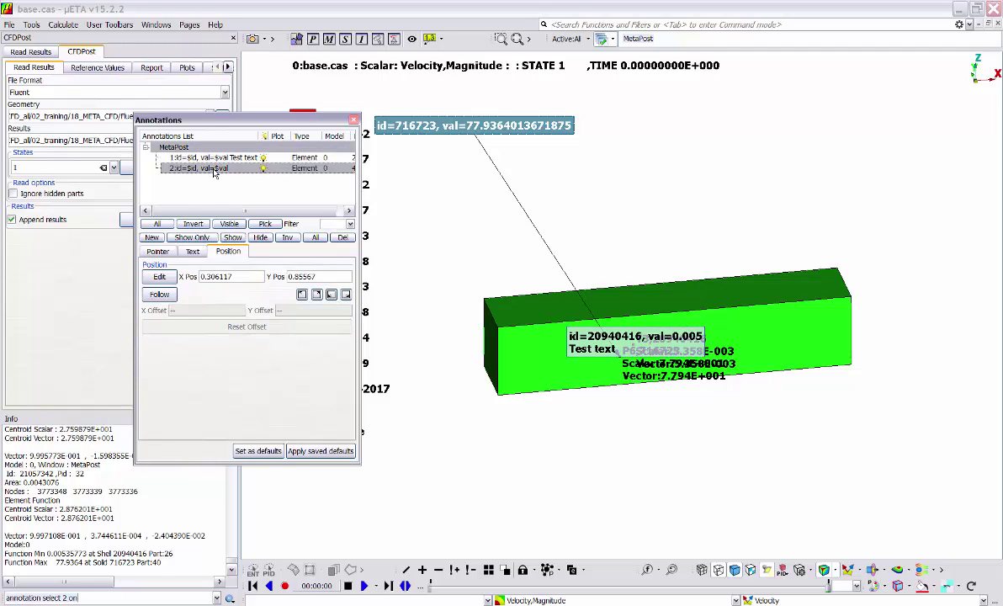
{"action": "left_click", "coordinate": [202, 158], "text": "shift"}
{"action": "left_click", "coordinate": [156, 294]}
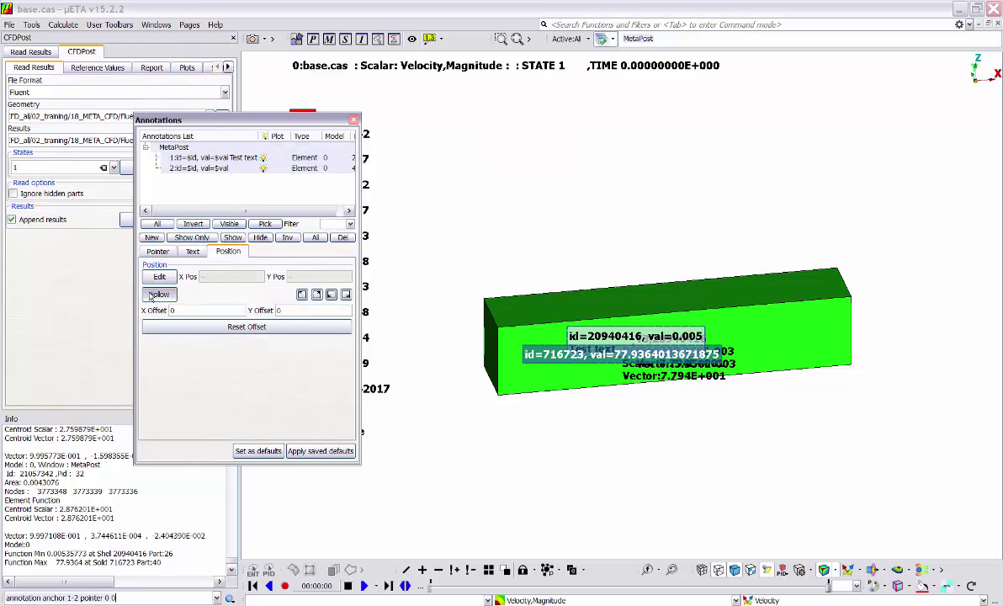
- Set the X offset and Y offset of both following annotation labels to 50
{"action": "scroll", "coordinate": [602, 297], "scroll_direction": "up", "scroll_amount": 3}
{"action": "middle_click_drag", "start_coordinate": [679, 395], "coordinate": [640, 290], "text": "ctrl"}
{"action": "scroll", "coordinate": [640, 290], "scroll_direction": "down", "scroll_amount": 1}
{"action": "scroll", "coordinate": [640, 288], "scroll_direction": "down", "scroll_amount": 2}
{"action": "left_click_drag", "start_coordinate": [639, 288], "coordinate": [486, 302], "text": "ctrl"}
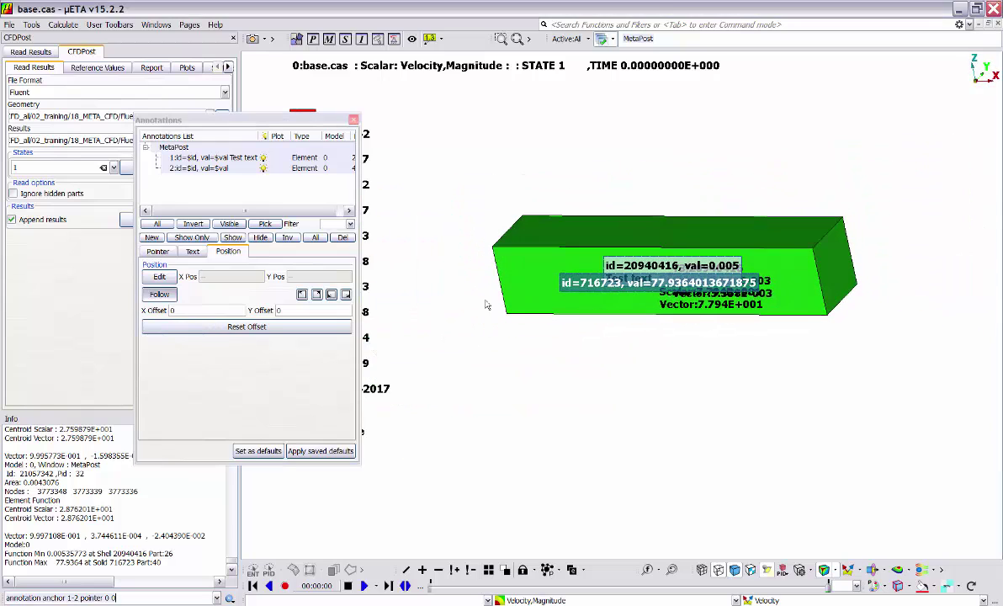
{"action": "mouse_move", "coordinate": [635, 303]}
{"action": "middle_mouse_down", "text": "ctrl"}
{"action": "mouse_move", "coordinate": [465, 199]}
{"action": "mouse_move", "coordinate": [509, 380]}
{"action": "mouse_move", "coordinate": [700, 325]}
{"action": "mouse_move", "coordinate": [662, 309]}
{"action": "middle_mouse_up", "text": "ctrl"}
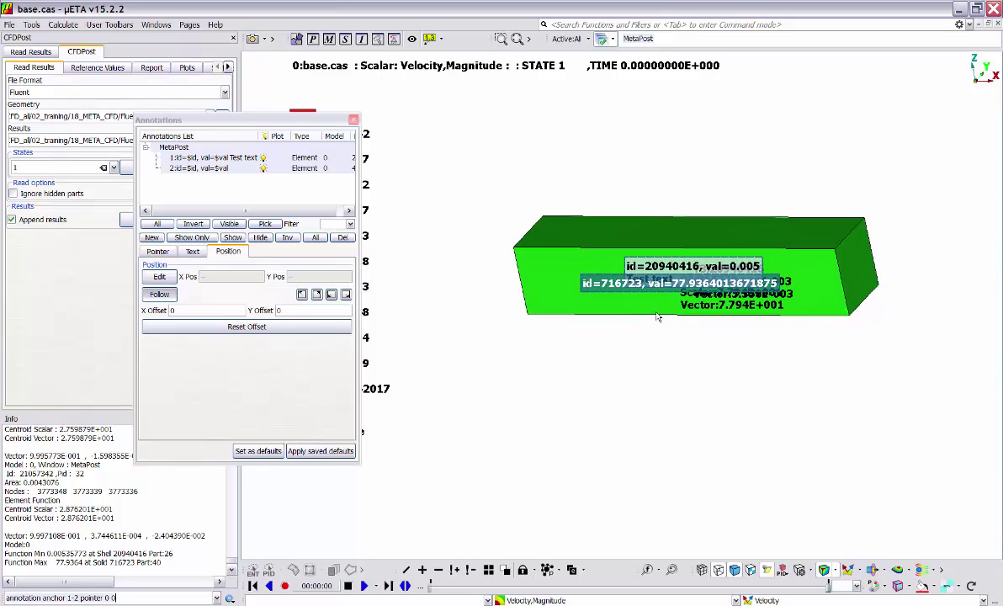
{"action": "left_click", "coordinate": [193, 311]}
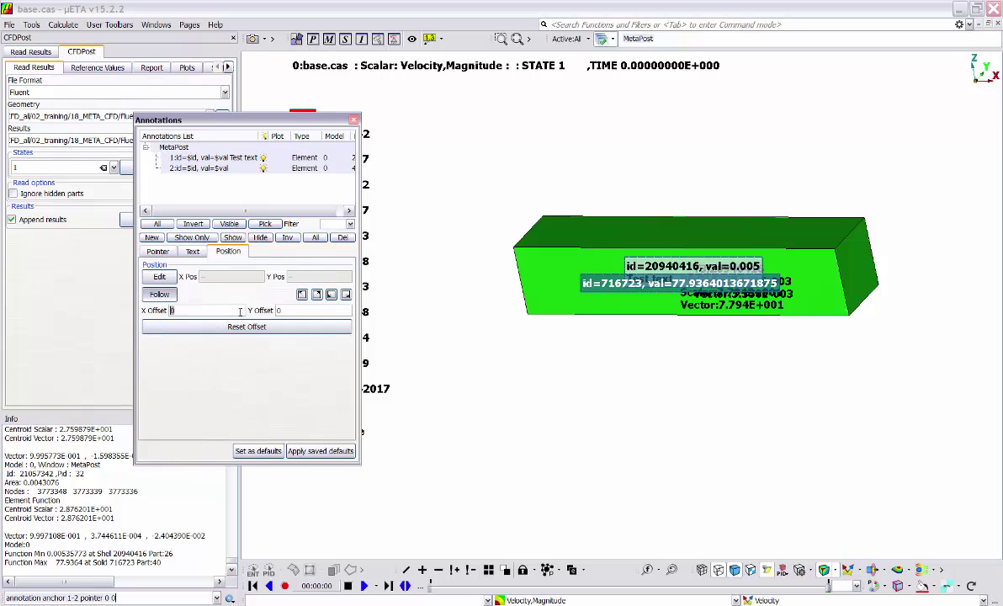
{"action": "type", "text": "50"}
{"action": "key", "text": "Return"}
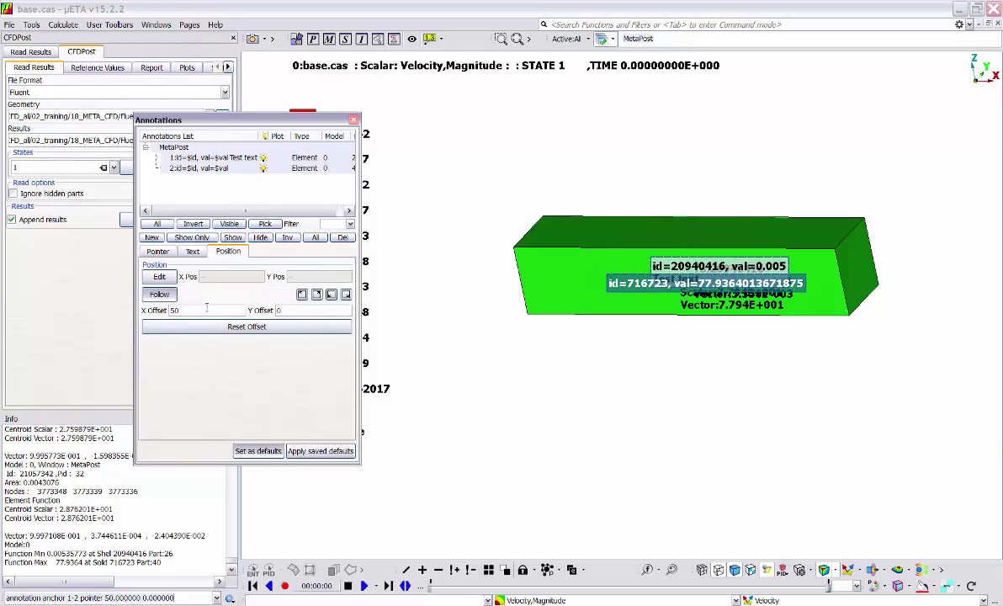
{"action": "left_click", "coordinate": [266, 310]}
{"action": "type", "text": "50"}
{"action": "key", "text": "Return"}
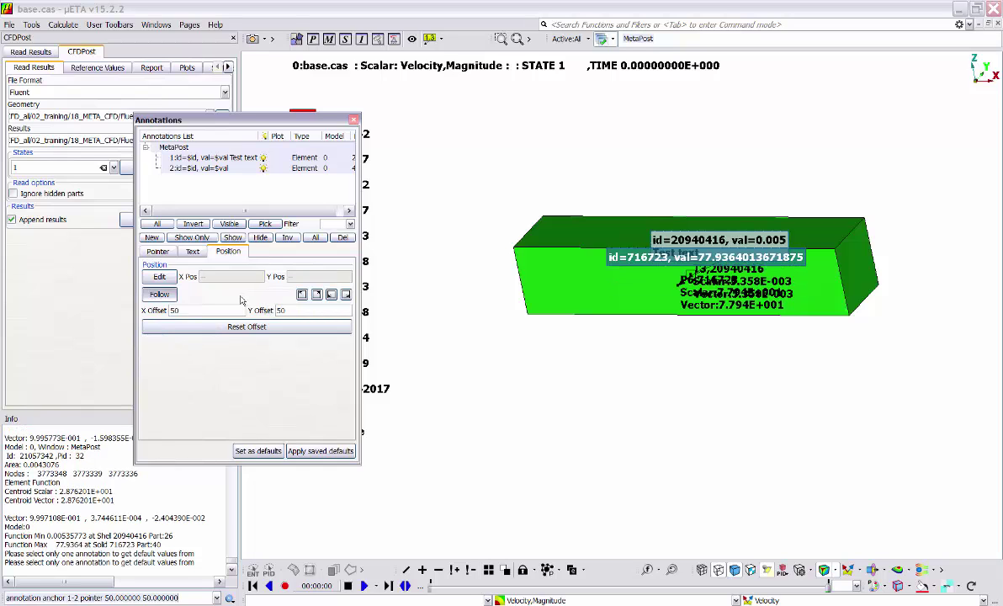
- Reset the X and Y offsets of both annotations and switch off their Follow positioning
{"action": "right_click_drag", "start_coordinate": [632, 237], "coordinate": [673, 315], "text": "ctrl"}
{"action": "middle_click_drag", "start_coordinate": [685, 316], "coordinate": [640, 316], "text": "ctrl"}
{"action": "scroll", "coordinate": [640, 318], "scroll_direction": "down", "scroll_amount": 2}
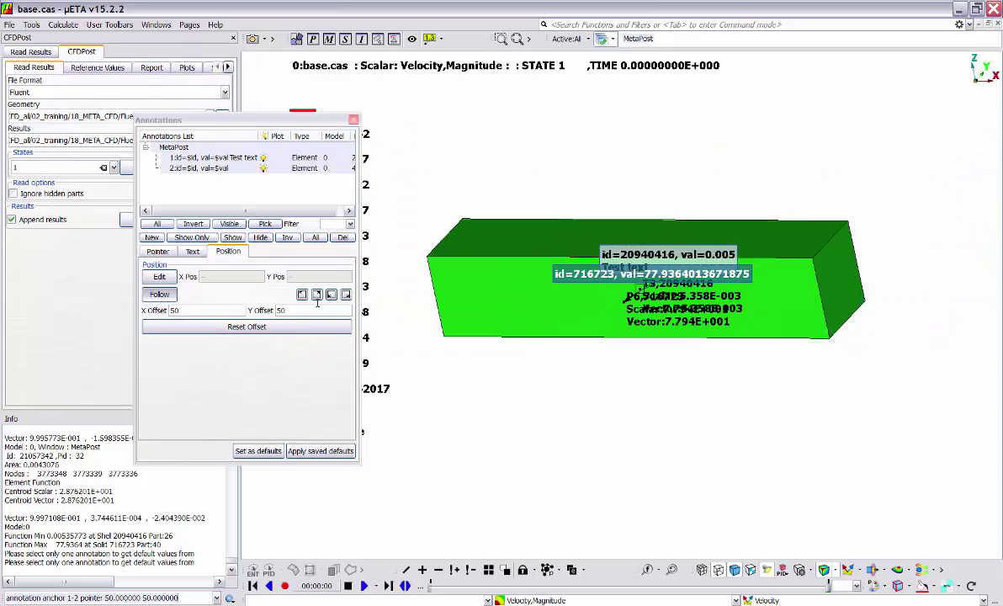
{"action": "left_click", "coordinate": [247, 327]}
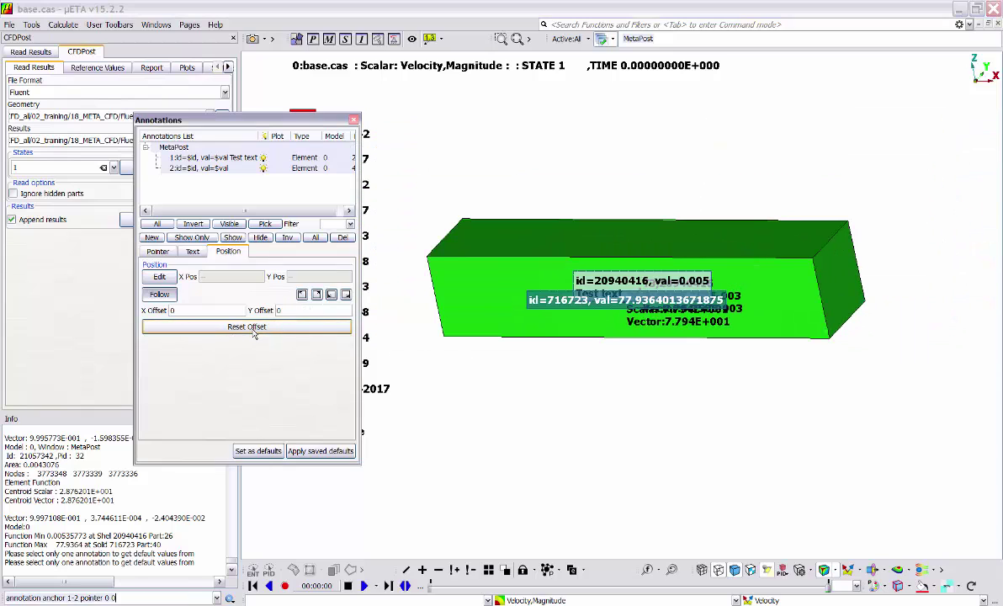
{"action": "left_click", "coordinate": [166, 294]}
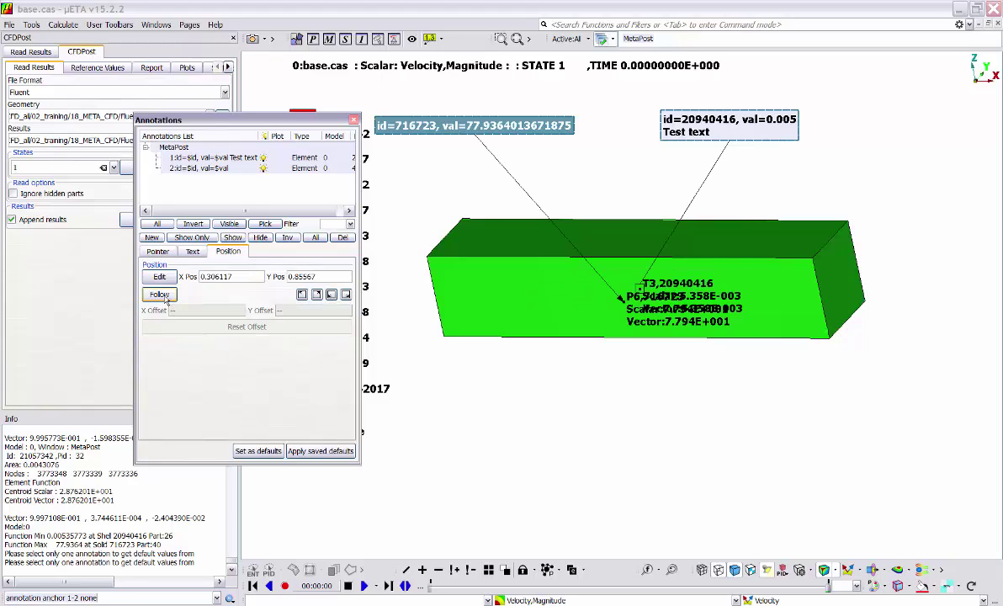
{"action": "scroll", "coordinate": [589, 213], "scroll_direction": "down", "scroll_amount": 3}
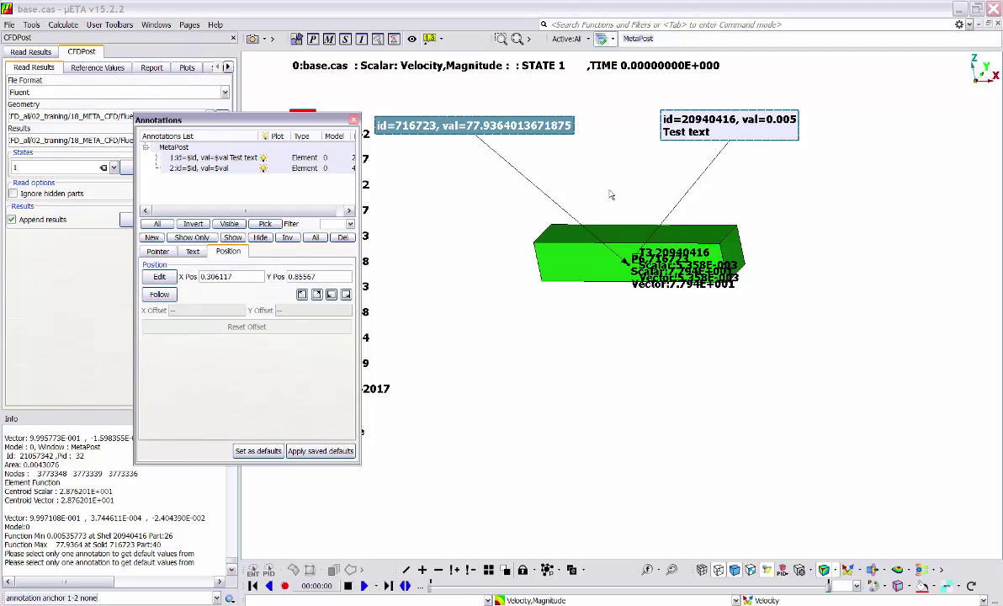
{"action": "mouse_move", "coordinate": [612, 192]}
{"action": "middle_mouse_down", "text": "ctrl"}
{"action": "mouse_move", "coordinate": [512, 228]}
{"action": "mouse_move", "coordinate": [656, 281]}
{"action": "mouse_move", "coordinate": [623, 207]}
{"action": "mouse_move", "coordinate": [599, 235]}
{"action": "middle_mouse_up", "text": "ctrl"}
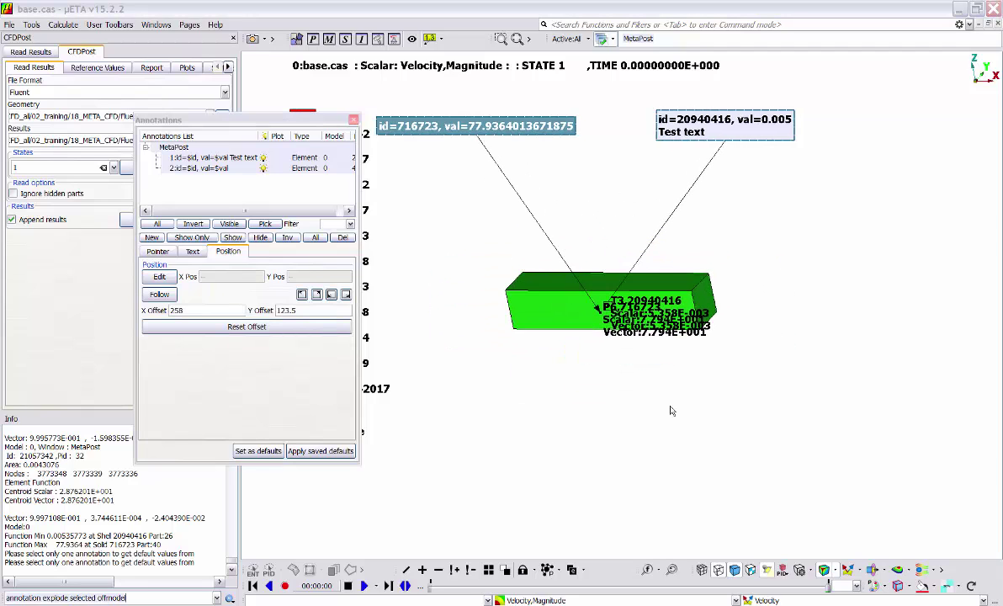
- Anchor both annotations to different screen corners in turn, ending with the top-left corner
{"action": "left_click", "coordinate": [217, 158]}
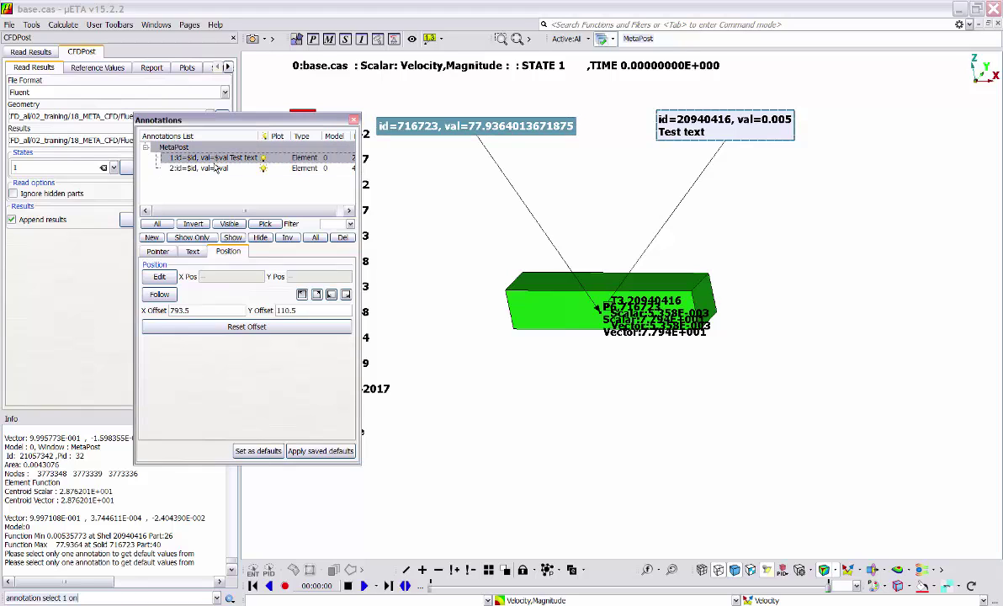
{"action": "left_click", "coordinate": [217, 169], "text": "shift"}
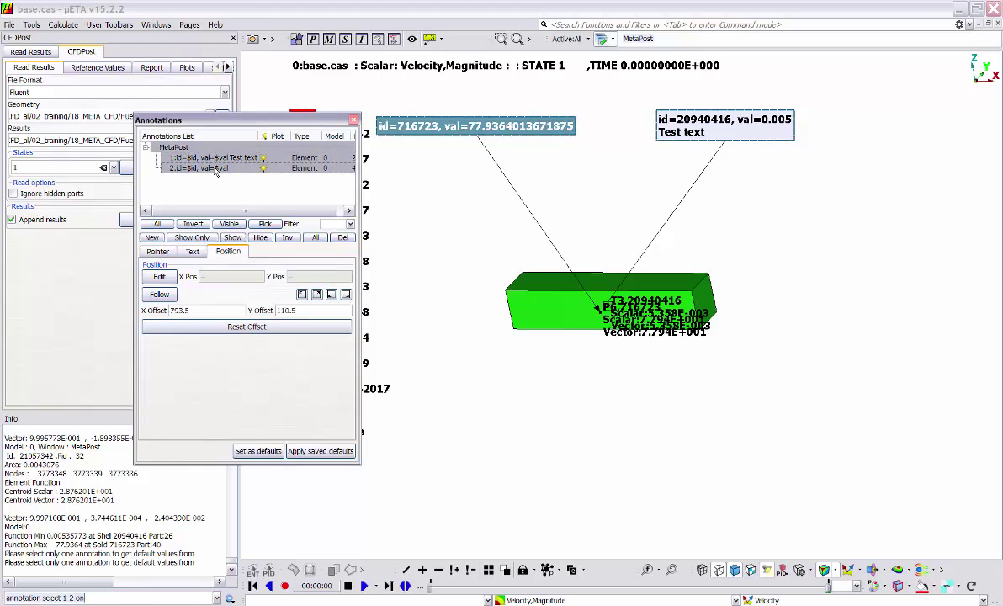
{"action": "left_click", "coordinate": [316, 294]}
{"action": "left_click", "coordinate": [332, 295]}
{"action": "left_click", "coordinate": [317, 295]}
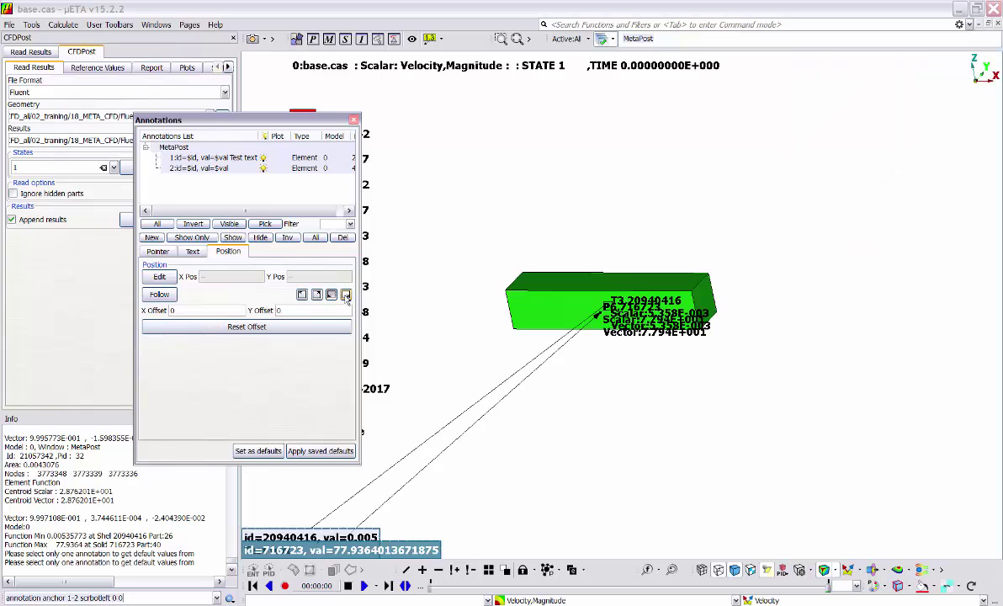
{"action": "left_click", "coordinate": [332, 295]}
{"action": "left_click", "coordinate": [317, 294]}
{"action": "left_click", "coordinate": [316, 295]}
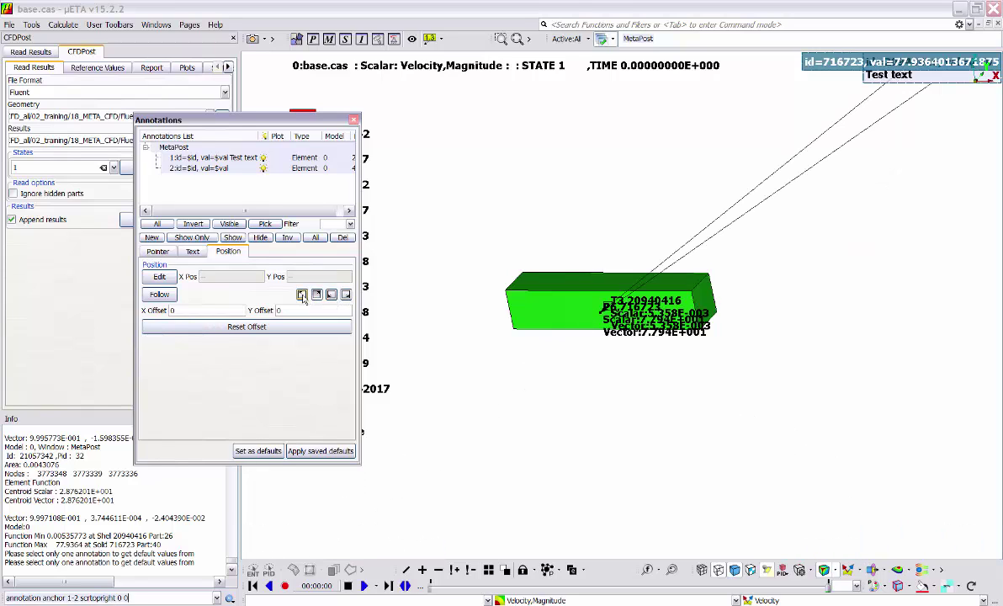
{"action": "left_click", "coordinate": [302, 295]}
- Arrange both annotations around the geometry with Explode Off Model
{"action": "left_click", "coordinate": [236, 160]}
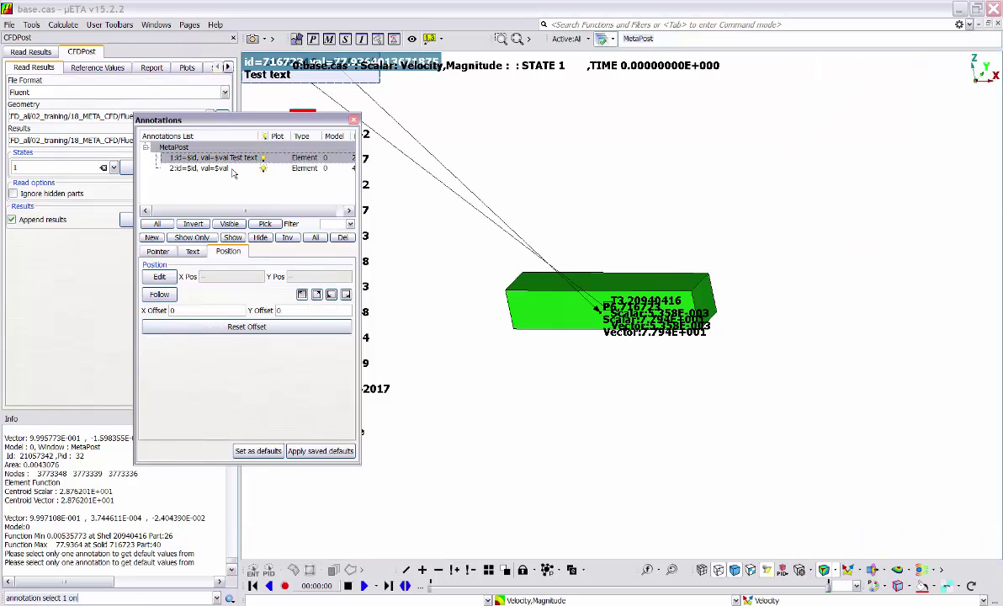
{"action": "left_click", "coordinate": [233, 169], "text": "shift"}
{"action": "right_click", "coordinate": [234, 171]}
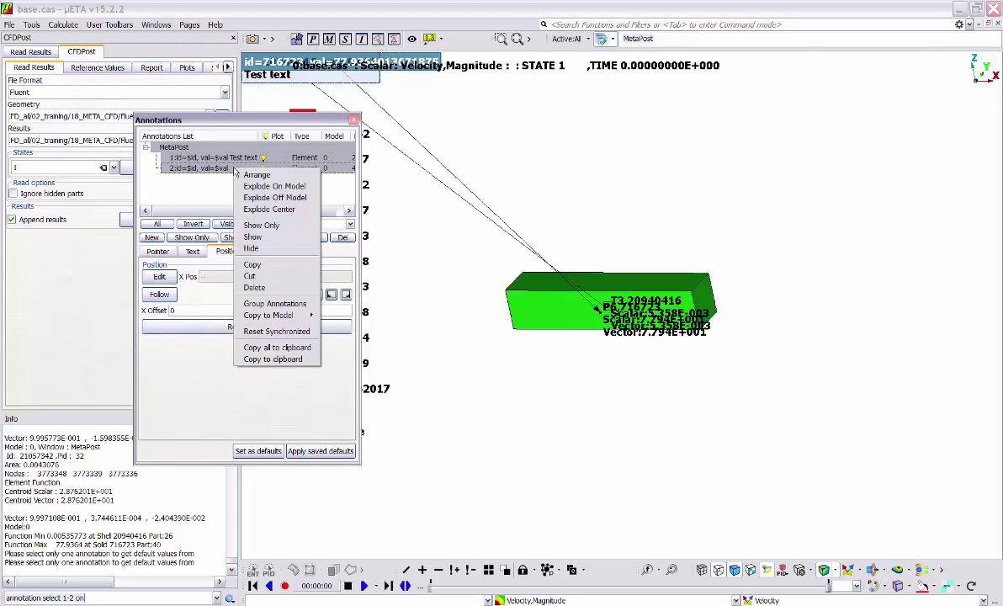
{"action": "left_click", "coordinate": [275, 197]}
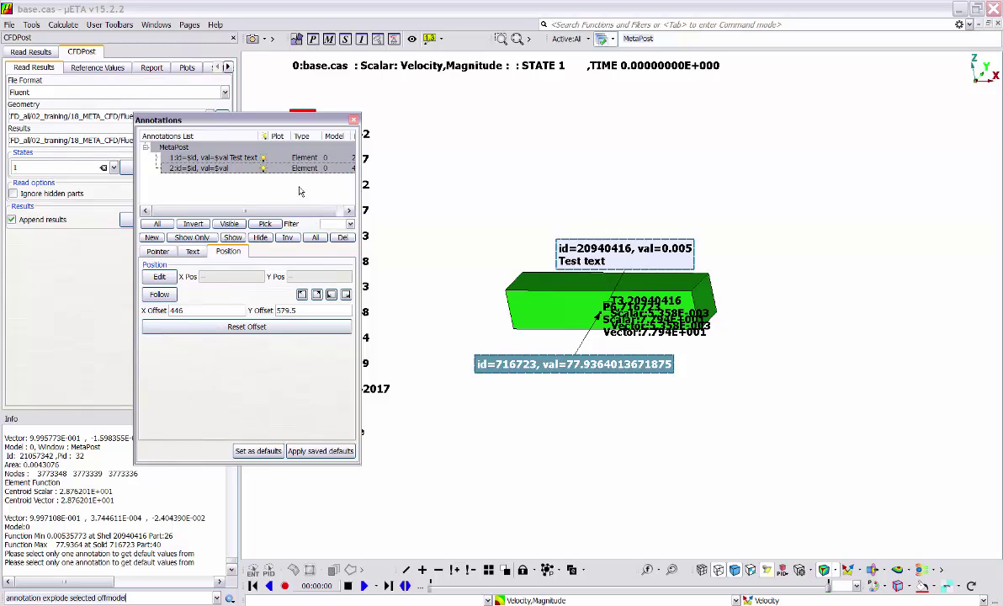
- Delete both annotations, clear the identify labels from the model and close the annotation settings
{"action": "left_click", "coordinate": [238, 160]}
{"action": "left_click", "coordinate": [225, 170], "text": "shift"}
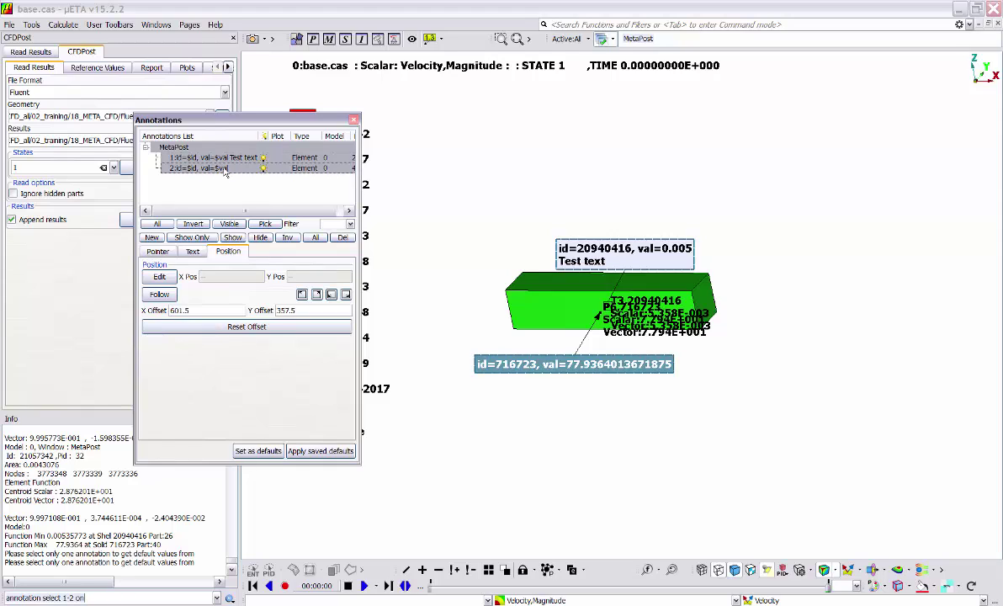
{"action": "right_click", "coordinate": [226, 171]}
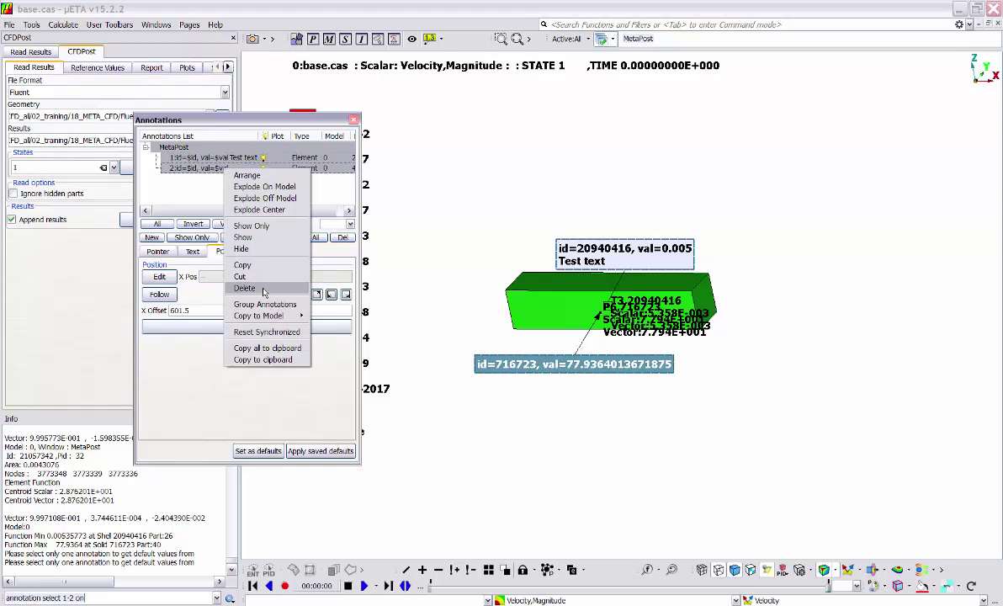
{"action": "left_click", "coordinate": [231, 268]}
{"action": "left_click", "coordinate": [328, 191]}
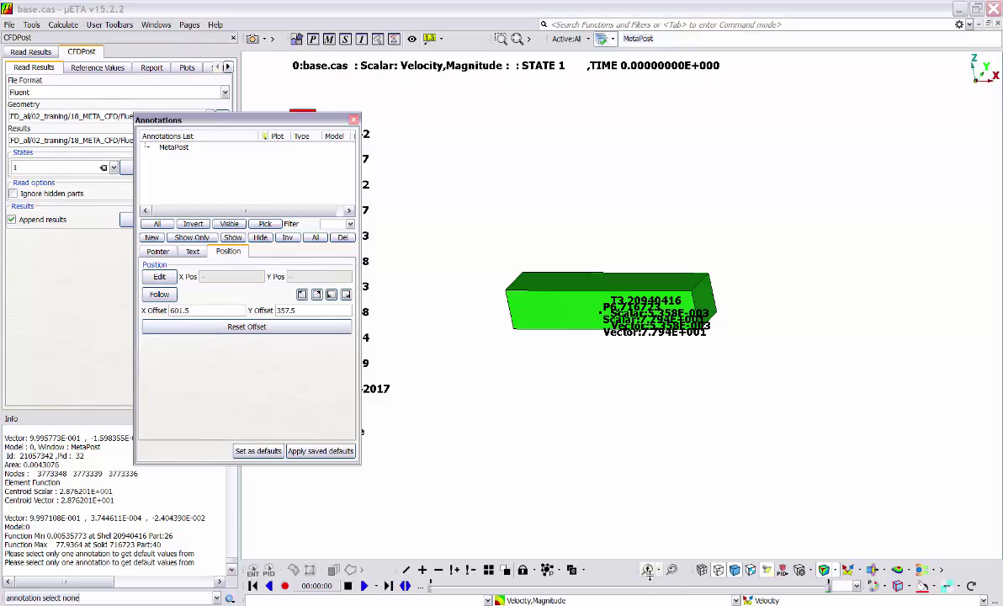
{"action": "left_click", "coordinate": [670, 569]}
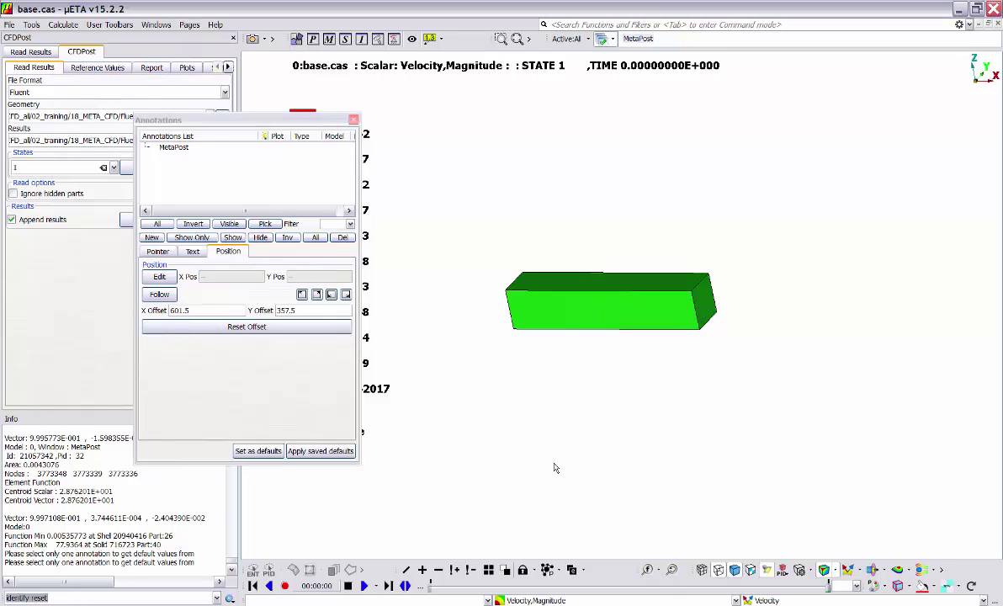
{"action": "left_click", "coordinate": [332, 121]}
{"action": "left_click", "coordinate": [353, 120]}
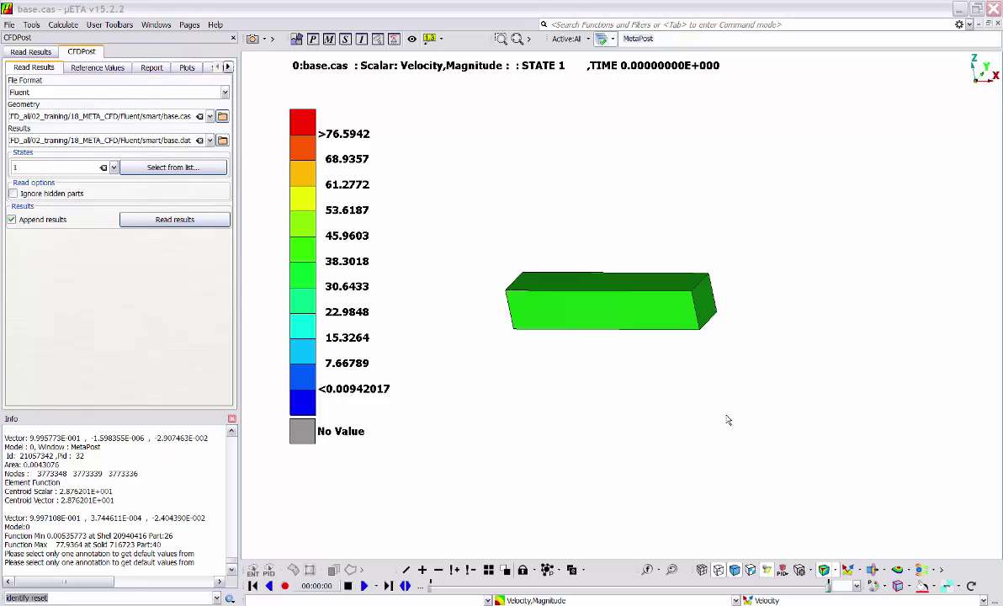
- Examine the PID list down to its last entries, including the fluid part, and close it
{"action": "left_click", "coordinate": [313, 39]}
{"action": "scroll", "coordinate": [433, 210], "scroll_direction": "down", "scroll_amount": 7}
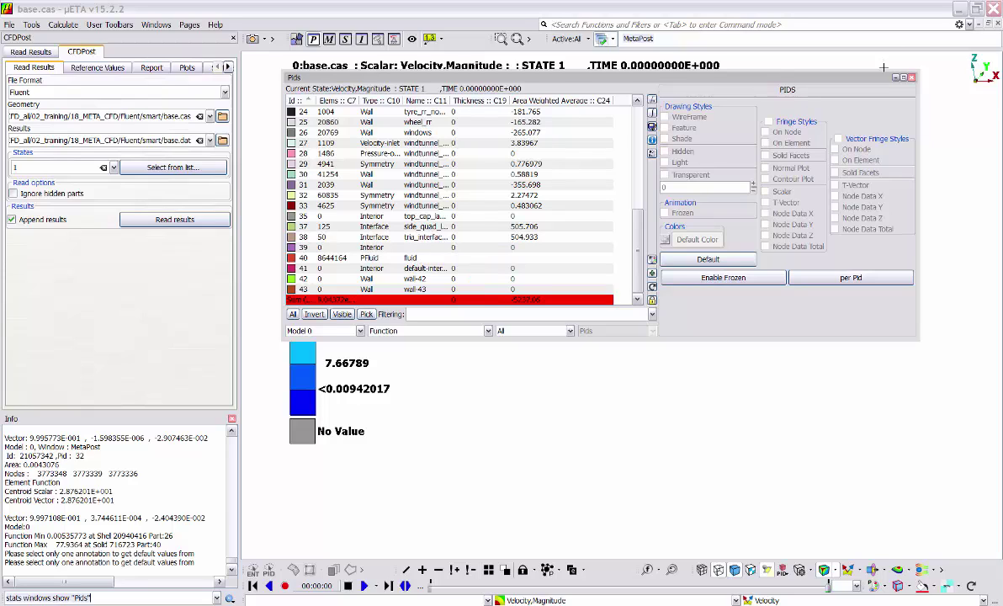
{"action": "left_click", "coordinate": [911, 79]}
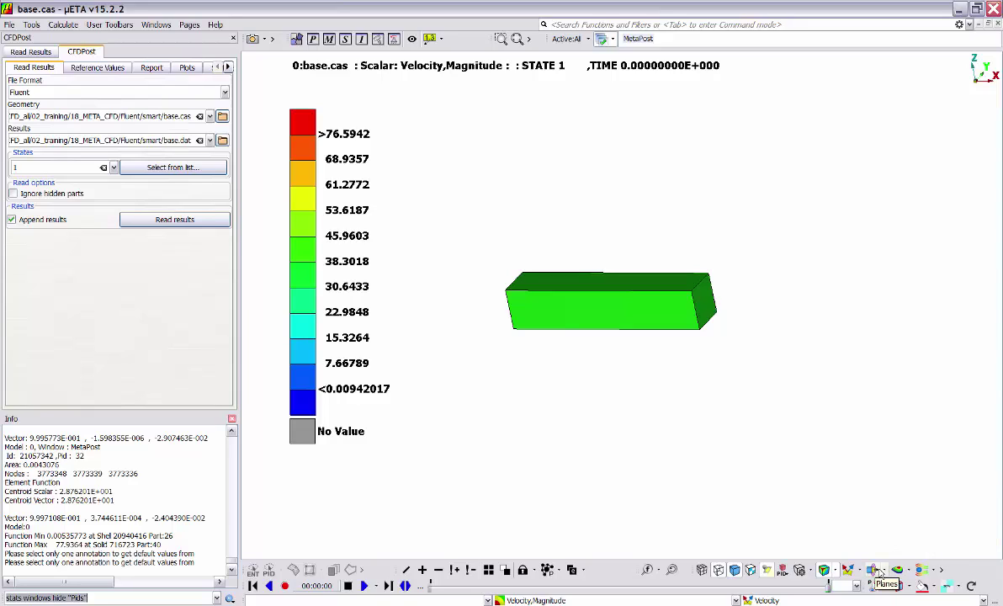
- Create a new Default YZ cut plane with the Clip by plane option
{"action": "left_click", "coordinate": [885, 574]}
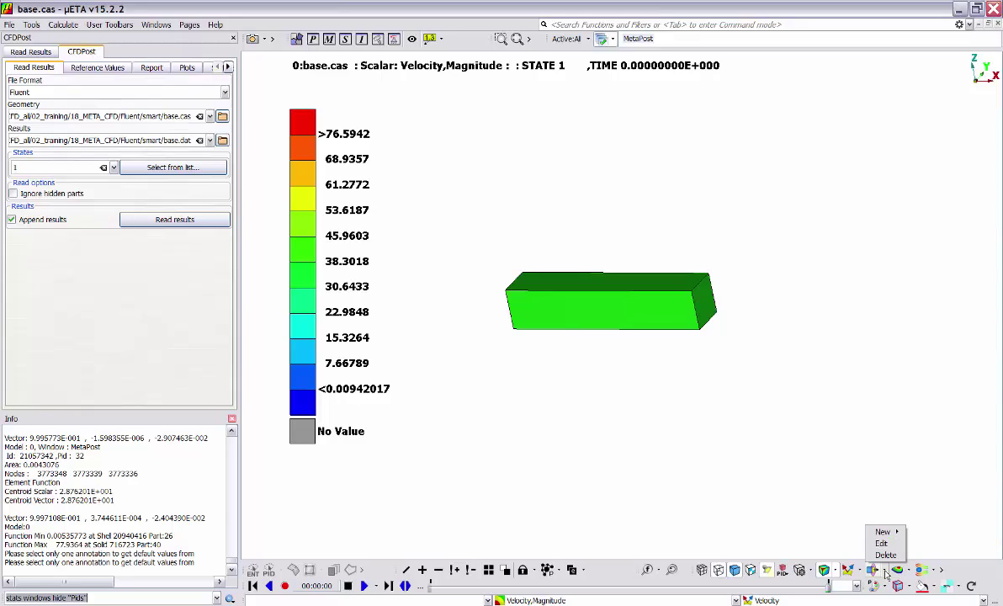
{"action": "mouse_move", "coordinate": [894, 533]}
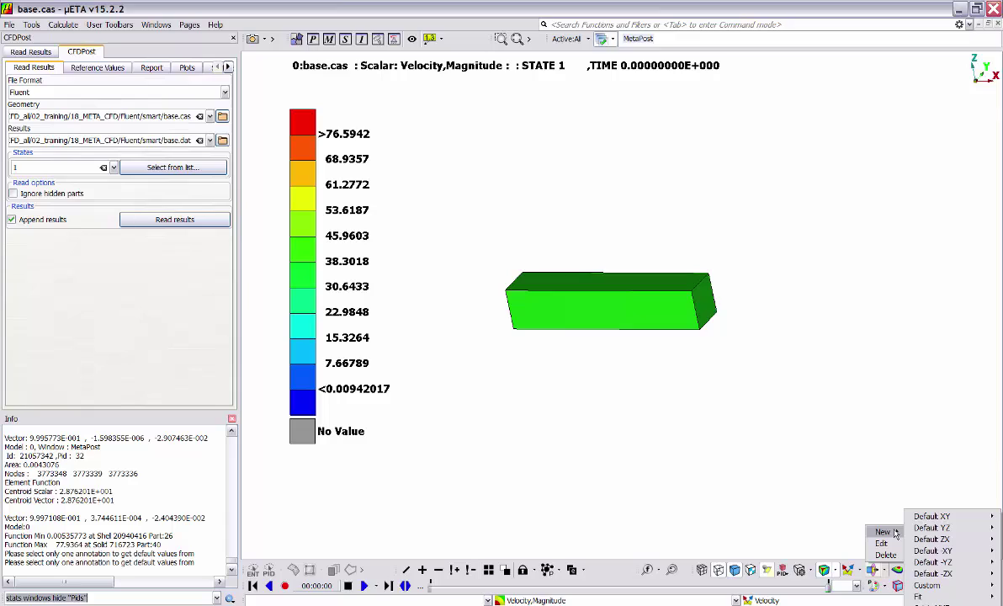
{"action": "mouse_move", "coordinate": [941, 518]}
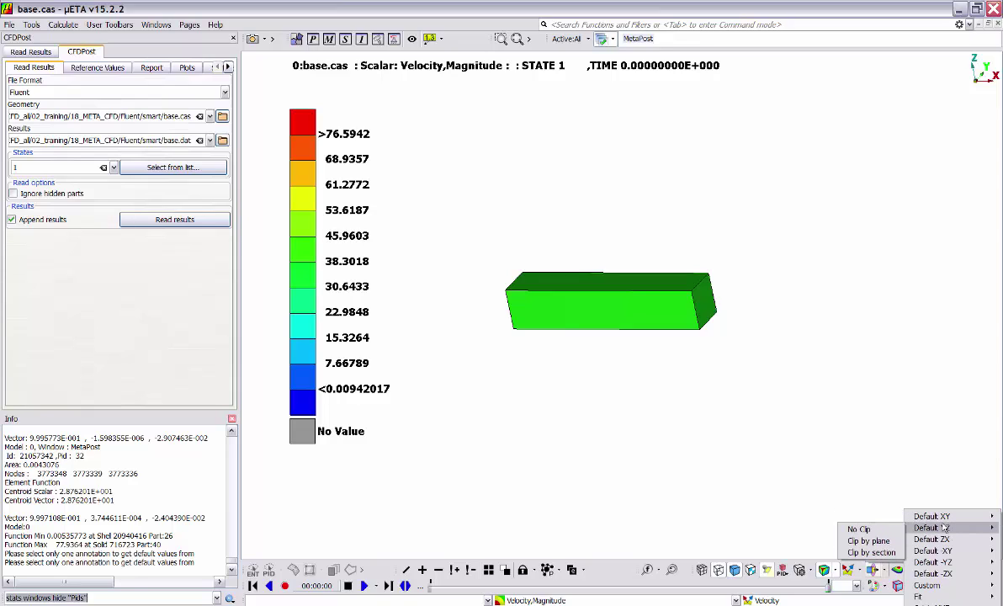
{"action": "mouse_move", "coordinate": [945, 571]}
{"action": "mouse_move", "coordinate": [943, 589]}
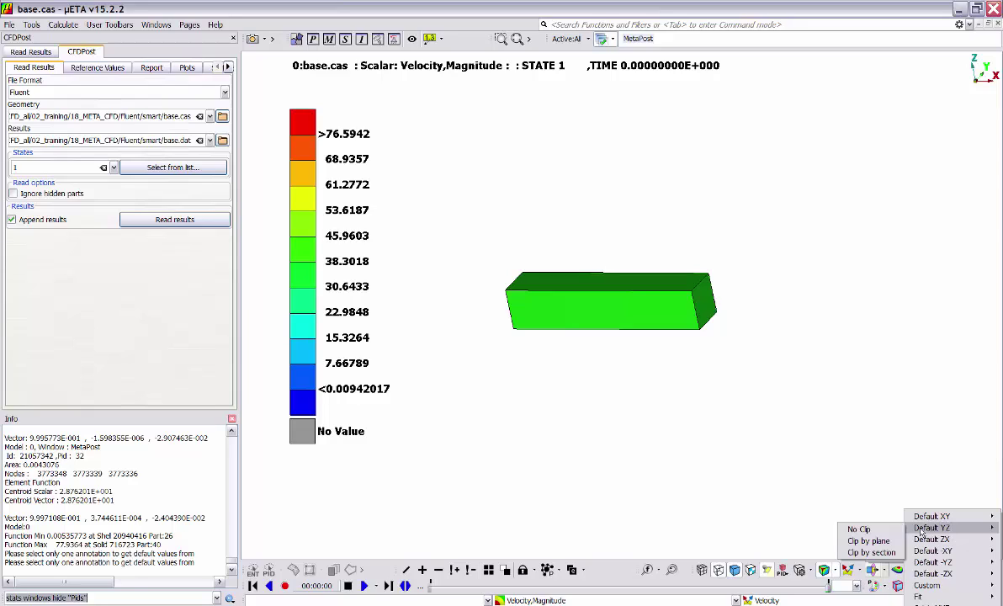
{"action": "left_click", "coordinate": [854, 546]}
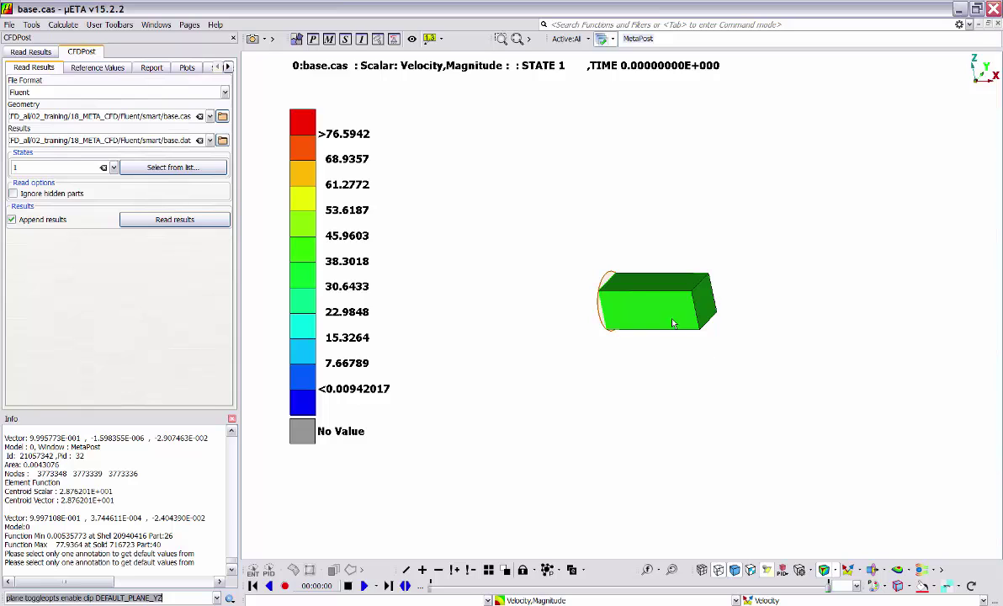
- Examine the clipped cross-section of the wind tunnel volume from the cut side
{"action": "left_click_drag", "start_coordinate": [665, 324], "coordinate": [909, 290], "text": "ctrl"}
{"action": "left_click_drag", "start_coordinate": [701, 322], "coordinate": [835, 359], "text": "ctrl"}
{"action": "scroll", "coordinate": [643, 332], "scroll_direction": "up", "scroll_amount": 3}
{"action": "scroll", "coordinate": [641, 328], "scroll_direction": "up", "scroll_amount": 3}
{"action": "left_click_drag", "start_coordinate": [589, 338], "coordinate": [666, 298], "text": "ctrl"}
{"action": "scroll", "coordinate": [614, 332], "scroll_direction": "down", "scroll_amount": 3}
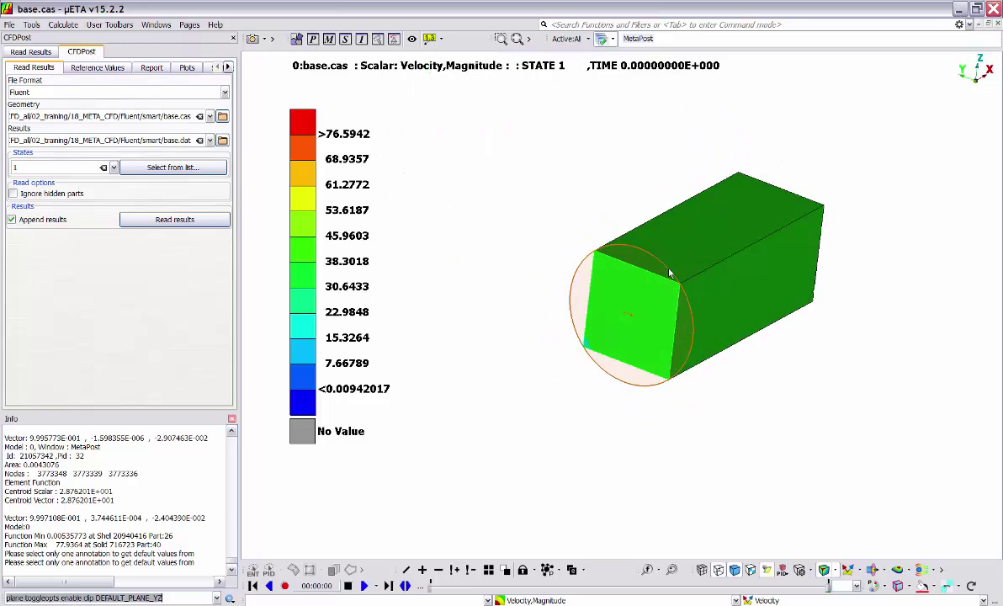
{"action": "scroll", "coordinate": [653, 383], "scroll_direction": "down", "scroll_amount": 1}
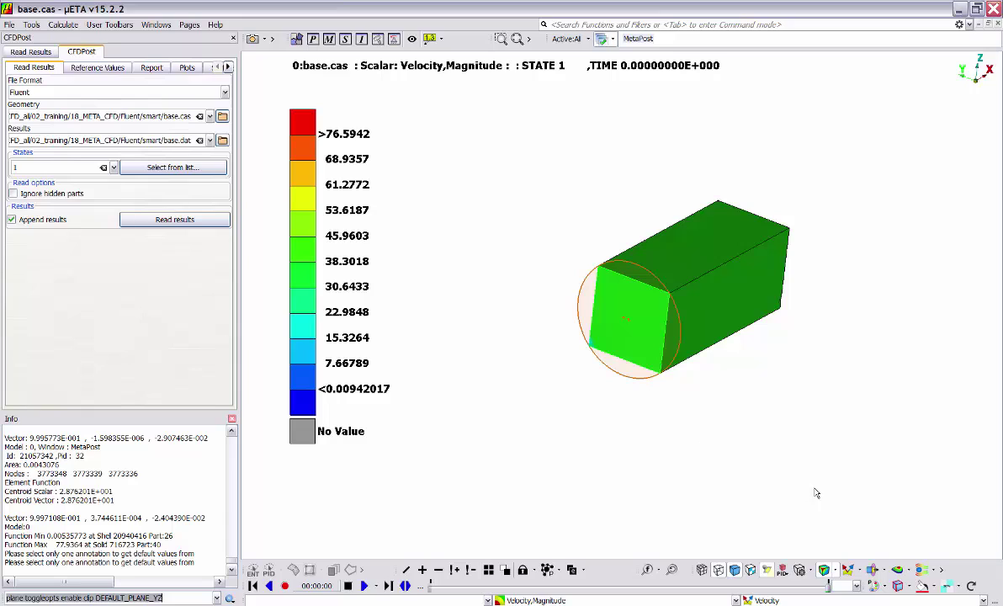
- Open the edit settings of the DEFAULT_PLANE_YZ cut plane
{"action": "left_click", "coordinate": [875, 573]}
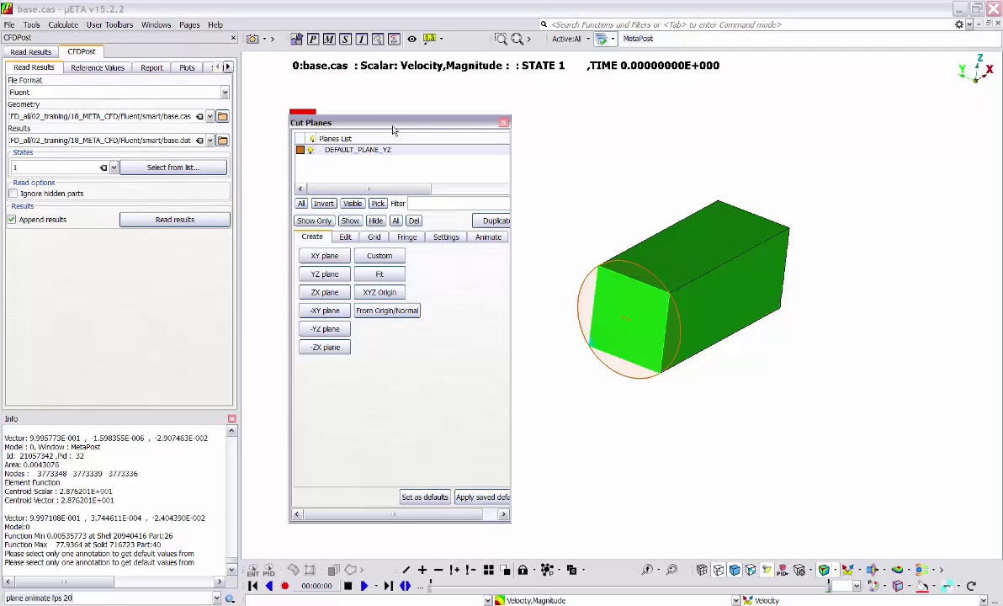
{"action": "left_click_drag", "start_coordinate": [370, 123], "coordinate": [316, 106]}
{"action": "left_click", "coordinate": [300, 132]}
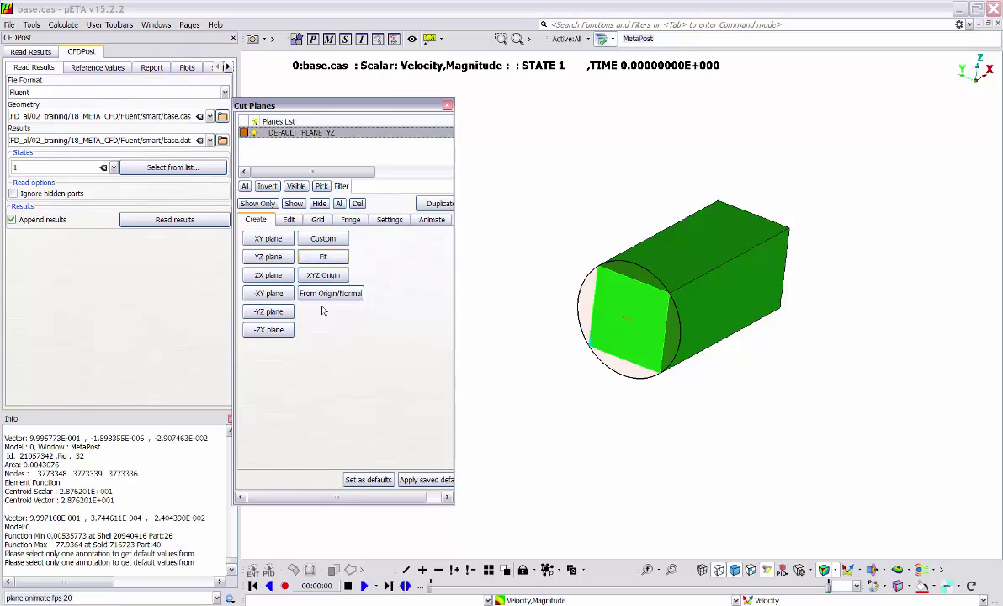
{"action": "left_click", "coordinate": [524, 400]}
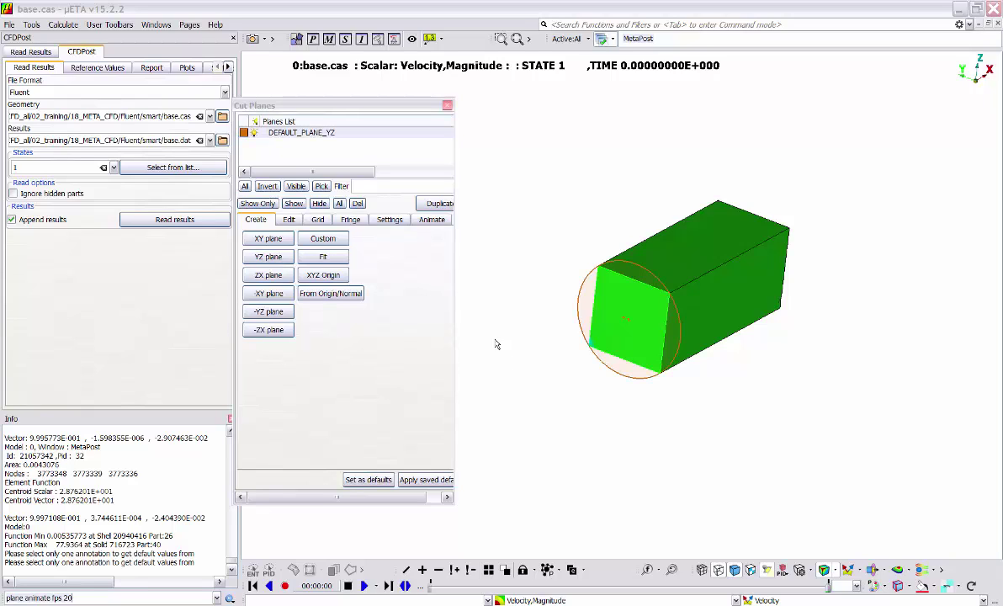
{"action": "left_click", "coordinate": [286, 135]}
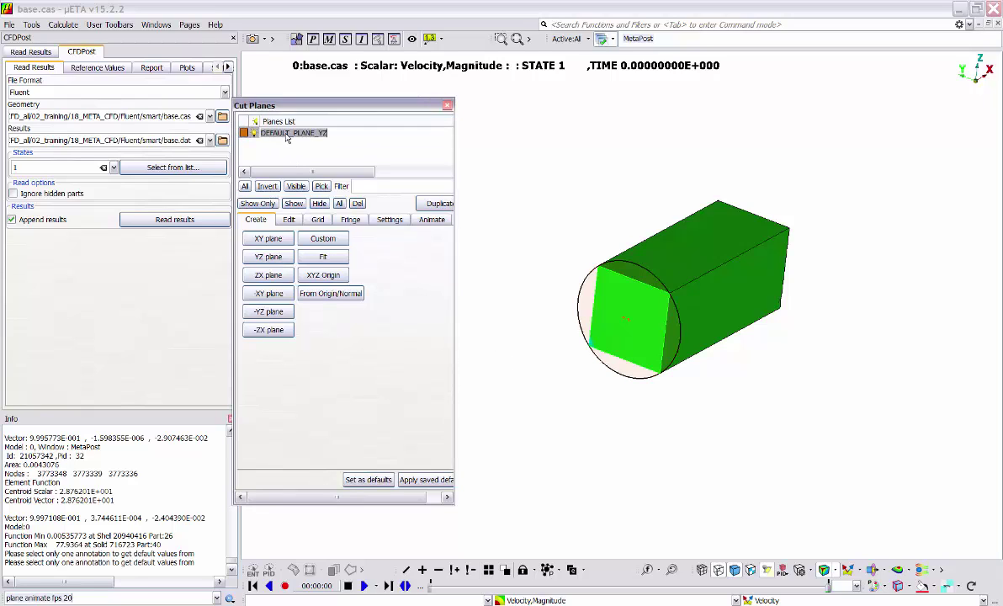
{"action": "left_click", "coordinate": [288, 218]}
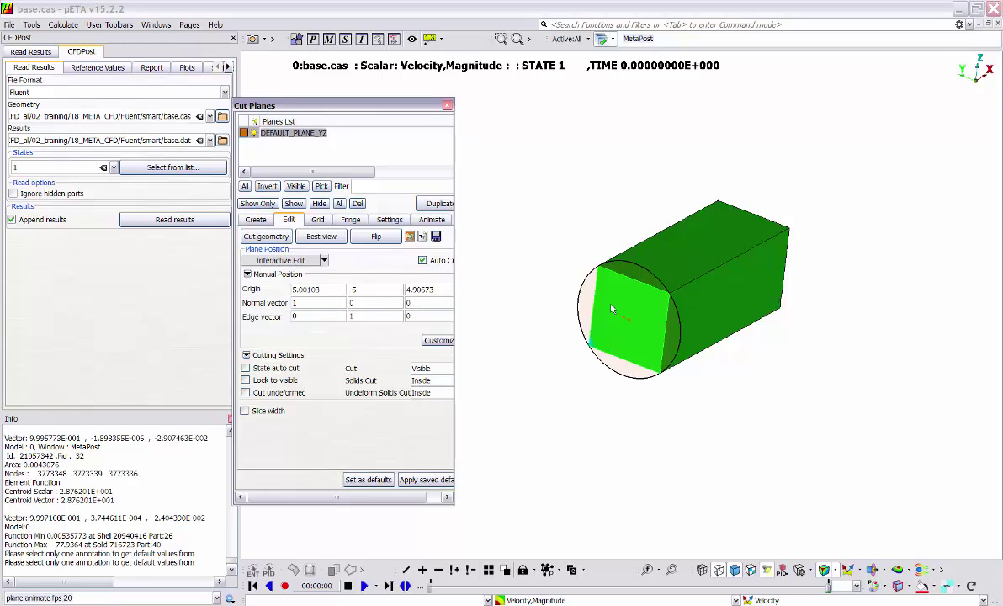
- Use Interactive Edit to translate the YZ cut plane along X to an origin X of about 0
{"action": "left_click", "coordinate": [290, 261]}
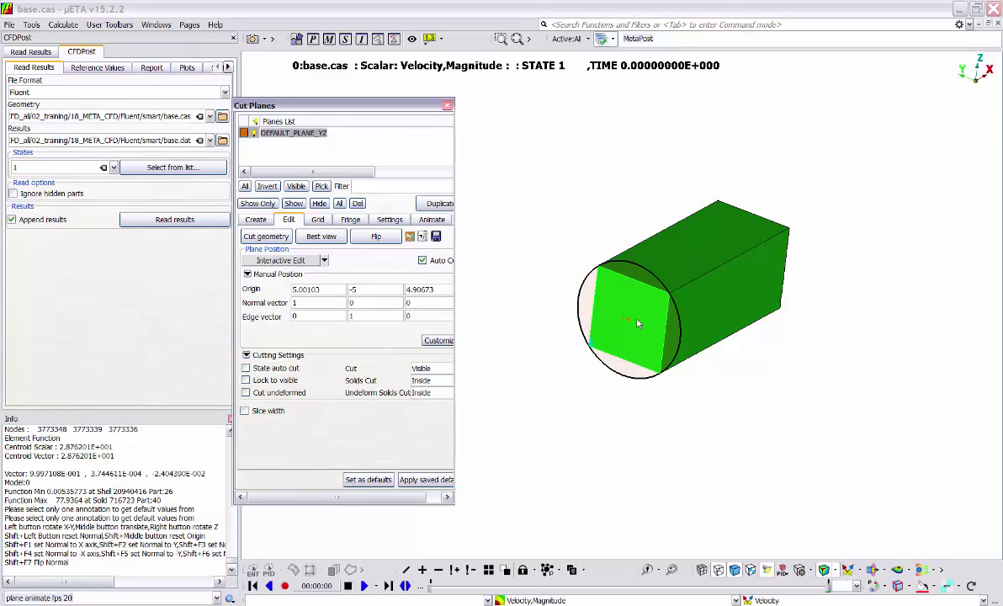
{"action": "middle_click_drag", "start_coordinate": [637, 324], "coordinate": [598, 356]}
{"action": "scroll", "coordinate": [579, 344], "scroll_direction": "up", "scroll_amount": 5}
{"action": "left_click_drag", "start_coordinate": [573, 350], "coordinate": [862, 372], "text": "ctrl"}
{"action": "scroll", "coordinate": [761, 358], "scroll_direction": "down", "scroll_amount": 2}
{"action": "middle_click_drag", "start_coordinate": [674, 338], "coordinate": [763, 314], "text": "ctrl"}
{"action": "scroll", "coordinate": [763, 314], "scroll_direction": "up", "scroll_amount": 4}
{"action": "scroll", "coordinate": [763, 314], "scroll_direction": "down", "scroll_amount": 3}
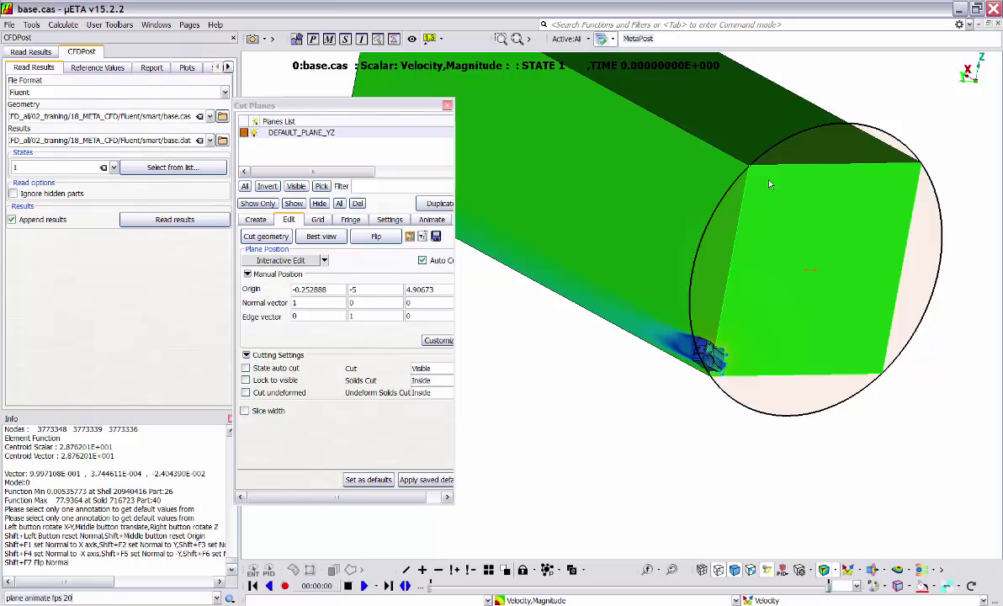
{"action": "middle_click_drag", "start_coordinate": [795, 286], "coordinate": [792, 296]}
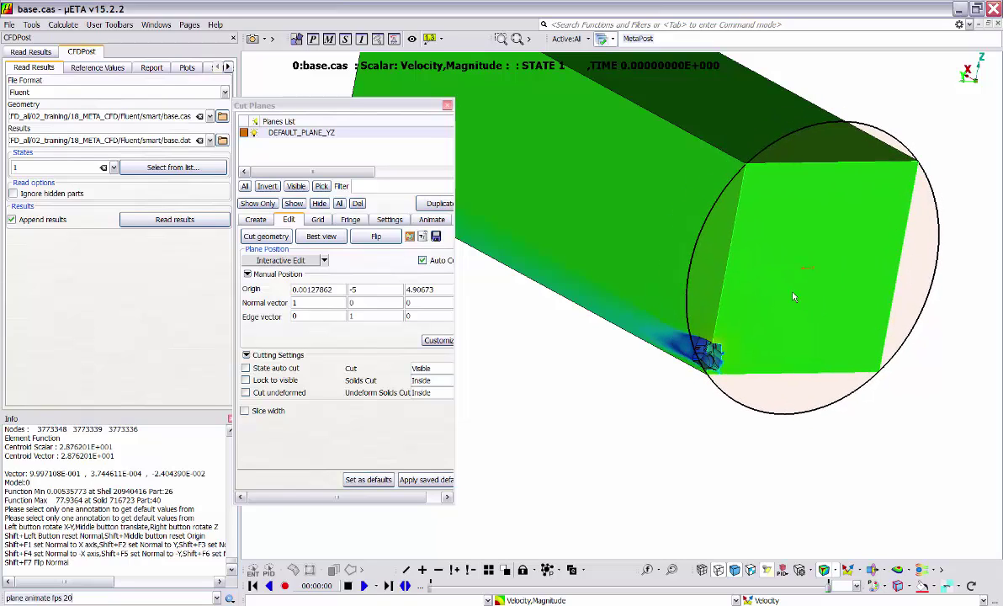
- Tilt the cut plane interactively to a normal vector of about 0.97, -0.12, 0.22
{"action": "left_click_drag", "start_coordinate": [793, 296], "coordinate": [745, 313]}
{"action": "scroll", "coordinate": [680, 291], "scroll_direction": "down", "scroll_amount": 3}
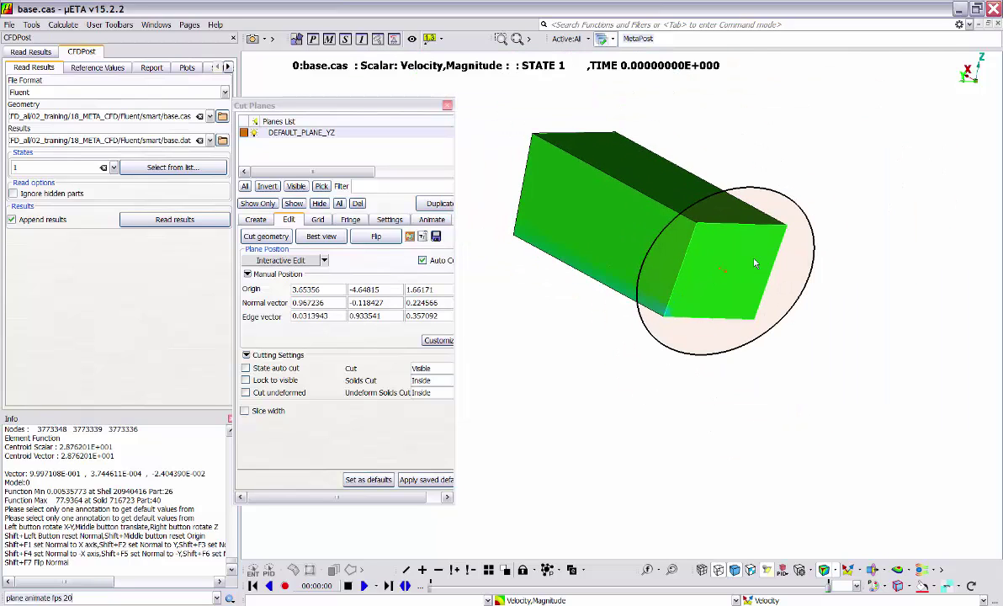
- Align the cut plane's normal vector with the X axis and check its orientation against the wind tunnel volume
{"action": "left_click_drag", "start_coordinate": [755, 264], "coordinate": [935, 105], "text": "ctrl"}
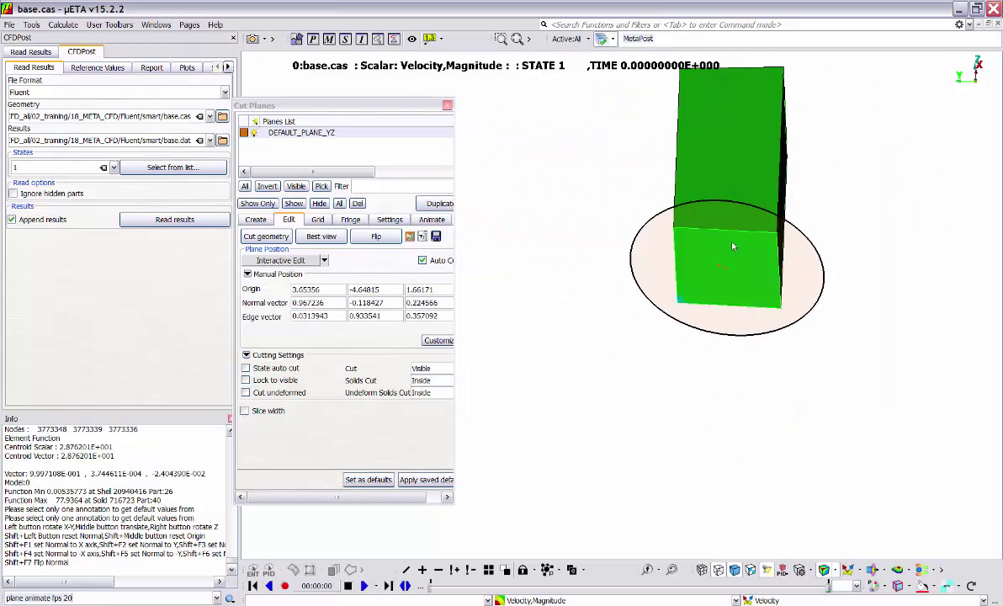
{"action": "middle_click_drag", "start_coordinate": [733, 247], "coordinate": [666, 342], "text": "ctrl"}
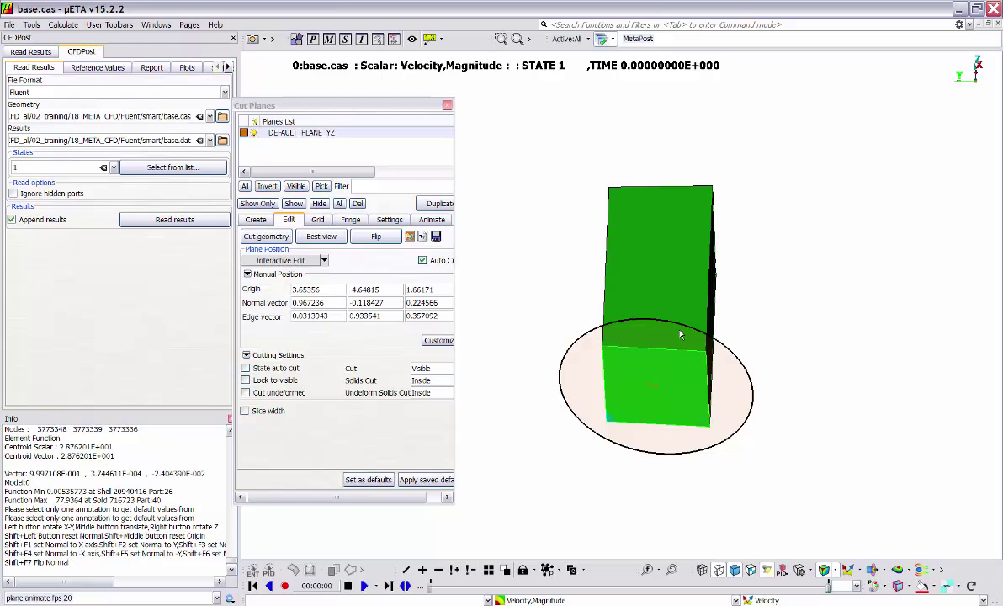
{"action": "key", "text": "shift+F1"}
{"action": "left_click_drag", "start_coordinate": [692, 336], "coordinate": [507, 346]}
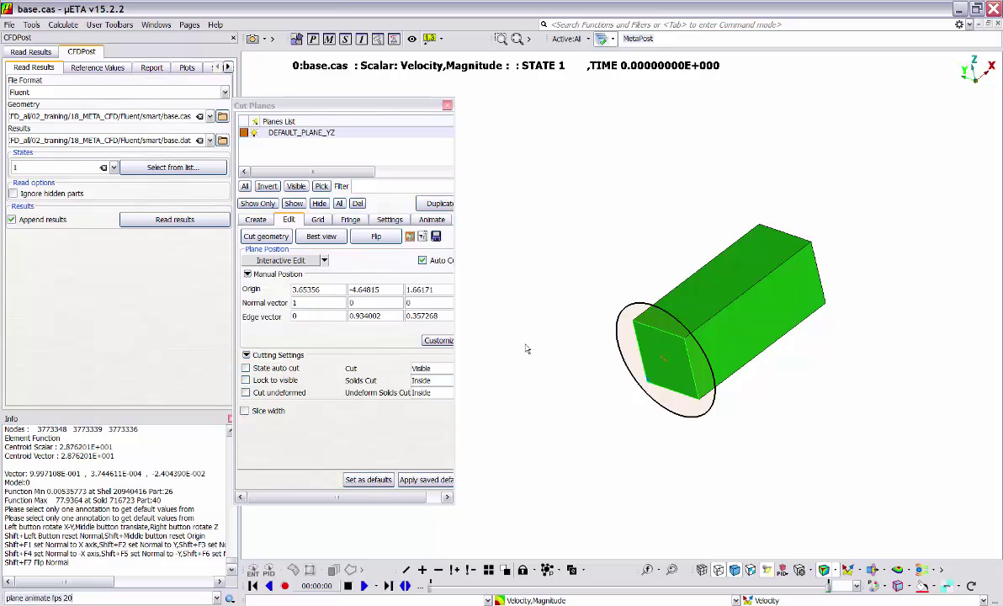
- Switch the cut plane's normal to the Y axis, to the Z axis, and back to the X axis
{"action": "key", "text": "shift+F2"}
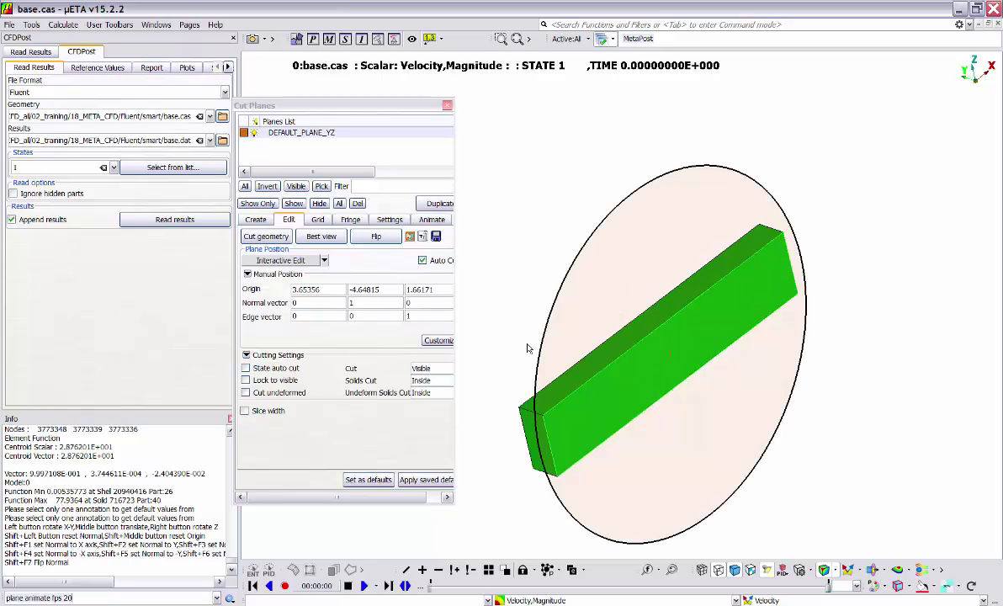
{"action": "key", "text": "shift+F3"}
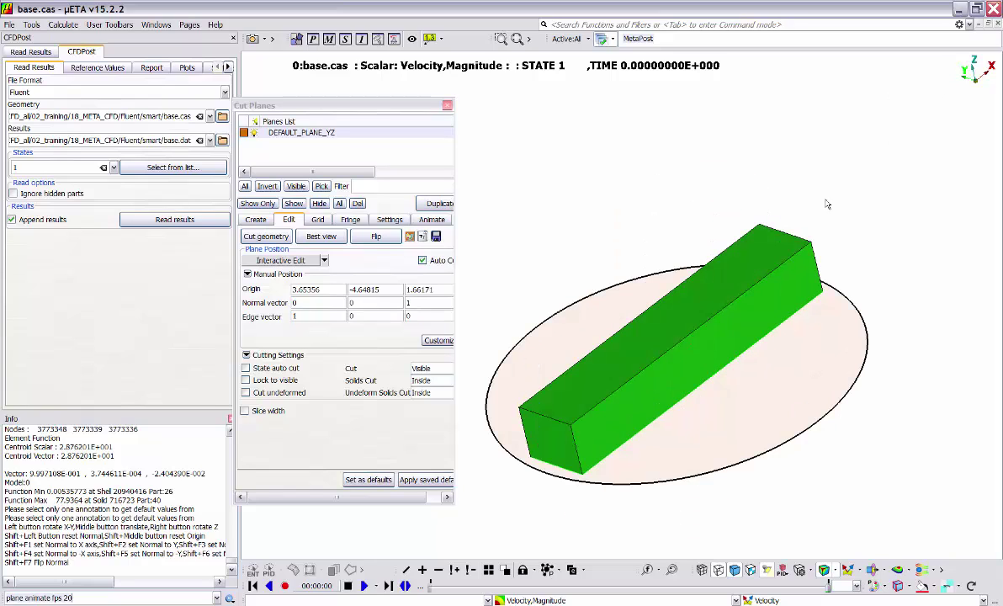
{"action": "key", "text": "shift+F1"}
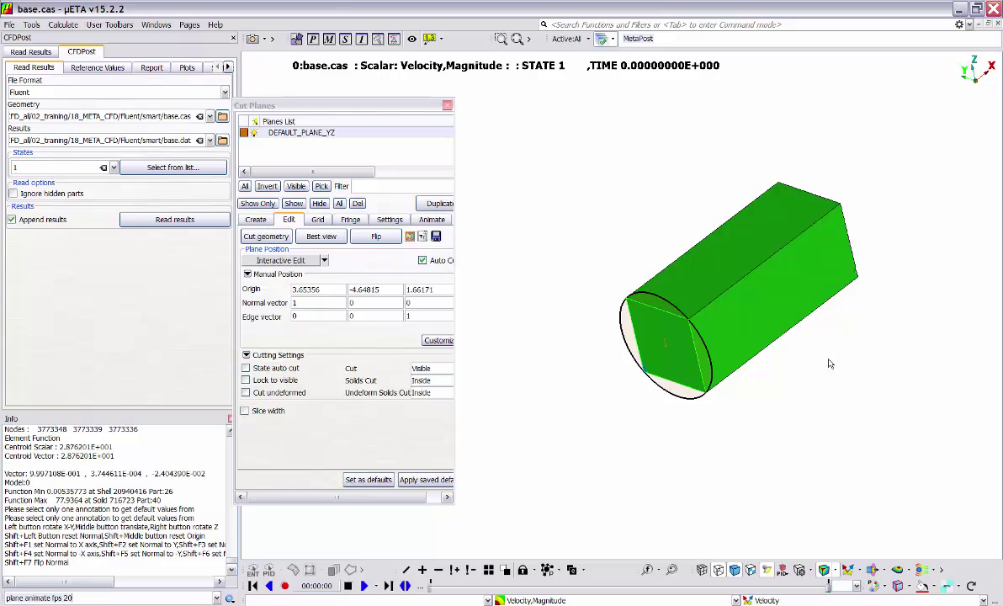
- Identify five section points spread across the cut face to read their coordinates and velocity values
{"action": "scroll", "coordinate": [714, 369], "scroll_direction": "up", "scroll_amount": 1}
{"action": "middle_click_drag", "start_coordinate": [618, 356], "coordinate": [632, 362], "text": "ctrl"}
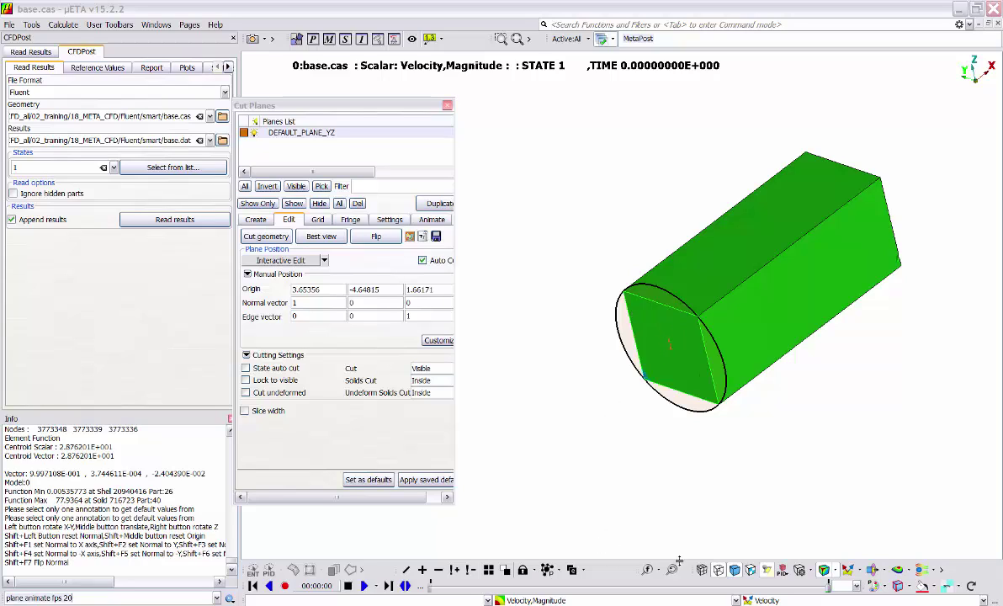
{"action": "left_click", "coordinate": [654, 569]}
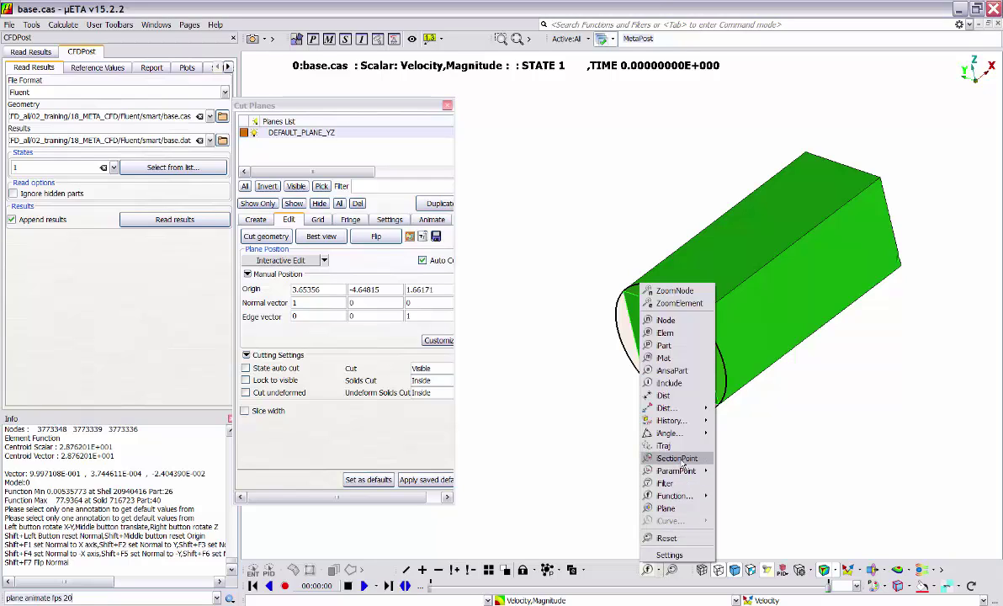
{"action": "left_click", "coordinate": [678, 458]}
{"action": "scroll", "coordinate": [631, 370], "scroll_direction": "up", "scroll_amount": 3}
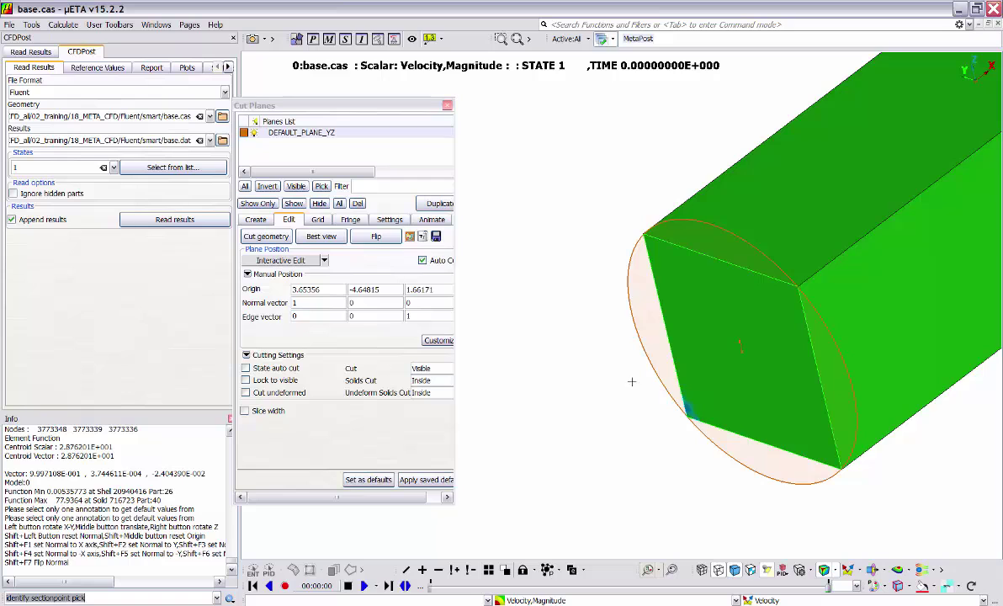
{"action": "left_click_drag", "start_coordinate": [632, 382], "coordinate": [758, 336], "text": "ctrl"}
{"action": "scroll", "coordinate": [774, 294], "scroll_direction": "up", "scroll_amount": 2}
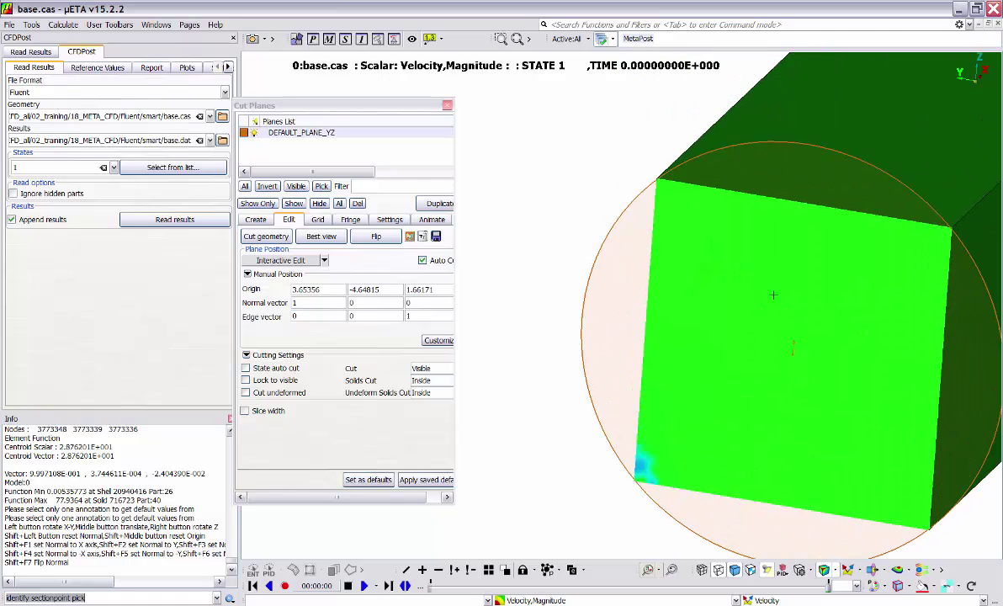
{"action": "left_click", "coordinate": [701, 275]}
{"action": "left_click", "coordinate": [799, 262]}
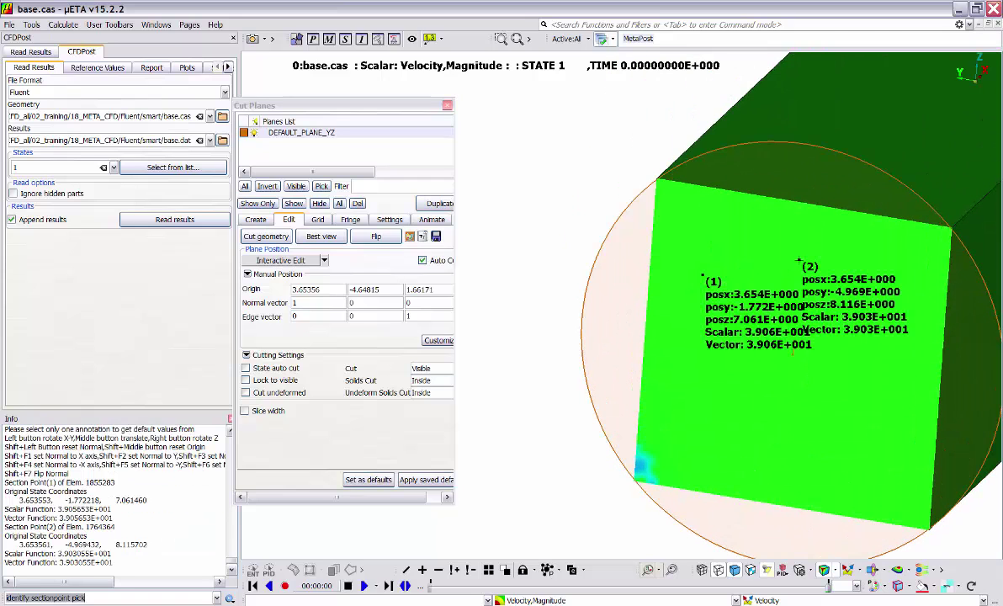
{"action": "left_click", "coordinate": [886, 362]}
{"action": "left_click", "coordinate": [848, 444]}
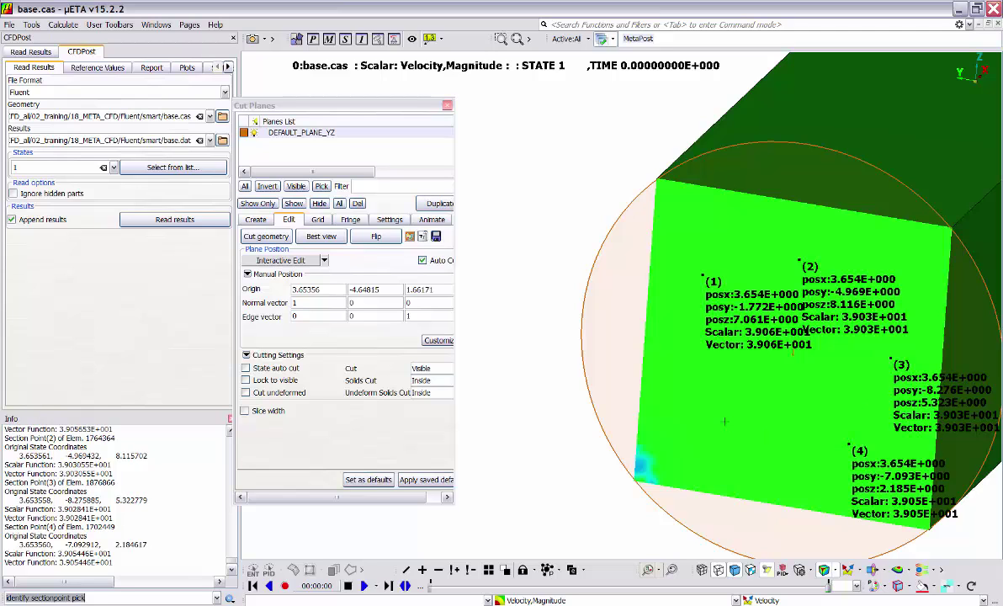
{"action": "left_click", "coordinate": [724, 421]}
- Inspect the section point labels on the cut face and clear all of them
{"action": "scroll", "coordinate": [785, 482], "scroll_direction": "up", "scroll_amount": 3}
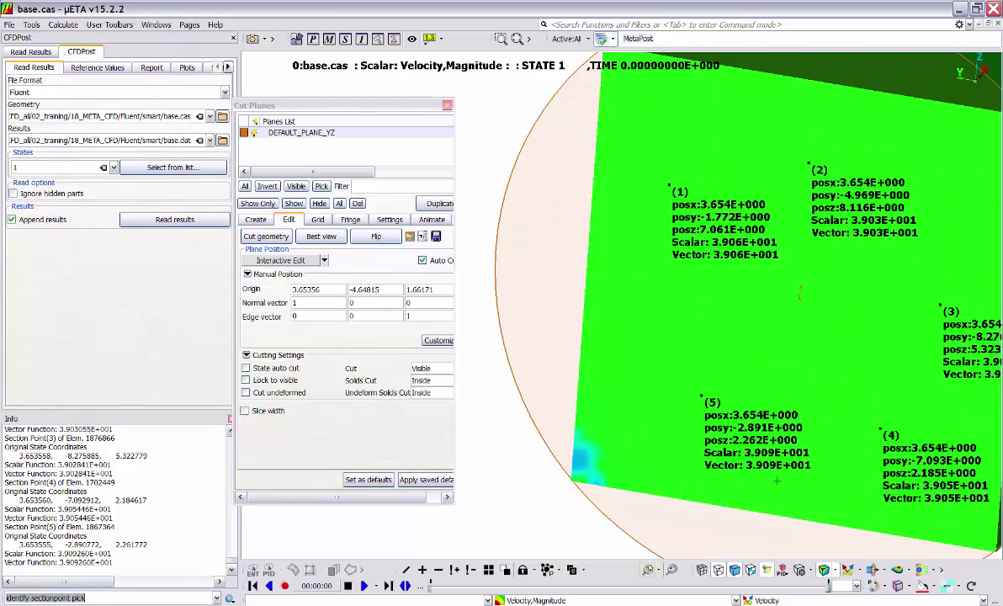
{"action": "middle_click_drag", "start_coordinate": [733, 433], "coordinate": [719, 384], "text": "ctrl"}
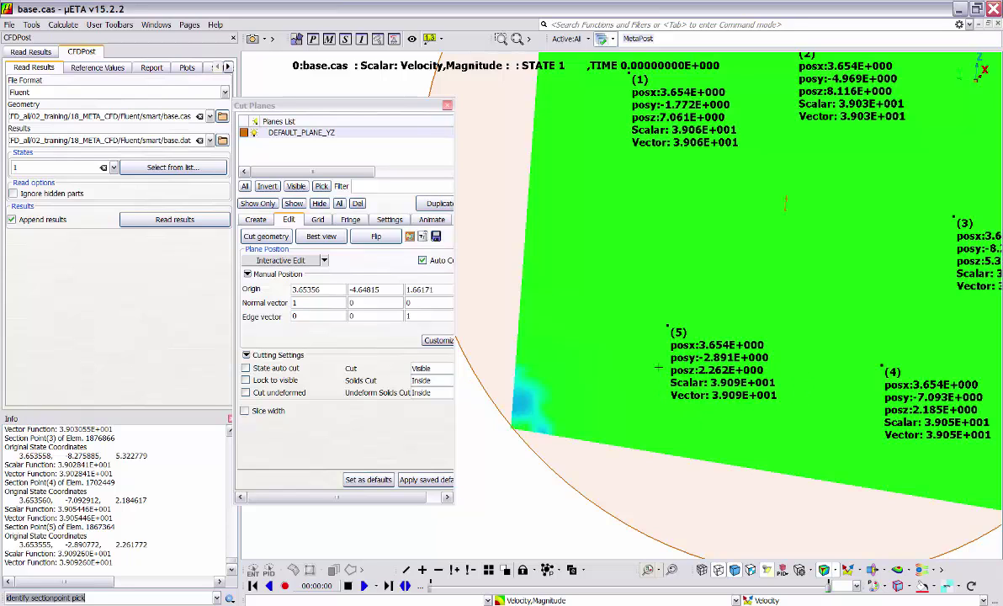
{"action": "scroll", "coordinate": [674, 335], "scroll_direction": "down", "scroll_amount": 6}
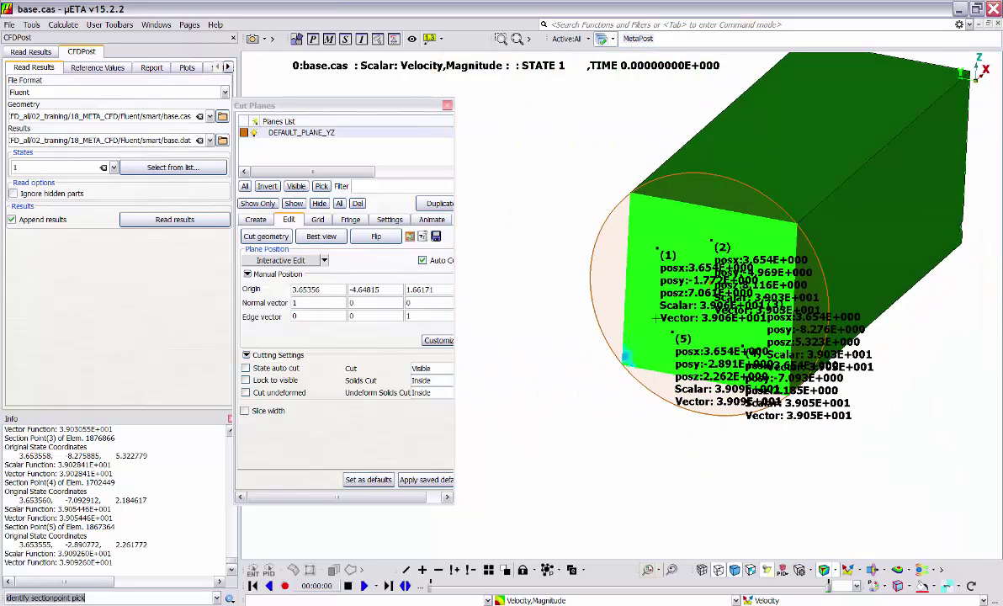
{"action": "middle_click_drag", "start_coordinate": [676, 331], "coordinate": [661, 353], "text": "ctrl"}
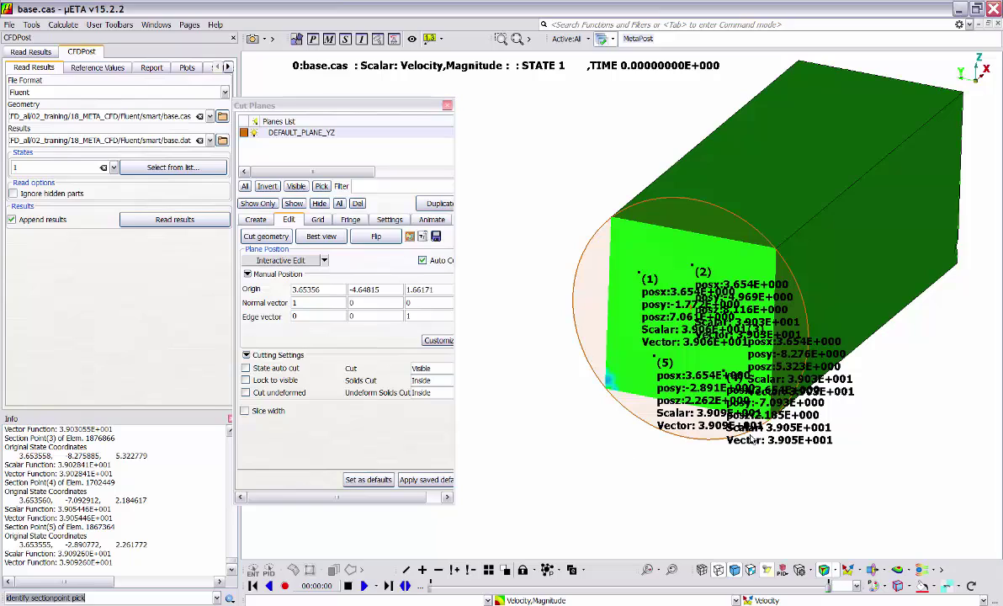
{"action": "left_click", "coordinate": [672, 570]}
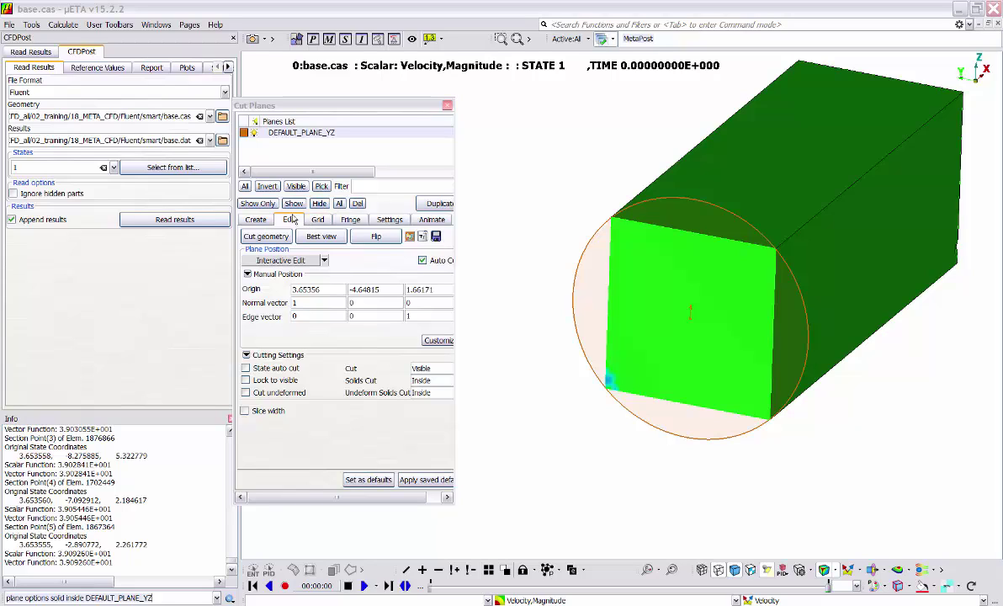
- Flip the clipped side of DEFAULT_PLANE_YZ back and forth
{"action": "left_click", "coordinate": [376, 237]}
{"action": "left_click", "coordinate": [376, 236]}
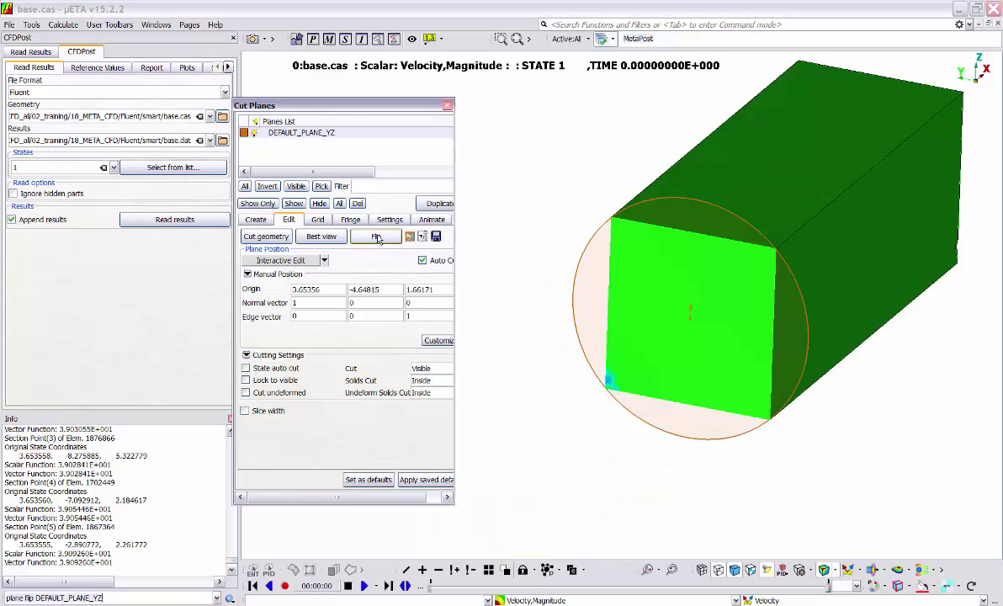
{"action": "left_click", "coordinate": [377, 237]}
{"action": "left_click", "coordinate": [376, 237]}
{"action": "left_click", "coordinate": [376, 236]}
{"action": "left_click", "coordinate": [377, 237]}
{"action": "scroll", "coordinate": [645, 314], "scroll_direction": "down", "scroll_amount": 3}
{"action": "mouse_move", "coordinate": [645, 314]}
{"action": "left_mouse_down", "text": "ctrl"}
{"action": "mouse_move", "coordinate": [628, 318]}
{"action": "mouse_move", "coordinate": [635, 307]}
{"action": "left_mouse_up", "text": "ctrl"}
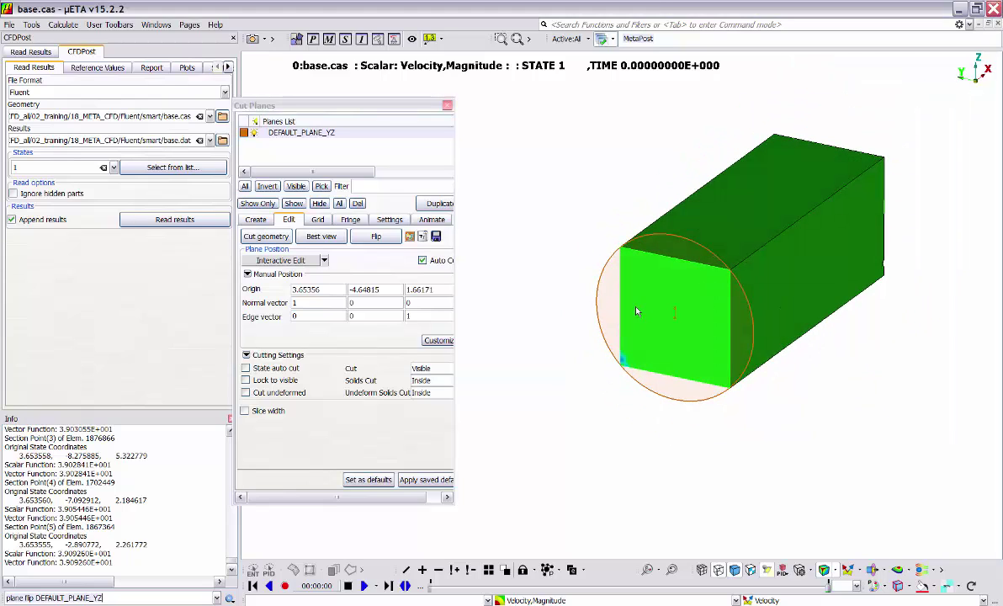
{"action": "scroll", "coordinate": [634, 304], "scroll_direction": "up", "scroll_amount": 2}
- Check which file formats are offered for saving the cut plane section, leaving it unsaved
{"action": "left_click", "coordinate": [437, 237]}
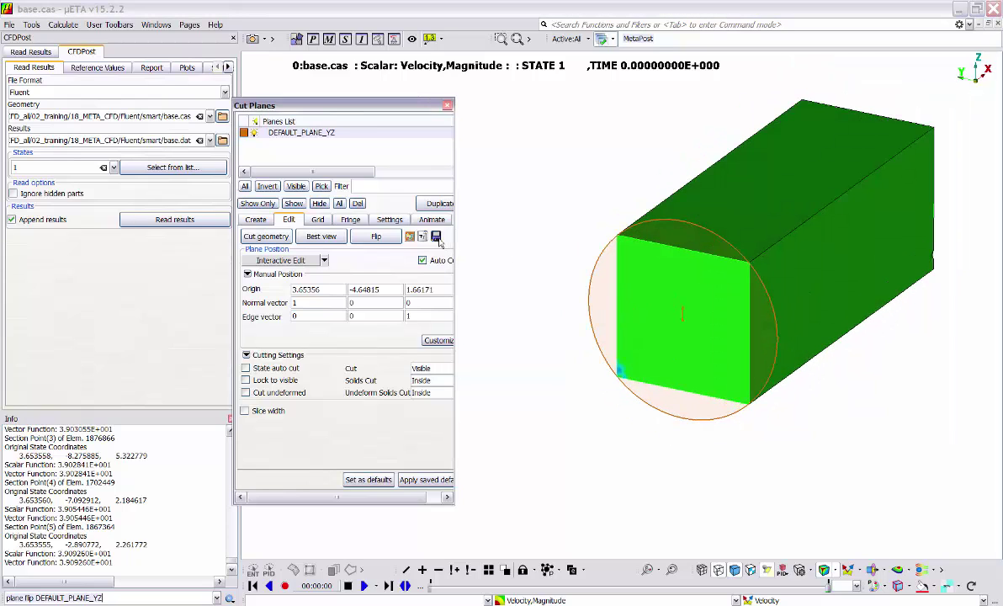
{"action": "left_click", "coordinate": [436, 238]}
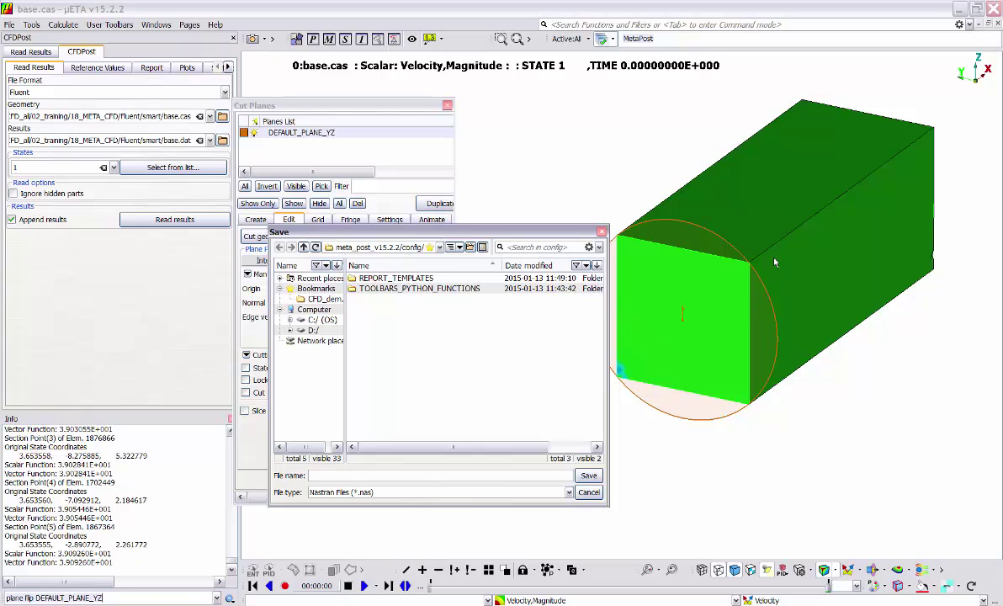
{"action": "left_click", "coordinate": [375, 492]}
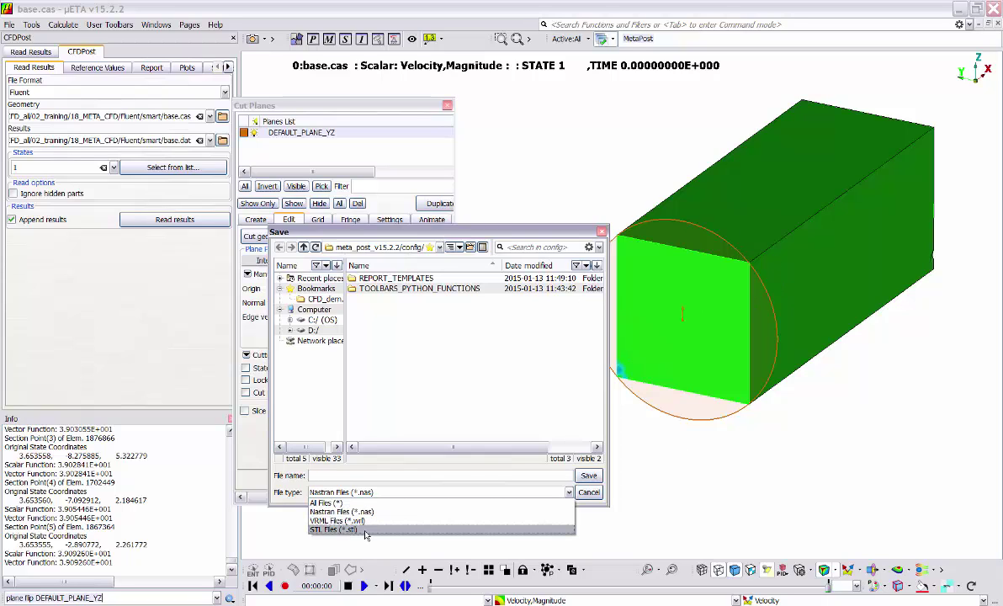
{"action": "left_click", "coordinate": [542, 434]}
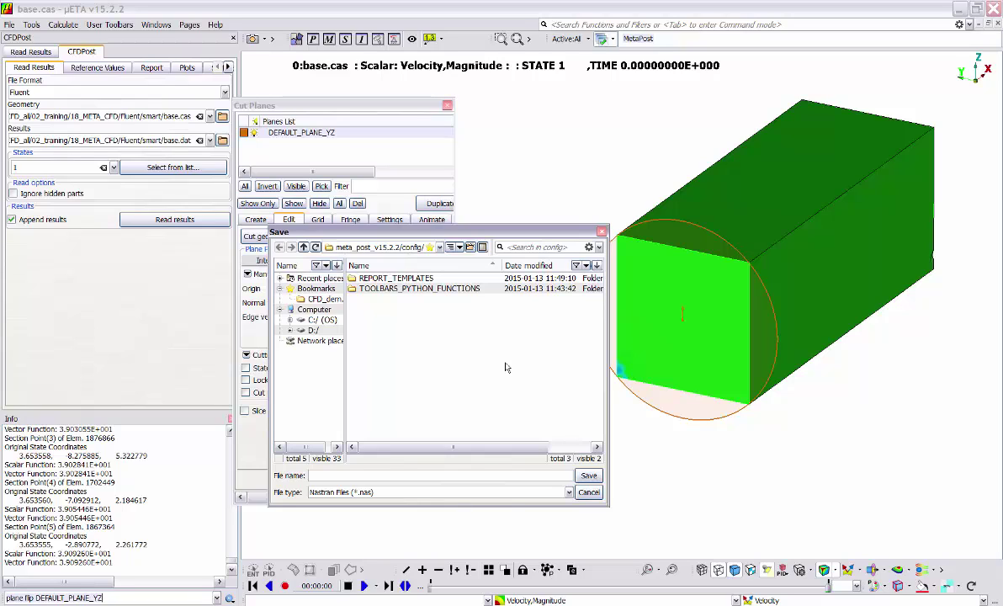
{"action": "left_click", "coordinate": [589, 492]}
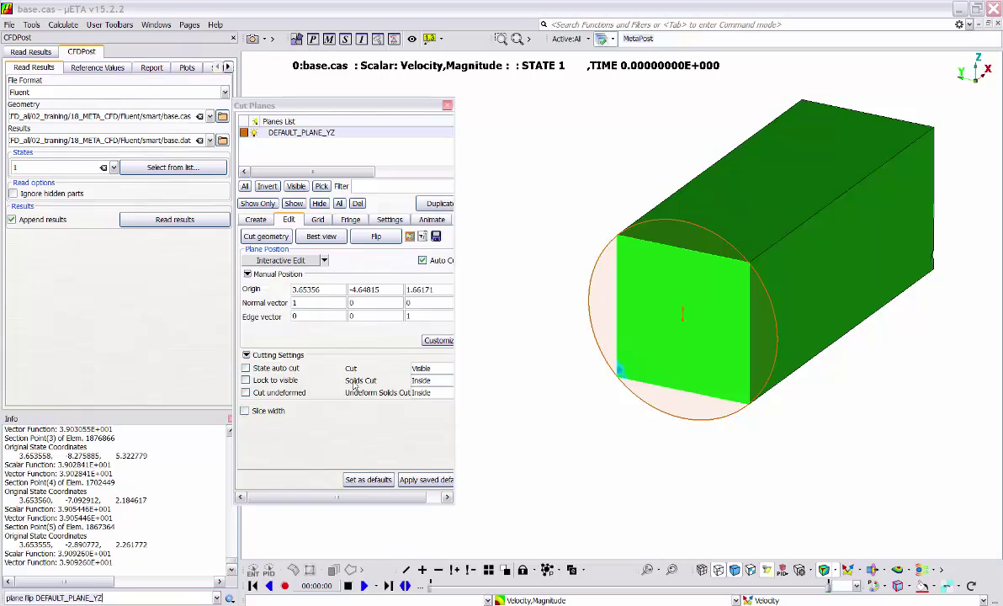
- Try the Skin option for the cut plane's Solids Cut, and settle on Both
{"action": "left_click", "coordinate": [421, 380]}
{"action": "left_click", "coordinate": [434, 395]}
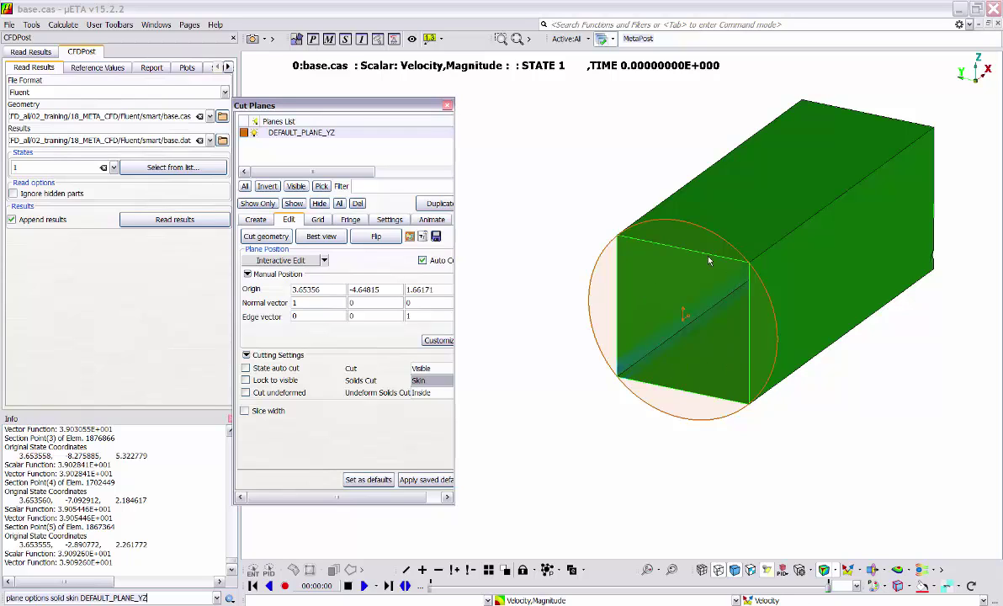
{"action": "left_click", "coordinate": [429, 381]}
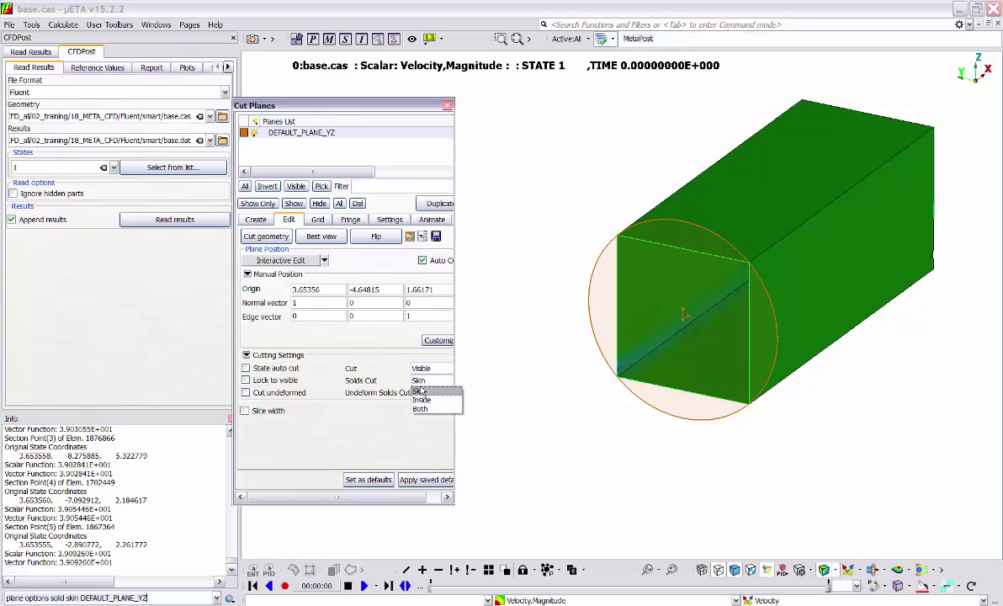
{"action": "left_click", "coordinate": [420, 409]}
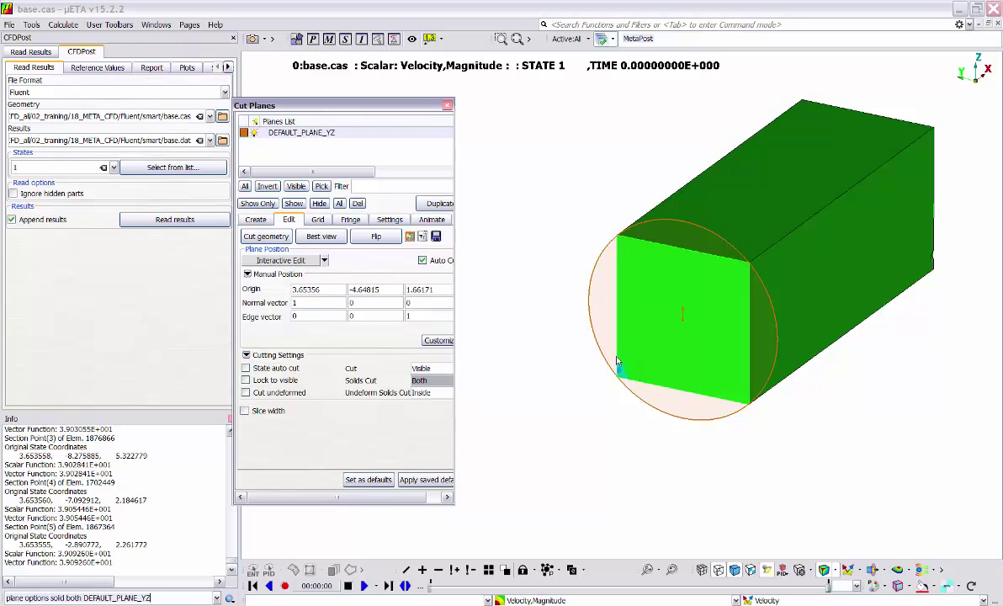
- Enable the slice width for DEFAULT_PLANE_YZ and set it to 5
{"action": "left_click", "coordinate": [268, 411]}
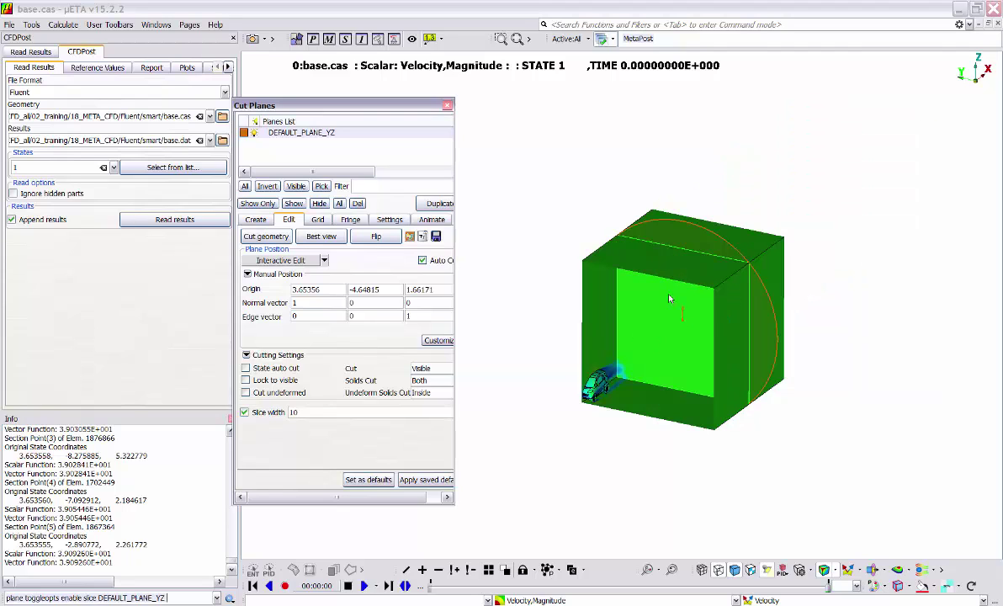
{"action": "left_click_drag", "start_coordinate": [683, 322], "coordinate": [639, 333], "text": "ctrl"}
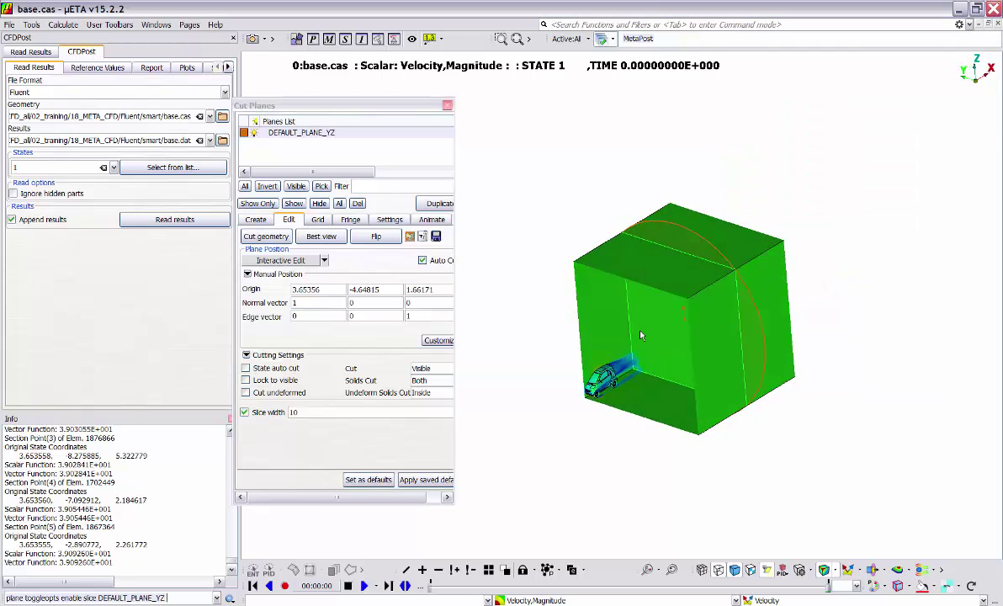
{"action": "scroll", "coordinate": [684, 335], "scroll_direction": "down", "scroll_amount": 3}
{"action": "scroll", "coordinate": [700, 291], "scroll_direction": "up", "scroll_amount": 7}
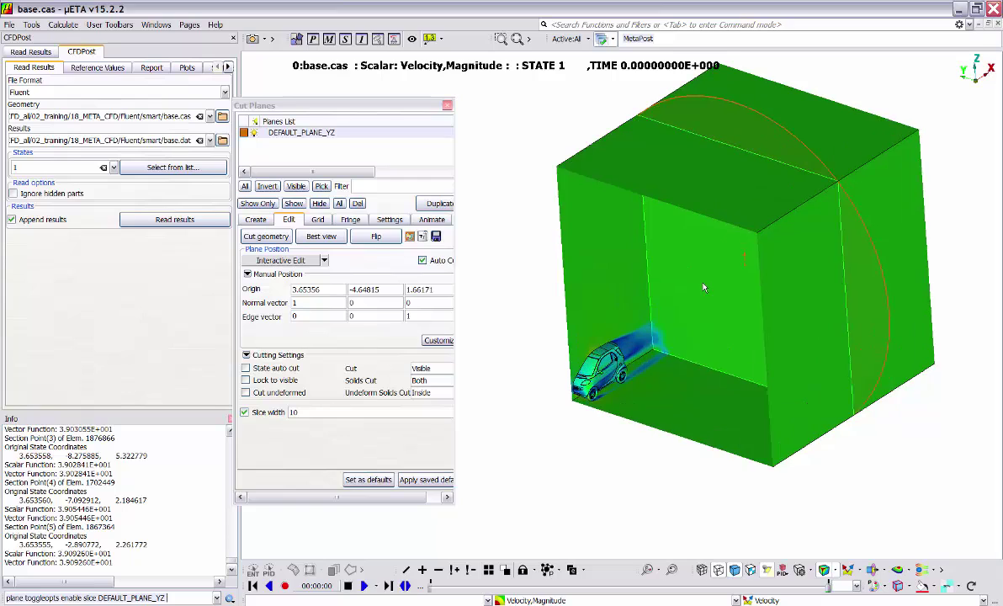
{"action": "middle_click_drag", "start_coordinate": [702, 287], "coordinate": [691, 318], "text": "ctrl"}
{"action": "left_click_drag", "start_coordinate": [331, 413], "coordinate": [285, 416]}
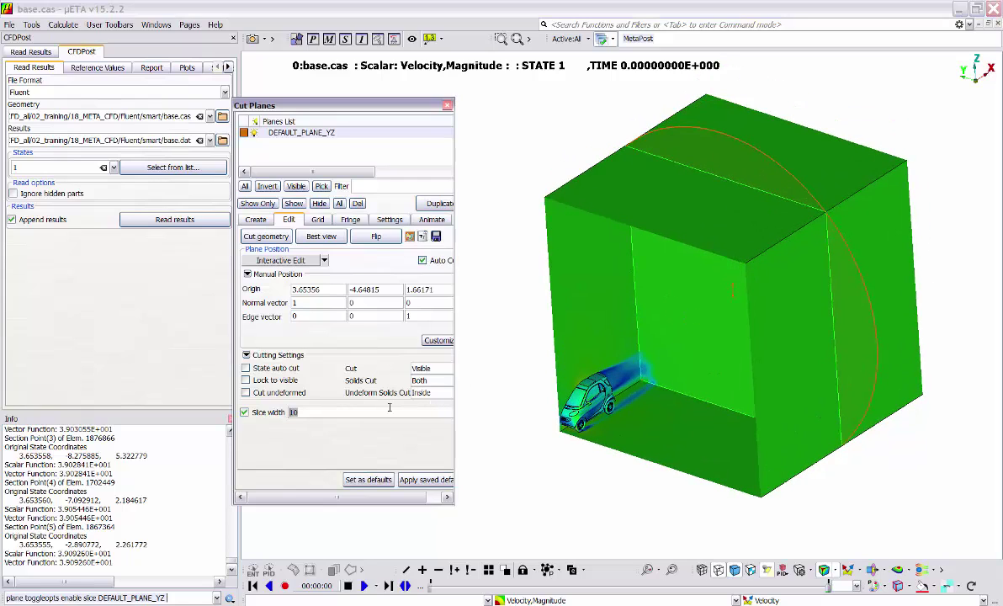
{"action": "type", "text": "5"}
{"action": "key", "text": "Return"}
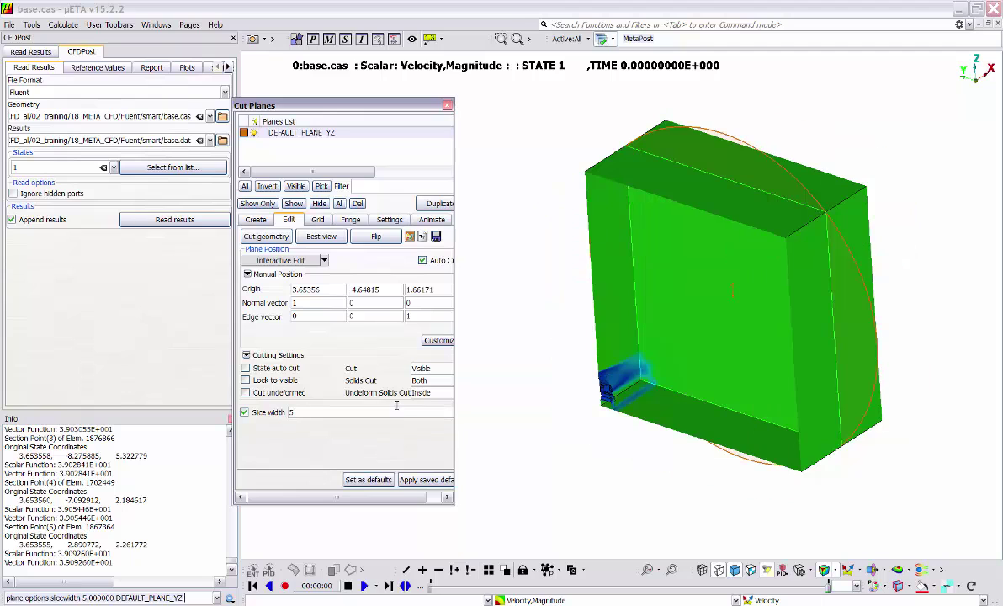
- Use Interactive Edit to translate the sliced cut plane along X to an origin X of about 1.2
{"action": "left_click", "coordinate": [301, 261]}
{"action": "middle_click_drag", "start_coordinate": [687, 322], "coordinate": [628, 367]}
{"action": "scroll", "coordinate": [661, 341], "scroll_direction": "up", "scroll_amount": 3}
{"action": "scroll", "coordinate": [628, 367], "scroll_direction": "down", "scroll_amount": 3}
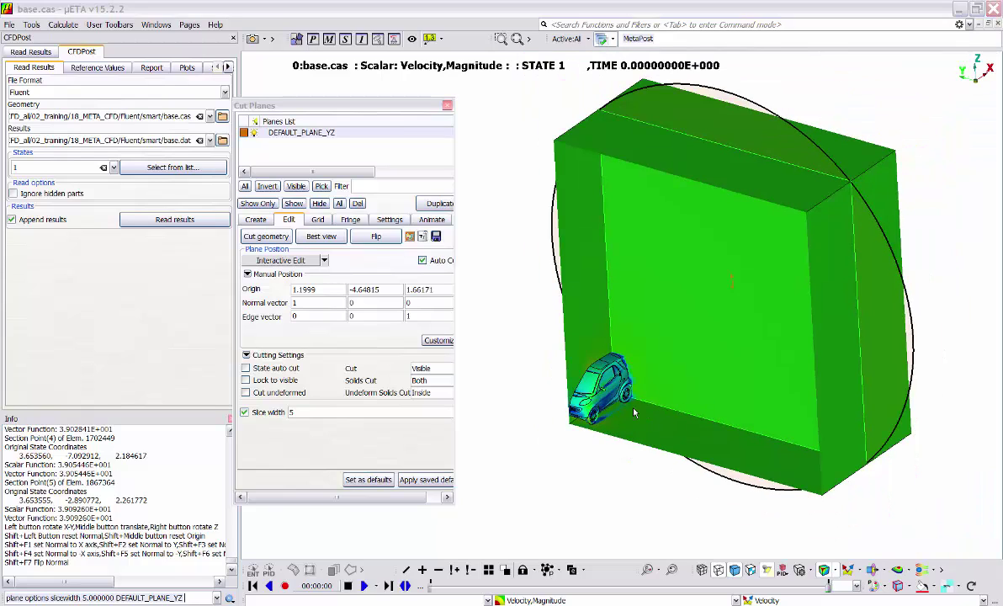
- Disable the slice width and interactively align the cut plane's normal with the Y axis
{"action": "left_click", "coordinate": [243, 415]}
{"action": "left_click", "coordinate": [244, 413]}
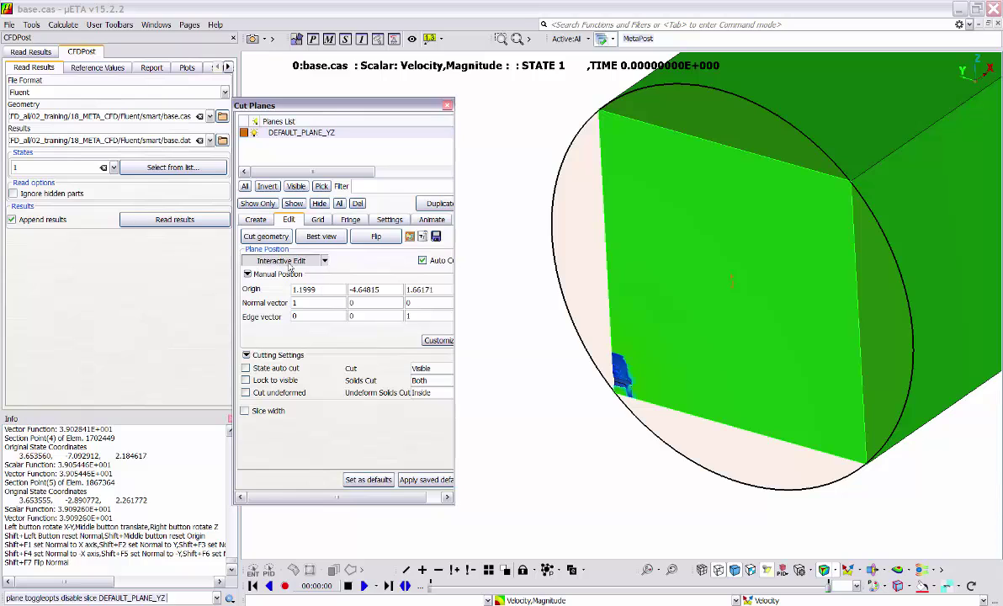
{"action": "left_click", "coordinate": [656, 335]}
{"action": "key", "text": "shift+F2"}
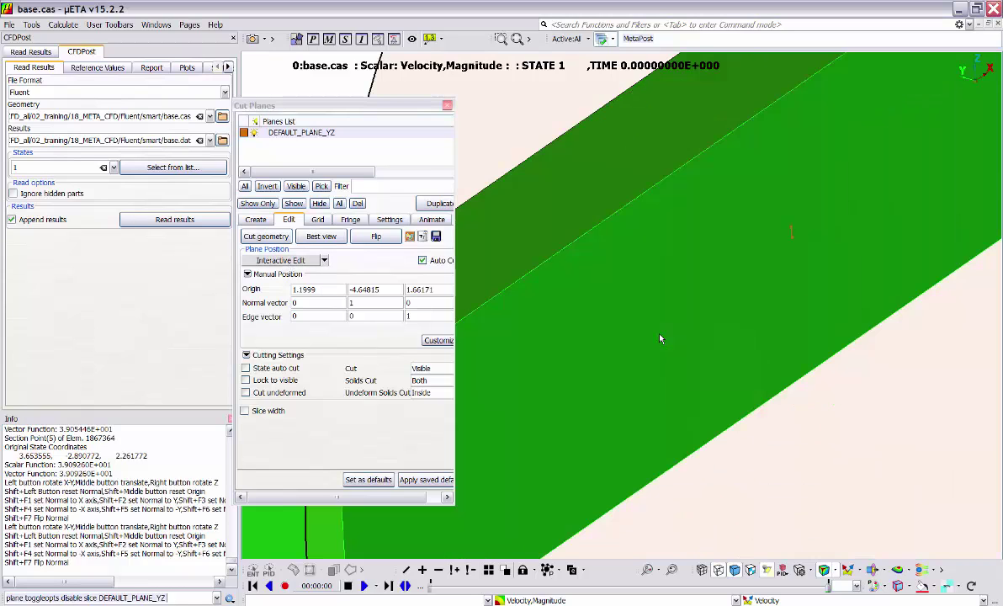
- Interactively translate the cut plane along Y to an origin Y of about -0.05 so it slices through the car
{"action": "left_click_drag", "start_coordinate": [646, 368], "coordinate": [591, 351]}
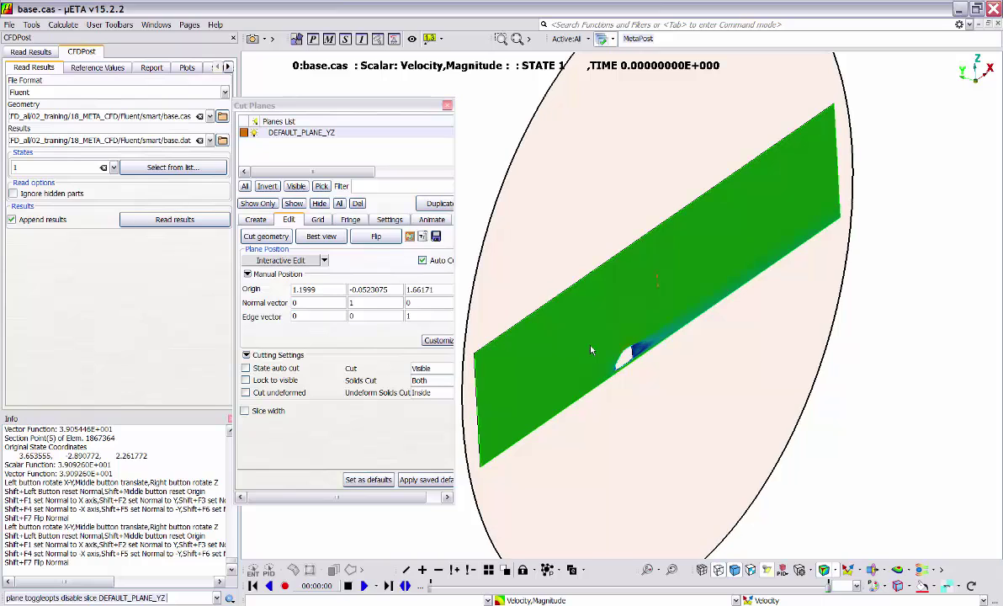
{"action": "scroll", "coordinate": [679, 331], "scroll_direction": "up", "scroll_amount": 5}
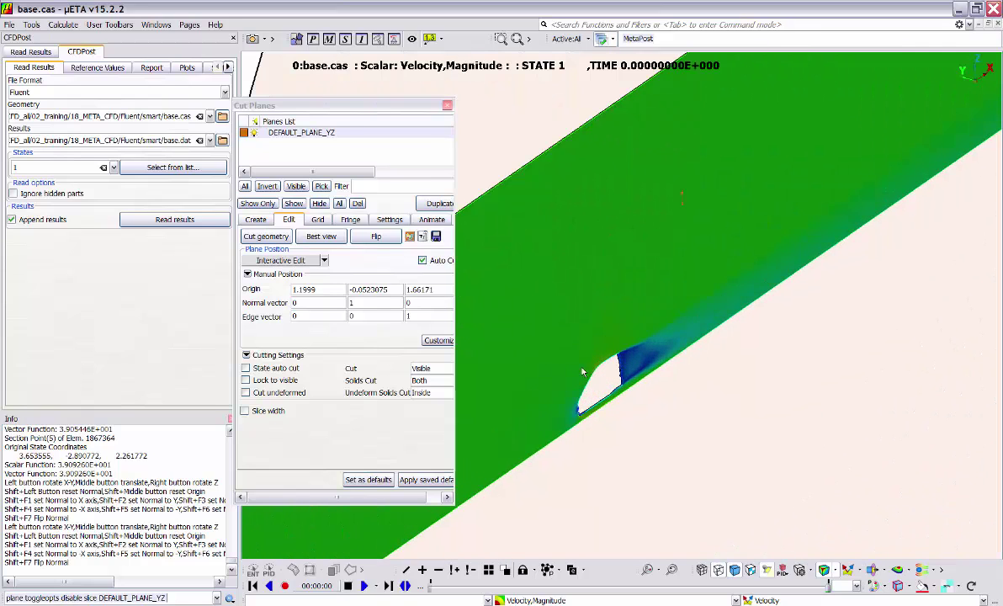
{"action": "left_click_drag", "start_coordinate": [613, 350], "coordinate": [476, 338], "text": "ctrl"}
{"action": "mouse_move", "coordinate": [602, 317]}
{"action": "left_mouse_down", "text": "ctrl"}
{"action": "mouse_move", "coordinate": [609, 269]}
{"action": "mouse_move", "coordinate": [555, 312]}
{"action": "mouse_move", "coordinate": [613, 302]}
{"action": "left_mouse_up", "text": "ctrl"}
{"action": "scroll", "coordinate": [614, 302], "scroll_direction": "up", "scroll_amount": 2}
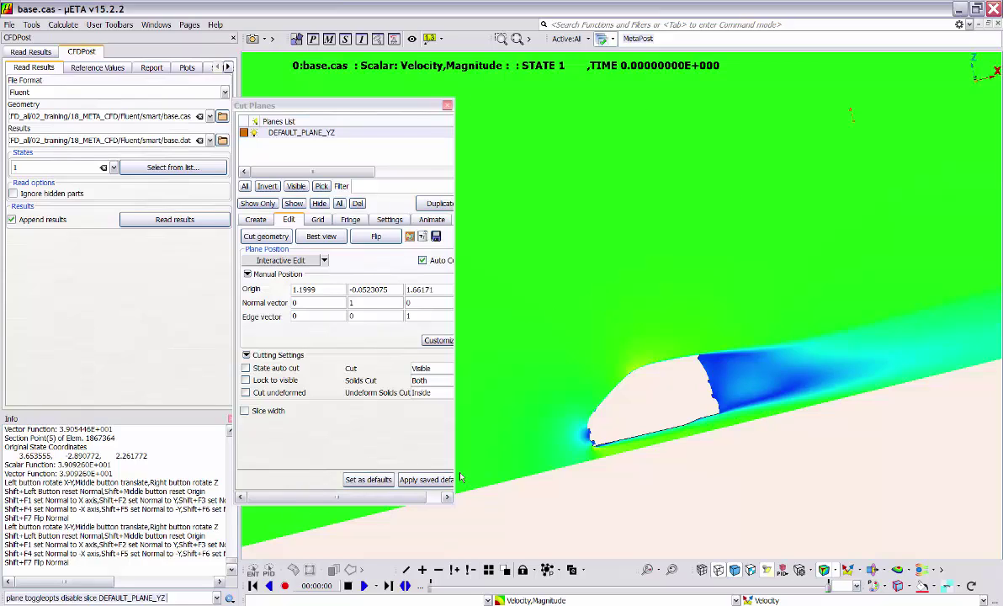
- Disable Follow Window Fringe Options for DEFAULT_PLANE_YZ so the cut plane uses its own fringe style
{"action": "left_click", "coordinate": [350, 220]}
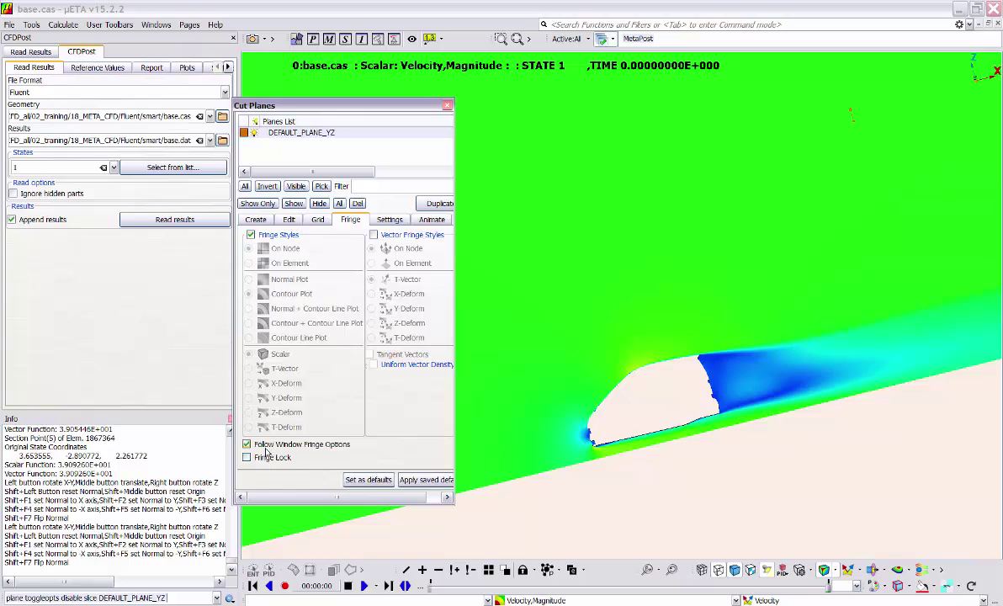
{"action": "left_click", "coordinate": [320, 448]}
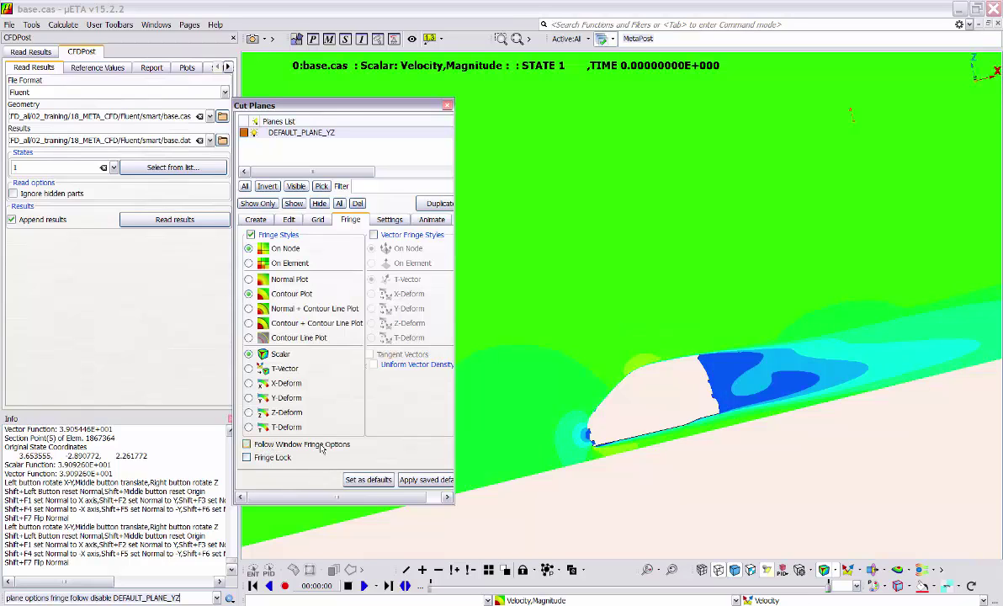
{"action": "scroll", "coordinate": [614, 336], "scroll_direction": "down", "scroll_amount": 2}
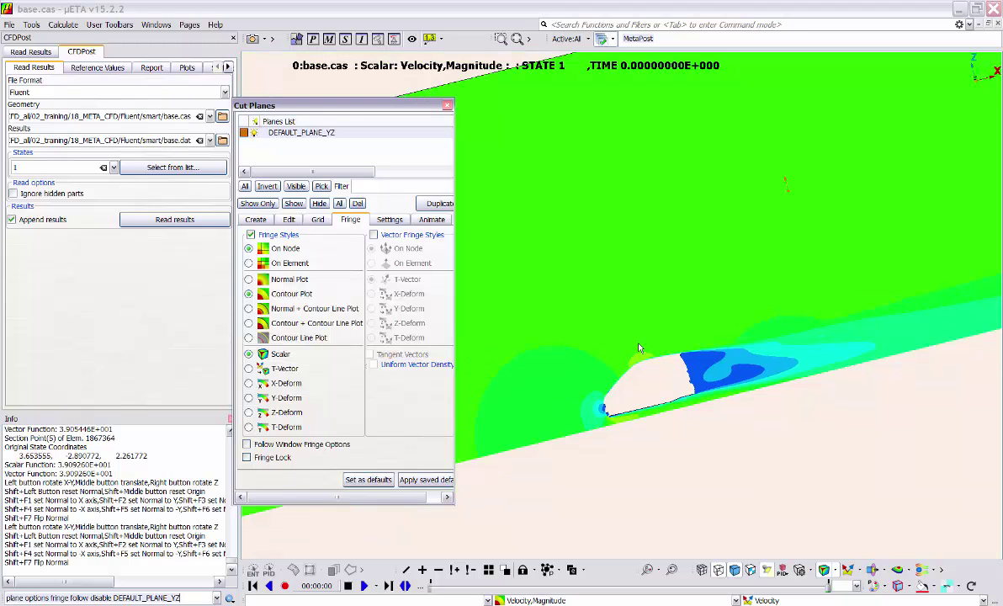
{"action": "left_click_drag", "start_coordinate": [558, 383], "coordinate": [663, 294], "text": "ctrl"}
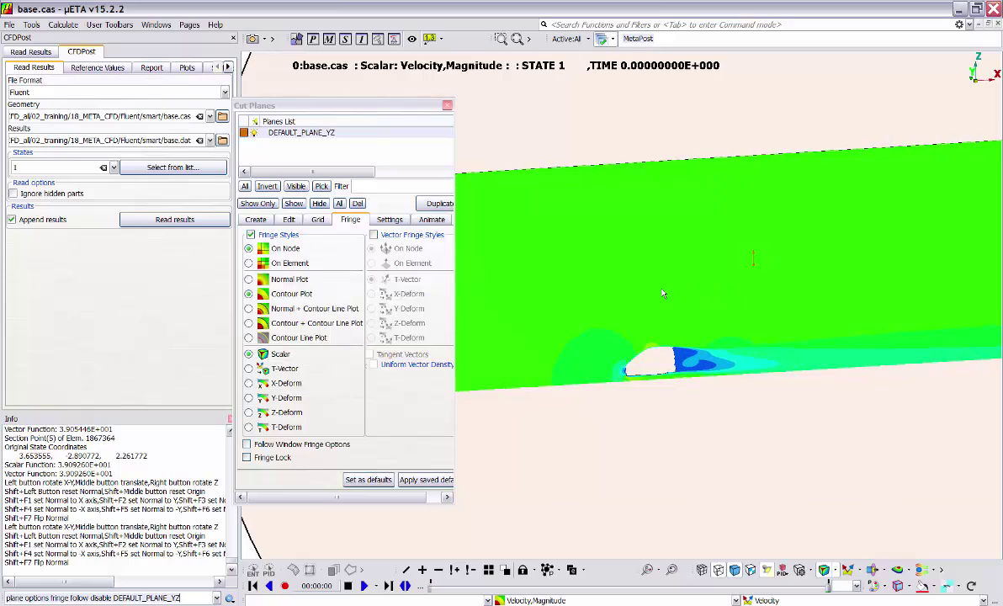
{"action": "scroll", "coordinate": [663, 293], "scroll_direction": "up", "scroll_amount": 3}
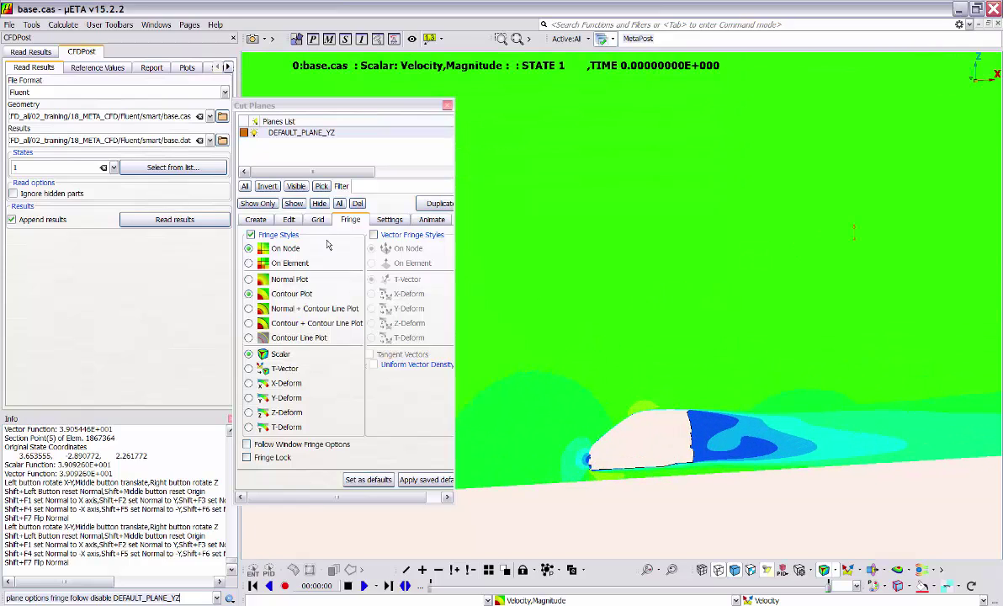
- Try the Normal Plot fringe style with On Element results on the cut plane and inspect the car's wake
{"action": "left_click", "coordinate": [289, 280]}
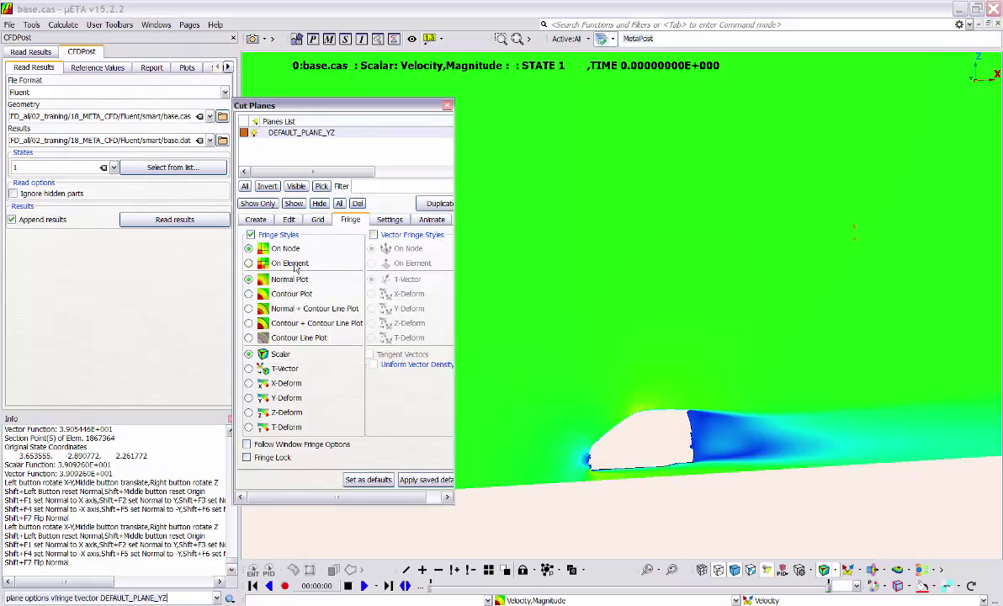
{"action": "left_click", "coordinate": [248, 264]}
{"action": "scroll", "coordinate": [665, 392], "scroll_direction": "up", "scroll_amount": 5}
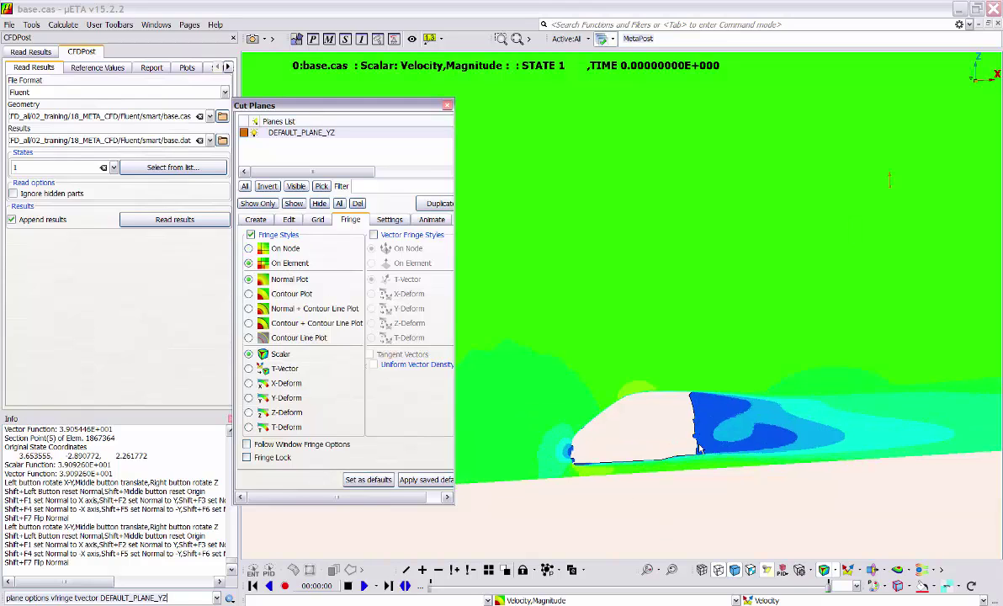
{"action": "scroll", "coordinate": [687, 402], "scroll_direction": "up", "scroll_amount": 3}
{"action": "scroll", "coordinate": [678, 378], "scroll_direction": "down", "scroll_amount": 5}
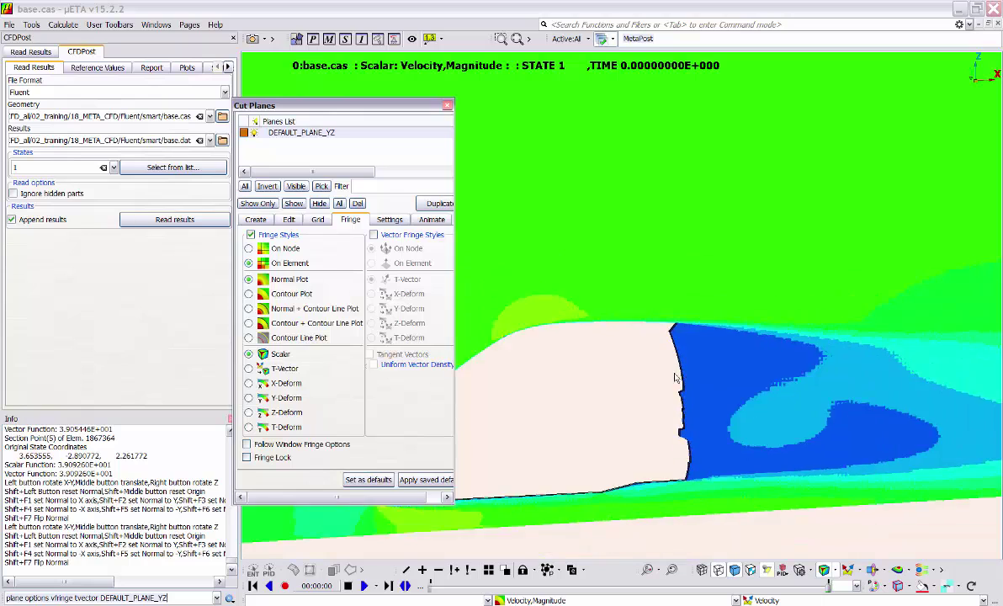
{"action": "left_click_drag", "start_coordinate": [676, 377], "coordinate": [666, 404], "text": "ctrl"}
{"action": "scroll", "coordinate": [625, 371], "scroll_direction": "down", "scroll_amount": 5}
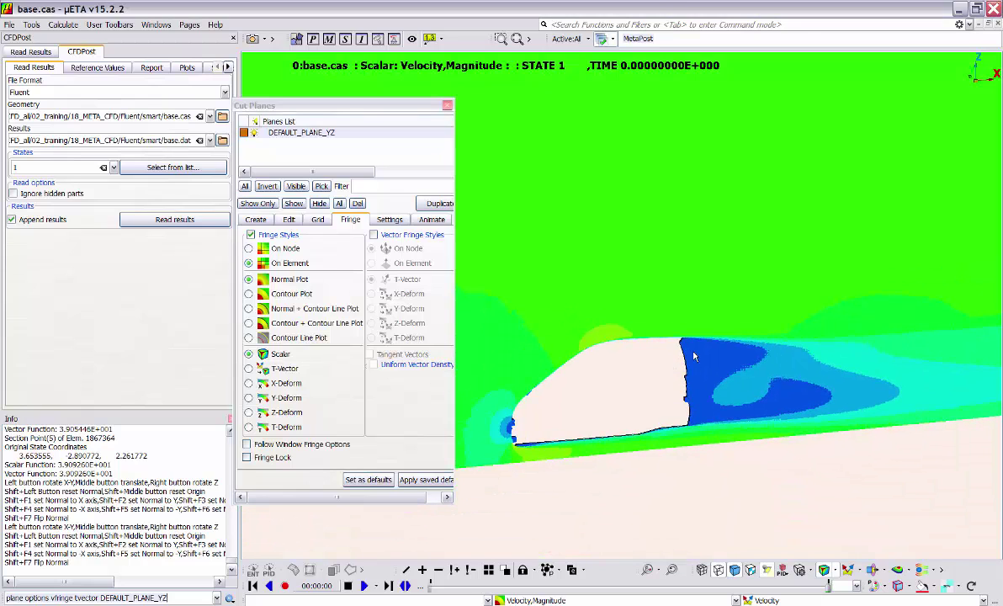
- Return the cut plane's fringe to On Node and try Contour Plot and Contour + Contour Line Plot
{"action": "left_click", "coordinate": [281, 250]}
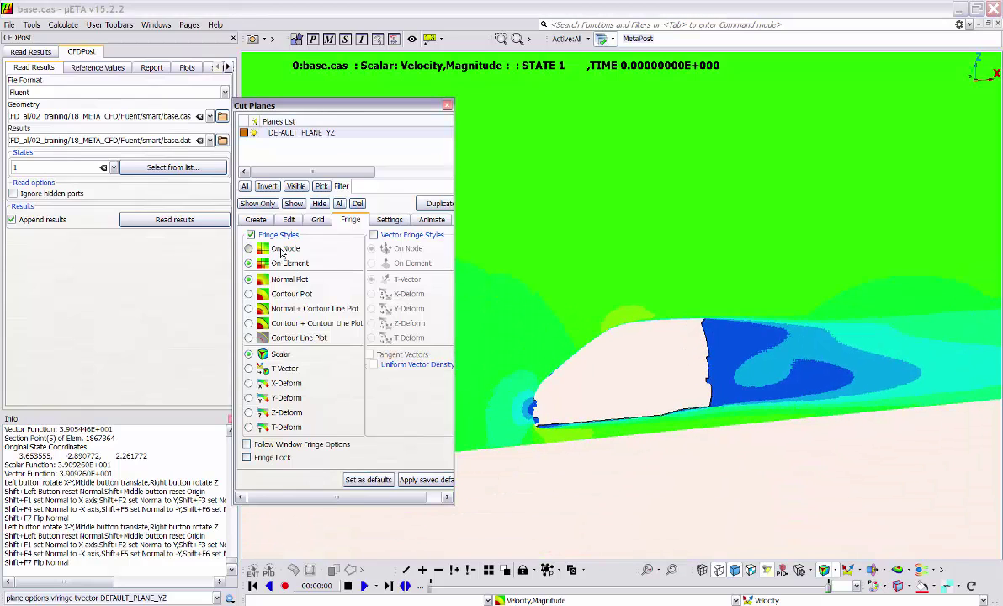
{"action": "left_click", "coordinate": [281, 252]}
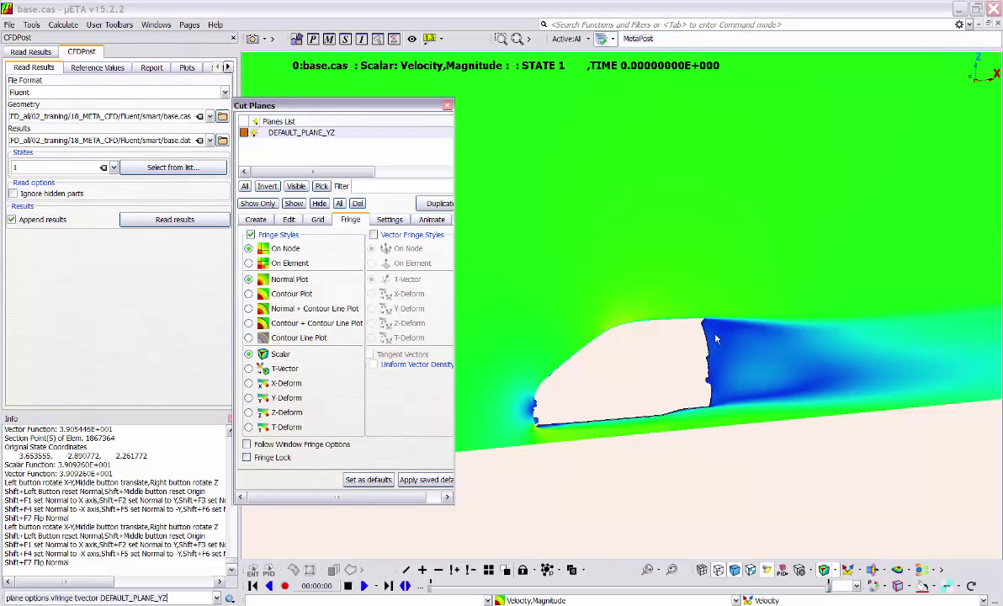
{"action": "left_click", "coordinate": [288, 297]}
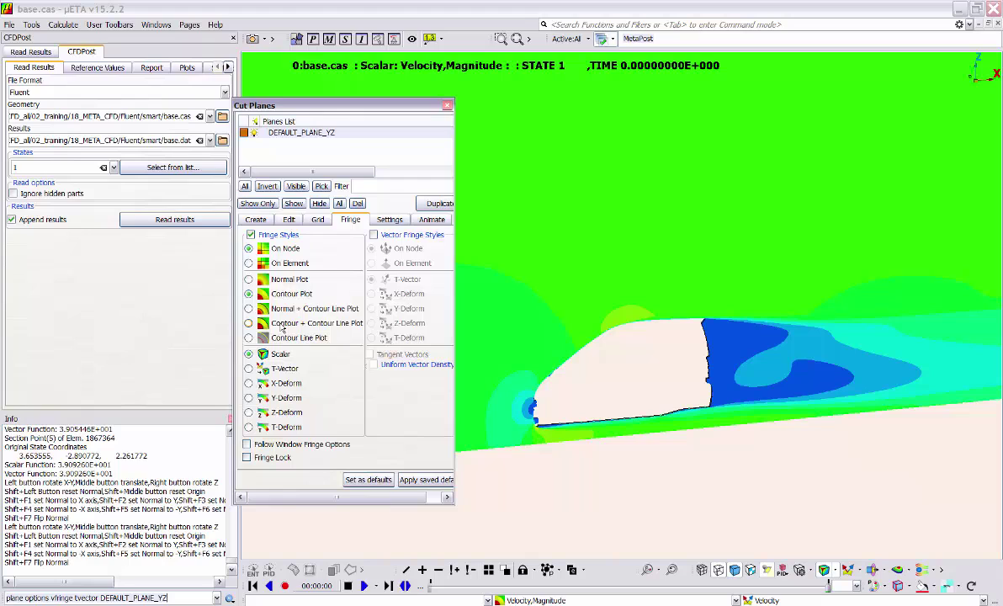
{"action": "left_click", "coordinate": [282, 326]}
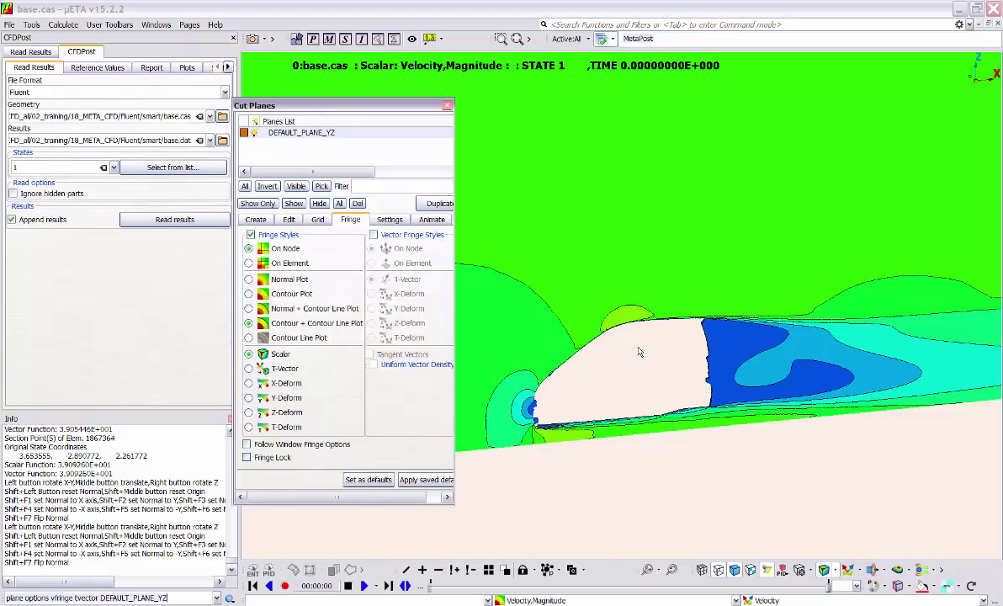
{"action": "scroll", "coordinate": [647, 305], "scroll_direction": "down", "scroll_amount": 3}
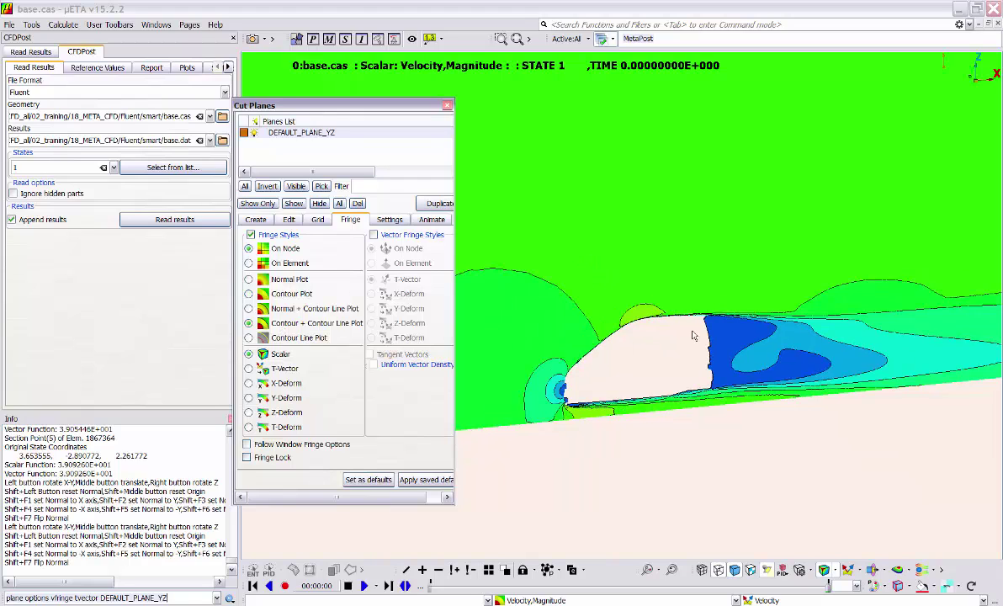
{"action": "left_click_drag", "start_coordinate": [587, 351], "coordinate": [587, 277]}
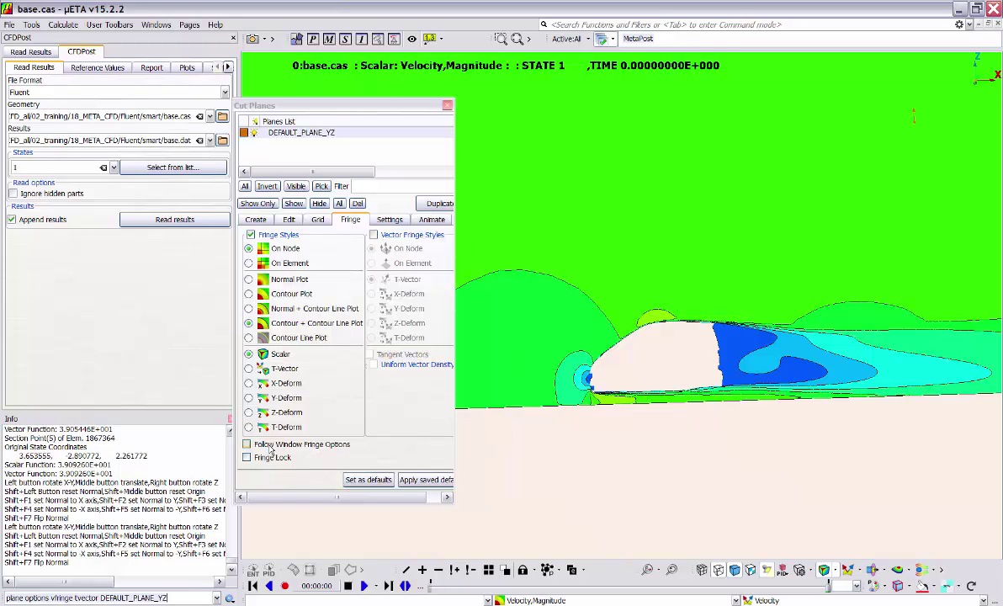
- Re-enable Follow Window Fringe Options for the cut plane and turn on its Fringe Lock
{"action": "left_click", "coordinate": [271, 448]}
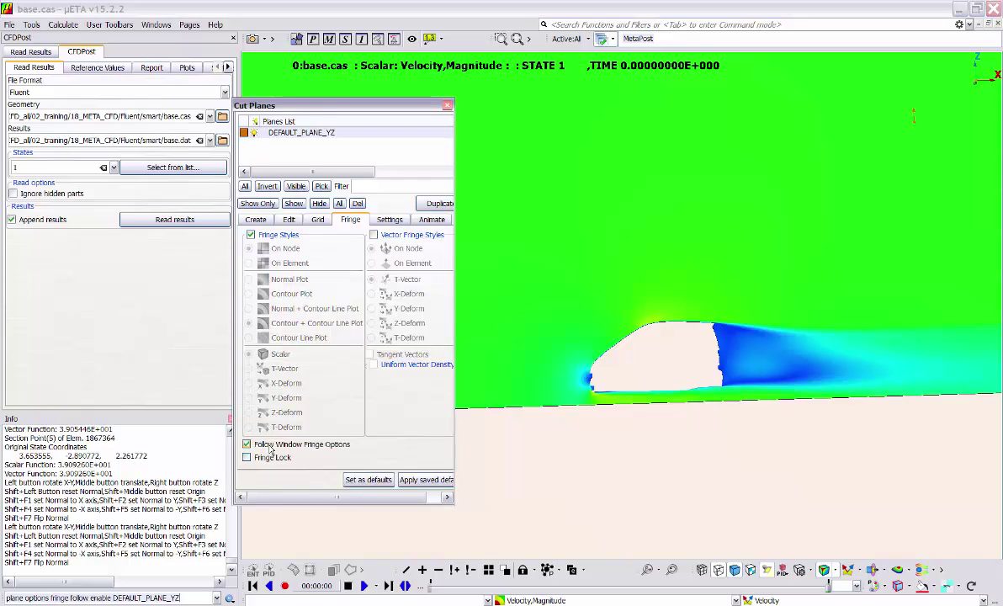
{"action": "left_click", "coordinate": [264, 488]}
{"action": "left_click", "coordinate": [264, 488]}
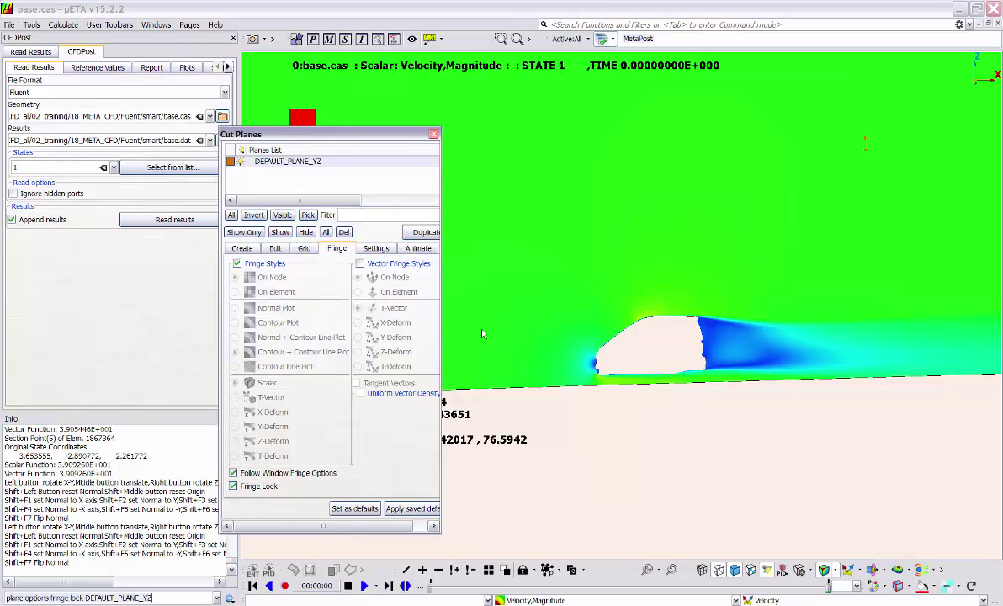
- Uncover the fringe bar and set the maximum value of its range limits to 40
{"action": "left_click_drag", "start_coordinate": [350, 134], "coordinate": [519, 118]}
{"action": "right_click", "coordinate": [305, 171]}
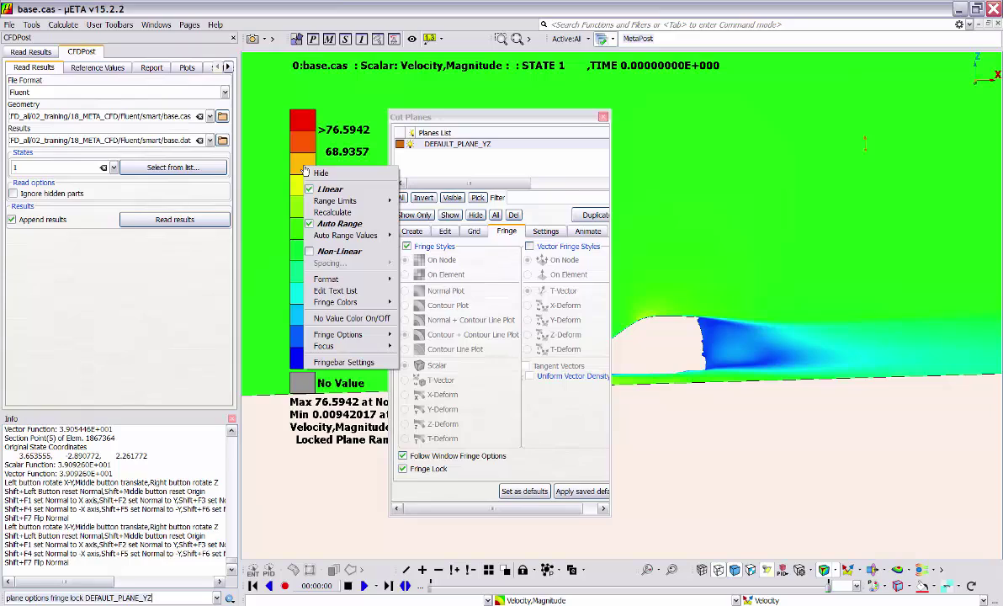
{"action": "mouse_move", "coordinate": [321, 204]}
{"action": "left_click_drag", "start_coordinate": [496, 214], "coordinate": [453, 215]}
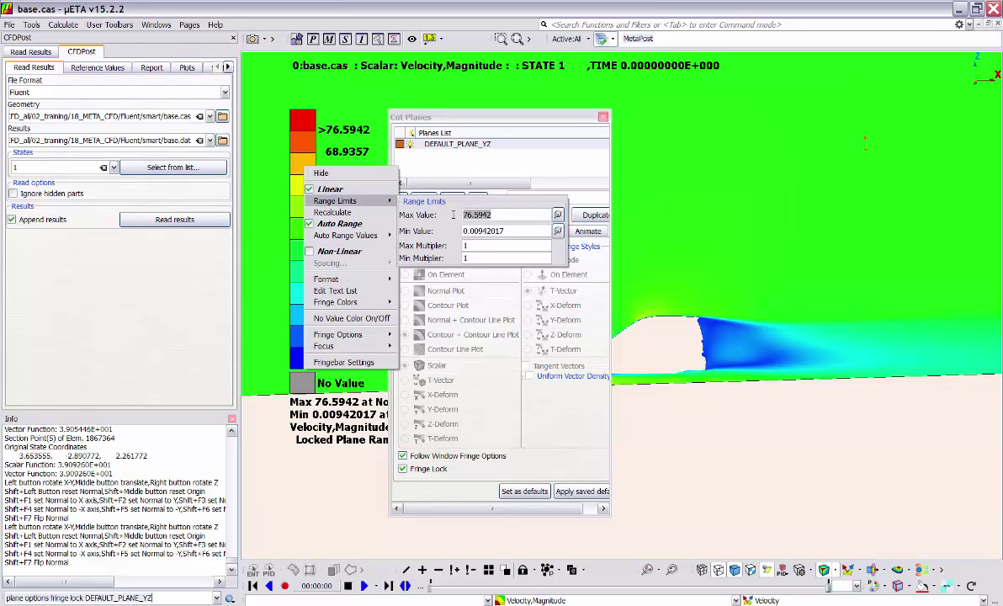
{"action": "type", "text": "40"}
{"action": "key", "text": "Return"}
{"action": "left_click", "coordinate": [354, 101]}
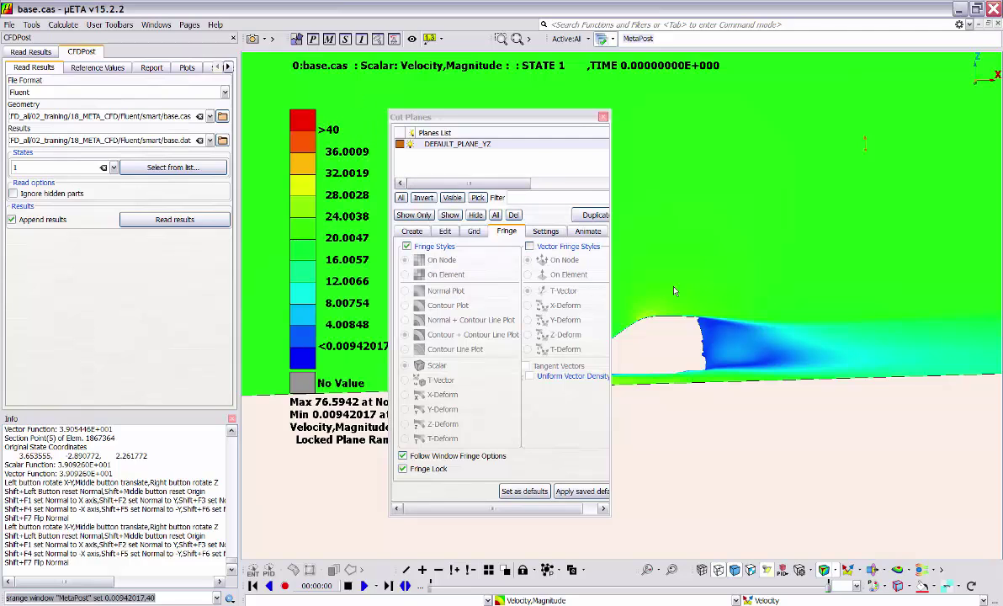
- Turn off Fringe Lock for DEFAULT_PLANE_YZ so the plane takes the window's fringe range, and inspect the flow around the car
{"action": "right_click_drag", "start_coordinate": [665, 316], "coordinate": [803, 358], "text": "ctrl"}
{"action": "left_click_drag", "start_coordinate": [804, 357], "coordinate": [925, 414], "text": "ctrl"}
{"action": "left_click_drag", "start_coordinate": [766, 395], "coordinate": [707, 368]}
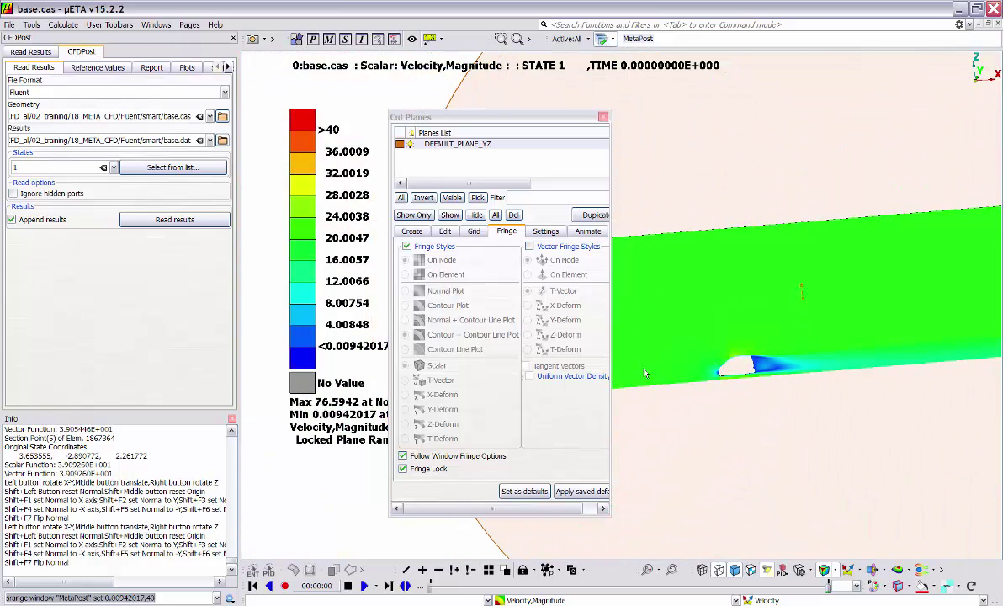
{"action": "left_click", "coordinate": [420, 471]}
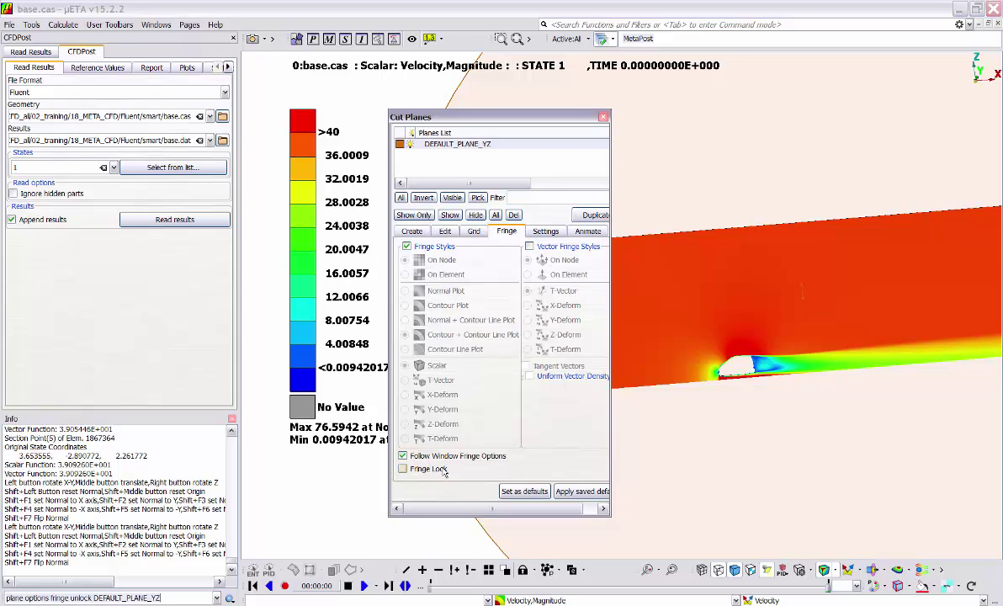
{"action": "scroll", "coordinate": [734, 354], "scroll_direction": "up", "scroll_amount": 5}
{"action": "left_click_drag", "start_coordinate": [734, 354], "coordinate": [756, 420], "text": "ctrl"}
{"action": "scroll", "coordinate": [729, 397], "scroll_direction": "down", "scroll_amount": 3}
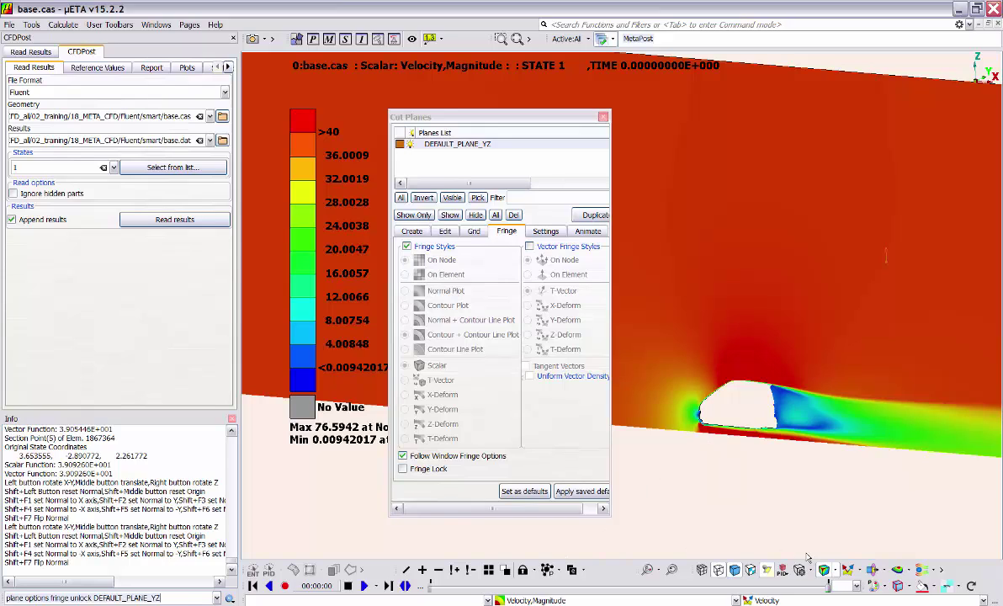
- Set the cut plane's clip mode to No Clip, enlarging and moving the Cut Planes window clear of the model
{"action": "left_click", "coordinate": [543, 233]}
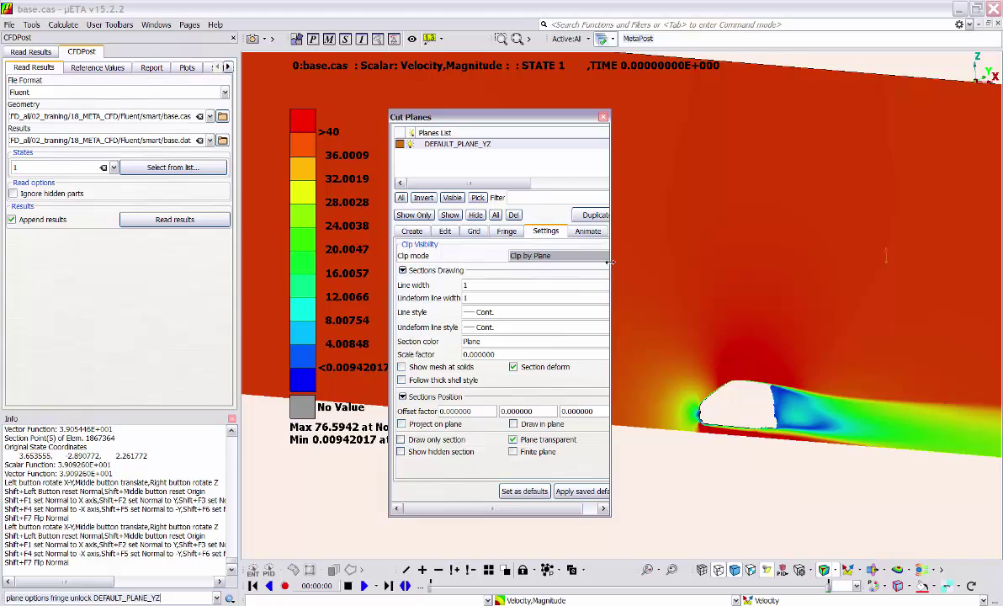
{"action": "left_click_drag", "start_coordinate": [611, 267], "coordinate": [679, 271]}
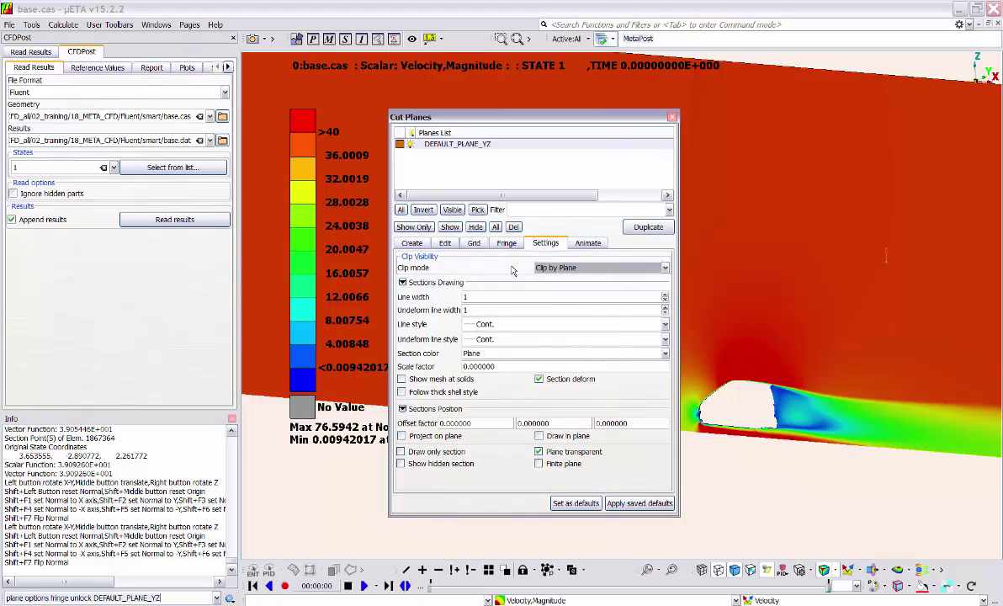
{"action": "left_click", "coordinate": [568, 268]}
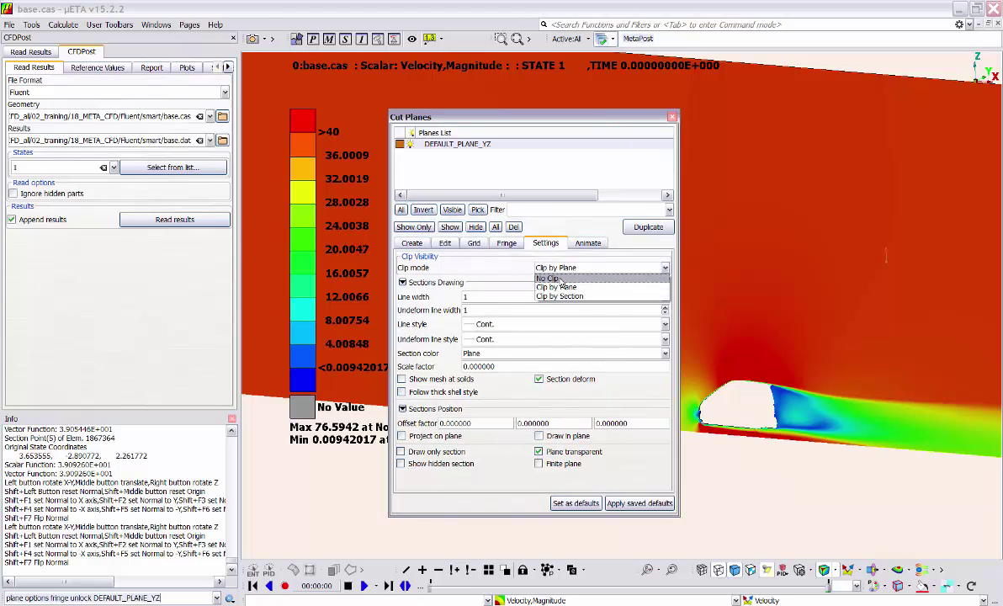
{"action": "left_click", "coordinate": [561, 279]}
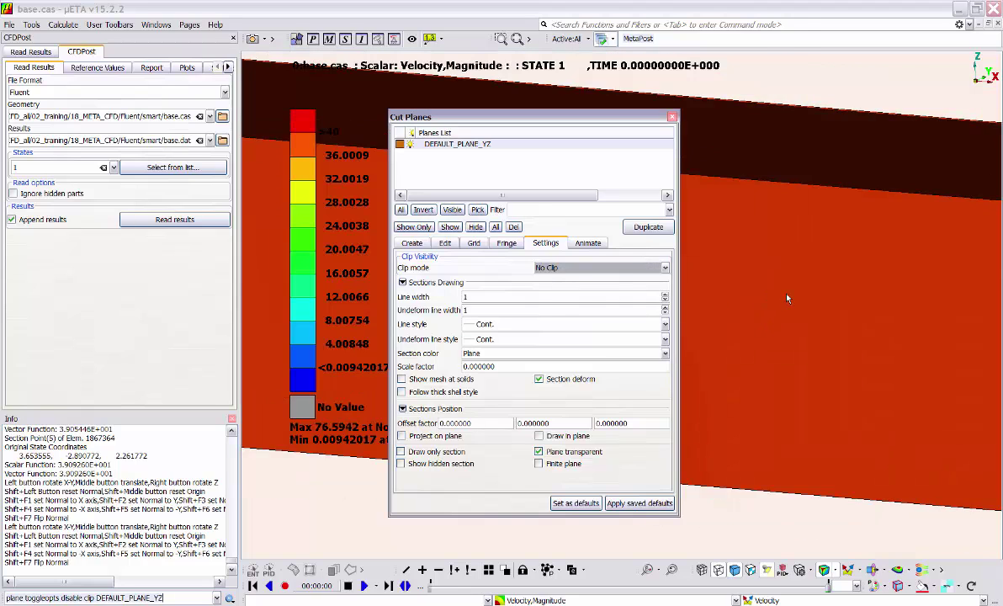
{"action": "left_click_drag", "start_coordinate": [505, 117], "coordinate": [233, 128]}
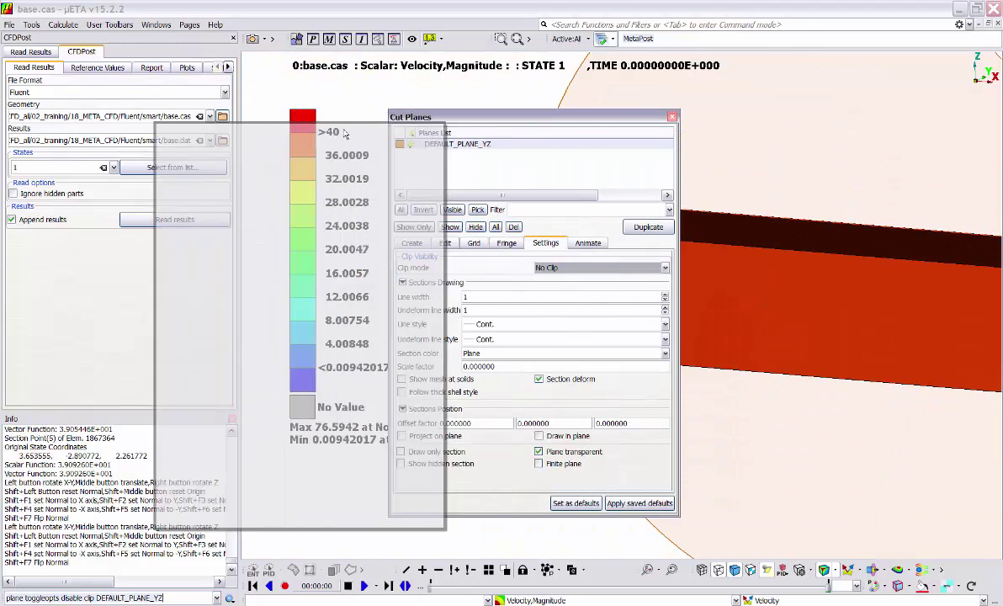
{"action": "scroll", "coordinate": [646, 267], "scroll_direction": "down", "scroll_amount": 3}
{"action": "left_click_drag", "start_coordinate": [728, 310], "coordinate": [668, 458], "text": "ctrl"}
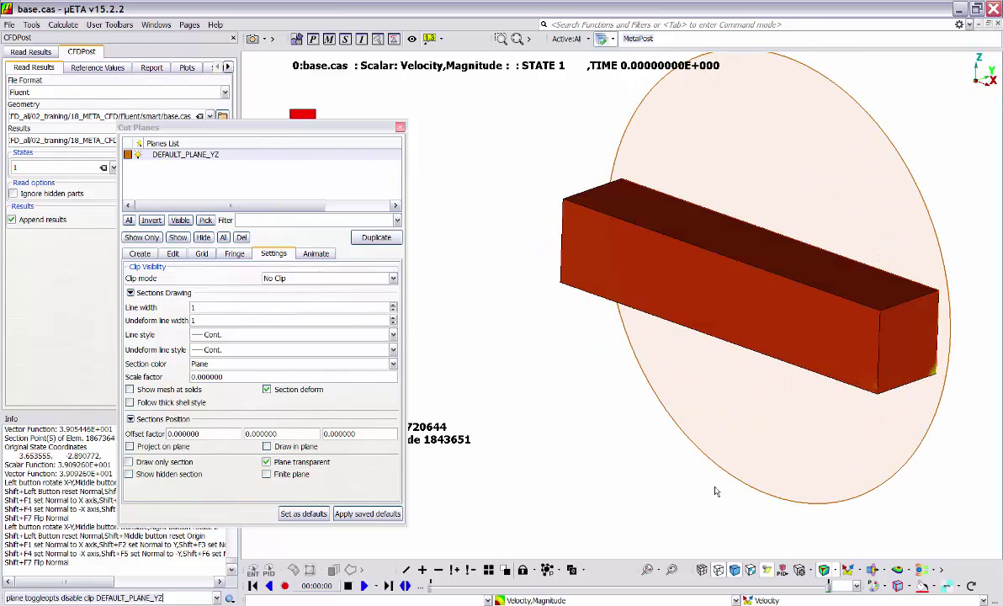
- Turn off the model's shaded display and enable Show mesh at solids for DEFAULT_PLANE_YZ
{"action": "left_click", "coordinate": [733, 571]}
{"action": "scroll", "coordinate": [655, 247], "scroll_direction": "up", "scroll_amount": 5}
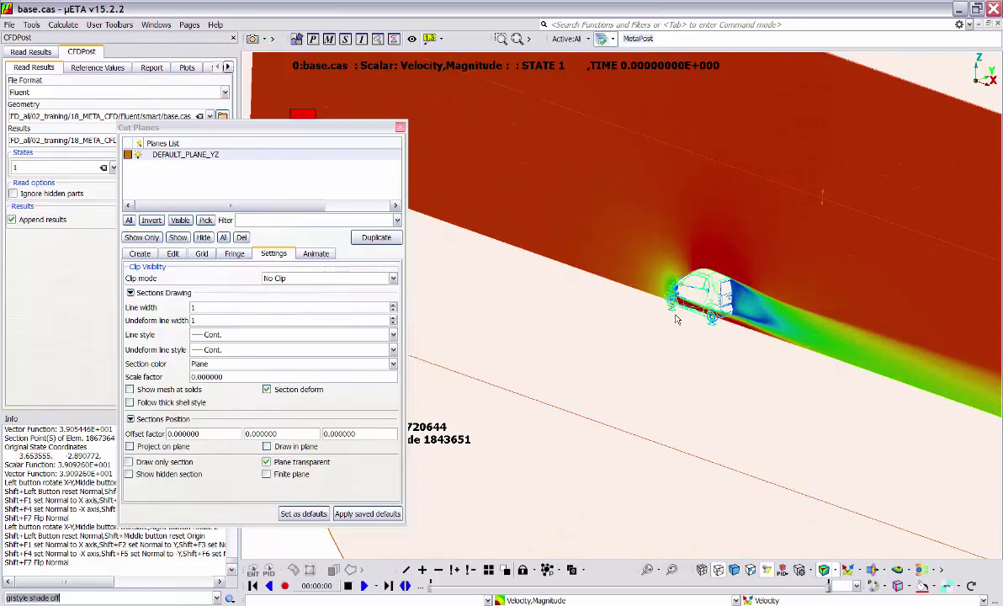
{"action": "left_click_drag", "start_coordinate": [655, 248], "coordinate": [701, 325]}
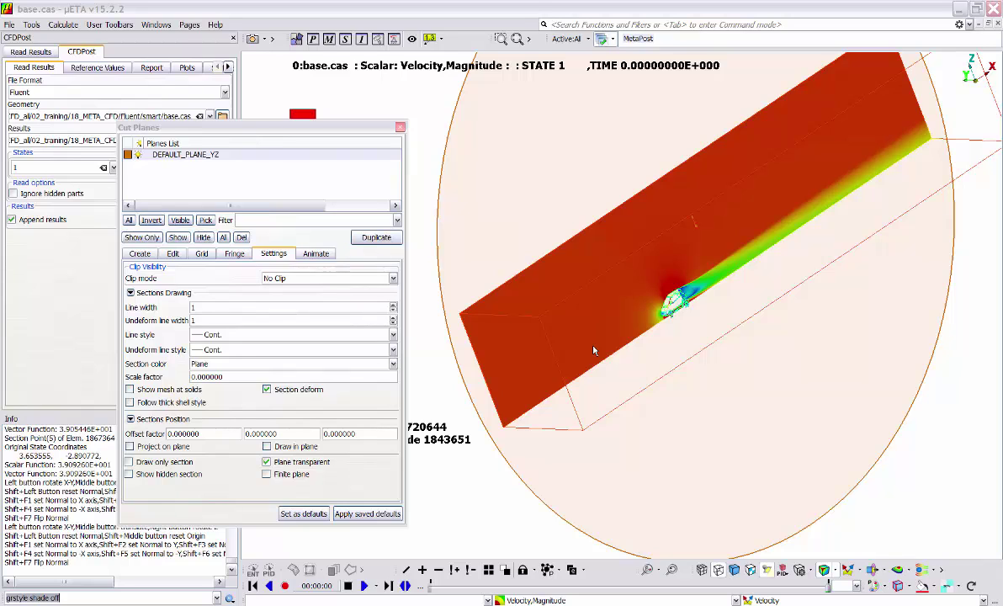
{"action": "left_click", "coordinate": [129, 389]}
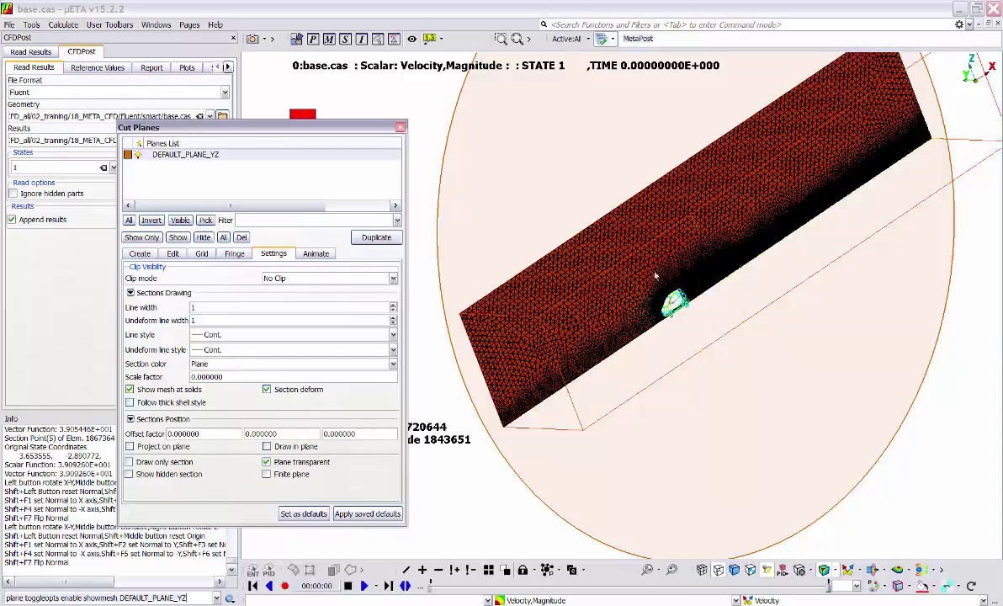
- Turn off Follow Window Fringe Options for DEFAULT_PLANE_YZ and set its fringe style to On Element
{"action": "scroll", "coordinate": [659, 285], "scroll_direction": "up", "scroll_amount": 3}
{"action": "scroll", "coordinate": [661, 290], "scroll_direction": "up", "scroll_amount": 5}
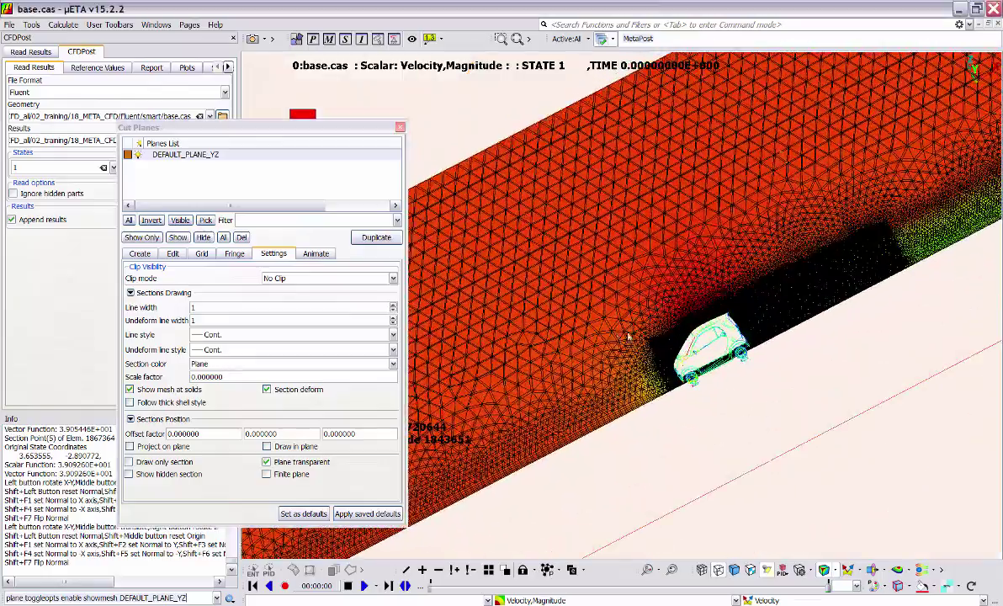
{"action": "scroll", "coordinate": [661, 319], "scroll_direction": "up", "scroll_amount": 5}
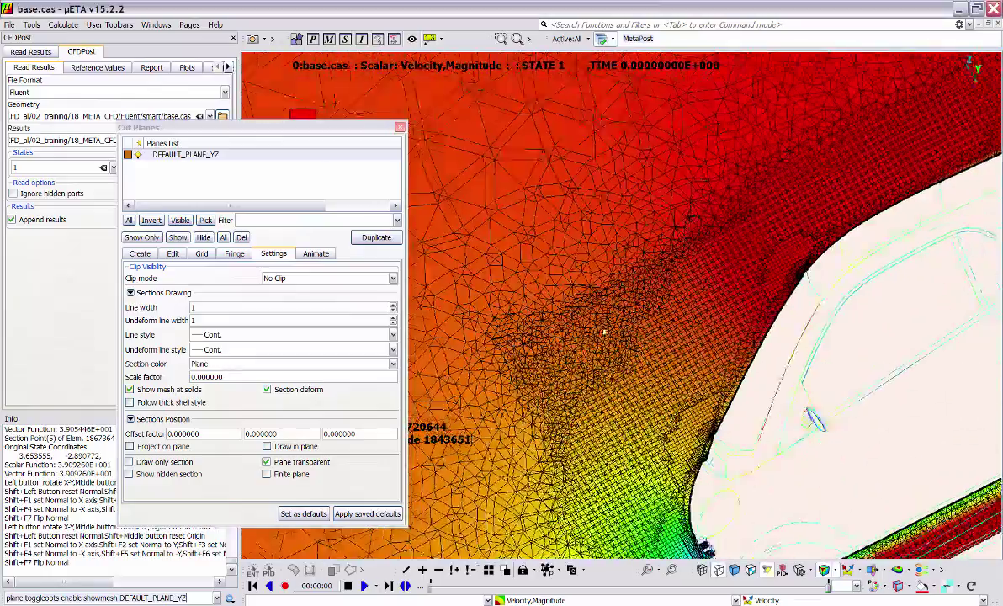
{"action": "scroll", "coordinate": [713, 292], "scroll_direction": "down", "scroll_amount": 5}
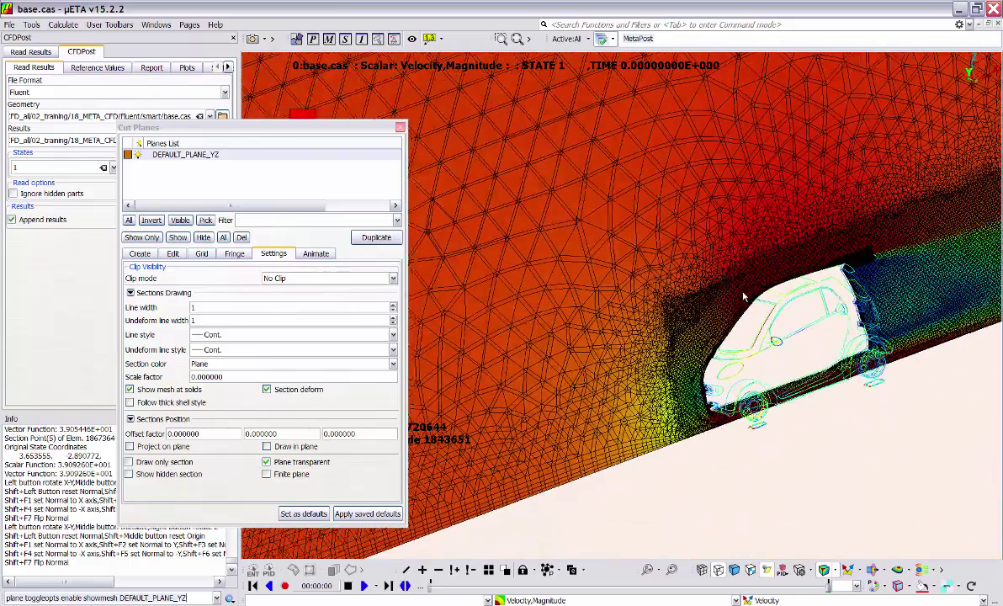
{"action": "left_click", "coordinate": [234, 253]}
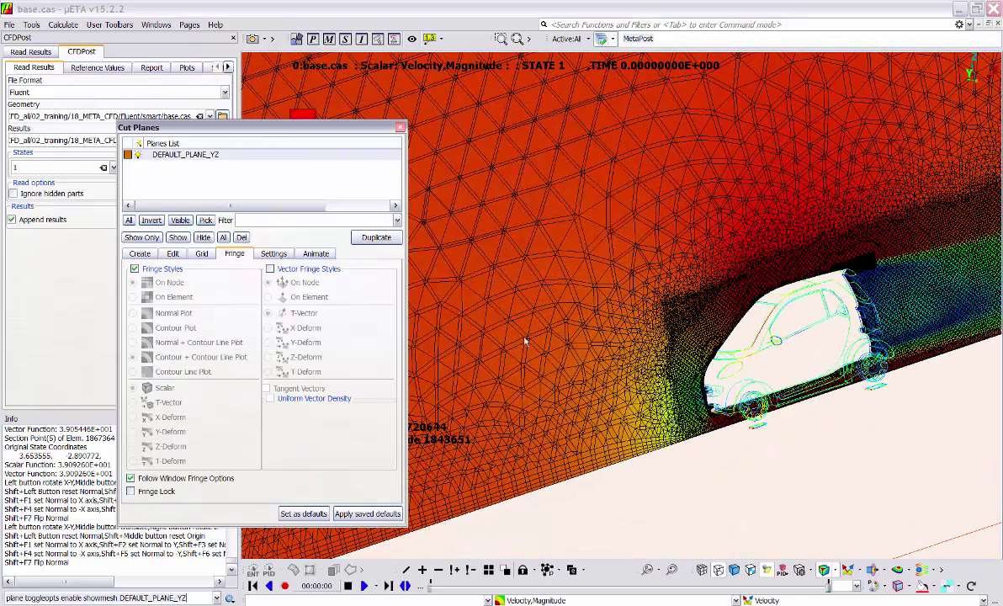
{"action": "left_click", "coordinate": [151, 480]}
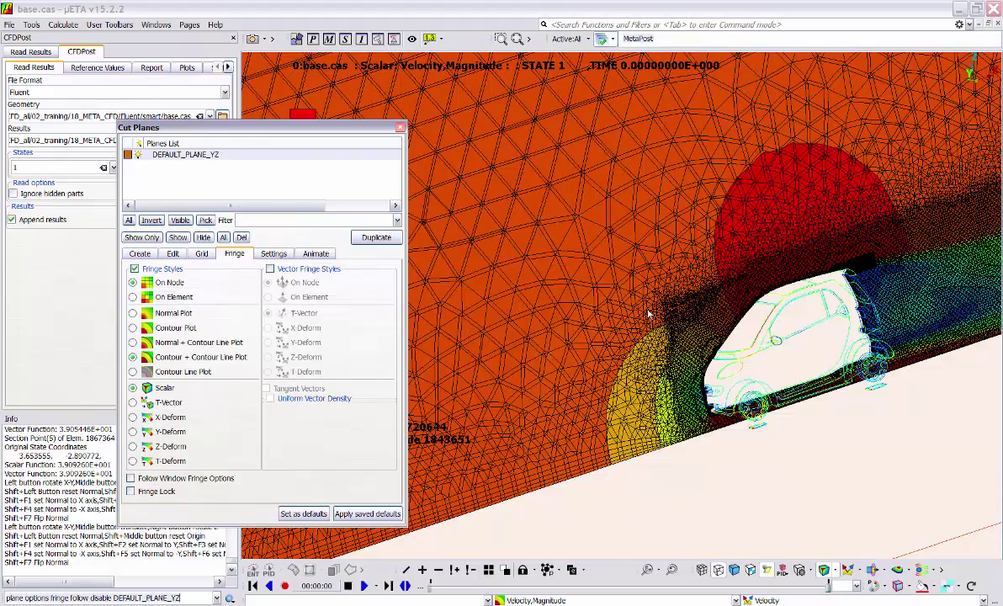
{"action": "scroll", "coordinate": [605, 293], "scroll_direction": "up", "scroll_amount": 3}
{"action": "left_click", "coordinate": [157, 298]}
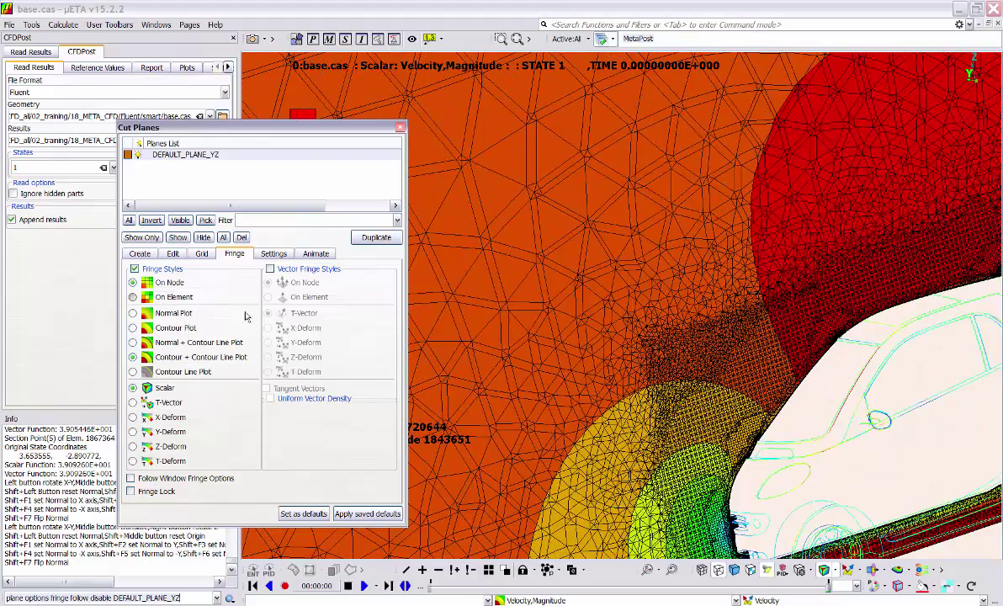
- Examine the element-based velocity contours on the cut mesh in front of, above and behind the car
{"action": "scroll", "coordinate": [557, 328], "scroll_direction": "down", "scroll_amount": 3}
{"action": "left_click_drag", "start_coordinate": [557, 328], "coordinate": [377, 322], "text": "ctrl"}
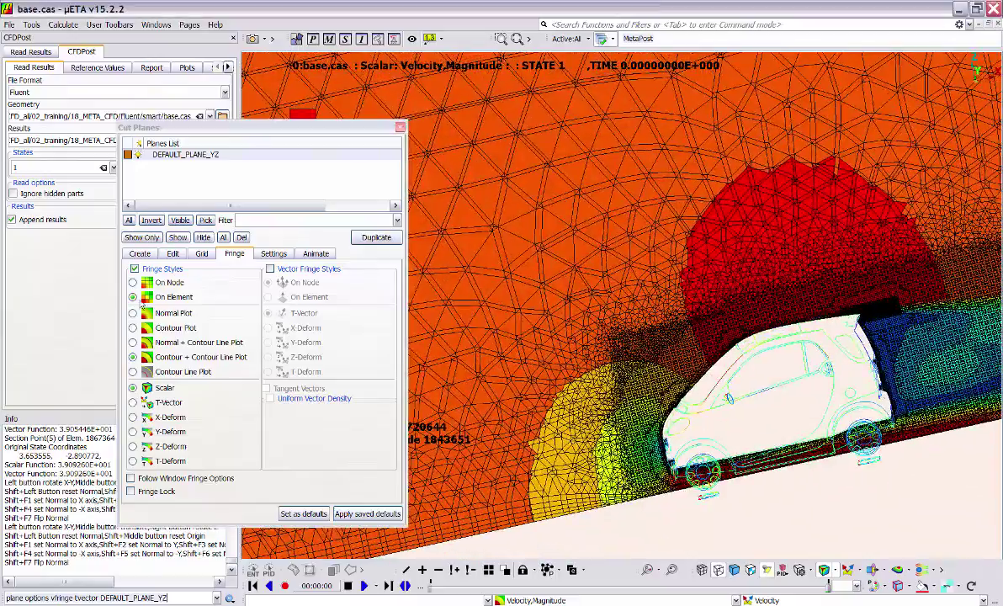
{"action": "scroll", "coordinate": [569, 340], "scroll_direction": "up", "scroll_amount": 3}
{"action": "left_click_drag", "start_coordinate": [569, 340], "coordinate": [621, 352], "text": "ctrl"}
{"action": "scroll", "coordinate": [585, 350], "scroll_direction": "down", "scroll_amount": 3}
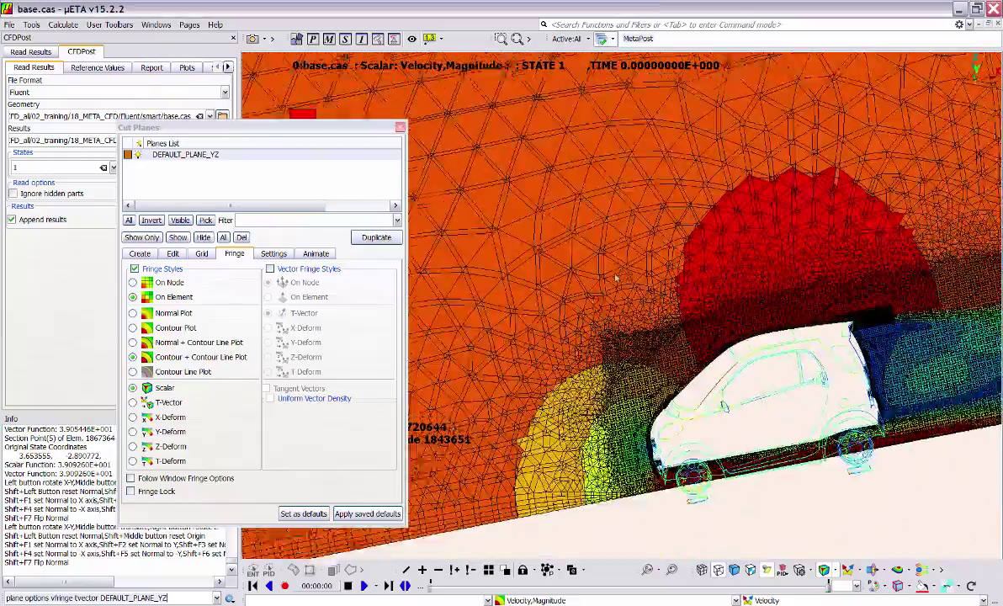
{"action": "scroll", "coordinate": [547, 446], "scroll_direction": "up", "scroll_amount": 5}
{"action": "scroll", "coordinate": [572, 371], "scroll_direction": "down", "scroll_amount": 4}
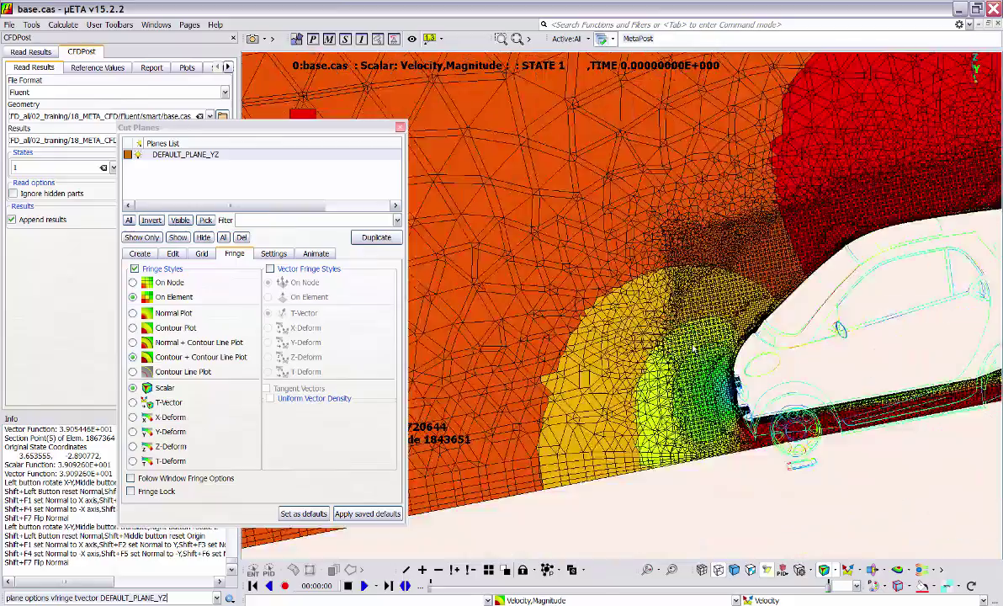
{"action": "left_click_drag", "start_coordinate": [693, 349], "coordinate": [651, 331]}
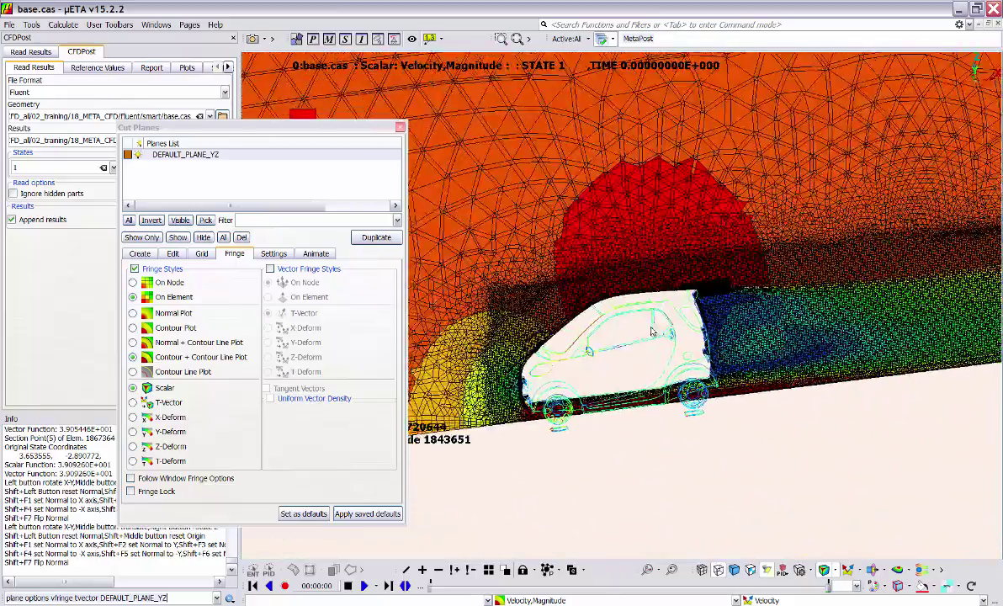
{"action": "scroll", "coordinate": [738, 327], "scroll_direction": "up", "scroll_amount": 4}
{"action": "middle_click_drag", "start_coordinate": [660, 336], "coordinate": [746, 321], "text": "ctrl"}
{"action": "scroll", "coordinate": [744, 322], "scroll_direction": "down", "scroll_amount": 2}
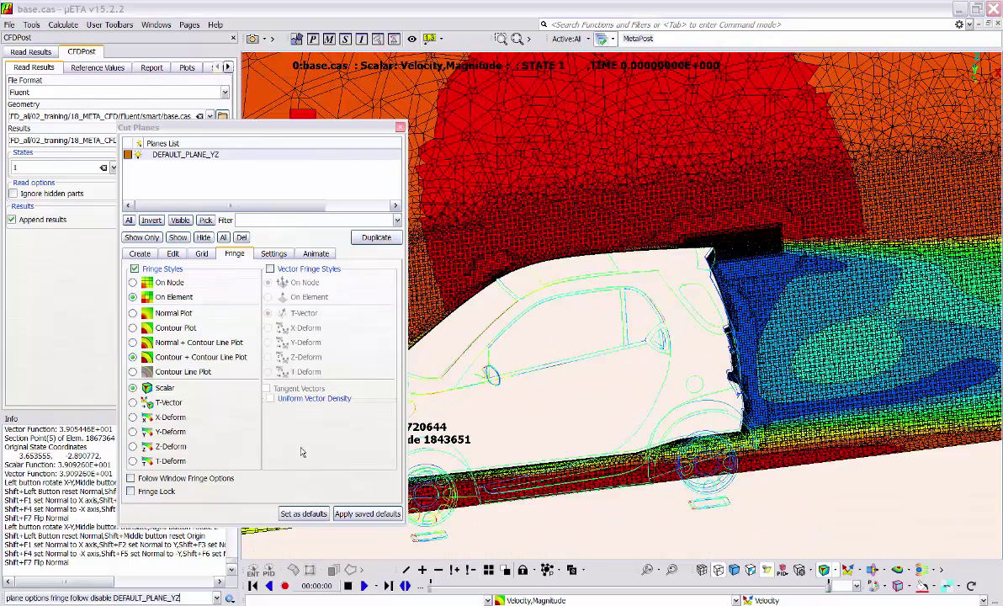
- Enable Follow Window Fringe Options for DEFAULT_PLANE_YZ and turn off Show mesh at solids
{"action": "left_click", "coordinate": [184, 479]}
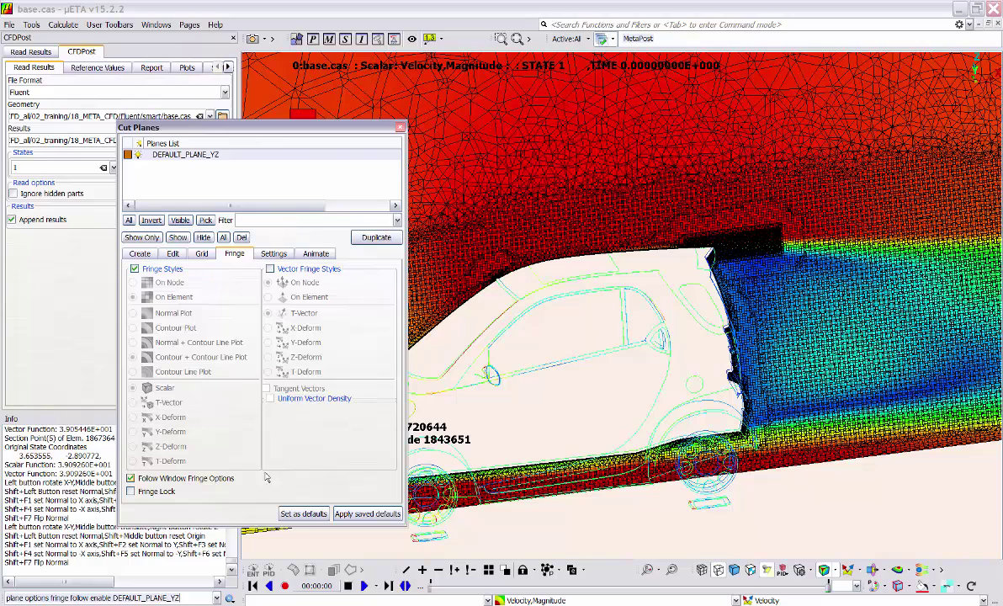
{"action": "left_click", "coordinate": [274, 254]}
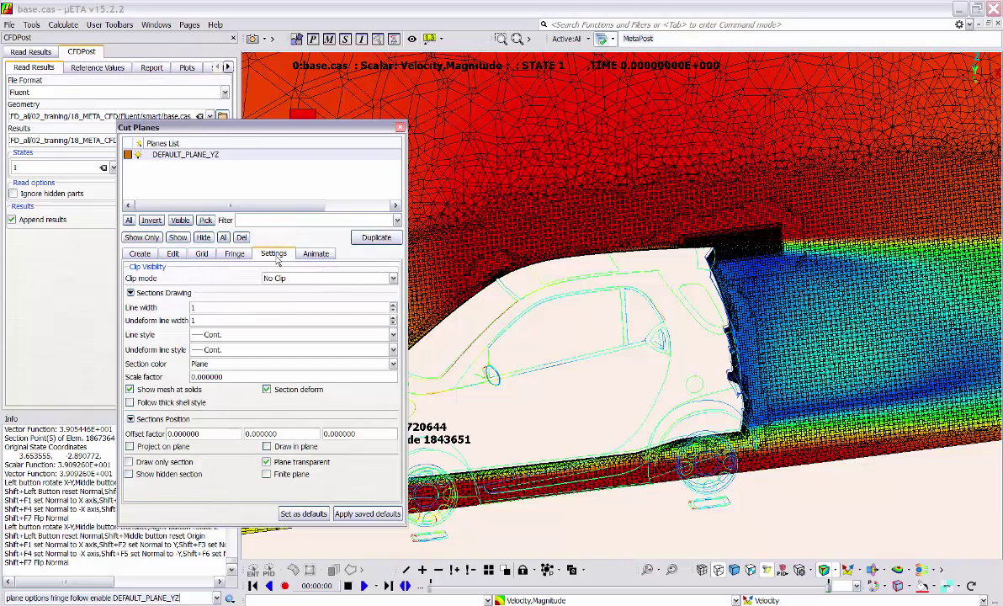
{"action": "left_click", "coordinate": [180, 390]}
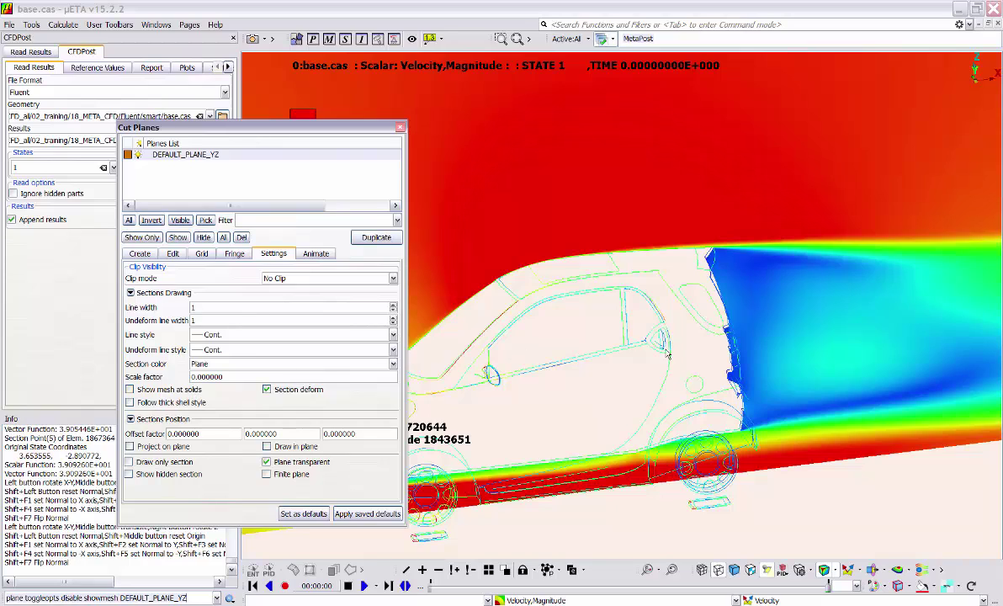
- Set the Z offset factor of DEFAULT_PLANE_YZ to 0.5 and inspect the section's position relative to the car
{"action": "left_click_drag", "start_coordinate": [667, 355], "coordinate": [649, 384]}
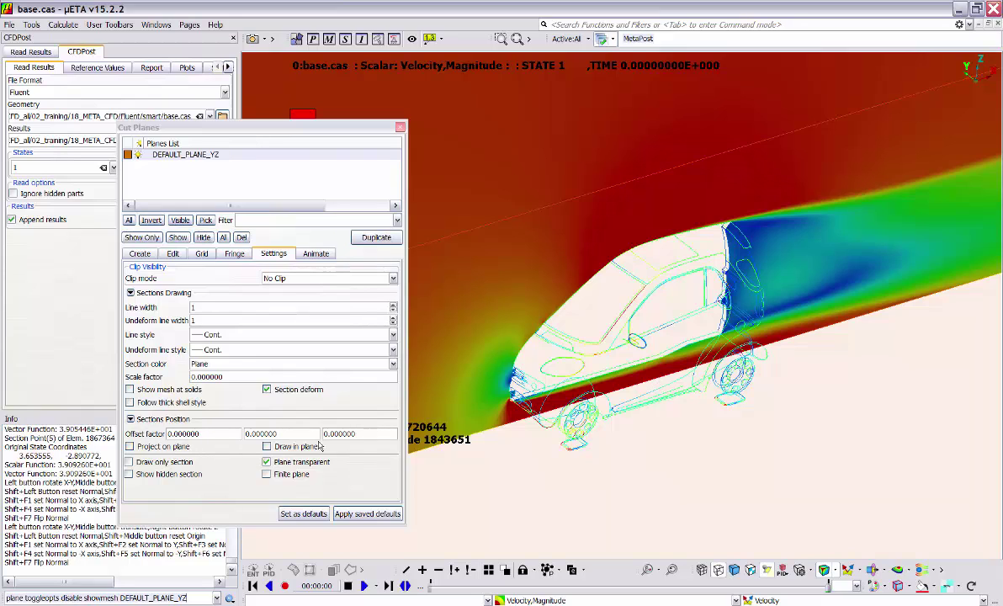
{"action": "left_click_drag", "start_coordinate": [361, 435], "coordinate": [260, 437]}
{"action": "type", "text": "0.5"}
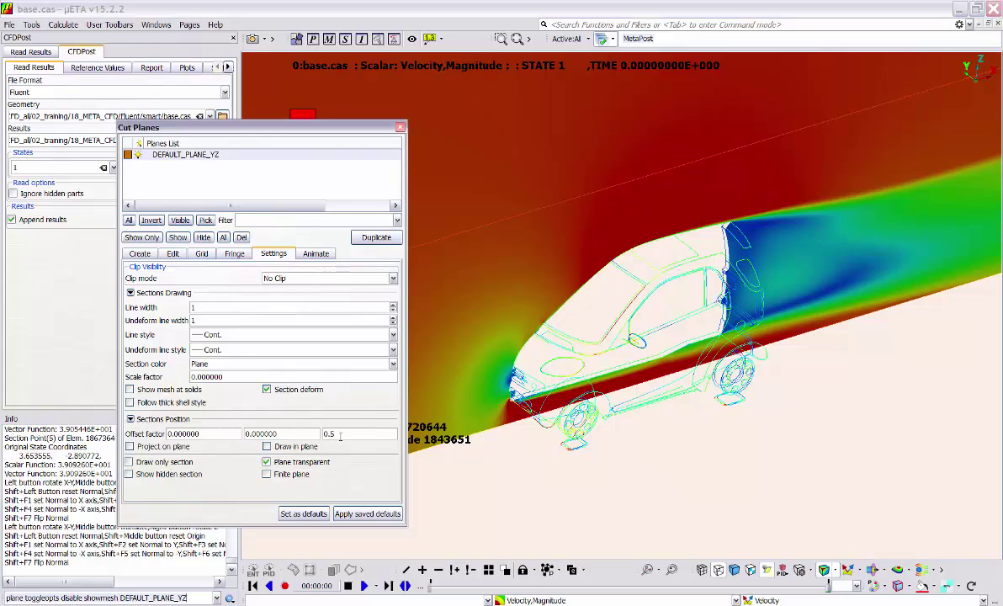
{"action": "key", "text": "Return"}
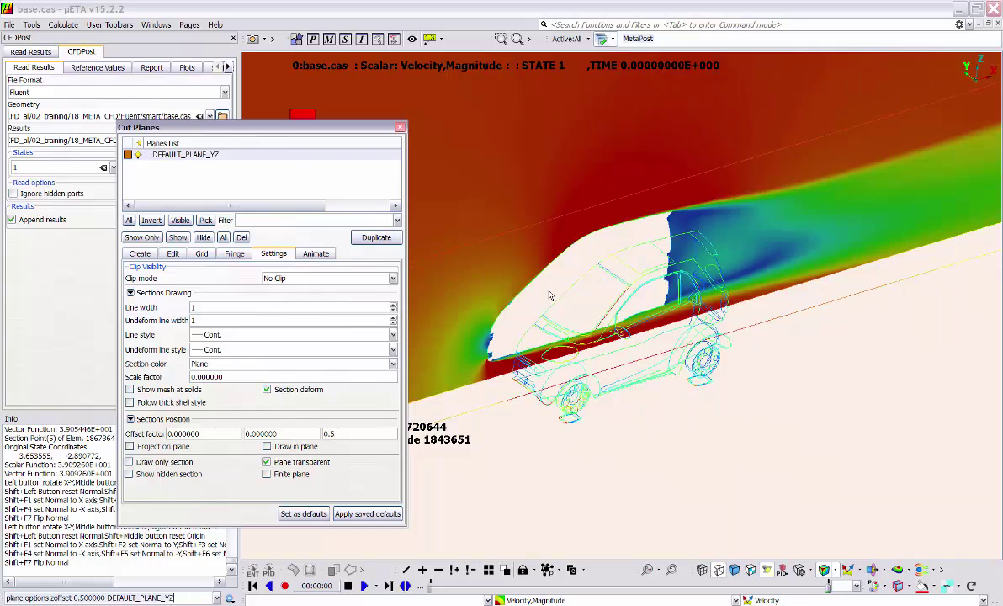
{"action": "left_click", "coordinate": [581, 301]}
{"action": "left_click_drag", "start_coordinate": [580, 301], "coordinate": [666, 296]}
{"action": "middle_click_drag", "start_coordinate": [563, 299], "coordinate": [676, 297], "text": "ctrl"}
{"action": "scroll", "coordinate": [677, 297], "scroll_direction": "up", "scroll_amount": 2}
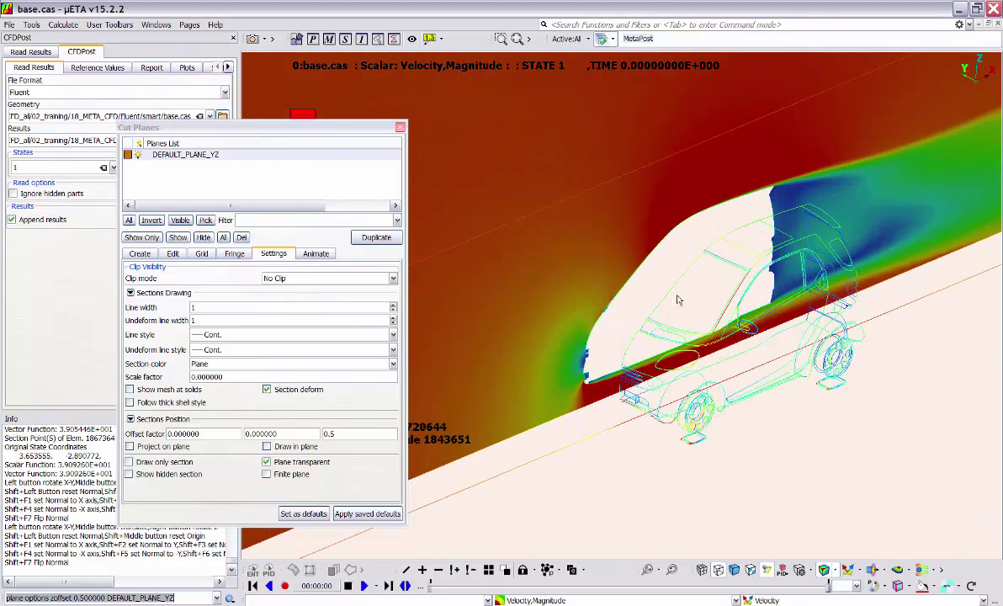
{"action": "left_click_drag", "start_coordinate": [699, 274], "coordinate": [642, 274]}
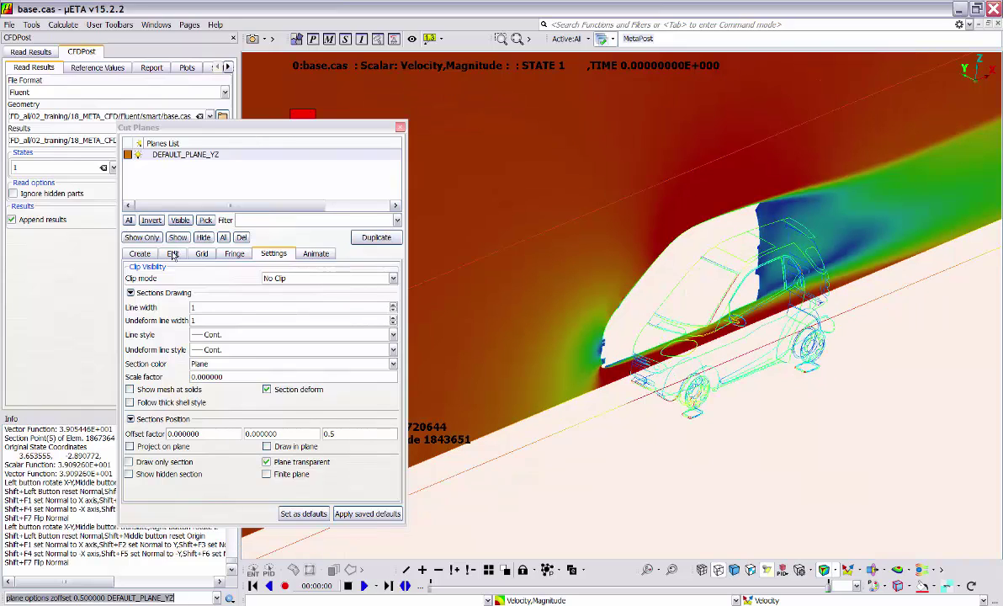
- Interactively shift DEFAULT_PLANE_YZ along its normal to an origin Y of about -0.24
{"action": "left_click", "coordinate": [168, 254]}
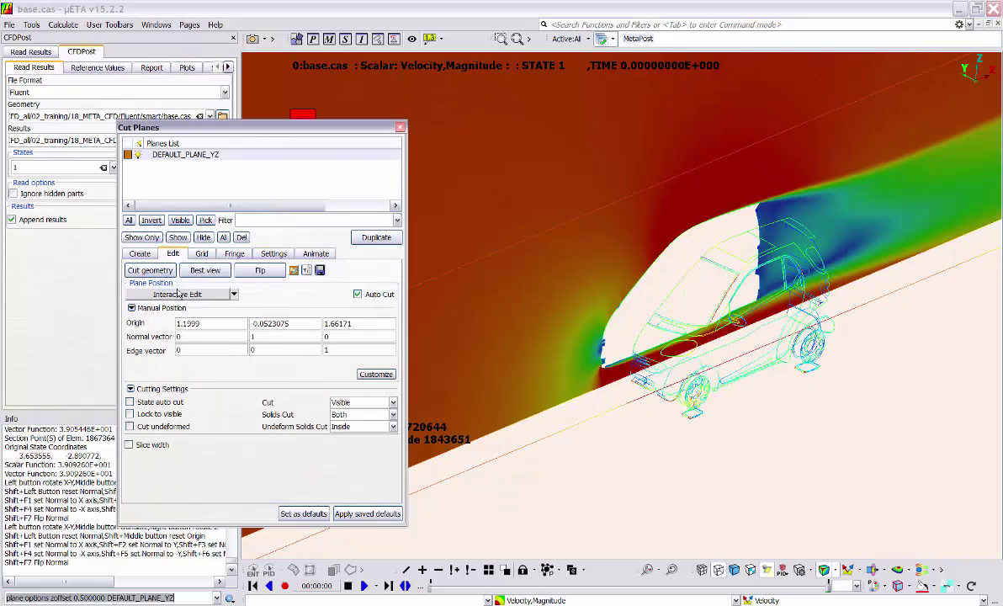
{"action": "left_click", "coordinate": [178, 294]}
{"action": "middle_click_drag", "start_coordinate": [638, 320], "coordinate": [658, 335]}
{"action": "mouse_move", "coordinate": [659, 337]}
{"action": "left_mouse_down"}
{"action": "mouse_move", "coordinate": [678, 354]}
{"action": "mouse_move", "coordinate": [657, 340]}
{"action": "left_mouse_up"}
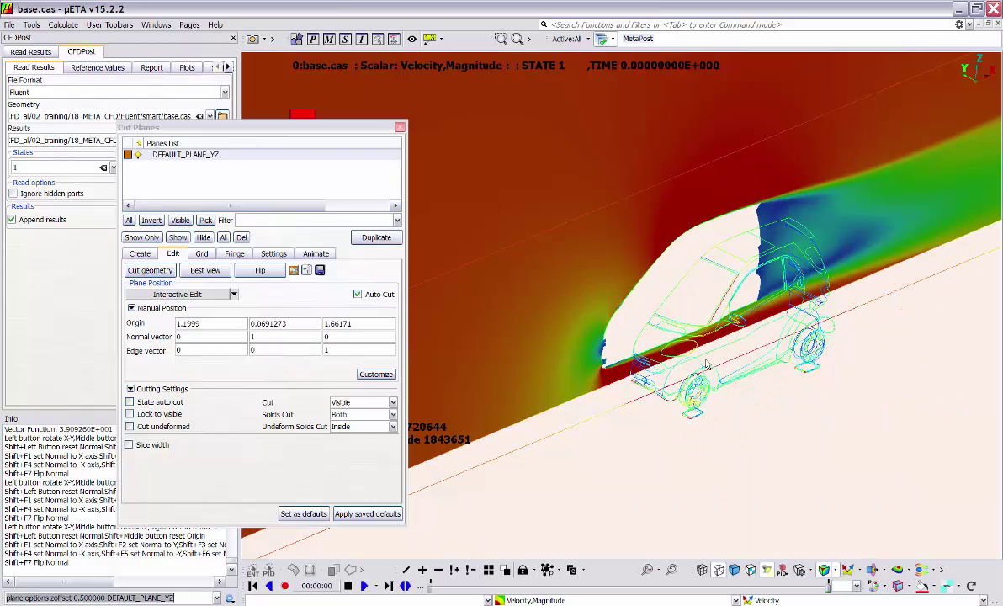
{"action": "mouse_move", "coordinate": [707, 363]}
{"action": "left_mouse_down"}
{"action": "mouse_move", "coordinate": [653, 339]}
{"action": "mouse_move", "coordinate": [697, 362]}
{"action": "left_mouse_up"}
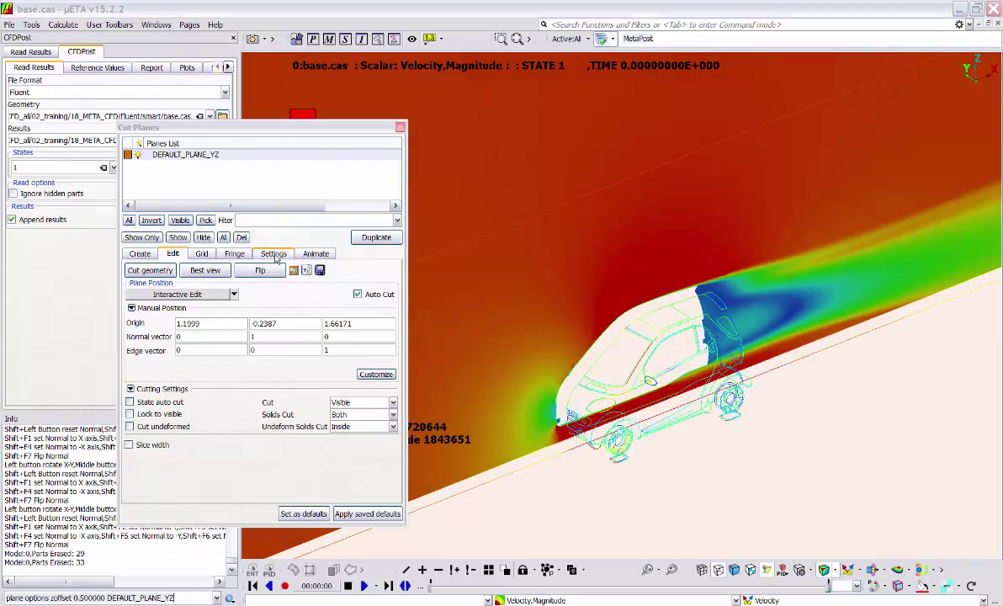
- Reset the Z offset factor of DEFAULT_PLANE_YZ to 0
{"action": "left_click", "coordinate": [273, 254]}
{"action": "left_click_drag", "start_coordinate": [338, 433], "coordinate": [302, 431]}
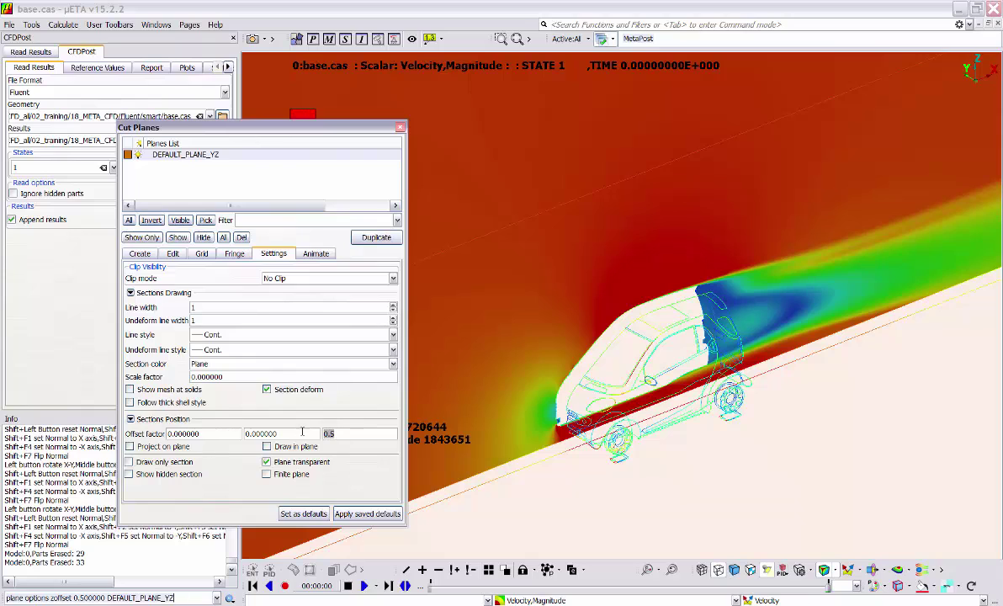
{"action": "type", "text": "0"}
{"action": "key", "text": "Return"}
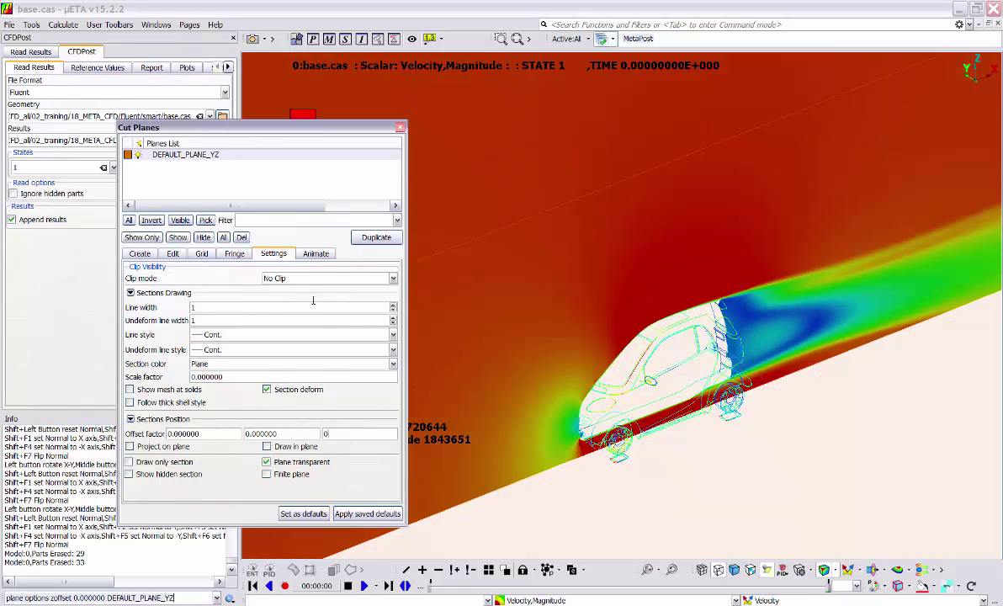
- Set the clip mode of DEFAULT_PLANE_YZ to Clip by Plane
{"action": "left_click", "coordinate": [314, 280]}
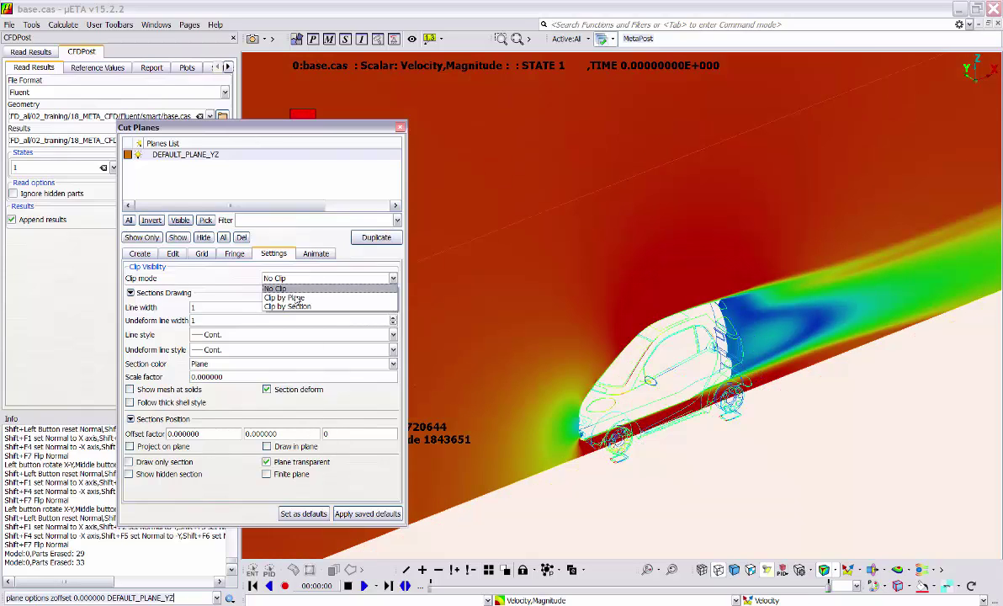
{"action": "left_click", "coordinate": [293, 299]}
{"action": "scroll", "coordinate": [621, 377], "scroll_direction": "down", "scroll_amount": 2}
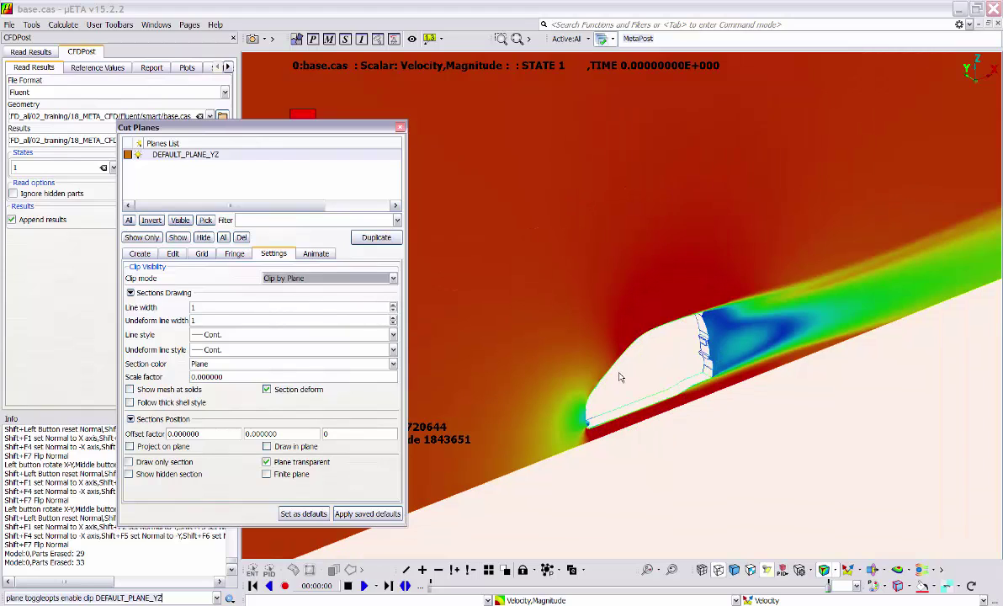
- Turn on the model's shaded display and show all parts of the model
{"action": "left_click", "coordinate": [735, 572]}
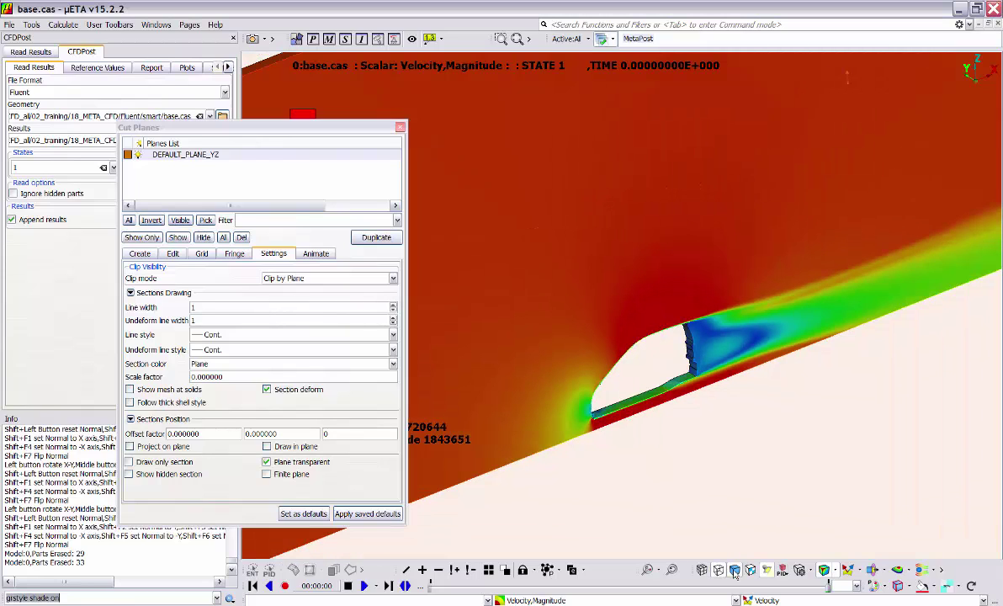
{"action": "left_click", "coordinate": [490, 571]}
{"action": "scroll", "coordinate": [689, 366], "scroll_direction": "down", "scroll_amount": 6}
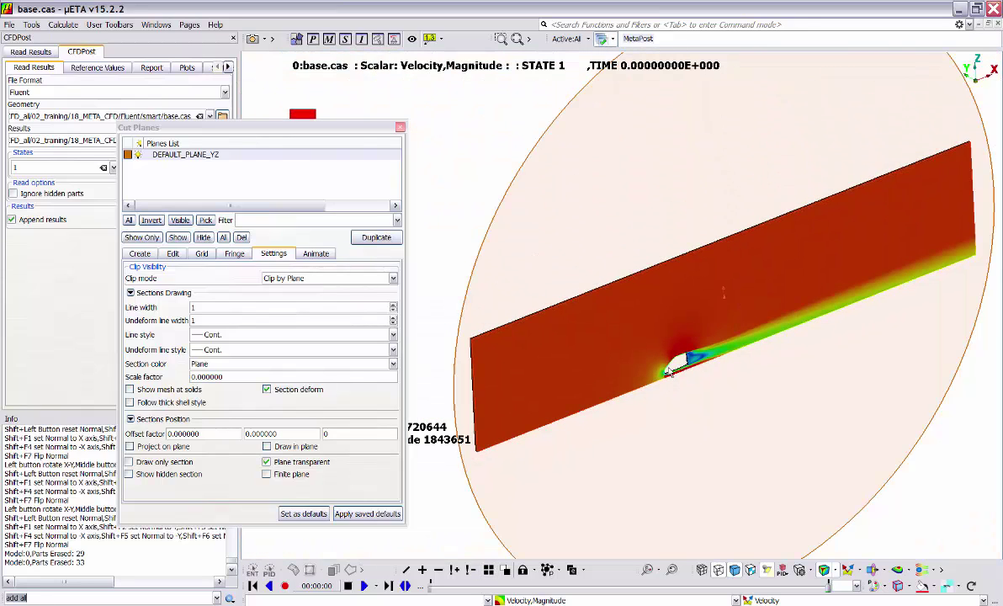
{"action": "scroll", "coordinate": [638, 370], "scroll_direction": "up", "scroll_amount": 1}
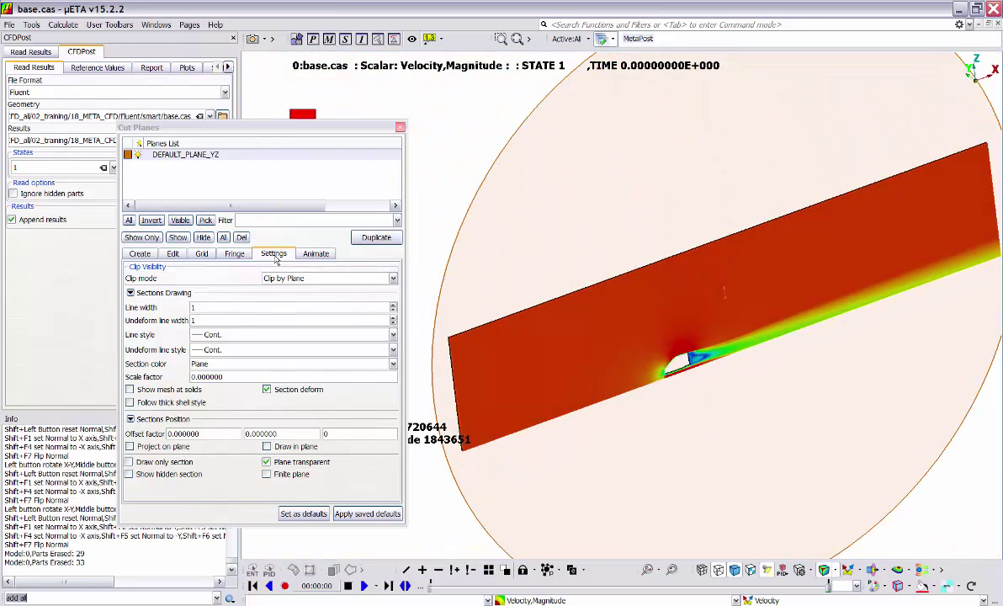
- Try Draw only section on DEFAULT_PLANE_YZ and turn it off again
{"action": "left_click", "coordinate": [128, 462]}
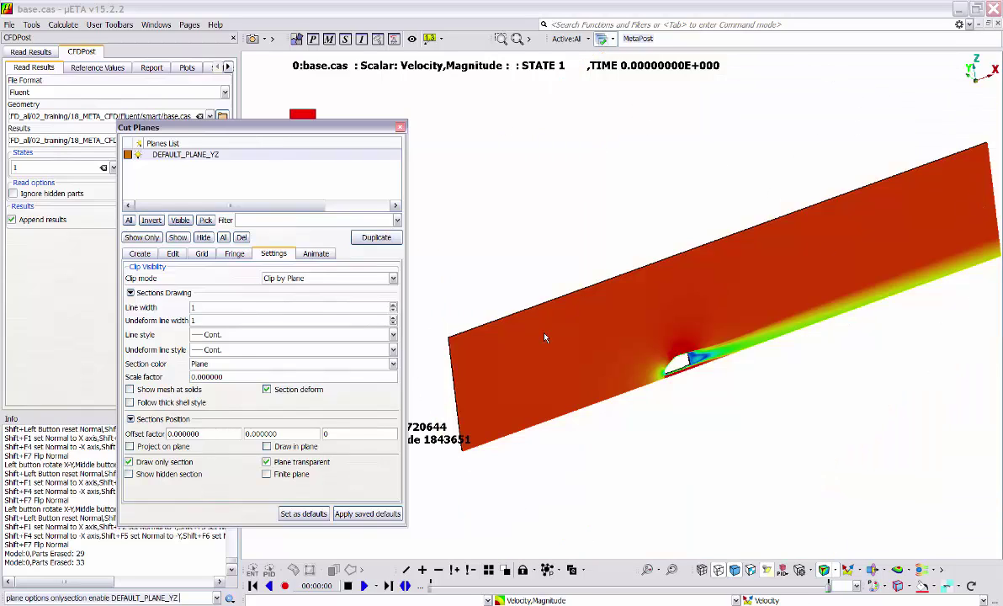
{"action": "left_click", "coordinate": [133, 463]}
{"action": "scroll", "coordinate": [649, 372], "scroll_direction": "down", "scroll_amount": 1}
{"action": "left_click_drag", "start_coordinate": [642, 379], "coordinate": [621, 394], "text": "ctrl"}
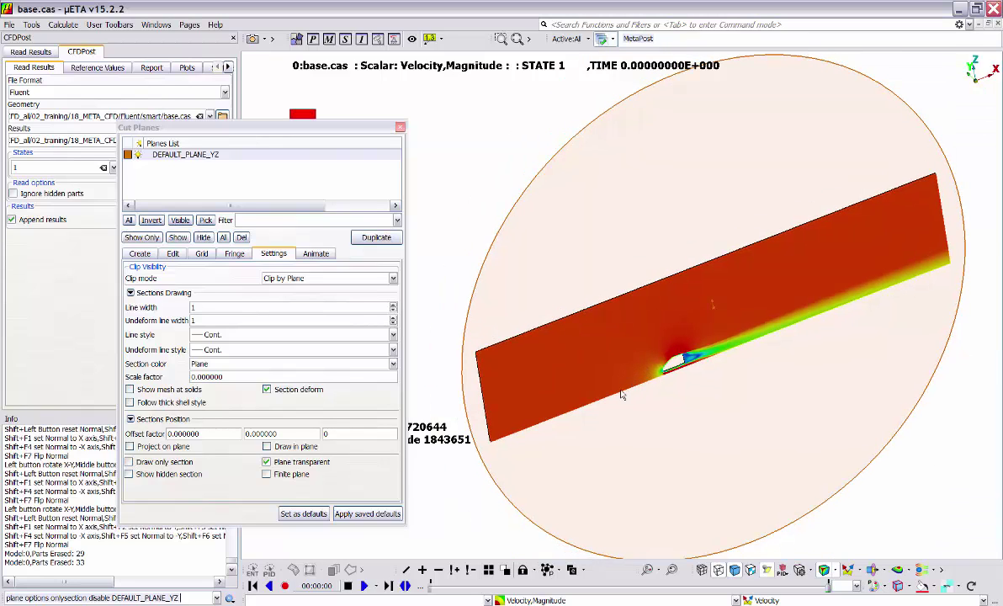
{"action": "scroll", "coordinate": [621, 386], "scroll_direction": "up", "scroll_amount": 3}
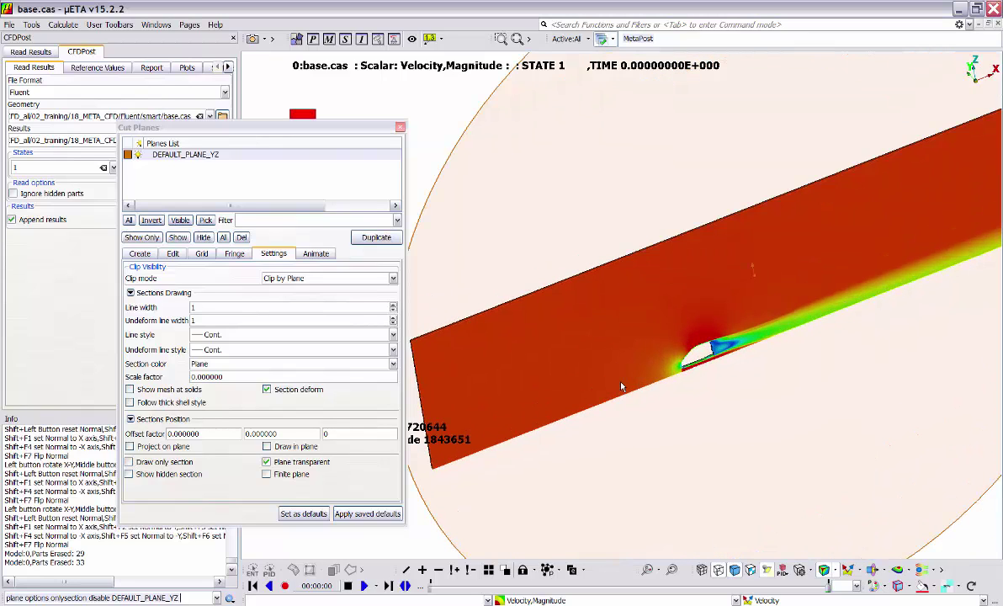
- Enable Show hidden section for DEFAULT_PLANE_YZ and inspect the section around the car from both sides
{"action": "left_click", "coordinate": [128, 473]}
{"action": "scroll", "coordinate": [740, 378], "scroll_direction": "up", "scroll_amount": 2}
{"action": "scroll", "coordinate": [671, 360], "scroll_direction": "up", "scroll_amount": 5}
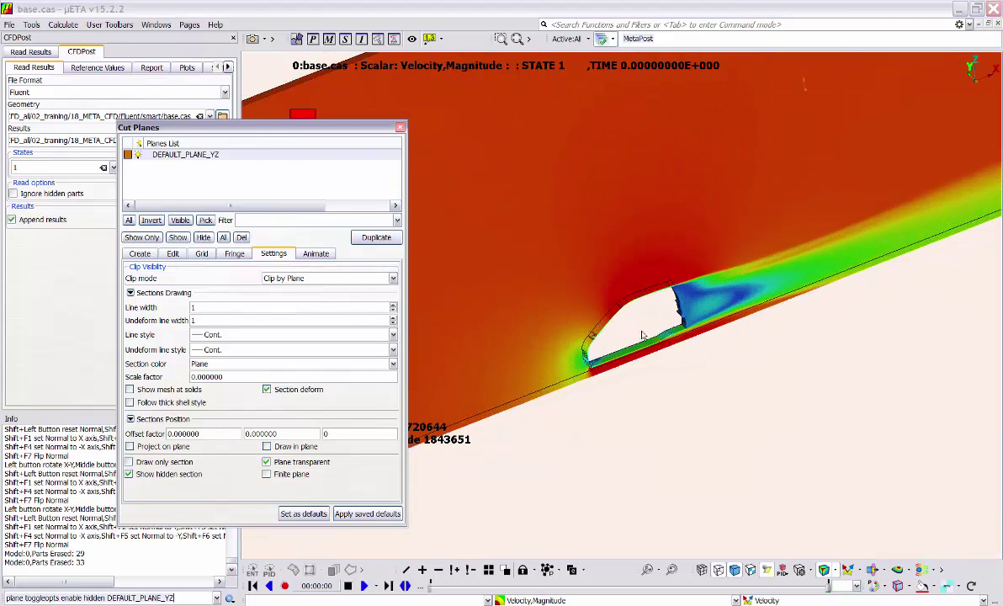
{"action": "middle_click_drag", "start_coordinate": [670, 357], "coordinate": [709, 324]}
{"action": "left_click_drag", "start_coordinate": [709, 329], "coordinate": [882, 323]}
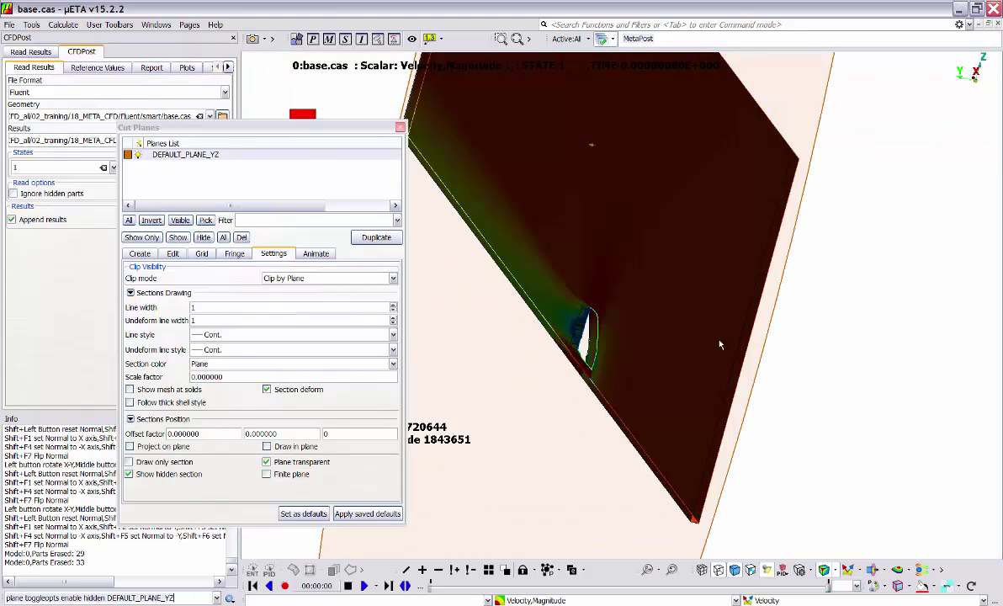
{"action": "left_click_drag", "start_coordinate": [720, 344], "coordinate": [572, 360]}
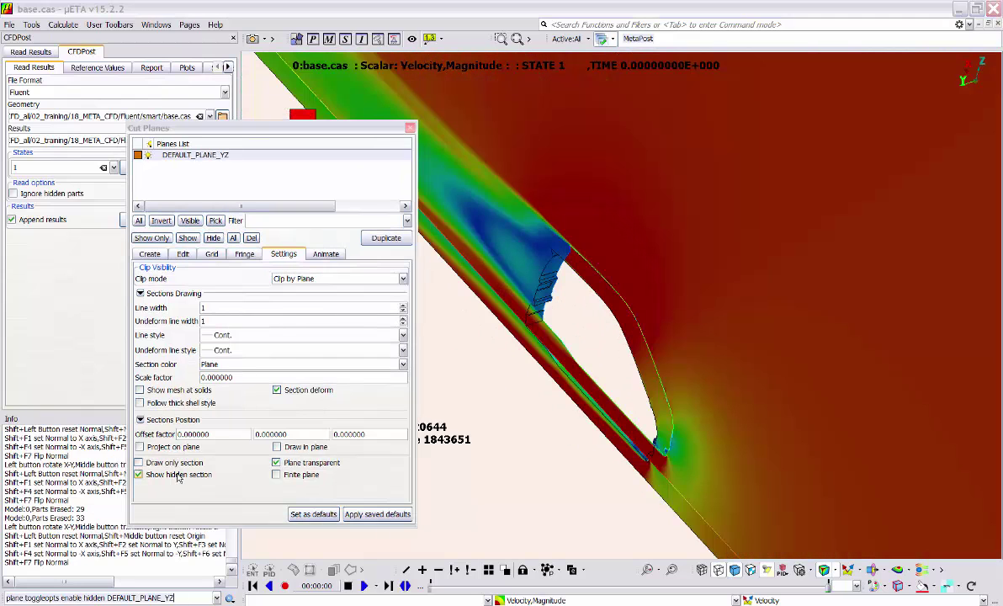
- Turn off Show hidden section for DEFAULT_PLANE_YZ and reorient the plane interactively with its normal along the X axis
{"action": "left_click", "coordinate": [177, 478]}
{"action": "left_click", "coordinate": [182, 254]}
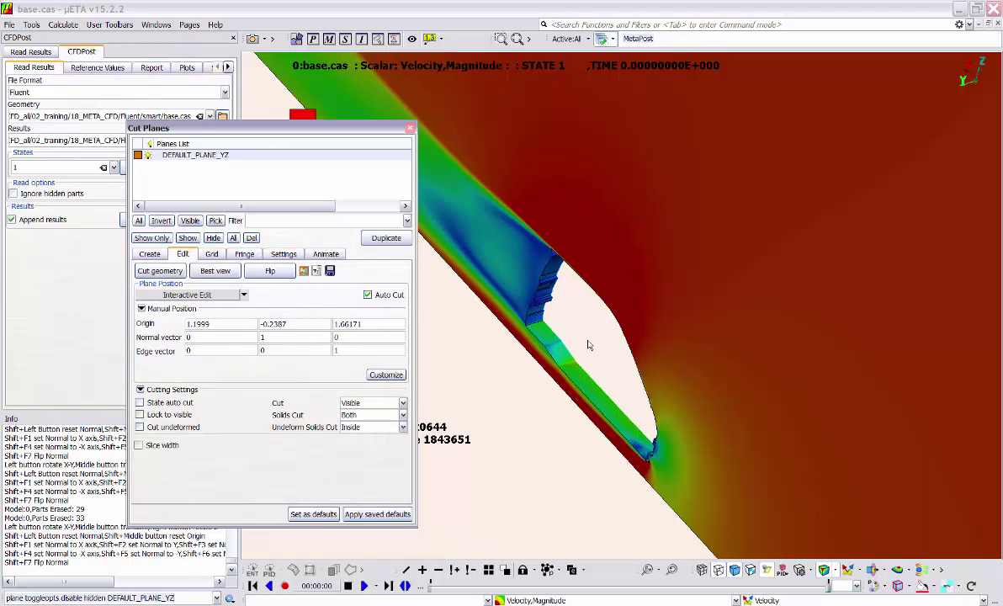
{"action": "scroll", "coordinate": [584, 338], "scroll_direction": "down", "scroll_amount": 4}
{"action": "left_click", "coordinate": [193, 294]}
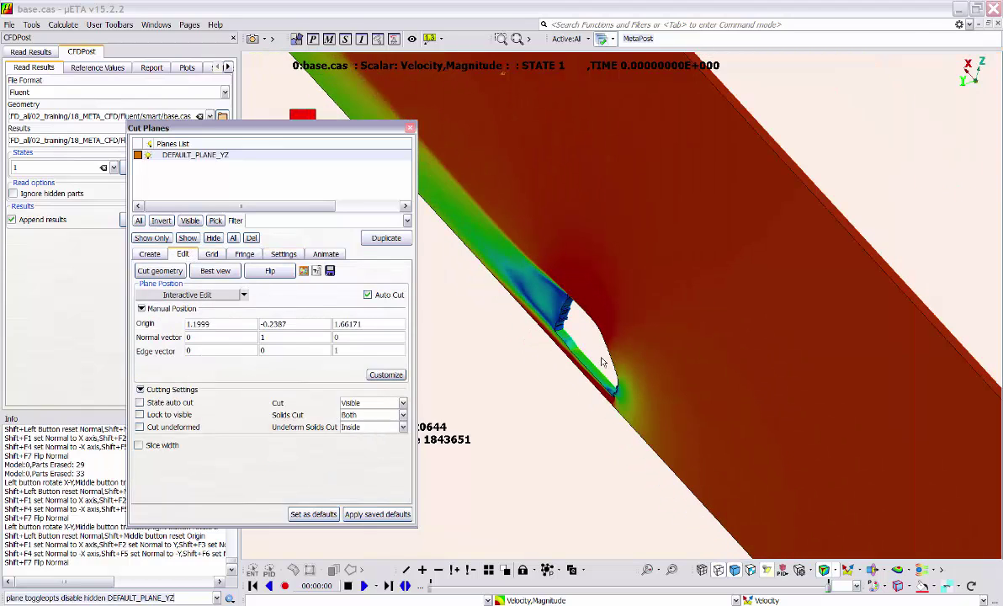
{"action": "scroll", "coordinate": [601, 362], "scroll_direction": "down", "scroll_amount": 2}
{"action": "left_click", "coordinate": [596, 360]}
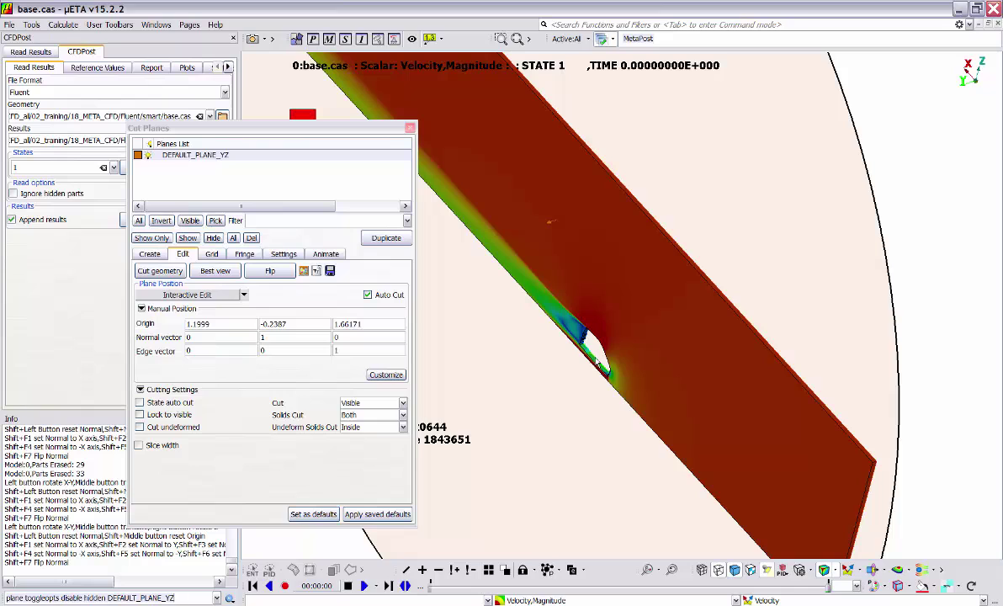
{"action": "key", "text": "shift+F1"}
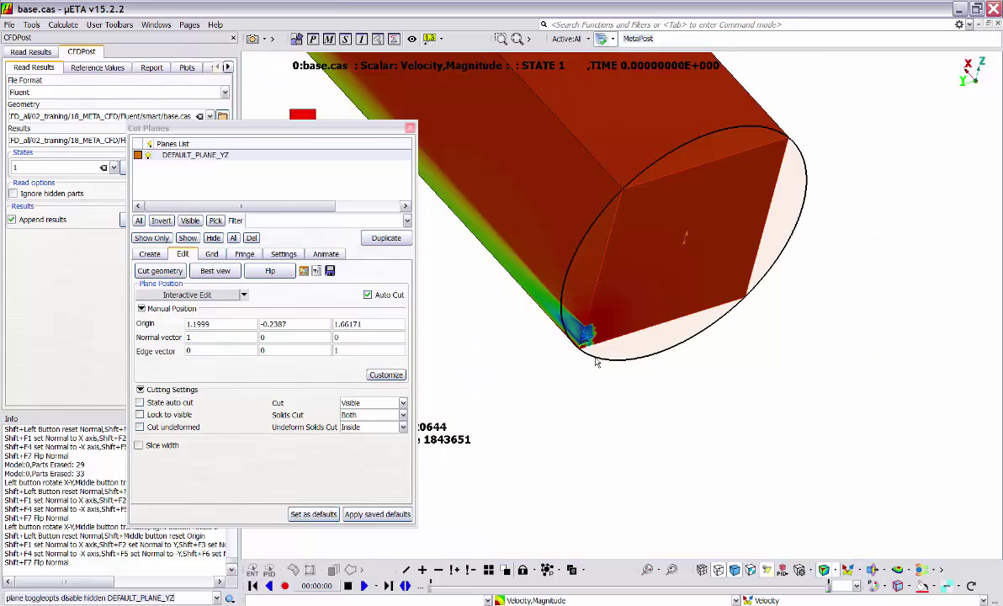
{"action": "scroll", "coordinate": [596, 354], "scroll_direction": "up", "scroll_amount": 3}
{"action": "middle_click_drag", "start_coordinate": [603, 329], "coordinate": [669, 412]}
{"action": "left_click_drag", "start_coordinate": [669, 412], "coordinate": [625, 360], "text": "ctrl"}
- Enable animation for DEFAULT_PLANE_YZ and turn off the model's shaded display to expose the animation path
{"action": "left_click", "coordinate": [325, 254]}
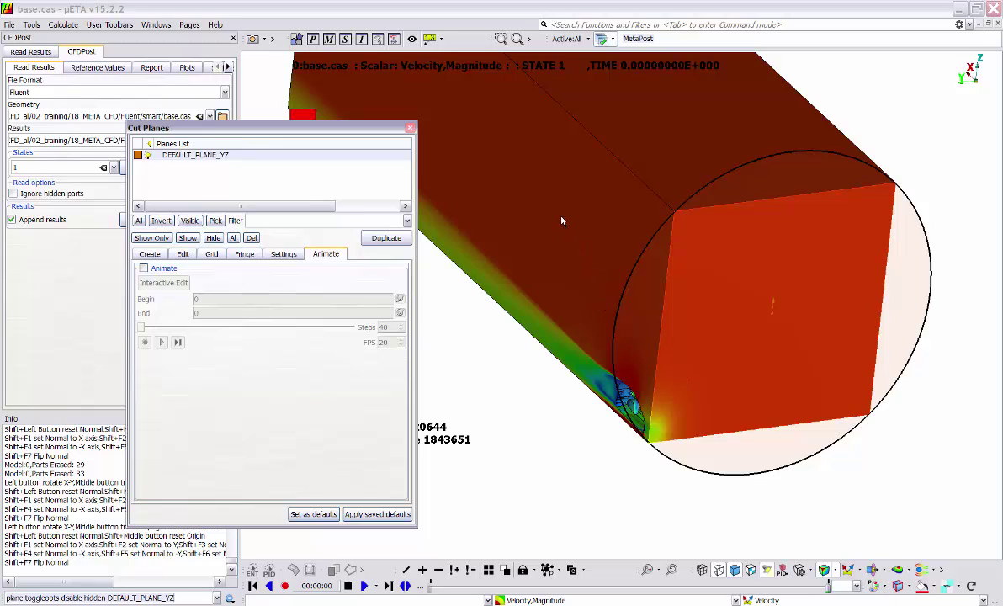
{"action": "left_click", "coordinate": [144, 269]}
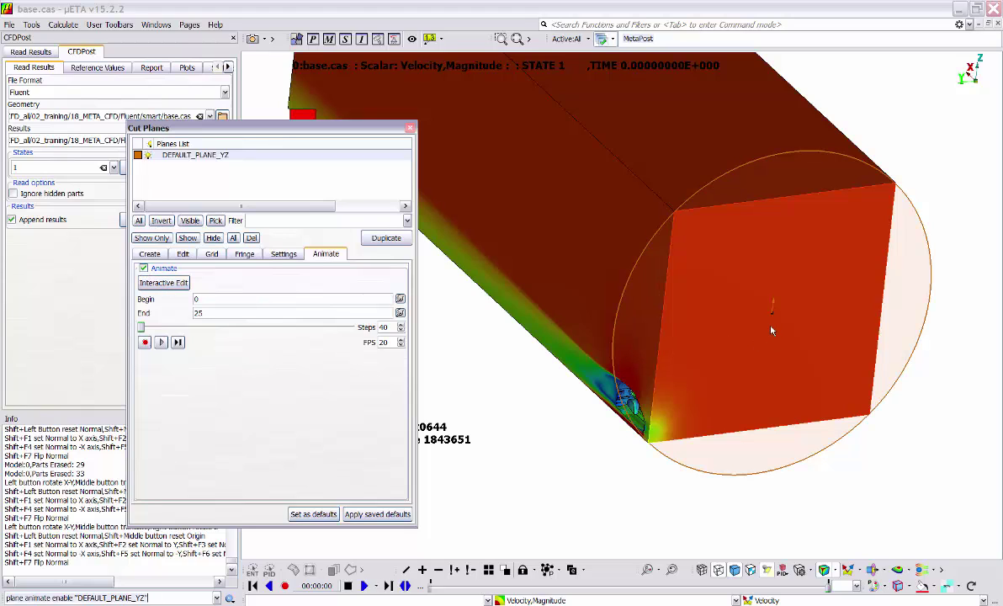
{"action": "left_click", "coordinate": [733, 571]}
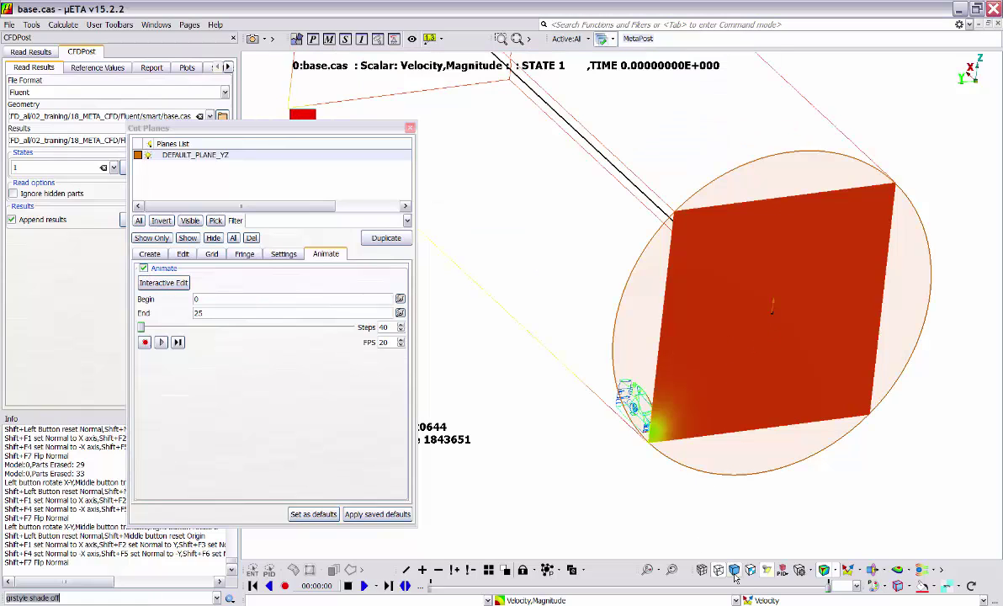
{"action": "scroll", "coordinate": [606, 321], "scroll_direction": "down", "scroll_amount": 3}
{"action": "middle_click_drag", "start_coordinate": [588, 288], "coordinate": [596, 309], "text": "ctrl"}
{"action": "left_click_drag", "start_coordinate": [598, 337], "coordinate": [590, 353], "text": "ctrl"}
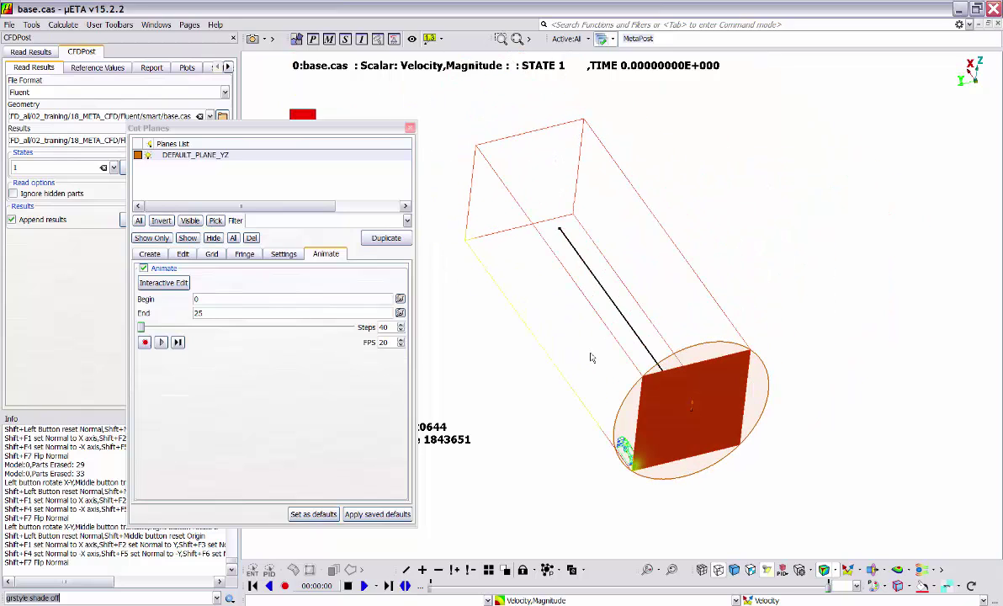
- Adjust the ends of the plane's animation path interactively to begin at about -3.43 and end at about 8.93
{"action": "left_click_drag", "start_coordinate": [560, 231], "coordinate": [709, 449]}
{"action": "left_click_drag", "start_coordinate": [608, 399], "coordinate": [698, 403], "text": "ctrl"}
{"action": "middle_click_drag", "start_coordinate": [687, 368], "coordinate": [685, 318], "text": "ctrl"}
{"action": "left_click_drag", "start_coordinate": [676, 333], "coordinate": [699, 438], "text": "ctrl"}
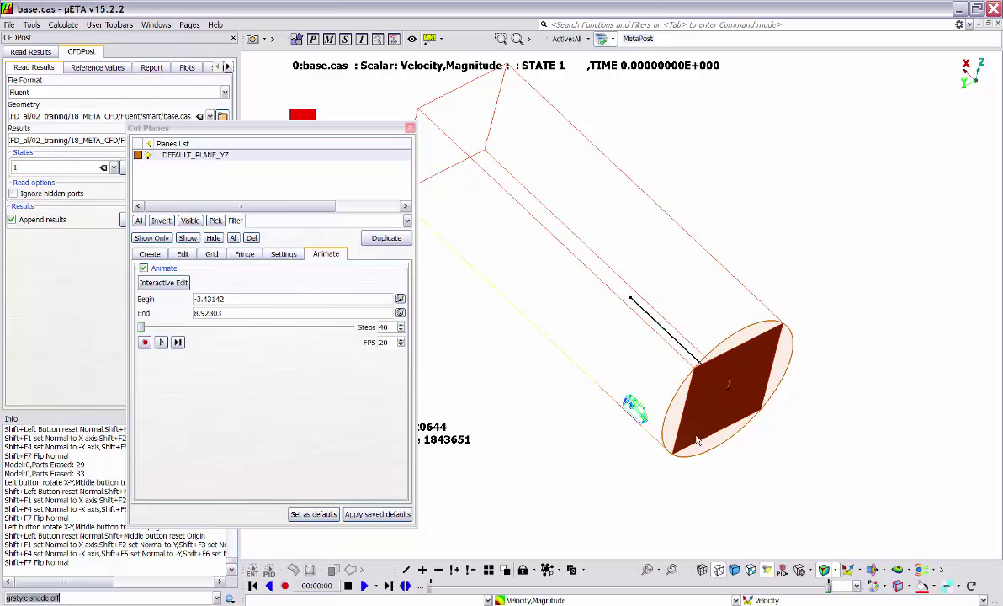
- Turn the shaded display back on, play the cut plane animation and watch the section move past the car
{"action": "left_click", "coordinate": [729, 575]}
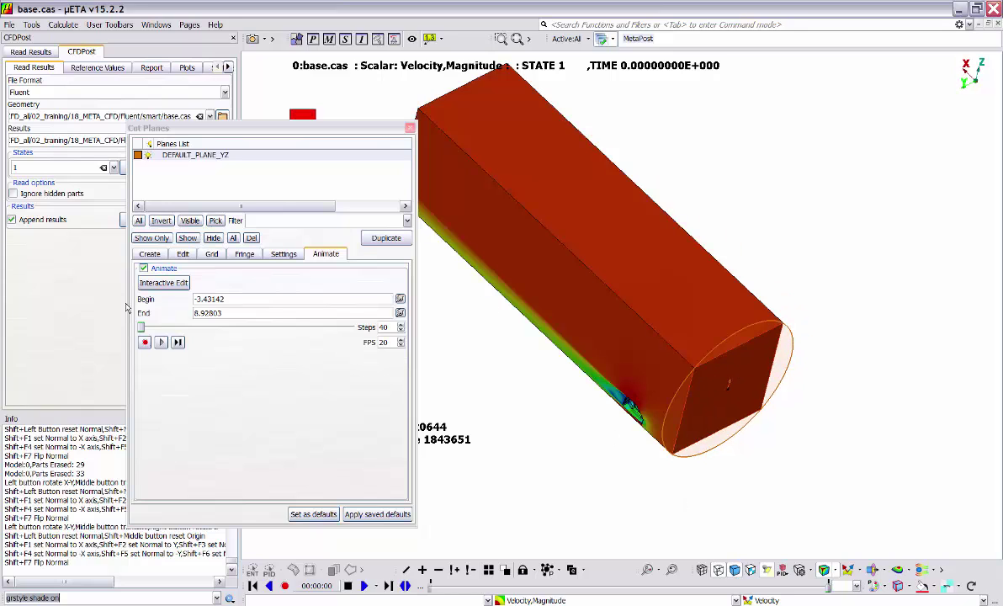
{"action": "left_click", "coordinate": [160, 343]}
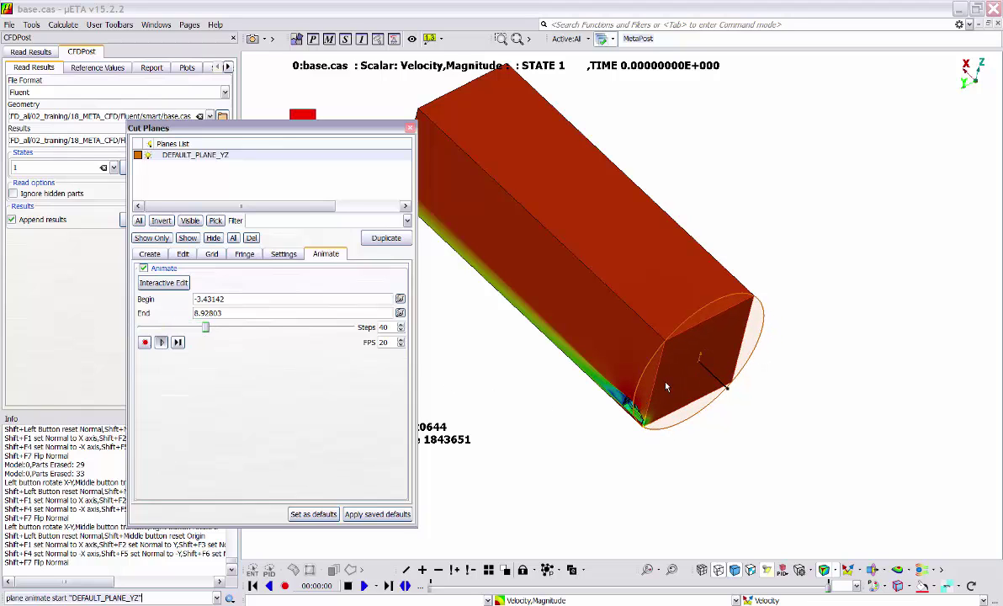
{"action": "left_click_drag", "start_coordinate": [659, 380], "coordinate": [613, 364], "text": "ctrl"}
{"action": "scroll", "coordinate": [687, 414], "scroll_direction": "up", "scroll_amount": 5}
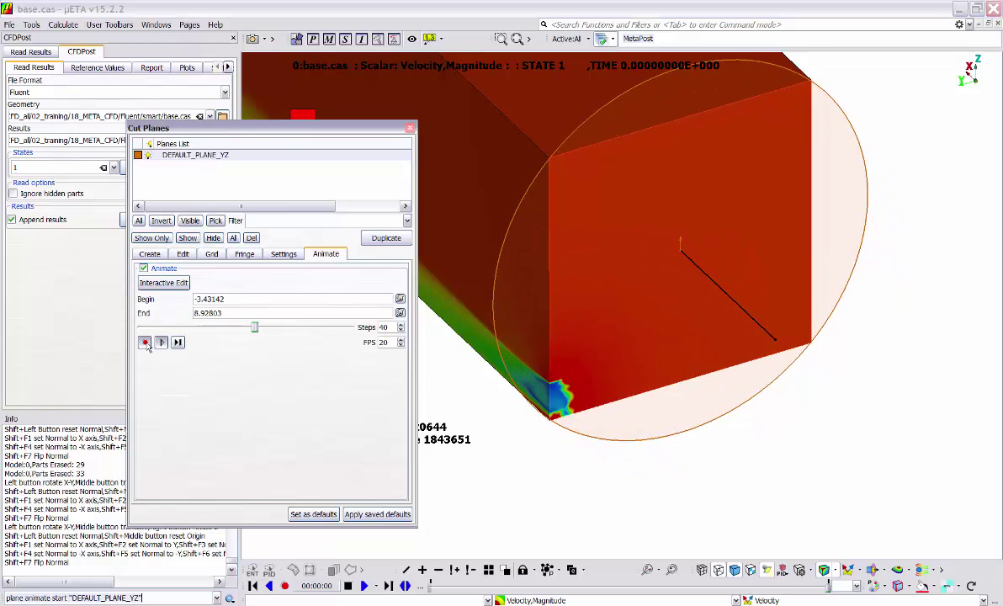
- Check the video formats offered for recording the plane animation and stop the playback
{"action": "left_click", "coordinate": [145, 344]}
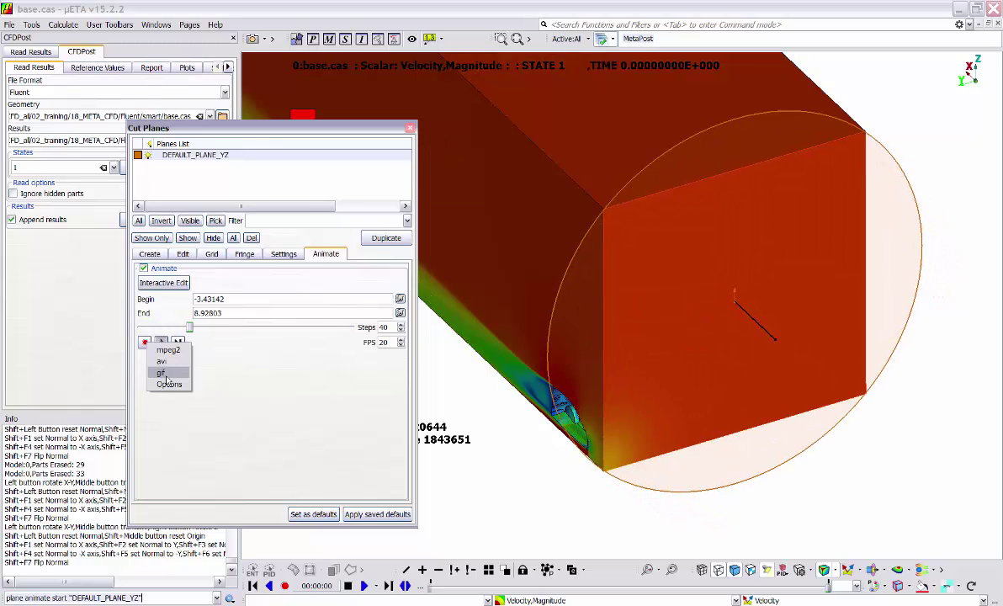
{"action": "left_click", "coordinate": [192, 362]}
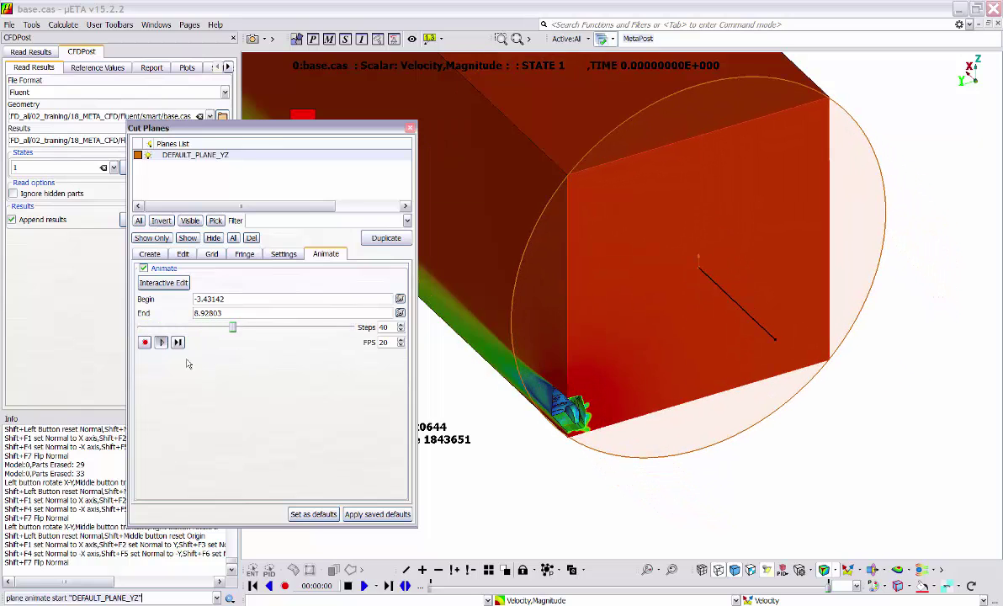
{"action": "left_click", "coordinate": [160, 342]}
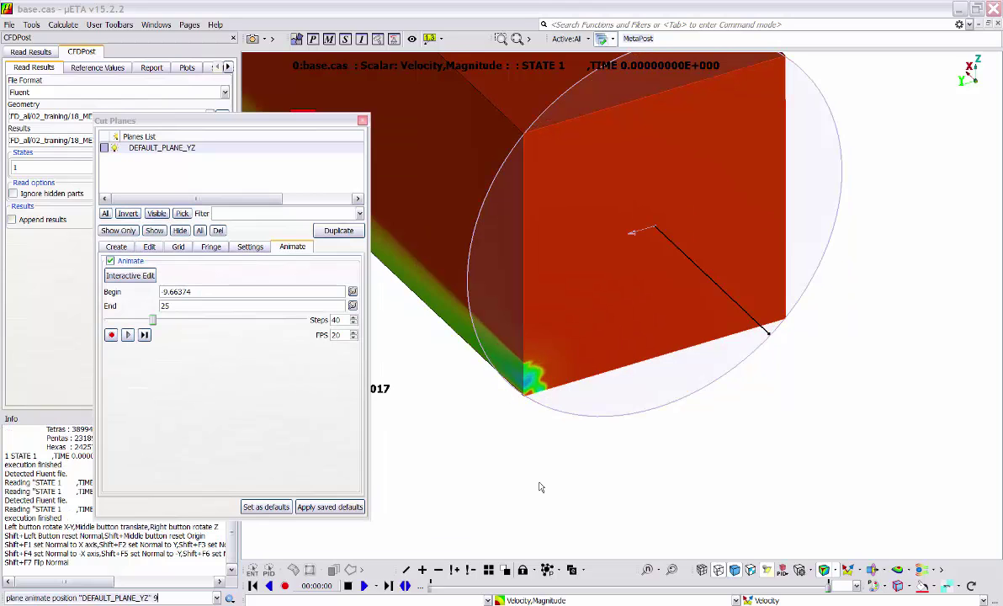
- Disable the plane's animation, delete DEFAULT_PLANE_YZ and close the Cut Planes window
{"action": "left_click", "coordinate": [109, 260]}
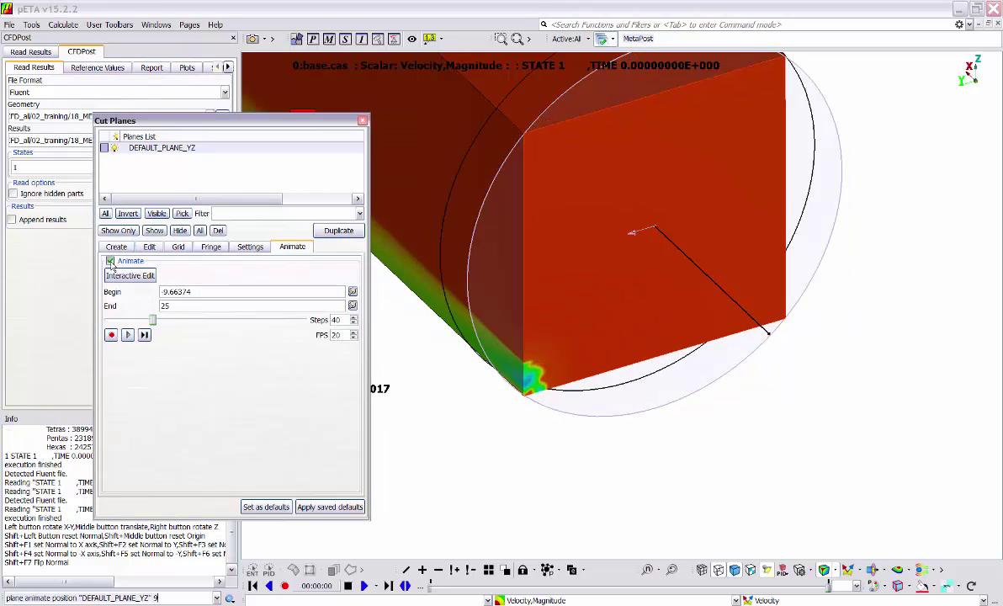
{"action": "left_click", "coordinate": [187, 161]}
{"action": "left_click", "coordinate": [185, 152]}
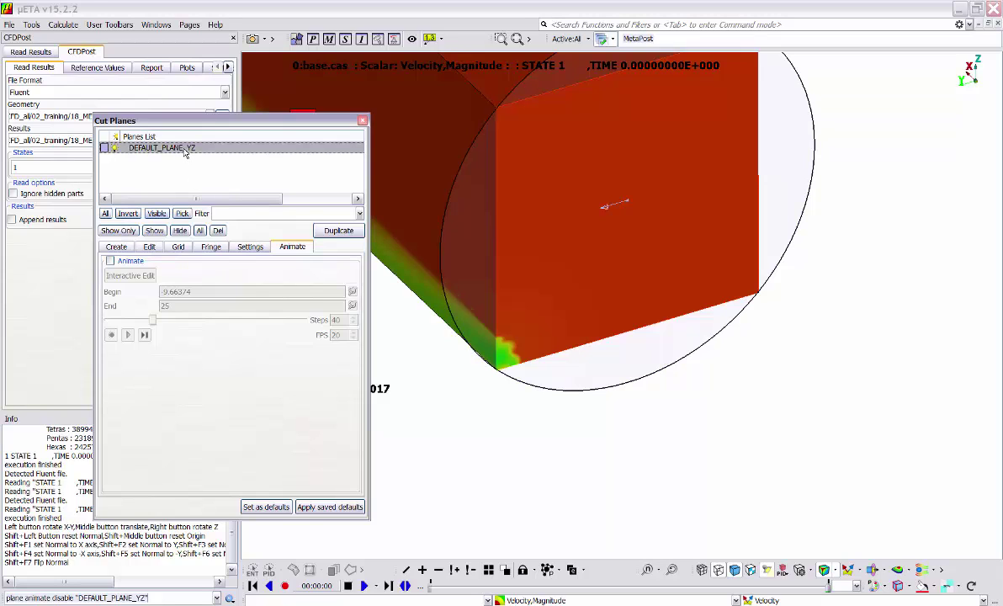
{"action": "right_click", "coordinate": [185, 153]}
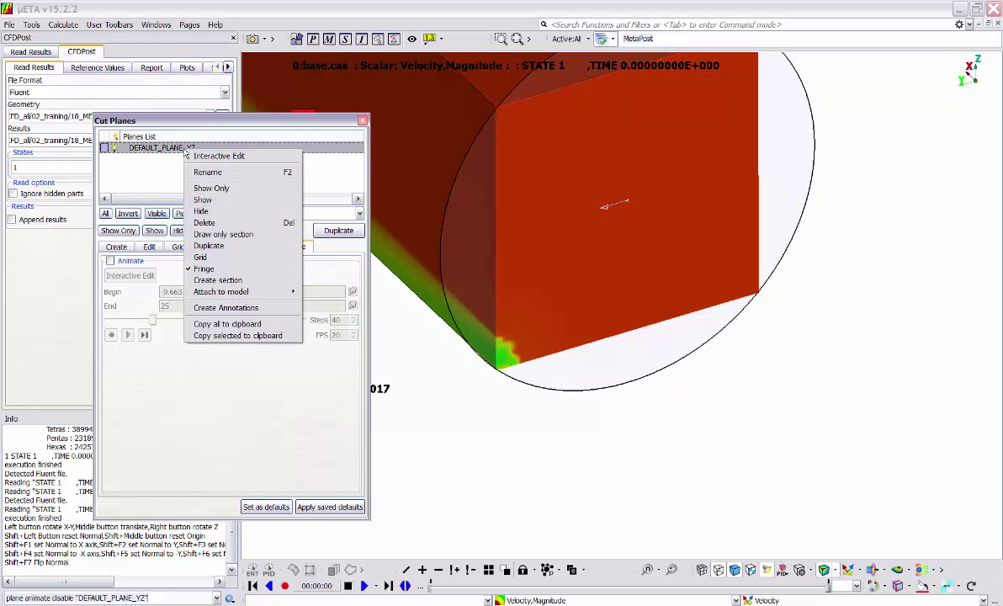
{"action": "left_click", "coordinate": [216, 223]}
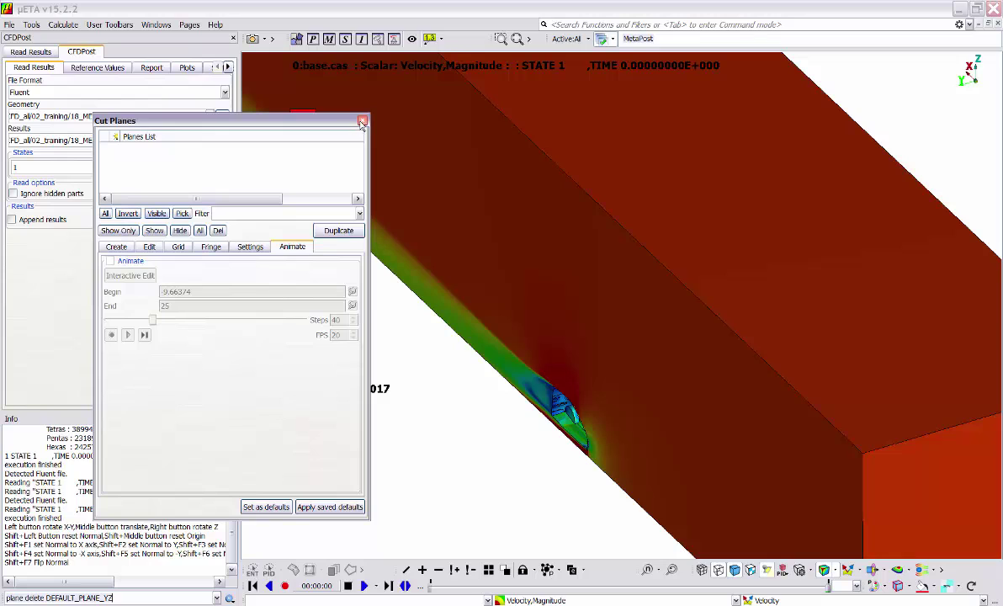
{"action": "left_click", "coordinate": [362, 122]}
- Recalculate the fringe range for Velocity,Magnitude and switch the displayed scalar to Pressure with the model in top view
{"action": "right_click", "coordinate": [312, 230]}
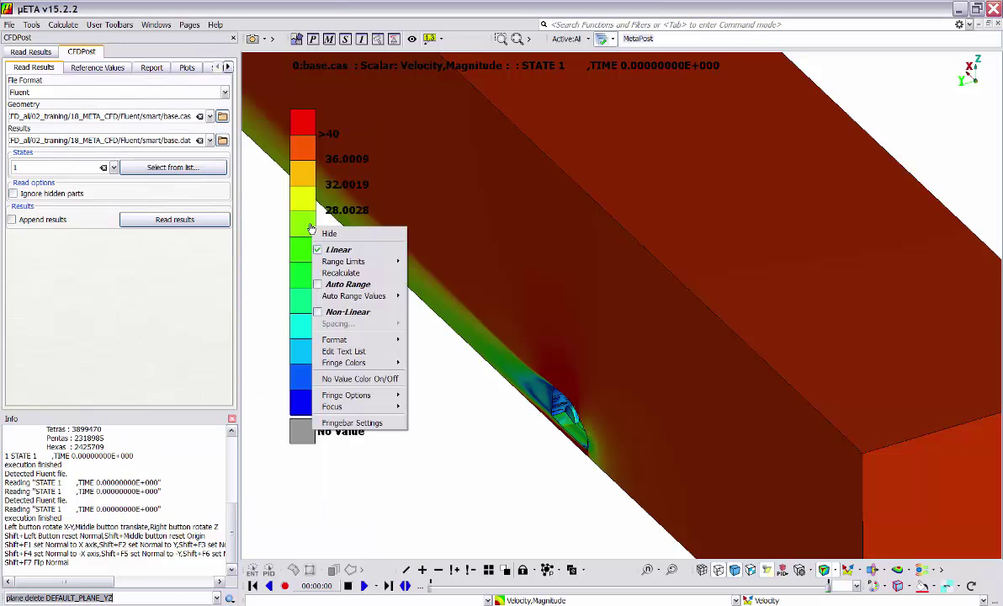
{"action": "left_click", "coordinate": [340, 273]}
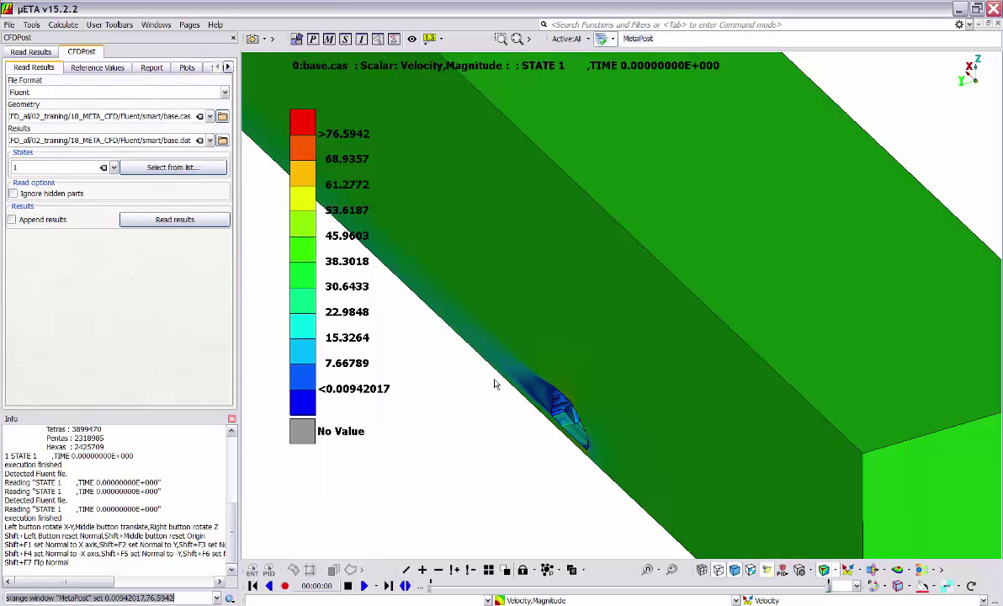
{"action": "key", "text": "shift+F3"}
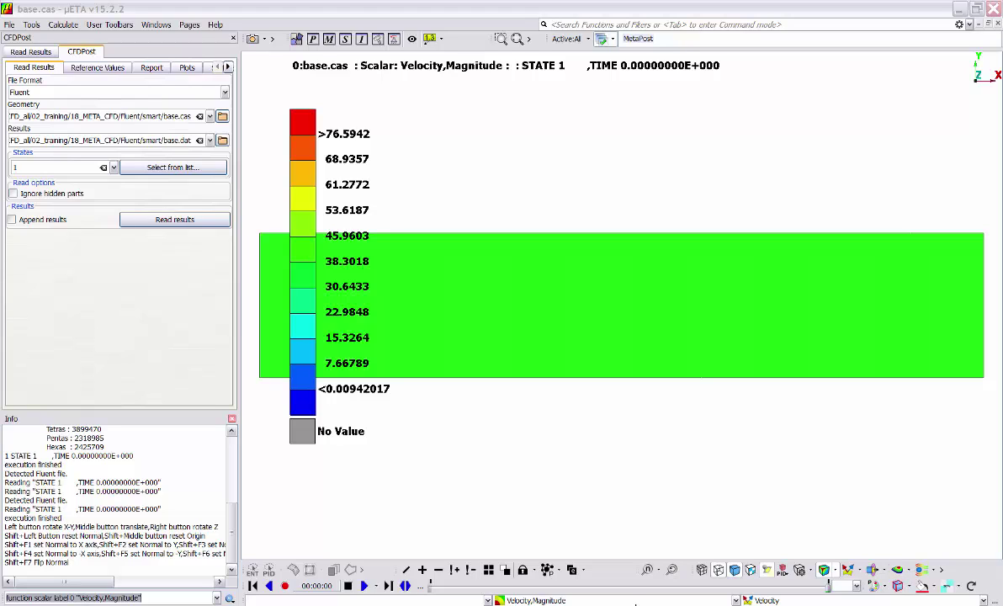
{"action": "left_click", "coordinate": [619, 600]}
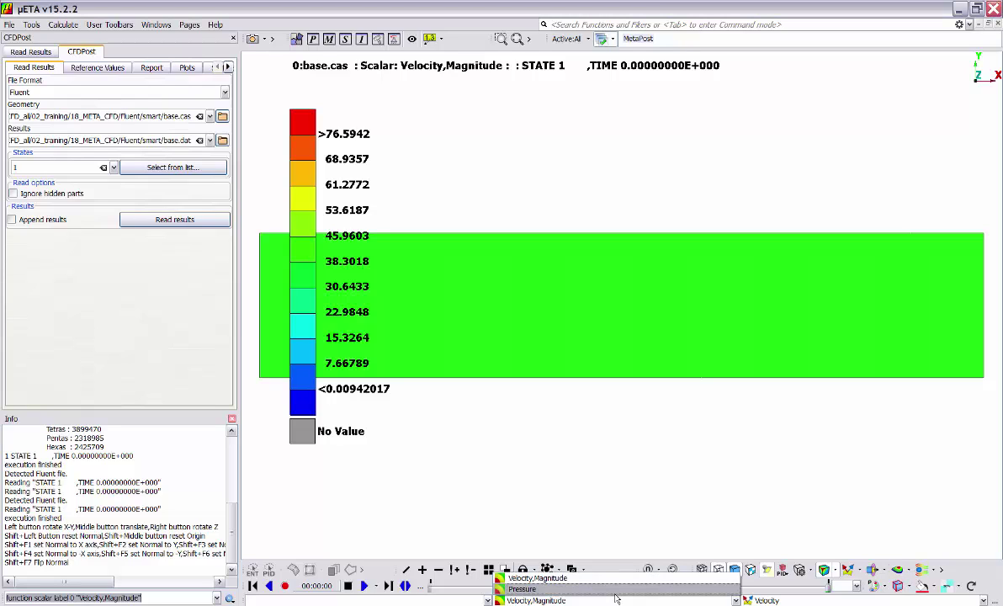
{"action": "left_click", "coordinate": [618, 588]}
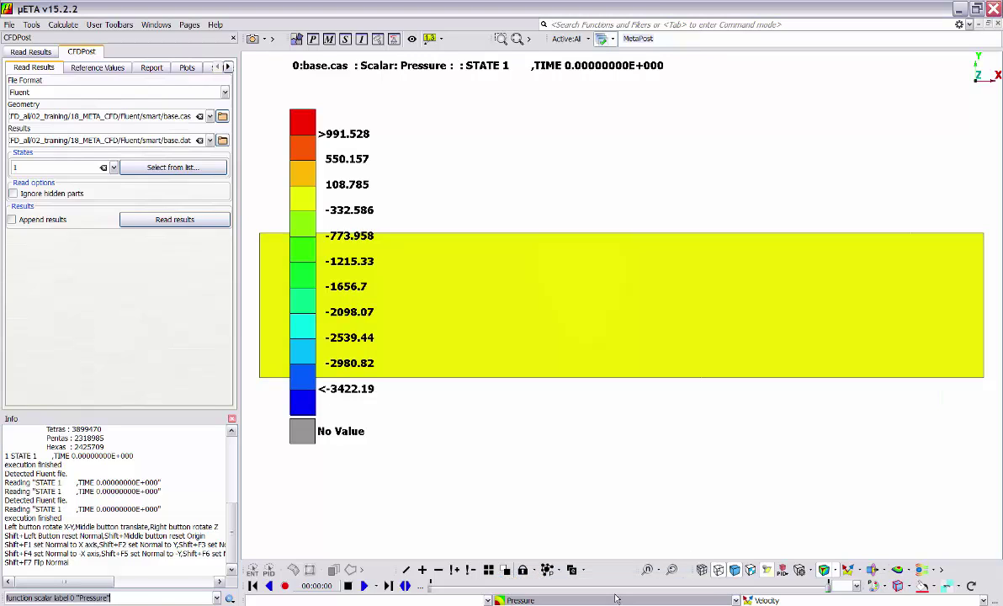
- Create a default single-value isofunction named ZeroPressure of type Scalar Function with value 0
{"action": "left_click", "coordinate": [908, 573]}
{"action": "mouse_move", "coordinate": [909, 533]}
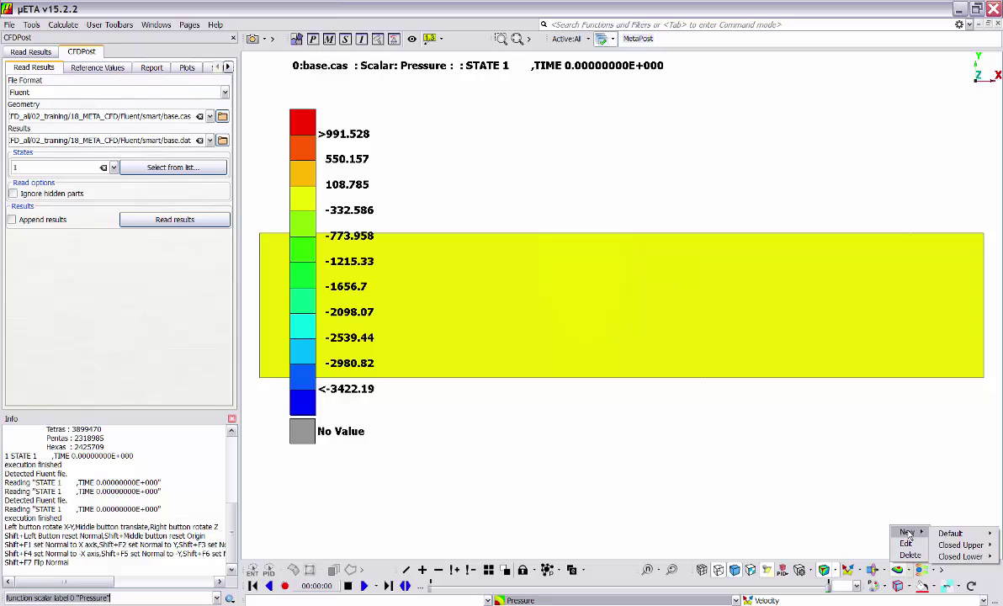
{"action": "mouse_move", "coordinate": [950, 535]}
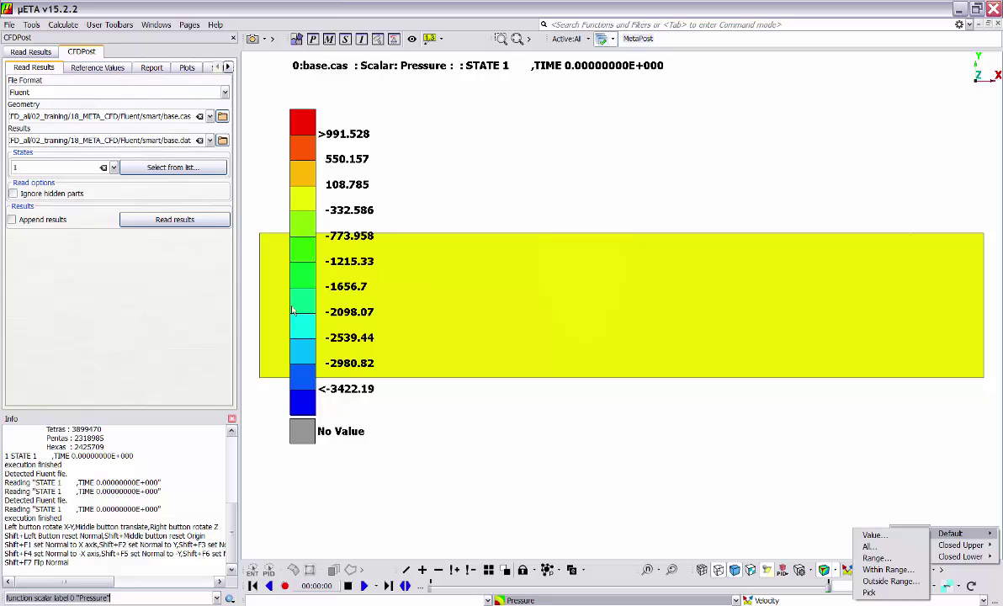
{"action": "left_click", "coordinate": [875, 536]}
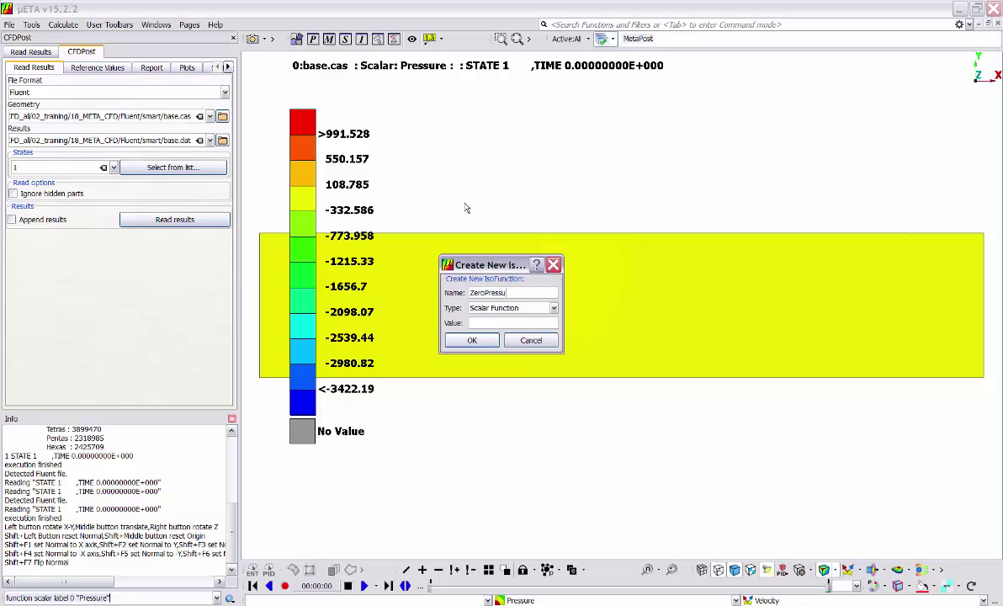
{"action": "left_click", "coordinate": [493, 311]}
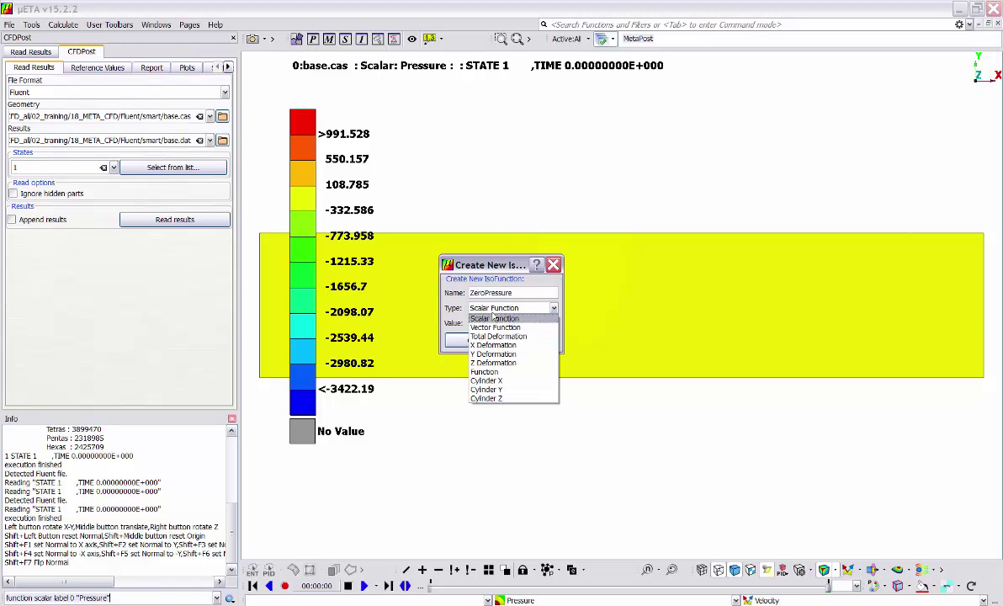
{"action": "left_click", "coordinate": [491, 314]}
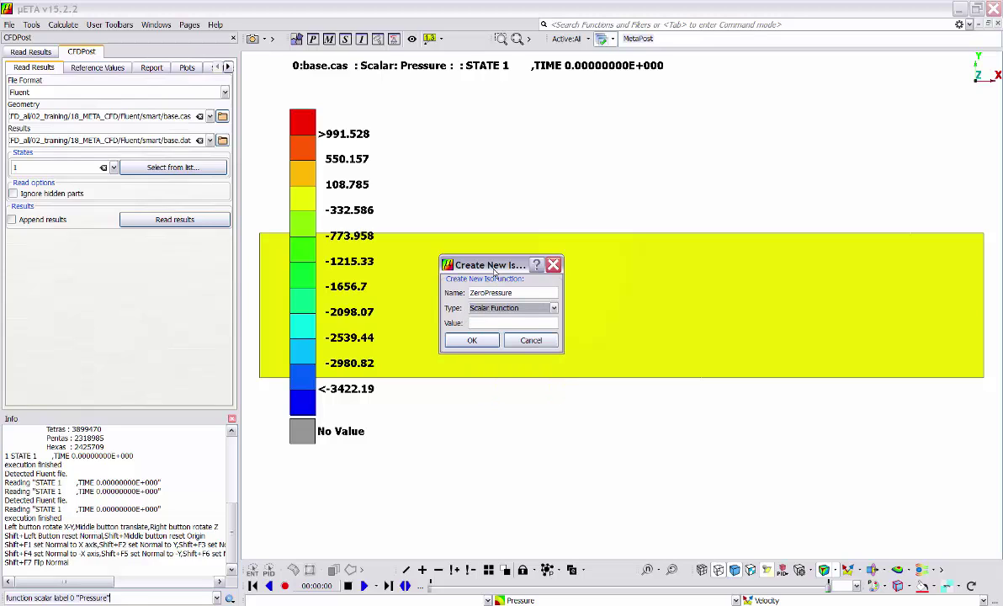
{"action": "left_click", "coordinate": [497, 325]}
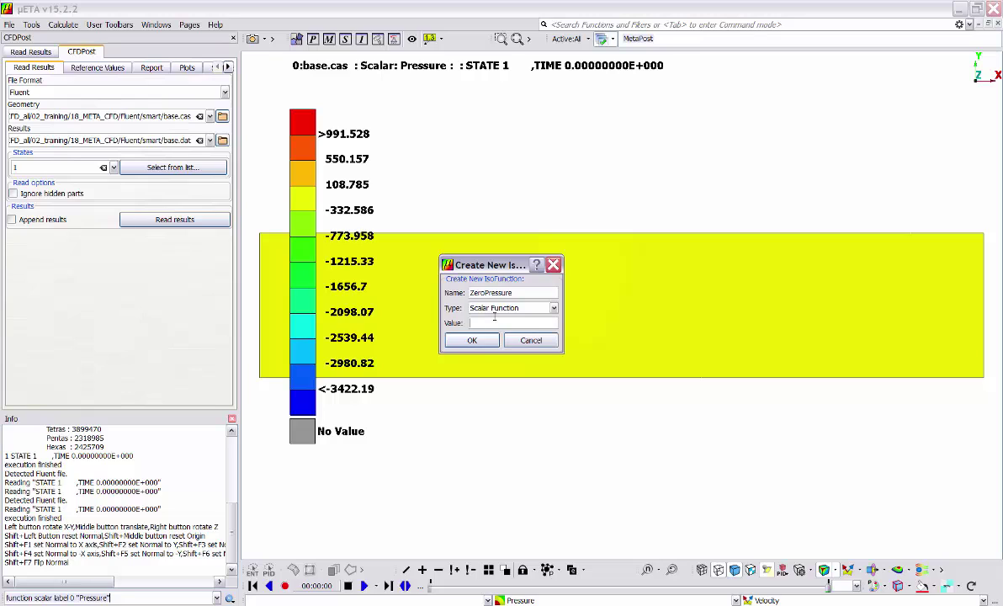
{"action": "left_click", "coordinate": [477, 340]}
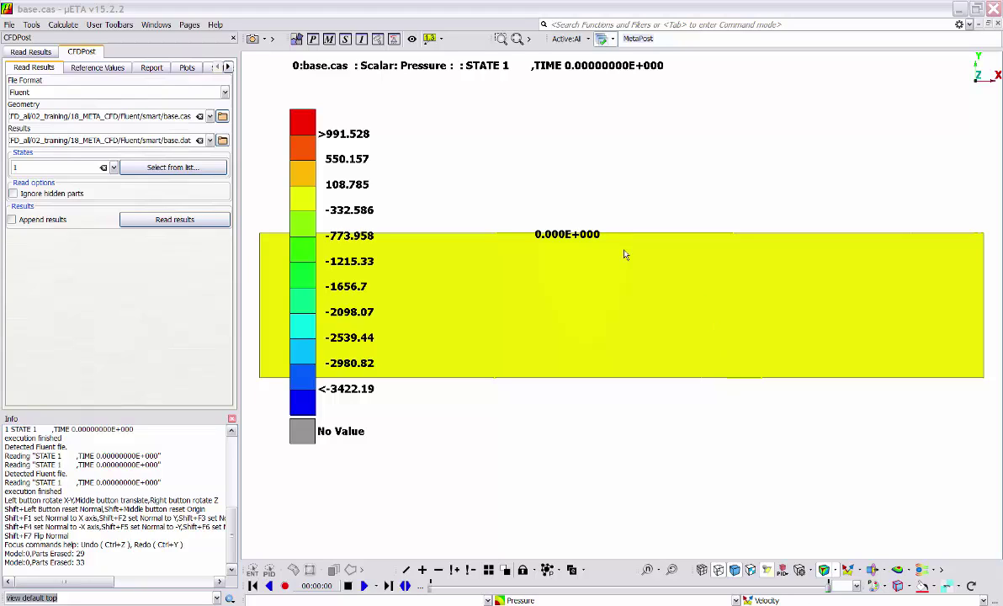
- Examine the ZeroPressure iso-surfaces with the shaded display turned off, and turn shading back on
{"action": "left_click", "coordinate": [734, 572]}
{"action": "mouse_move", "coordinate": [562, 326]}
{"action": "left_mouse_down"}
{"action": "mouse_move", "coordinate": [627, 278]}
{"action": "mouse_move", "coordinate": [529, 175]}
{"action": "mouse_move", "coordinate": [497, 260]}
{"action": "mouse_move", "coordinate": [548, 263]}
{"action": "left_mouse_up"}
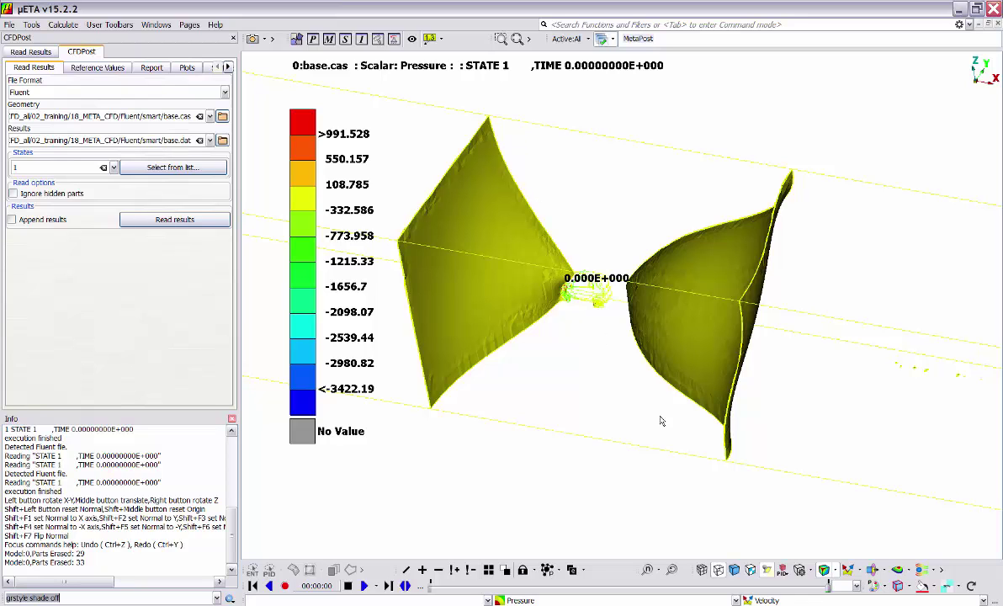
{"action": "left_click", "coordinate": [734, 570]}
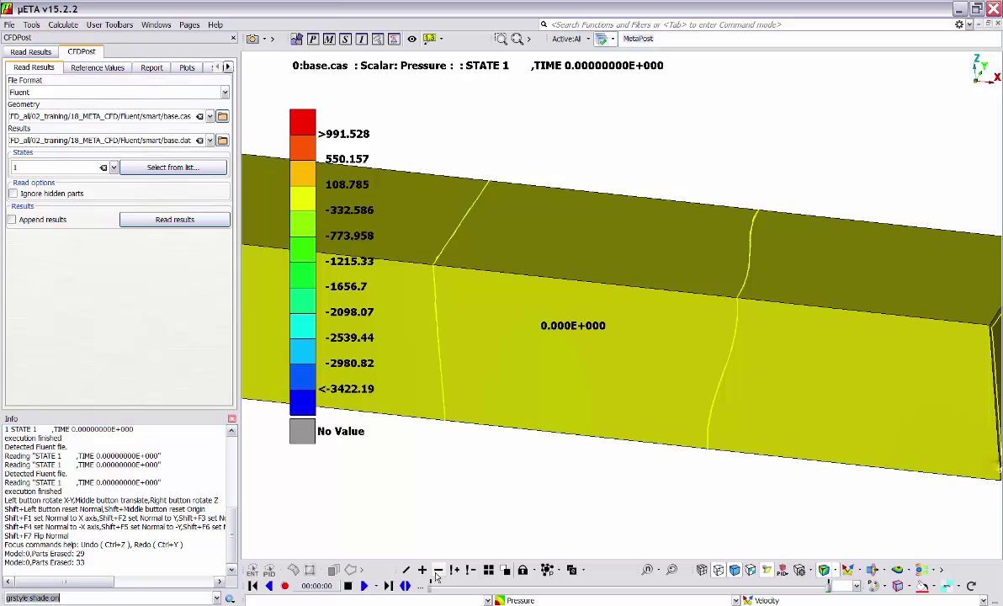
- Erase the near side wall and the roof of the wind tunnel and inspect the iso-surfaces around the car
{"action": "left_click", "coordinate": [519, 346]}
{"action": "left_click", "coordinate": [524, 249]}
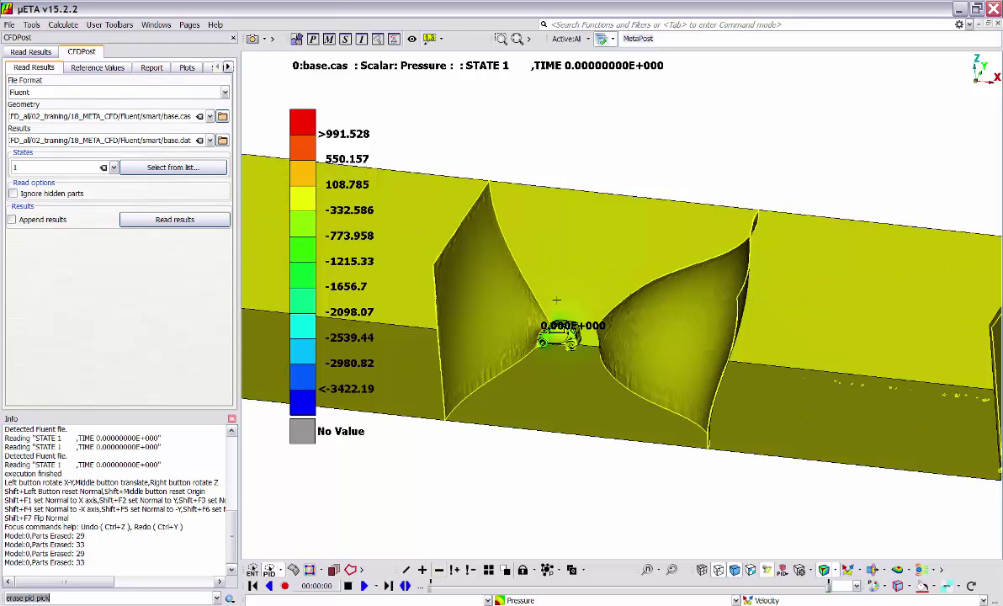
{"action": "scroll", "coordinate": [560, 291], "scroll_direction": "up", "scroll_amount": 5}
{"action": "scroll", "coordinate": [564, 373], "scroll_direction": "up", "scroll_amount": 3}
{"action": "middle_click_drag", "start_coordinate": [564, 373], "coordinate": [648, 282], "text": "ctrl"}
{"action": "scroll", "coordinate": [652, 277], "scroll_direction": "down", "scroll_amount": 4}
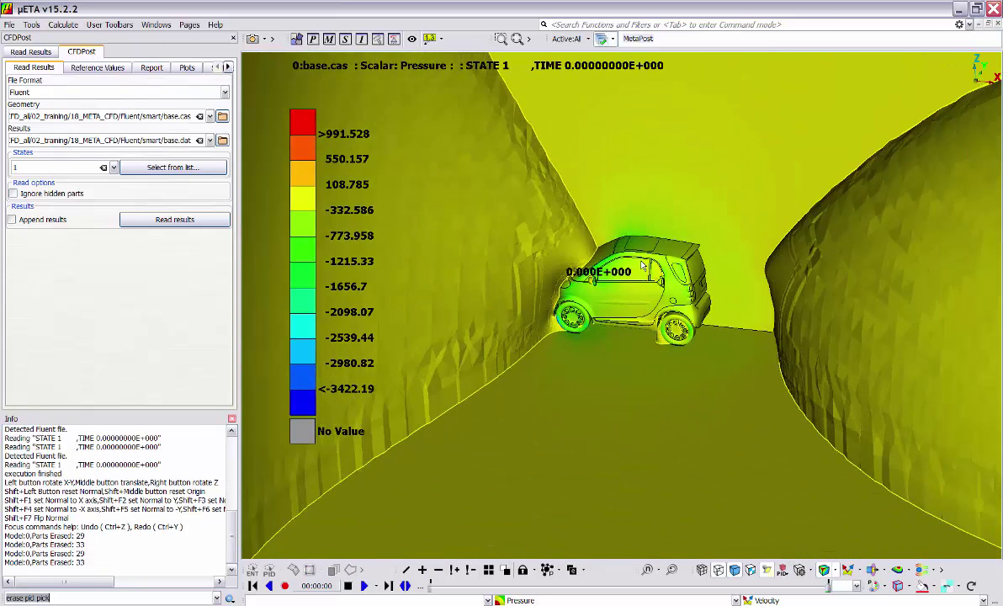
- Open the IsoFunctions settings and select the ZeroPressure isofunction with the tunnel and iso-surfaces in view
{"action": "left_click_drag", "start_coordinate": [652, 277], "coordinate": [596, 271], "text": "ctrl"}
{"action": "scroll", "coordinate": [610, 299], "scroll_direction": "down", "scroll_amount": 3}
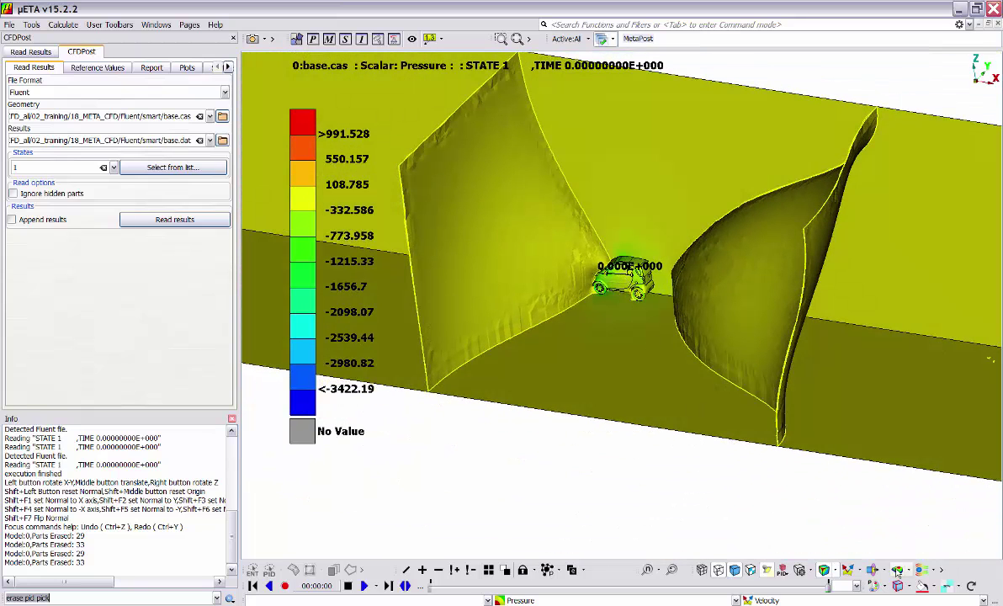
{"action": "left_click", "coordinate": [847, 570]}
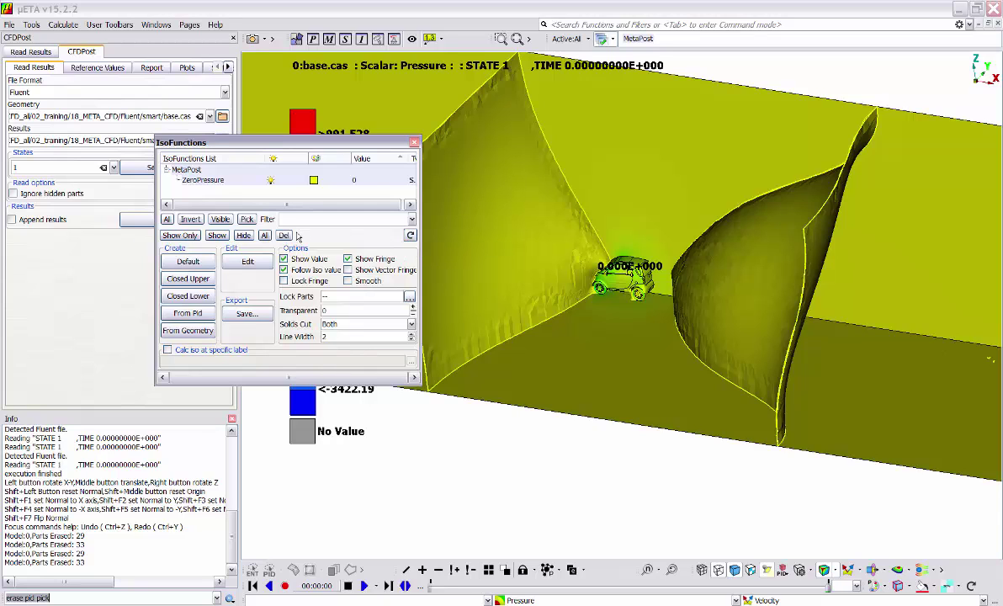
{"action": "scroll", "coordinate": [589, 259], "scroll_direction": "up", "scroll_amount": 1}
{"action": "middle_click_drag", "start_coordinate": [556, 264], "coordinate": [621, 262]}
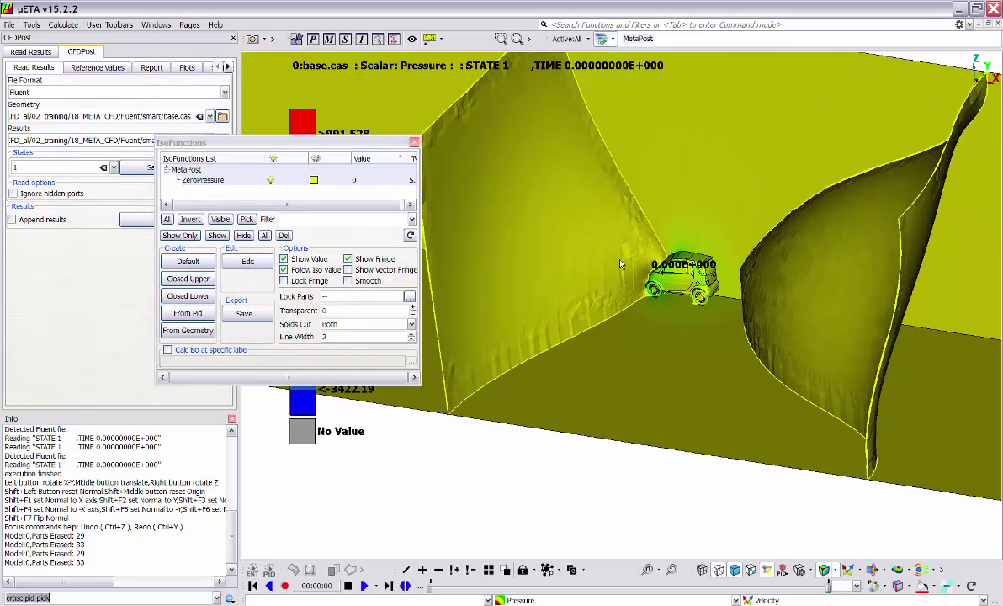
{"action": "left_click", "coordinate": [207, 180]}
{"action": "scroll", "coordinate": [659, 317], "scroll_direction": "down", "scroll_amount": 2}
{"action": "middle_click_drag", "start_coordinate": [616, 313], "coordinate": [678, 309]}
{"action": "left_click_drag", "start_coordinate": [325, 147], "coordinate": [230, 221]}
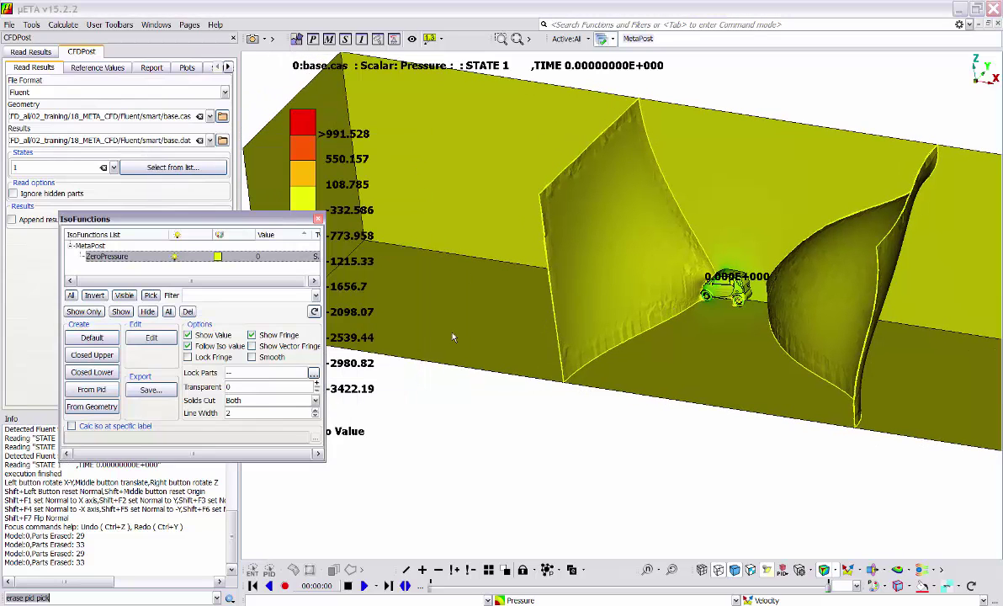
- Turn off fringe display on the ZeroPressure isofunction and recolour its surfaces orange-red
{"action": "left_click_drag", "start_coordinate": [565, 272], "coordinate": [405, 316]}
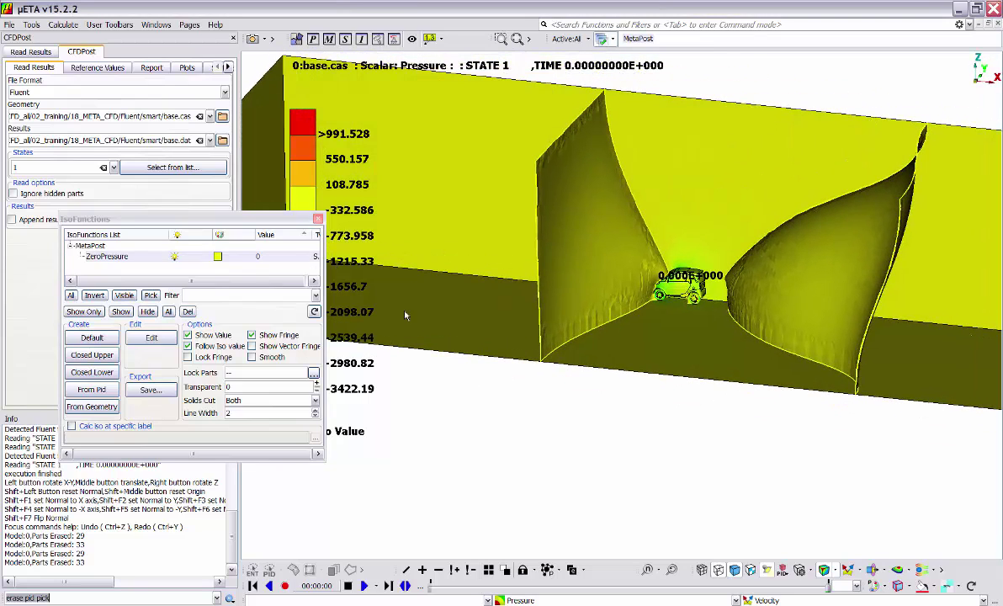
{"action": "left_click", "coordinate": [251, 335]}
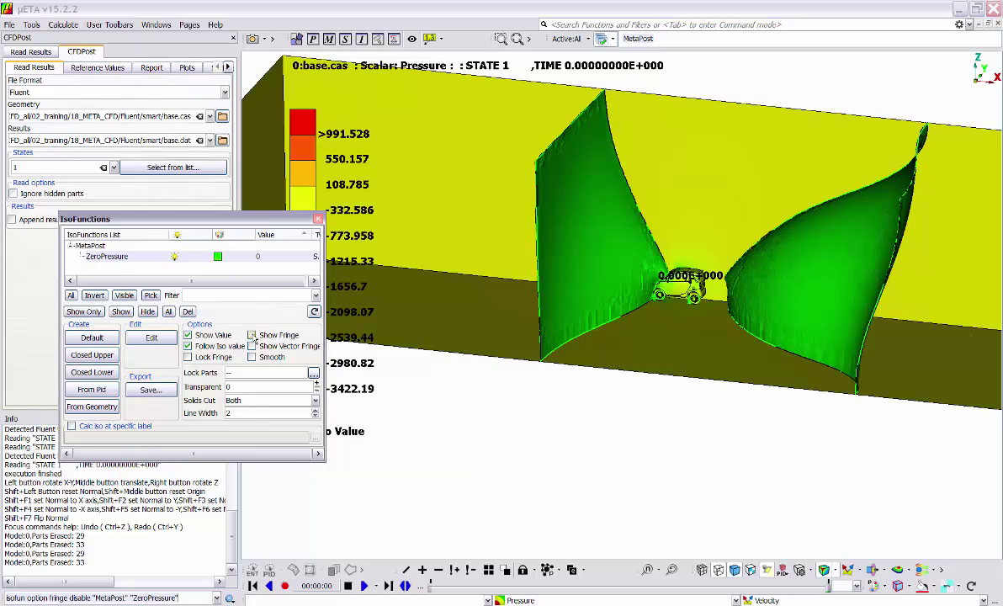
{"action": "left_click_drag", "start_coordinate": [516, 273], "coordinate": [532, 277]}
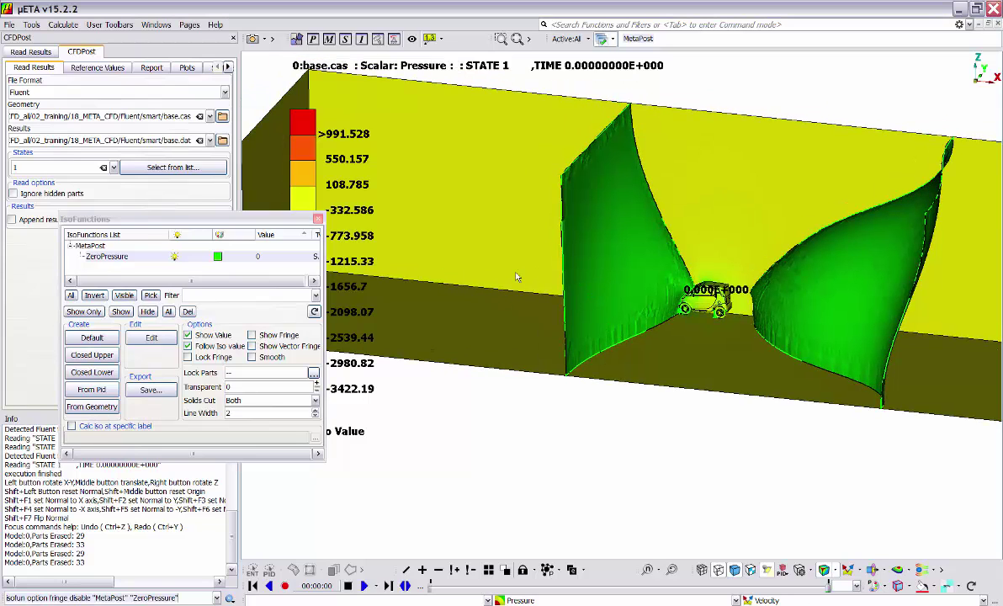
{"action": "left_click", "coordinate": [218, 258]}
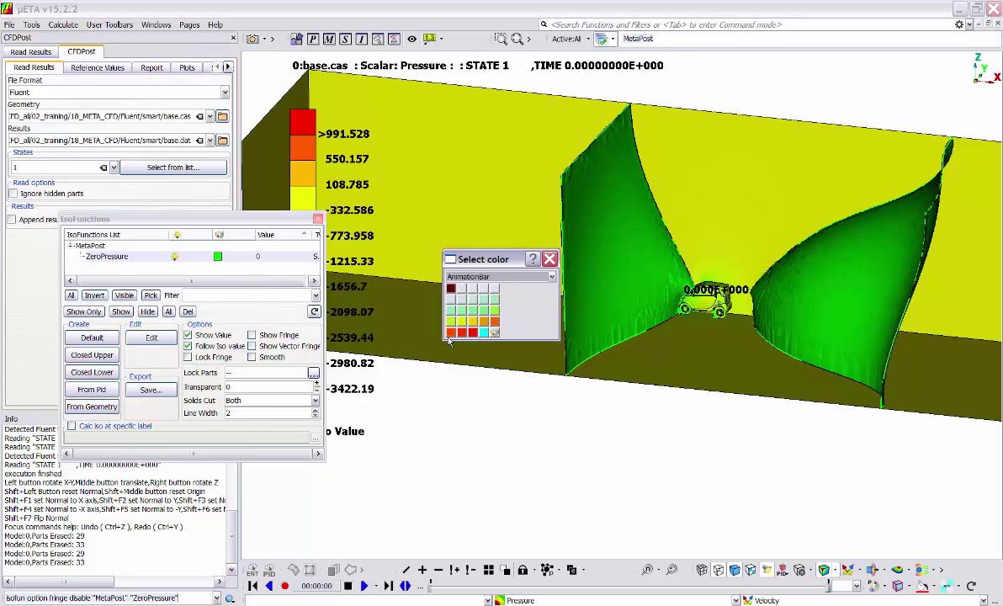
{"action": "left_click", "coordinate": [452, 333]}
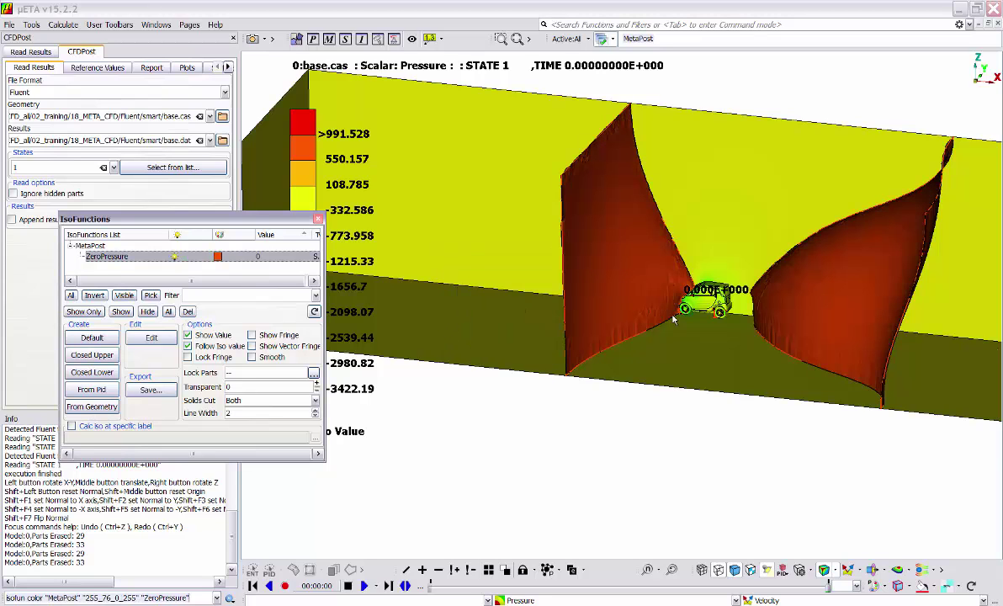
{"action": "left_click_drag", "start_coordinate": [673, 318], "coordinate": [563, 312]}
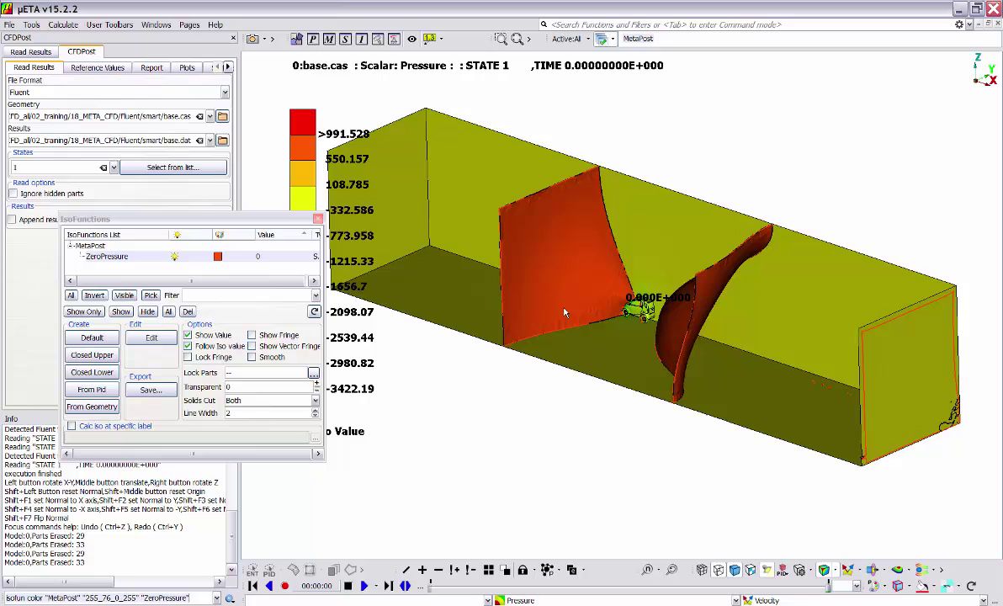
- Turn fringe display back on for the ZeroPressure isofunction and view its surfaces in the tunnel
{"action": "left_click", "coordinate": [252, 336]}
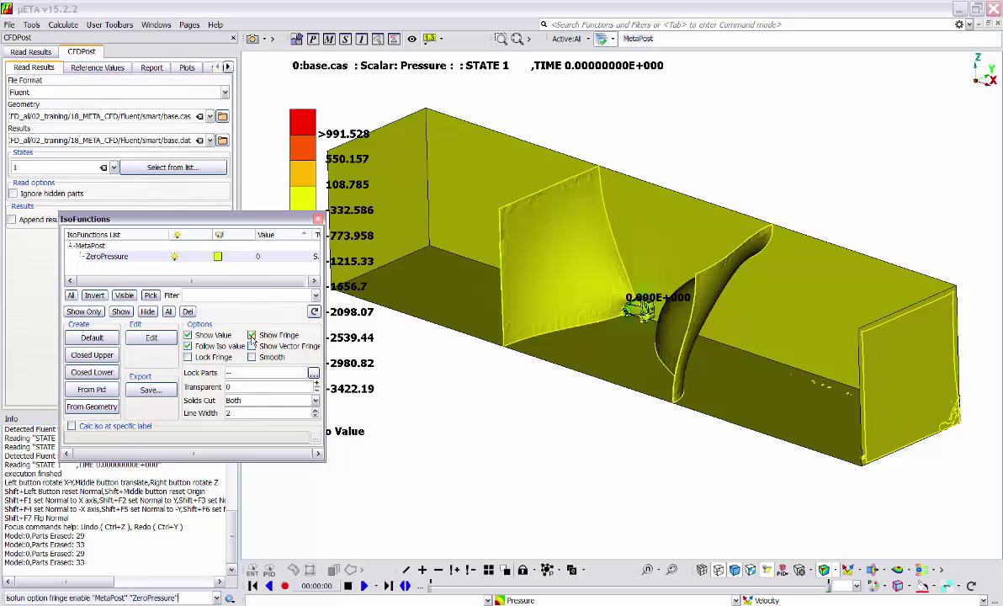
{"action": "left_click_drag", "start_coordinate": [539, 301], "coordinate": [577, 313]}
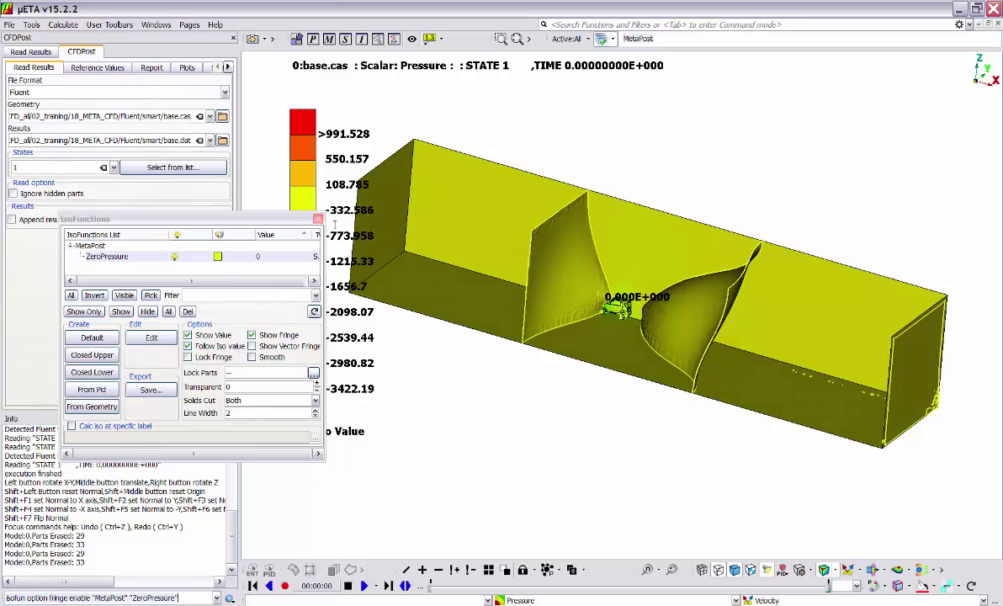
{"action": "left_click_drag", "start_coordinate": [446, 324], "coordinate": [528, 330]}
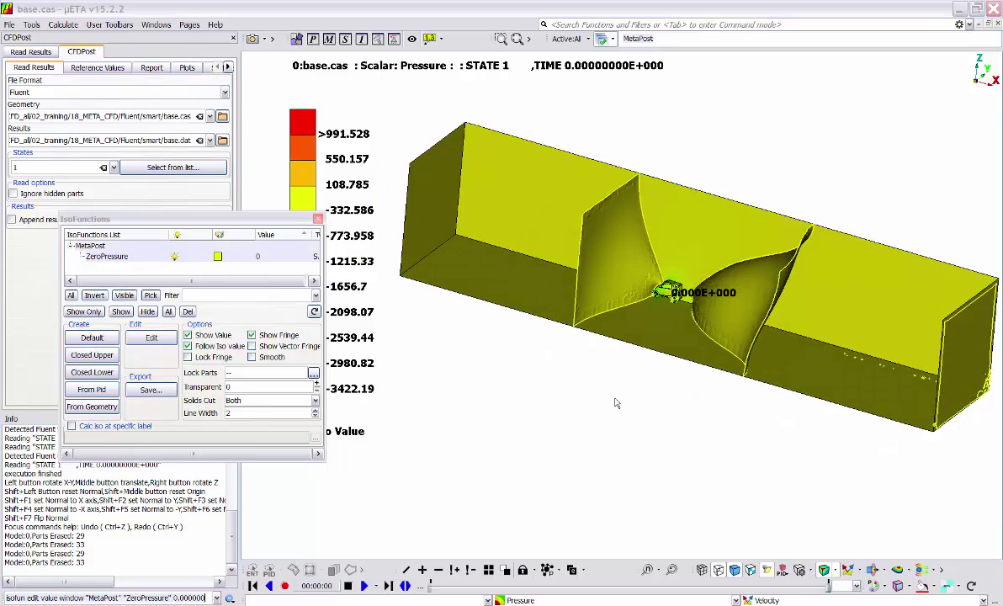
- Set the iso value of the ZeroPressure isofunction to 20
{"action": "left_click", "coordinate": [260, 258]}
{"action": "double_click", "coordinate": [261, 260]}
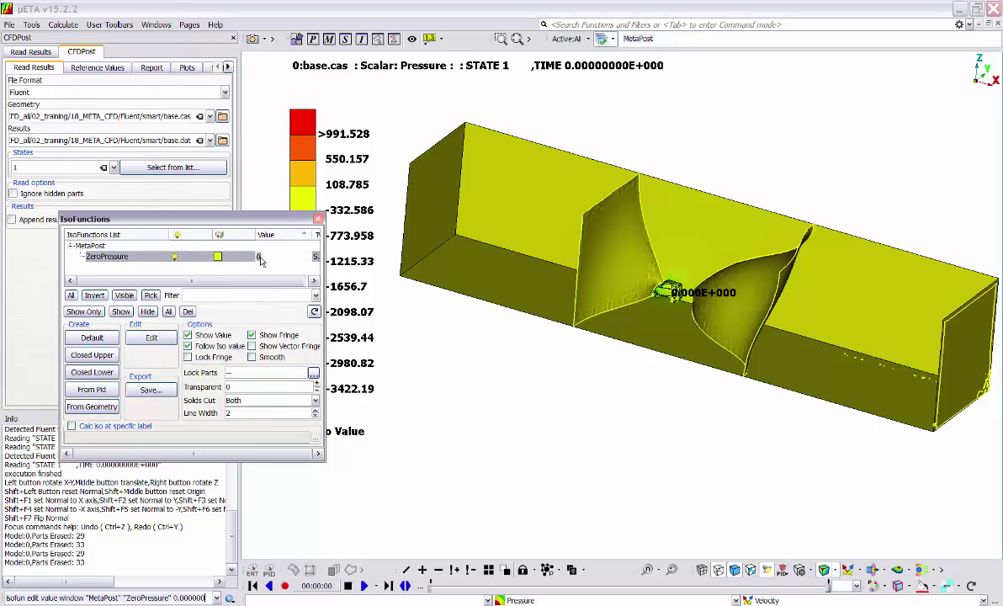
{"action": "type", "text": "20"}
{"action": "key", "text": "Return"}
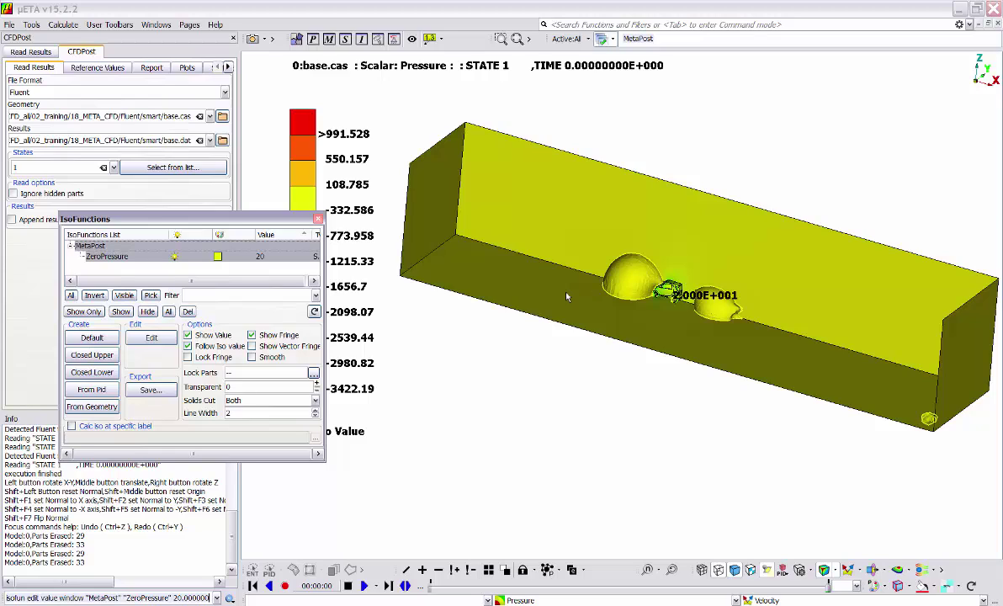
- Lower the ZeroPressure iso value interactively to about -134 and set it back to 20
{"action": "left_click", "coordinate": [151, 338]}
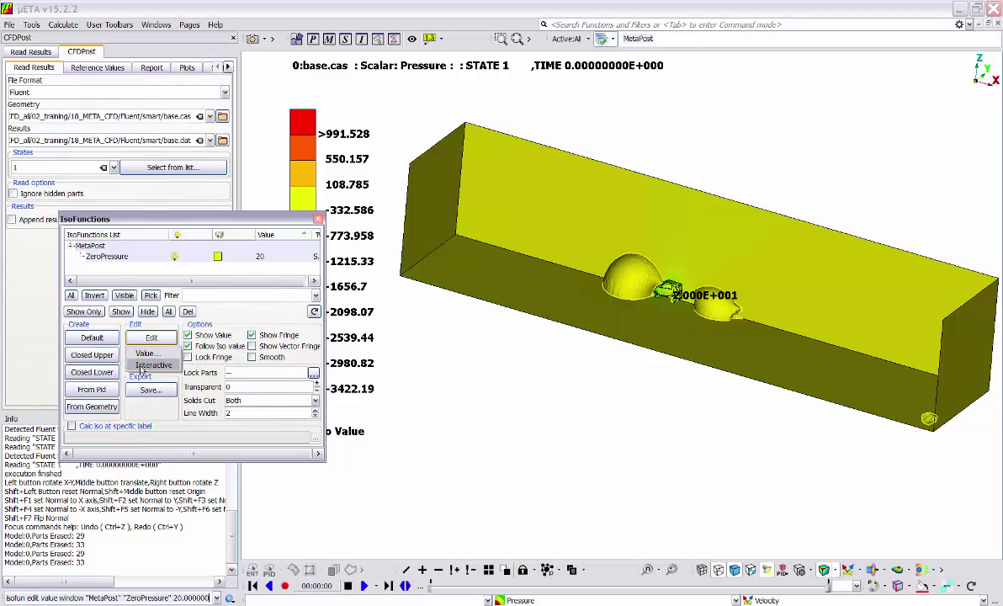
{"action": "left_click", "coordinate": [141, 371]}
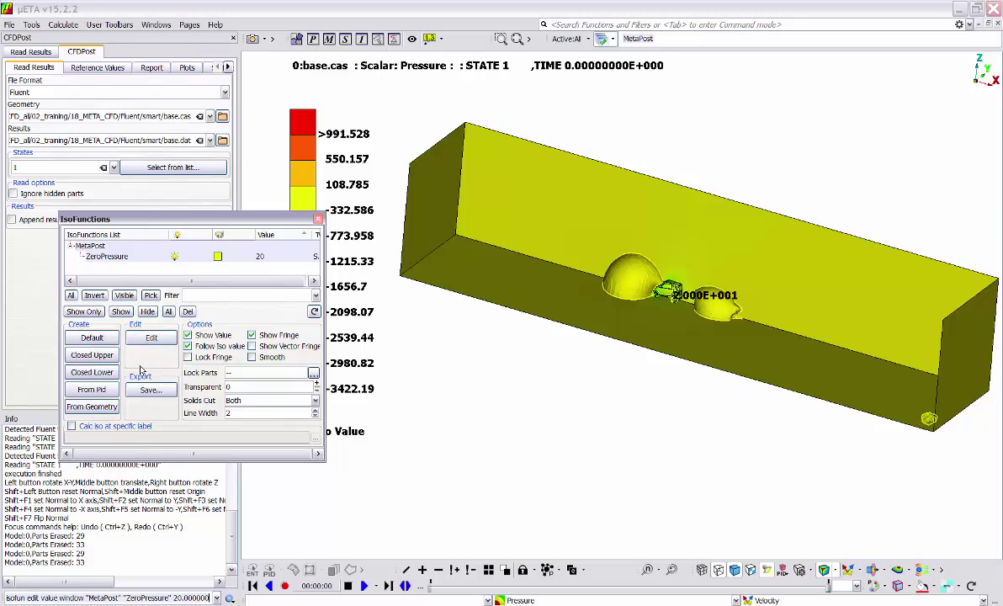
{"action": "left_click", "coordinate": [622, 350]}
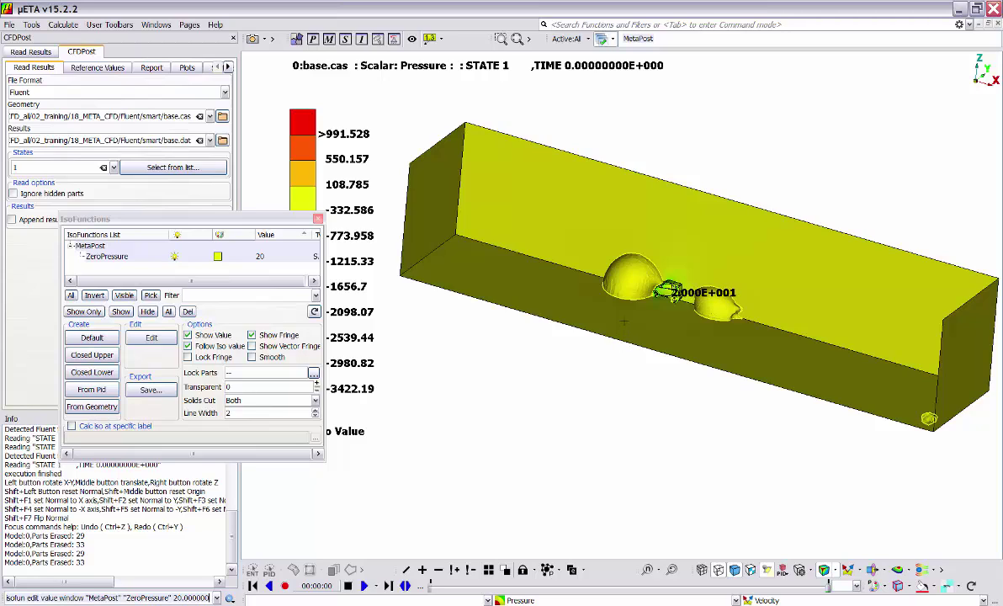
{"action": "left_click_drag", "start_coordinate": [623, 328], "coordinate": [522, 392], "text": "ctrl"}
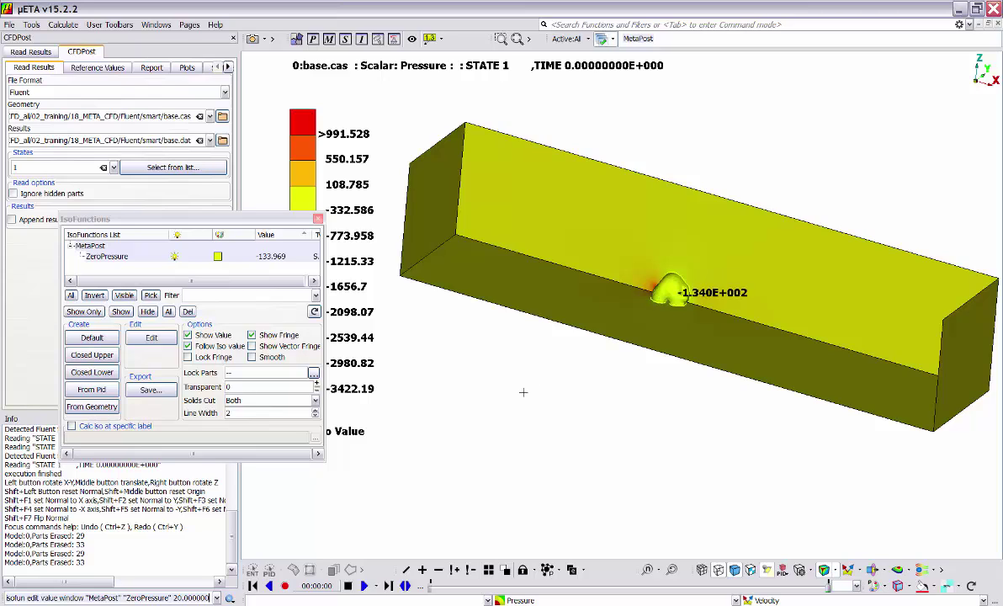
{"action": "double_click", "coordinate": [273, 256]}
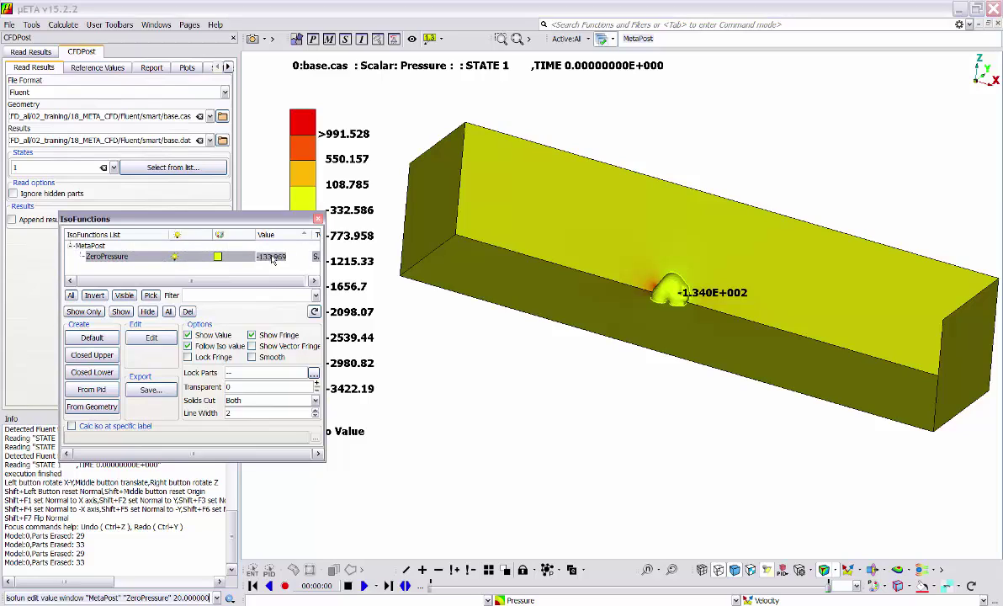
{"action": "type", "text": "20"}
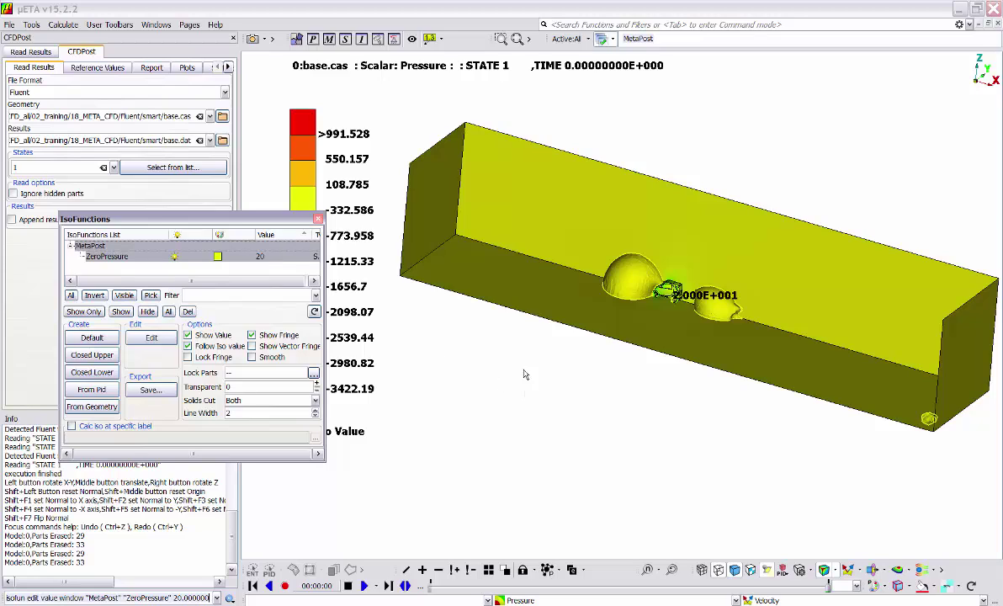
- Lock the fringe of the ZeroPressure isofunction and set the maximum of the pressure fringe range to 500
{"action": "left_click", "coordinate": [208, 361]}
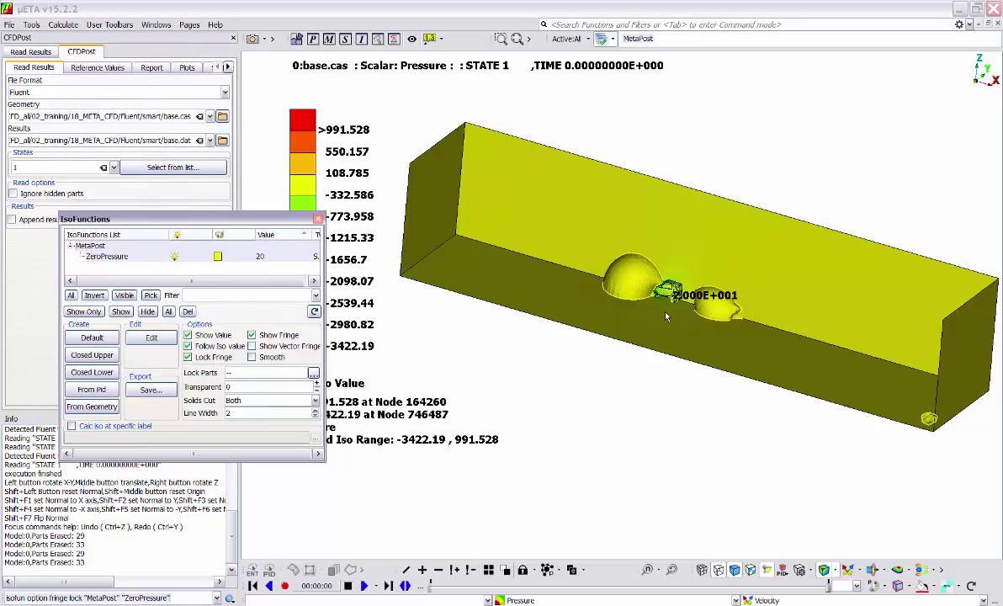
{"action": "right_click", "coordinate": [309, 164]}
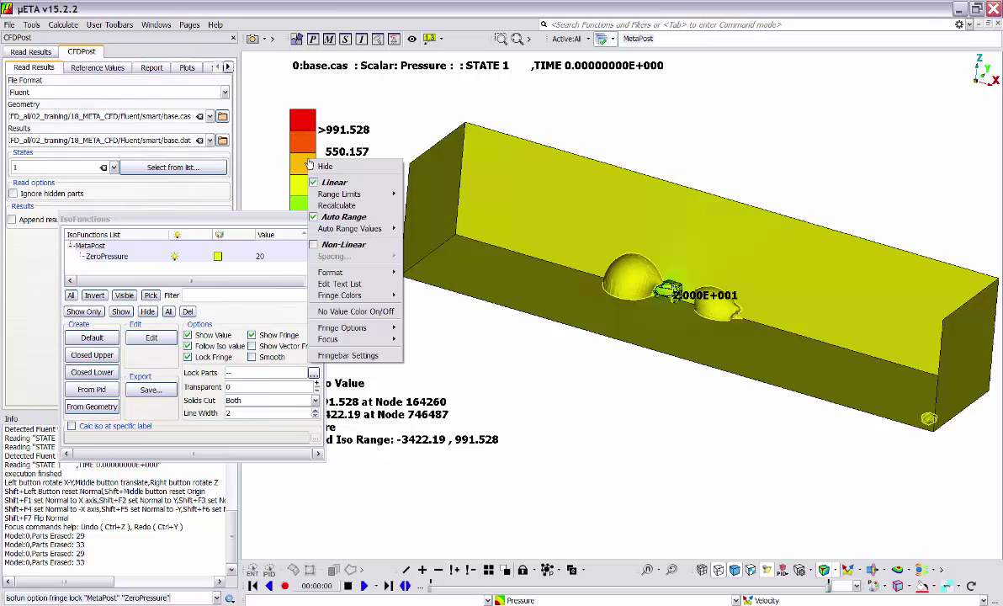
{"action": "mouse_move", "coordinate": [345, 193]}
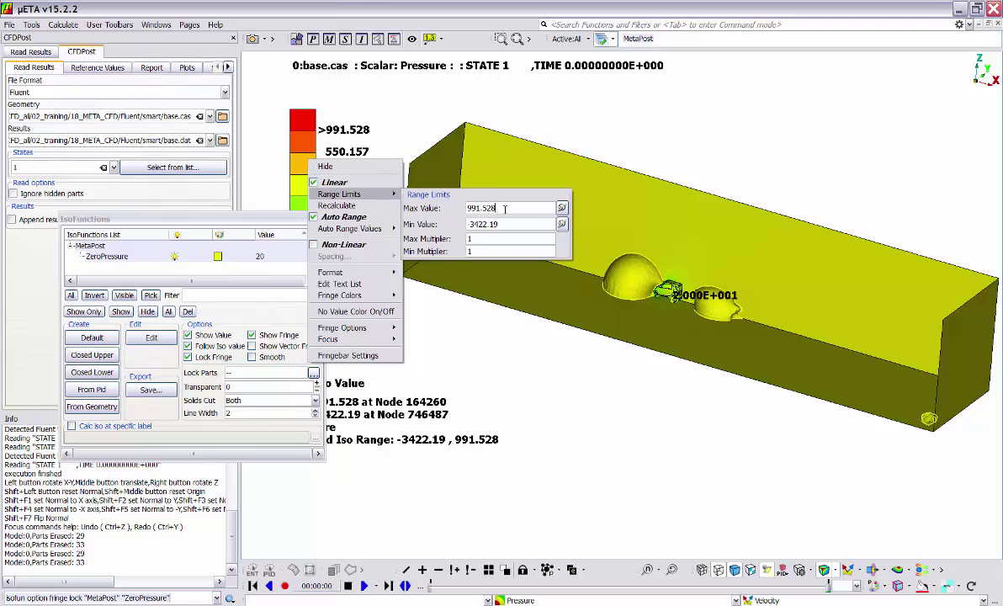
{"action": "left_click_drag", "start_coordinate": [505, 207], "coordinate": [461, 211]}
{"action": "type", "text": "500"}
{"action": "key", "text": "Return"}
{"action": "left_click", "coordinate": [552, 315]}
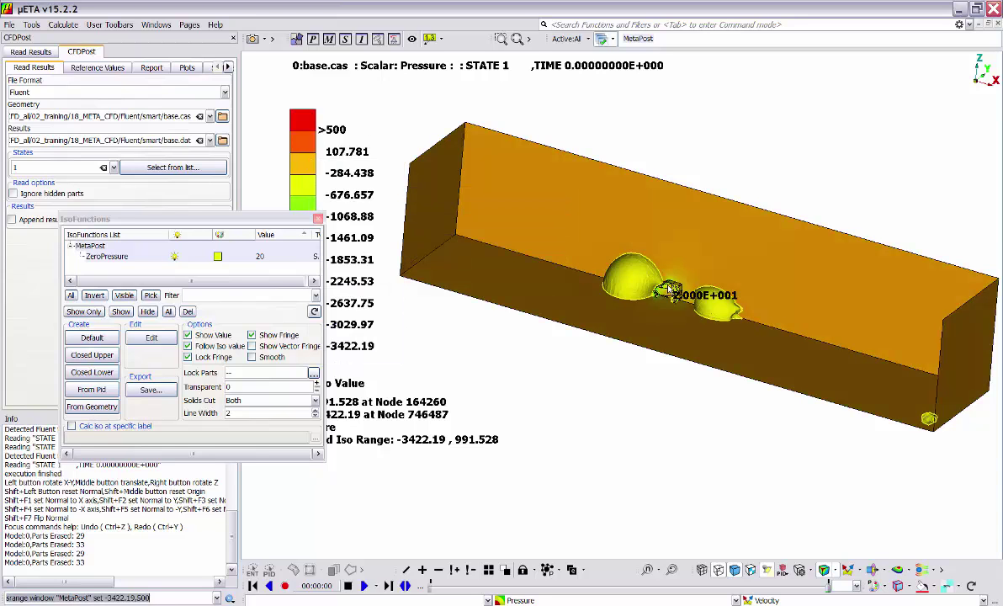
- Compare the locked iso-surface colours with the surroundings near the car, unlock the ZeroPressure fringe and recalculate the fringe range
{"action": "scroll", "coordinate": [670, 287], "scroll_direction": "up", "scroll_amount": 10}
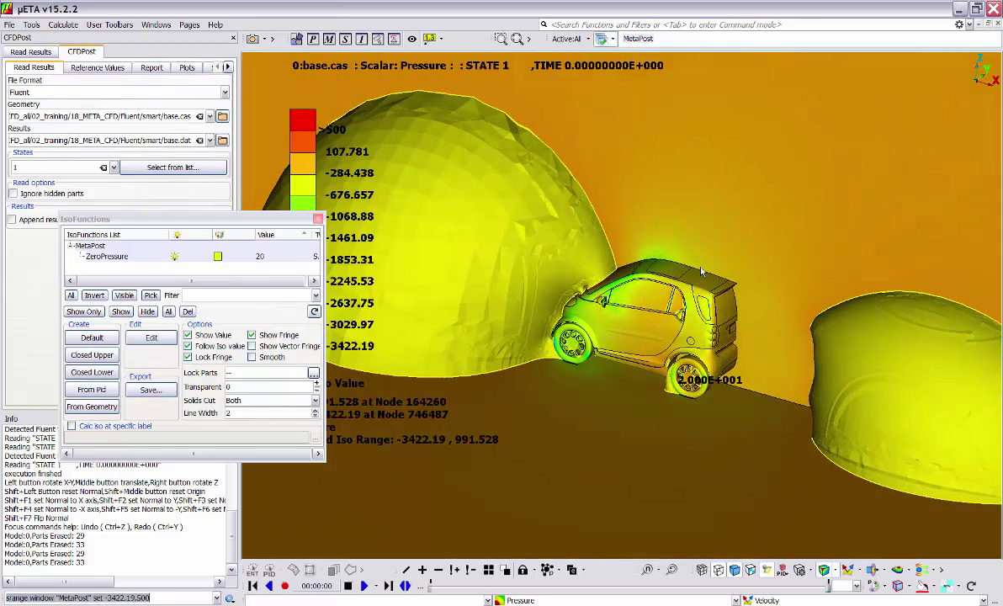
{"action": "left_click_drag", "start_coordinate": [701, 270], "coordinate": [786, 348], "text": "ctrl"}
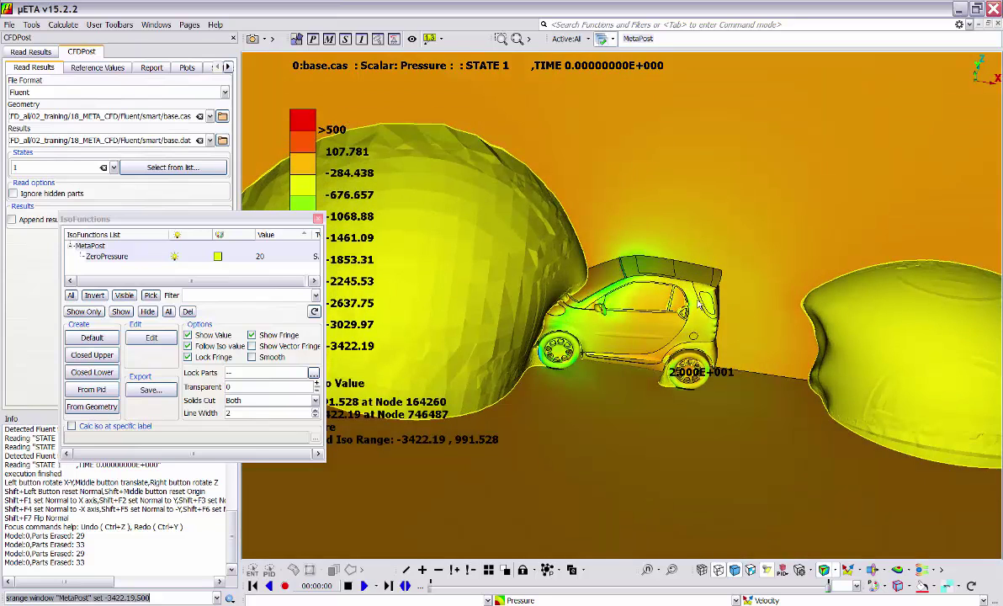
{"action": "scroll", "coordinate": [698, 303], "scroll_direction": "down", "scroll_amount": 3}
{"action": "left_click_drag", "start_coordinate": [692, 303], "coordinate": [607, 303], "text": "ctrl"}
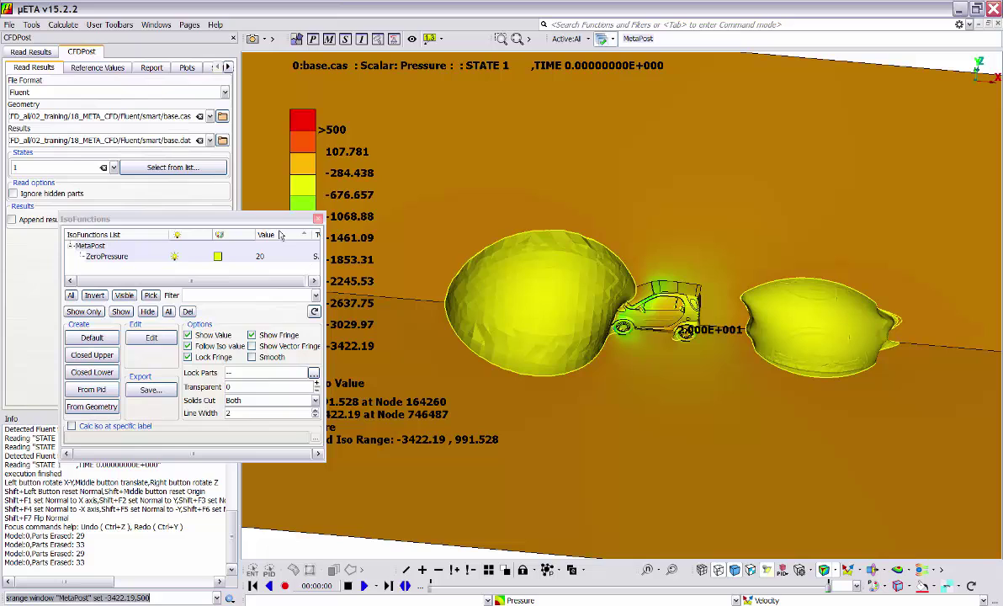
{"action": "left_click_drag", "start_coordinate": [261, 219], "coordinate": [214, 116]}
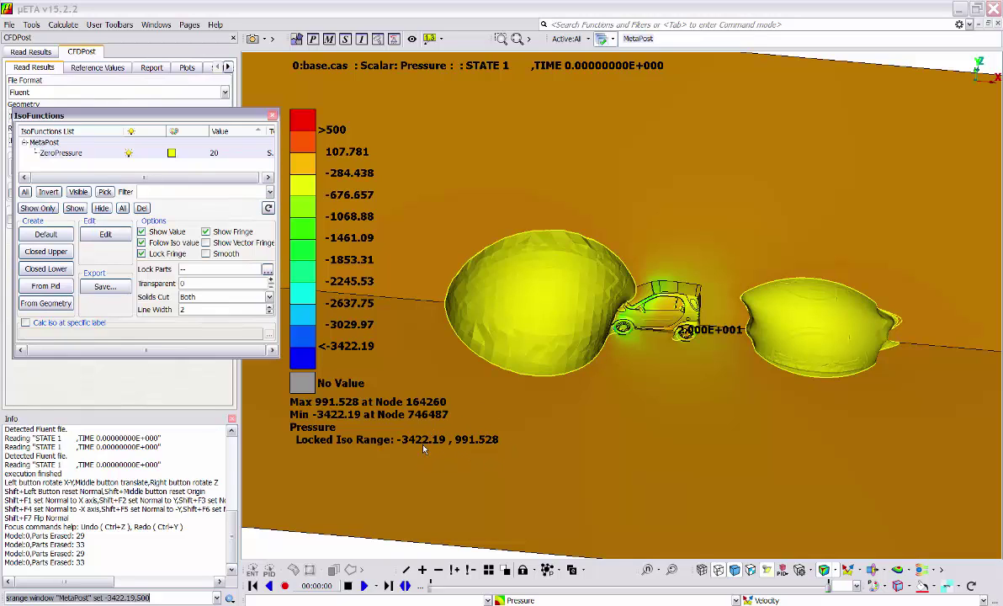
{"action": "left_click", "coordinate": [651, 451]}
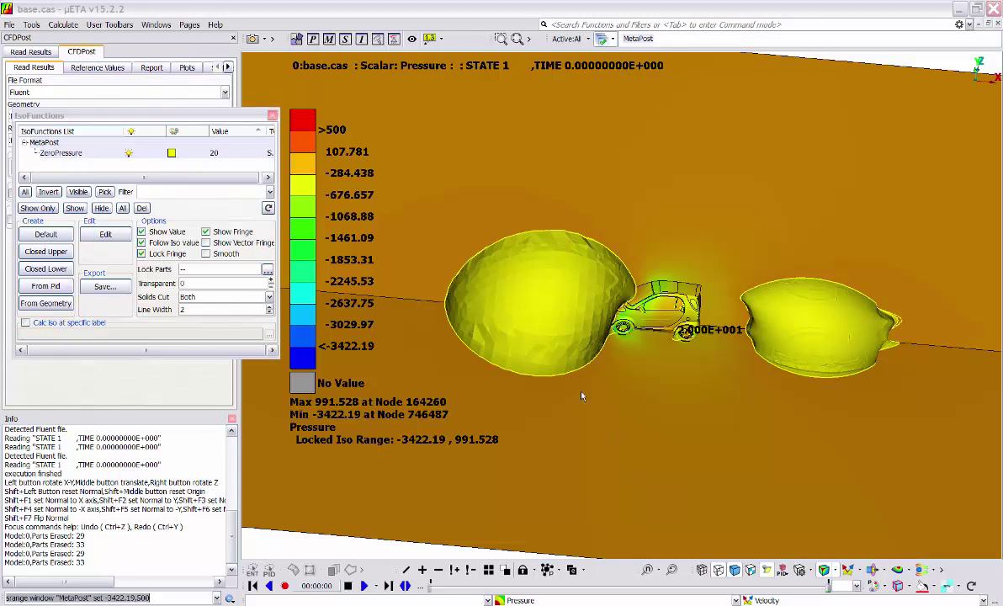
{"action": "left_click", "coordinate": [141, 254]}
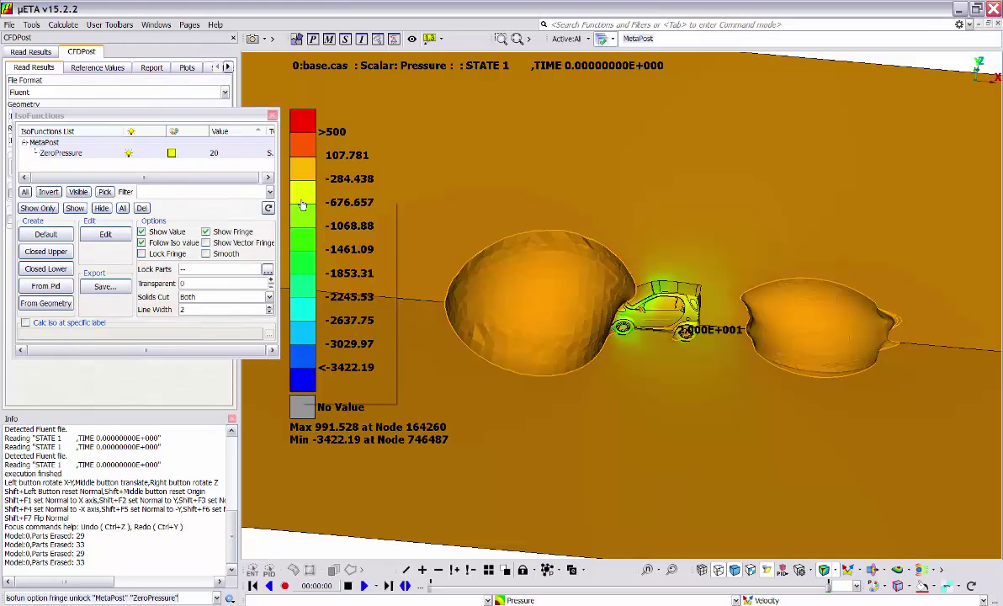
{"action": "right_click", "coordinate": [303, 204]}
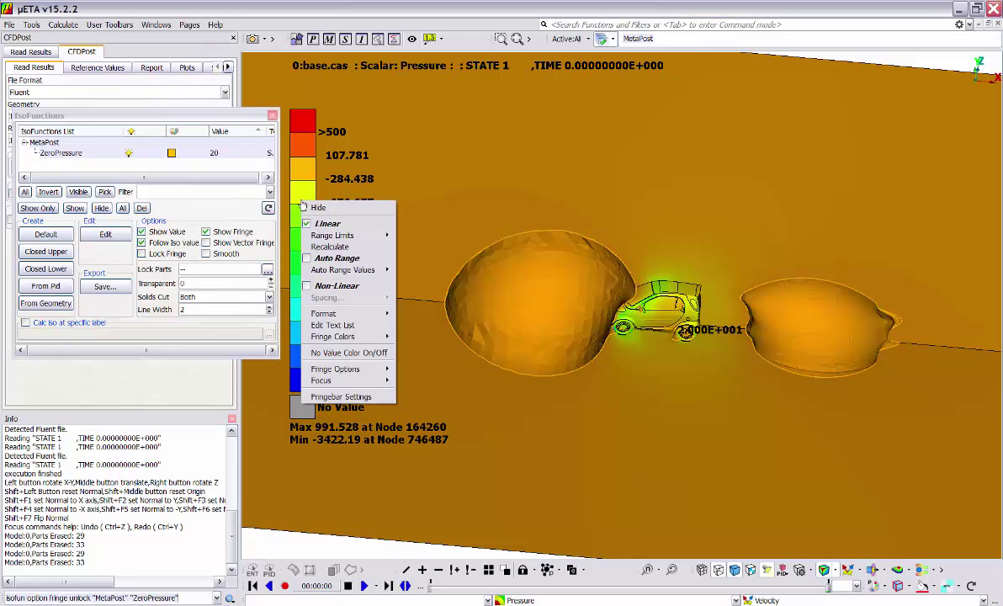
{"action": "left_click", "coordinate": [330, 246]}
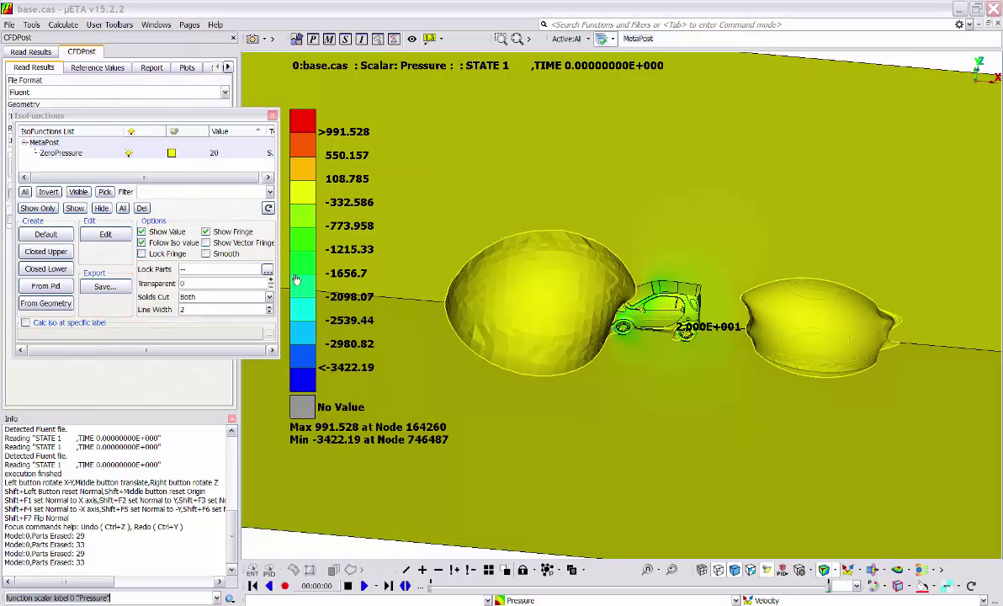
- Hide the value label of the ZeroPressure isofunction and show it again
{"action": "left_click", "coordinate": [160, 233]}
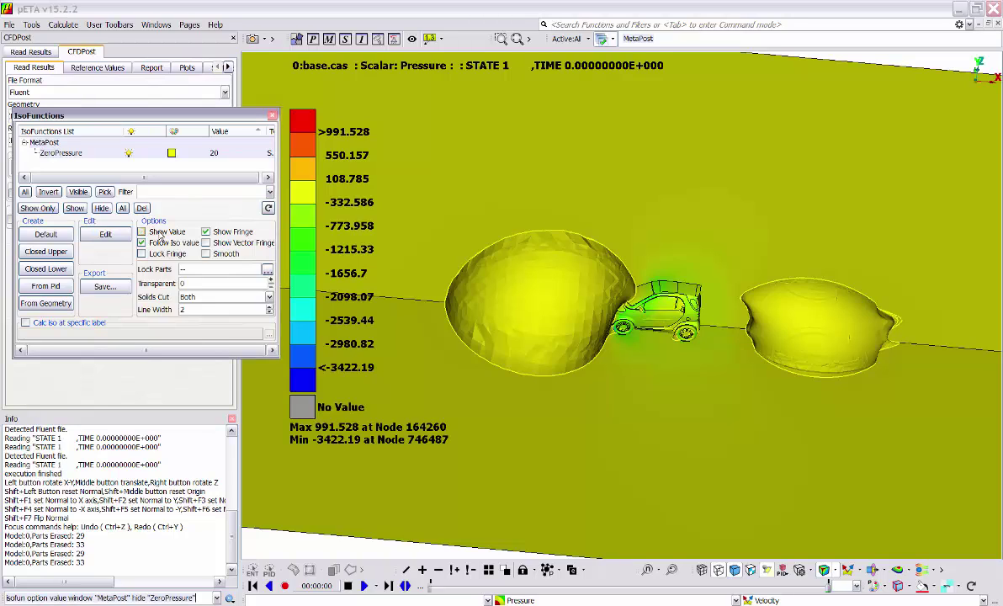
{"action": "left_click", "coordinate": [155, 232]}
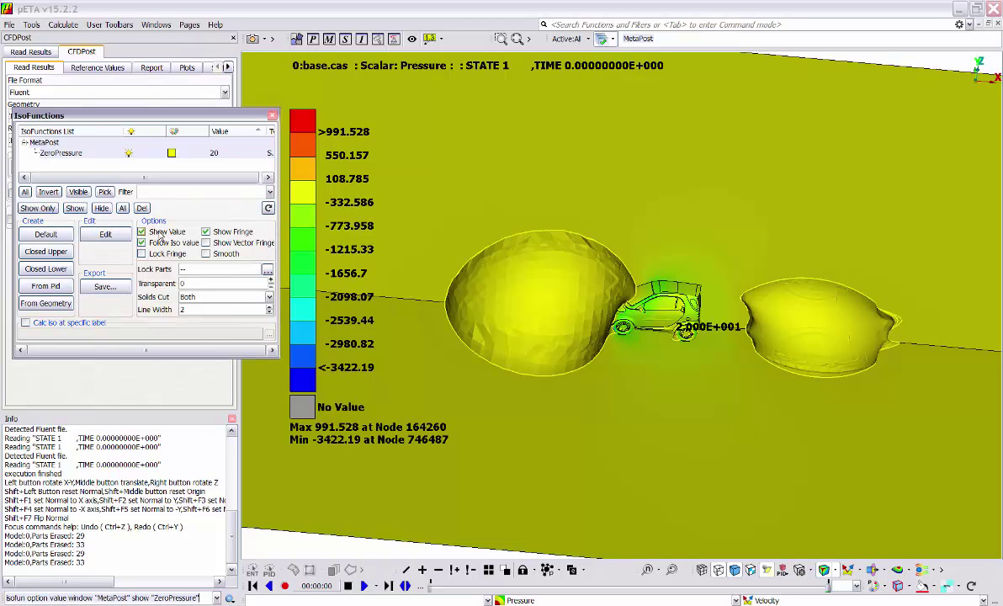
- Smooth the ZeroPressure iso-surface and turn the smoothing off again
{"action": "left_click", "coordinate": [206, 254]}
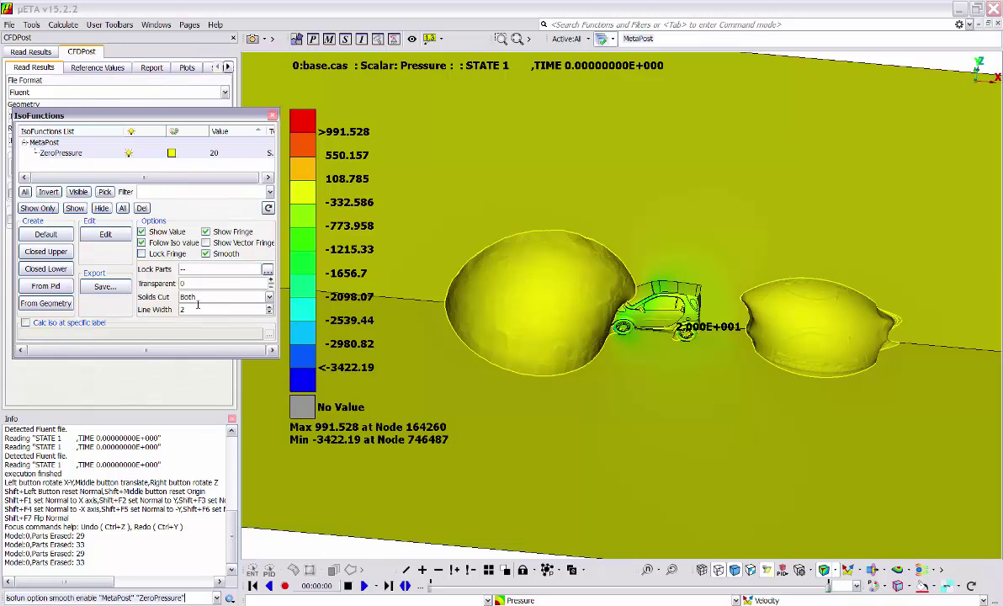
{"action": "left_click", "coordinate": [206, 254]}
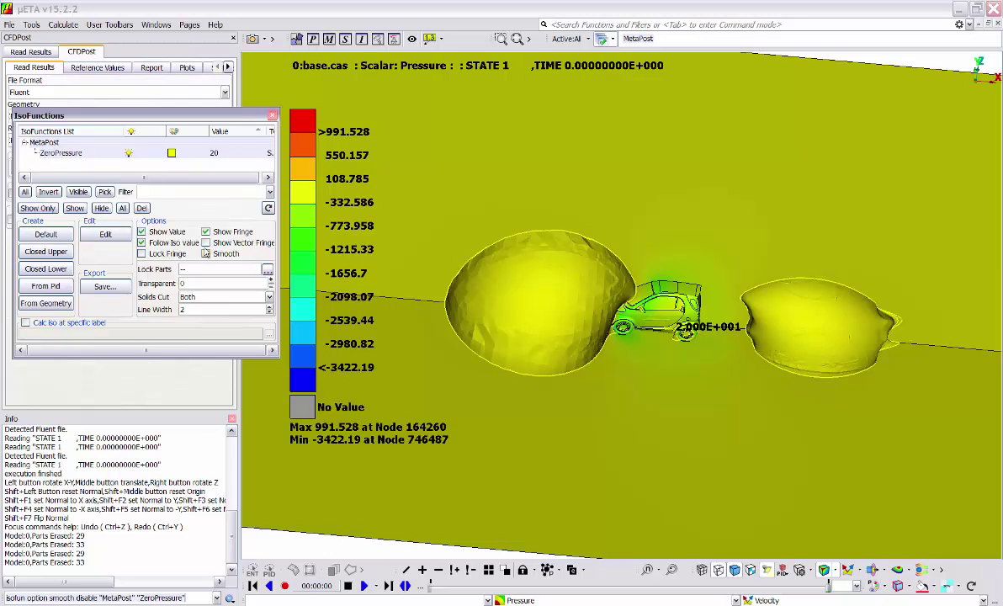
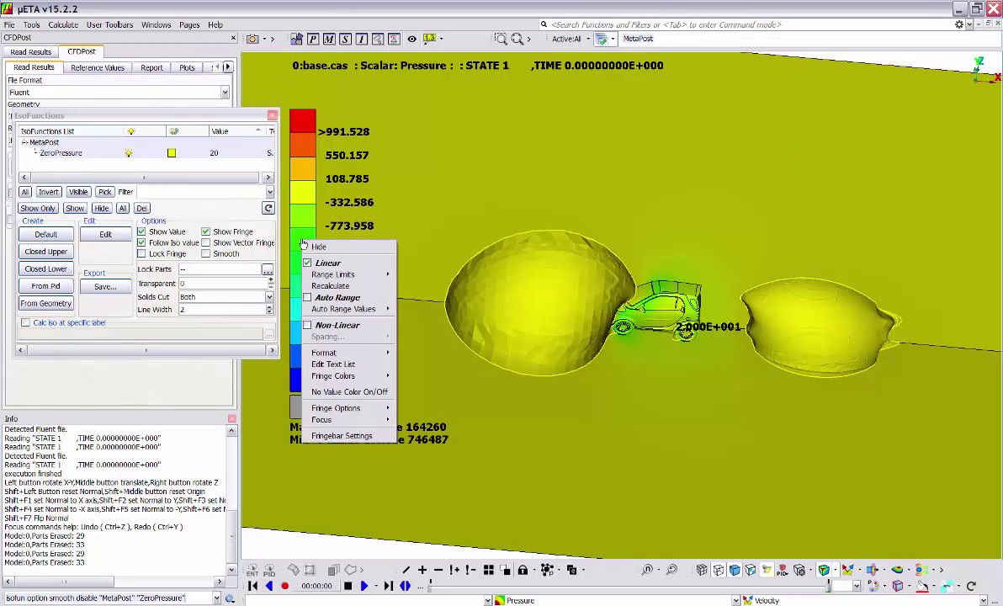
- Enable Auto Range for the pressure fringe bar, and switch the scalar result to Velocity,Magnitude and back to Pressure
{"action": "right_click", "coordinate": [303, 244]}
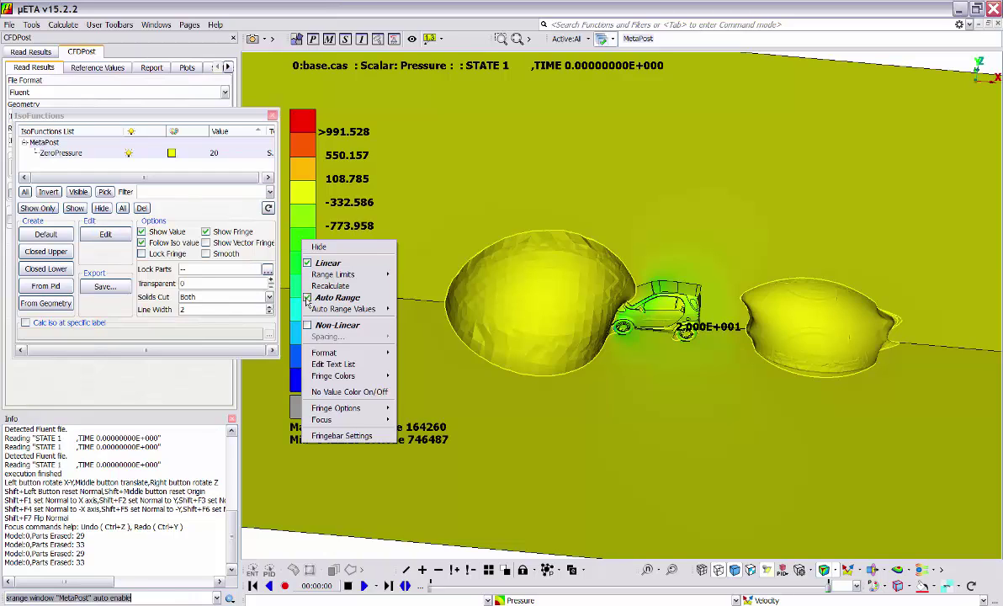
{"action": "left_click", "coordinate": [308, 298]}
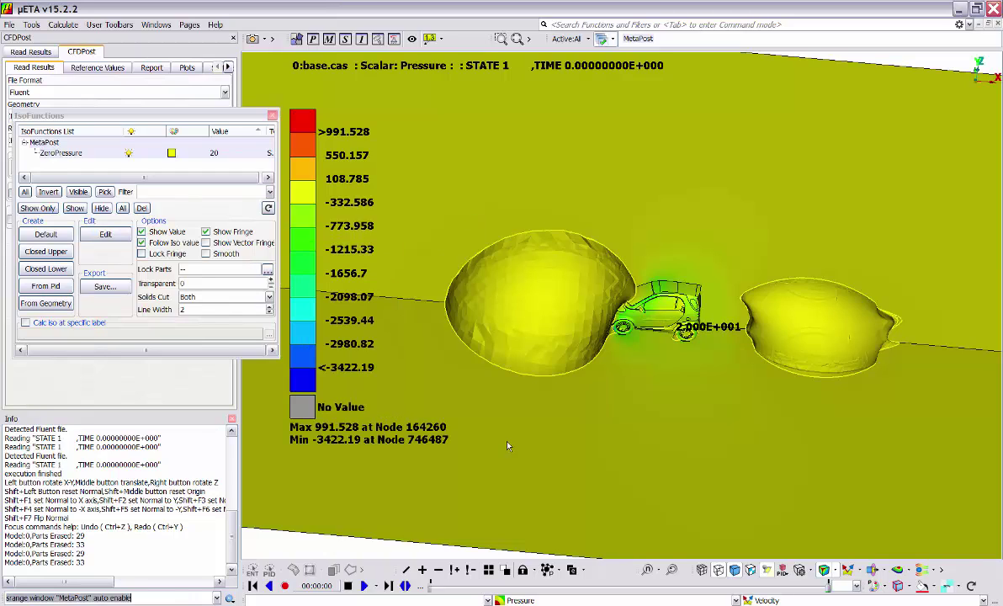
{"action": "left_click", "coordinate": [549, 600]}
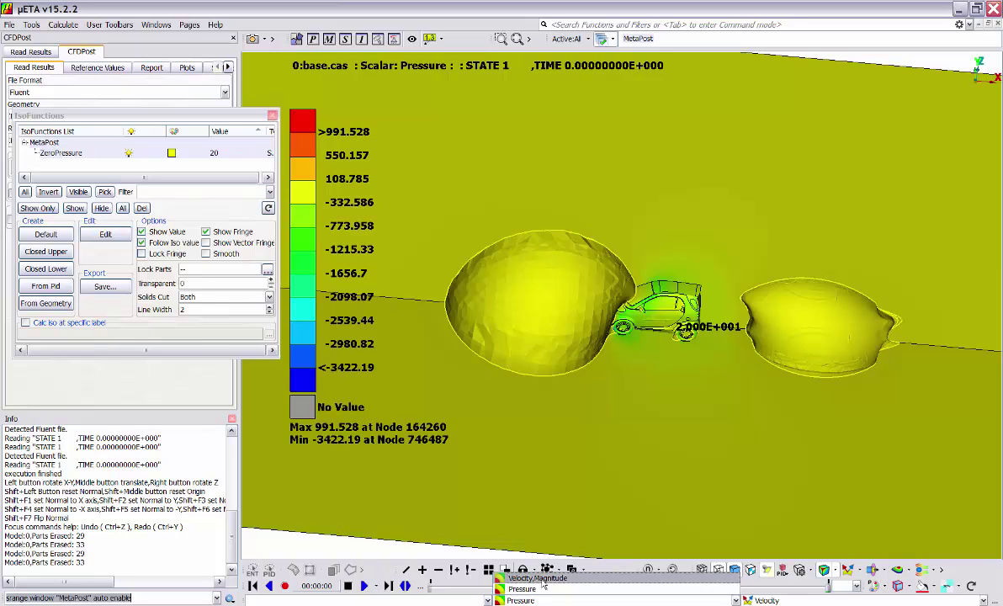
{"action": "left_click", "coordinate": [539, 579]}
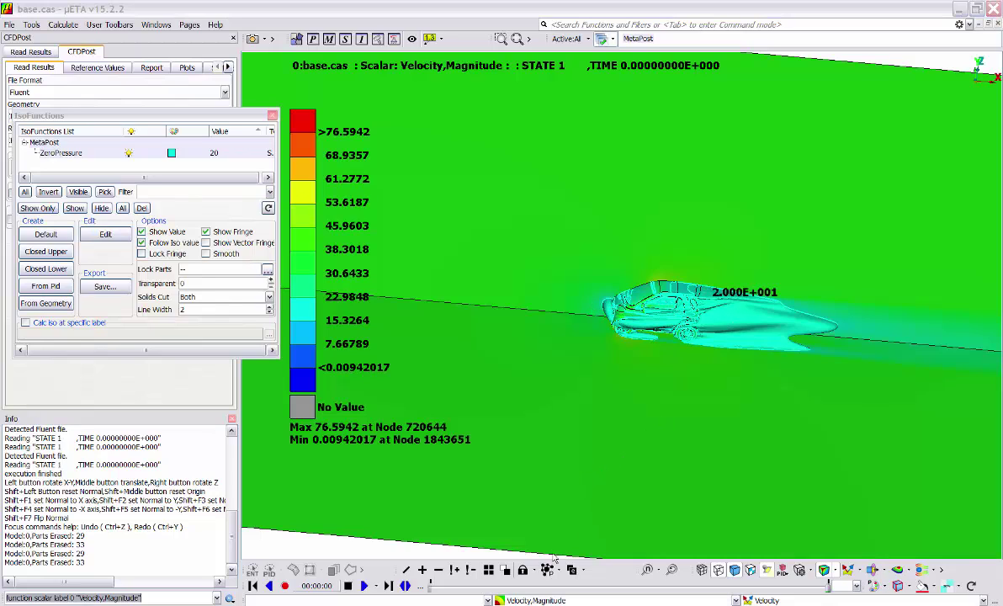
{"action": "left_click", "coordinate": [543, 599]}
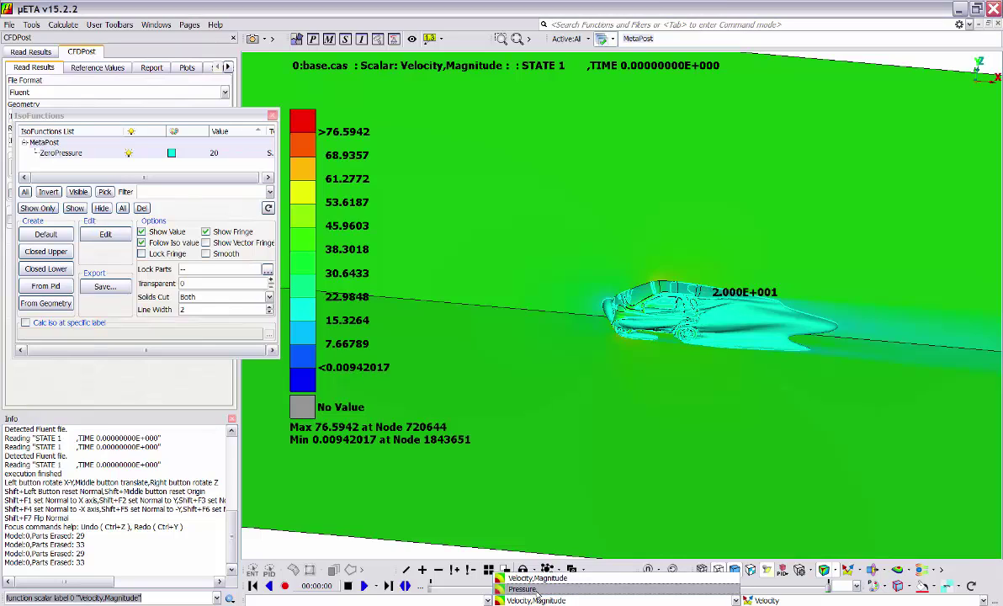
{"action": "left_click", "coordinate": [522, 588]}
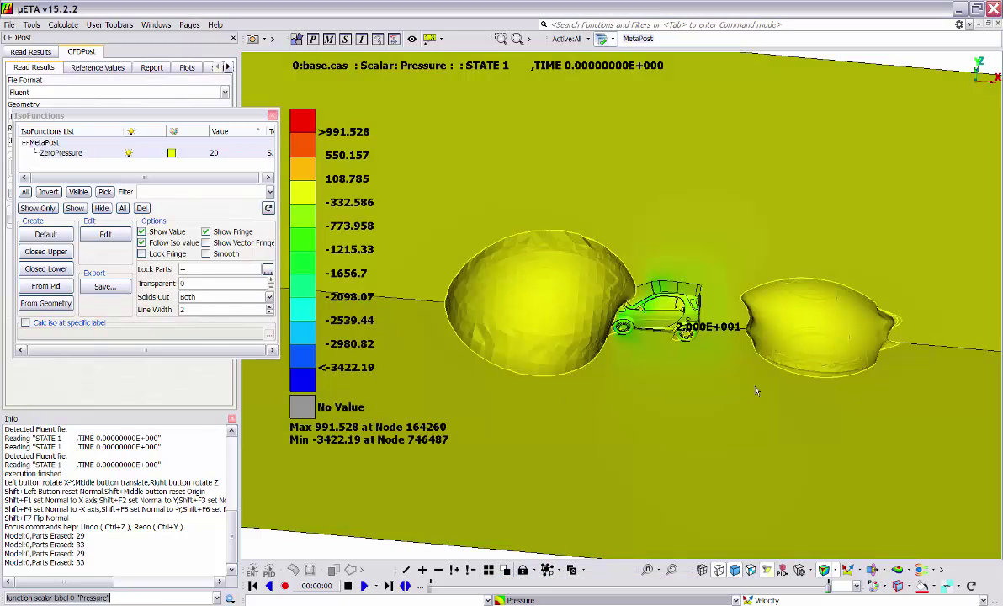
- Stop ZeroPressure from following the iso value, switch the scalar result to Velocity,Magnitude and examine the iso-surface around the car
{"action": "left_click", "coordinate": [142, 243]}
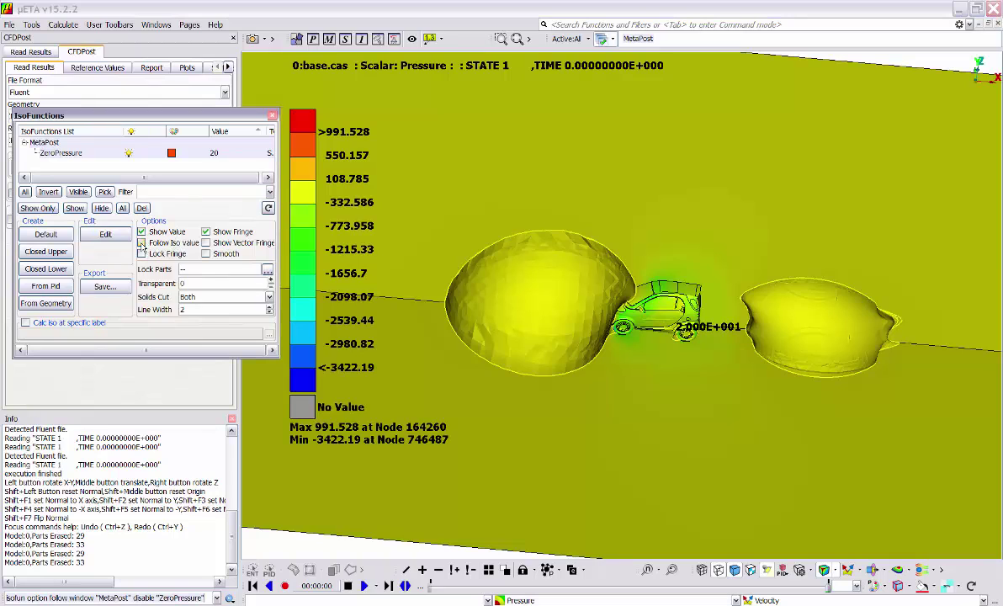
{"action": "left_click", "coordinate": [509, 599]}
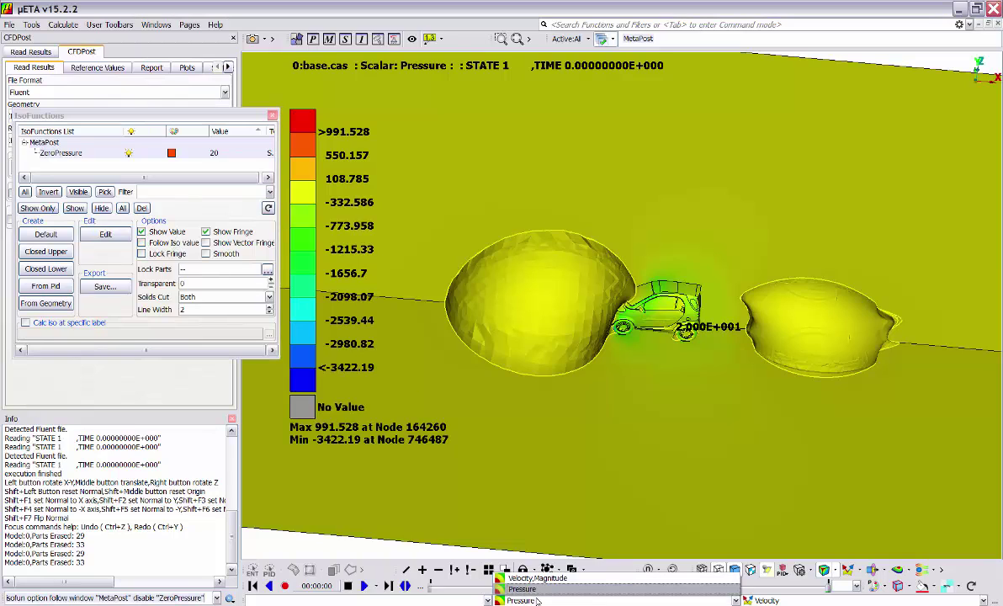
{"action": "left_click", "coordinate": [535, 579]}
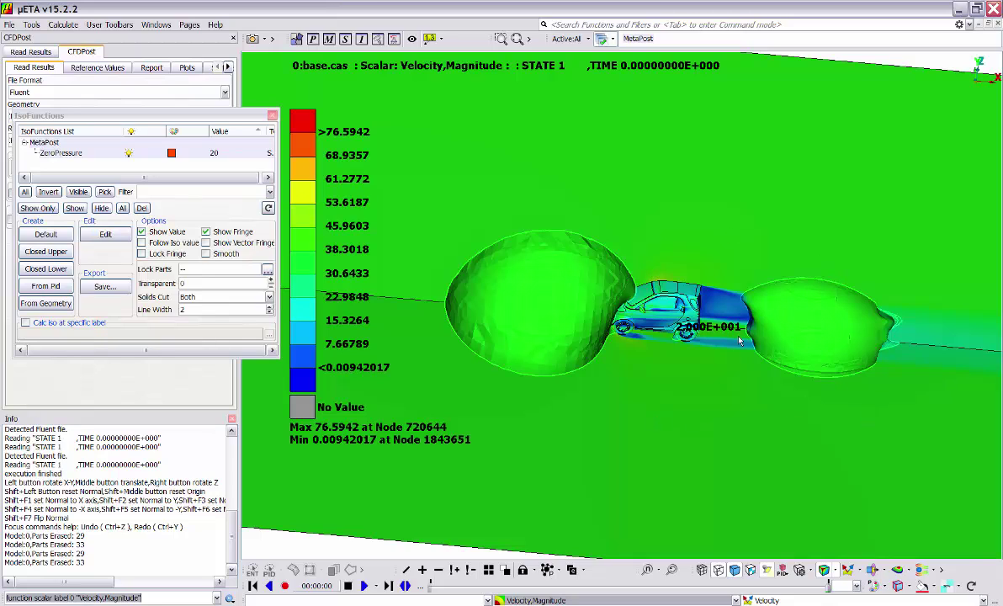
{"action": "left_click_drag", "start_coordinate": [865, 340], "coordinate": [745, 339]}
{"action": "scroll", "coordinate": [759, 320], "scroll_direction": "up", "scroll_amount": 5}
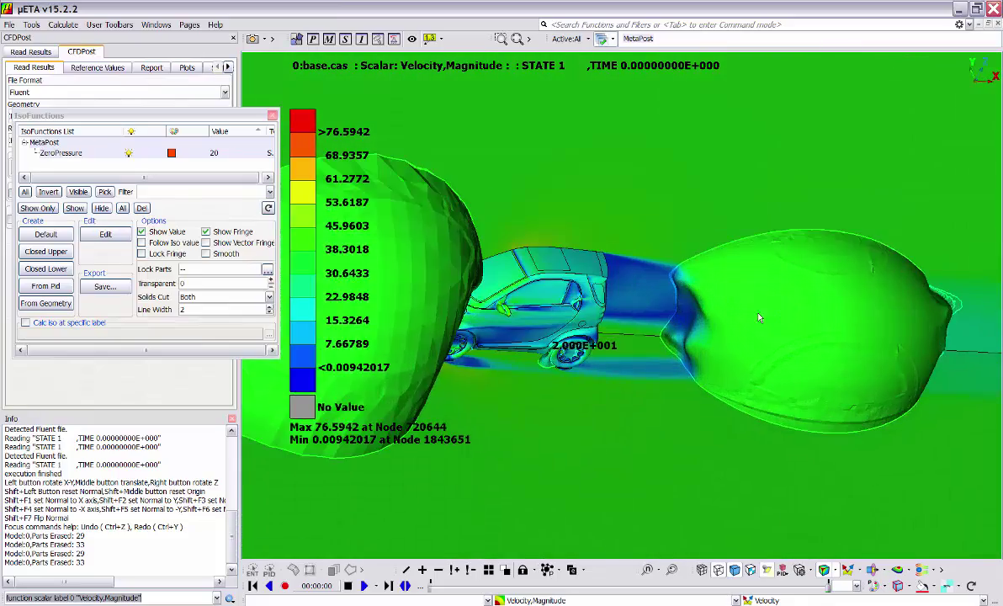
{"action": "left_click_drag", "start_coordinate": [667, 340], "coordinate": [769, 276]}
{"action": "scroll", "coordinate": [784, 361], "scroll_direction": "down", "scroll_amount": 3}
{"action": "scroll", "coordinate": [780, 259], "scroll_direction": "up", "scroll_amount": 2}
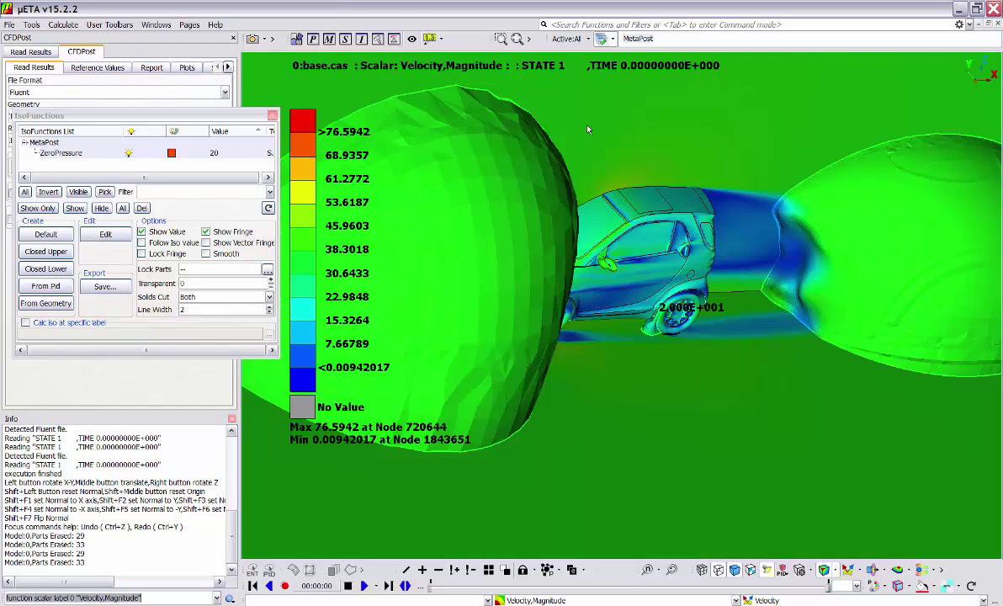
- Return the scalar result to Pressure and make ZeroPressure follow the iso value again
{"action": "left_click", "coordinate": [528, 600]}
{"action": "left_click", "coordinate": [533, 590]}
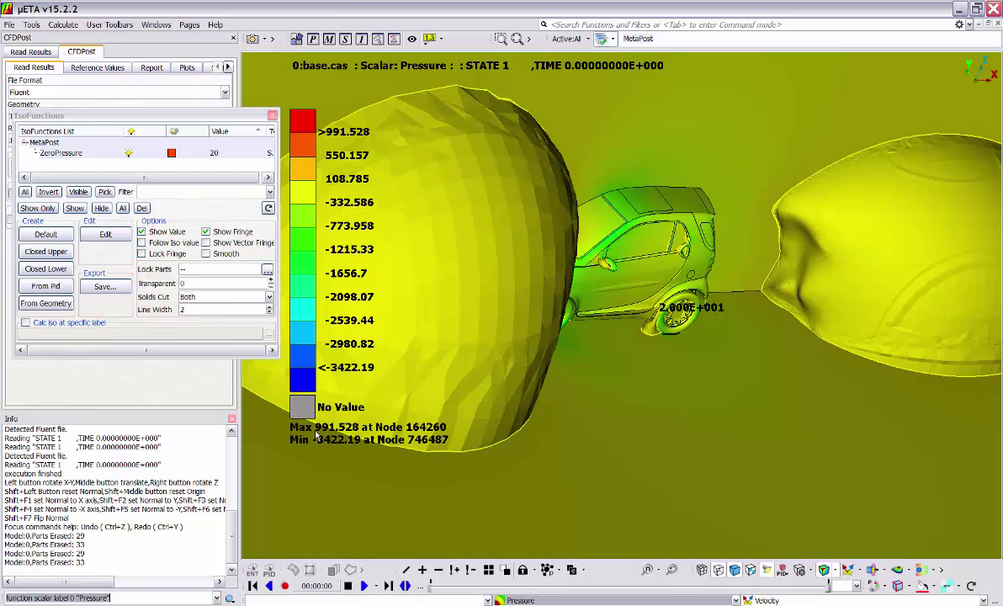
{"action": "left_click", "coordinate": [141, 242]}
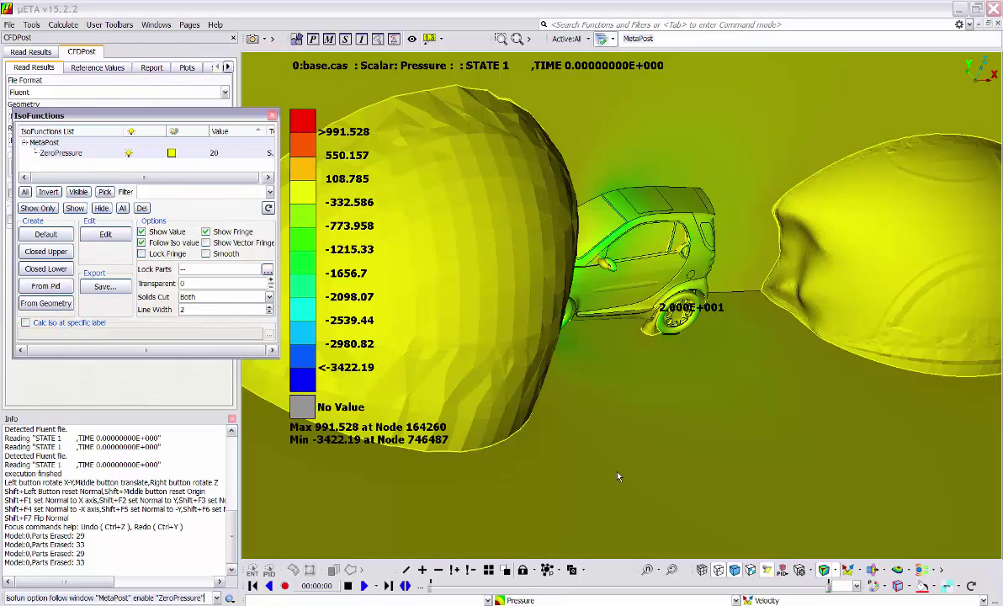
- Calculate the ZeroPressure isofunction at the specific label Velocity,Magnitude
{"action": "left_click", "coordinate": [26, 322]}
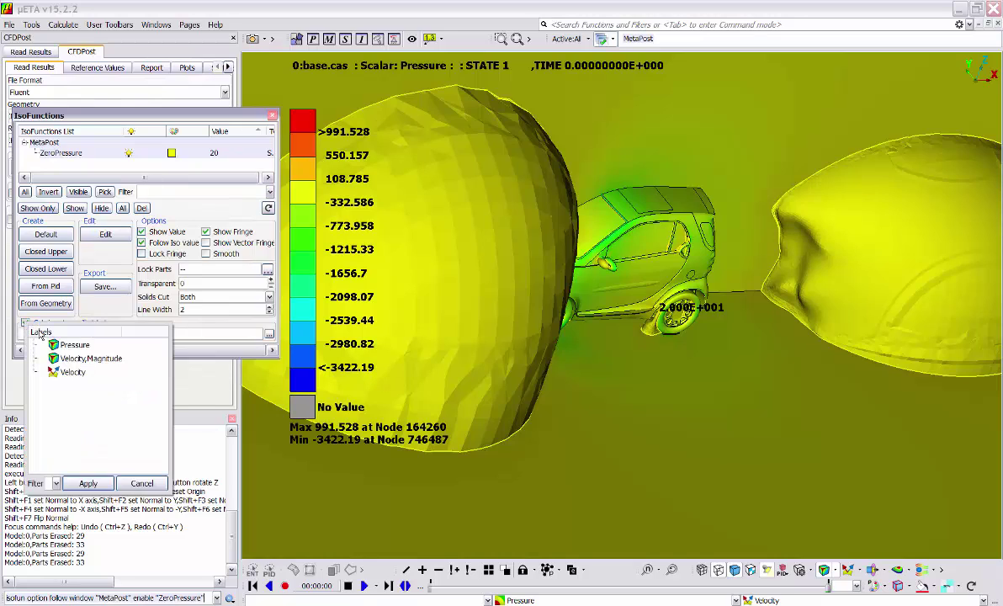
{"action": "left_click", "coordinate": [91, 359]}
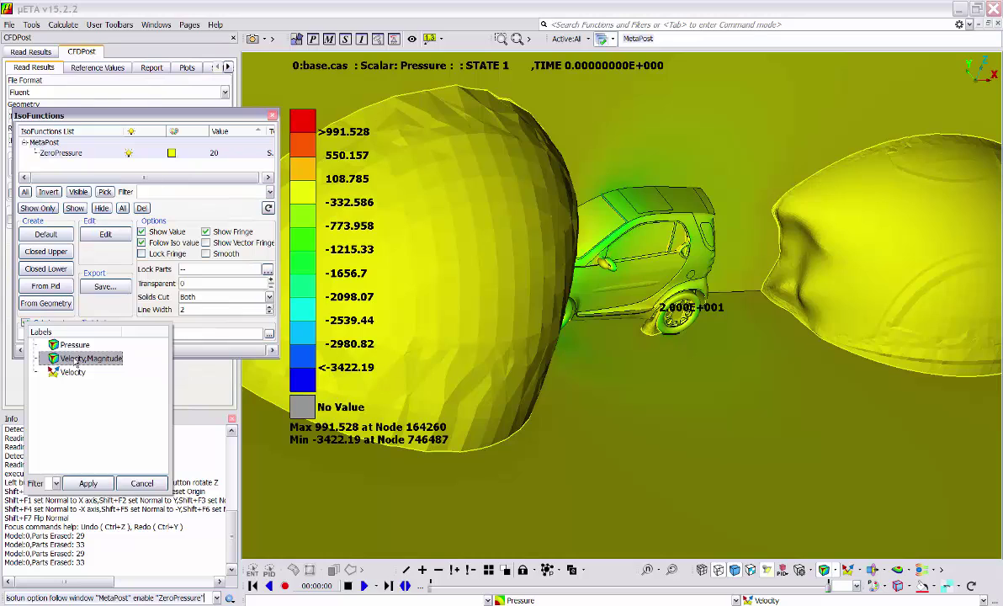
{"action": "left_click", "coordinate": [89, 484]}
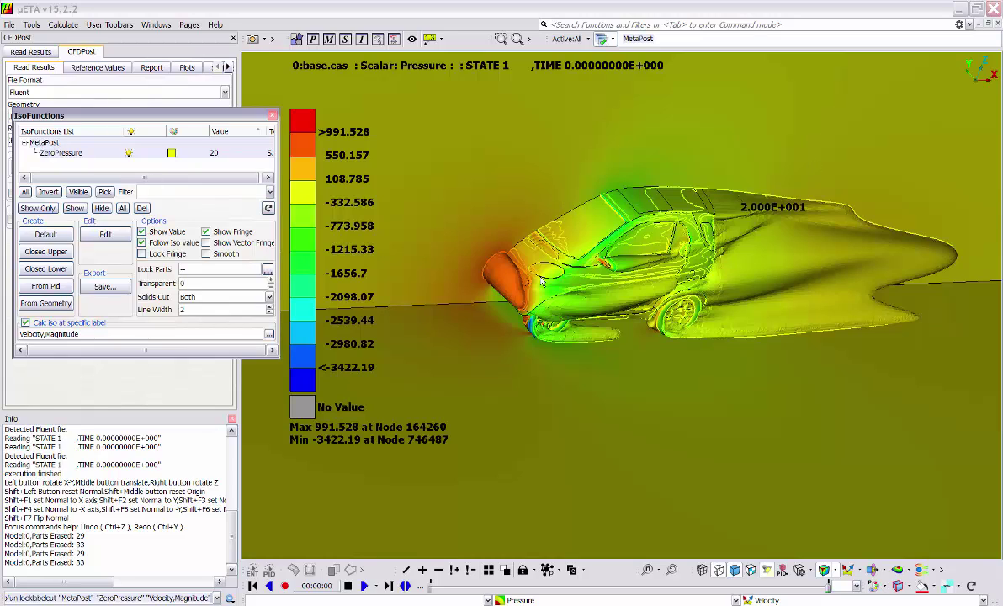
- Stop ZeroPressure from following the iso value, lock its pressure fringe and switch the scalar result to Velocity,Magnitude
{"action": "left_click", "coordinate": [173, 243]}
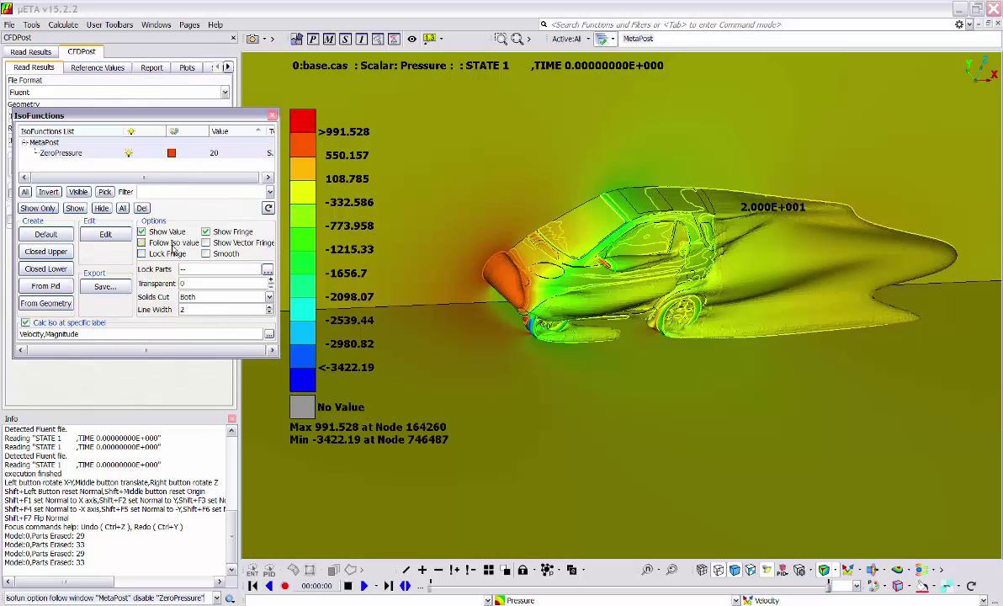
{"action": "left_click", "coordinate": [167, 254]}
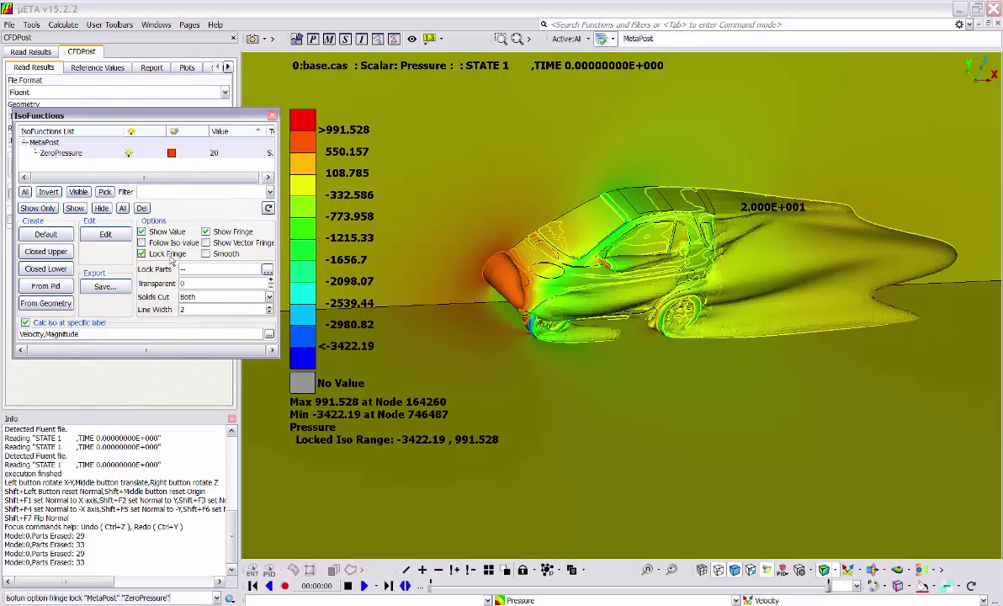
{"action": "left_click", "coordinate": [537, 600]}
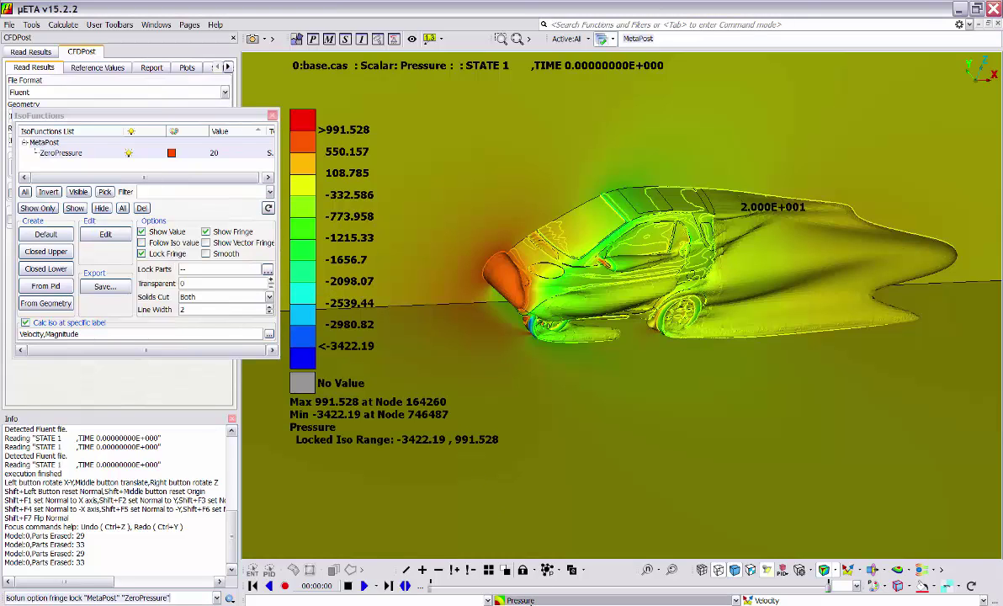
{"action": "left_click", "coordinate": [526, 600]}
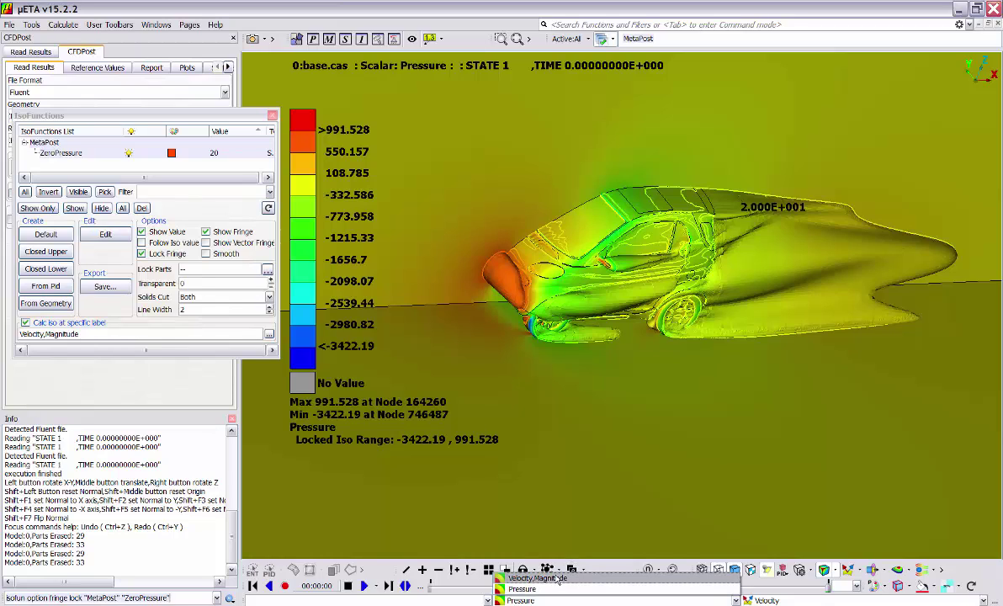
{"action": "left_click", "coordinate": [558, 579]}
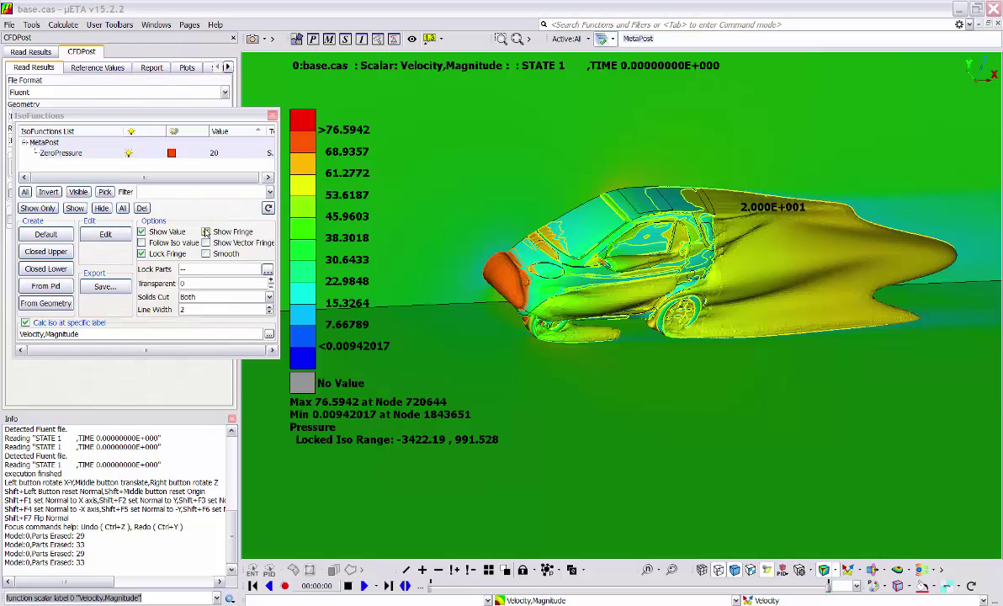
- Turn off the fringe on the ZeroPressure iso-surface and set its transparency to 50
{"action": "left_click", "coordinate": [206, 232]}
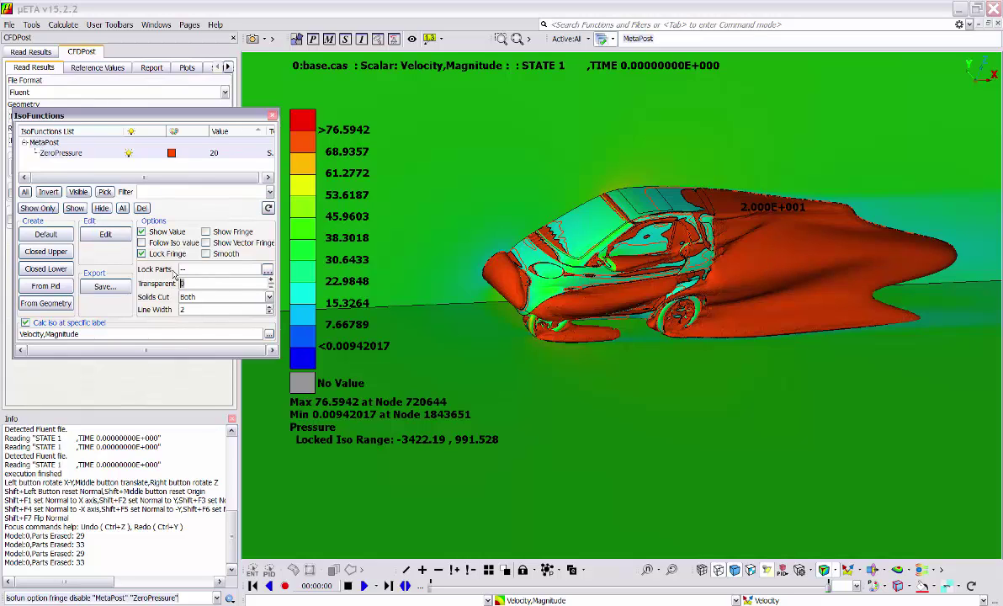
{"action": "type", "text": "50"}
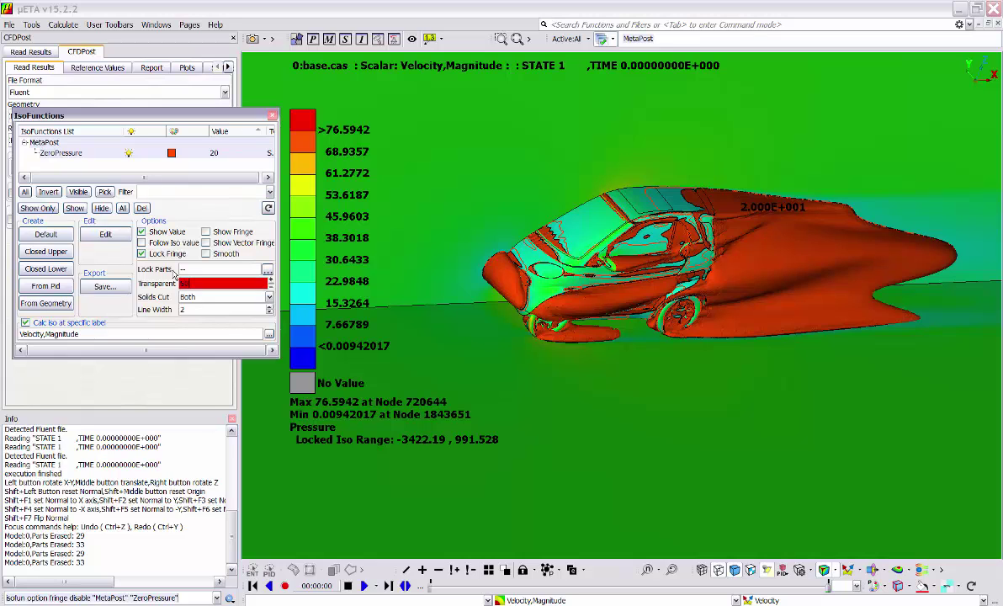
{"action": "key", "text": "Return"}
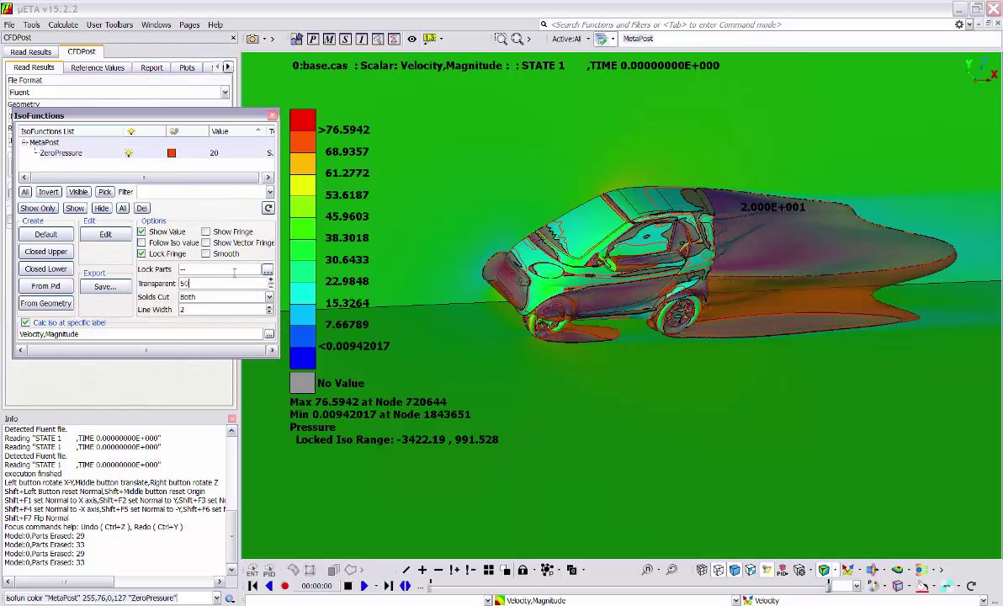
{"action": "left_click_drag", "start_coordinate": [693, 273], "coordinate": [697, 210]}
{"action": "scroll", "coordinate": [581, 288], "scroll_direction": "up", "scroll_amount": 3}
{"action": "scroll", "coordinate": [697, 210], "scroll_direction": "down", "scroll_amount": 8}
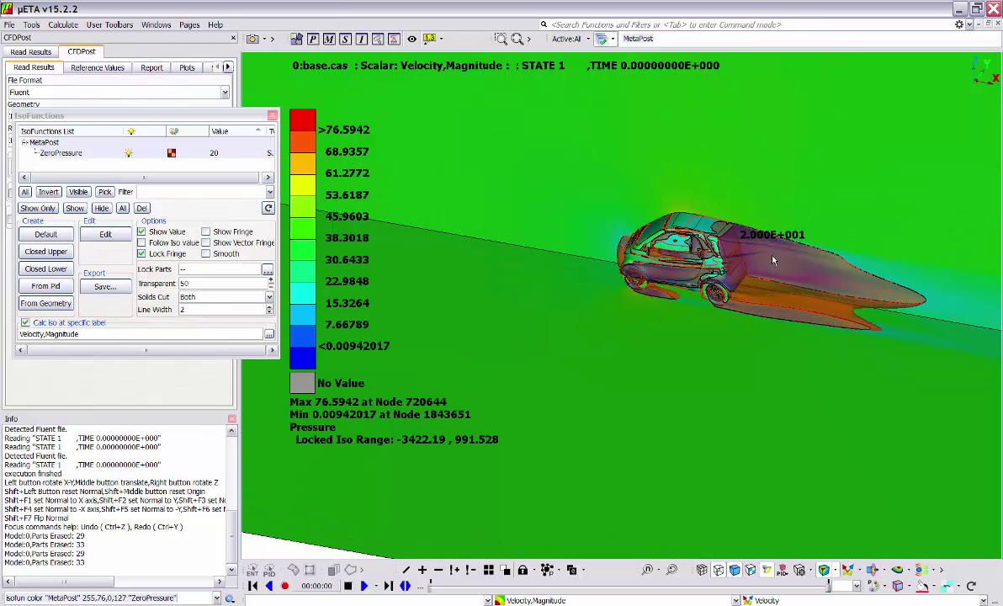
- Check which file types the isofunction can be exported to, and cancel the export
{"action": "left_click", "coordinate": [105, 287]}
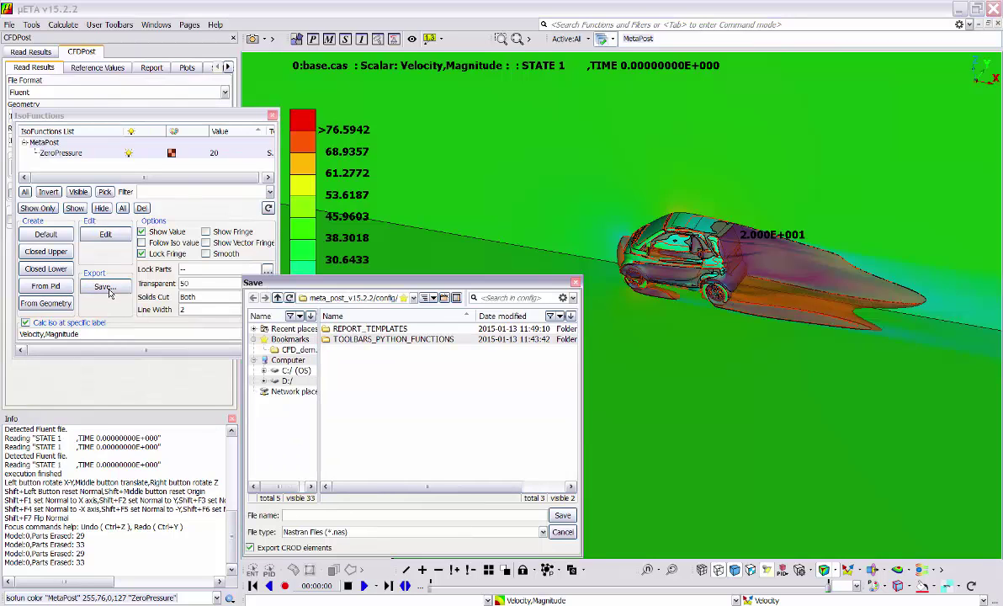
{"action": "left_click", "coordinate": [360, 532]}
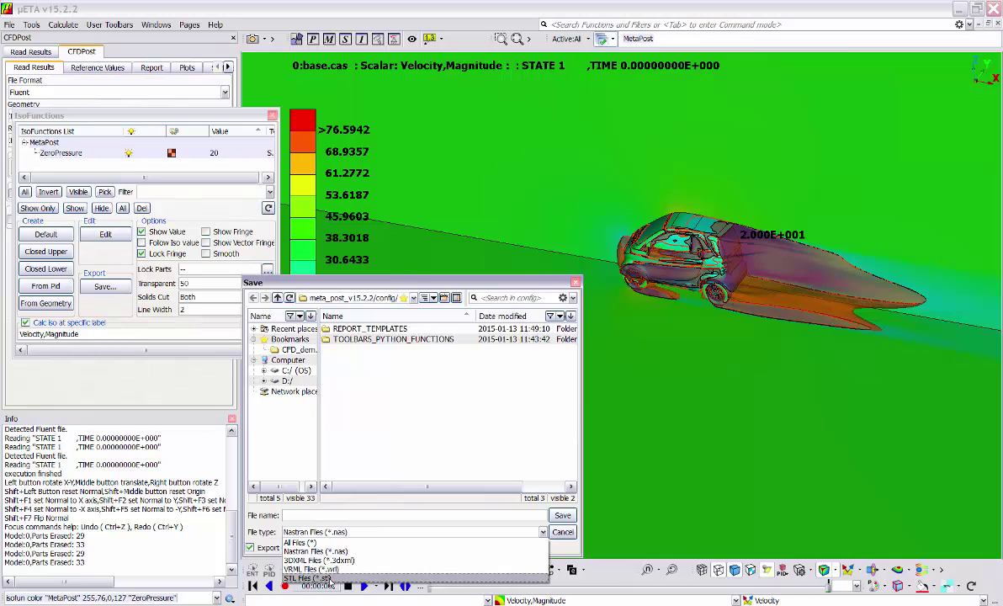
{"action": "left_click", "coordinate": [474, 458]}
{"action": "left_click", "coordinate": [562, 532]}
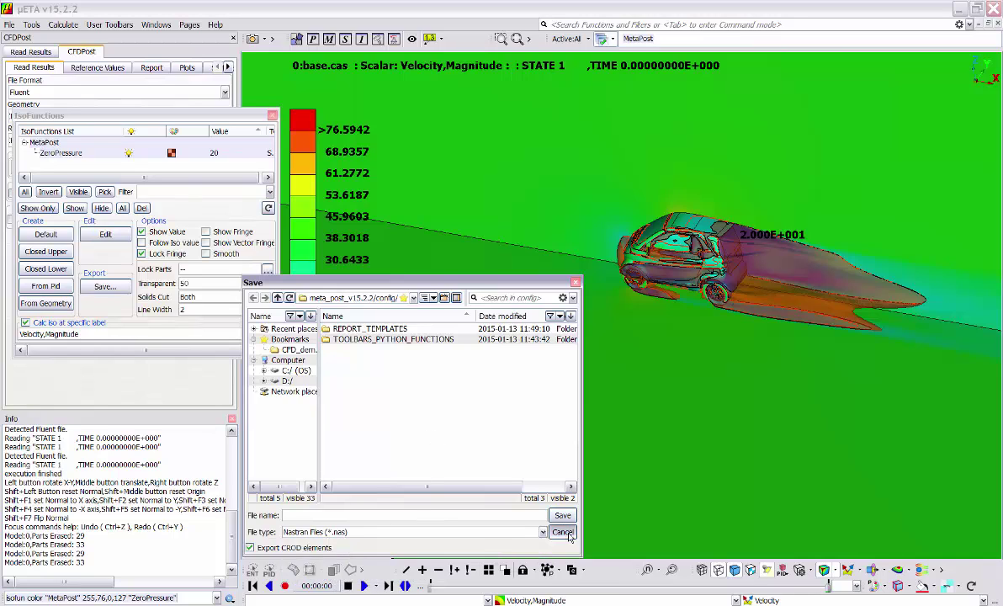
- Delete the ZeroPressure isofunction
{"action": "right_click", "coordinate": [140, 154]}
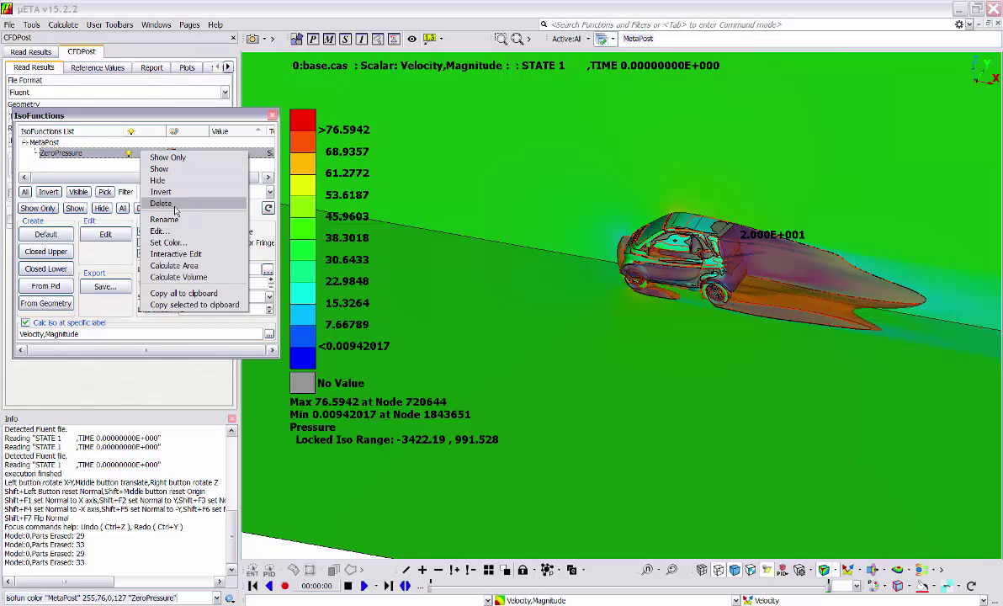
{"action": "left_click", "coordinate": [175, 205]}
{"action": "scroll", "coordinate": [564, 302], "scroll_direction": "down", "scroll_amount": 3}
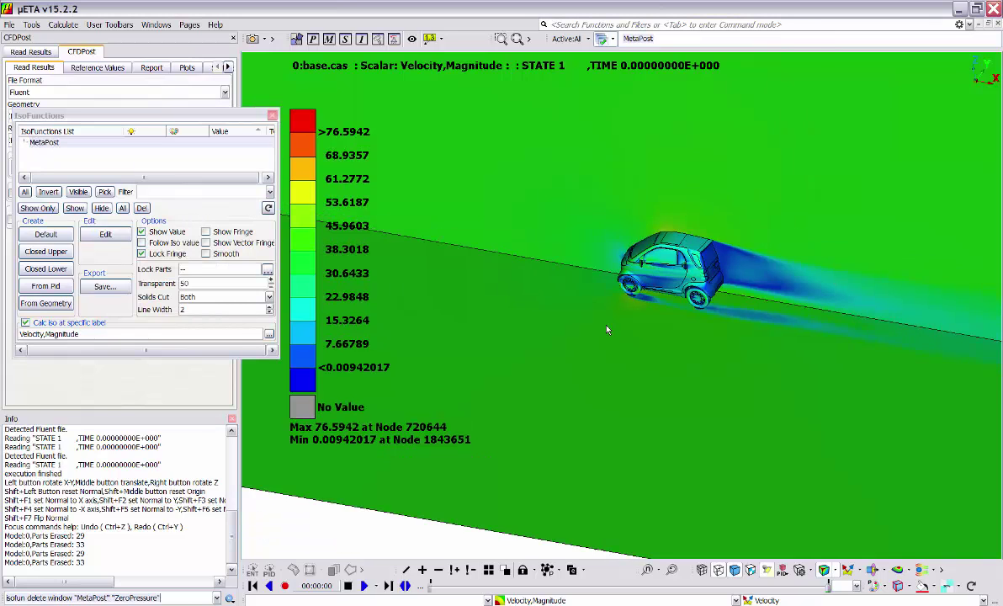
- Show all parts of the model in the default XY view and close the IsoFunctions window
{"action": "left_click", "coordinate": [487, 569]}
{"action": "key", "text": "F1"}
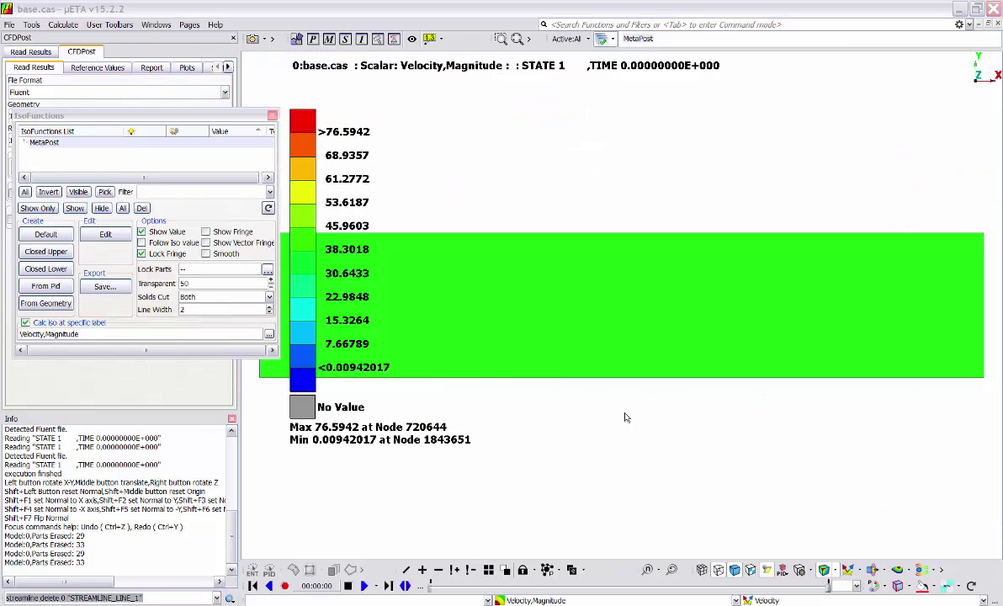
{"action": "left_click", "coordinate": [272, 115]}
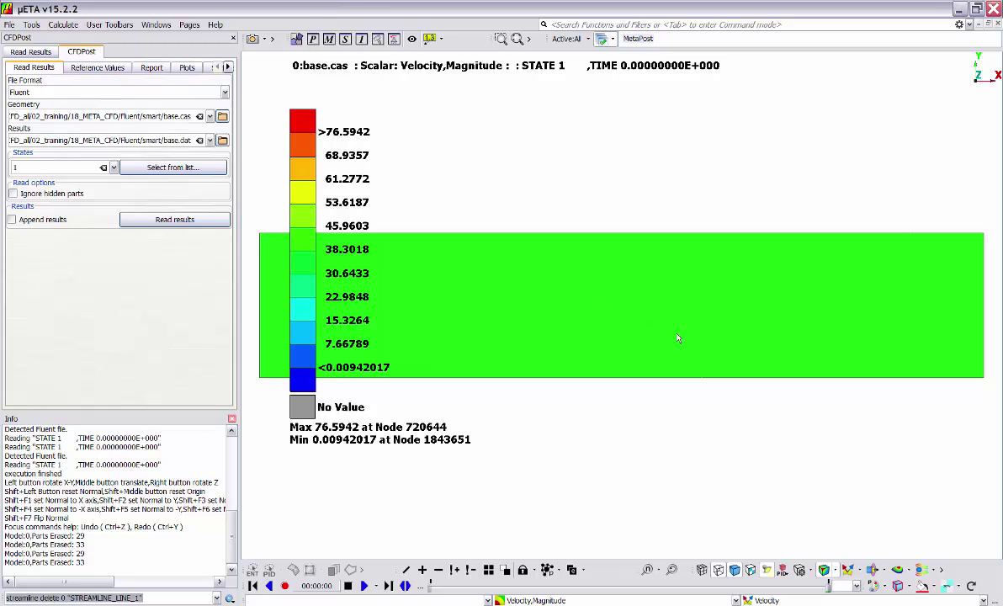
- Create a new streamline set of the Line type
{"action": "left_click", "coordinate": [940, 571]}
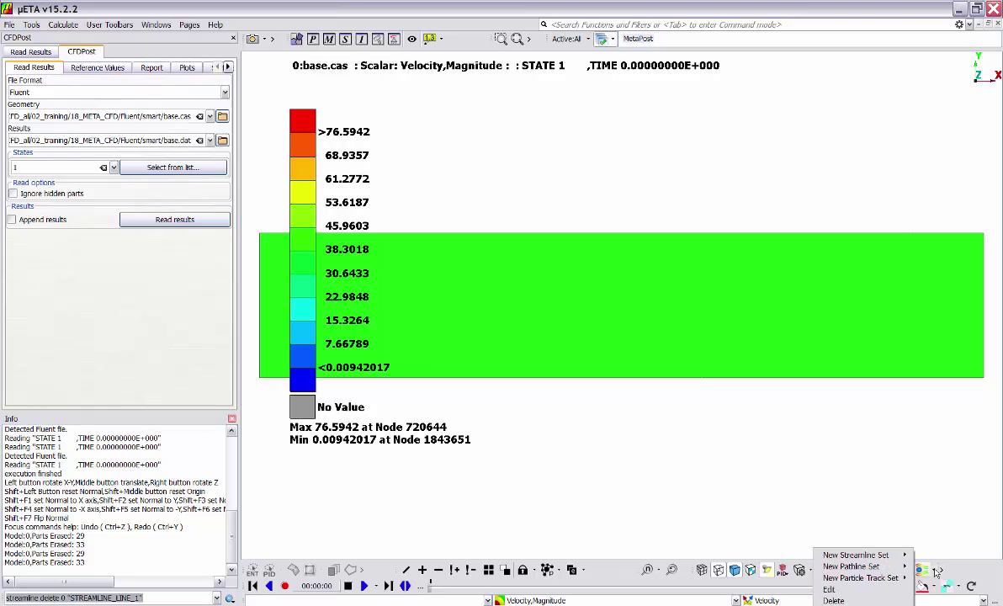
{"action": "mouse_move", "coordinate": [897, 558]}
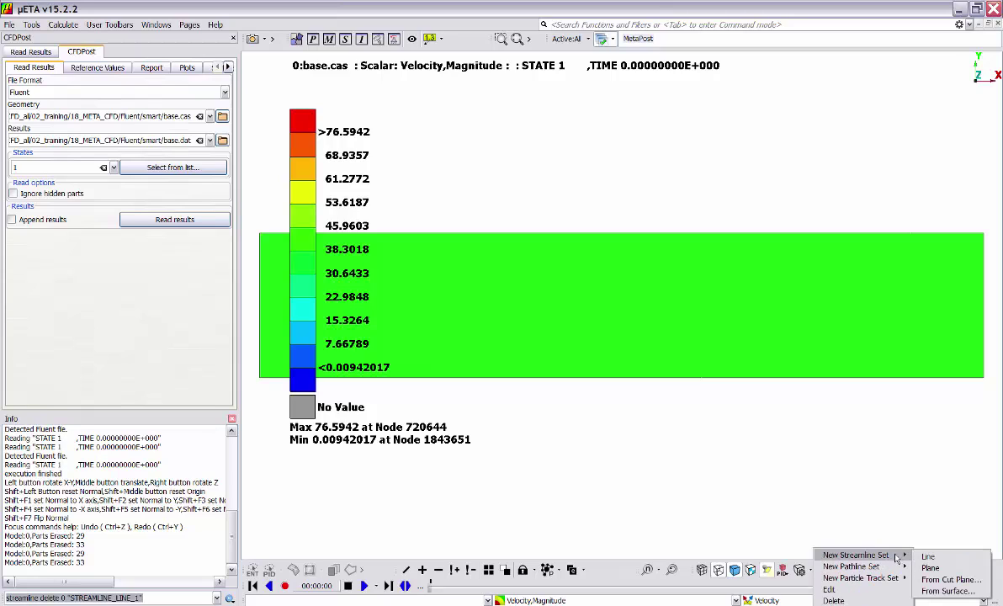
{"action": "left_click", "coordinate": [944, 560]}
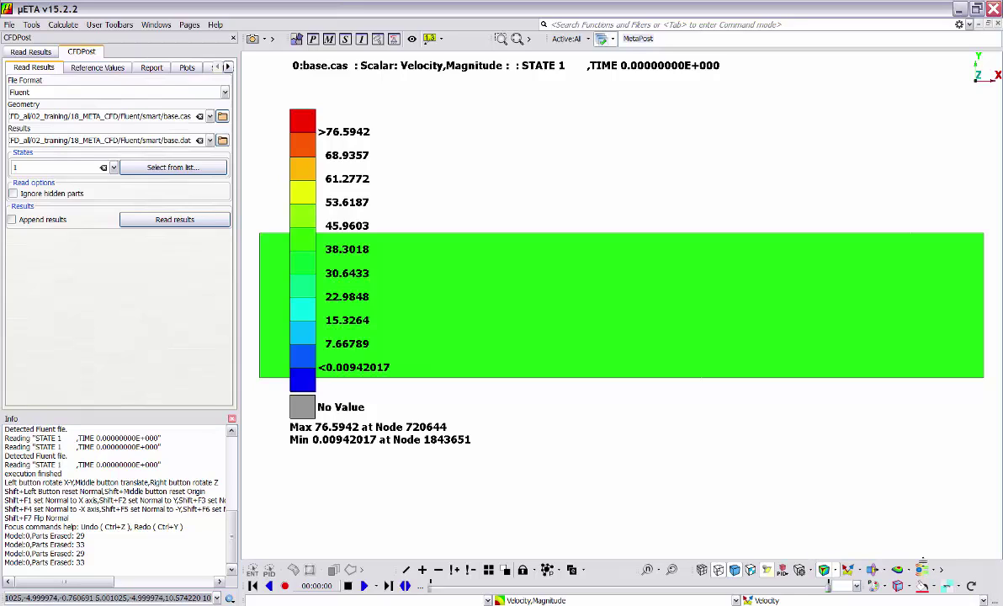
- Erase the outer domain walls that hide the car, the cut plane and the streamlines
{"action": "left_click", "coordinate": [439, 570]}
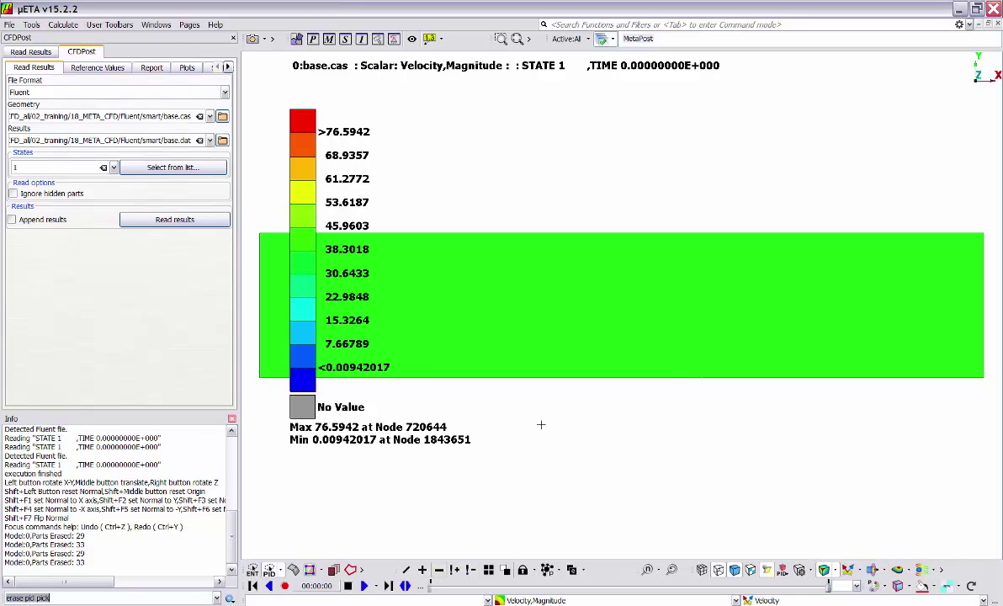
{"action": "left_click", "coordinate": [577, 371]}
{"action": "left_click_drag", "start_coordinate": [577, 370], "coordinate": [579, 290], "text": "ctrl"}
{"action": "left_click", "coordinate": [588, 187]}
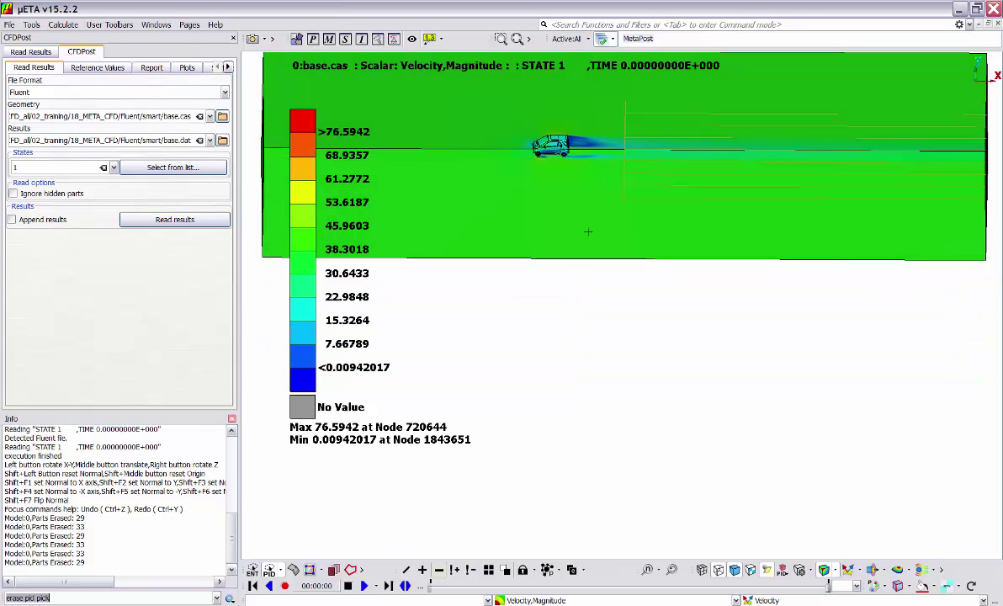
{"action": "scroll", "coordinate": [588, 231], "scroll_direction": "up", "scroll_amount": 3}
{"action": "middle_click_drag", "start_coordinate": [589, 219], "coordinate": [625, 353], "text": "ctrl"}
{"action": "left_click_drag", "start_coordinate": [624, 353], "coordinate": [688, 231]}
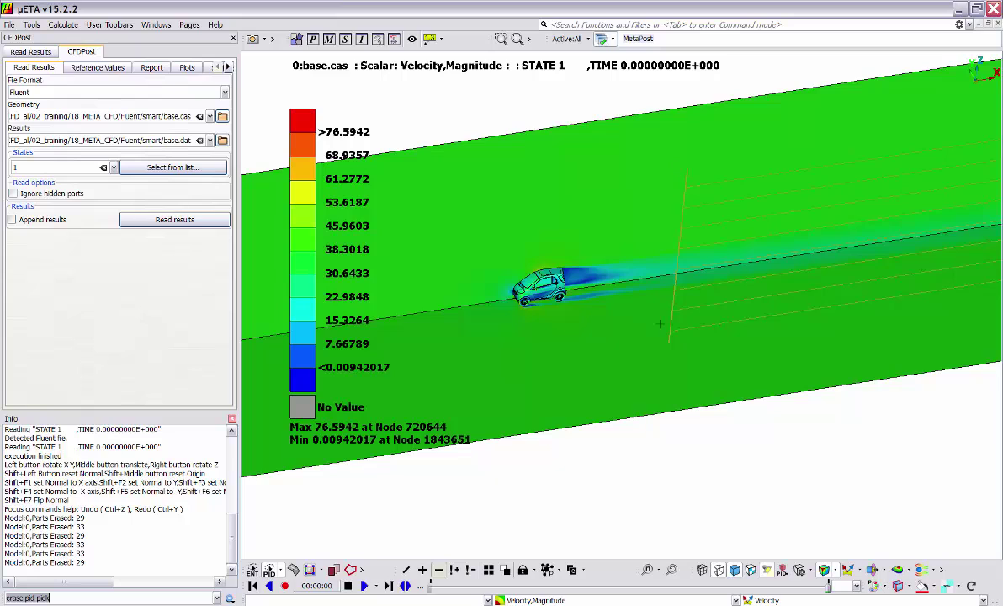
{"action": "scroll", "coordinate": [660, 324], "scroll_direction": "down", "scroll_amount": 4}
{"action": "middle_click_drag", "start_coordinate": [672, 318], "coordinate": [631, 343], "text": "ctrl"}
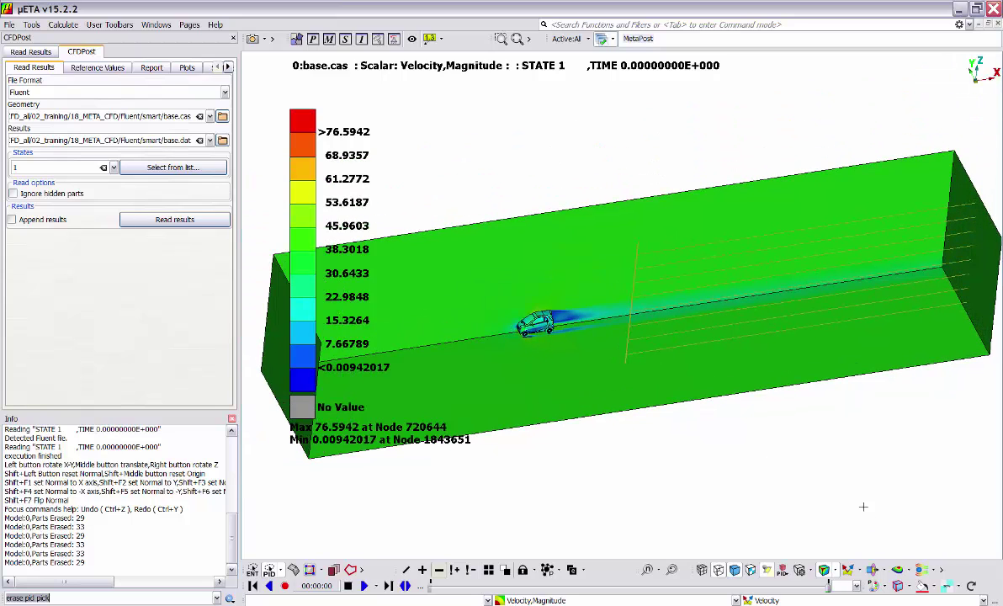
- Open the Flow Paths settings and place the window clear of the car and streamlines
{"action": "left_click", "coordinate": [923, 571]}
{"action": "left_click_drag", "start_coordinate": [746, 73], "coordinate": [237, 60]}
{"action": "scroll", "coordinate": [616, 313], "scroll_direction": "down", "scroll_amount": 1}
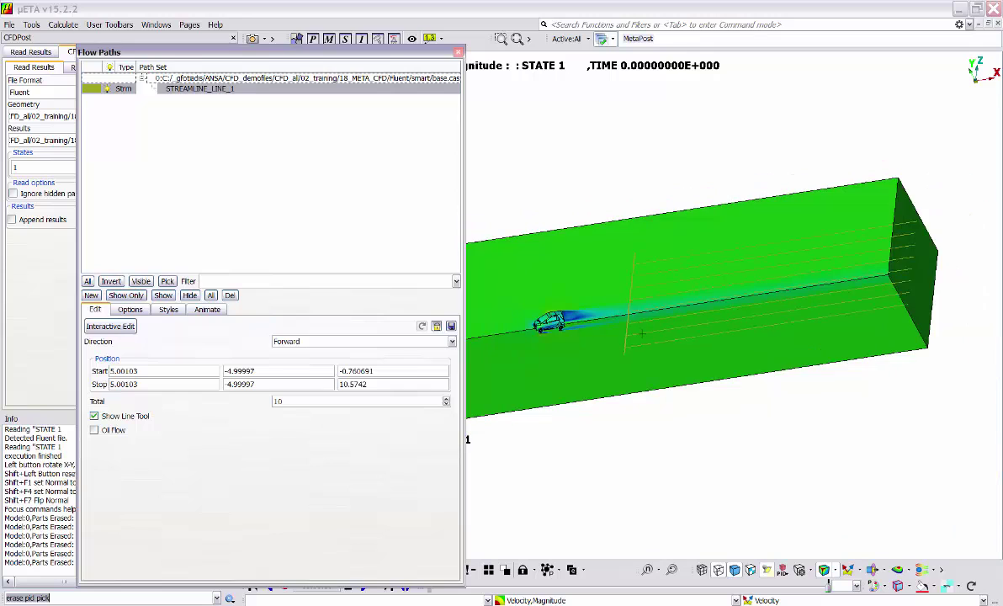
{"action": "left_click_drag", "start_coordinate": [643, 333], "coordinate": [627, 295], "text": "ctrl"}
{"action": "middle_click_drag", "start_coordinate": [627, 295], "coordinate": [683, 321], "text": "ctrl"}
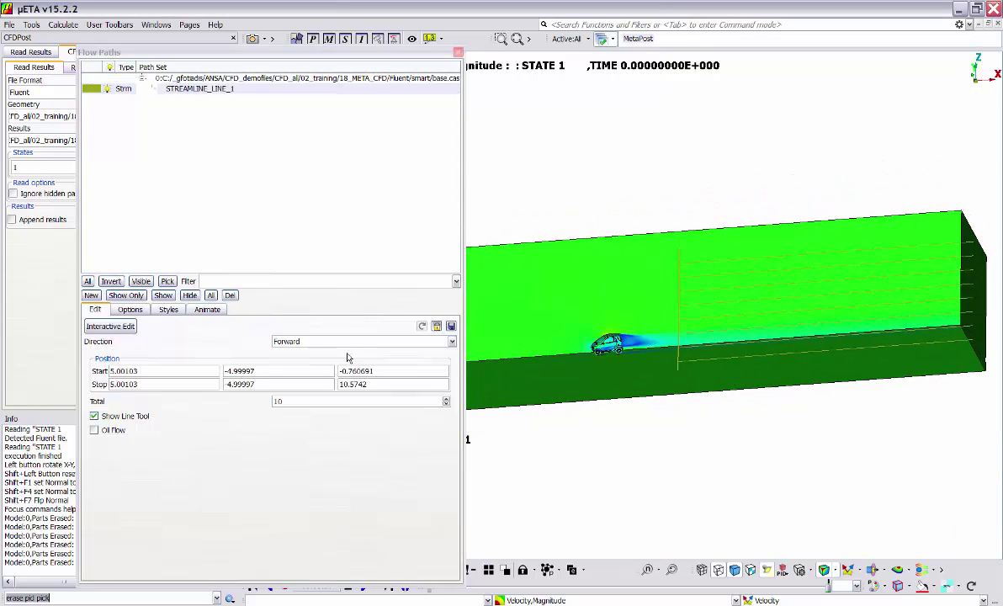
- Interactively move the streamline seed line upstream of the car, to about X -4.12 and Y -0.09
{"action": "left_click", "coordinate": [235, 90]}
{"action": "left_click_drag", "start_coordinate": [664, 349], "coordinate": [698, 360], "text": "ctrl"}
{"action": "left_click", "coordinate": [112, 326]}
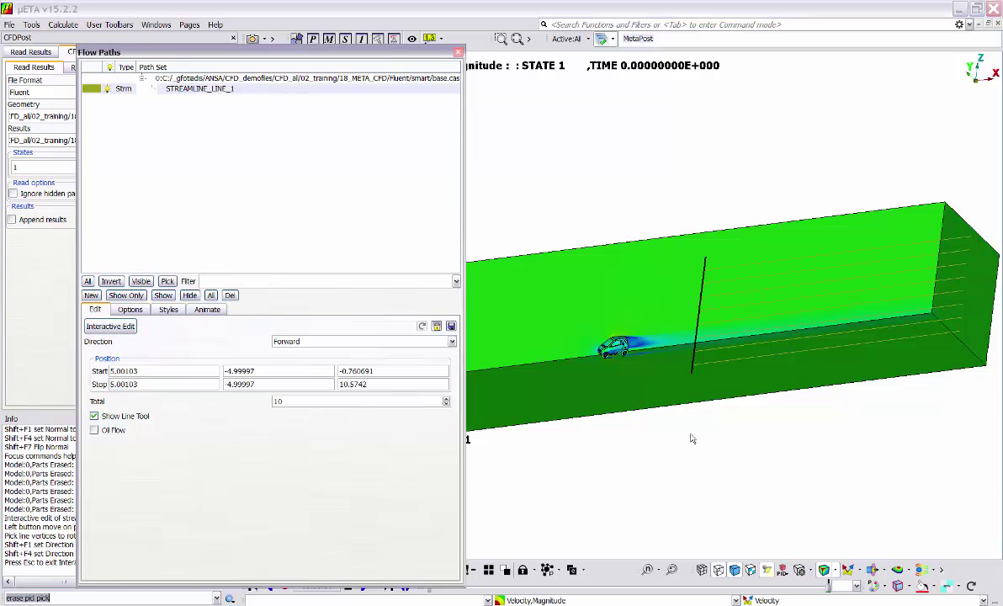
{"action": "left_click_drag", "start_coordinate": [697, 328], "coordinate": [672, 377]}
{"action": "scroll", "coordinate": [590, 323], "scroll_direction": "up", "scroll_amount": 5}
{"action": "scroll", "coordinate": [604, 337], "scroll_direction": "down", "scroll_amount": 5}
{"action": "scroll", "coordinate": [615, 331], "scroll_direction": "up", "scroll_amount": 5}
{"action": "scroll", "coordinate": [595, 375], "scroll_direction": "down", "scroll_amount": 3}
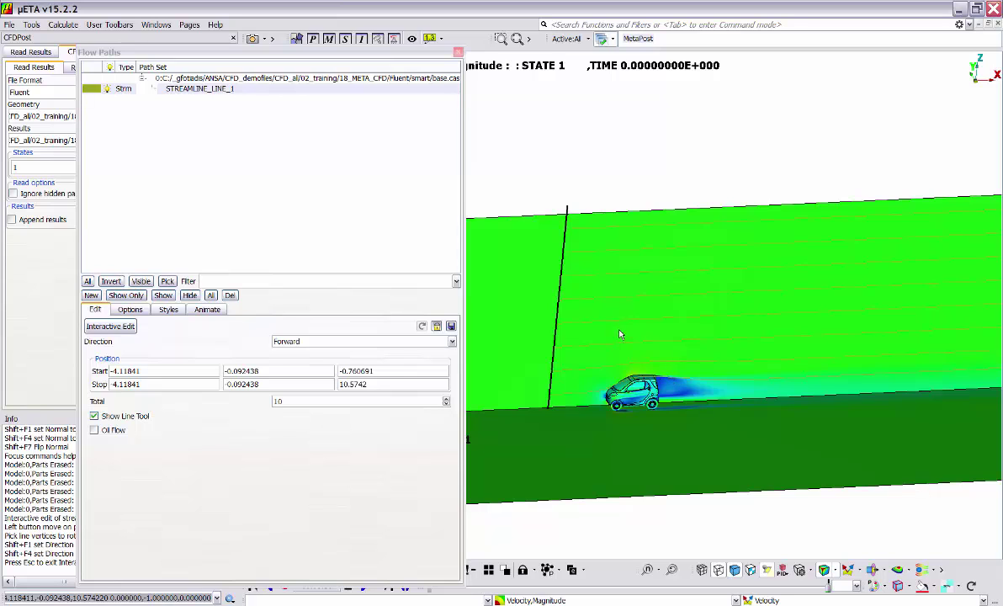
- Shorten the seed line by moving its upper end down to about -4.99, -2.31, 4.41
{"action": "middle_click_drag", "start_coordinate": [614, 334], "coordinate": [597, 275]}
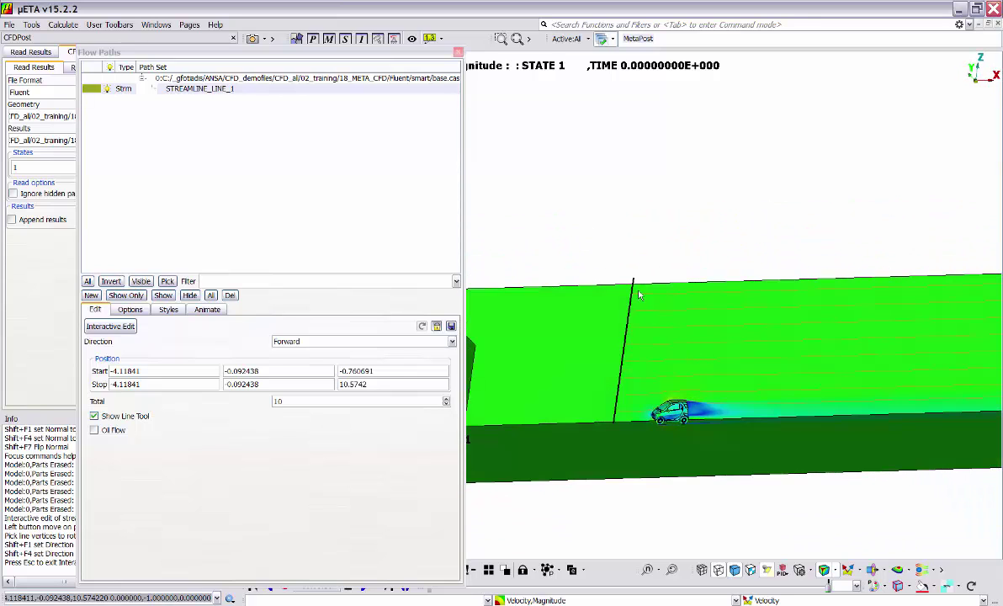
{"action": "left_click_drag", "start_coordinate": [634, 283], "coordinate": [621, 384]}
{"action": "scroll", "coordinate": [665, 411], "scroll_direction": "up", "scroll_amount": 4}
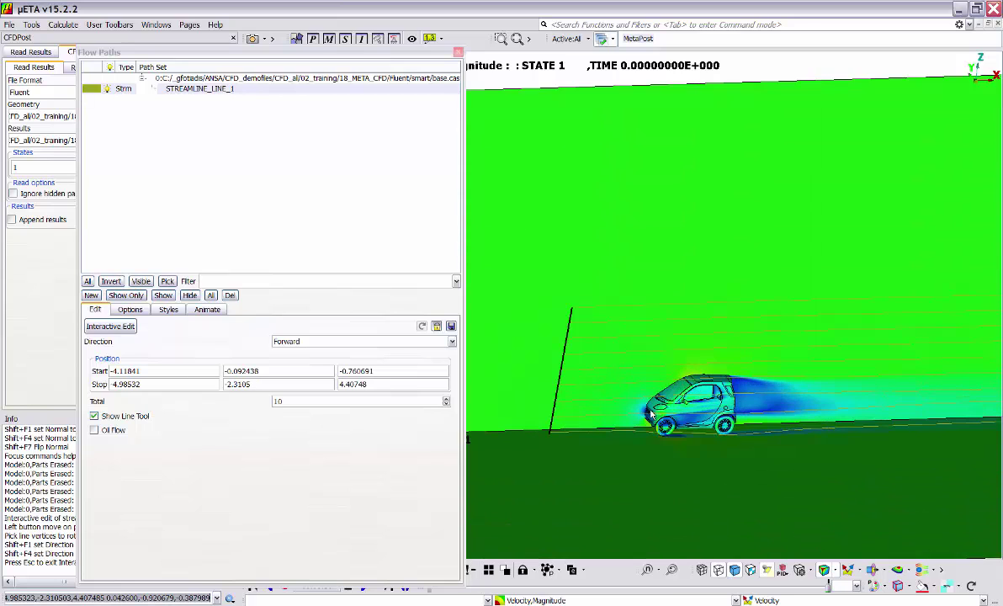
{"action": "left_click_drag", "start_coordinate": [665, 411], "coordinate": [581, 426], "text": "ctrl"}
{"action": "scroll", "coordinate": [581, 430], "scroll_direction": "down", "scroll_amount": 5}
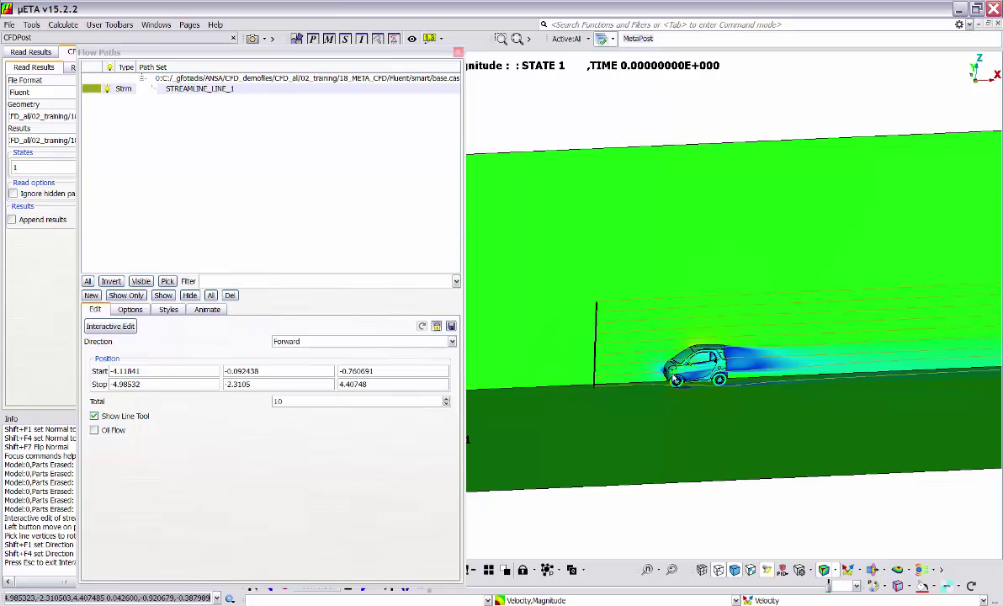
{"action": "scroll", "coordinate": [627, 350], "scroll_direction": "down", "scroll_amount": 2}
{"action": "middle_click_drag", "start_coordinate": [628, 345], "coordinate": [620, 349], "text": "ctrl"}
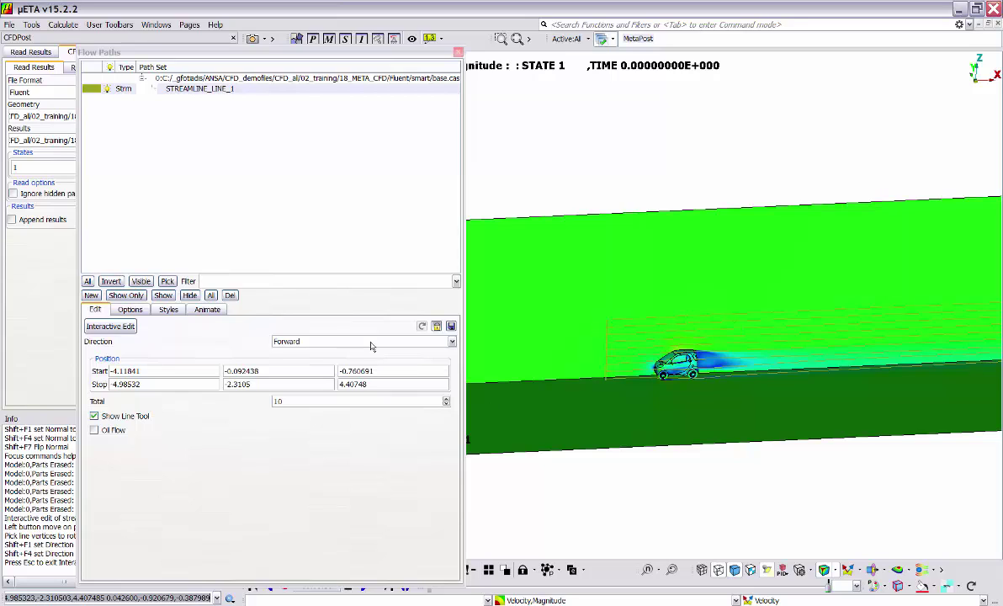
- Try the Backward direction for the streamlines and set their direction to Both
{"action": "left_click", "coordinate": [324, 342]}
{"action": "left_click", "coordinate": [320, 361]}
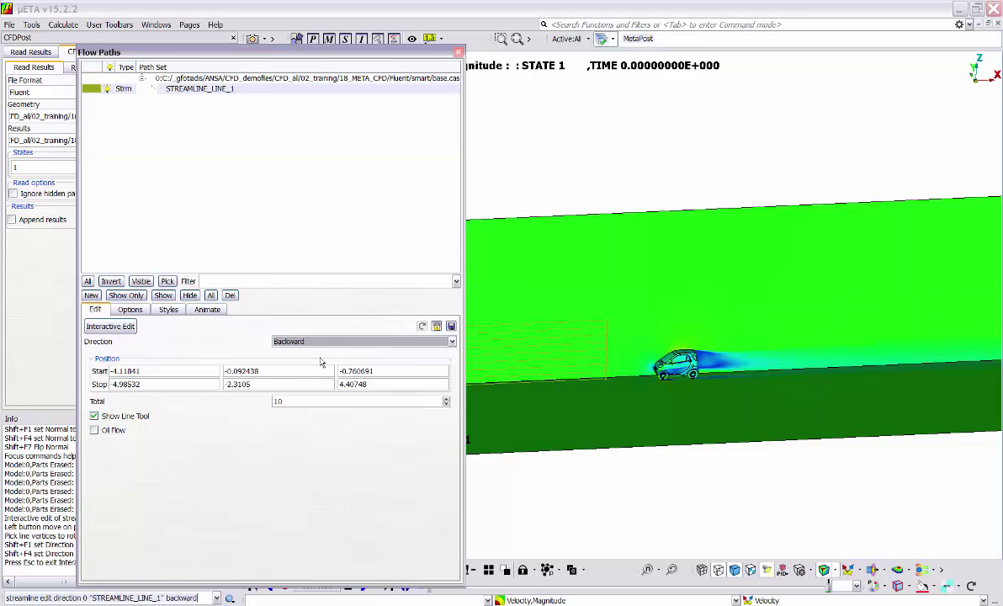
{"action": "left_click", "coordinate": [450, 342]}
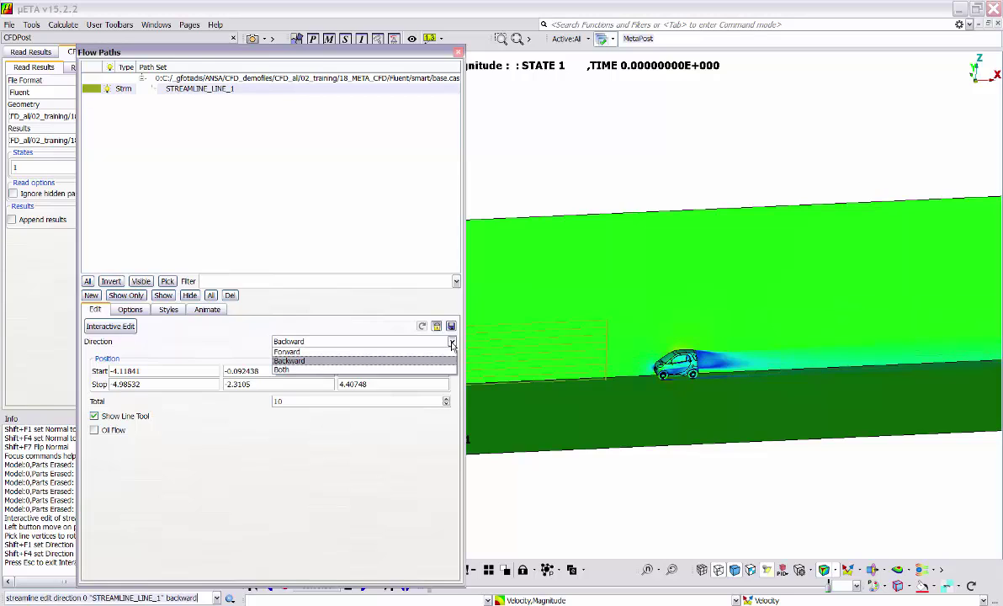
{"action": "left_click", "coordinate": [398, 371]}
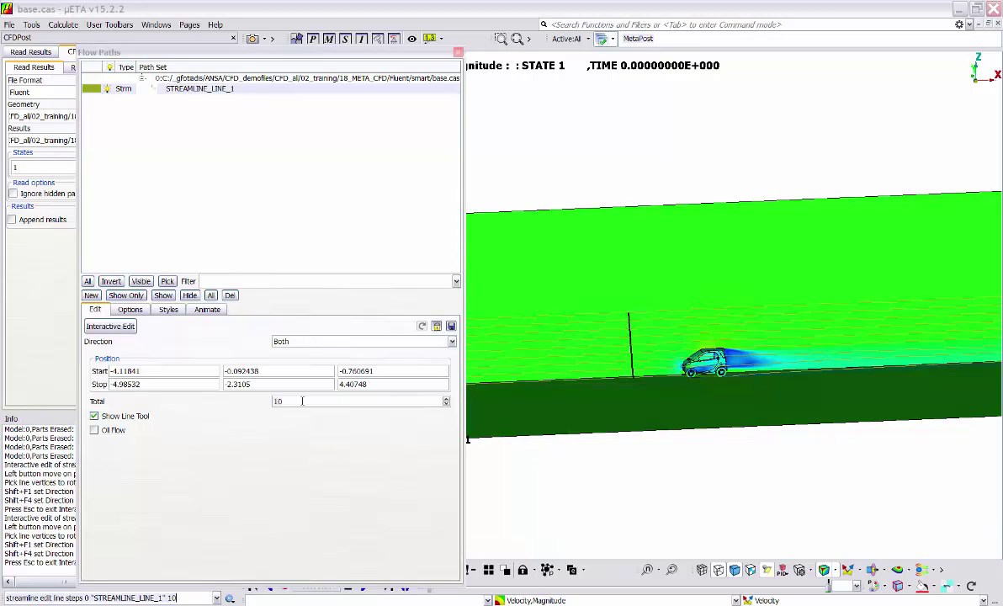
- Set the total number of streamlines along the seed line to 20
{"action": "left_click_drag", "start_coordinate": [302, 401], "coordinate": [258, 408]}
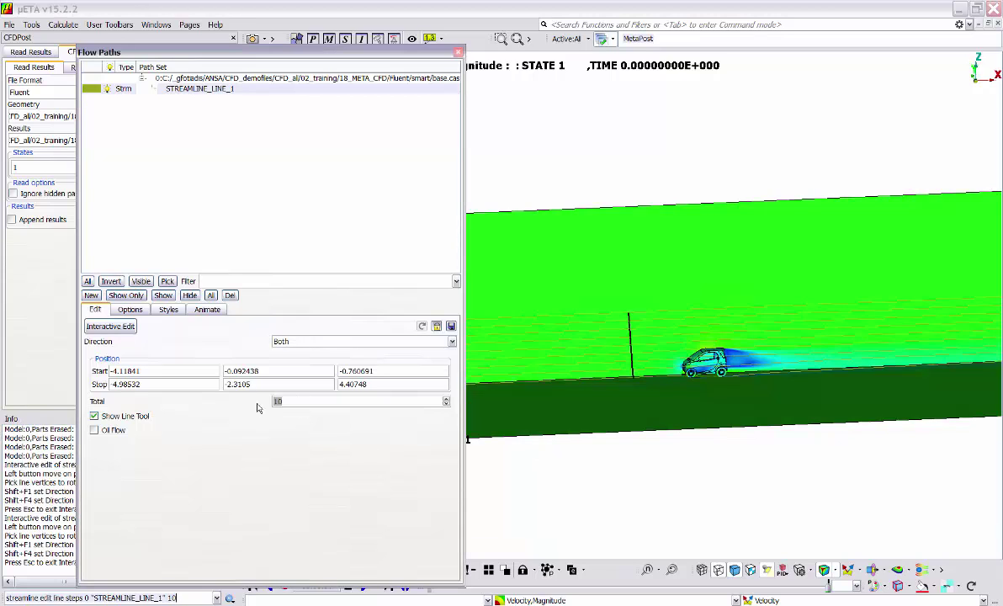
{"action": "type", "text": "20"}
{"action": "key", "text": "Return"}
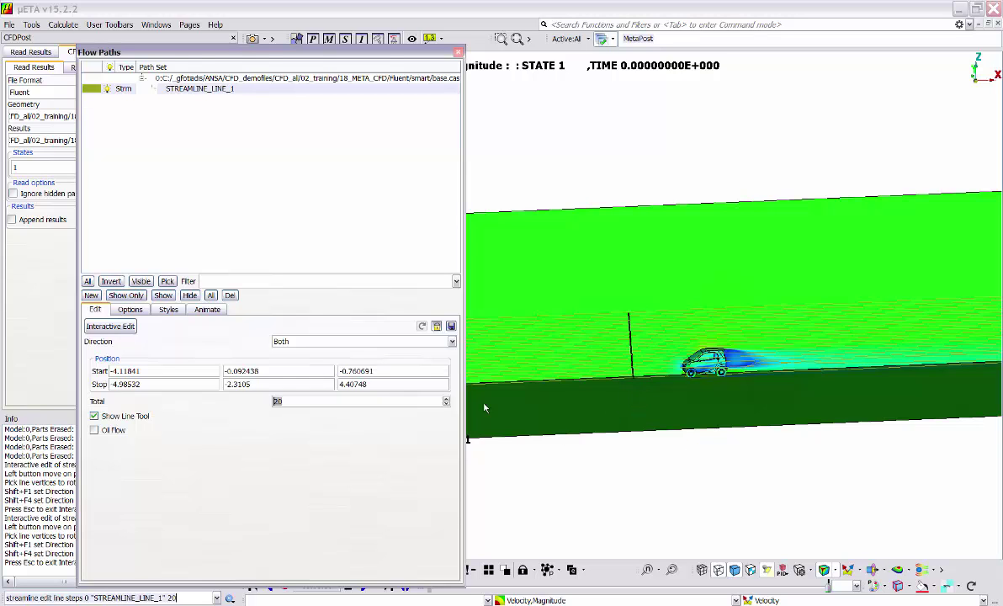
{"action": "scroll", "coordinate": [661, 351], "scroll_direction": "up", "scroll_amount": 5}
{"action": "left_click_drag", "start_coordinate": [642, 369], "coordinate": [732, 365], "text": "ctrl"}
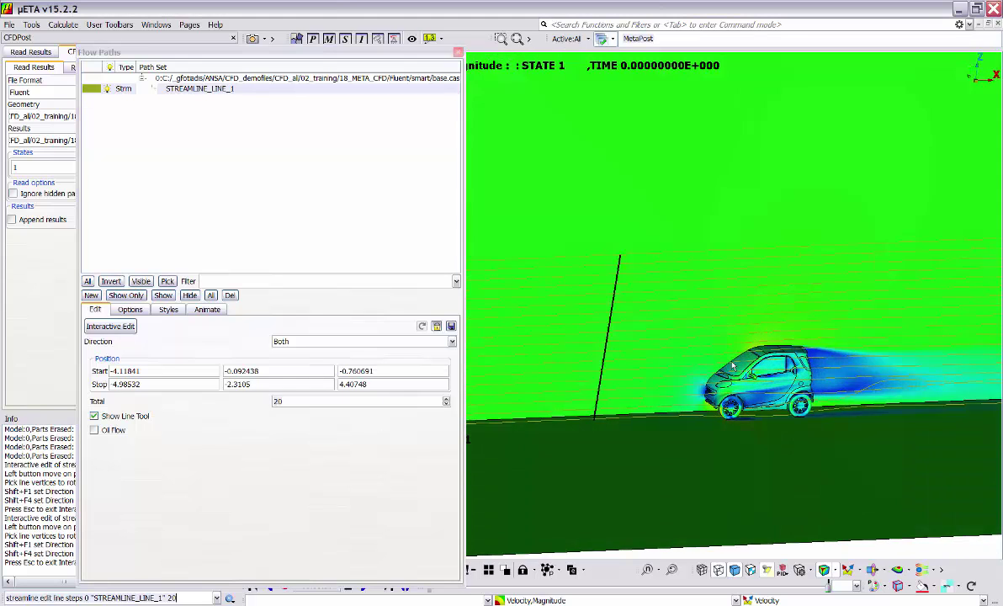
{"action": "scroll", "coordinate": [733, 366], "scroll_direction": "down", "scroll_amount": 5}
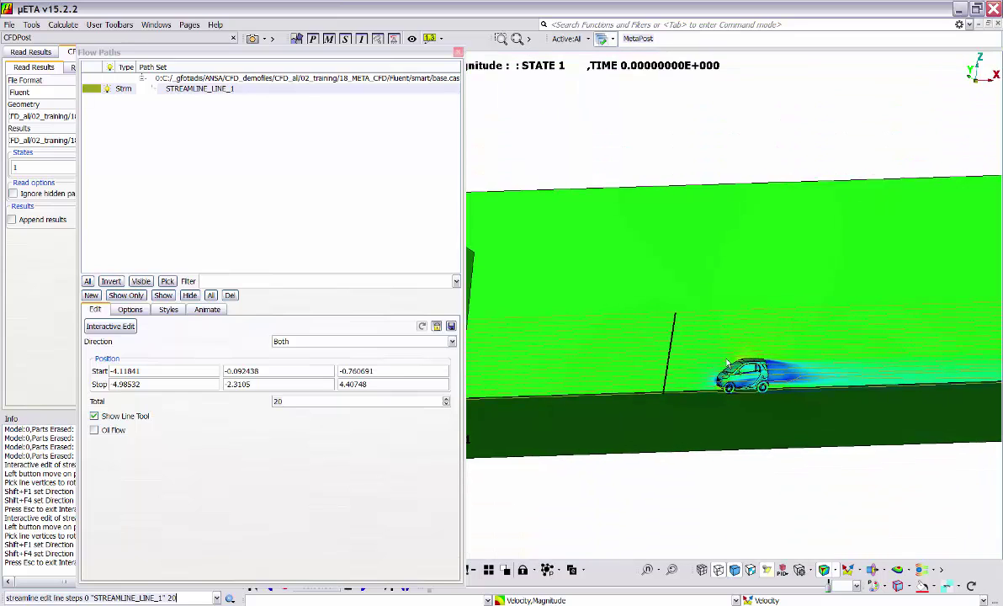
{"action": "scroll", "coordinate": [728, 357], "scroll_direction": "up", "scroll_amount": 3}
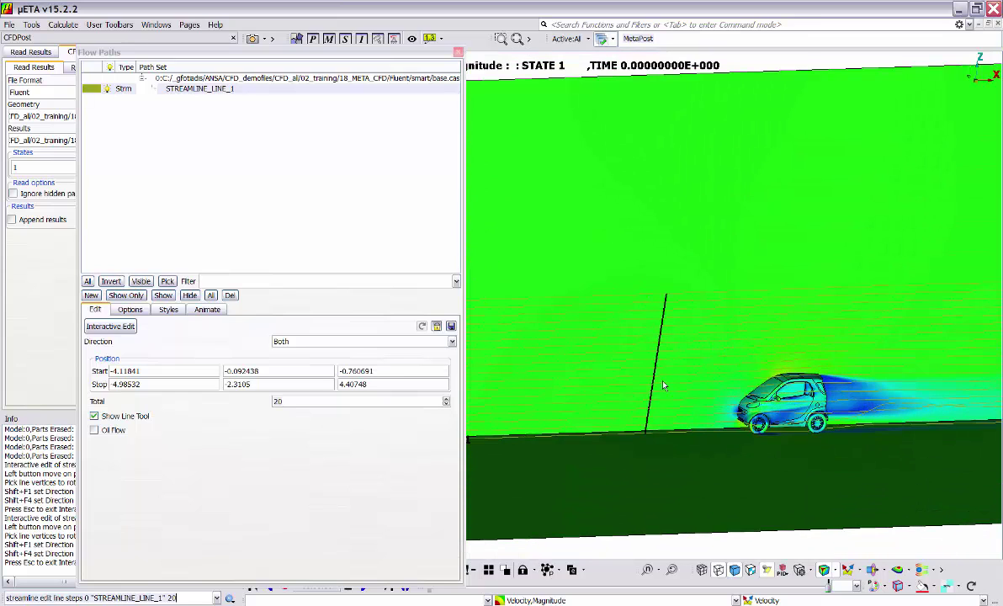
- Change the color of the streamline set to the default color Black
{"action": "left_click", "coordinate": [91, 89]}
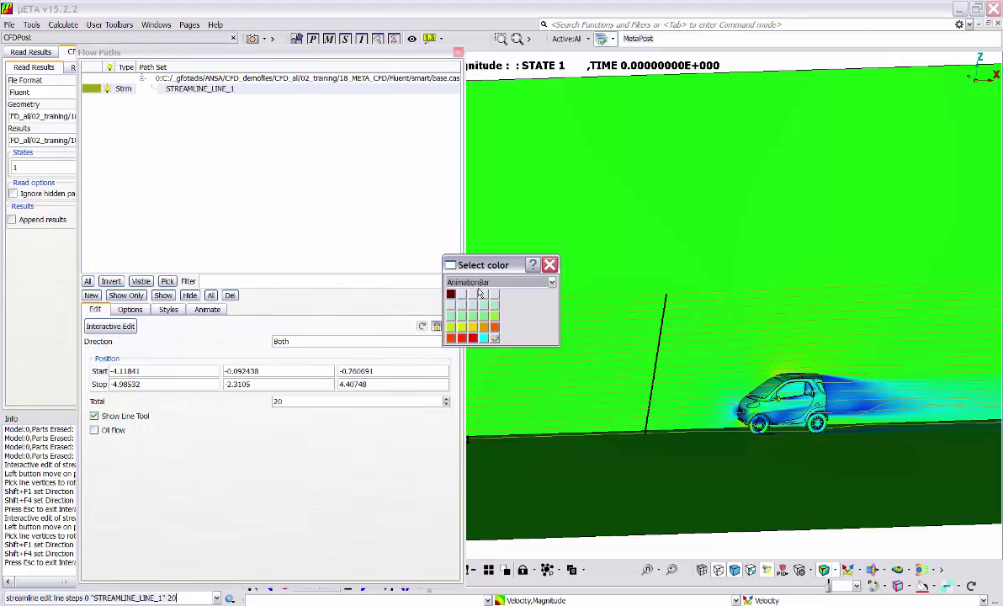
{"action": "left_click", "coordinate": [494, 338]}
{"action": "left_click", "coordinate": [409, 325]}
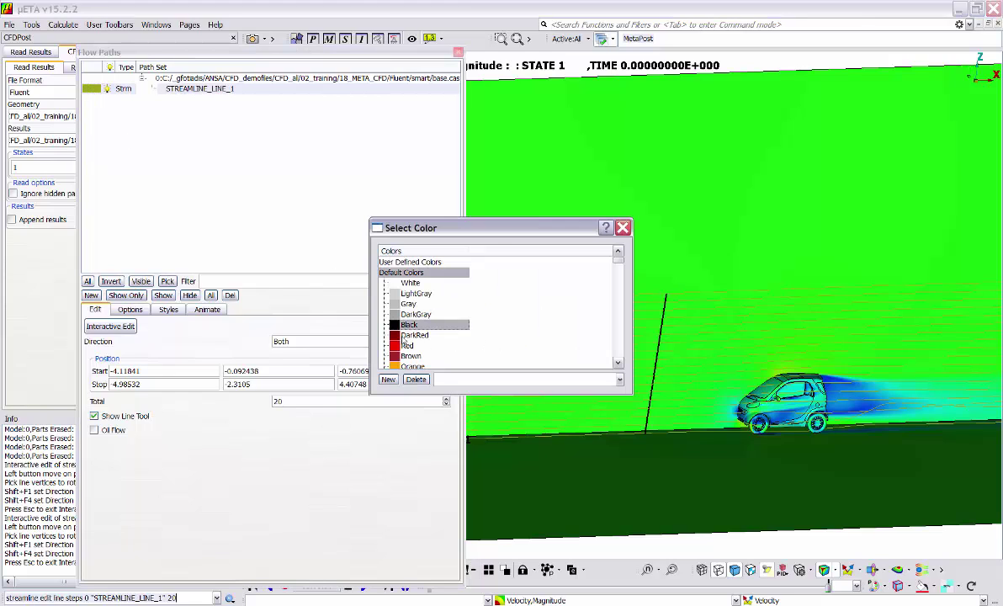
{"action": "double_click", "coordinate": [414, 325]}
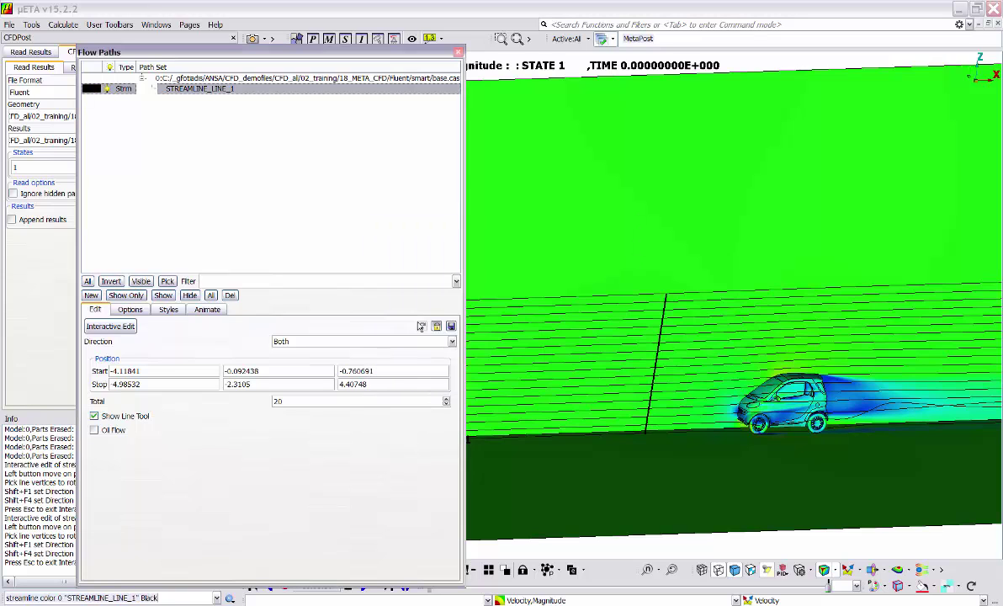
{"action": "scroll", "coordinate": [682, 315], "scroll_direction": "down", "scroll_amount": 4}
{"action": "middle_click_drag", "start_coordinate": [673, 332], "coordinate": [660, 352], "text": "ctrl"}
{"action": "left_click_drag", "start_coordinate": [660, 352], "coordinate": [665, 365], "text": "ctrl"}
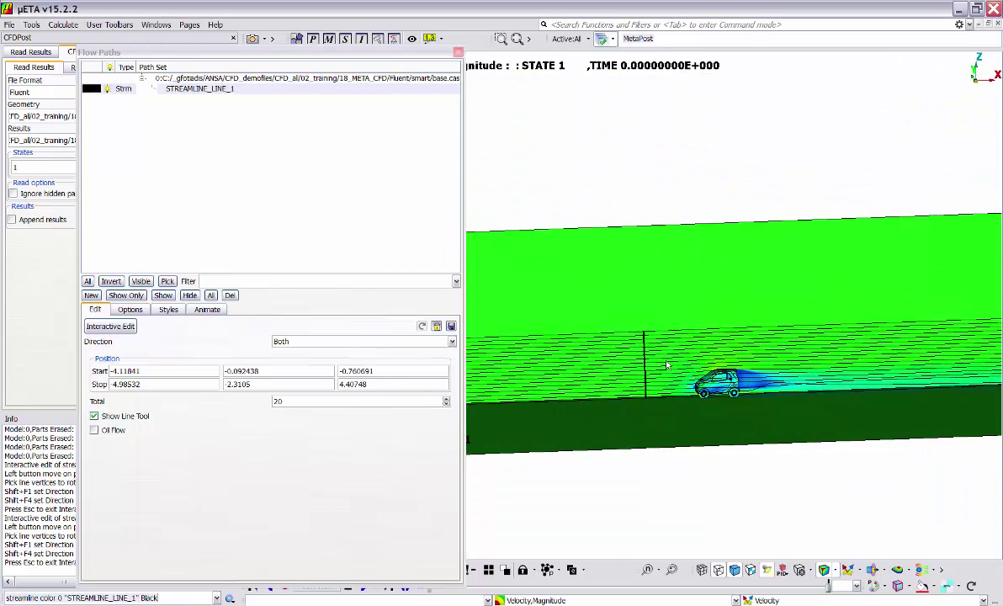
{"action": "scroll", "coordinate": [665, 362], "scroll_direction": "up", "scroll_amount": 4}
{"action": "middle_click_drag", "start_coordinate": [674, 329], "coordinate": [692, 300], "text": "ctrl"}
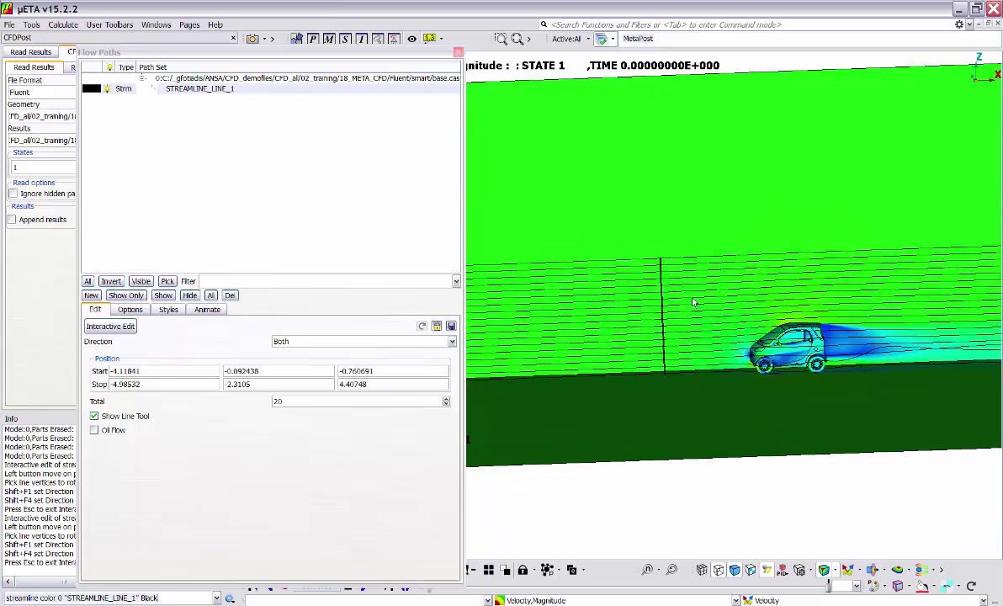
{"action": "scroll", "coordinate": [692, 300], "scroll_direction": "down", "scroll_amount": 2}
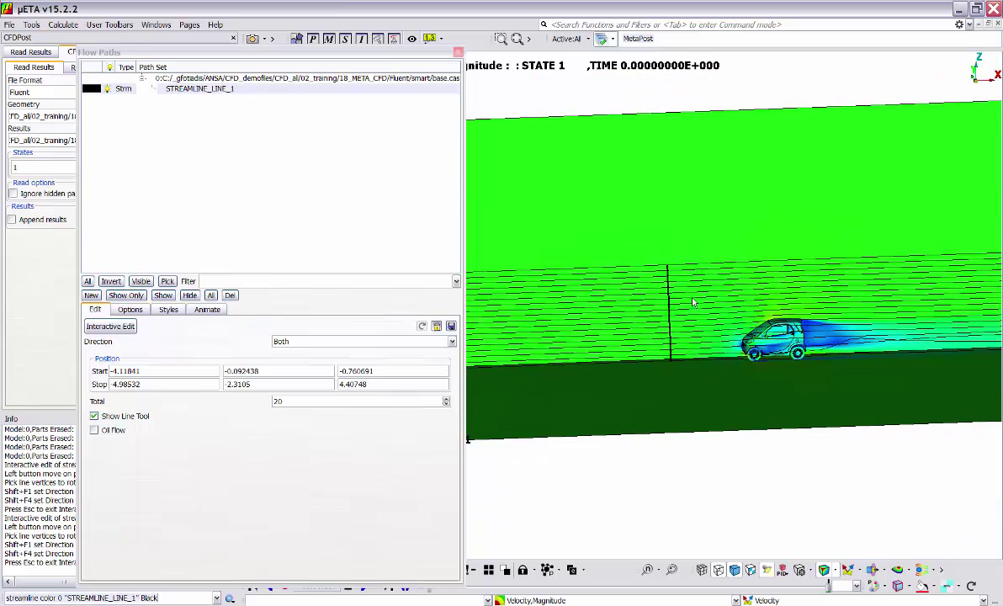
- Enable the fringe style on the streamlines with Scalar coloring and inspect them around the car
{"action": "left_click", "coordinate": [168, 309]}
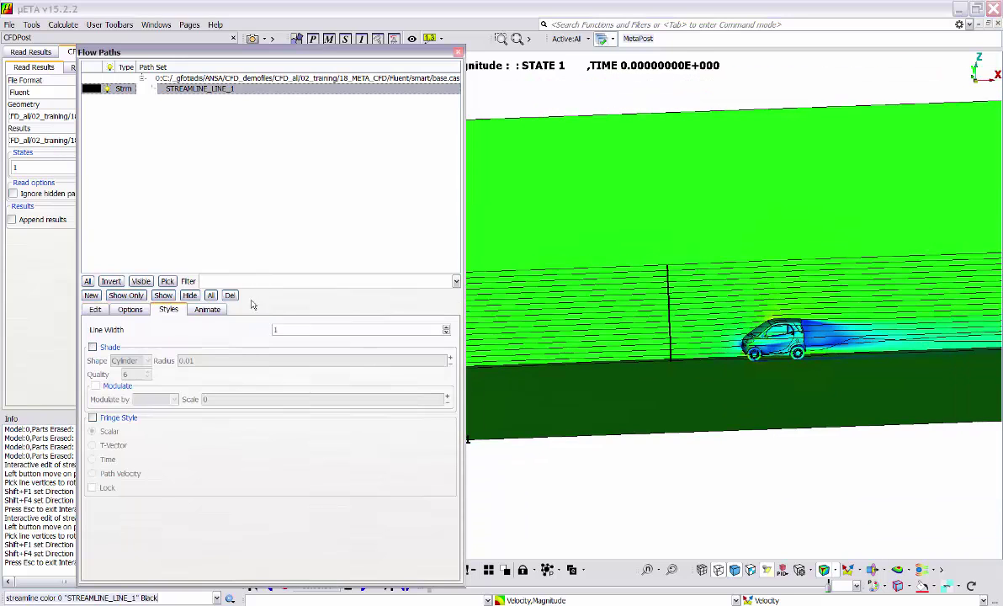
{"action": "left_click", "coordinate": [115, 421]}
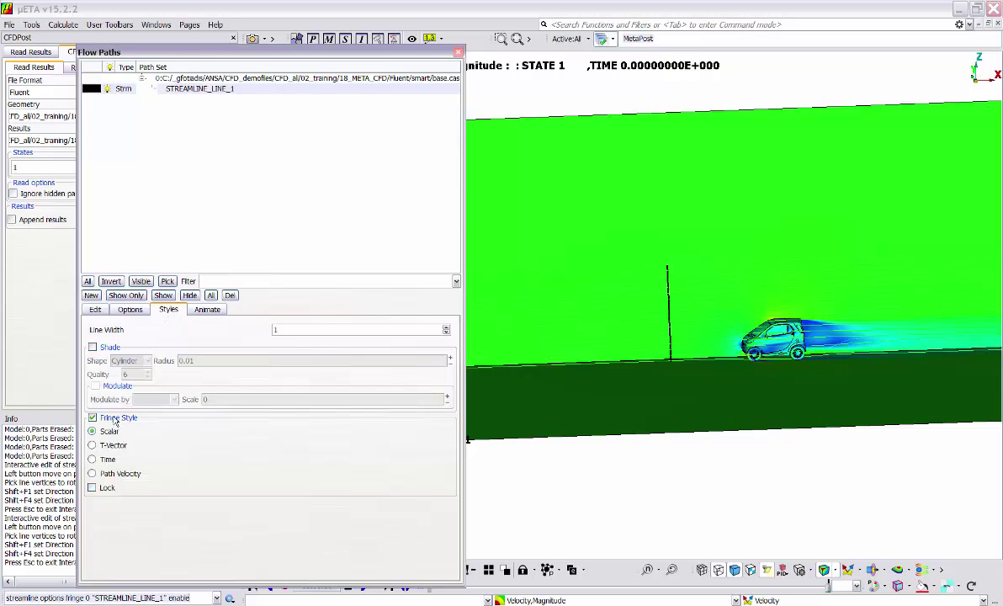
{"action": "scroll", "coordinate": [664, 307], "scroll_direction": "up", "scroll_amount": 3}
{"action": "left_click_drag", "start_coordinate": [632, 343], "coordinate": [663, 339], "text": "ctrl"}
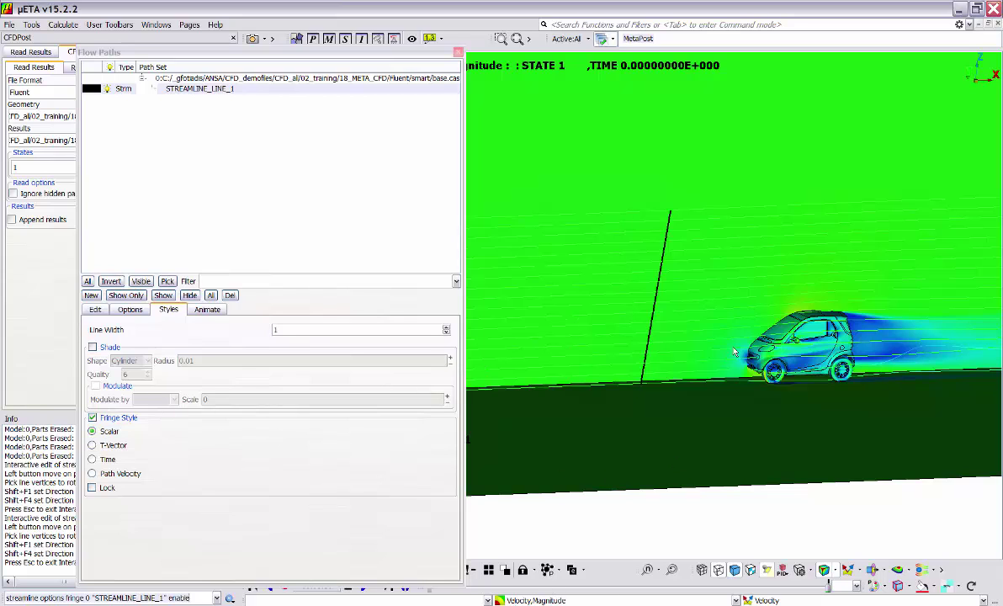
{"action": "scroll", "coordinate": [730, 348], "scroll_direction": "down", "scroll_amount": 1}
{"action": "middle_click_drag", "start_coordinate": [728, 355], "coordinate": [722, 375], "text": "ctrl"}
{"action": "right_click_drag", "start_coordinate": [786, 367], "coordinate": [777, 385], "text": "ctrl"}
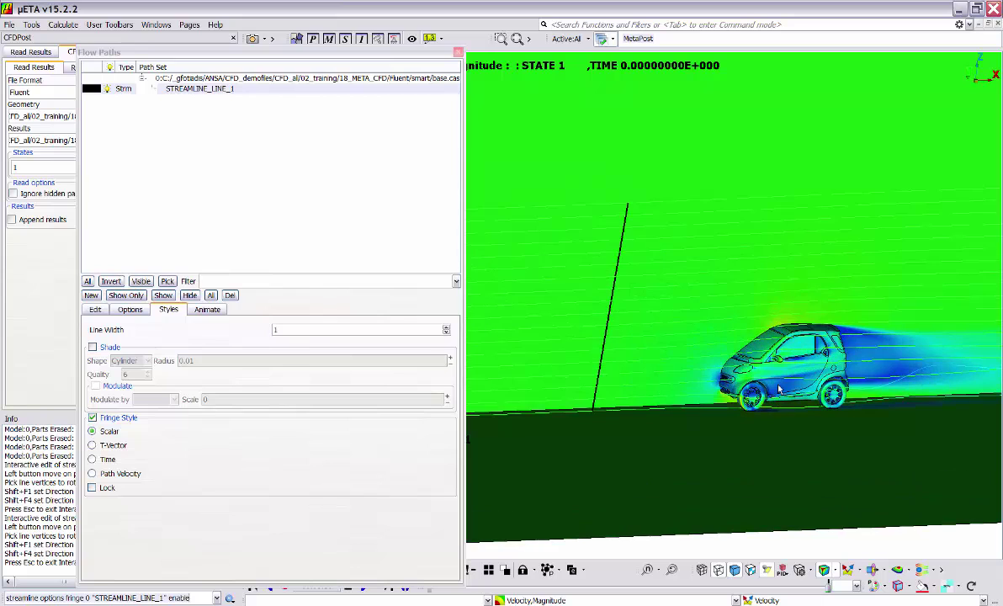
{"action": "left_click_drag", "start_coordinate": [847, 366], "coordinate": [720, 337], "text": "ctrl"}
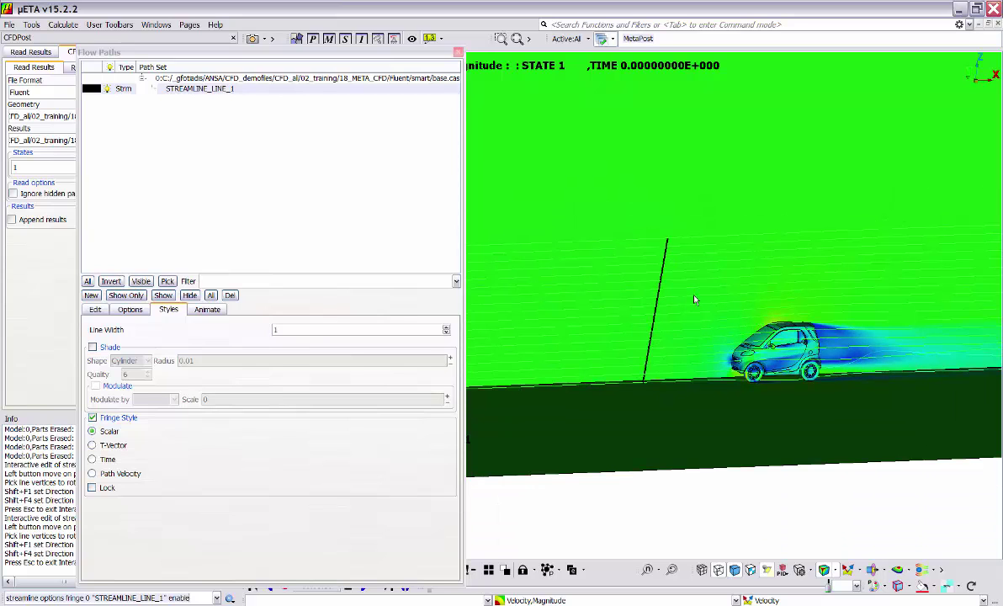
{"action": "left_click", "coordinate": [339, 55]}
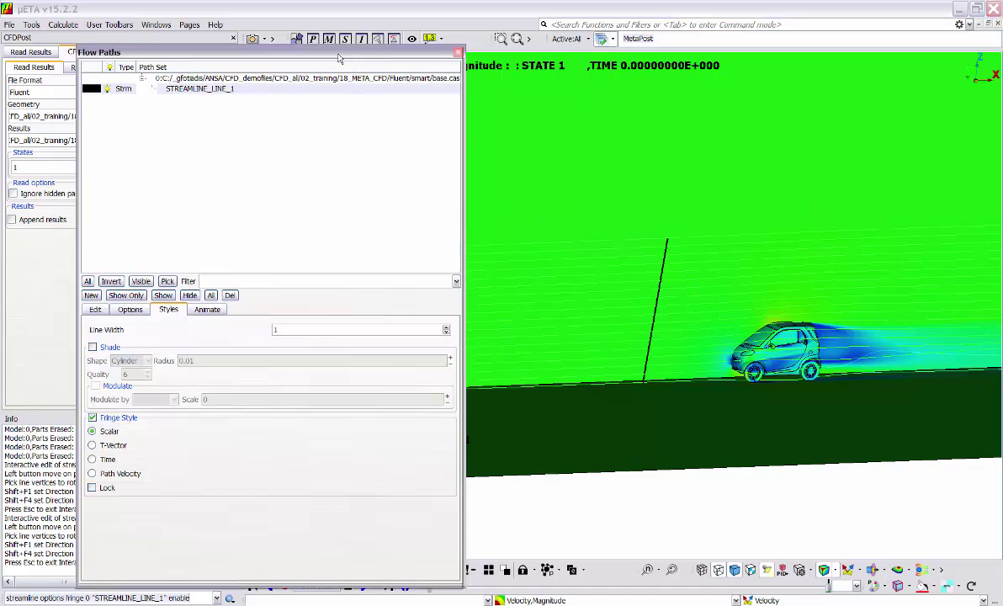
- Lock the fringe coloring of the streamline set to its current scalar
{"action": "left_click_drag", "start_coordinate": [339, 57], "coordinate": [671, 88]}
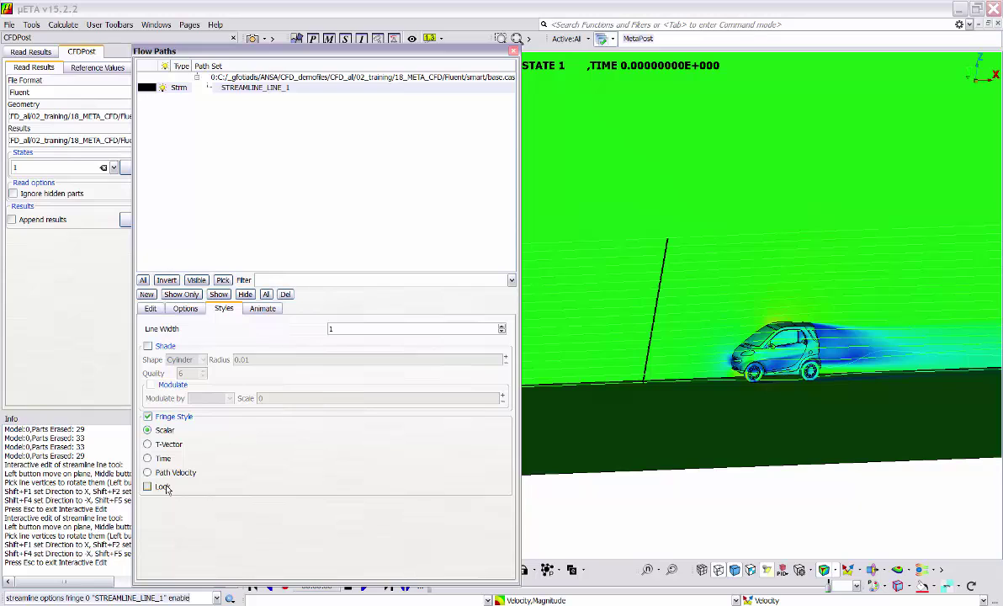
{"action": "left_click", "coordinate": [148, 487]}
{"action": "middle_click_drag", "start_coordinate": [753, 321], "coordinate": [791, 307], "text": "ctrl"}
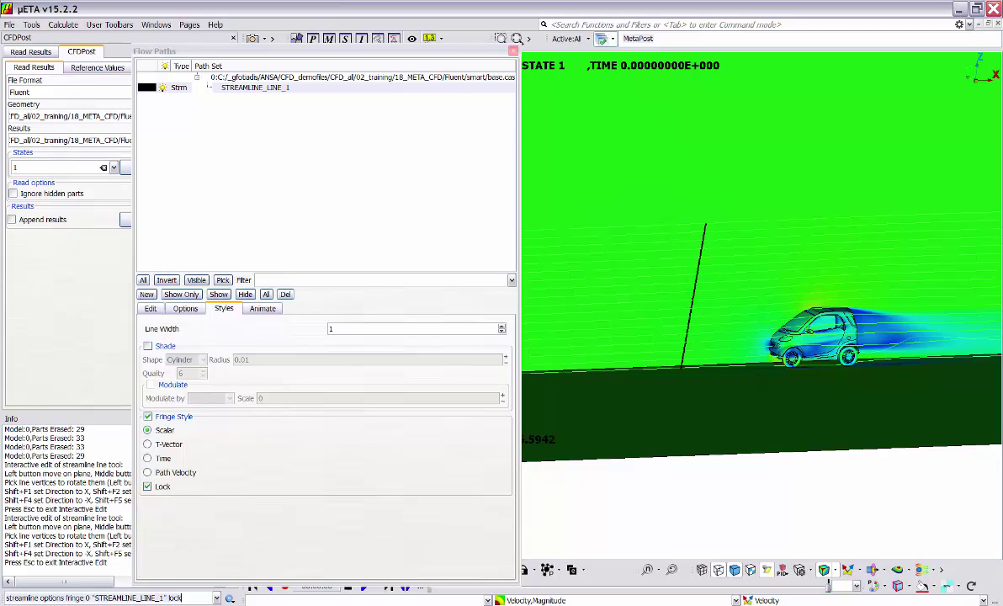
- Switch the displayed scalar function to Pressure and inspect the locked streamlines against the pressure fringe around the car
{"action": "left_click", "coordinate": [603, 603]}
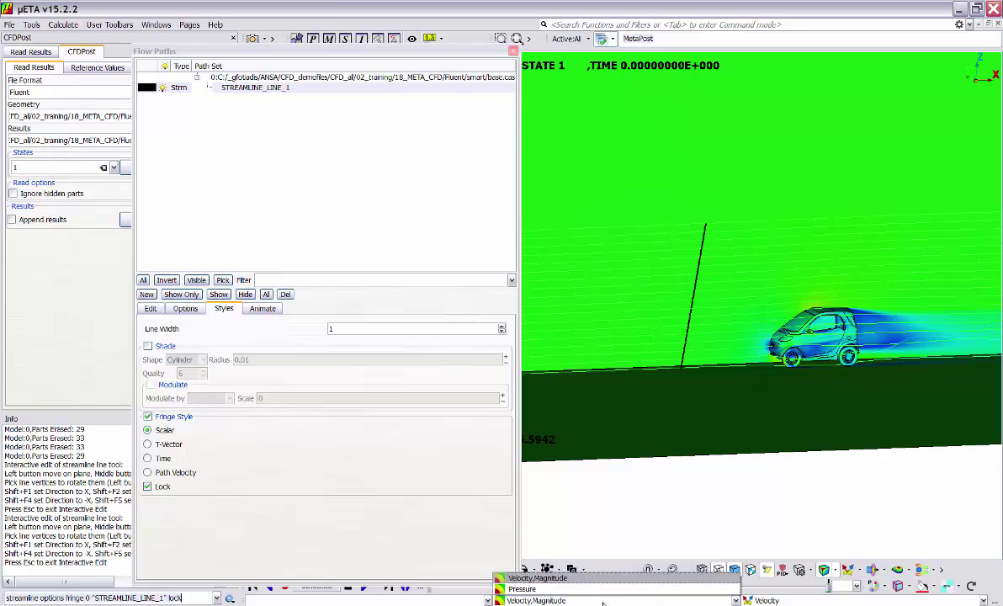
{"action": "left_click", "coordinate": [589, 579]}
{"action": "scroll", "coordinate": [862, 374], "scroll_direction": "up", "scroll_amount": 2}
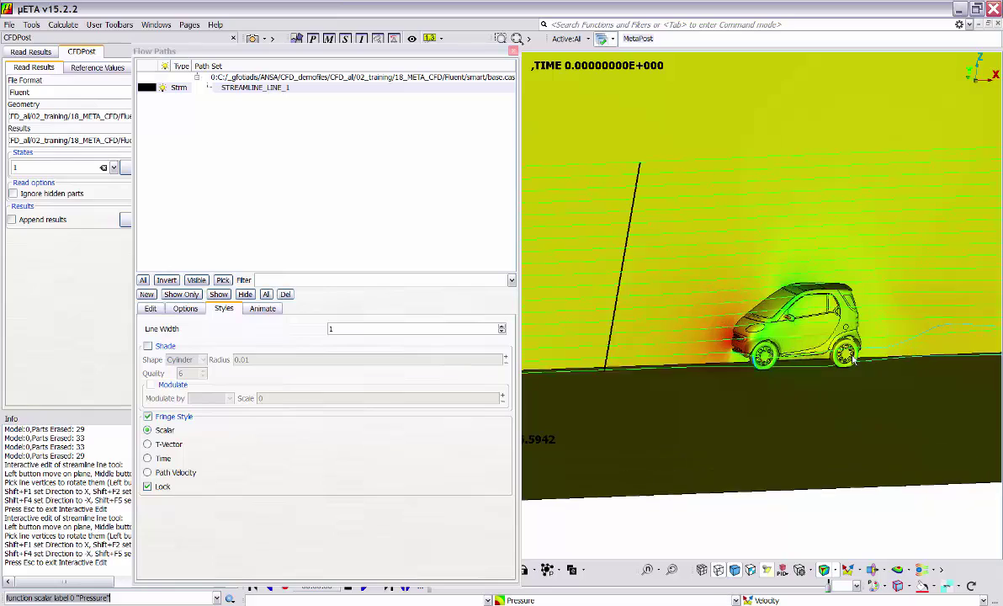
{"action": "scroll", "coordinate": [821, 344], "scroll_direction": "up", "scroll_amount": 3}
{"action": "scroll", "coordinate": [749, 348], "scroll_direction": "down", "scroll_amount": 2}
{"action": "mouse_move", "coordinate": [748, 348]}
{"action": "left_mouse_down", "text": "ctrl"}
{"action": "mouse_move", "coordinate": [726, 357]}
{"action": "mouse_move", "coordinate": [739, 338]}
{"action": "left_mouse_up", "text": "ctrl"}
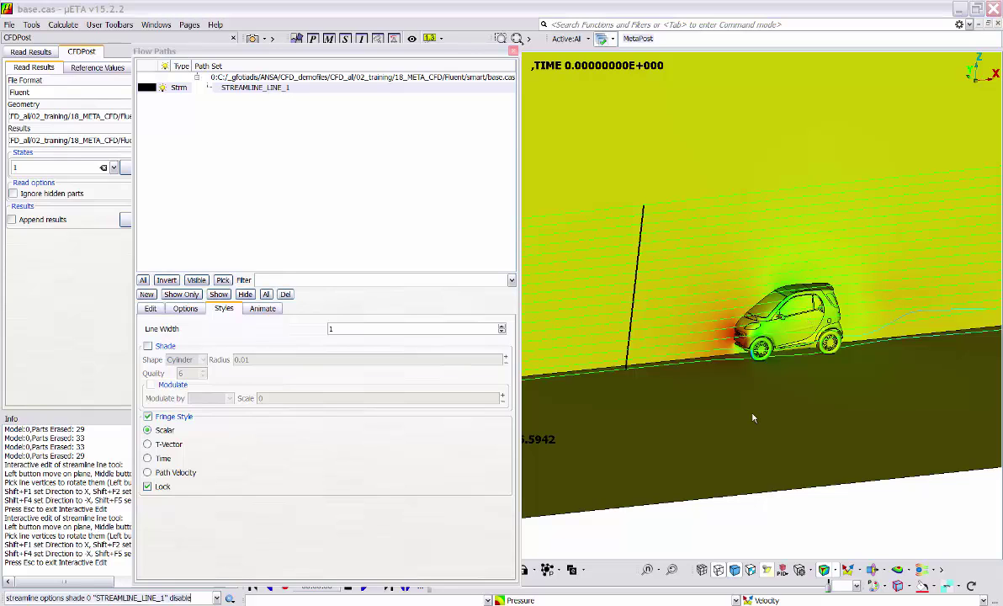
- Enable Shade on the streamlines with the Cylinder shape and set the cylinder radius to 0.02
{"action": "left_click", "coordinate": [148, 346]}
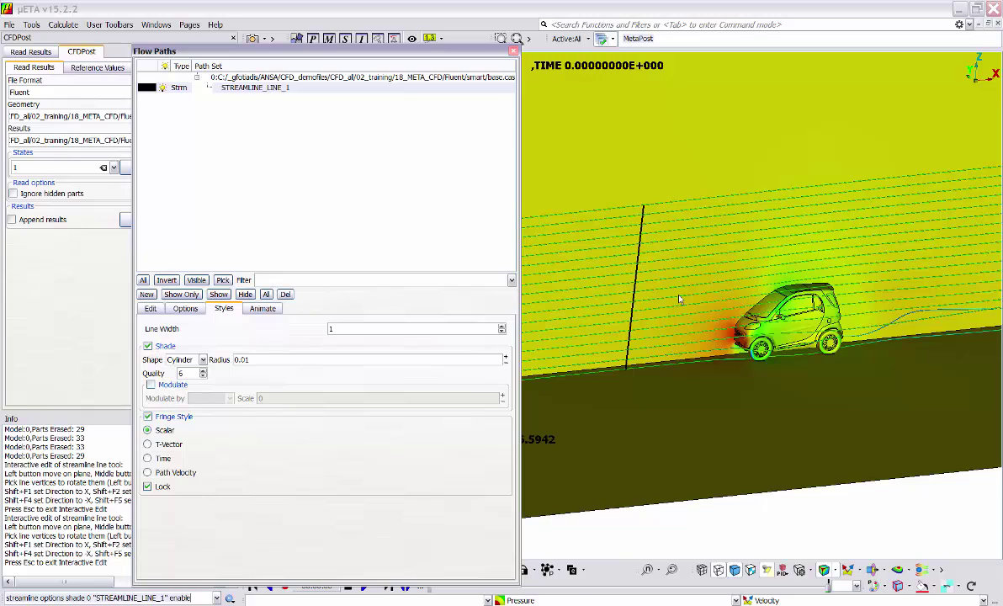
{"action": "scroll", "coordinate": [697, 314], "scroll_direction": "up", "scroll_amount": 4}
{"action": "left_click_drag", "start_coordinate": [698, 314], "coordinate": [657, 331], "text": "ctrl"}
{"action": "scroll", "coordinate": [657, 330], "scroll_direction": "up", "scroll_amount": 1}
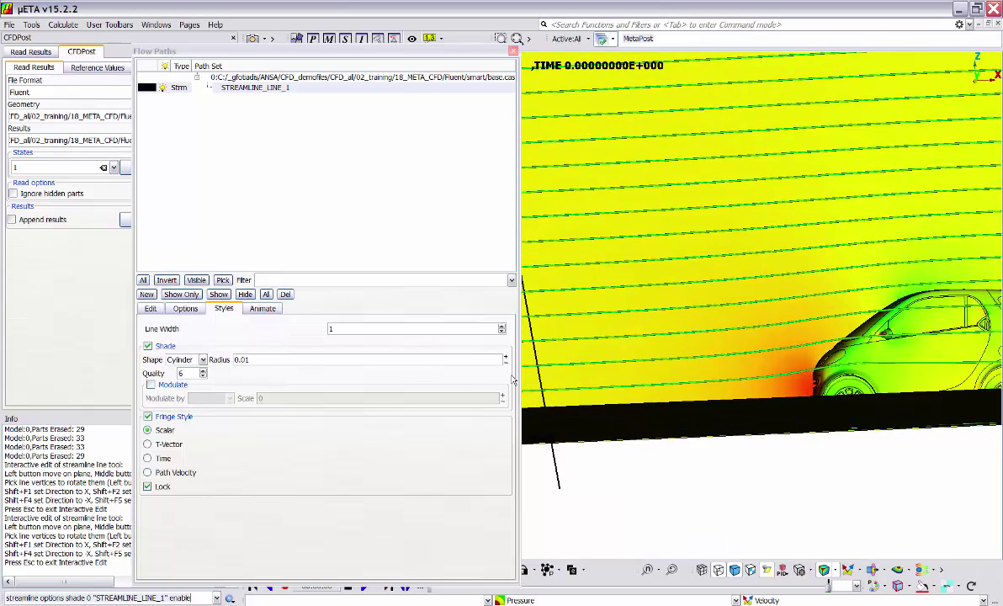
{"action": "left_click", "coordinate": [260, 360]}
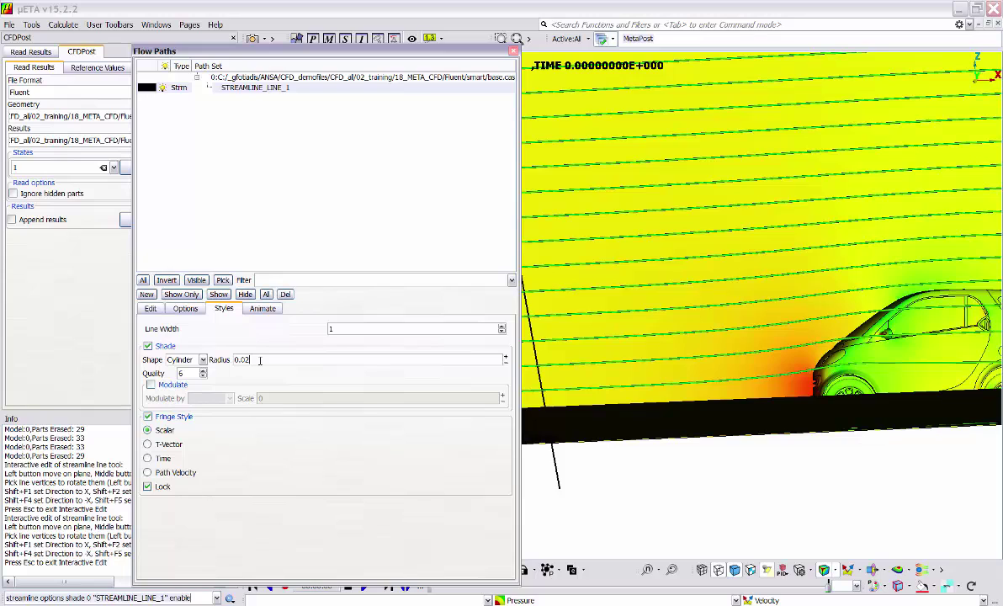
{"action": "key", "text": "Return"}
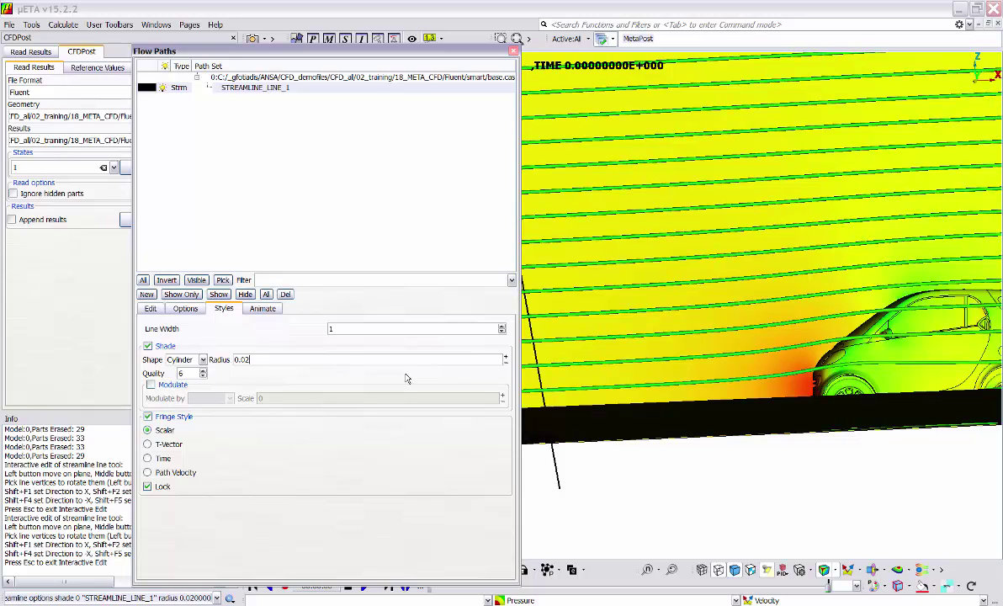
- Try modulating the shaded streamlines' thickness by Pressure, examine them near the car's front, and disable the modulation
{"action": "left_click", "coordinate": [151, 385]}
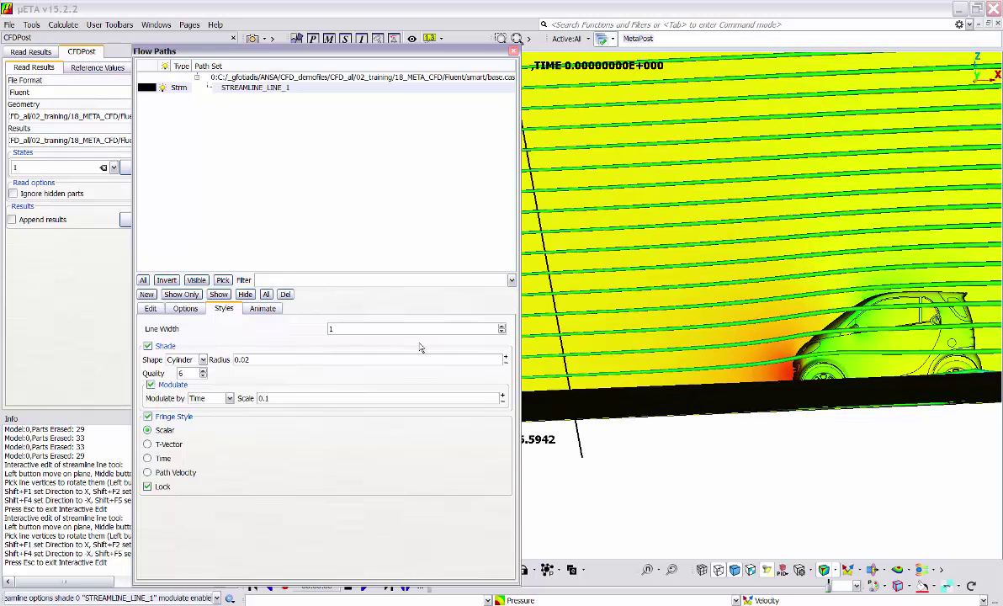
{"action": "left_click", "coordinate": [209, 399]}
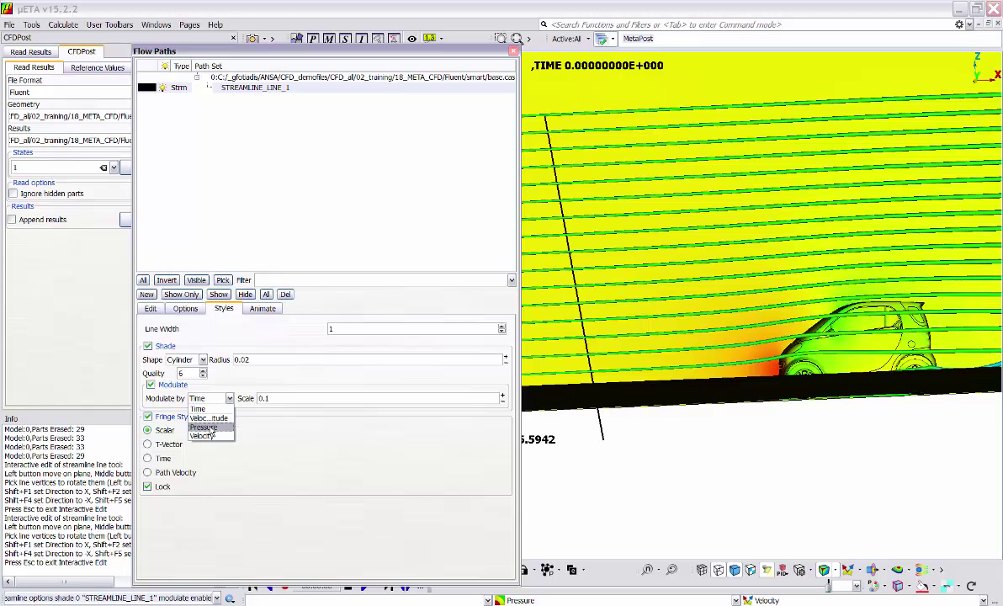
{"action": "left_click", "coordinate": [207, 428]}
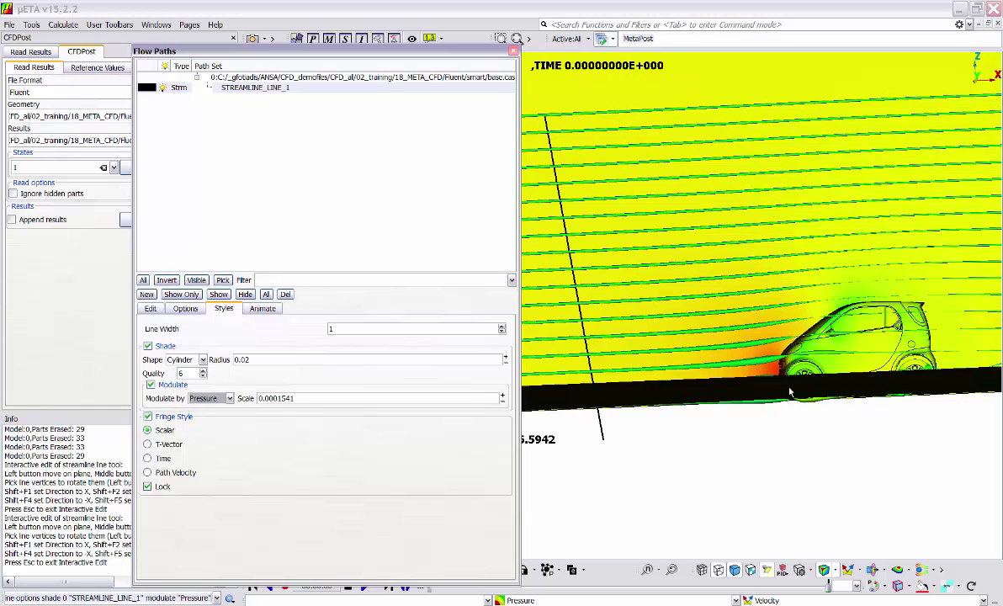
{"action": "left_click_drag", "start_coordinate": [781, 344], "coordinate": [742, 404], "text": "ctrl"}
{"action": "scroll", "coordinate": [742, 408], "scroll_direction": "up", "scroll_amount": 4}
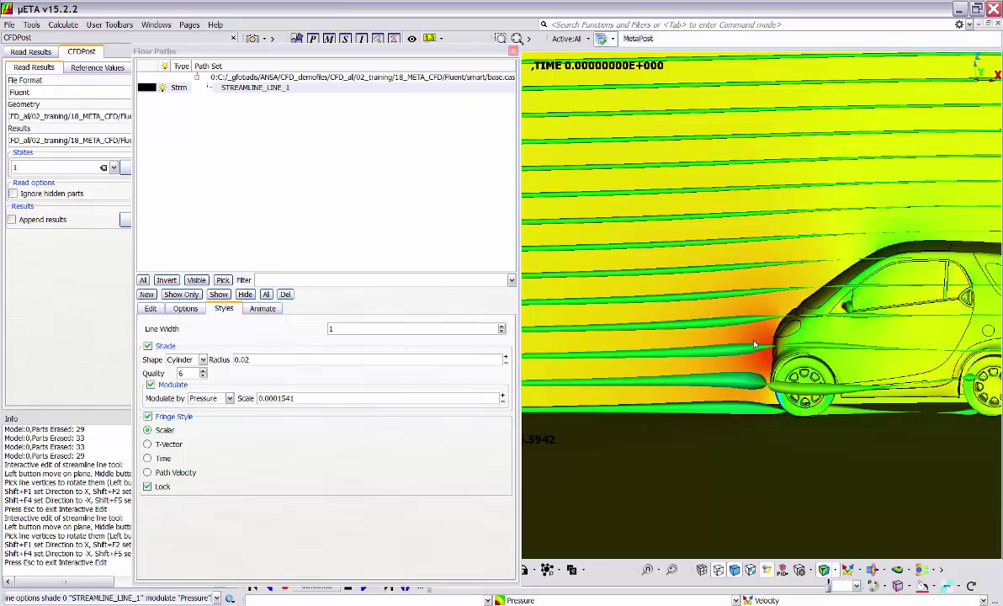
{"action": "scroll", "coordinate": [782, 332], "scroll_direction": "down", "scroll_amount": 4}
{"action": "left_click_drag", "start_coordinate": [780, 340], "coordinate": [664, 380], "text": "ctrl"}
{"action": "left_click_drag", "start_coordinate": [719, 358], "coordinate": [798, 360], "text": "ctrl"}
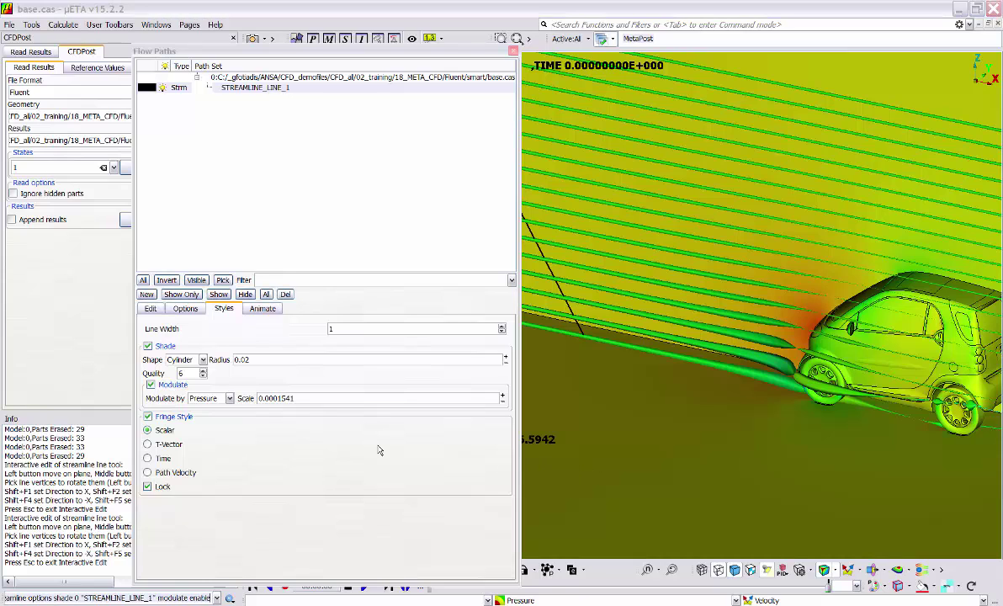
{"action": "left_click", "coordinate": [162, 387]}
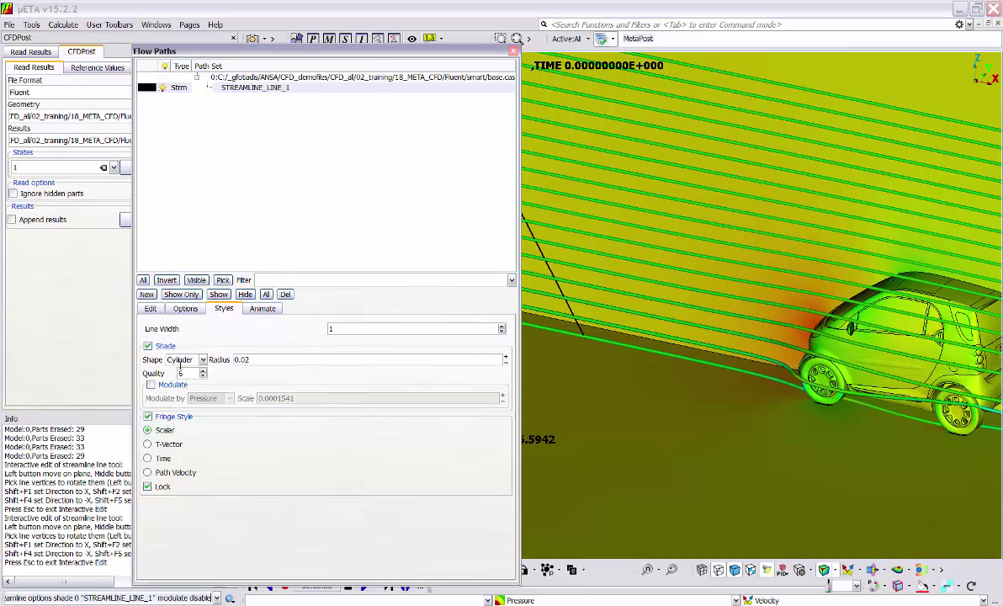
- Open the shape choices for the shaded streamlines
{"action": "left_click", "coordinate": [182, 360]}
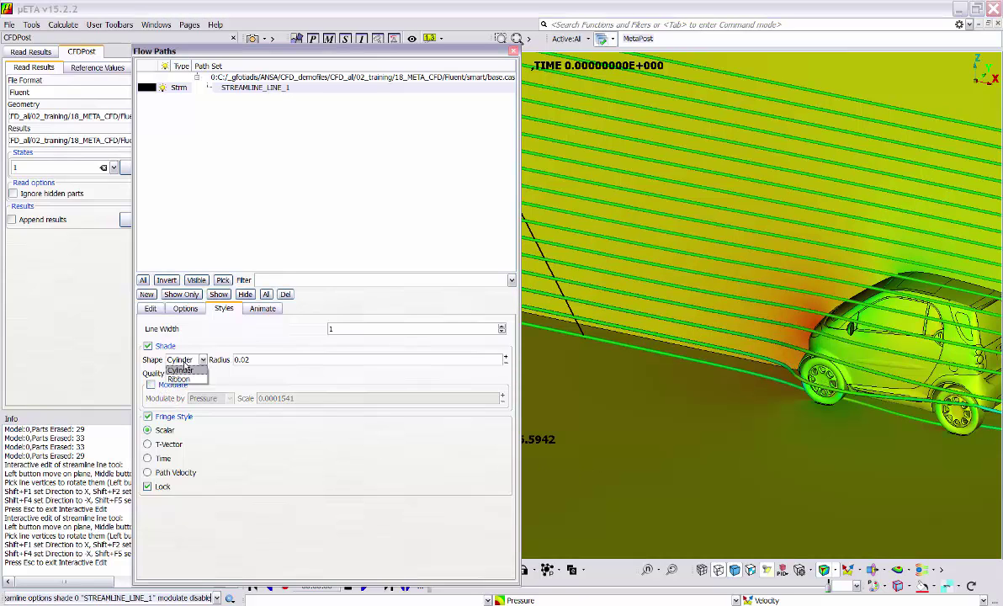
- Change the shape of the shaded line streamlines from cylinders to Ribbon
{"action": "left_click", "coordinate": [178, 381]}
{"action": "scroll", "coordinate": [710, 319], "scroll_direction": "up", "scroll_amount": 5}
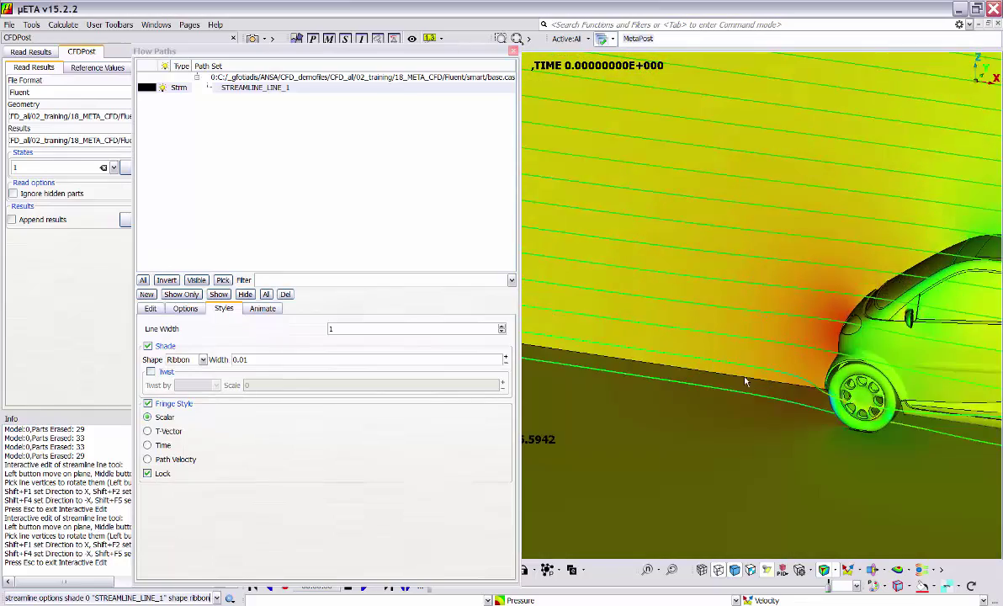
{"action": "scroll", "coordinate": [740, 374], "scroll_direction": "down", "scroll_amount": 4}
{"action": "left_click_drag", "start_coordinate": [734, 367], "coordinate": [762, 348], "text": "ctrl"}
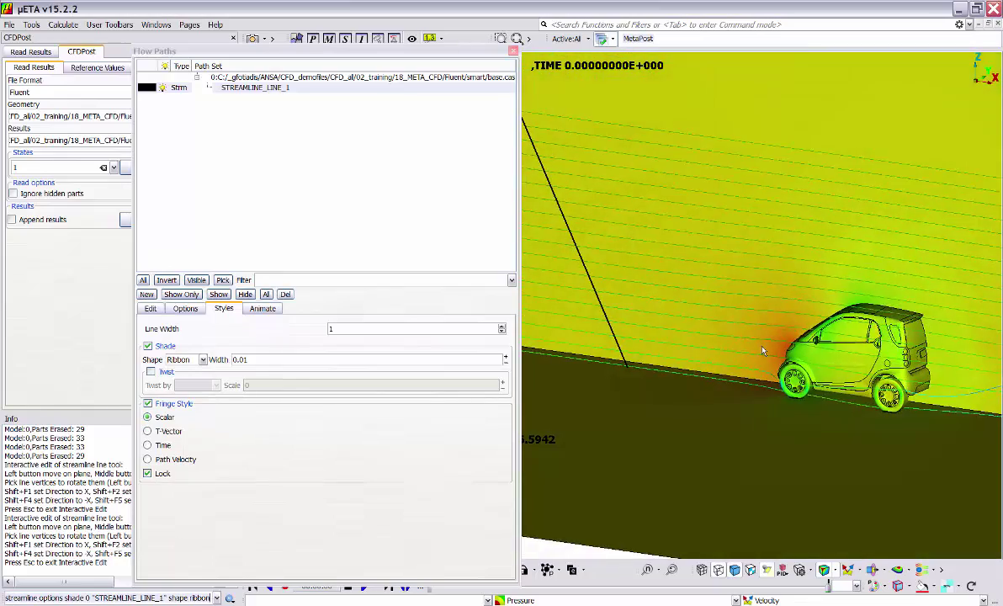
{"action": "scroll", "coordinate": [761, 345], "scroll_direction": "up", "scroll_amount": 4}
- Widen the streamline ribbons, trying a width of 0.02 and settling on 0.04
{"action": "left_click", "coordinate": [261, 360]}
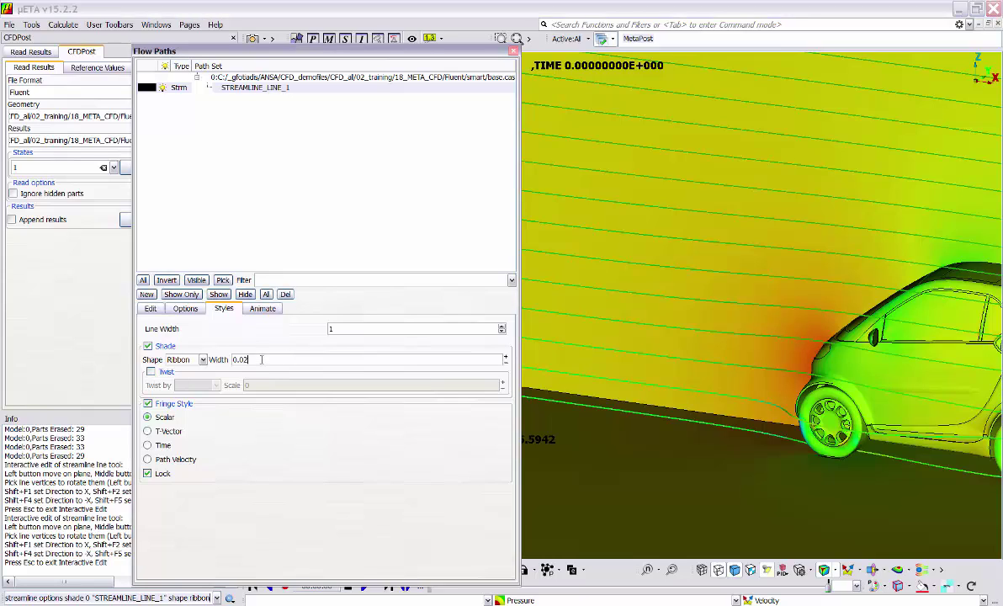
{"action": "type", "text": "2"}
{"action": "key", "text": "Return"}
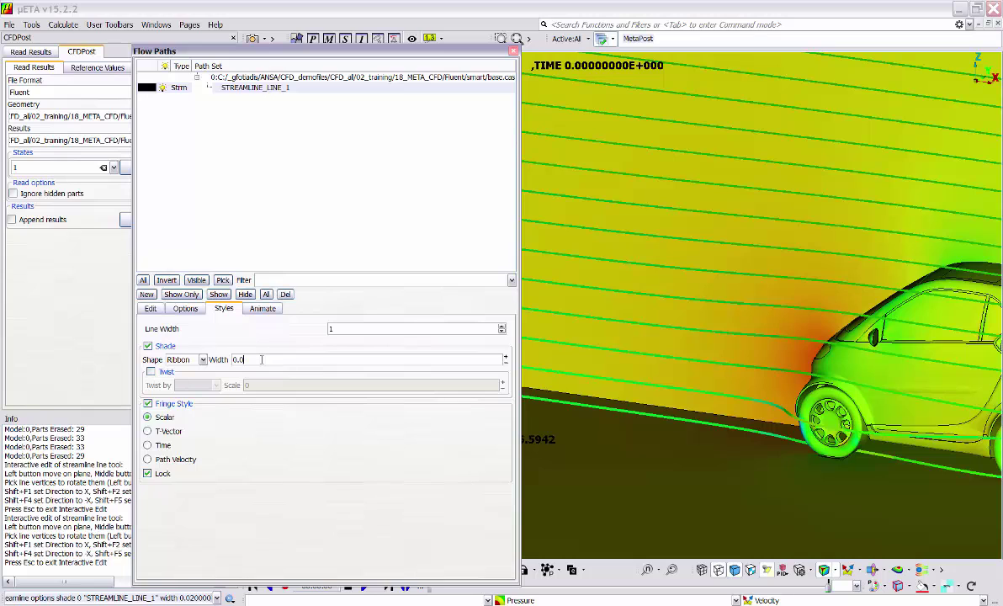
{"action": "type", "text": "4"}
{"action": "key", "text": "Return"}
{"action": "scroll", "coordinate": [762, 393], "scroll_direction": "down", "scroll_amount": 3}
{"action": "middle_click_drag", "start_coordinate": [784, 355], "coordinate": [756, 354], "text": "ctrl"}
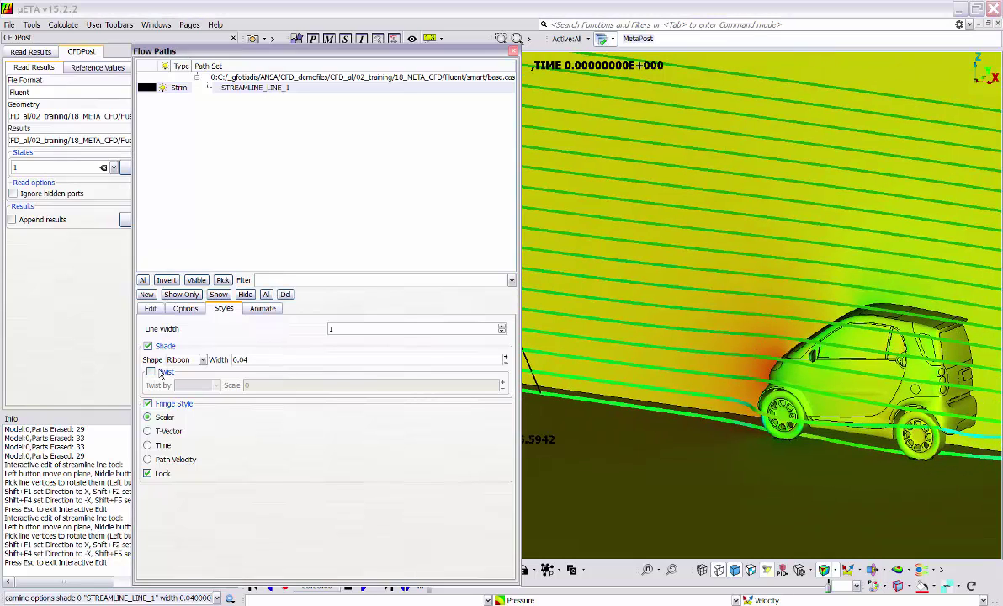
- Enable Twist on the streamline ribbons, twist them by Pressure, and inspect the ribbons around and behind the car
{"action": "left_click", "coordinate": [151, 371]}
{"action": "left_click_drag", "start_coordinate": [782, 354], "coordinate": [669, 332], "text": "ctrl"}
{"action": "left_click", "coordinate": [197, 387]}
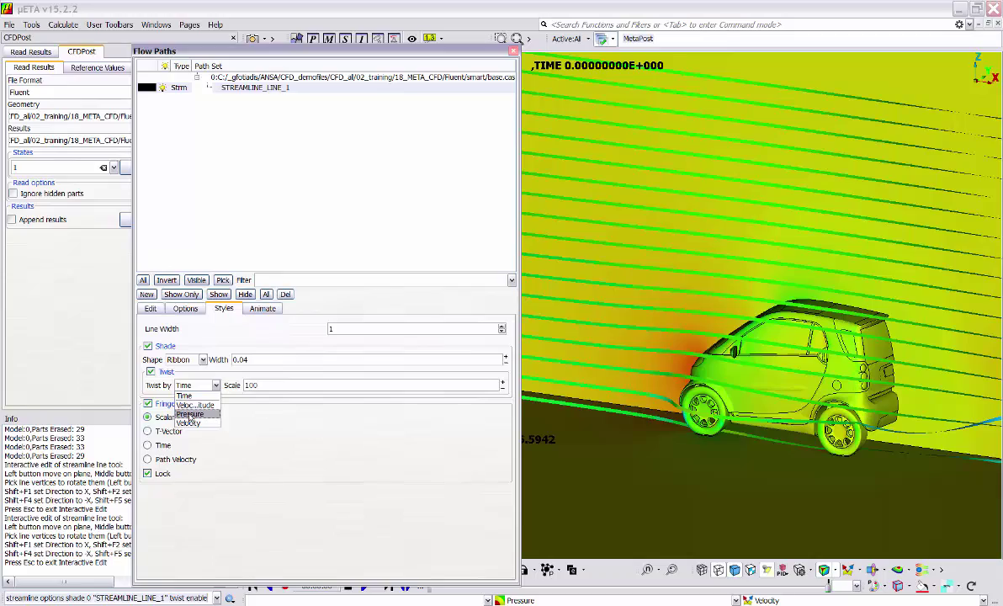
{"action": "left_click", "coordinate": [189, 414]}
{"action": "scroll", "coordinate": [708, 401], "scroll_direction": "down", "scroll_amount": 3}
{"action": "left_click_drag", "start_coordinate": [708, 401], "coordinate": [668, 413], "text": "ctrl"}
{"action": "scroll", "coordinate": [866, 414], "scroll_direction": "up", "scroll_amount": 3}
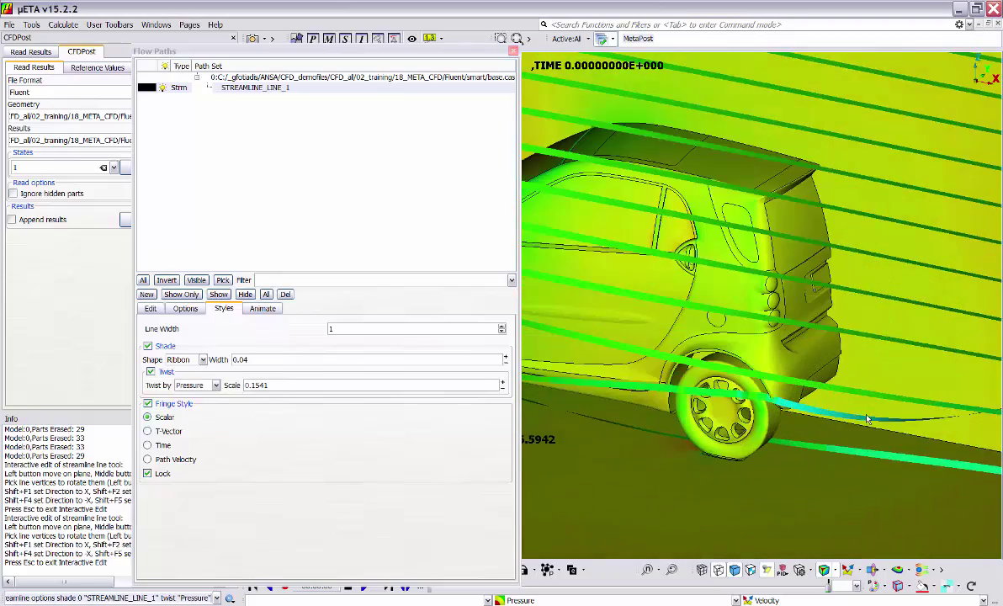
{"action": "scroll", "coordinate": [866, 414], "scroll_direction": "down", "scroll_amount": 2}
{"action": "middle_click_drag", "start_coordinate": [803, 402], "coordinate": [704, 368], "text": "ctrl"}
{"action": "scroll", "coordinate": [763, 367], "scroll_direction": "down", "scroll_amount": 2}
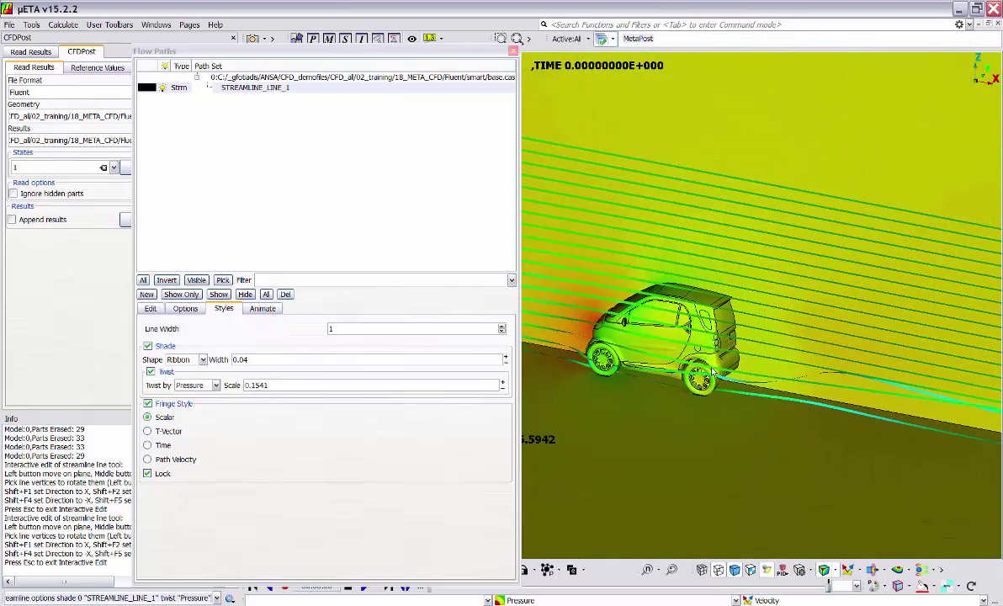
{"action": "scroll", "coordinate": [707, 368], "scroll_direction": "down", "scroll_amount": 2}
- Enable animation for the line streamline set and play it around the car
{"action": "left_click", "coordinate": [263, 308]}
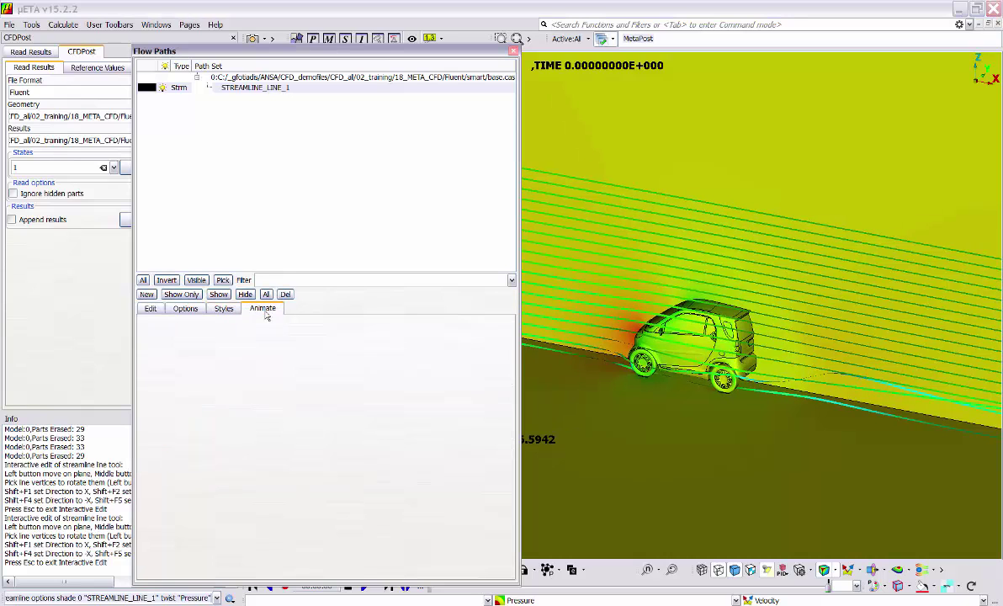
{"action": "left_click", "coordinate": [152, 325]}
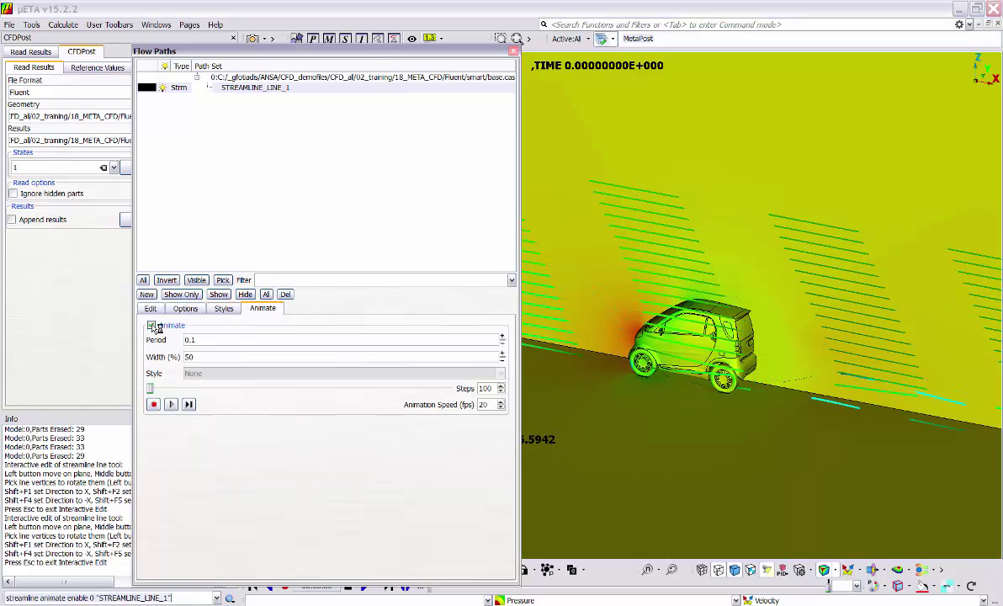
{"action": "left_click", "coordinate": [172, 405]}
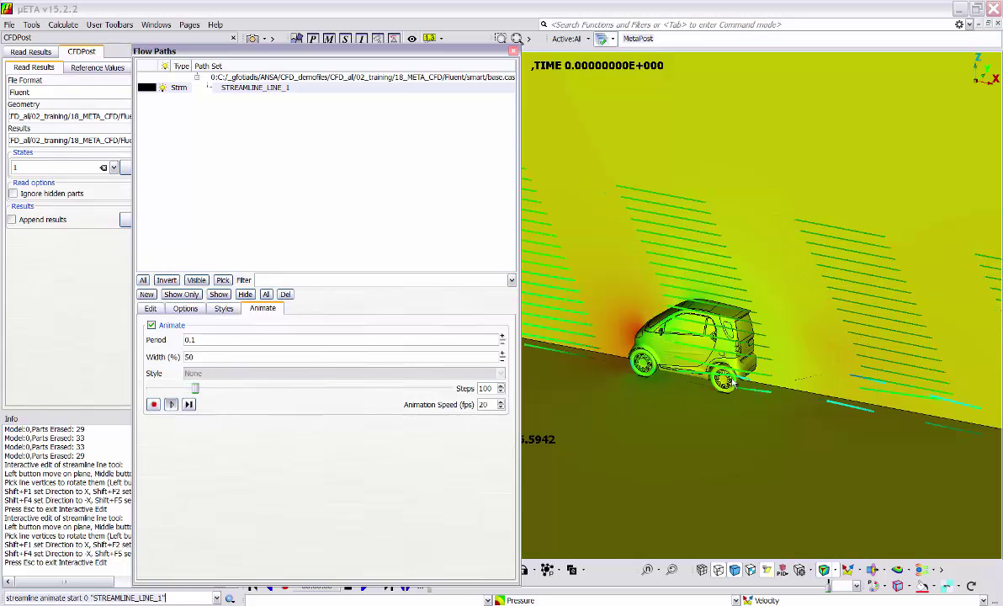
{"action": "scroll", "coordinate": [650, 379], "scroll_direction": "down", "scroll_amount": 3}
{"action": "left_click_drag", "start_coordinate": [650, 379], "coordinate": [708, 336], "text": "ctrl"}
{"action": "scroll", "coordinate": [709, 338], "scroll_direction": "up", "scroll_amount": 3}
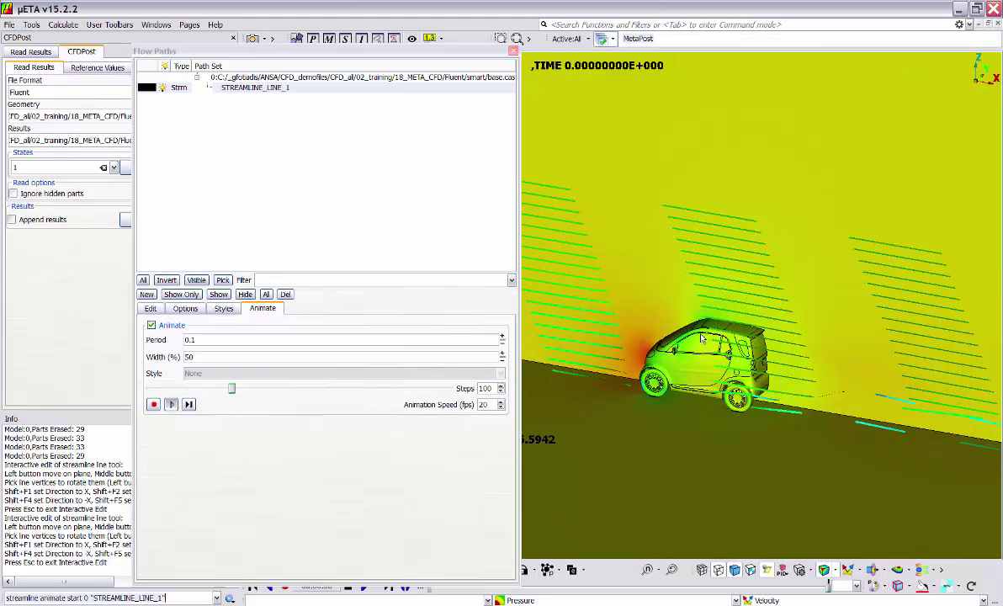
- Stop the streamline animation and disable it for the line streamline set
{"action": "left_click", "coordinate": [154, 405]}
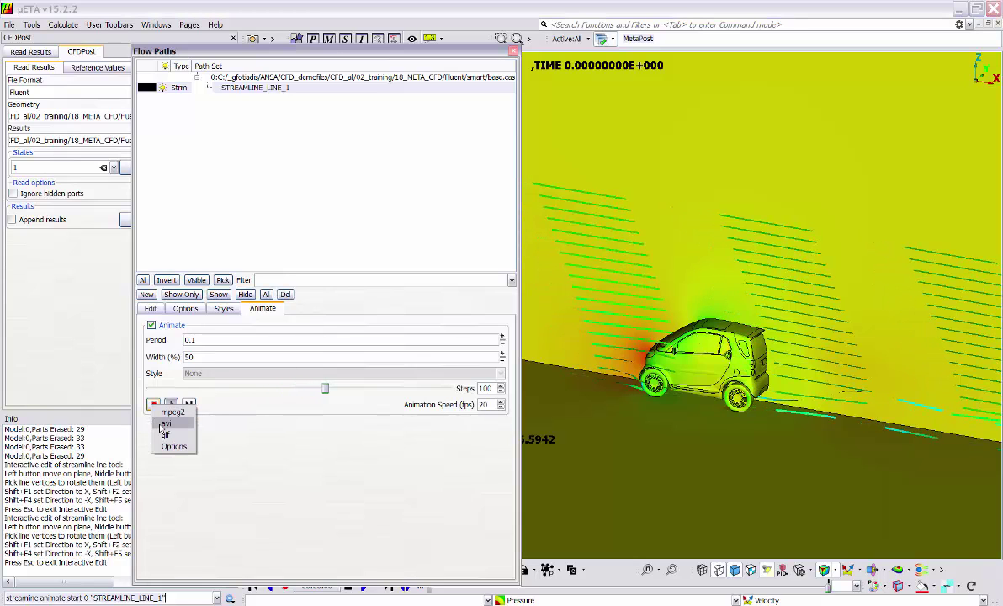
{"action": "left_click", "coordinate": [216, 435]}
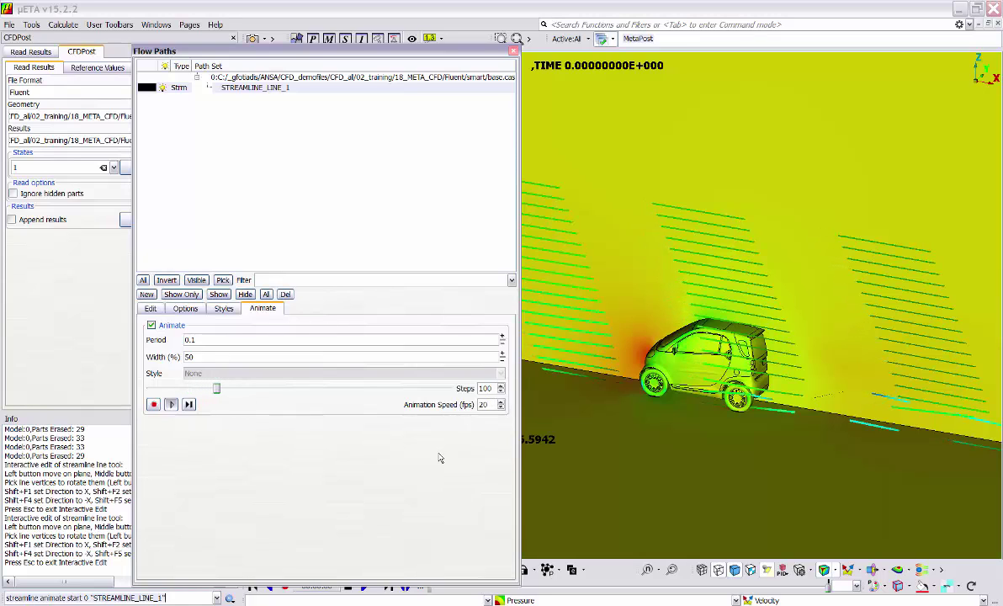
{"action": "left_click", "coordinate": [171, 405]}
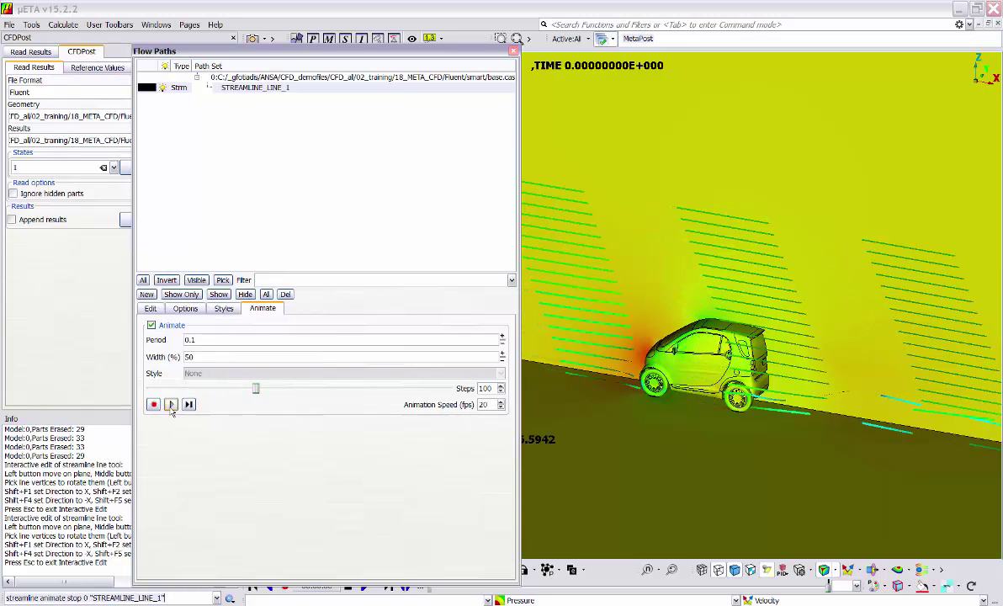
{"action": "left_click", "coordinate": [166, 327]}
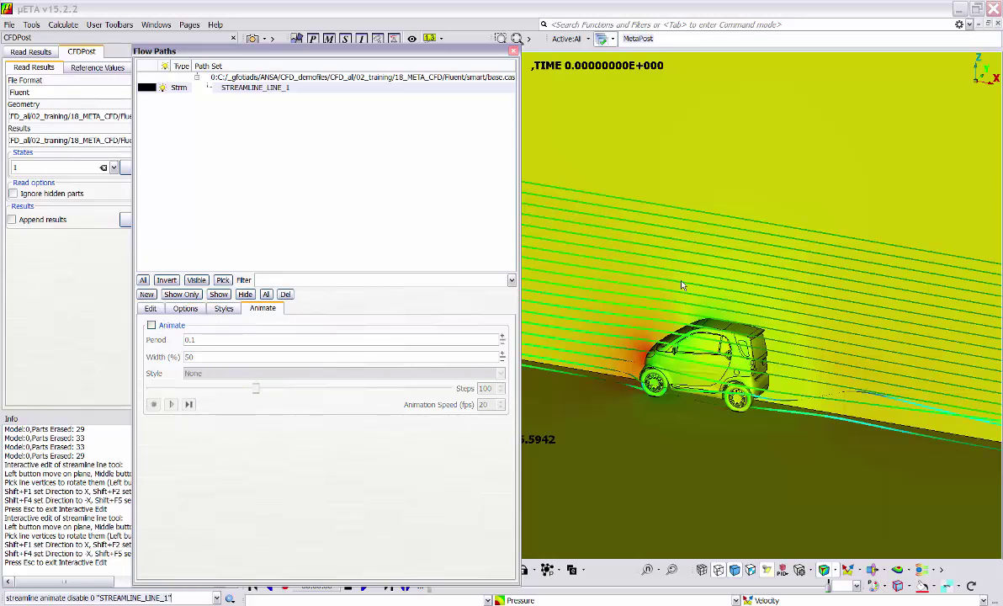
- Delete the STREAMLINE_LINE_1 set from the flow paths
{"action": "left_click", "coordinate": [943, 522]}
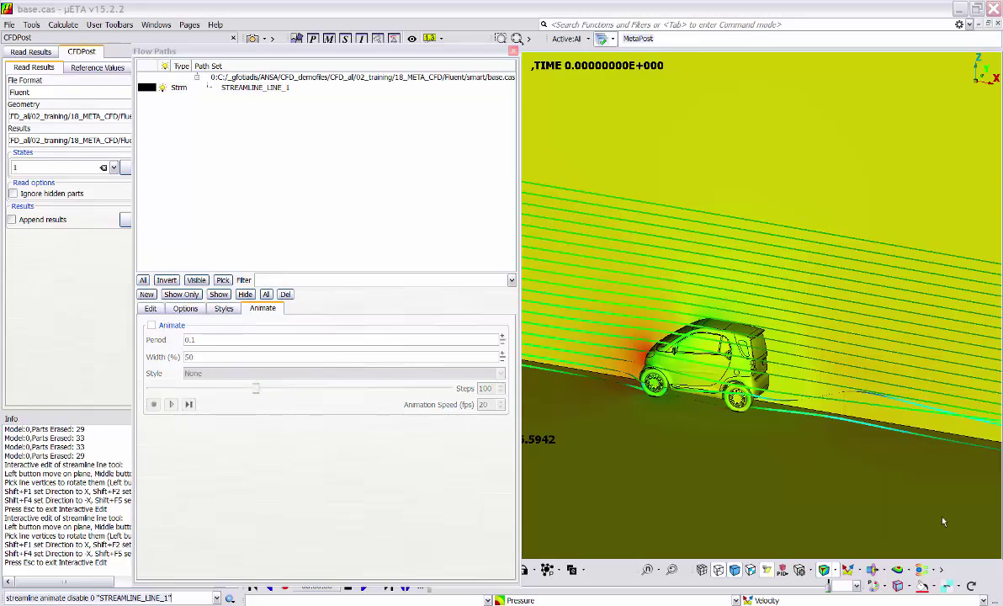
{"action": "left_click", "coordinate": [224, 90]}
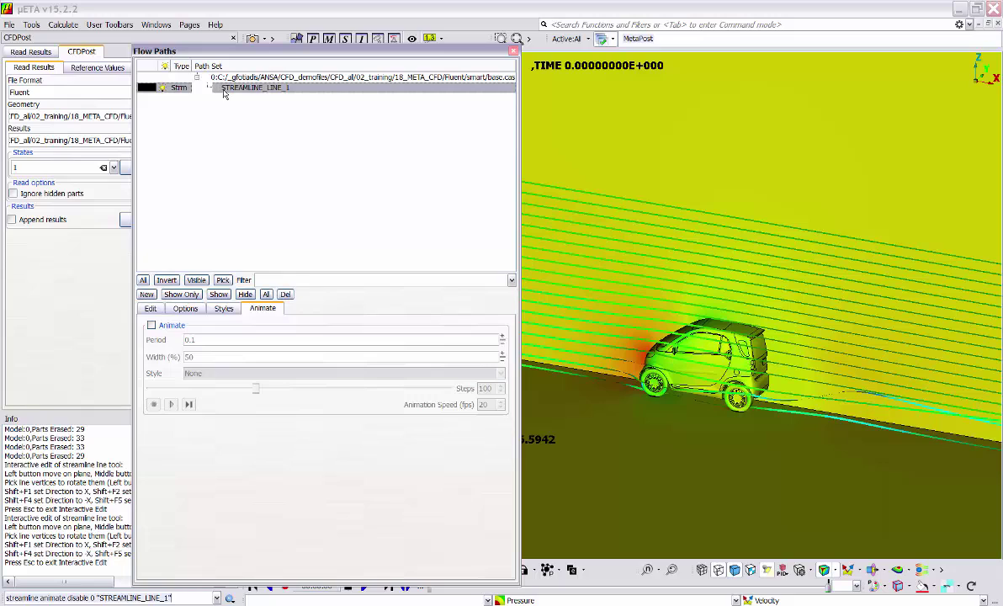
{"action": "left_click", "coordinate": [286, 294]}
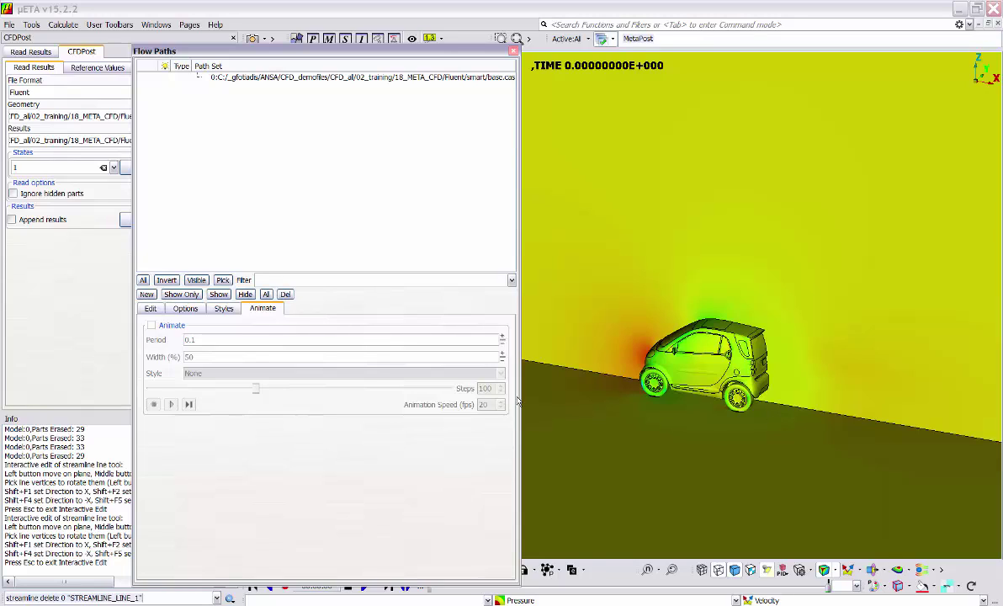
- Create a new streamline set seeded from a plane in the flow domain
{"action": "left_click", "coordinate": [147, 294]}
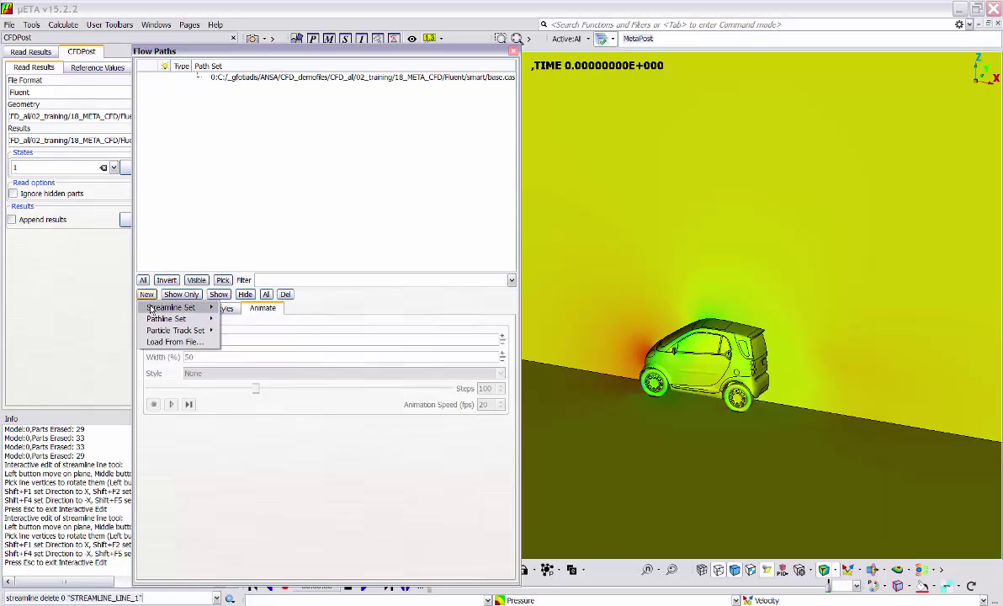
{"action": "mouse_move", "coordinate": [181, 307]}
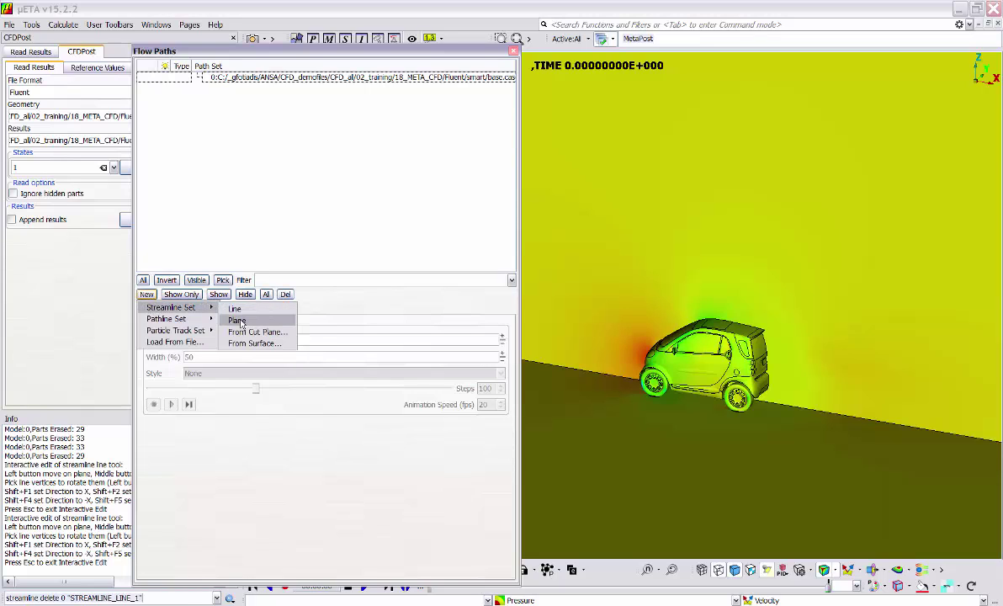
{"action": "left_click", "coordinate": [237, 321]}
{"action": "scroll", "coordinate": [665, 346], "scroll_direction": "down", "scroll_amount": 8}
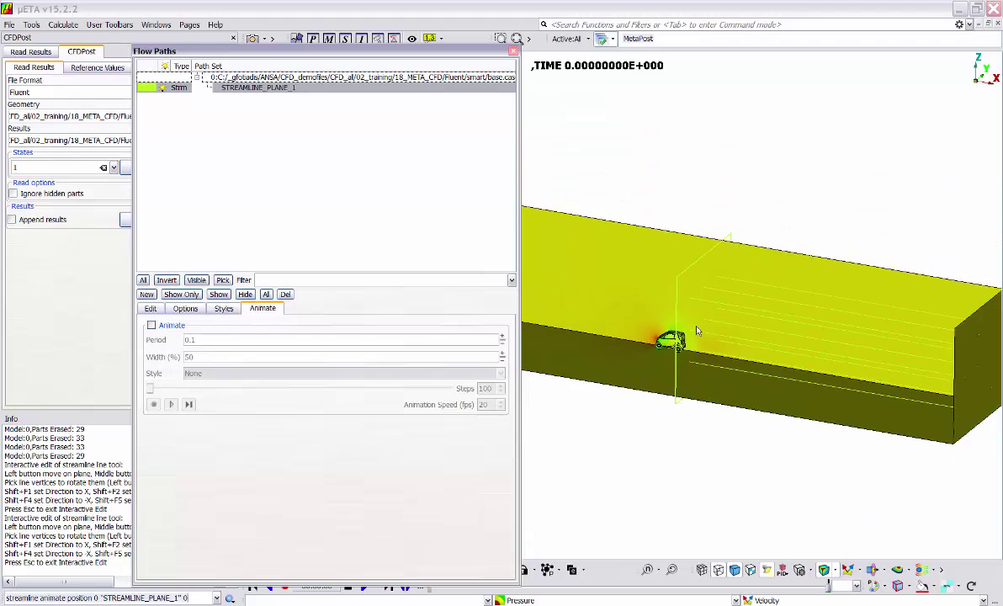
{"action": "middle_click_drag", "start_coordinate": [695, 332], "coordinate": [665, 349], "text": "ctrl"}
{"action": "left_click_drag", "start_coordinate": [665, 349], "coordinate": [831, 428], "text": "ctrl"}
- Interactively move the streamline plane upstream of the car to an origin X of about -5.57 and shrink it to about 6.35 by 6.38
{"action": "left_click", "coordinate": [152, 309]}
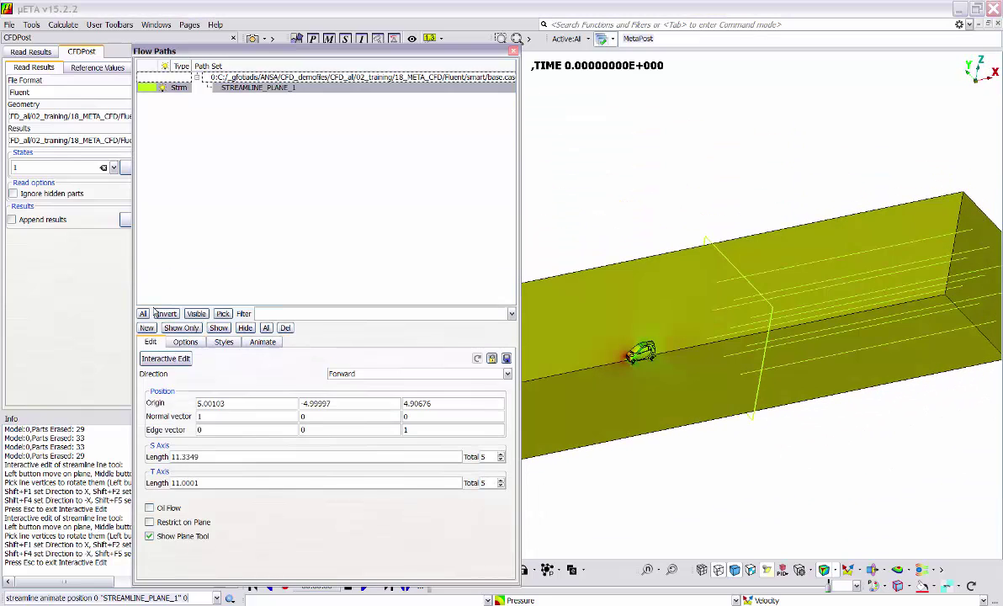
{"action": "scroll", "coordinate": [647, 371], "scroll_direction": "down", "scroll_amount": 3}
{"action": "left_click_drag", "start_coordinate": [647, 371], "coordinate": [587, 354], "text": "ctrl"}
{"action": "left_click", "coordinate": [176, 358]}
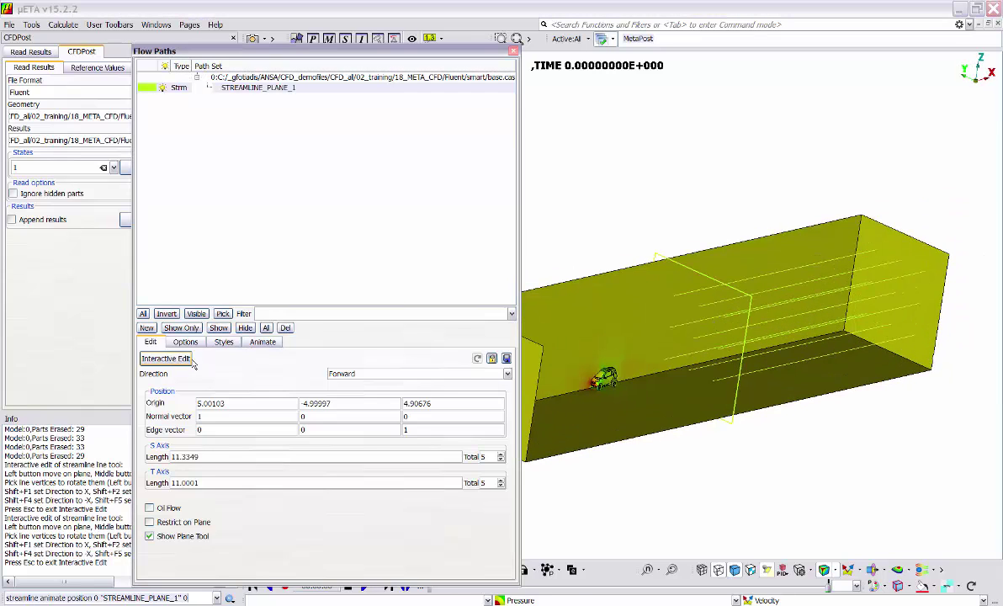
{"action": "left_click_drag", "start_coordinate": [711, 338], "coordinate": [600, 397]}
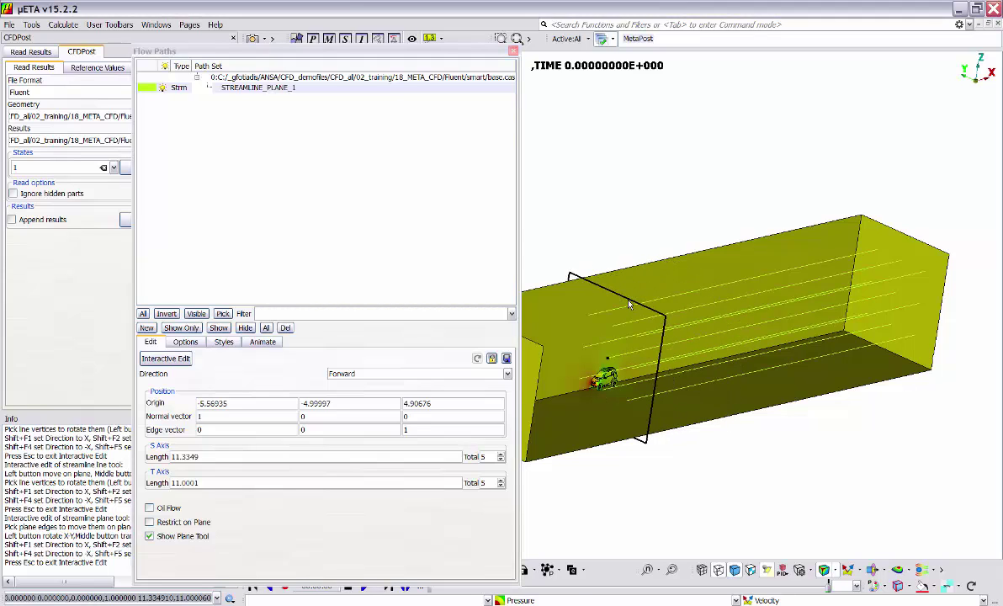
{"action": "left_click_drag", "start_coordinate": [628, 305], "coordinate": [608, 387]}
{"action": "scroll", "coordinate": [580, 366], "scroll_direction": "up", "scroll_amount": 3}
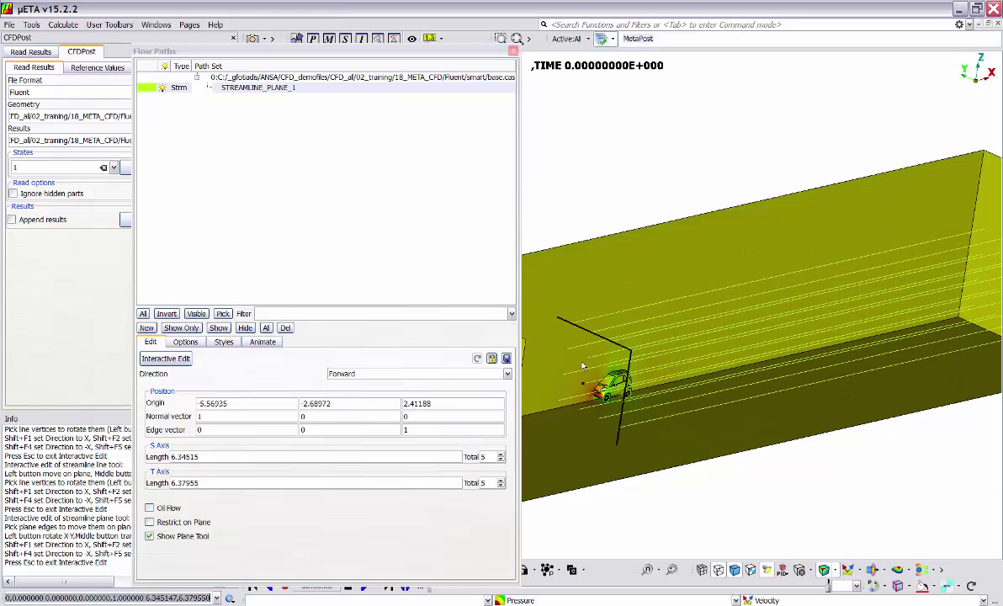
- Move the streamline plane interactively to just behind the car, at an origin X of about 1.66
{"action": "scroll", "coordinate": [582, 366], "scroll_direction": "up", "scroll_amount": 4}
{"action": "scroll", "coordinate": [605, 362], "scroll_direction": "down", "scroll_amount": 2}
{"action": "middle_click_drag", "start_coordinate": [607, 362], "coordinate": [661, 322], "text": "ctrl"}
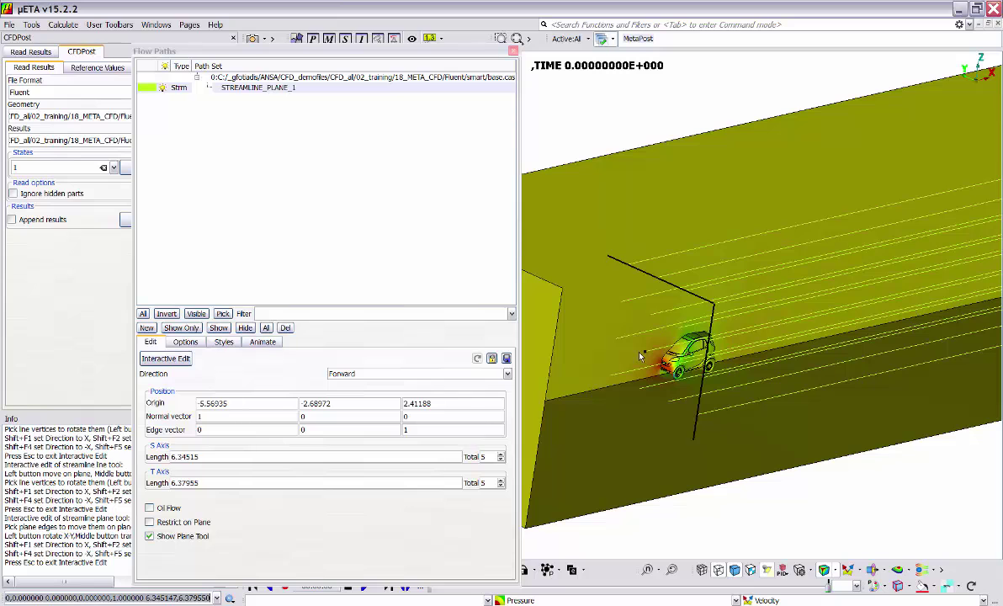
{"action": "left_click_drag", "start_coordinate": [639, 357], "coordinate": [797, 274]}
{"action": "scroll", "coordinate": [759, 327], "scroll_direction": "up", "scroll_amount": 3}
{"action": "left_click_drag", "start_coordinate": [757, 324], "coordinate": [683, 342], "text": "ctrl"}
{"action": "scroll", "coordinate": [684, 342], "scroll_direction": "down", "scroll_amount": 1}
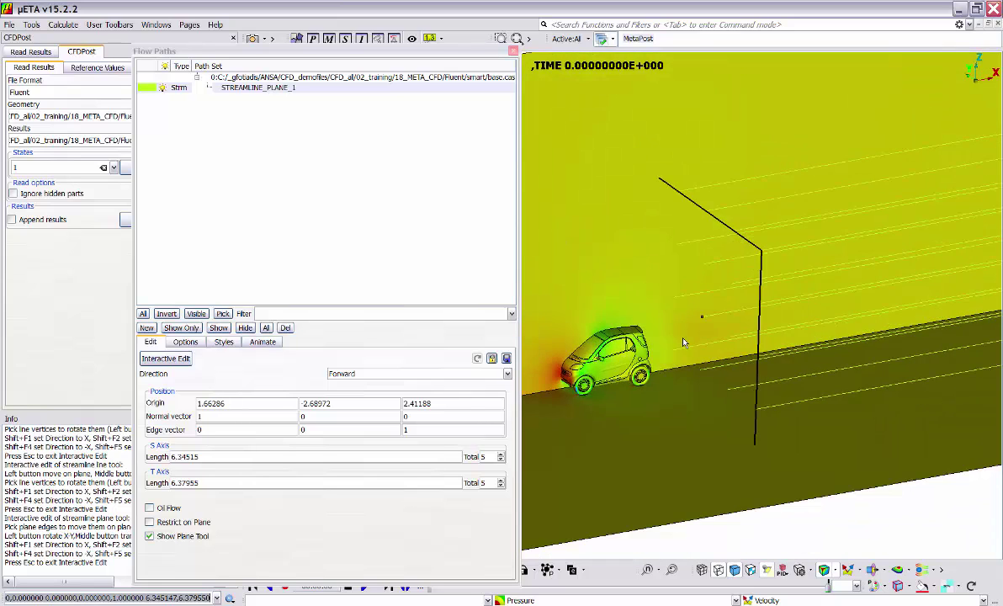
{"action": "scroll", "coordinate": [683, 342], "scroll_direction": "down", "scroll_amount": 2}
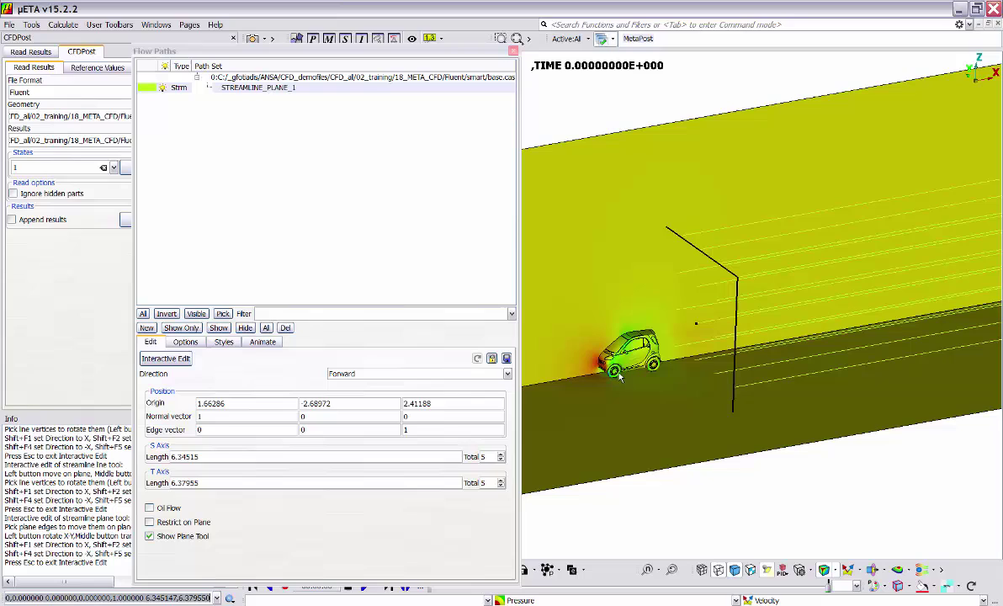
- Set the plane's total number of streamlines along the S axis to 50
{"action": "double_click", "coordinate": [488, 456]}
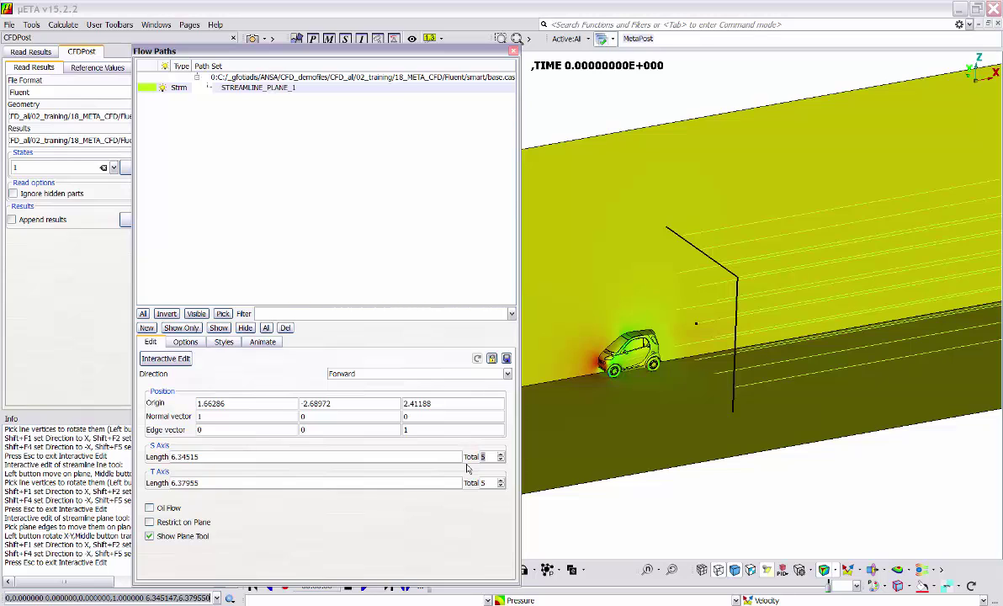
{"action": "type", "text": "50"}
{"action": "key", "text": "Return"}
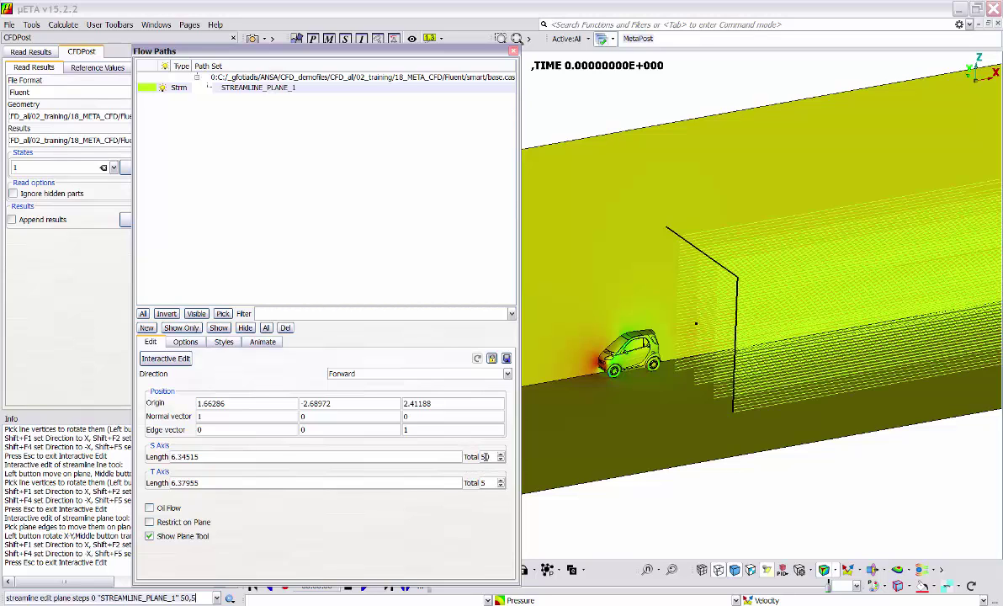
- Set the plane's total number of streamlines to 20 along both the S axis and the T axis
{"action": "left_click_drag", "start_coordinate": [492, 456], "coordinate": [442, 456]}
{"action": "type", "text": "20"}
{"action": "key", "text": "Return"}
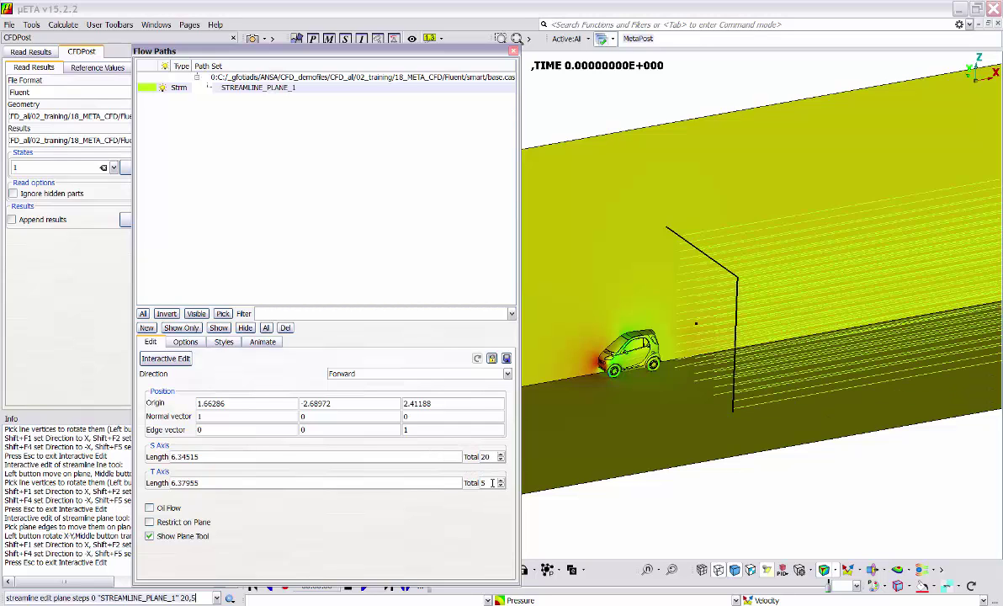
{"action": "double_click", "coordinate": [492, 483]}
{"action": "type", "text": "20"}
{"action": "key", "text": "Return"}
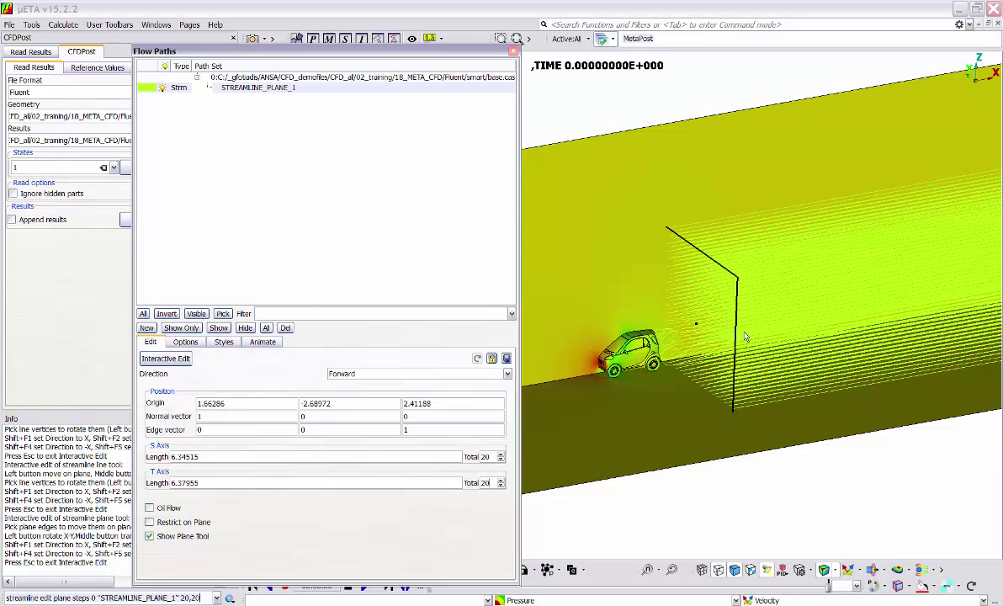
- Set the direction of the plane streamlines to Backward
{"action": "scroll", "coordinate": [725, 340], "scroll_direction": "up", "scroll_amount": 3}
{"action": "middle_click_drag", "start_coordinate": [668, 351], "coordinate": [720, 347], "text": "ctrl"}
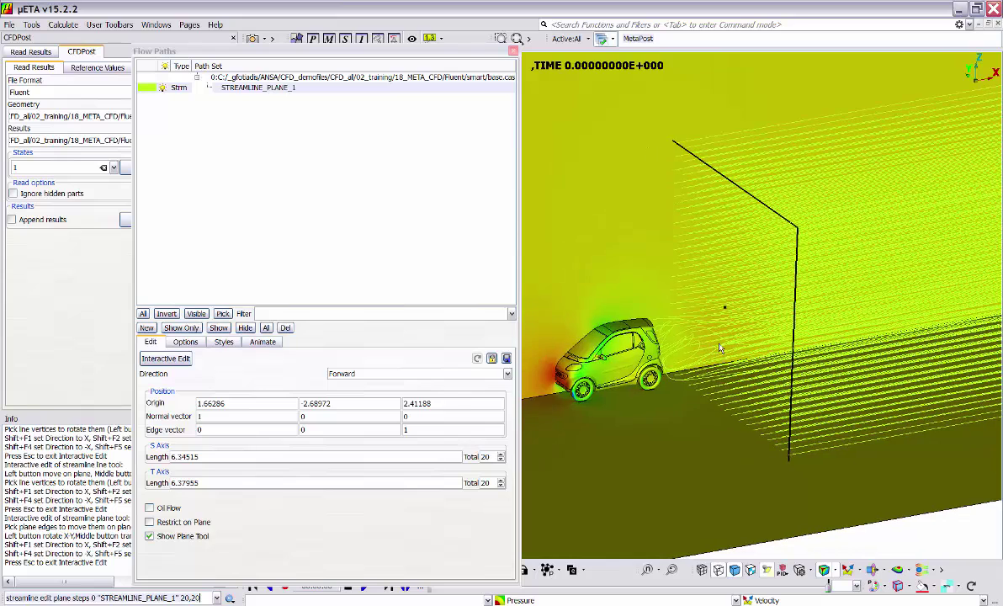
{"action": "left_click_drag", "start_coordinate": [720, 347], "coordinate": [741, 339], "text": "ctrl"}
{"action": "left_click", "coordinate": [427, 373]}
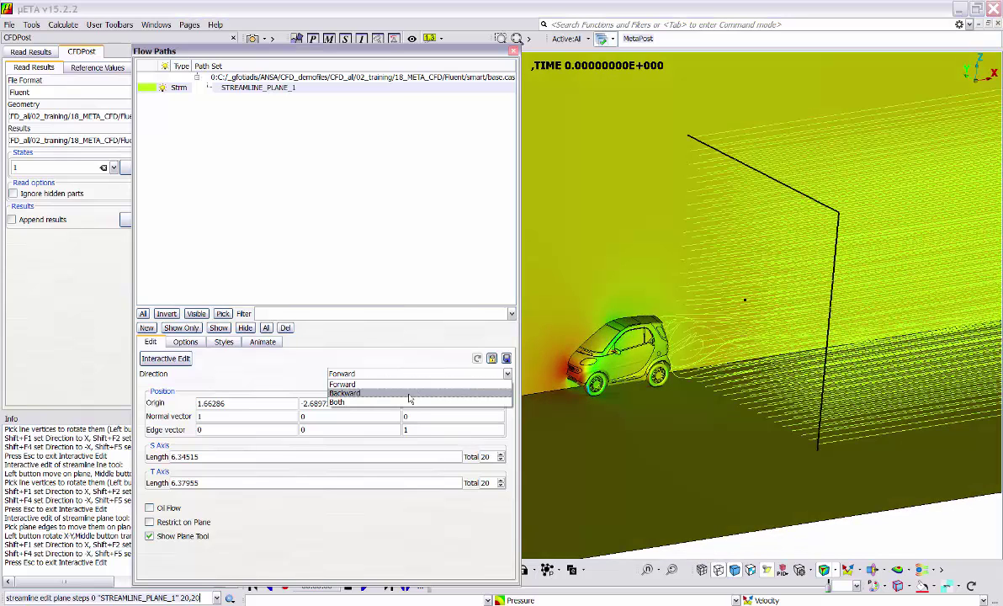
{"action": "left_click", "coordinate": [409, 394]}
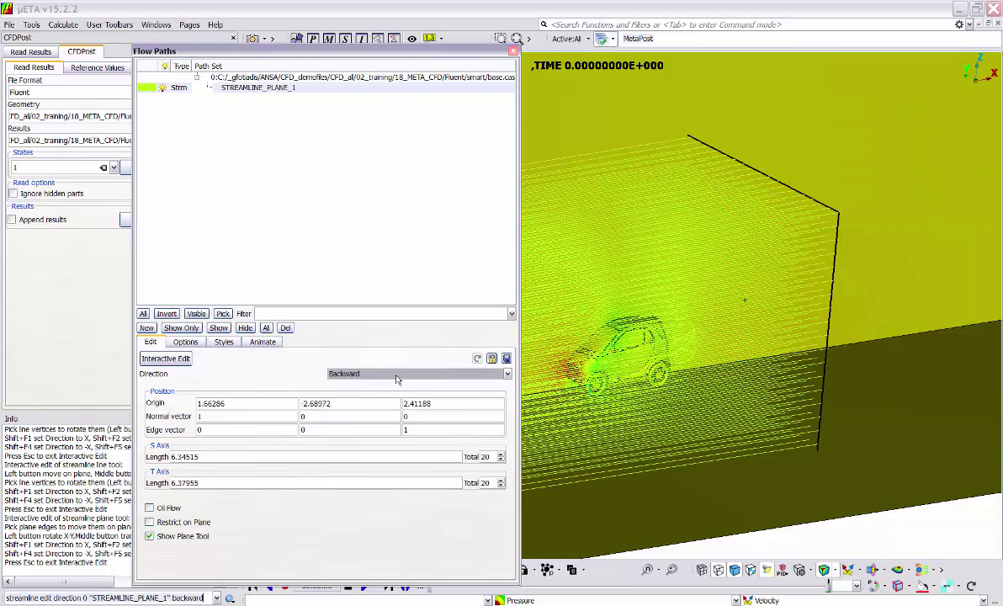
- Set the direction of the plane streamlines to Both so they are traced upstream and downstream
{"action": "left_click", "coordinate": [378, 373]}
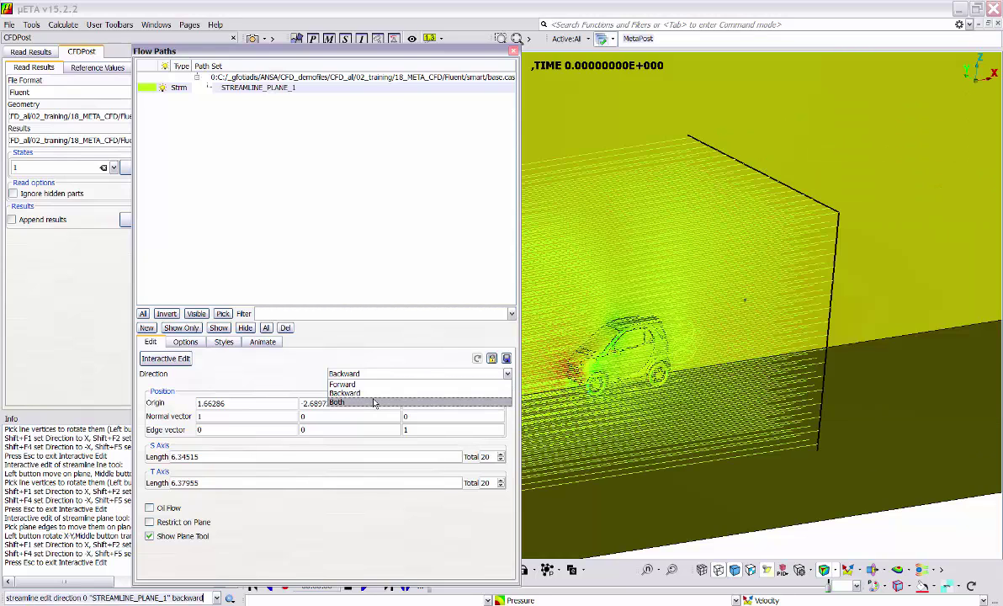
{"action": "left_click", "coordinate": [375, 404]}
{"action": "scroll", "coordinate": [696, 331], "scroll_direction": "down", "scroll_amount": 3}
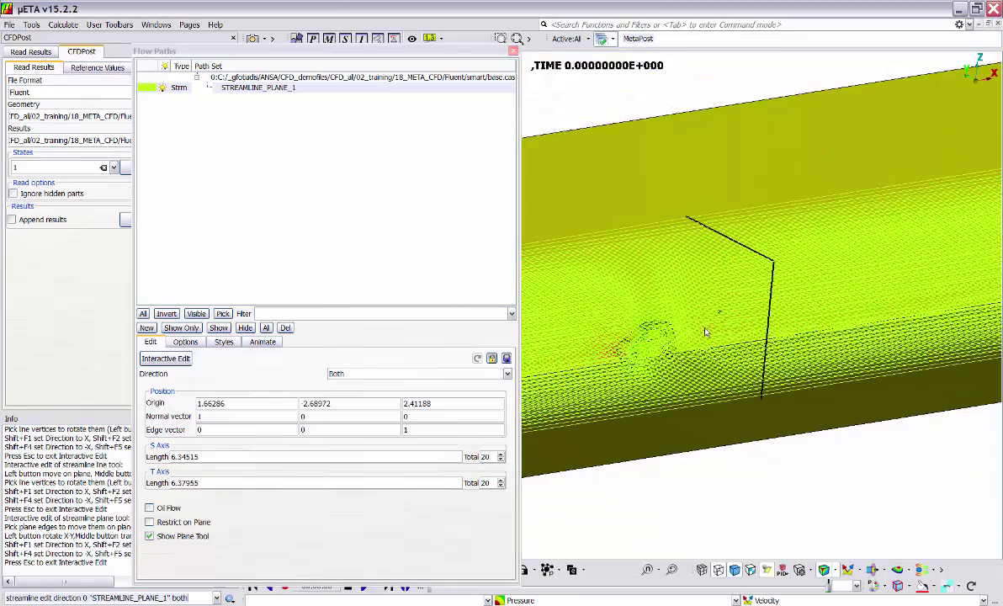
{"action": "middle_click_drag", "start_coordinate": [589, 361], "coordinate": [682, 338], "text": "ctrl"}
{"action": "left_click_drag", "start_coordinate": [682, 337], "coordinate": [711, 335], "text": "ctrl"}
{"action": "scroll", "coordinate": [711, 335], "scroll_direction": "up", "scroll_amount": 5}
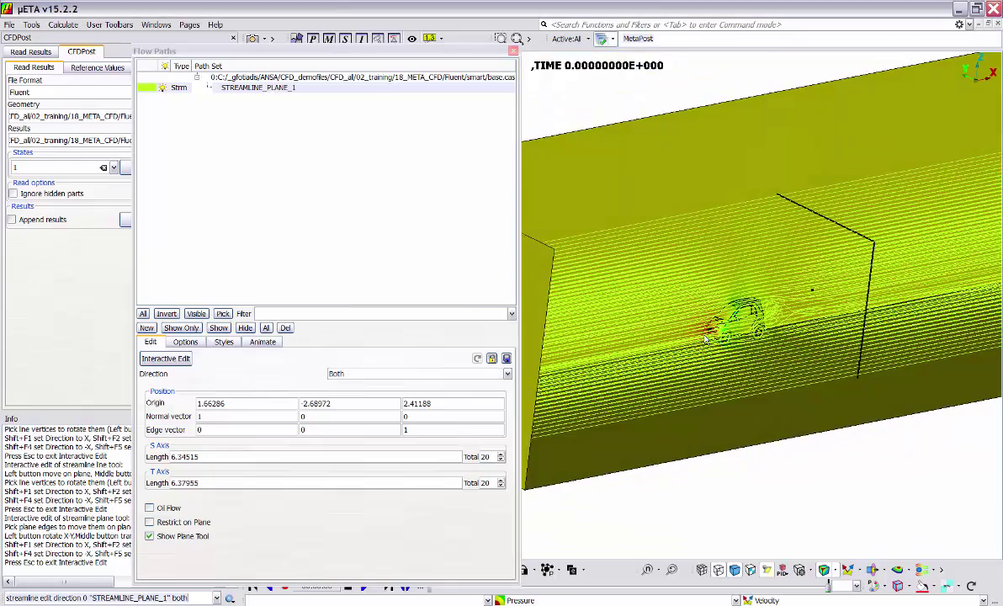
- Enable the Scalar fringe style for the plane streamlines
{"action": "left_click", "coordinate": [220, 343]}
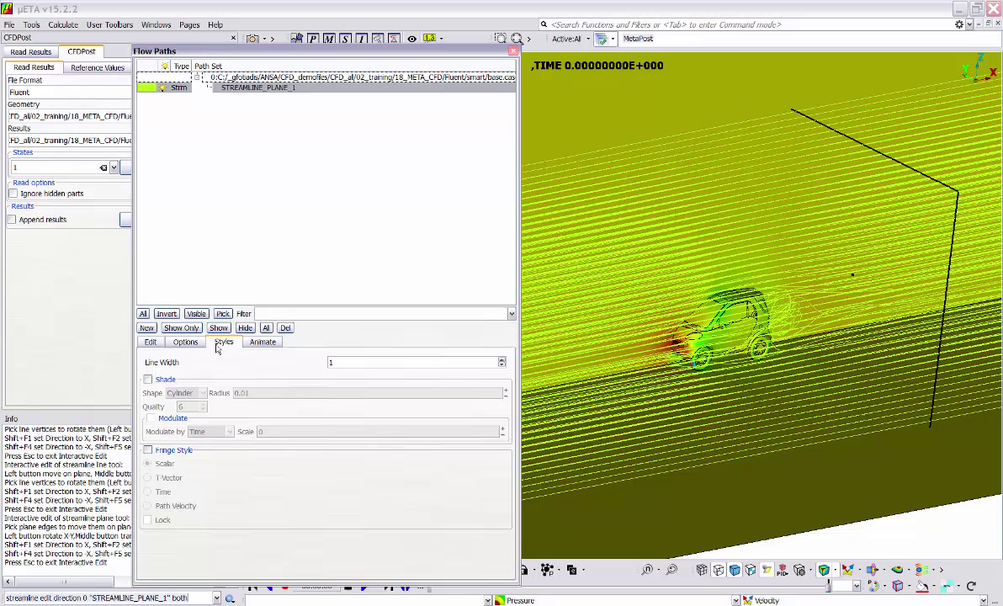
{"action": "left_click", "coordinate": [148, 450]}
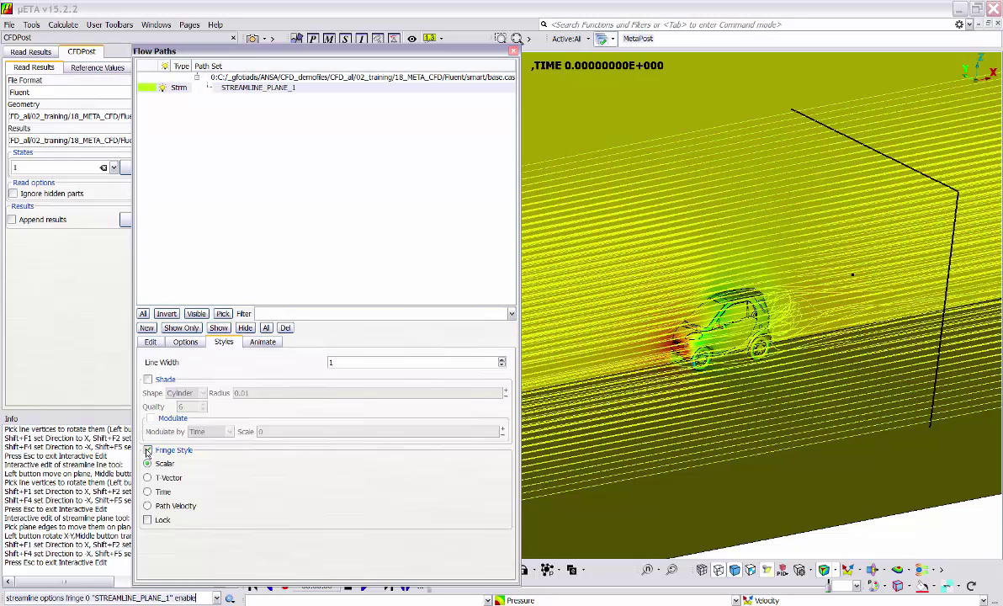
{"action": "scroll", "coordinate": [721, 349], "scroll_direction": "down", "scroll_amount": 2}
{"action": "middle_click_drag", "start_coordinate": [721, 350], "coordinate": [734, 360], "text": "ctrl"}
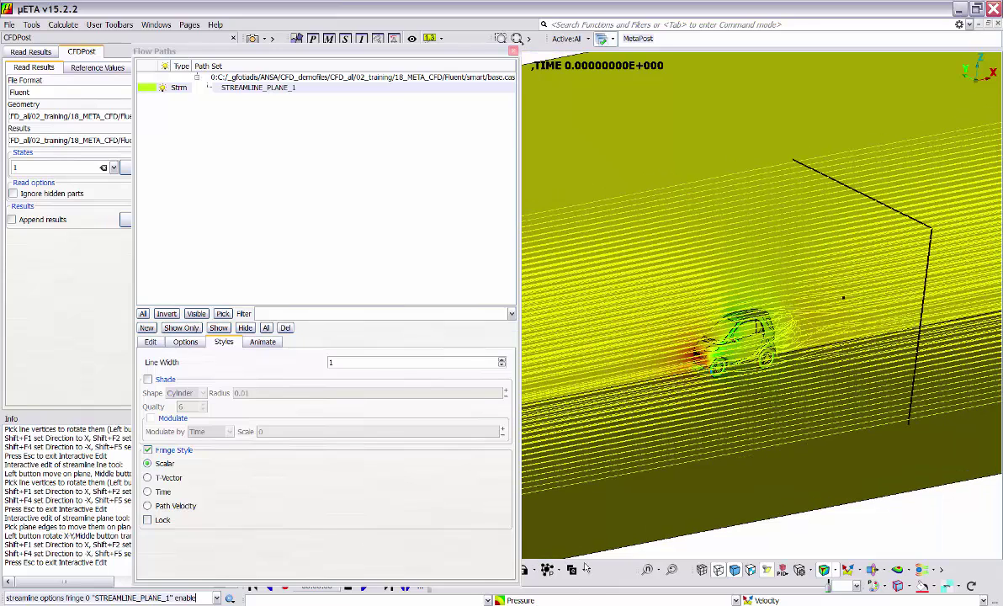
- Change the displayed scalar result to Velocity,Magnitude and view the coloured streamlines close to the car
{"action": "left_click", "coordinate": [532, 601]}
{"action": "left_click", "coordinate": [563, 578]}
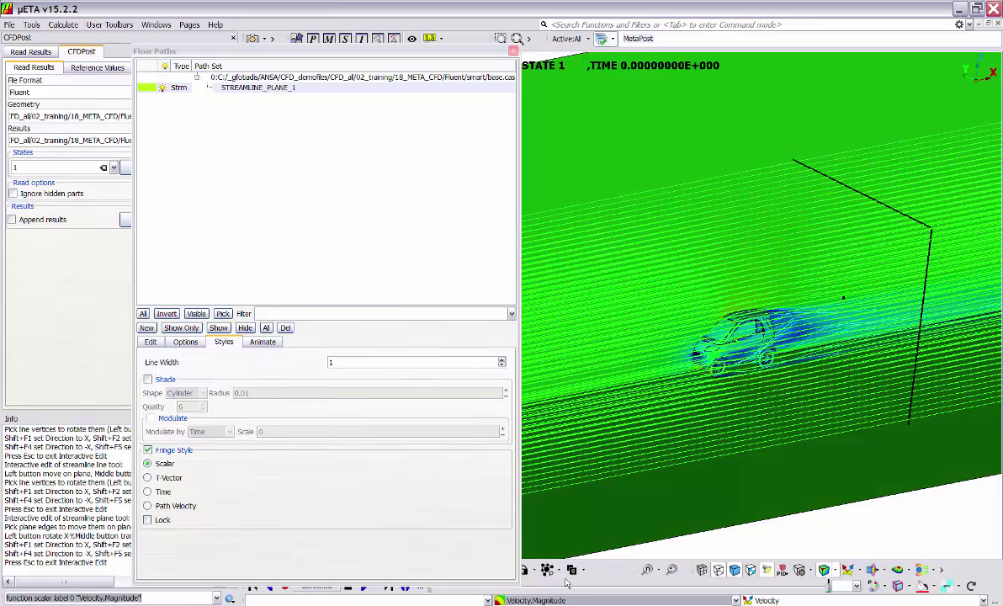
{"action": "scroll", "coordinate": [749, 336], "scroll_direction": "up", "scroll_amount": 3}
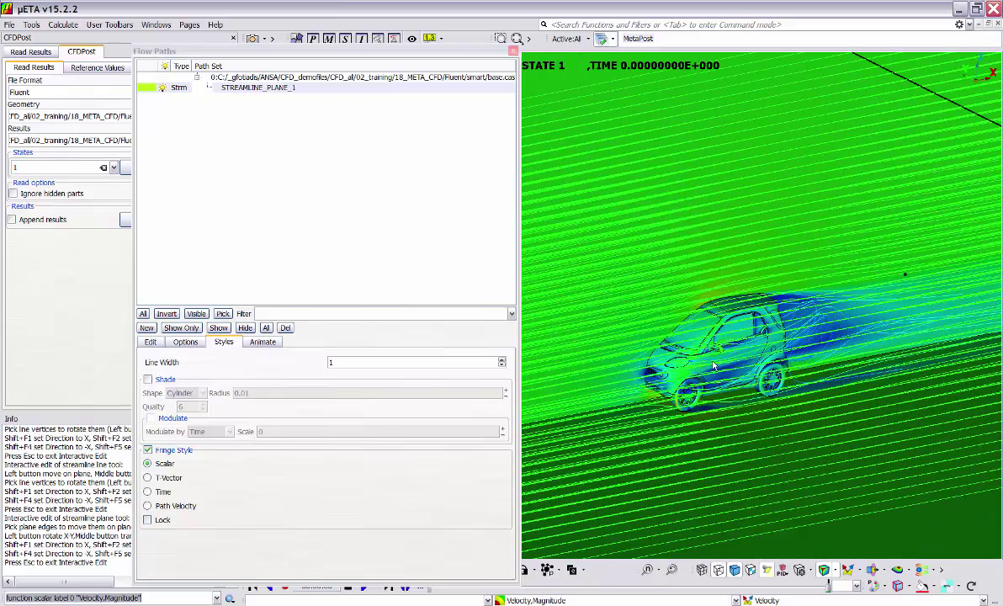
{"action": "left_click_drag", "start_coordinate": [713, 366], "coordinate": [728, 371], "text": "ctrl"}
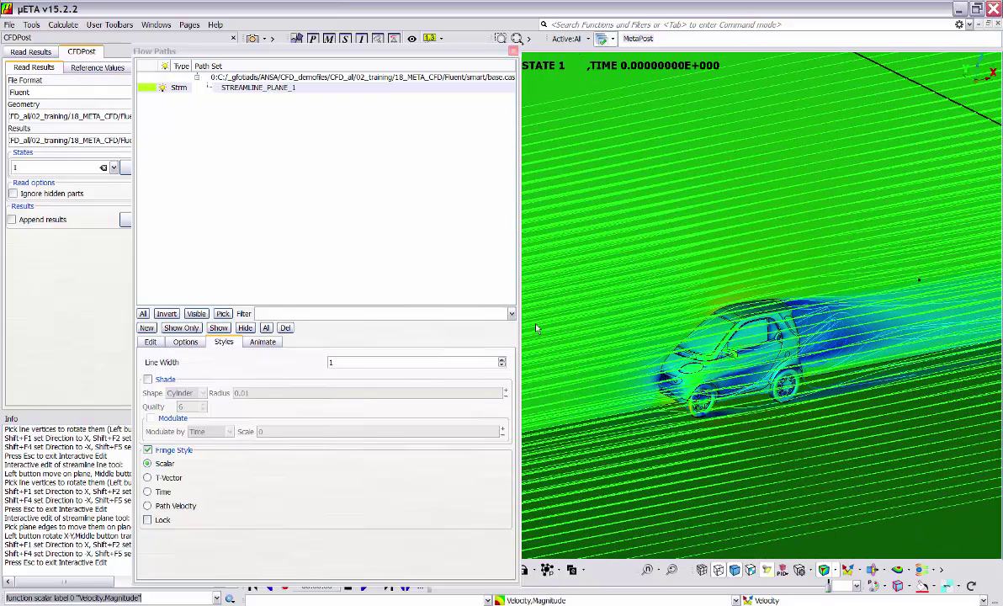
- Restrict the streamlines to the seeding plane behind the car and inspect the in-plane flow pattern
{"action": "left_click", "coordinate": [148, 342]}
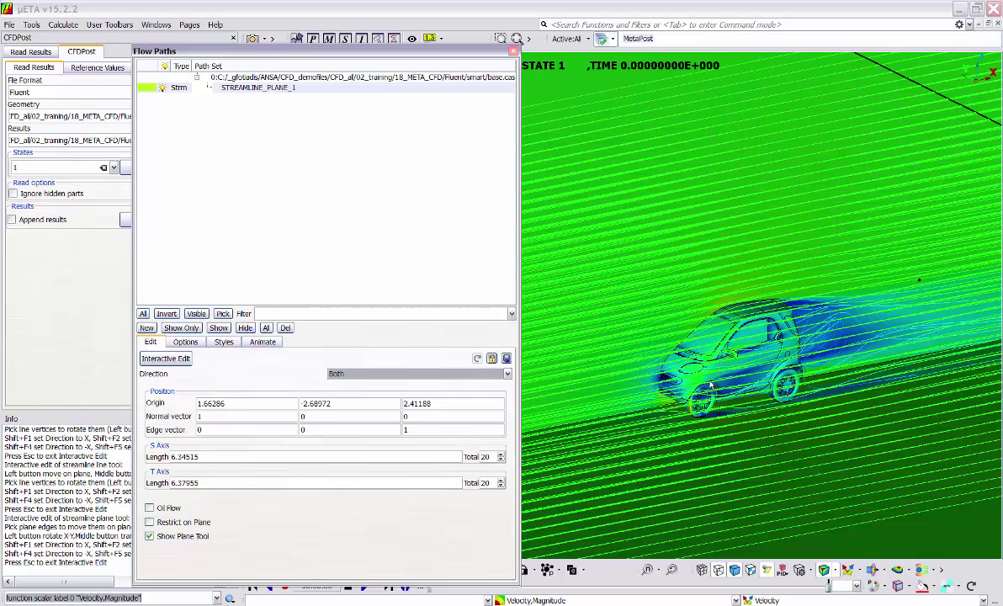
{"action": "scroll", "coordinate": [692, 363], "scroll_direction": "down", "scroll_amount": 1}
{"action": "middle_click_drag", "start_coordinate": [725, 350], "coordinate": [694, 366], "text": "ctrl"}
{"action": "left_click", "coordinate": [184, 528]}
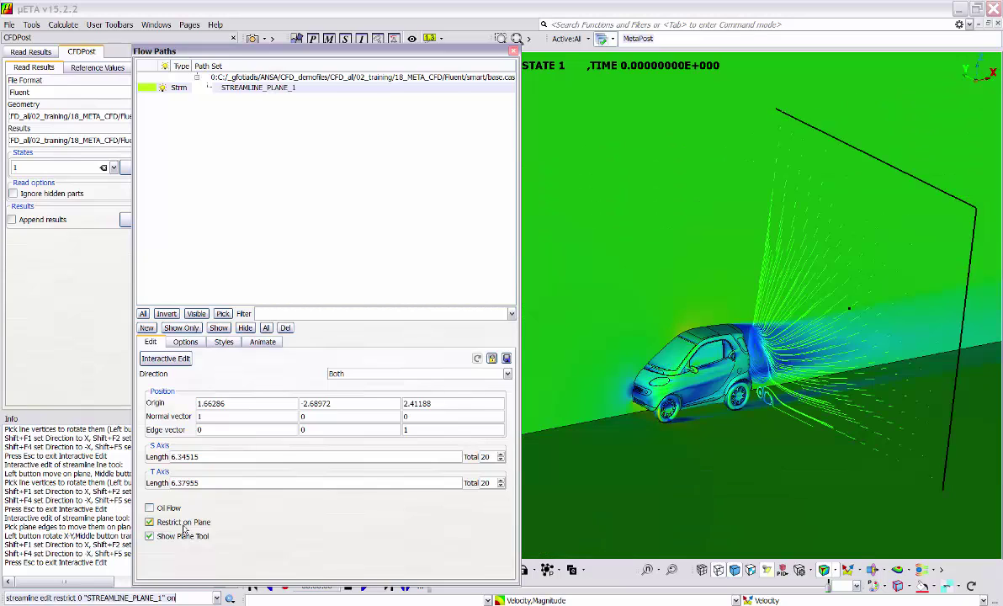
{"action": "left_click_drag", "start_coordinate": [769, 389], "coordinate": [795, 414], "text": "ctrl"}
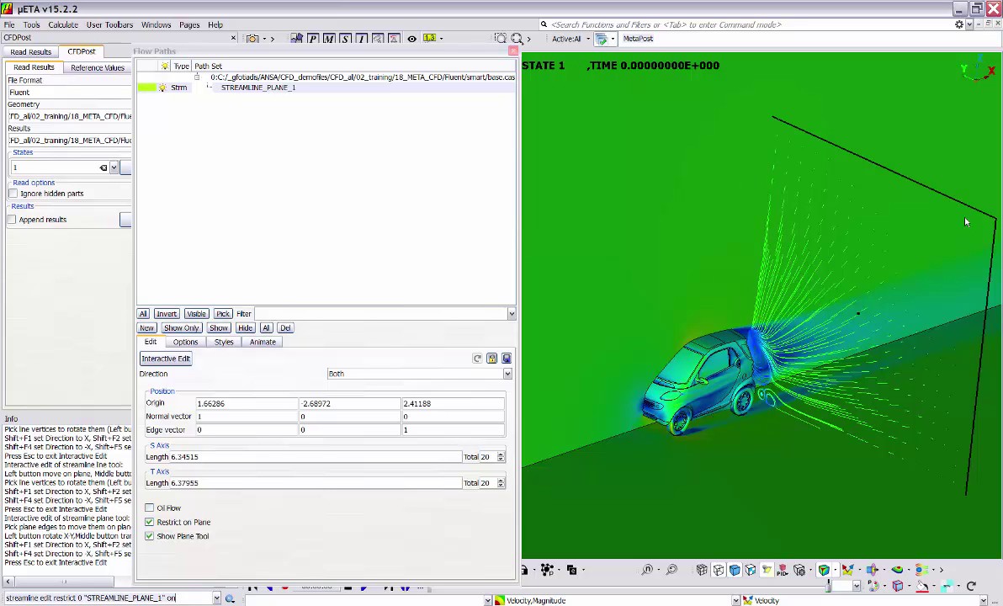
{"action": "left_click_drag", "start_coordinate": [779, 160], "coordinate": [633, 341], "text": "ctrl"}
- Interactively move the streamline plane further downstream to an origin X of about 2.44 and resize it to about 6.80 by 6.48
{"action": "left_click", "coordinate": [156, 359]}
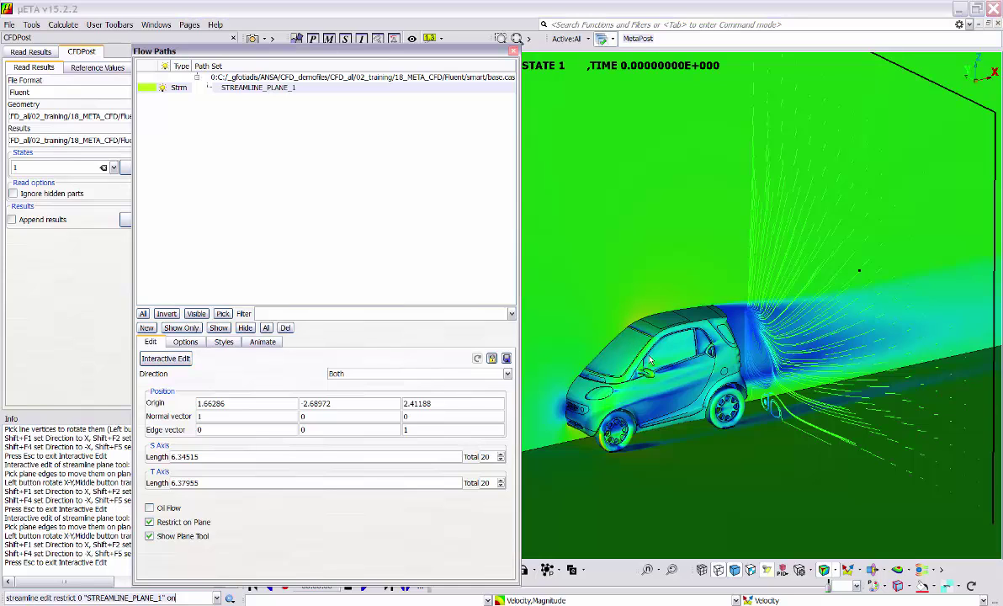
{"action": "left_click", "coordinate": [805, 363]}
{"action": "left_click_drag", "start_coordinate": [813, 357], "coordinate": [855, 365]}
{"action": "scroll", "coordinate": [799, 360], "scroll_direction": "down", "scroll_amount": 3}
{"action": "scroll", "coordinate": [829, 361], "scroll_direction": "up", "scroll_amount": 3}
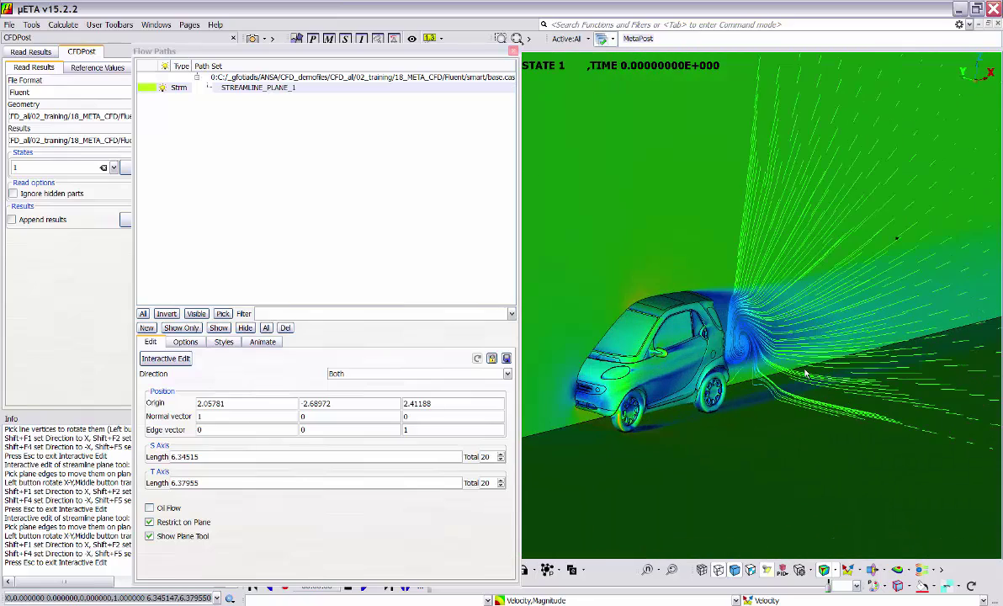
{"action": "middle_click_drag", "start_coordinate": [760, 386], "coordinate": [772, 360], "text": "ctrl"}
{"action": "left_click_drag", "start_coordinate": [761, 329], "coordinate": [740, 350], "text": "ctrl"}
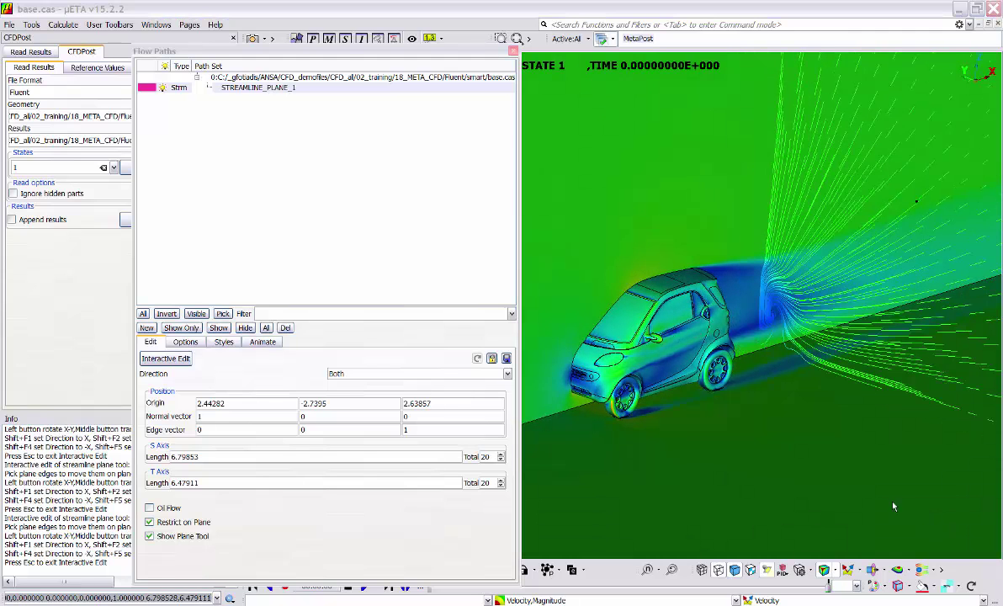
- Delete the plane streamline set and create a new streamline set from the car's body_plastic surface
{"action": "left_click", "coordinate": [281, 142]}
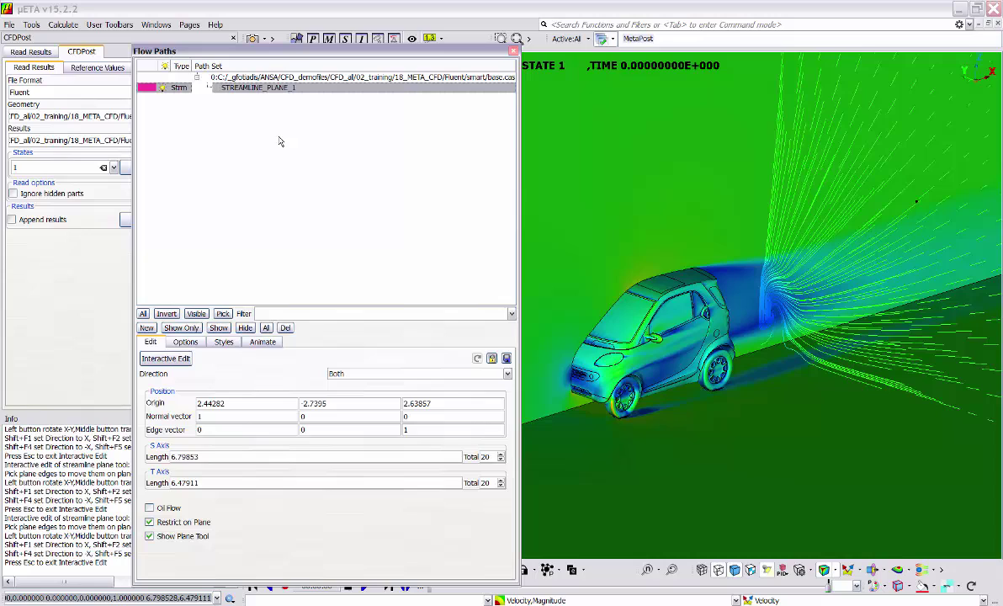
{"action": "left_click", "coordinate": [285, 327]}
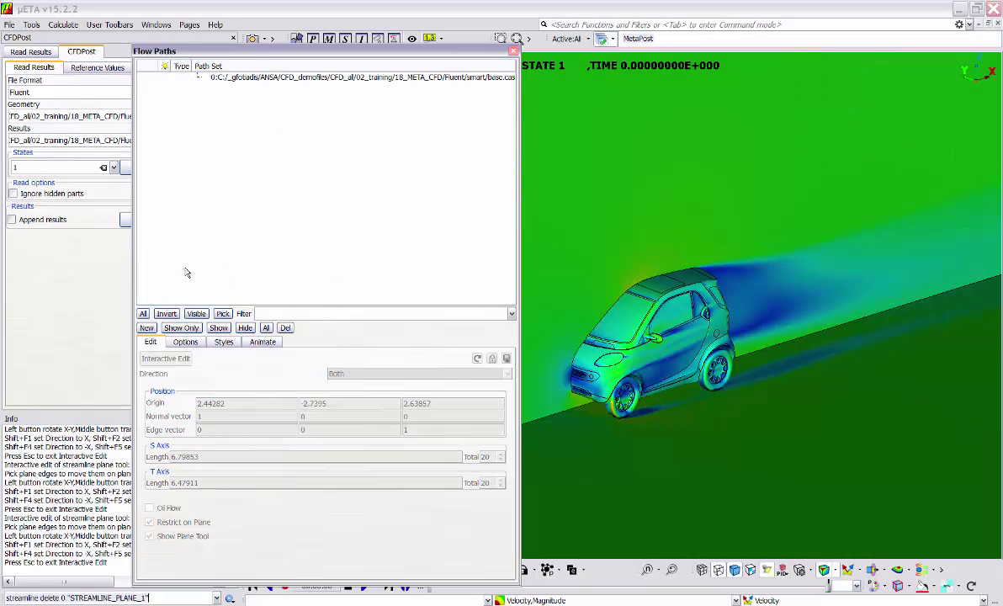
{"action": "left_click", "coordinate": [147, 329]}
{"action": "mouse_move", "coordinate": [197, 340]}
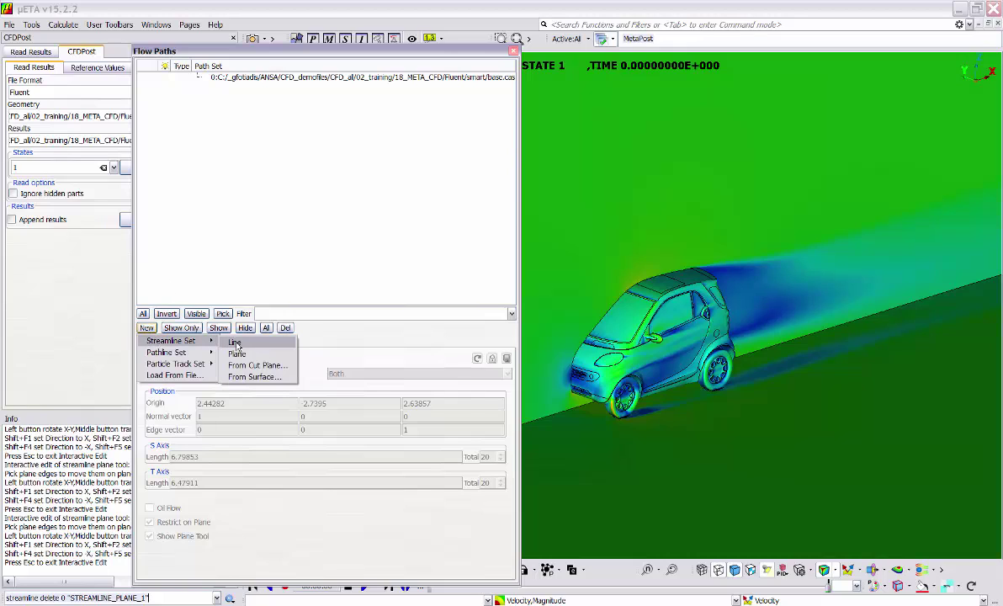
{"action": "left_click", "coordinate": [251, 377]}
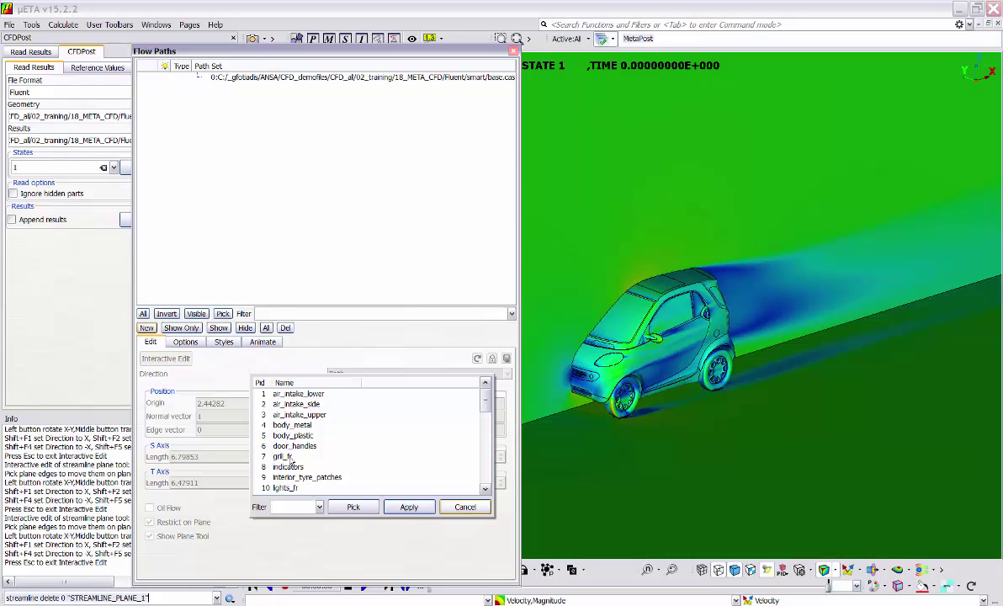
{"action": "left_click", "coordinate": [357, 507]}
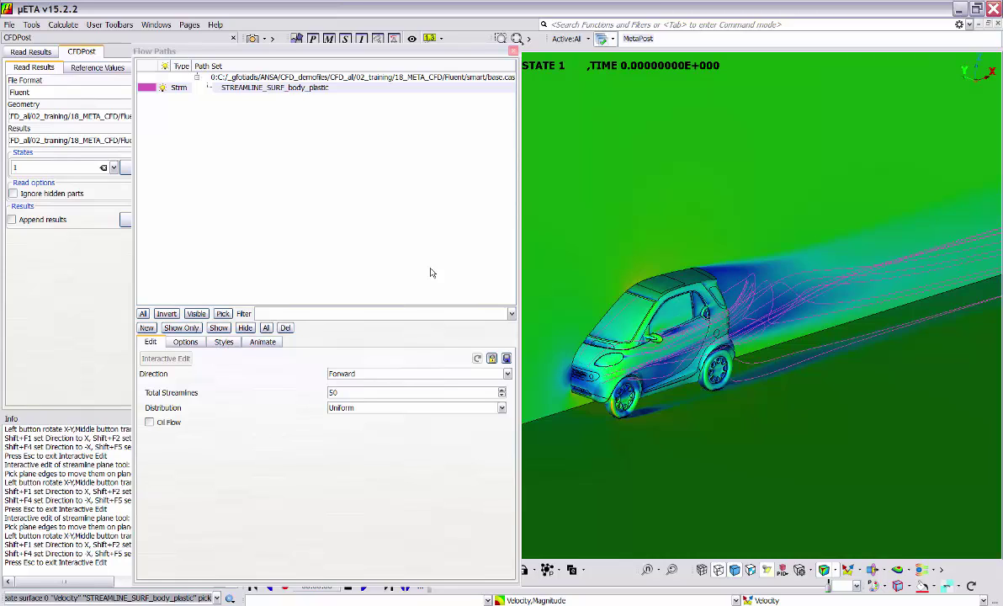
- Change the colour of the body_plastic surface streamlines to the default Black
{"action": "left_click", "coordinate": [148, 91]}
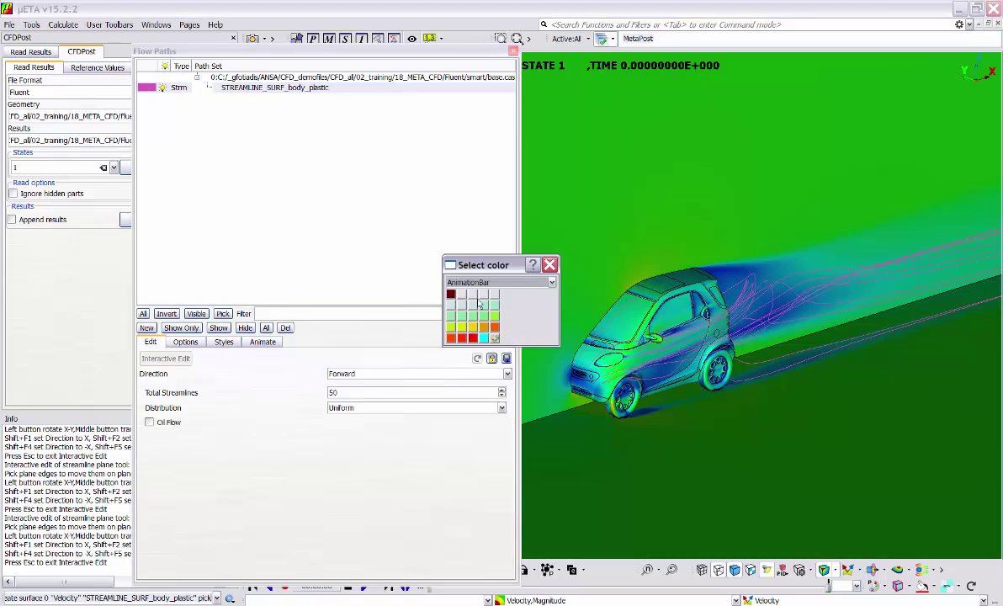
{"action": "left_click", "coordinate": [457, 332]}
{"action": "left_click", "coordinate": [470, 326]}
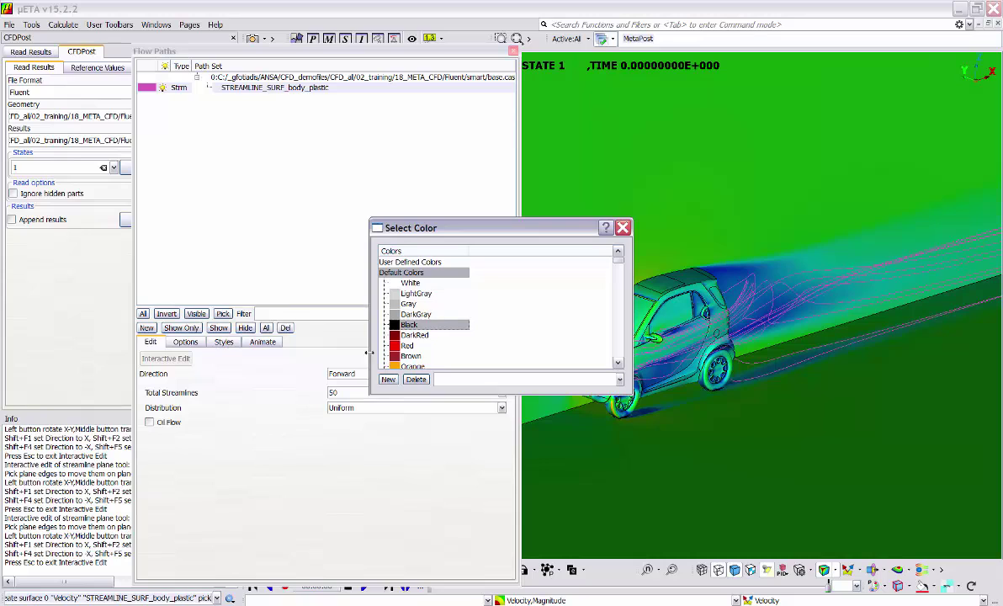
{"action": "double_click", "coordinate": [412, 326]}
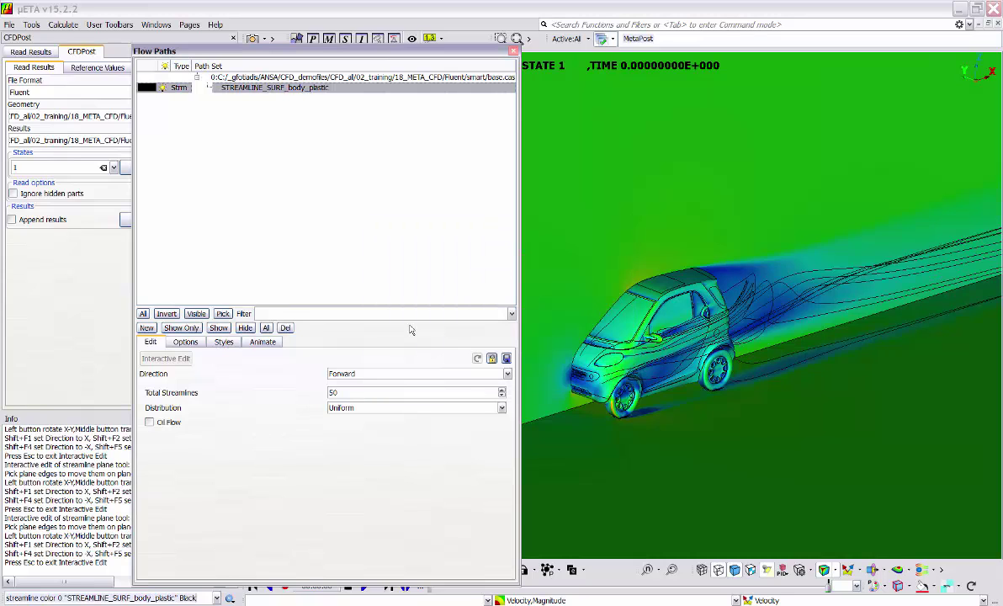
- Turn on Oil Flow and Streamline on multiple PIDs for the body_plastic streamlines
{"action": "left_click", "coordinate": [150, 423]}
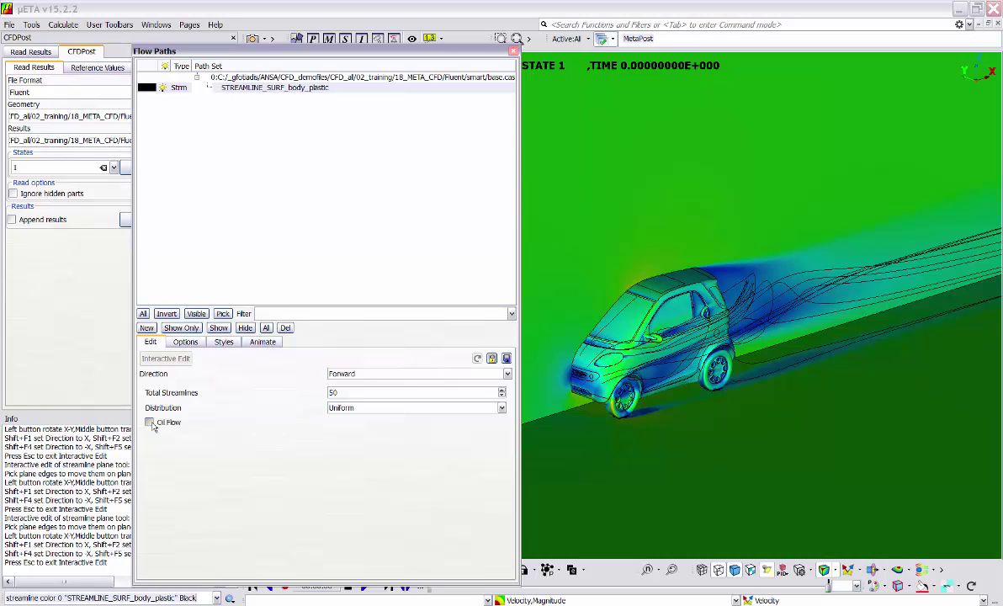
{"action": "left_click", "coordinate": [151, 425]}
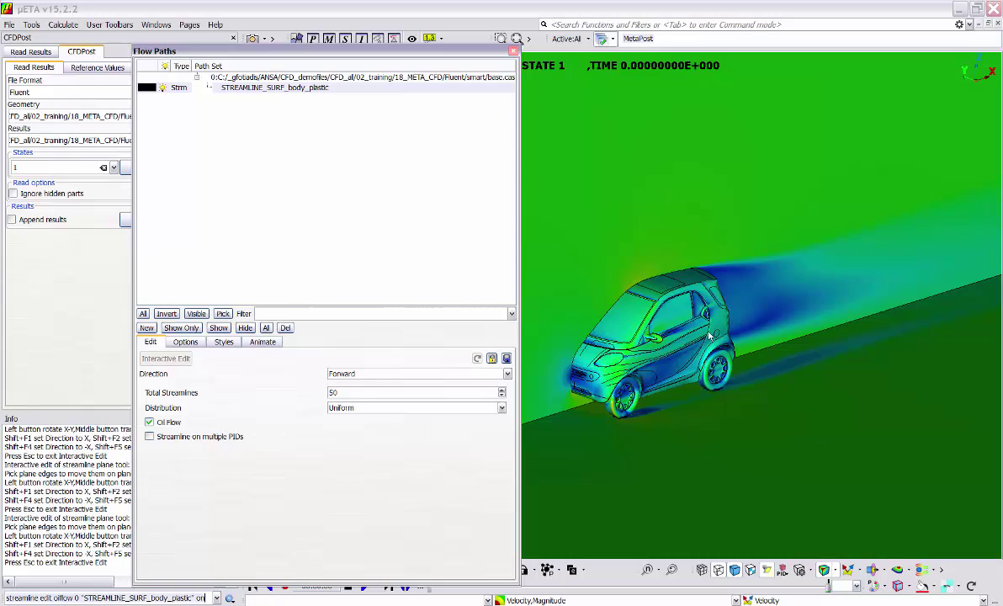
{"action": "left_click", "coordinate": [173, 438]}
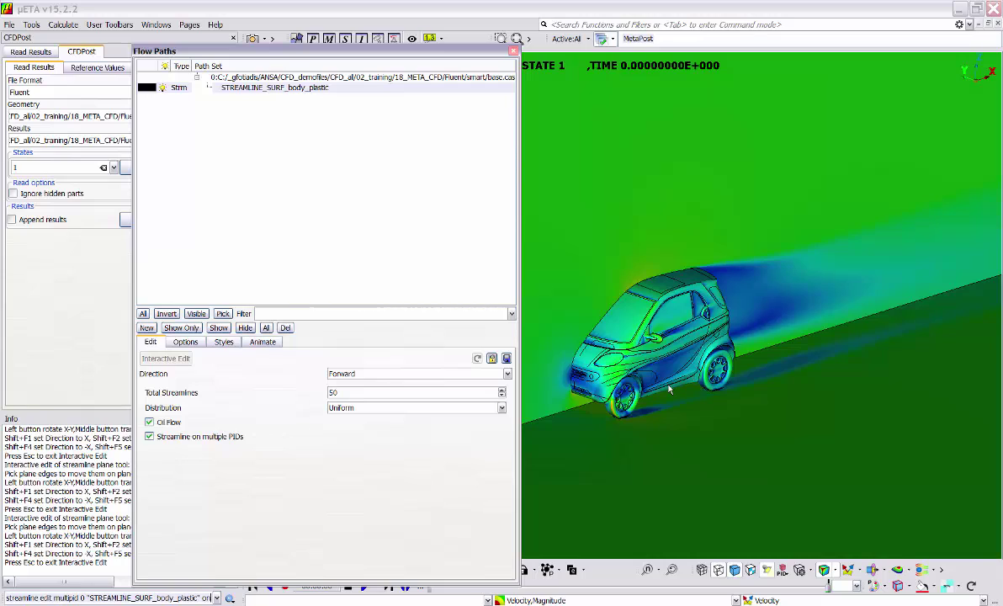
- Set the oil flow streamlines' direction to Both and their total number to 100, and view the car body up close
{"action": "left_click", "coordinate": [357, 378]}
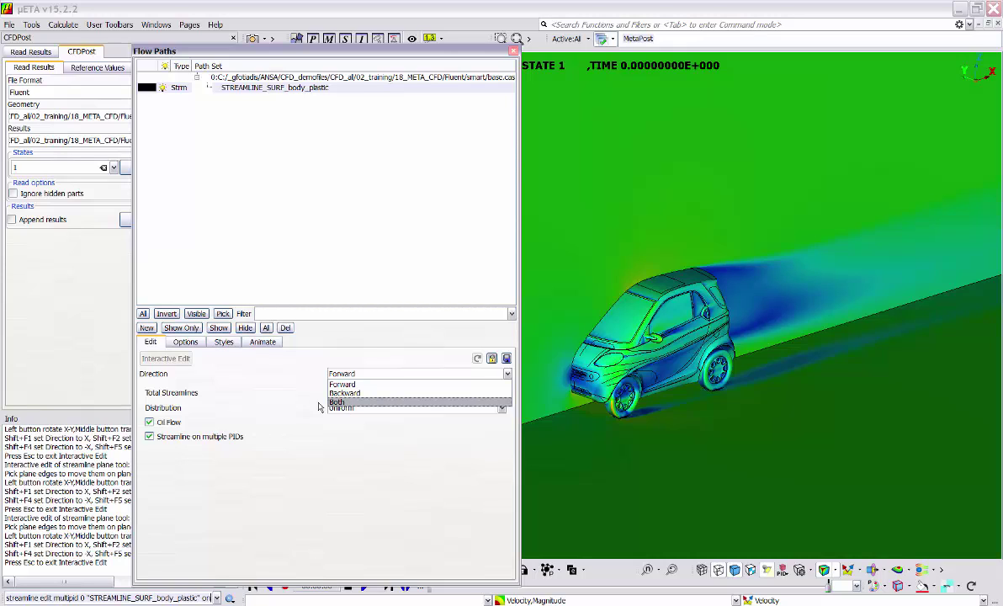
{"action": "left_click", "coordinate": [345, 402]}
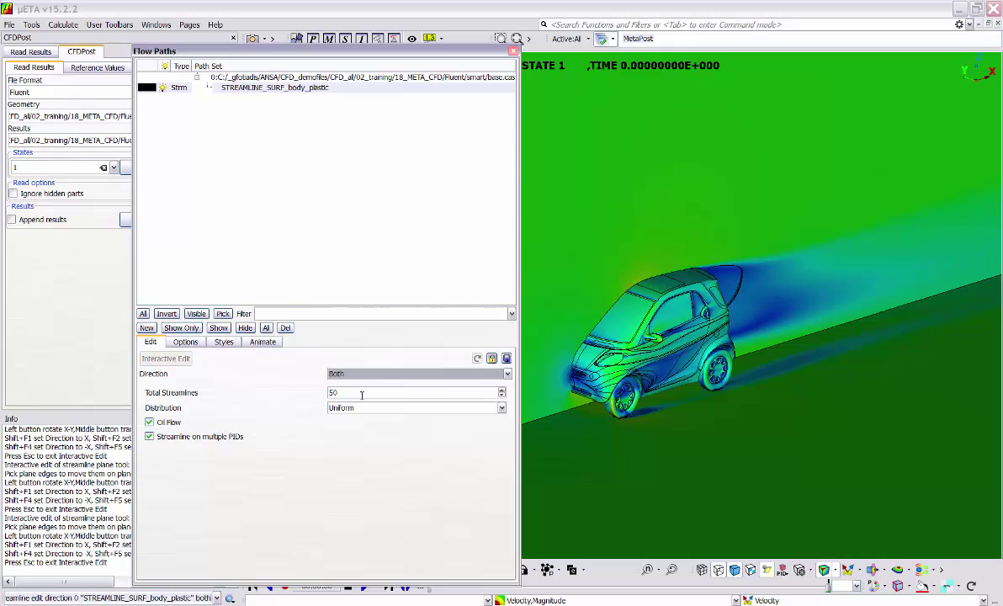
{"action": "left_click_drag", "start_coordinate": [360, 394], "coordinate": [298, 398]}
{"action": "type", "text": "1"}
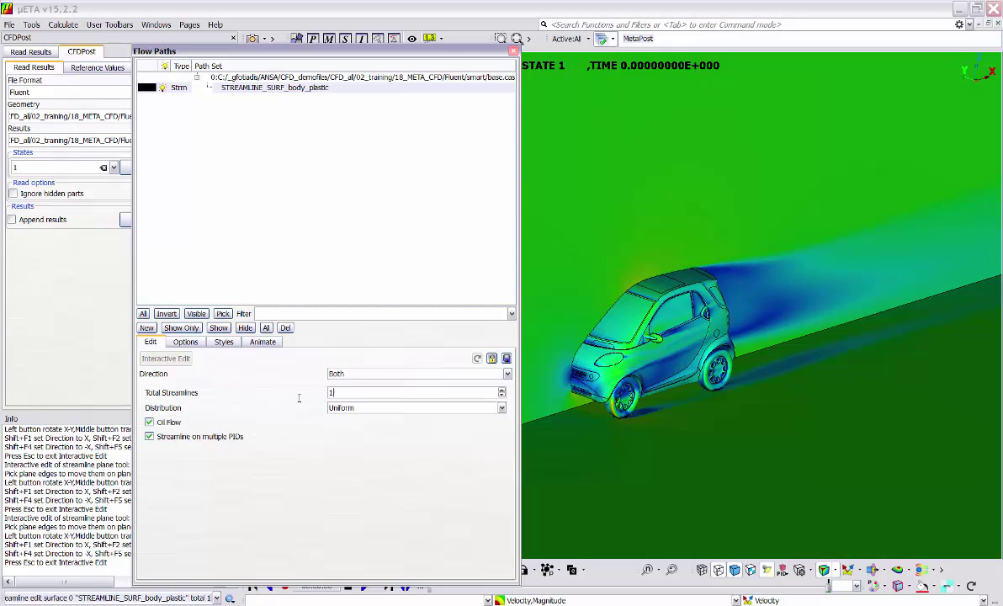
{"action": "type", "text": "00"}
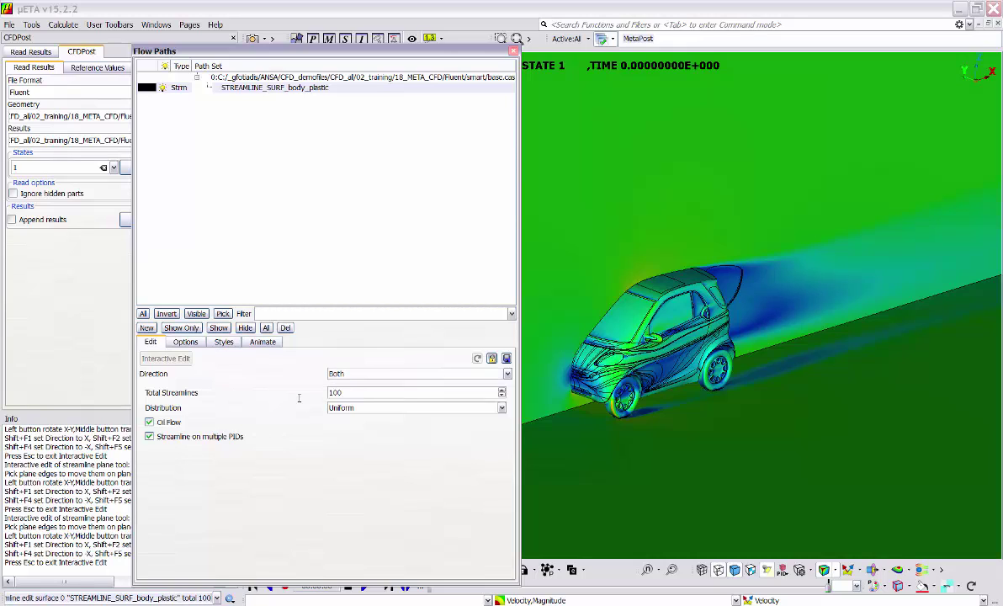
{"action": "left_click", "coordinate": [668, 213]}
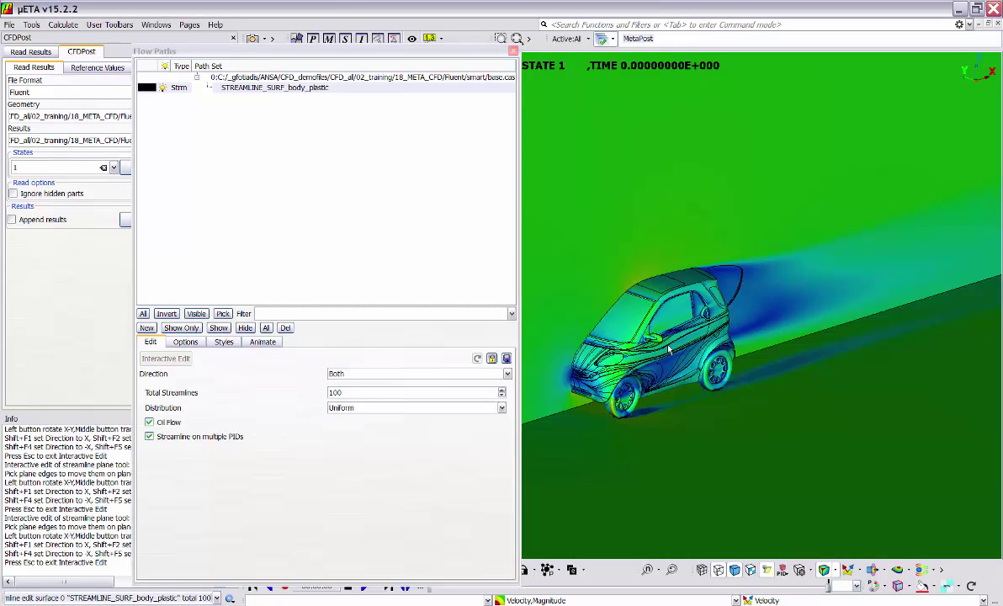
{"action": "scroll", "coordinate": [668, 348], "scroll_direction": "up", "scroll_amount": 3}
{"action": "middle_click_drag", "start_coordinate": [669, 349], "coordinate": [788, 306], "text": "ctrl"}
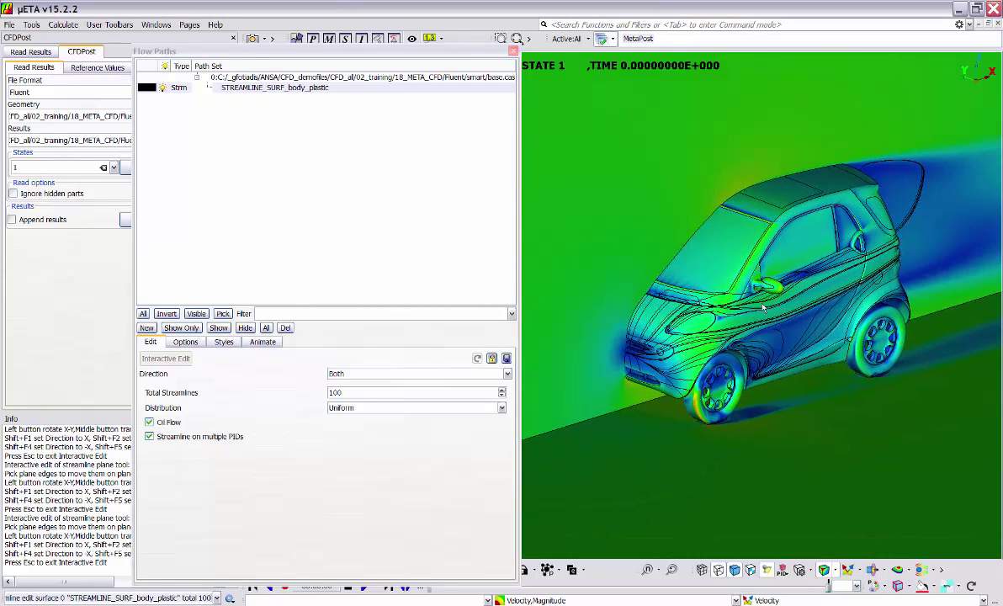
- View the oil flow lines from the car's side, delete the body_plastic streamline set, and close the flow paths window
{"action": "left_click_drag", "start_coordinate": [763, 307], "coordinate": [547, 324], "text": "ctrl"}
{"action": "middle_click_drag", "start_coordinate": [762, 294], "coordinate": [673, 316], "text": "ctrl"}
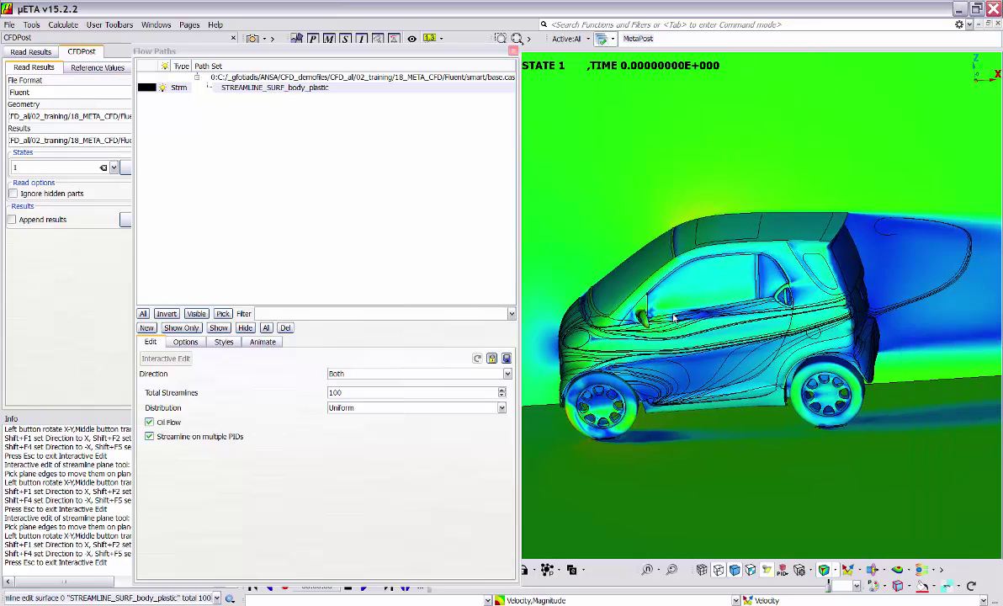
{"action": "scroll", "coordinate": [673, 317], "scroll_direction": "up", "scroll_amount": 2}
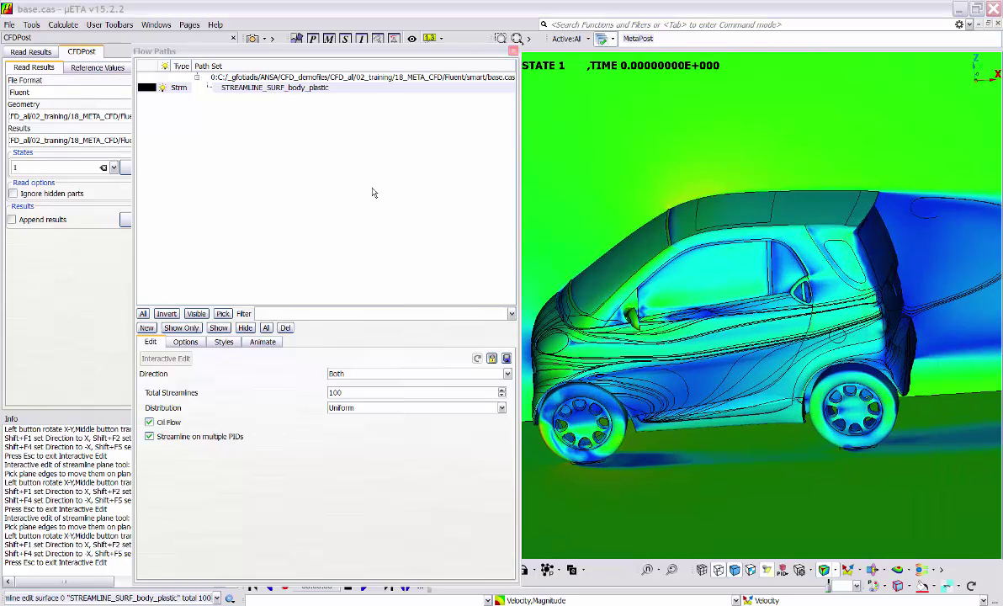
{"action": "left_click", "coordinate": [257, 87]}
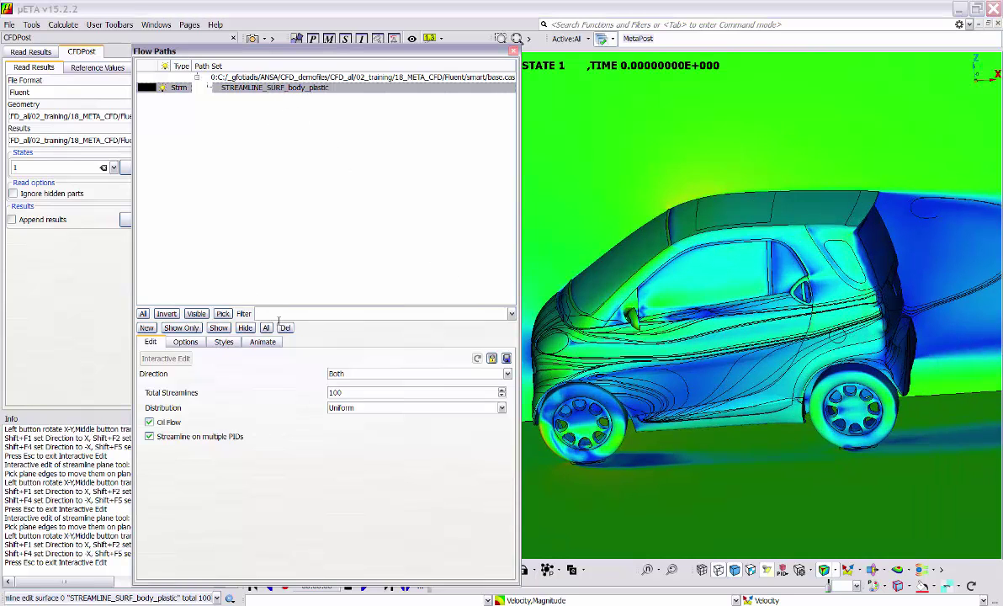
{"action": "left_click", "coordinate": [285, 327]}
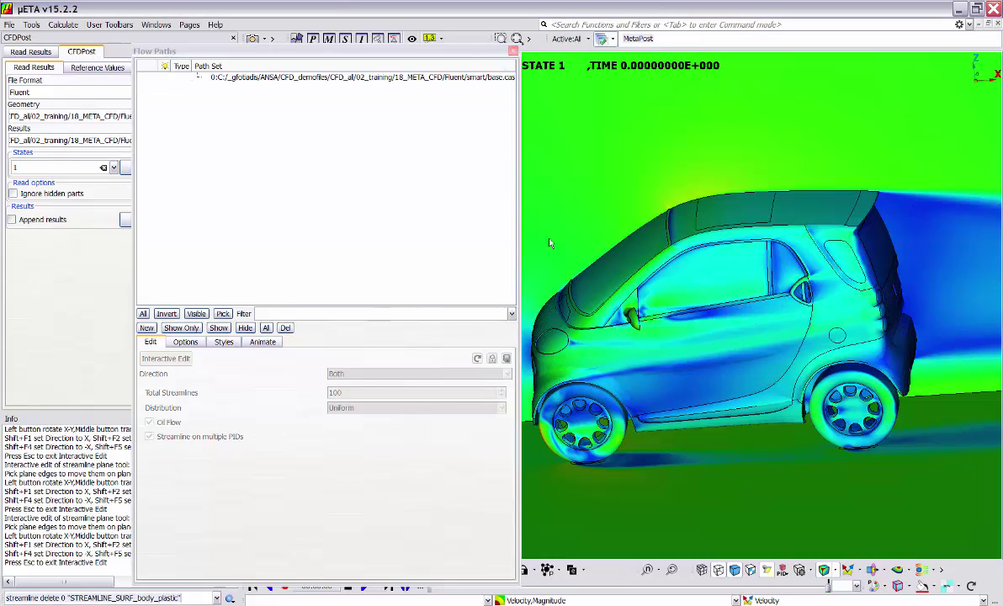
{"action": "key", "text": "Escape"}
- Show all parts of the model in the top view and read the density, freestream velocity and projected area reference values from the model
{"action": "left_click", "coordinate": [488, 570]}
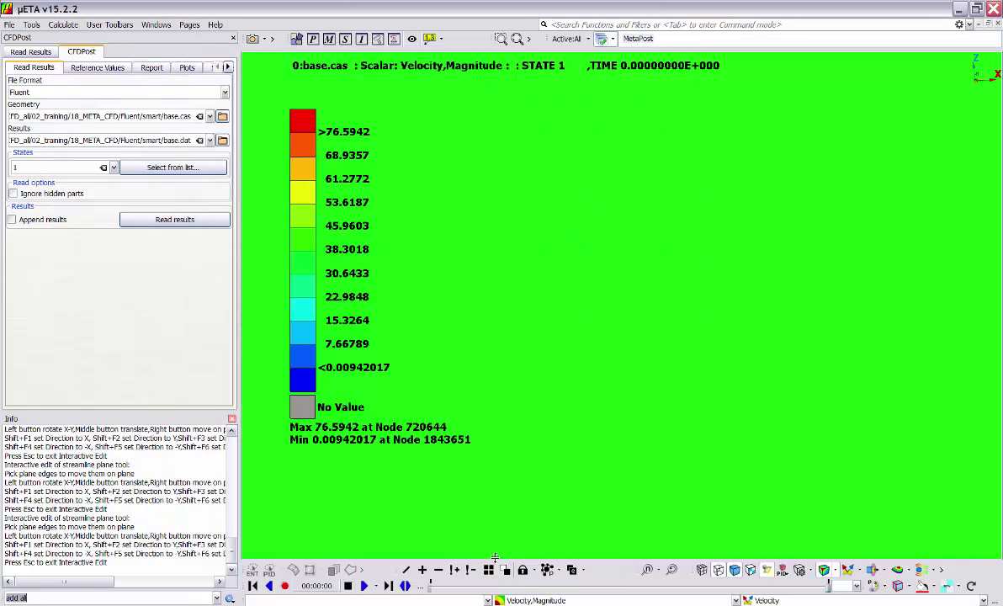
{"action": "key", "text": "F1"}
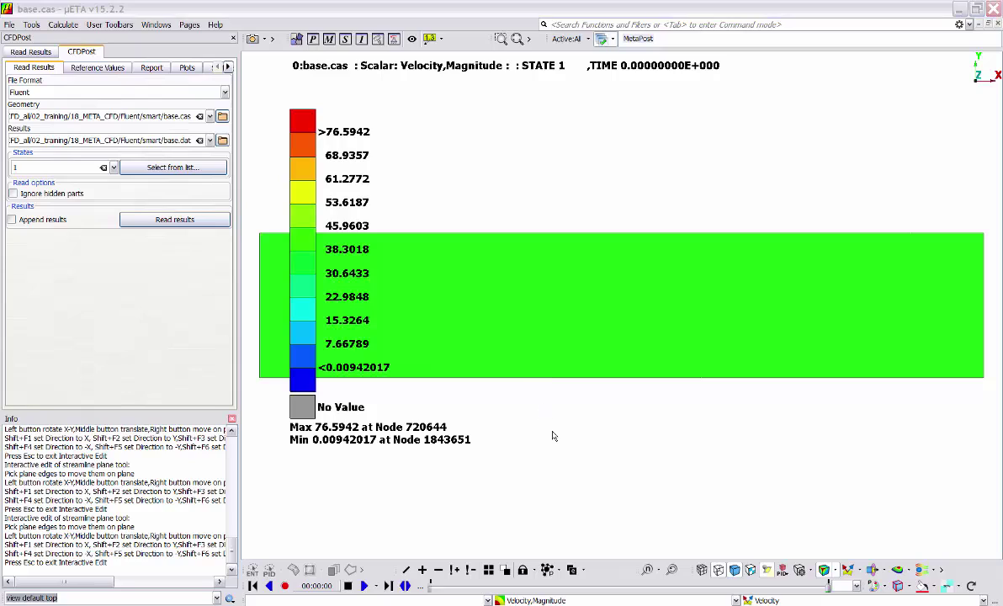
{"action": "left_click", "coordinate": [82, 71]}
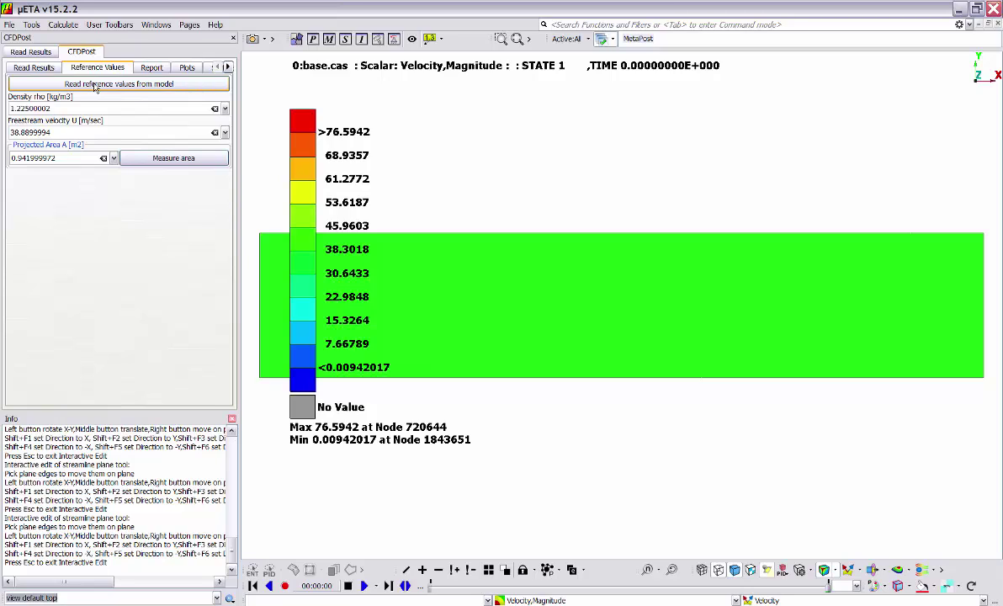
{"action": "left_click", "coordinate": [96, 86]}
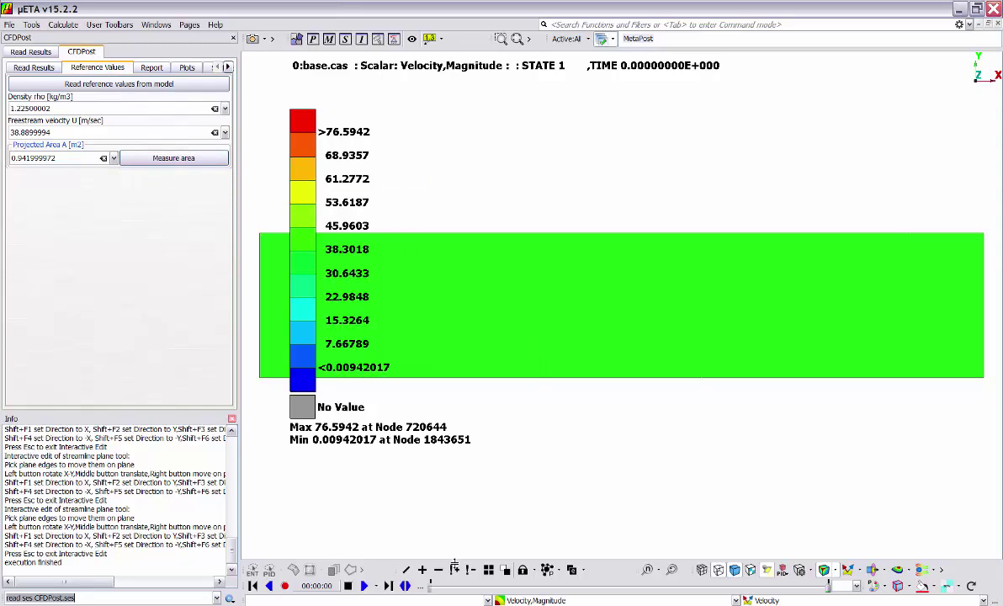
- Erase the wind tunnel parts from the display so that only the car remains
{"action": "left_click", "coordinate": [437, 571]}
{"action": "left_click", "coordinate": [526, 377]}
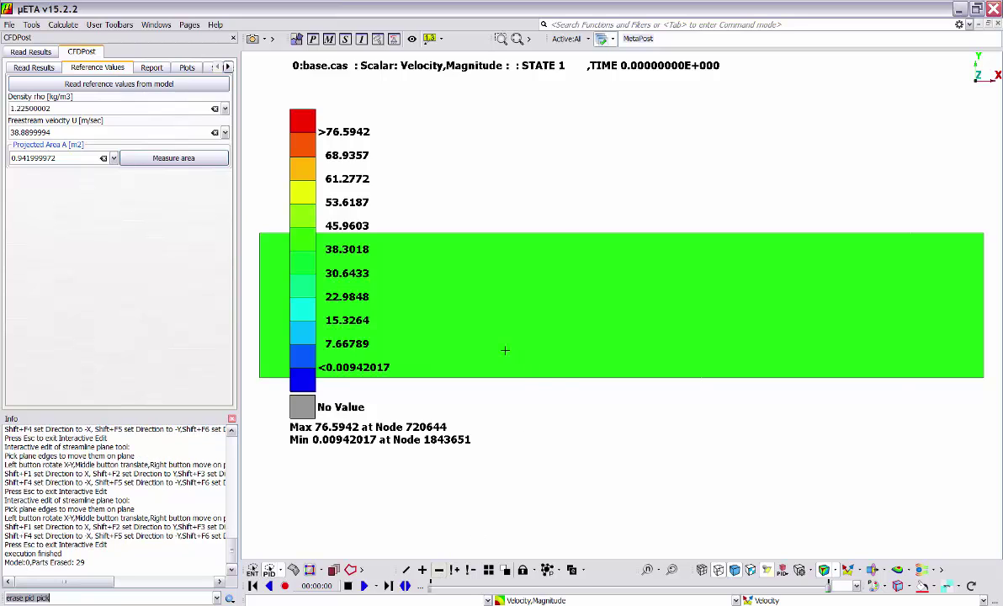
{"action": "left_click", "coordinate": [504, 349]}
{"action": "left_click", "coordinate": [424, 312]}
{"action": "scroll", "coordinate": [521, 309], "scroll_direction": "down", "scroll_amount": 3}
{"action": "scroll", "coordinate": [523, 310], "scroll_direction": "down", "scroll_amount": 1}
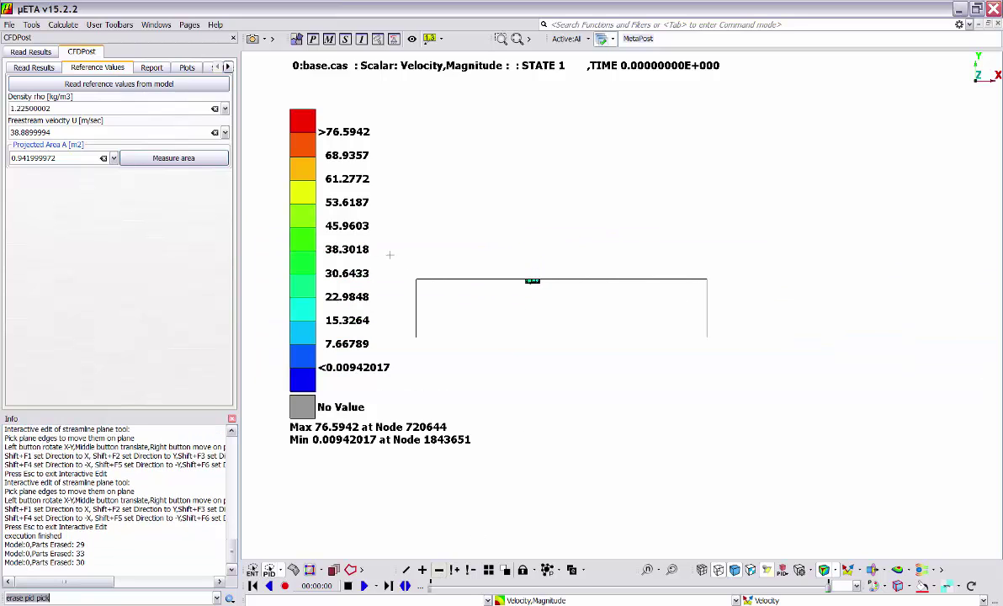
{"action": "left_click_drag", "start_coordinate": [390, 255], "coordinate": [428, 323]}
{"action": "left_click_drag", "start_coordinate": [670, 244], "coordinate": [717, 310]}
{"action": "middle_click", "coordinate": [614, 341]}
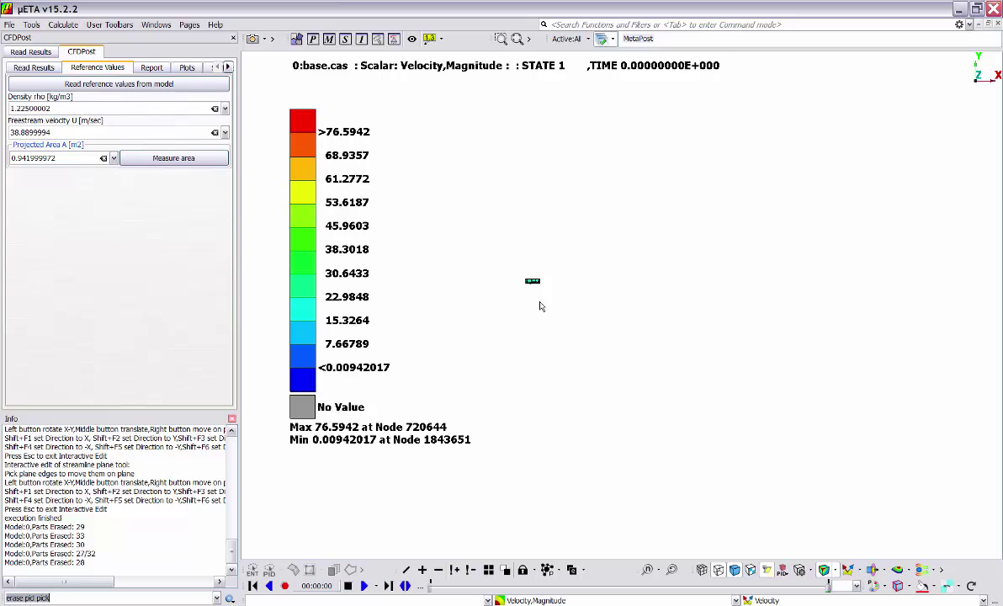
- Measure the car's projected area in the front view and read the reference values from the model again
{"action": "key", "text": "F5"}
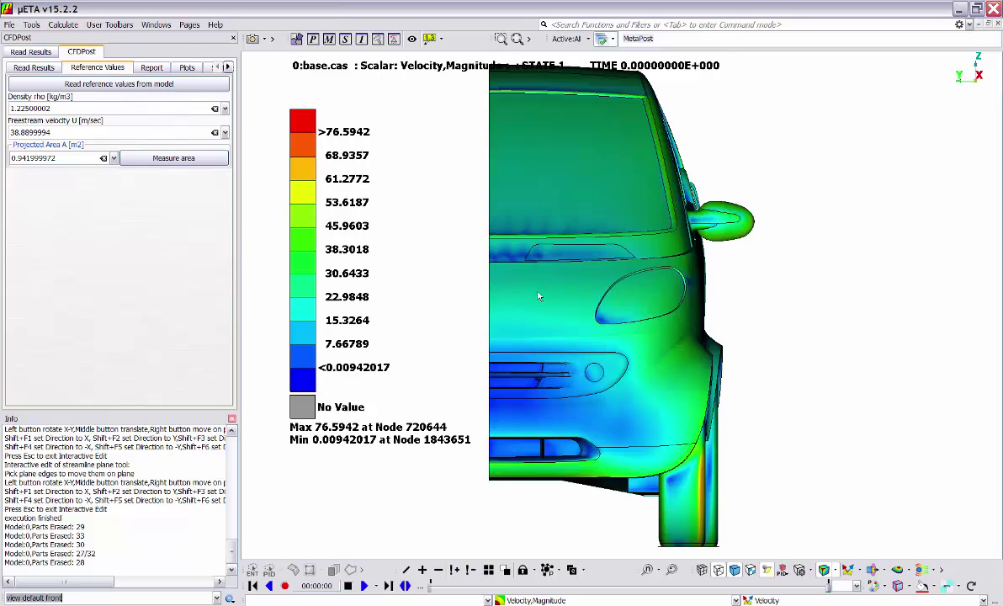
{"action": "left_click", "coordinate": [162, 160]}
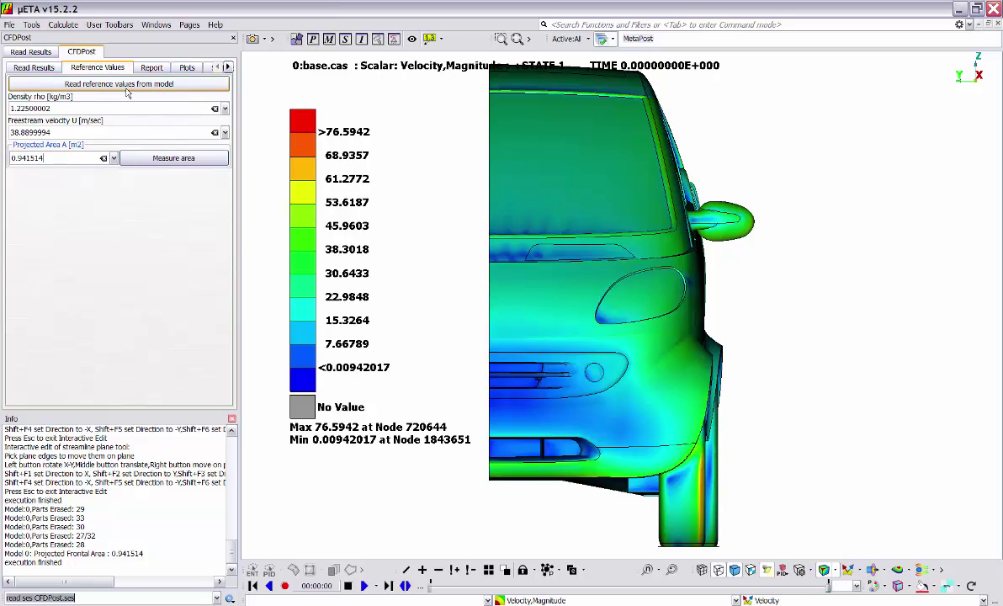
{"action": "left_click", "coordinate": [122, 88]}
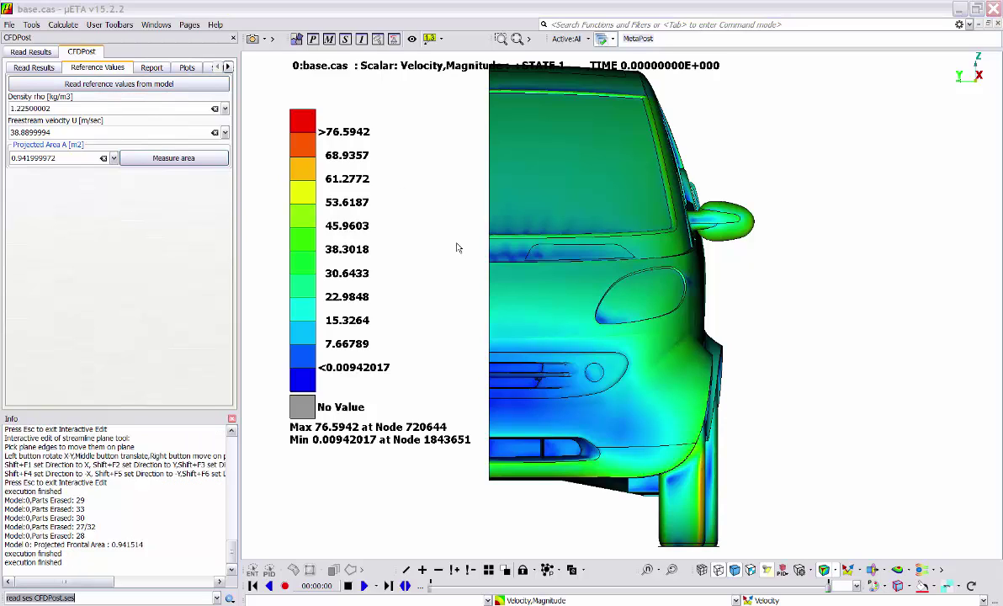
- Configure the report as Forces-Coefs evaluated Per Pid
{"action": "left_click", "coordinate": [151, 69]}
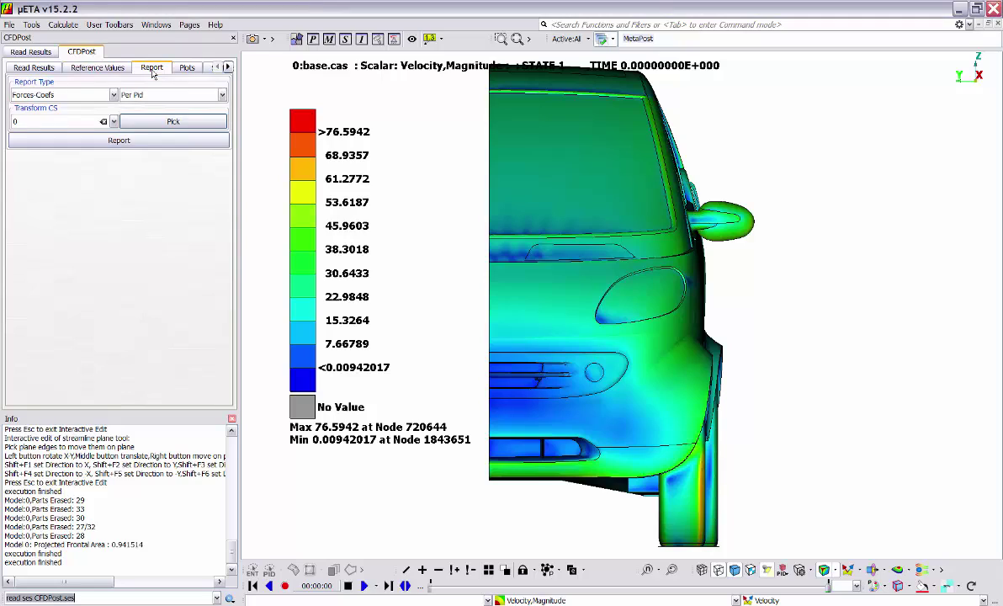
{"action": "left_click", "coordinate": [52, 96]}
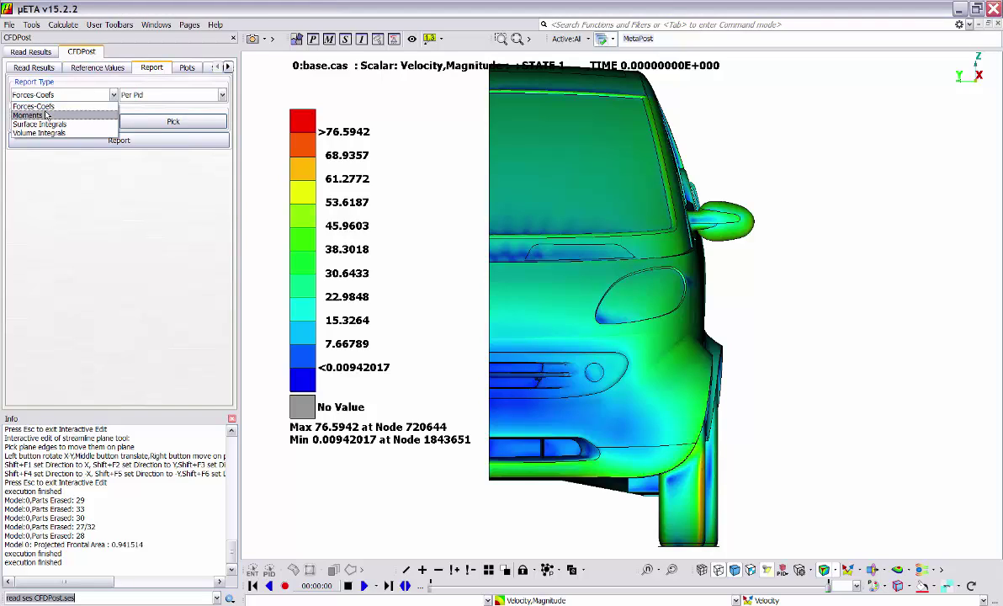
{"action": "left_click", "coordinate": [74, 106]}
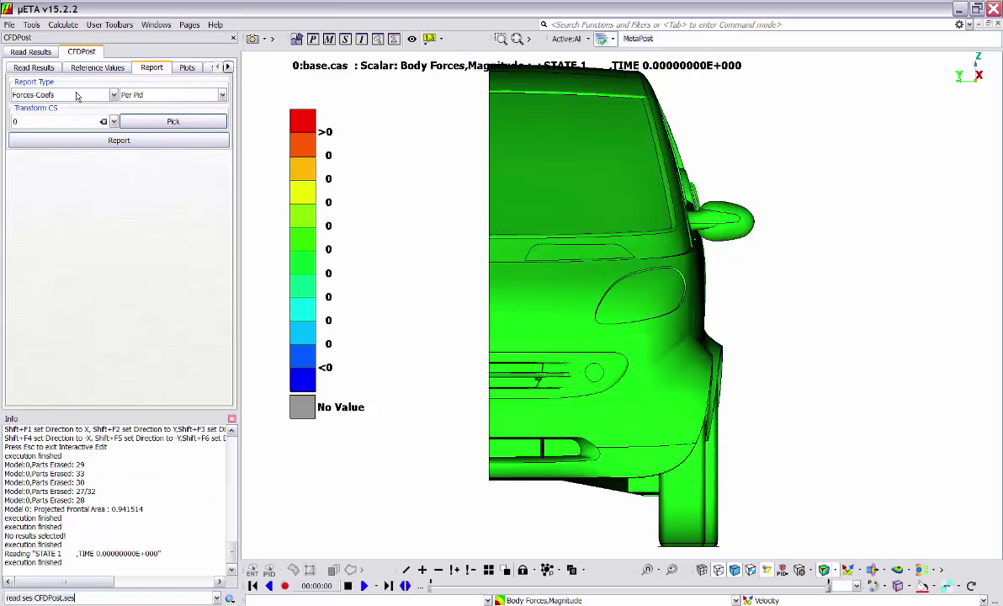
{"action": "left_click", "coordinate": [76, 96]}
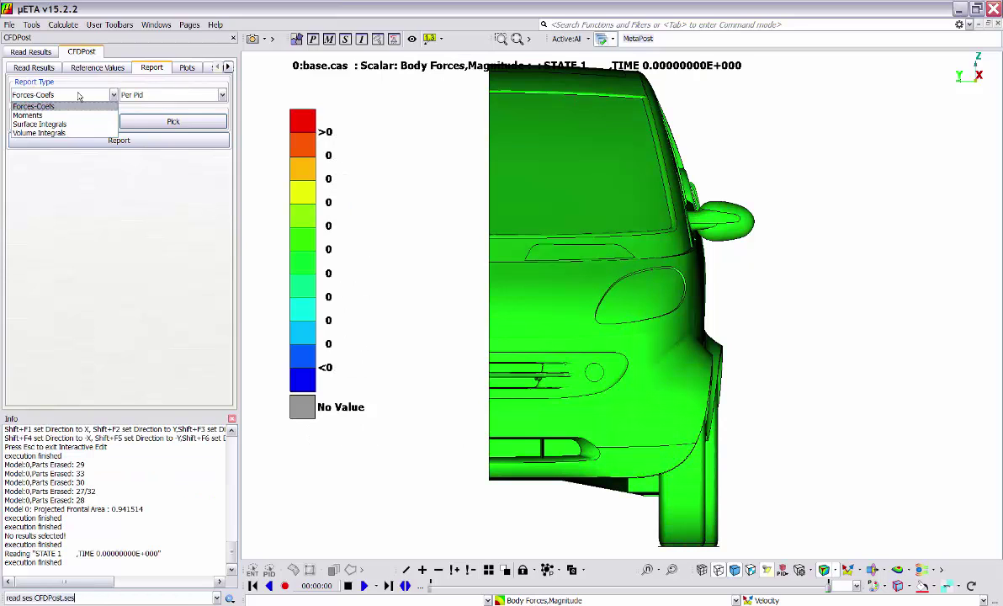
{"action": "left_click", "coordinate": [75, 92]}
{"action": "left_click", "coordinate": [147, 98]}
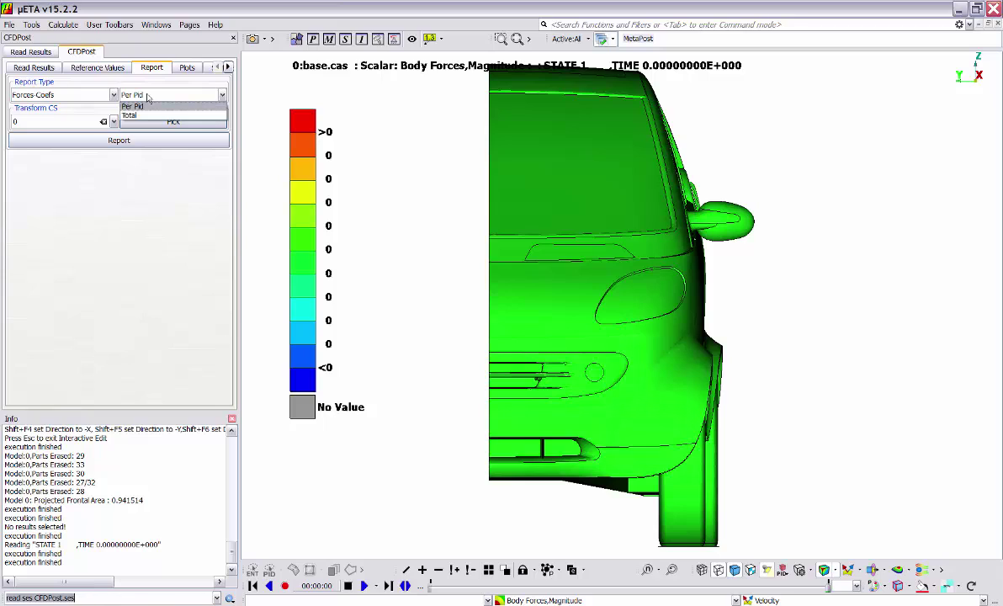
{"action": "left_click", "coordinate": [147, 97]}
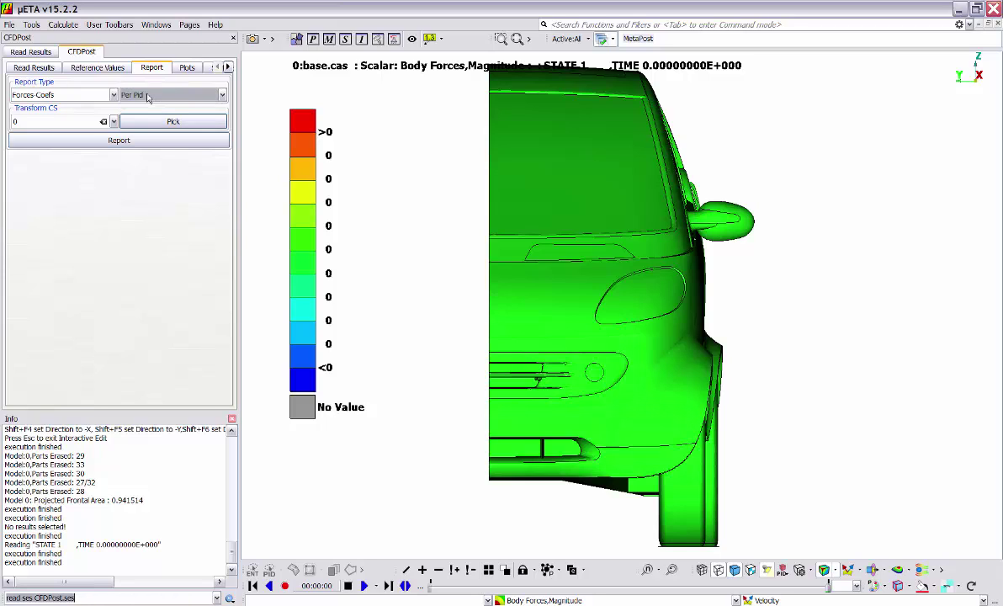
- Generate the Forces-Coefs report for all visible car parts
{"action": "left_click", "coordinate": [130, 140]}
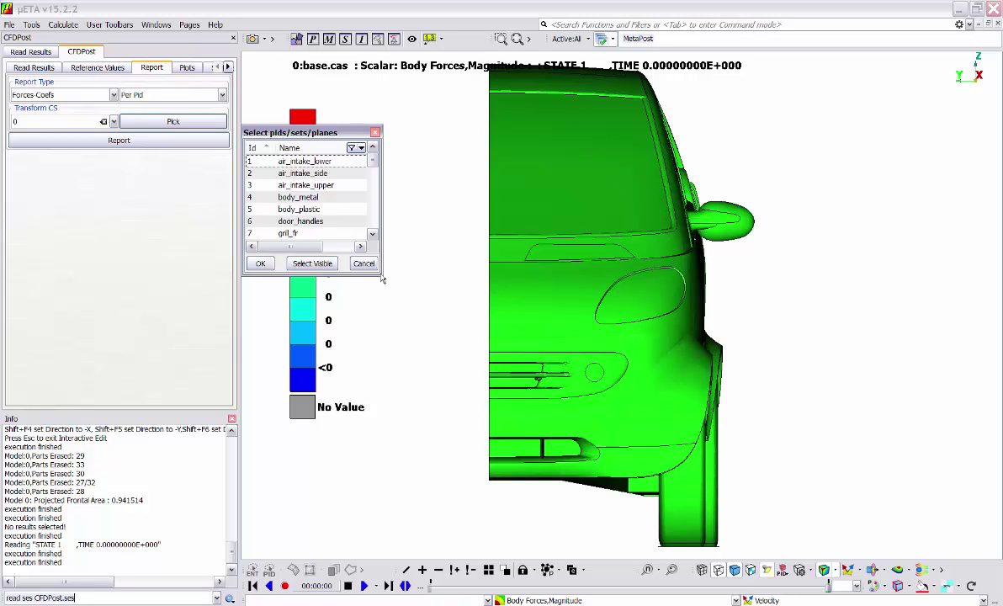
{"action": "left_click_drag", "start_coordinate": [381, 280], "coordinate": [655, 500]}
{"action": "left_click", "coordinate": [461, 490]}
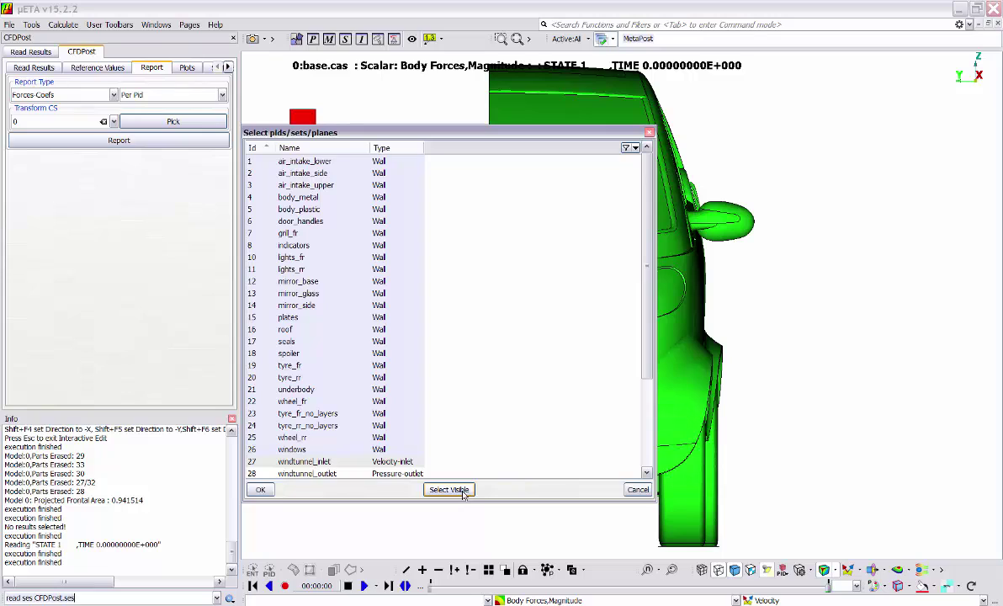
{"action": "left_click", "coordinate": [261, 492]}
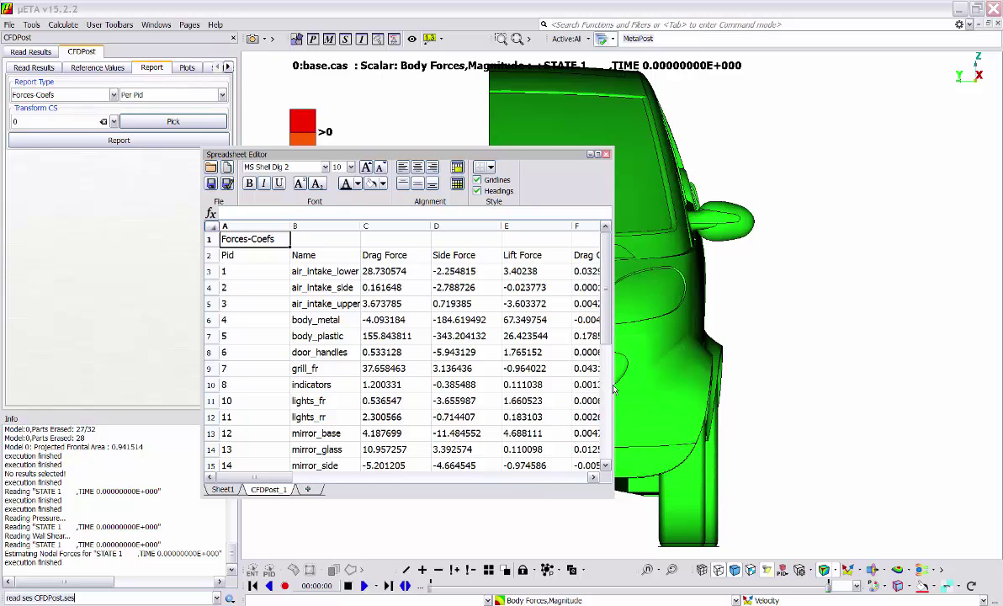
- Review the force and coefficient table down to its Total row, close it, and display Velocity,Magnitude on the car
{"action": "left_click_drag", "start_coordinate": [614, 389], "coordinate": [823, 393]}
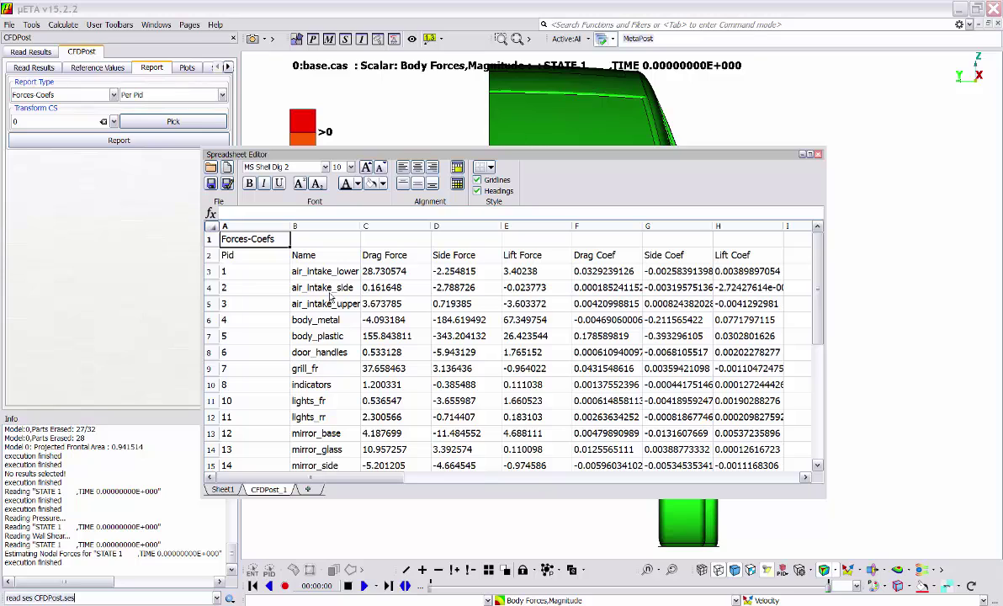
{"action": "left_click_drag", "start_coordinate": [817, 276], "coordinate": [825, 391]}
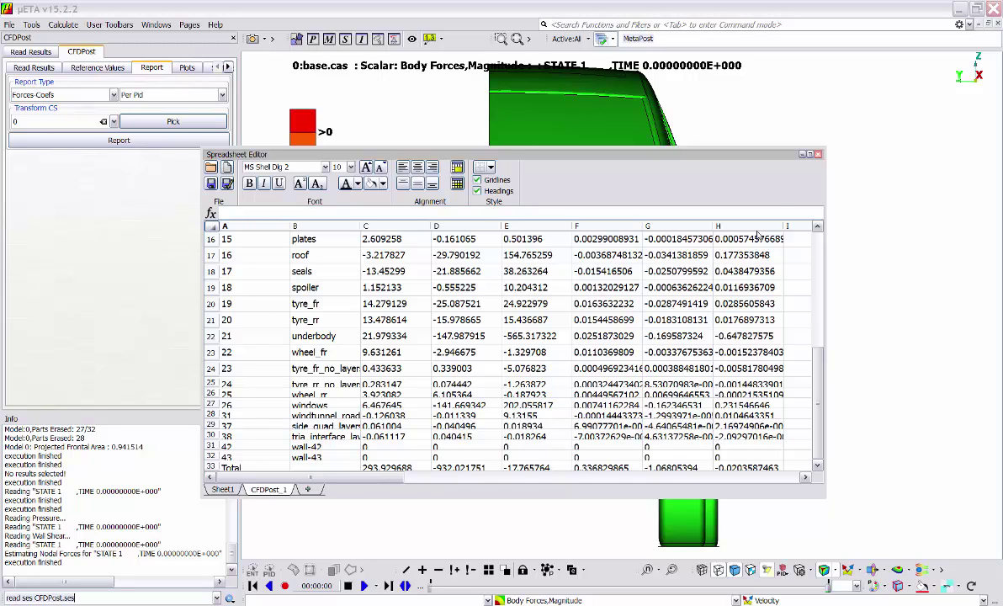
{"action": "left_click", "coordinate": [817, 156]}
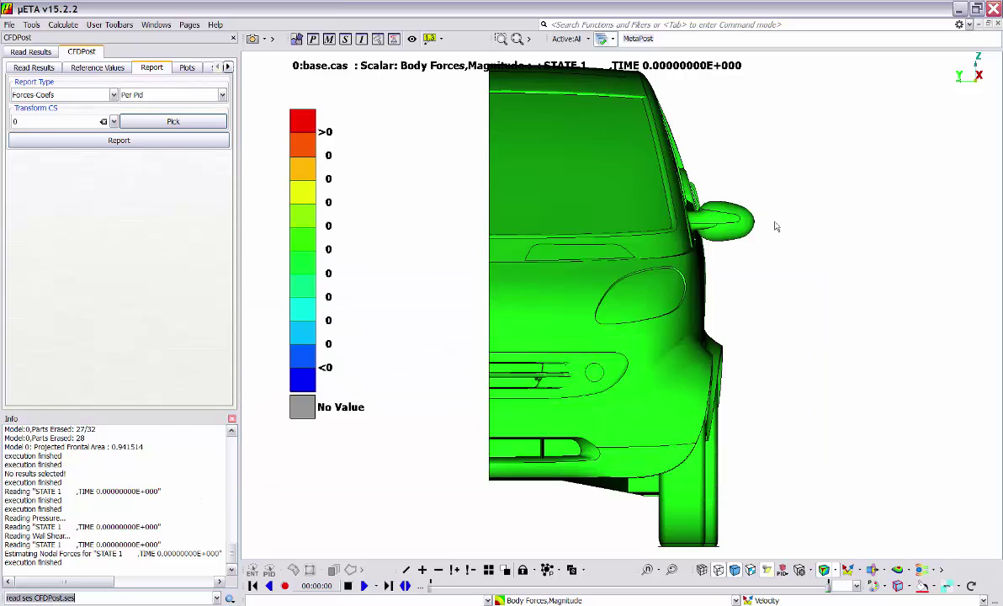
{"action": "left_click", "coordinate": [673, 600]}
{"action": "left_click", "coordinate": [547, 562]}
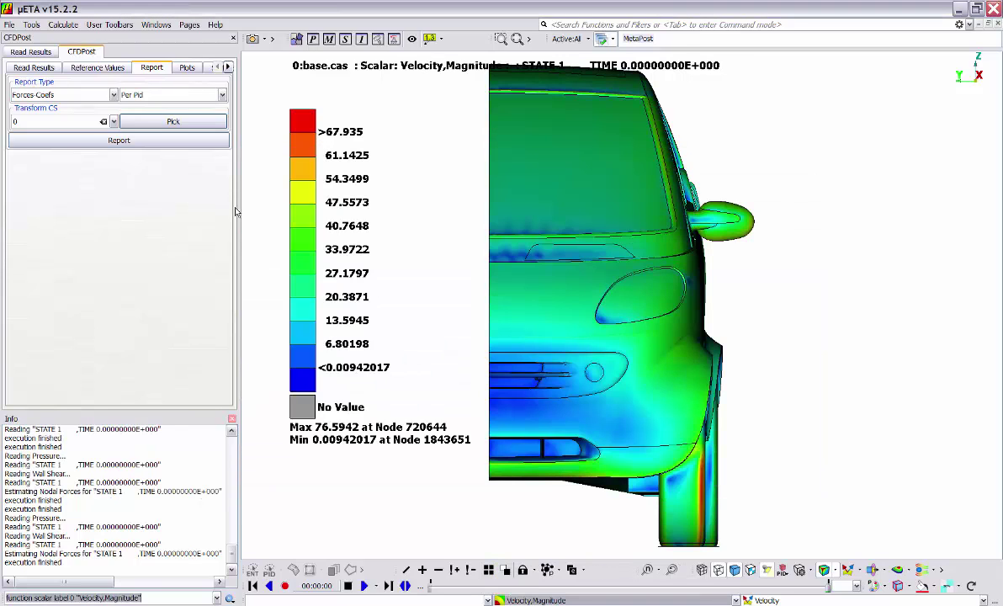
- Create the Cd,Cy,Cl vs Distance plots using 10 steps
{"action": "left_click", "coordinate": [187, 69]}
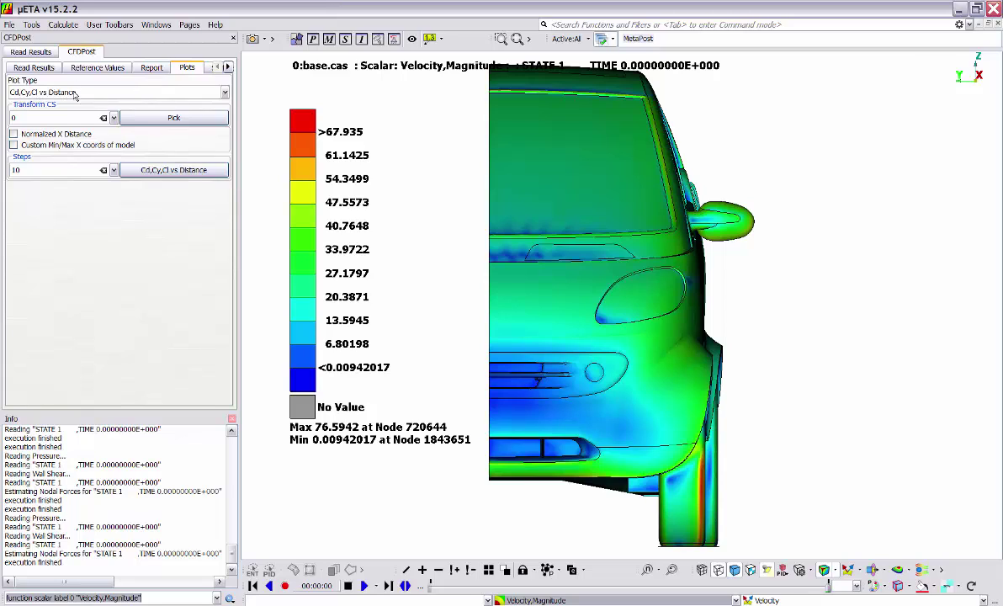
{"action": "left_click", "coordinate": [38, 95]}
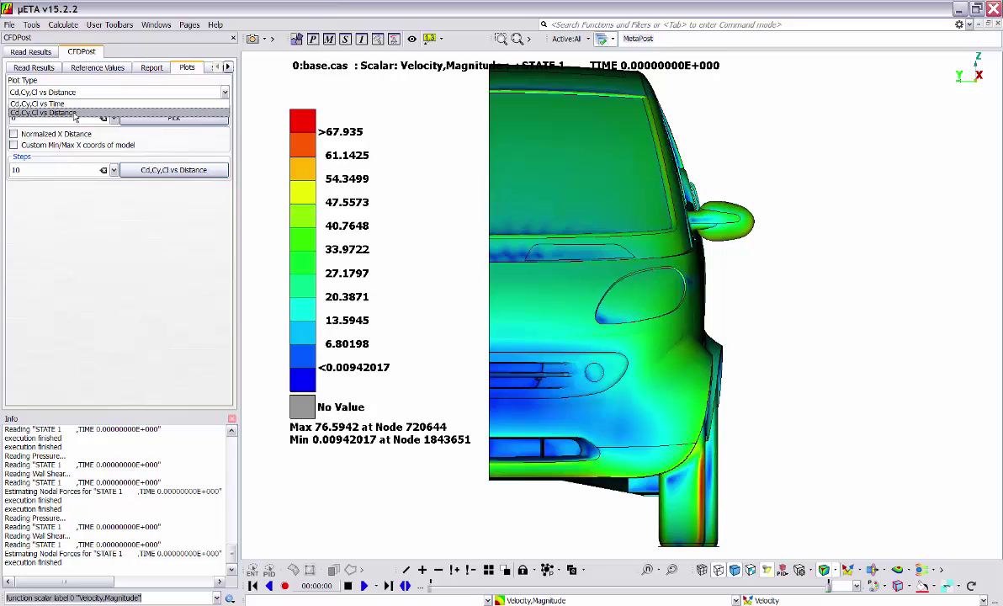
{"action": "left_click", "coordinate": [75, 113]}
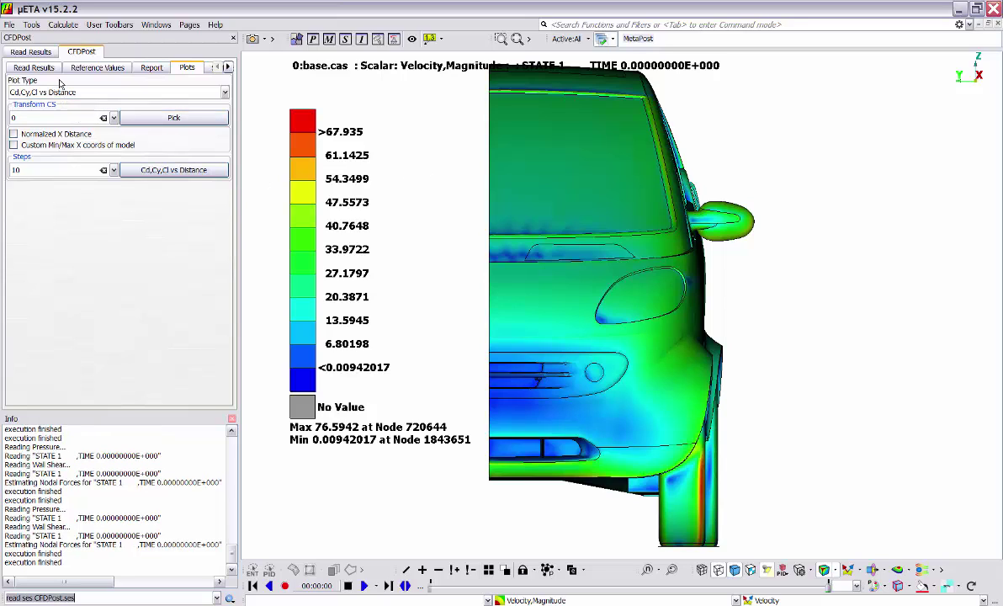
{"action": "left_click", "coordinate": [138, 170]}
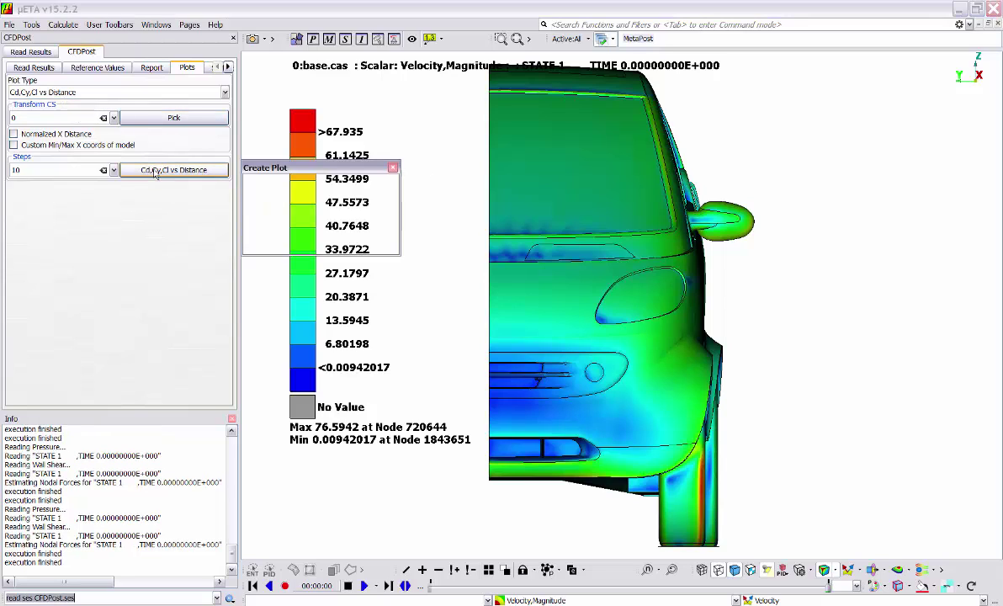
{"action": "left_click", "coordinate": [261, 243]}
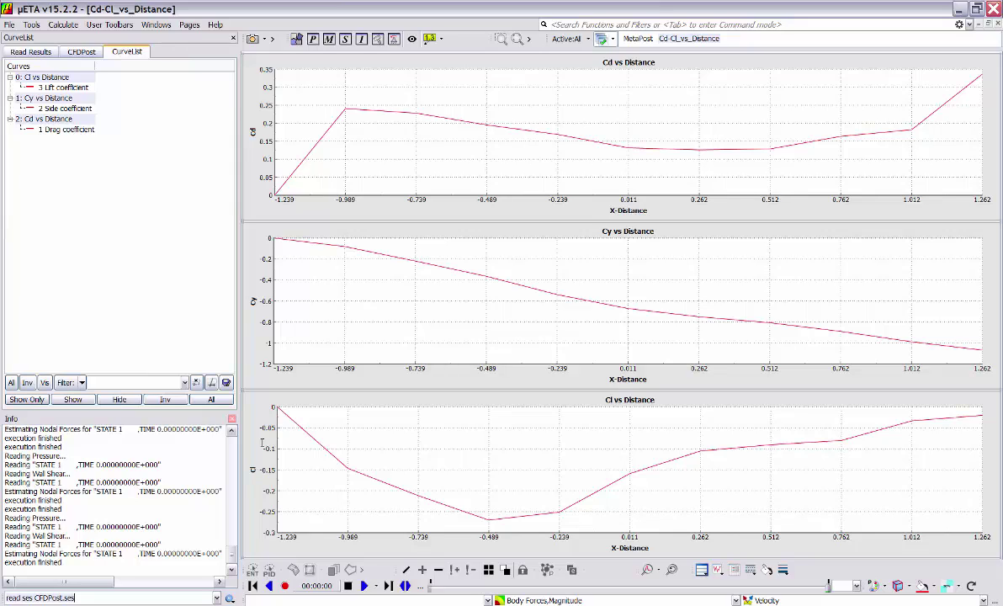
- Return to the MetaPost page, open the dummy surface creation options, and display Velocity,Magnitude on the car
{"action": "left_click", "coordinate": [636, 39]}
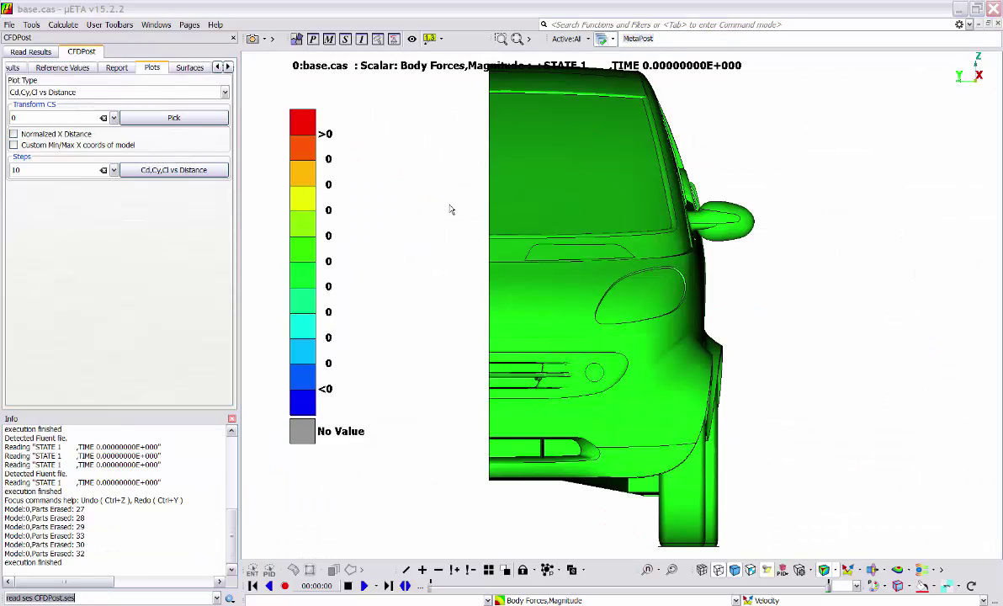
{"action": "left_click", "coordinate": [191, 68]}
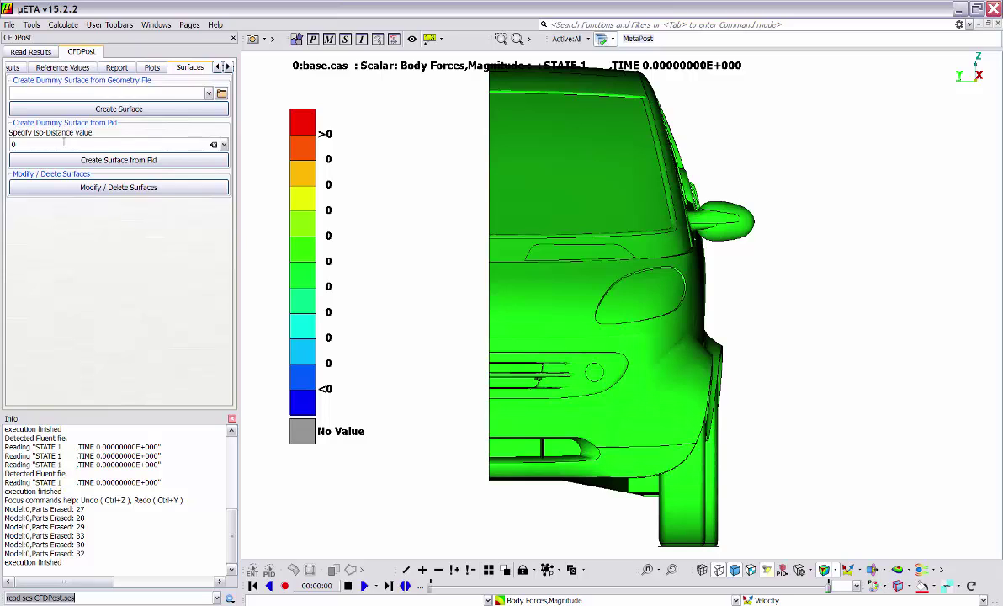
{"action": "left_click", "coordinate": [605, 600]}
{"action": "left_click", "coordinate": [522, 566]}
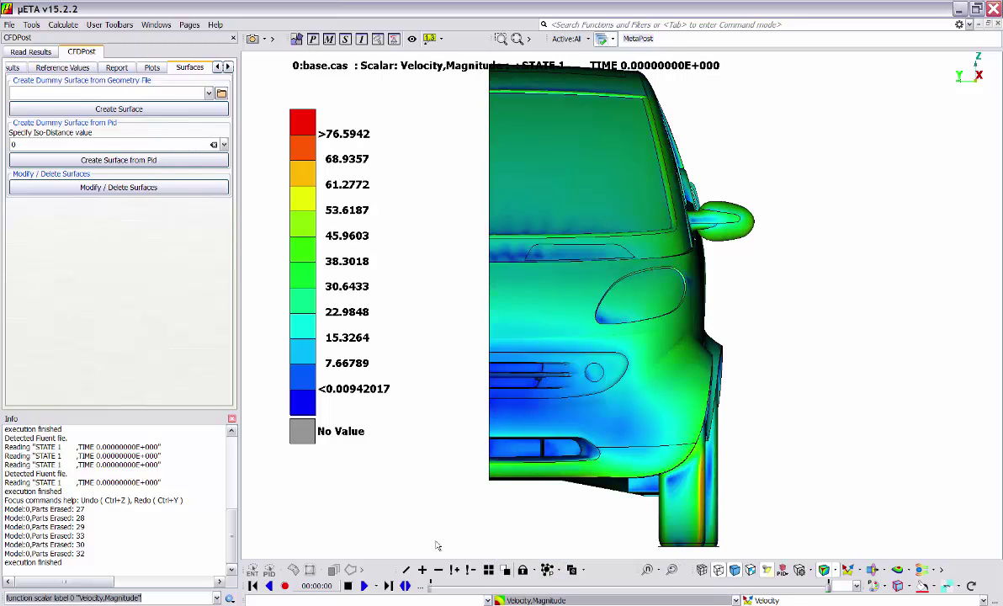
- Create a dummy surface from the roof pid at an iso-distance of 0.2 and inspect it above the car
{"action": "double_click", "coordinate": [27, 141]}
{"action": "type", "text": "0.2"}
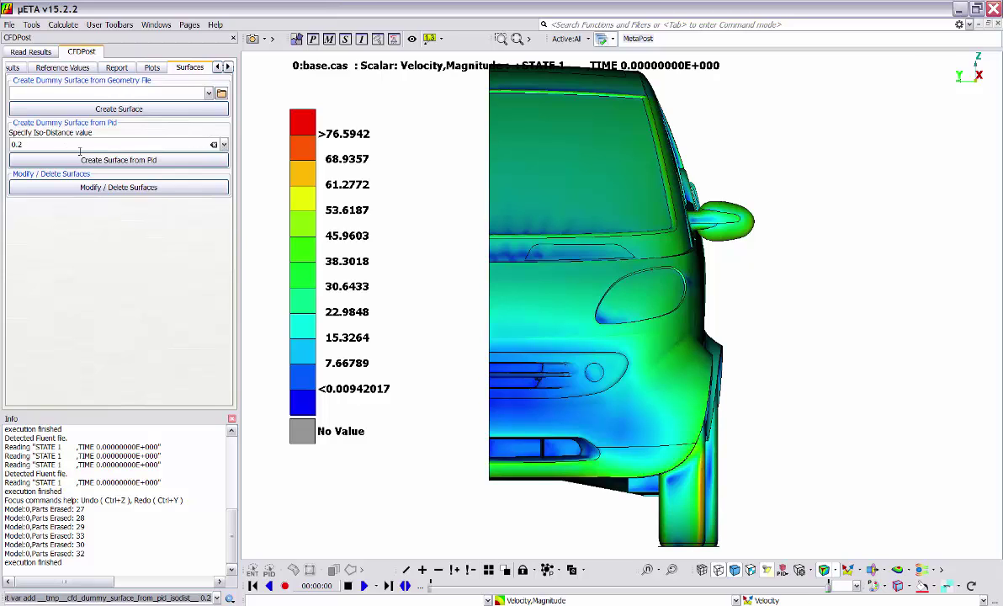
{"action": "left_click", "coordinate": [95, 161]}
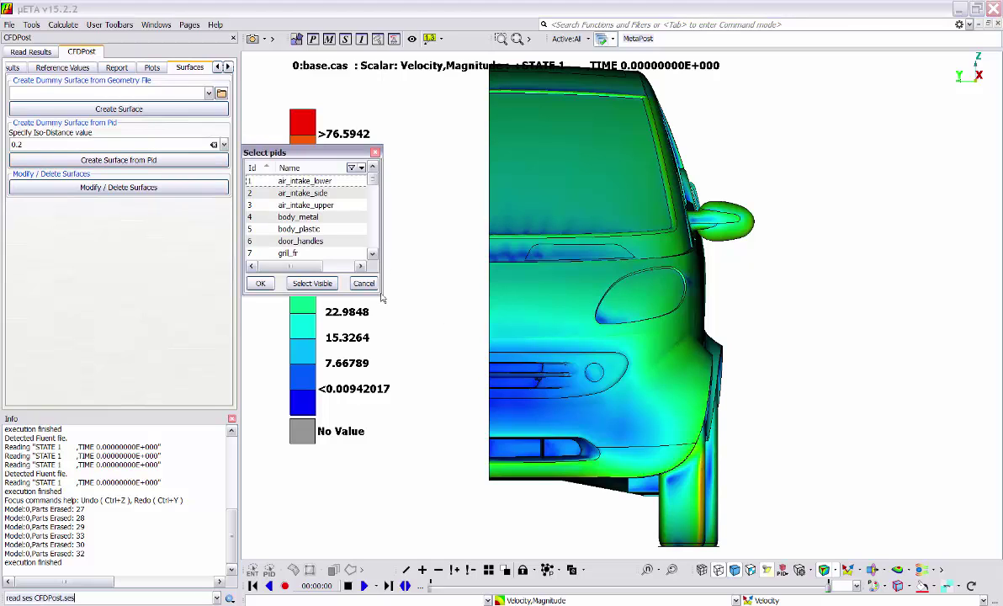
{"action": "left_click_drag", "start_coordinate": [381, 294], "coordinate": [526, 434]}
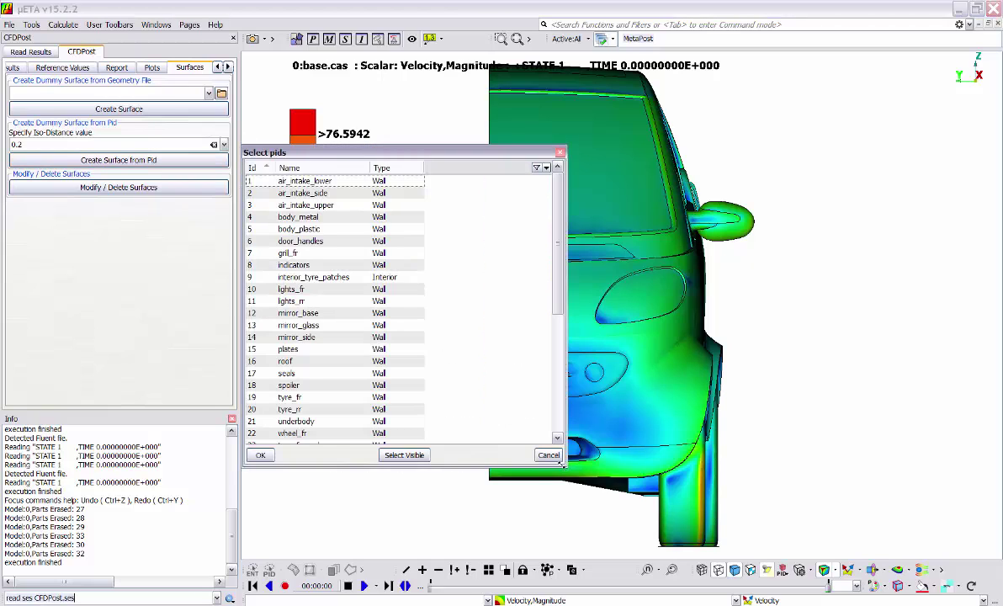
{"action": "left_click", "coordinate": [296, 362]}
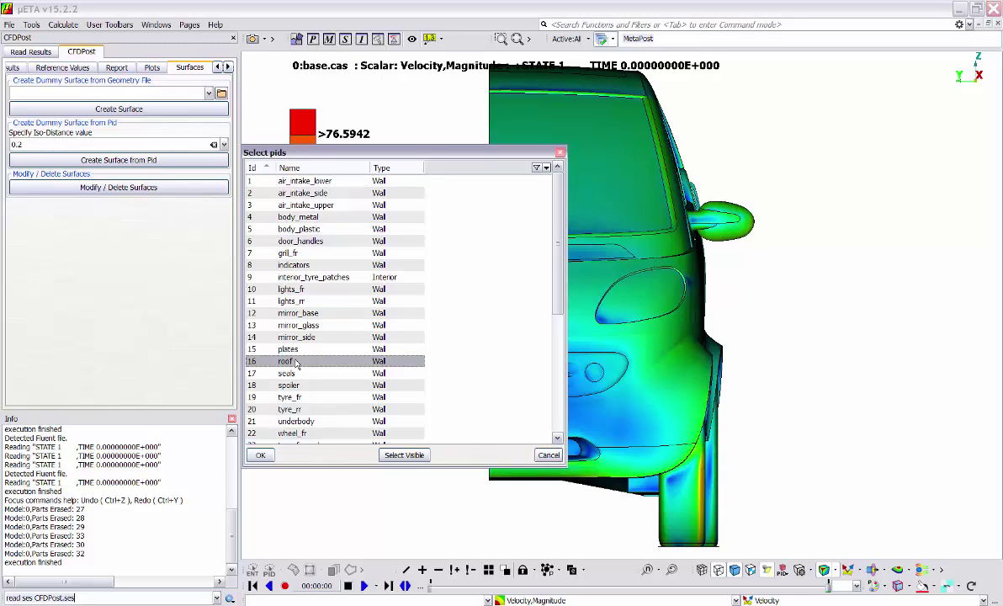
{"action": "left_click", "coordinate": [262, 456]}
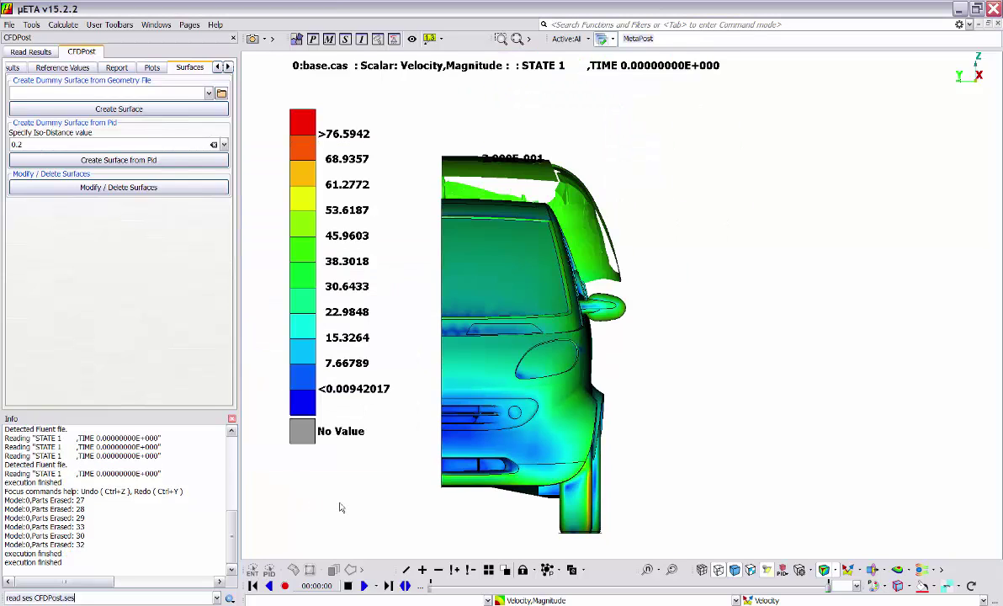
{"action": "scroll", "coordinate": [452, 411], "scroll_direction": "down", "scroll_amount": 1}
{"action": "left_click_drag", "start_coordinate": [451, 412], "coordinate": [349, 460], "text": "ctrl"}
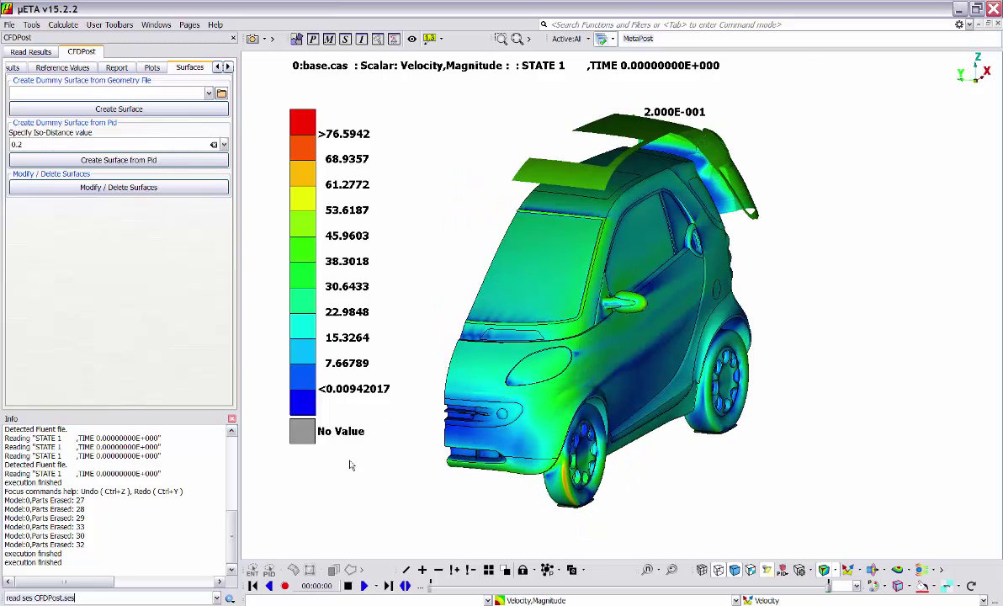
{"action": "left_click_drag", "start_coordinate": [443, 416], "coordinate": [542, 280], "text": "ctrl"}
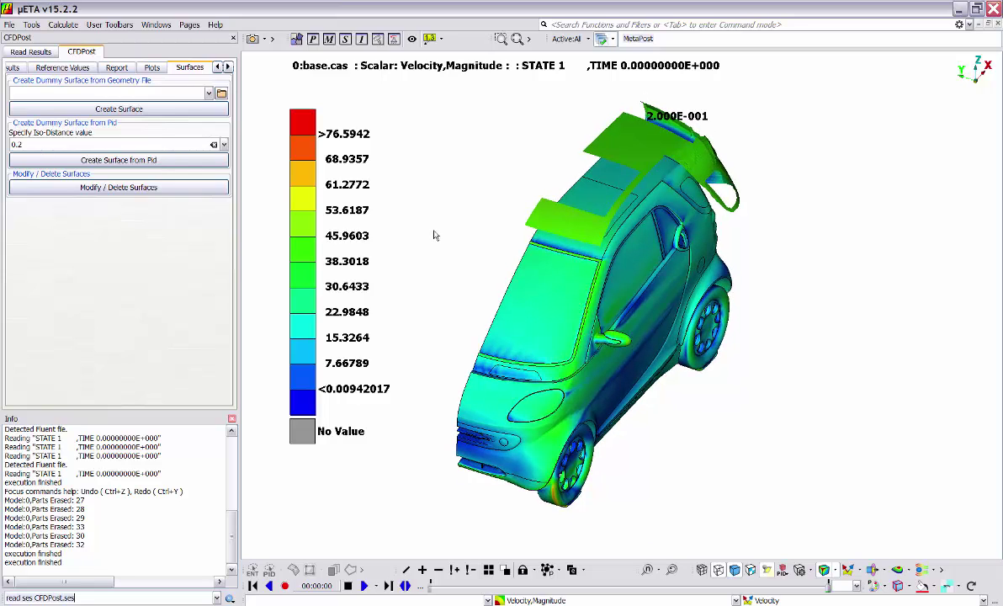
- Look through the Pids list down to its last entries and close it
{"action": "left_click", "coordinate": [104, 161]}
{"action": "scroll", "coordinate": [419, 225], "scroll_direction": "down", "scroll_amount": 12}
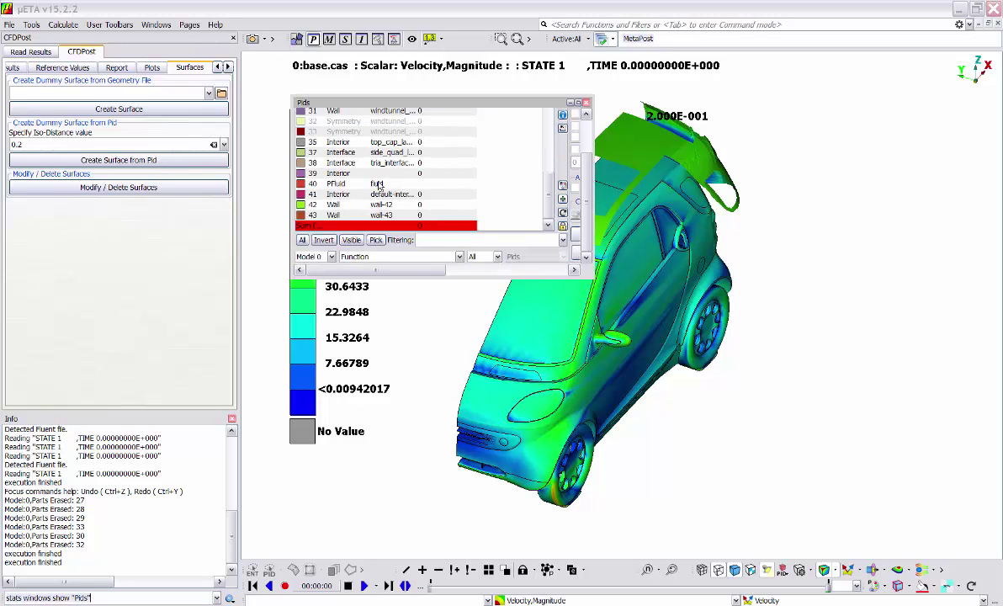
{"action": "left_click", "coordinate": [587, 103]}
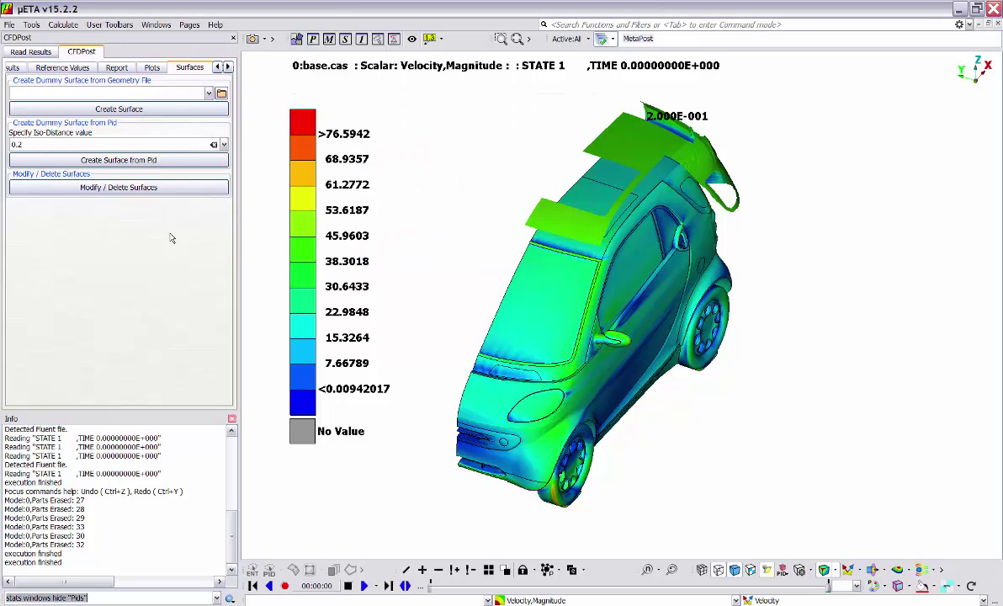
- Delete the ISOFUNCTION_roof dummy surface from the IsoFunctions list and close the list
{"action": "left_click", "coordinate": [93, 186]}
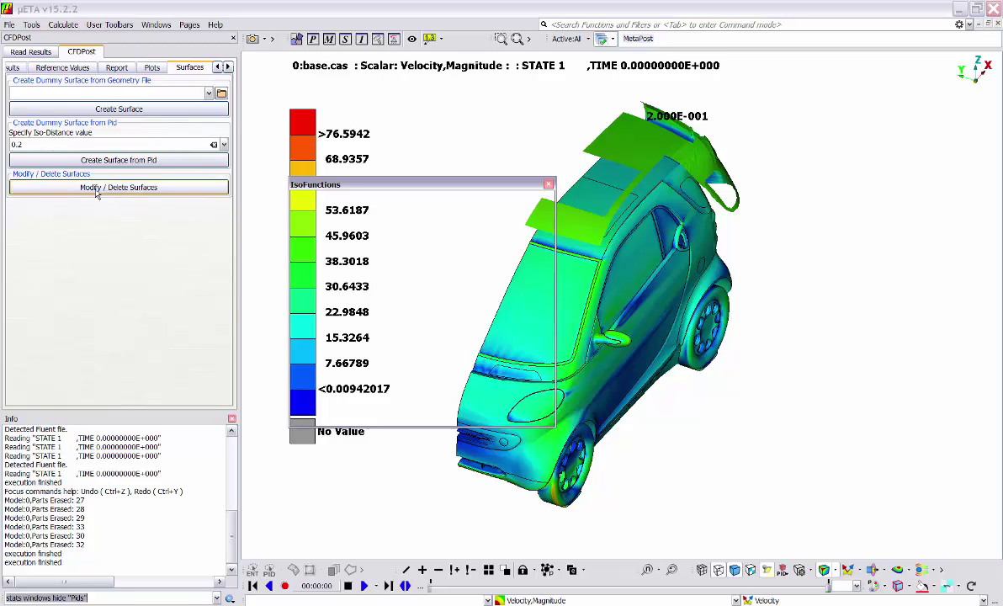
{"action": "left_click", "coordinate": [355, 222]}
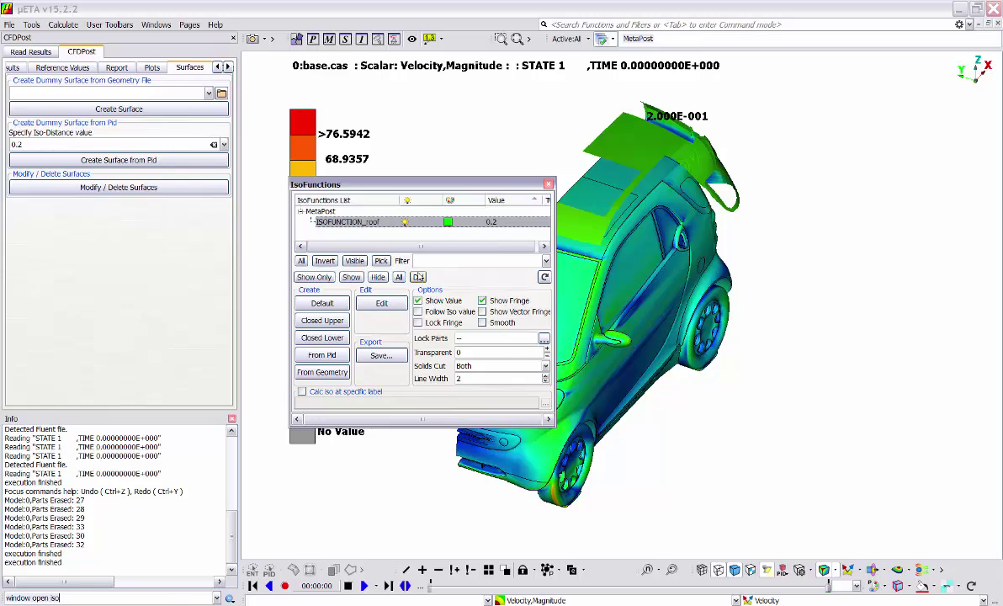
{"action": "key", "text": "Delete"}
{"action": "left_click", "coordinate": [548, 185]}
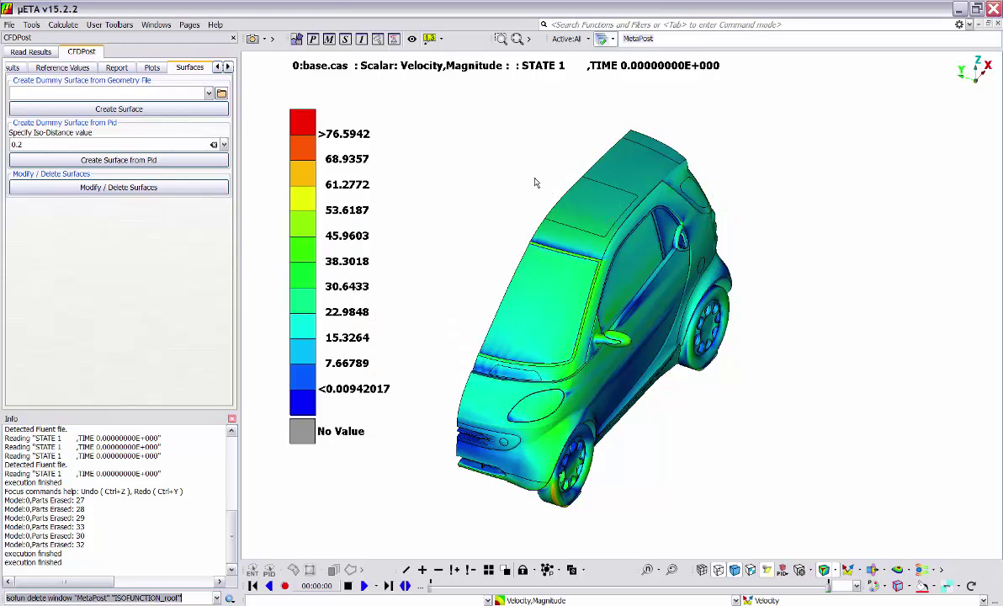
- Check the results output options and the .dat save dialog for Body Forces,Magnitude, restore the front view, and leave without saving
{"action": "left_click", "coordinate": [227, 67]}
{"action": "left_click", "coordinate": [187, 67]}
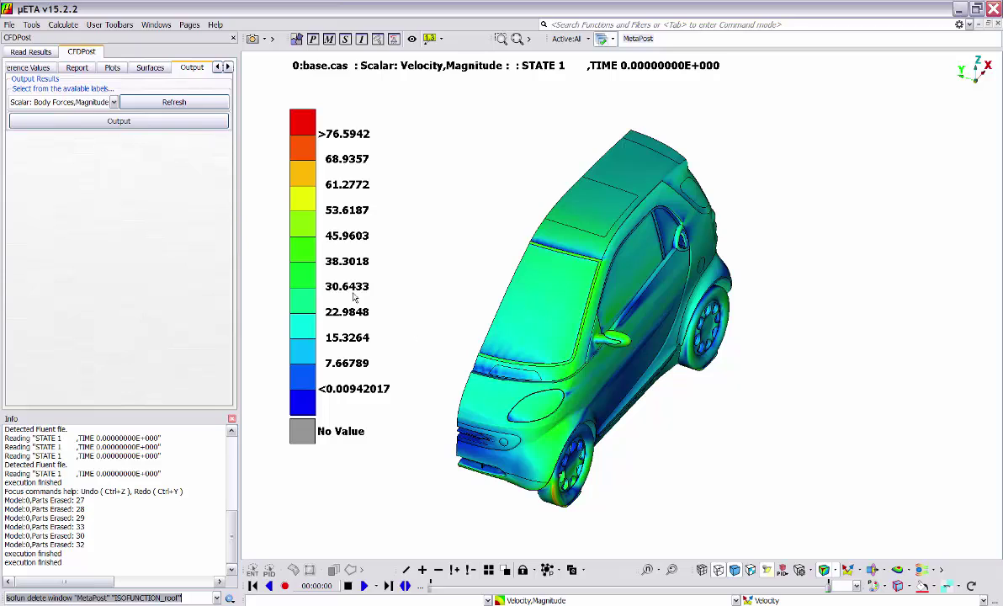
{"action": "left_click", "coordinate": [116, 121]}
{"action": "key", "text": "F5"}
{"action": "left_click", "coordinate": [109, 125]}
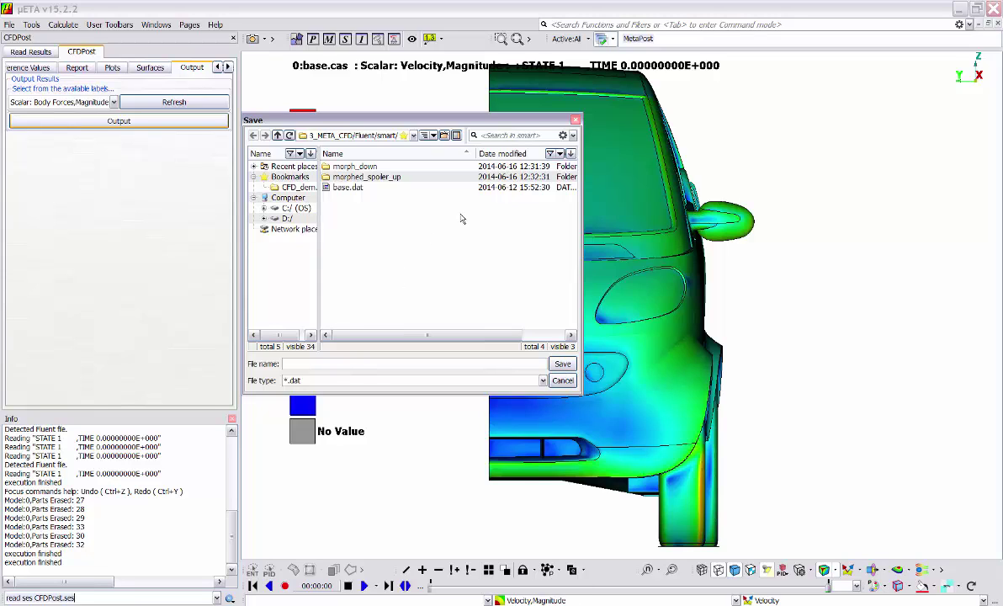
{"action": "key", "text": "Escape"}
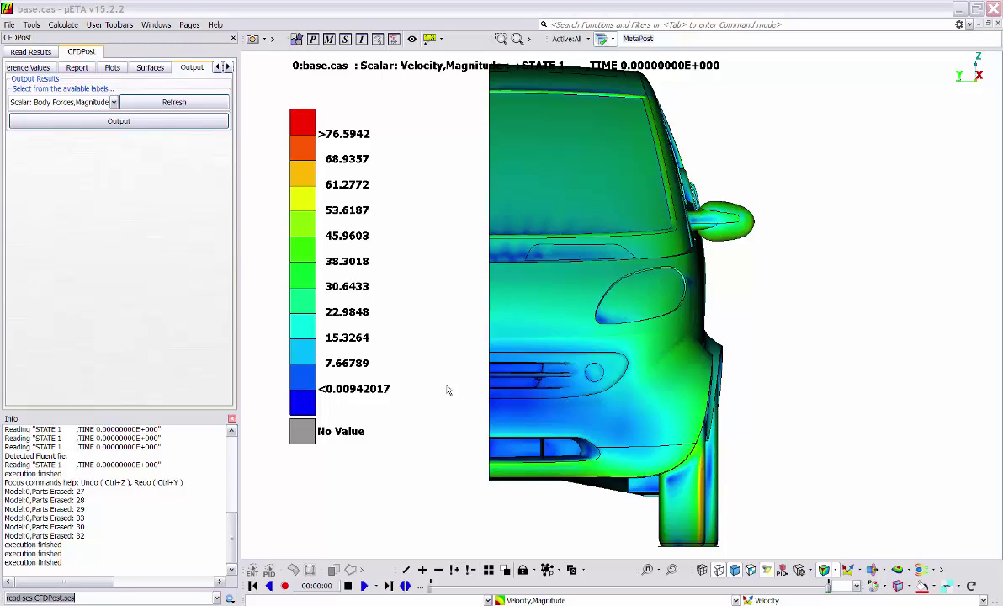
- Open a new scalar user field function and start its expression with state s1
{"action": "left_click", "coordinate": [63, 25]}
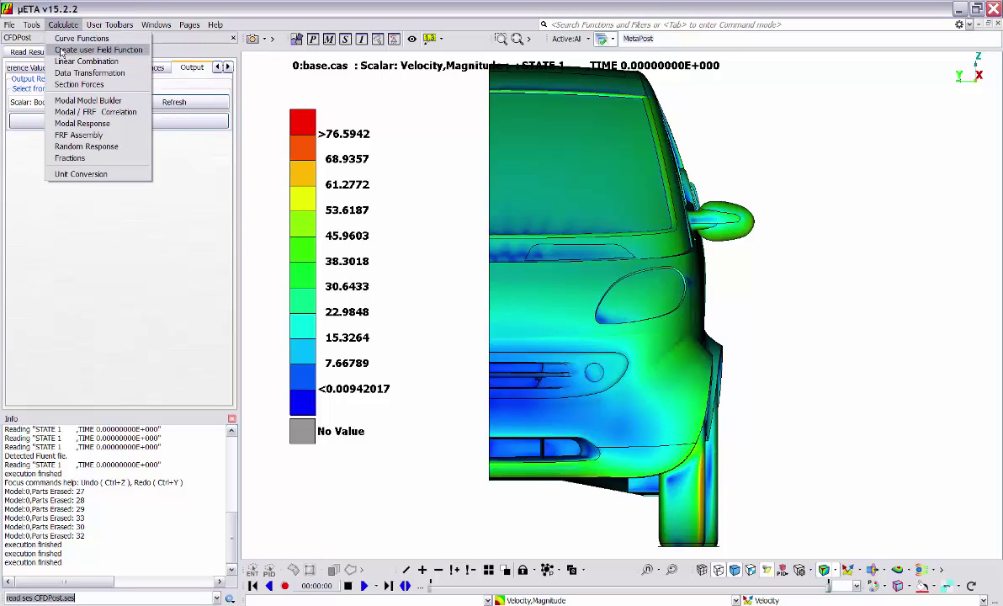
{"action": "left_click", "coordinate": [61, 52]}
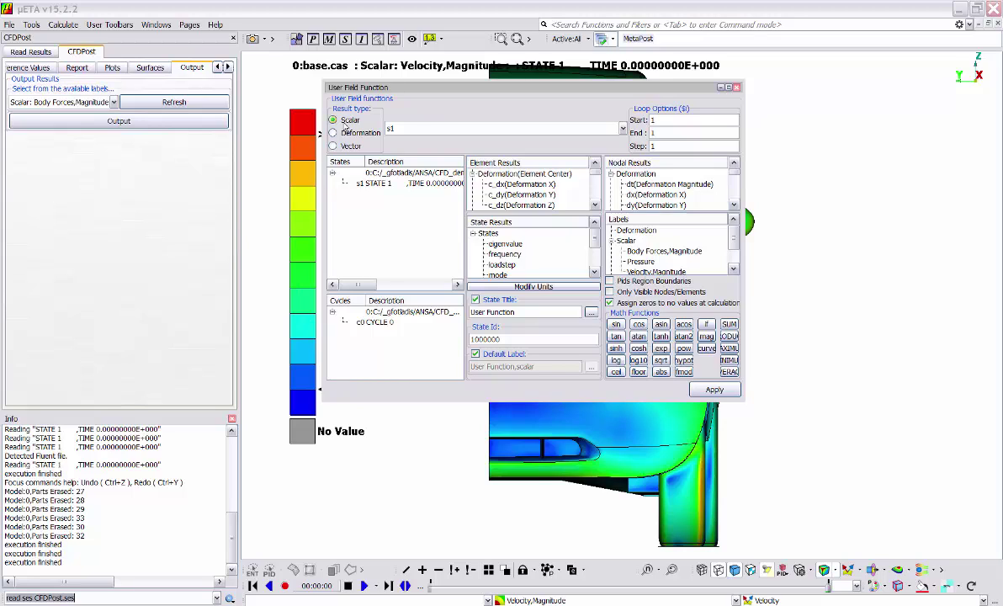
{"action": "left_click_drag", "start_coordinate": [398, 126], "coordinate": [374, 128]}
{"action": "key", "text": "BackSpace"}
{"action": "double_click", "coordinate": [377, 184]}
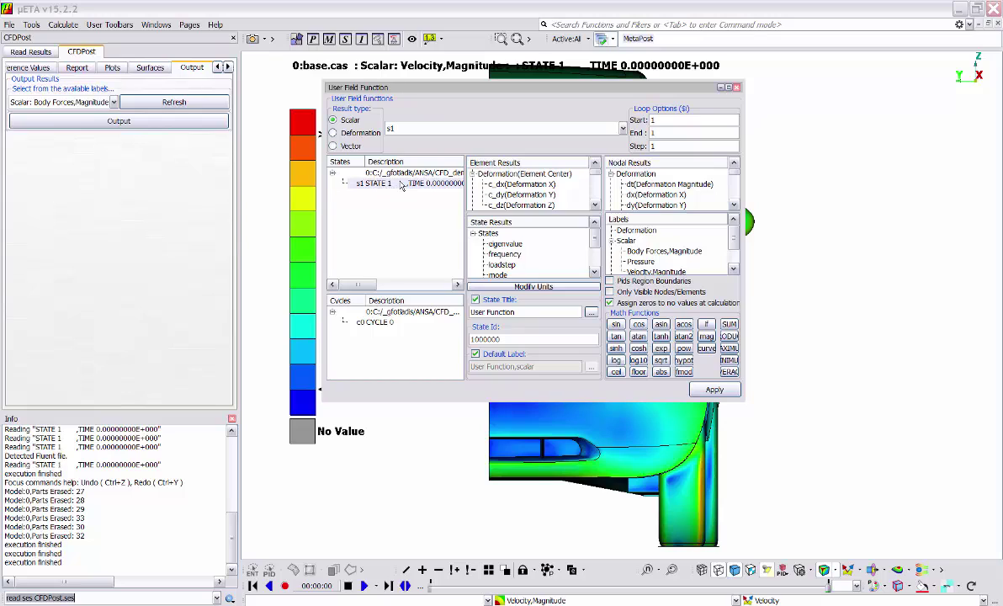
- Extend the expression to s1.sf[label={Pressure}] using the scalar element function and the Pressure label
{"action": "left_click", "coordinate": [595, 206]}
{"action": "left_click", "coordinate": [595, 205]}
{"action": "left_click", "coordinate": [595, 205]}
{"action": "scroll", "coordinate": [553, 192], "scroll_direction": "down", "scroll_amount": 1}
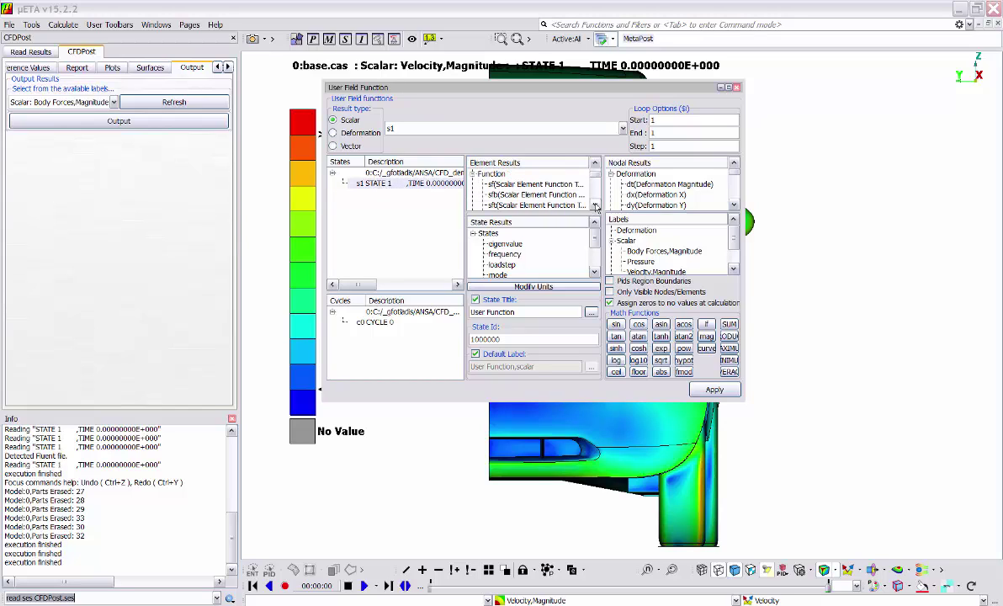
{"action": "double_click", "coordinate": [496, 185]}
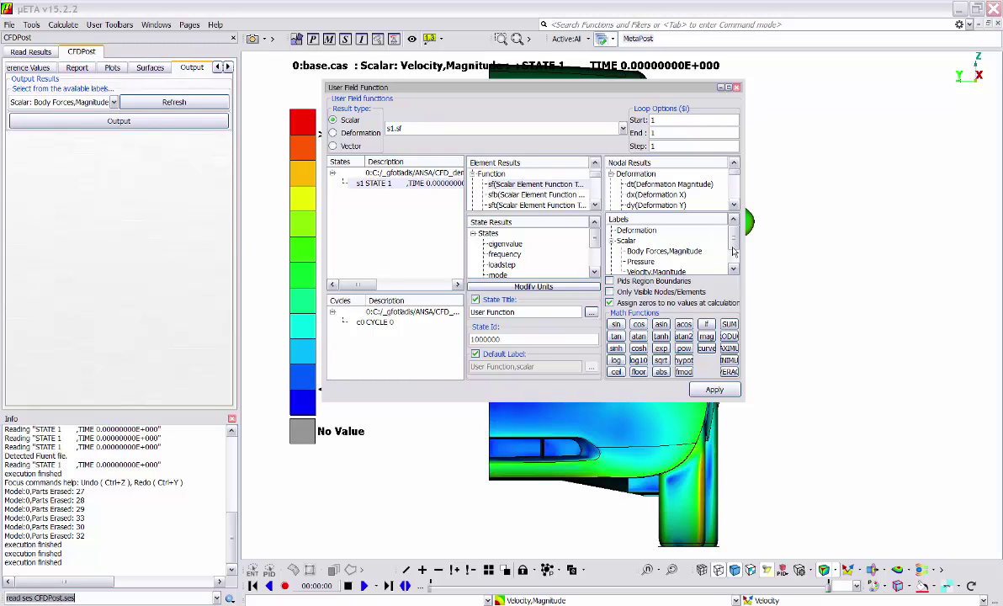
{"action": "scroll", "coordinate": [684, 254], "scroll_direction": "down", "scroll_amount": 1}
{"action": "left_click", "coordinate": [654, 252]}
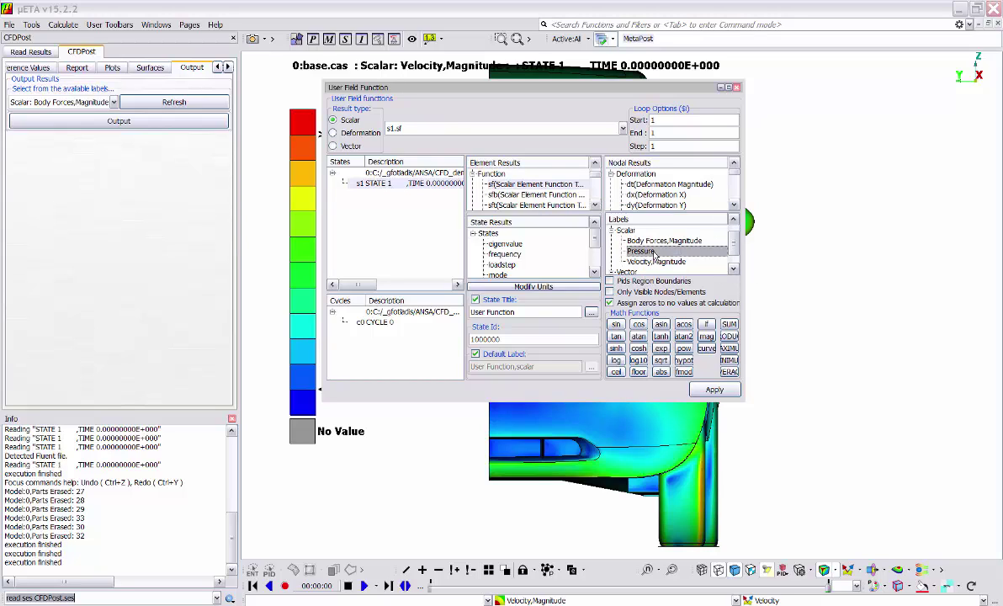
{"action": "double_click", "coordinate": [655, 252]}
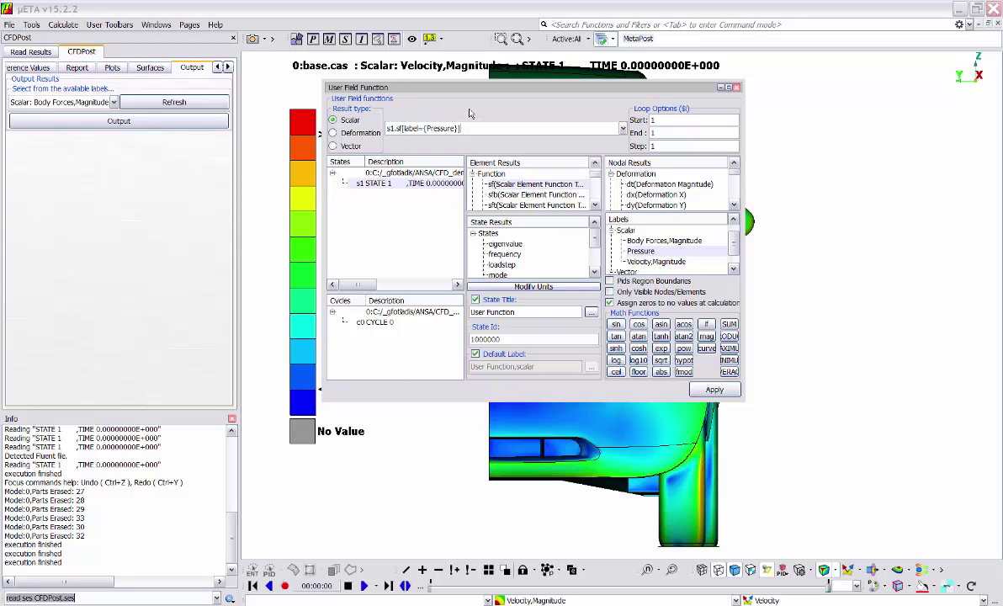
- Append the dynamic pressure term +0.5*1.225*(s1.sf[label={Velocity,Magnitude}]^2) to the expression
{"action": "type", "text": "+0.5*1.225*"}
{"action": "type", "text": "("}
{"action": "double_click", "coordinate": [409, 184]}
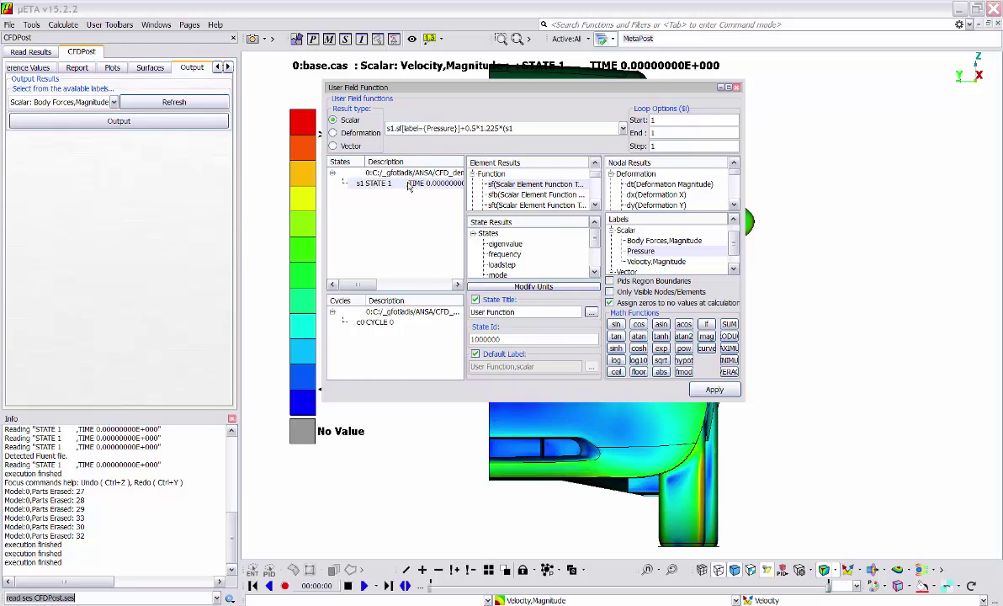
{"action": "double_click", "coordinate": [510, 185]}
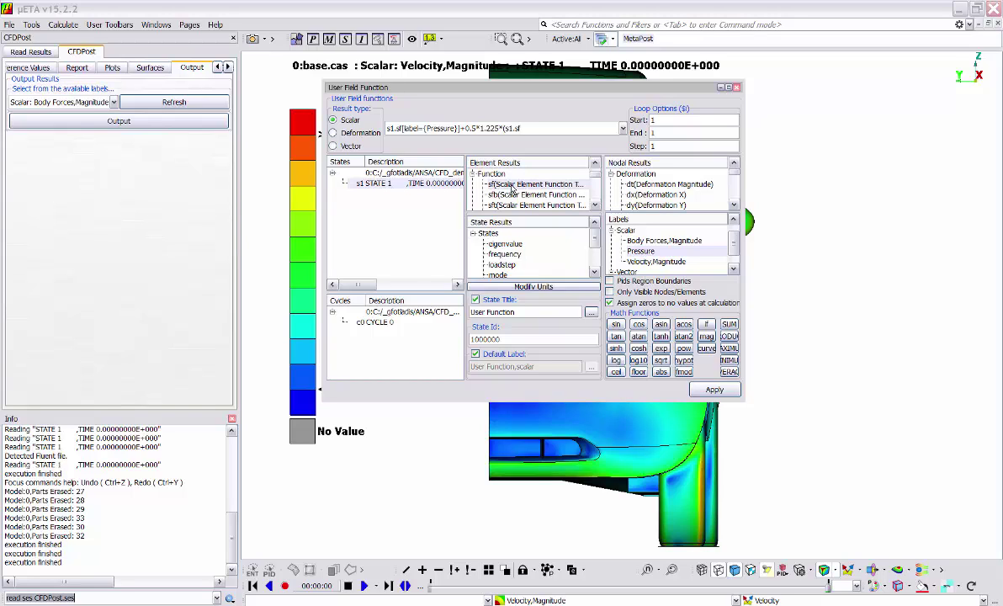
{"action": "double_click", "coordinate": [652, 263]}
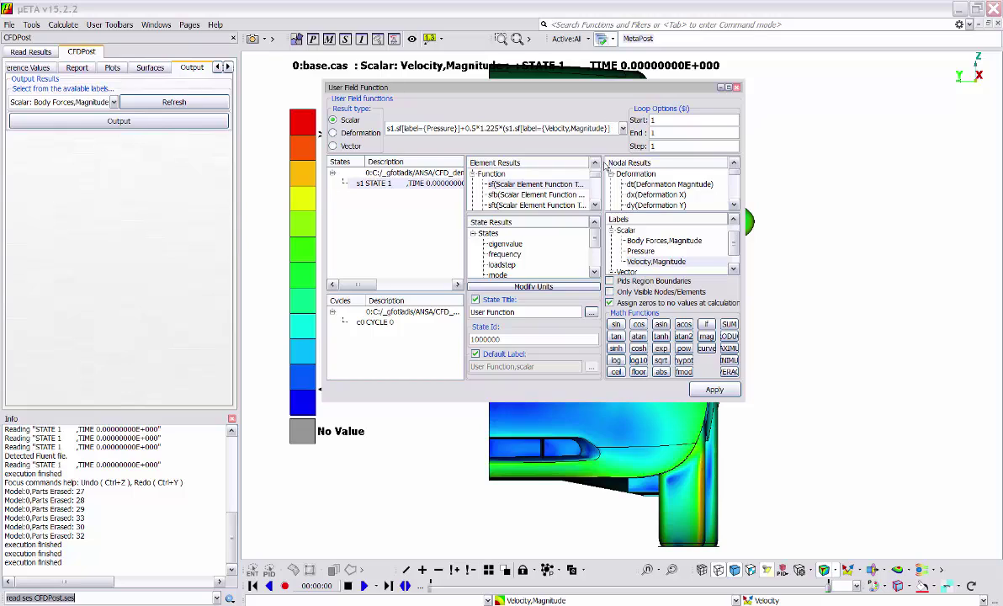
{"action": "type", "text": "^2"}
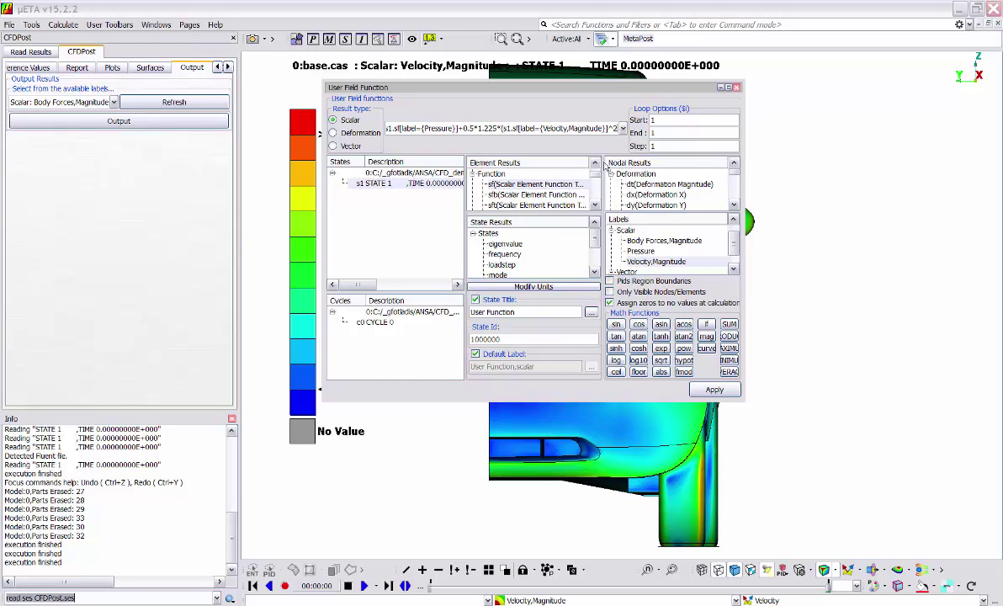
{"action": "type", "text": ")"}
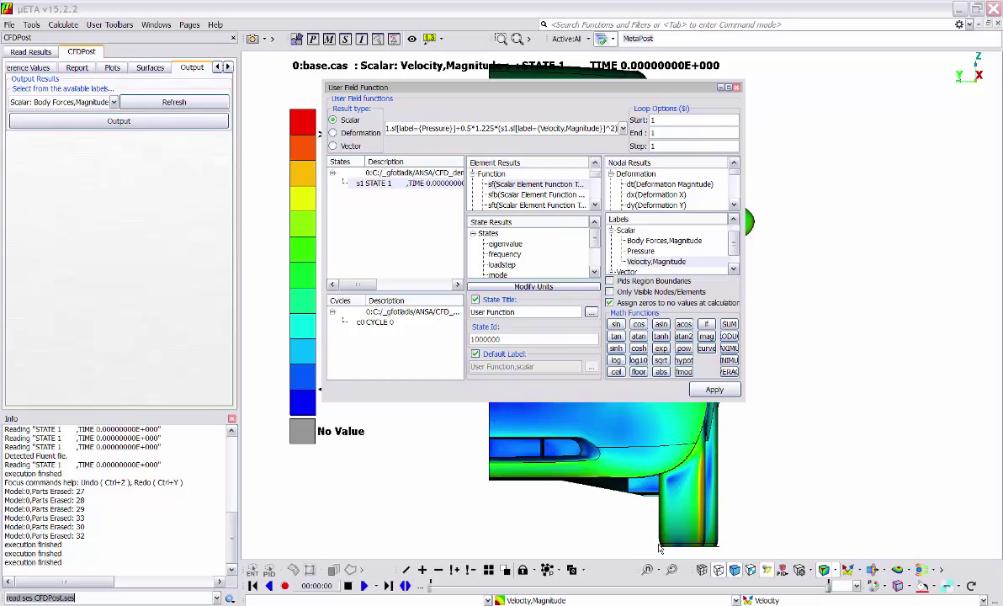
- Set the state ID to 1, replace the default label with Ptotal, apply the user function, and close its dialog
{"action": "double_click", "coordinate": [503, 339]}
{"action": "type", "text": "1"}
{"action": "left_click", "coordinate": [475, 355]}
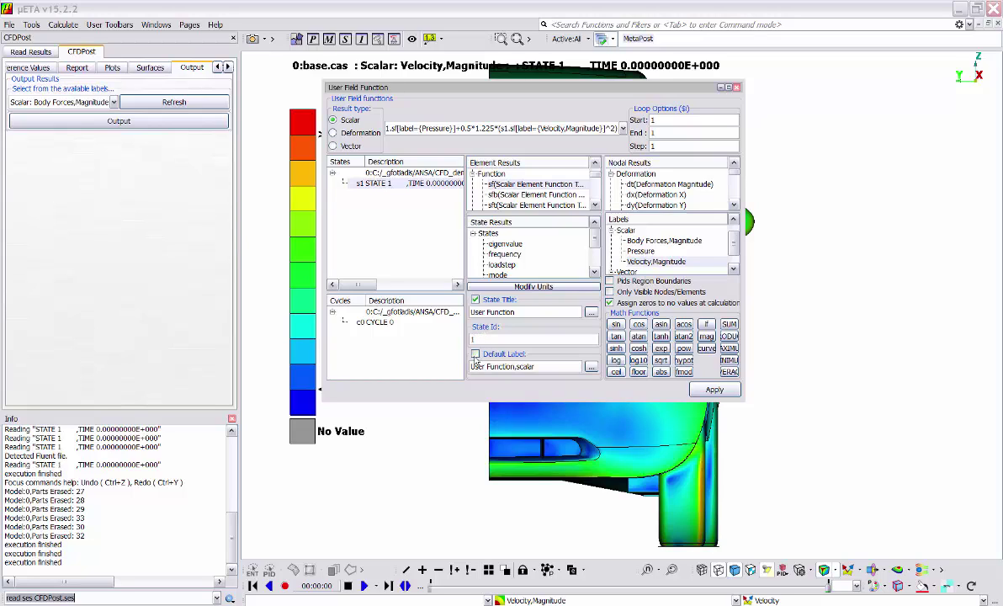
{"action": "left_click_drag", "start_coordinate": [539, 366], "coordinate": [440, 370]}
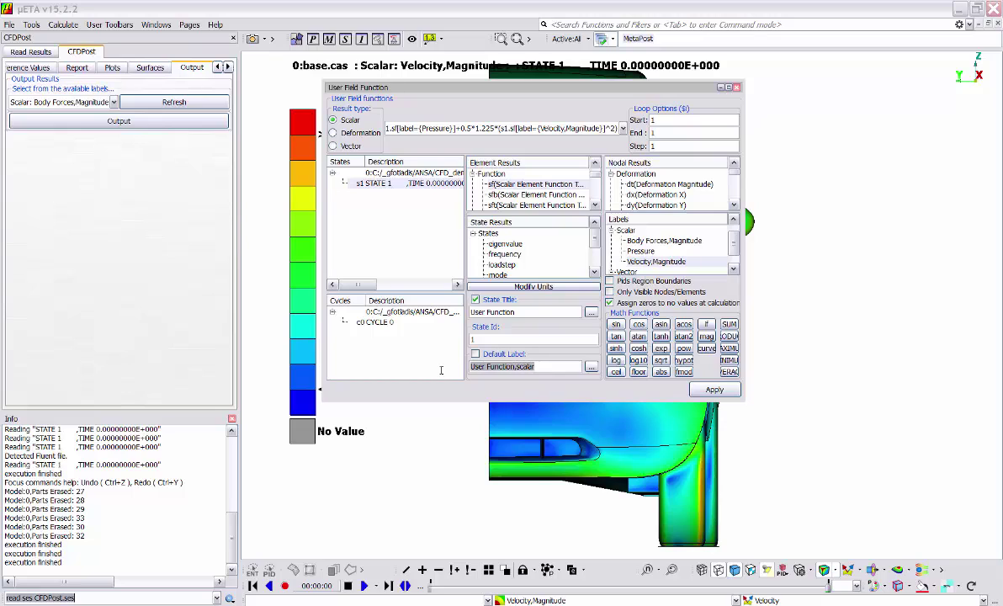
{"action": "type", "text": "Ptotal"}
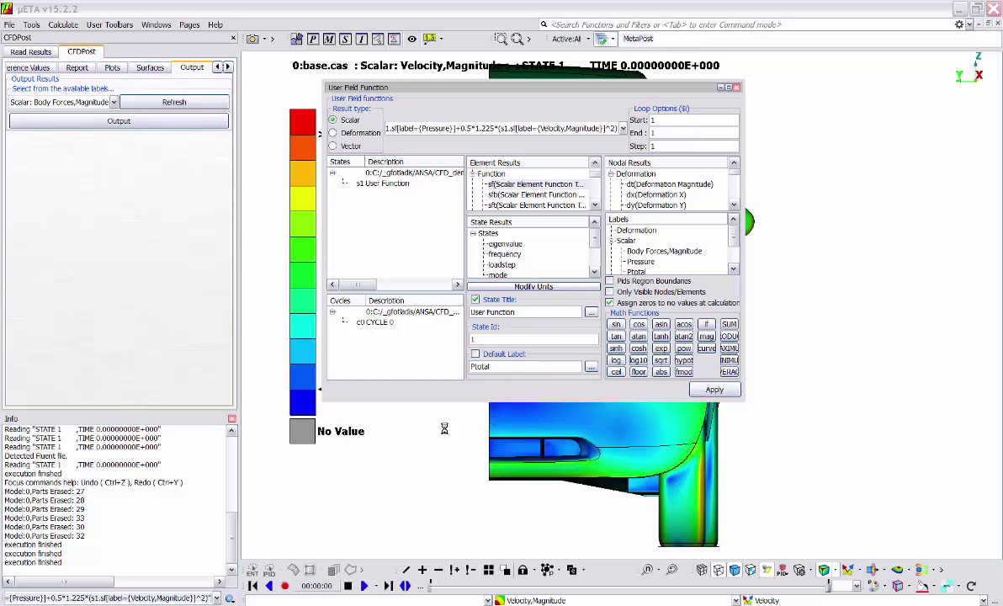
{"action": "left_click", "coordinate": [737, 88]}
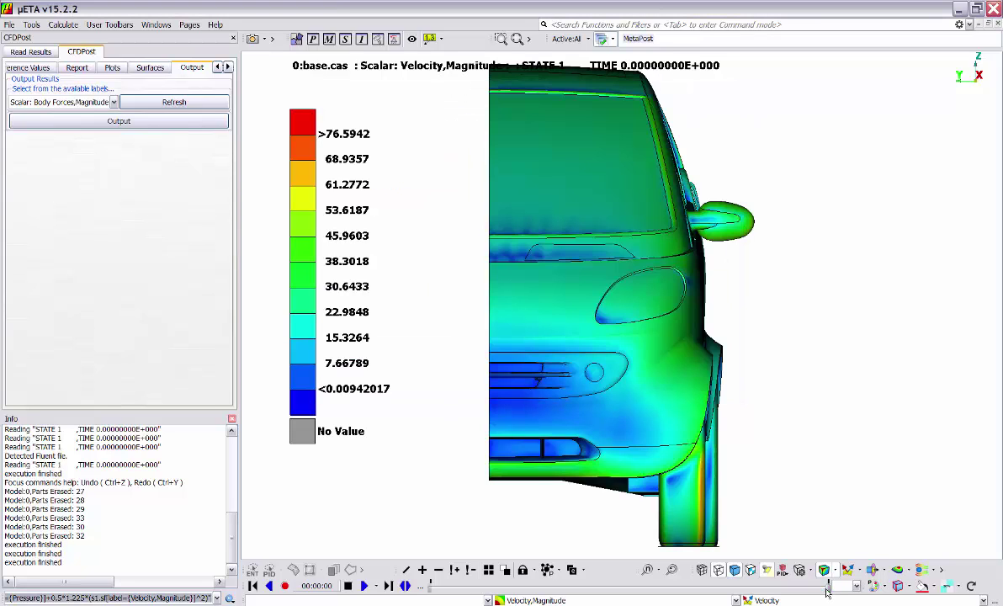
- Display the Ptotal scalar on the car and inspect it from an oblique front view
{"action": "left_click", "coordinate": [593, 600]}
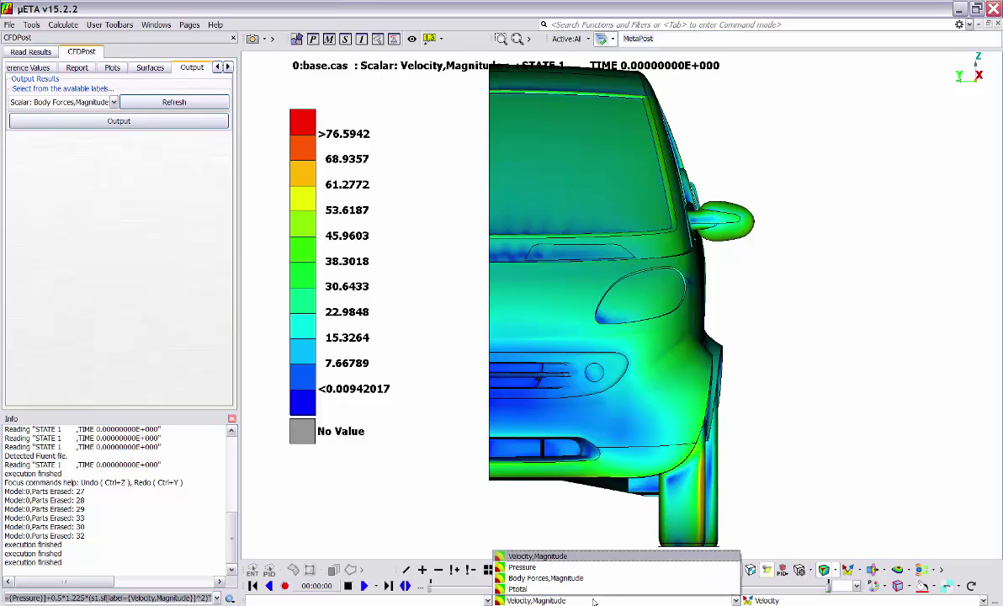
{"action": "left_click", "coordinate": [539, 589]}
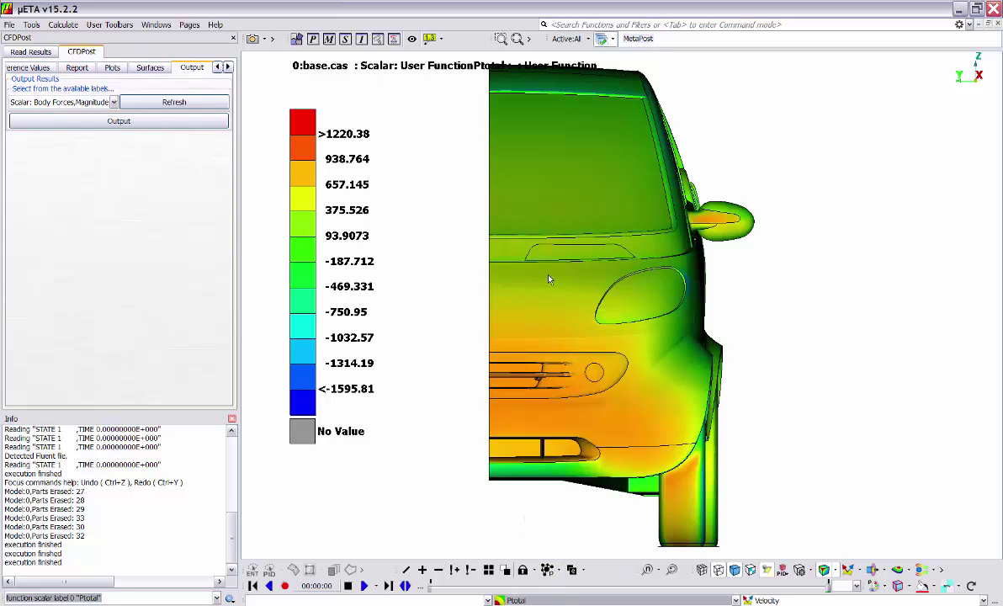
{"action": "scroll", "coordinate": [548, 275], "scroll_direction": "down", "scroll_amount": 2}
{"action": "left_click_drag", "start_coordinate": [605, 271], "coordinate": [443, 347], "text": "ctrl"}
{"action": "scroll", "coordinate": [496, 341], "scroll_direction": "down", "scroll_amount": 2}
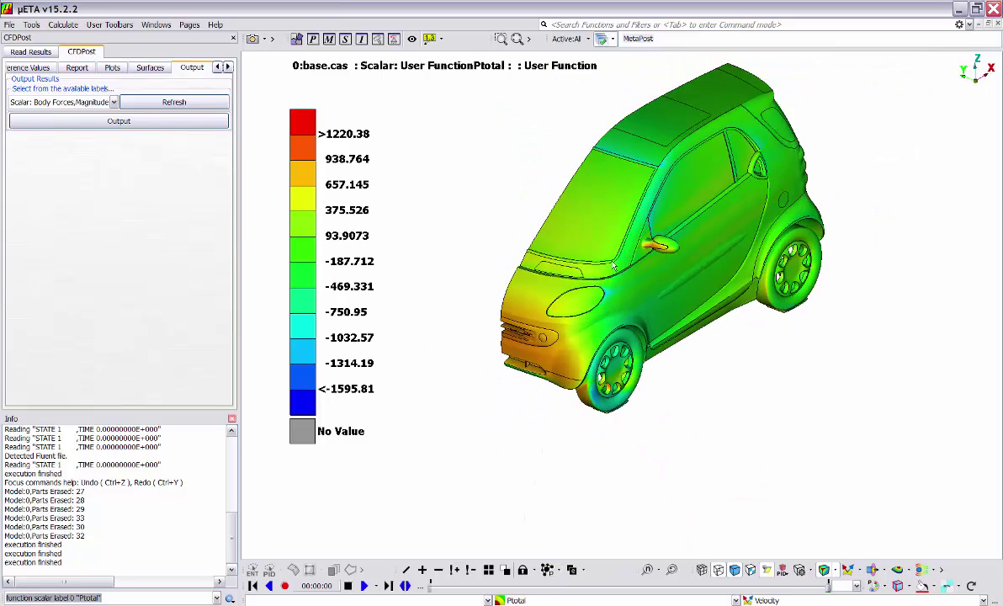
{"action": "middle_click_drag", "start_coordinate": [612, 263], "coordinate": [626, 301], "text": "ctrl"}
{"action": "scroll", "coordinate": [626, 301], "scroll_direction": "down", "scroll_amount": 2}
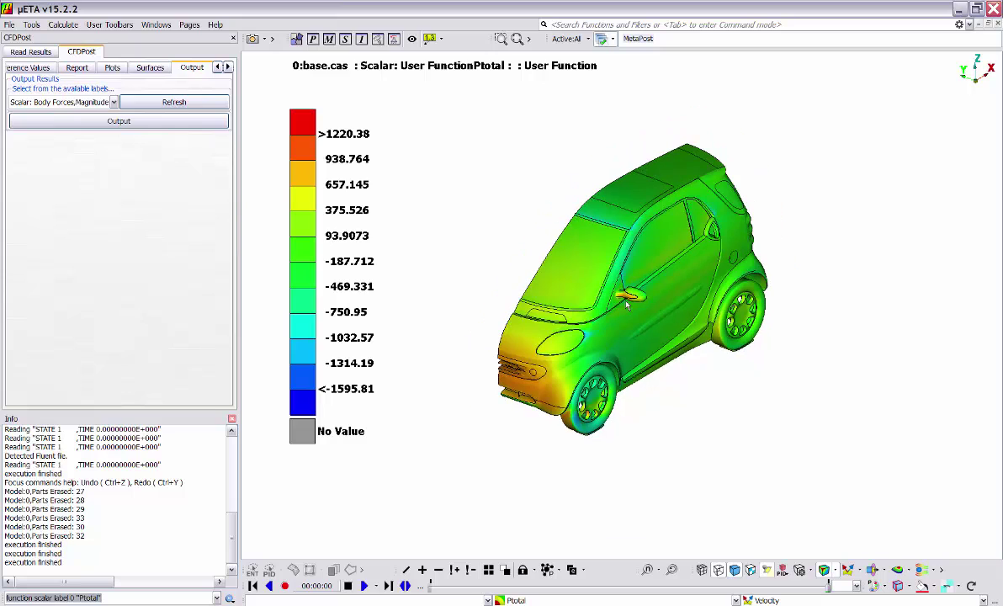
- Review the Ptotal expression in the user field function dialog and close the dialog
{"action": "left_click", "coordinate": [63, 24]}
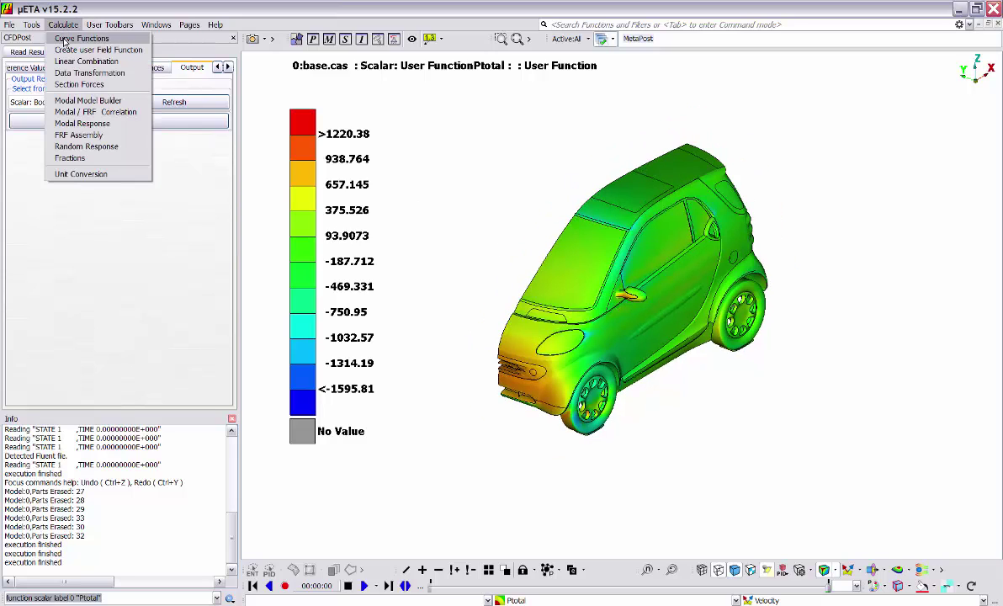
{"action": "left_click", "coordinate": [61, 50]}
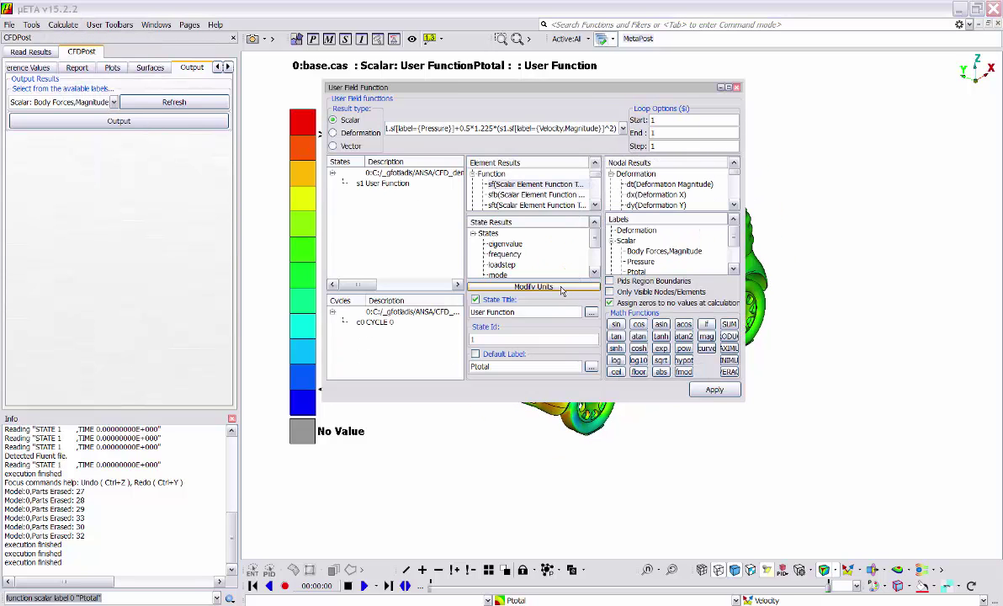
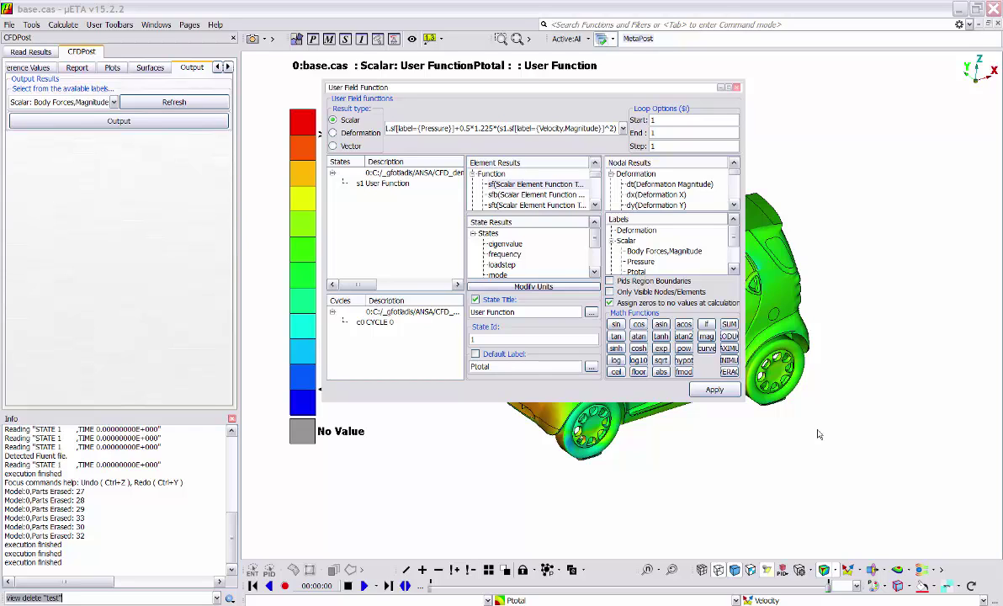
{"action": "left_click", "coordinate": [736, 88]}
- Save an enlarged oblique front view of the car as a new view named test in views management
{"action": "left_click", "coordinate": [31, 24]}
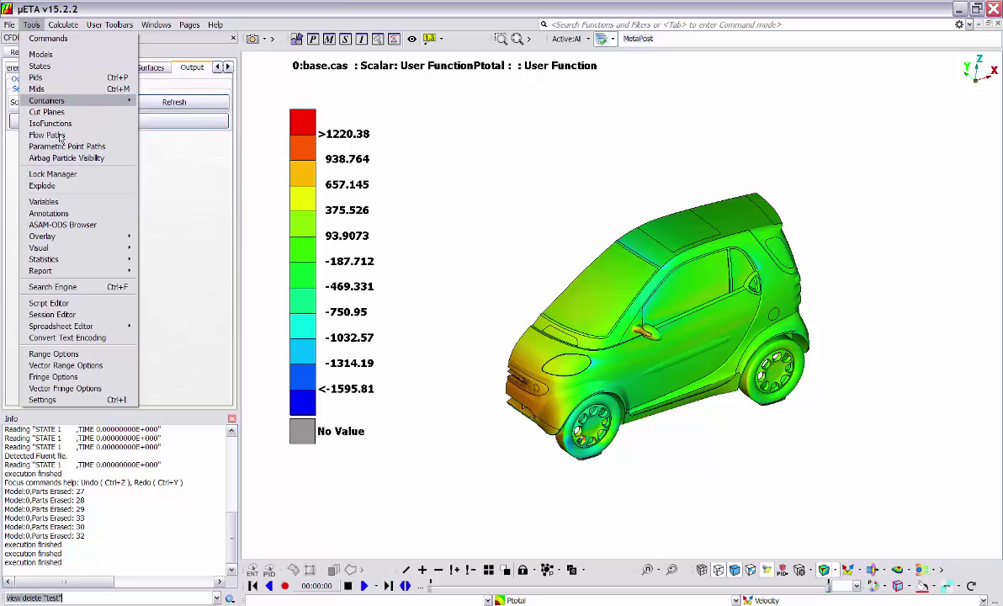
{"action": "mouse_move", "coordinate": [59, 249]}
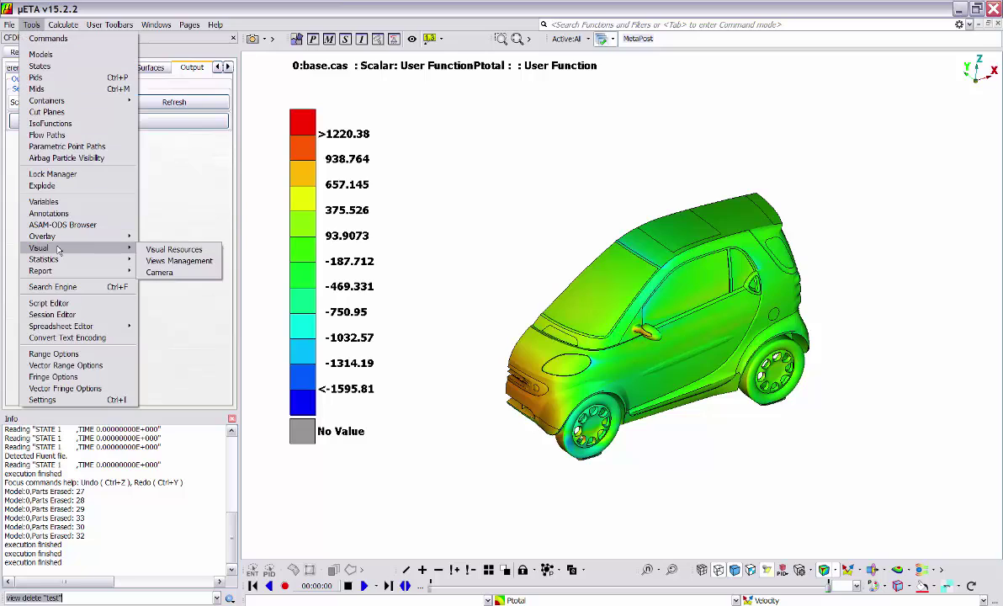
{"action": "left_click", "coordinate": [172, 260]}
{"action": "left_click_drag", "start_coordinate": [318, 101], "coordinate": [310, 103]}
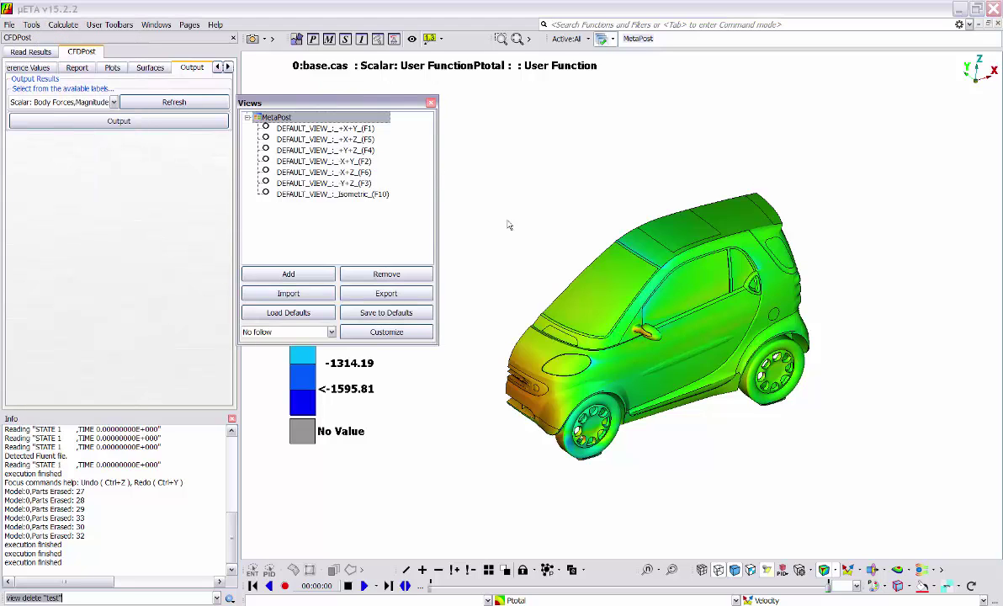
{"action": "scroll", "coordinate": [623, 304], "scroll_direction": "up", "scroll_amount": 2}
{"action": "scroll", "coordinate": [632, 286], "scroll_direction": "up", "scroll_amount": 3}
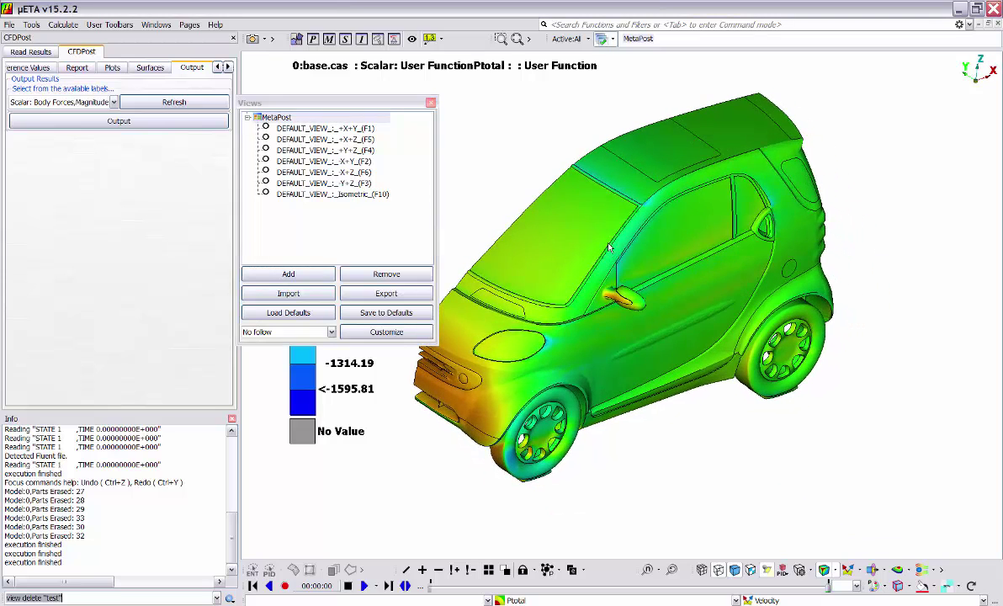
{"action": "left_click", "coordinate": [303, 274]}
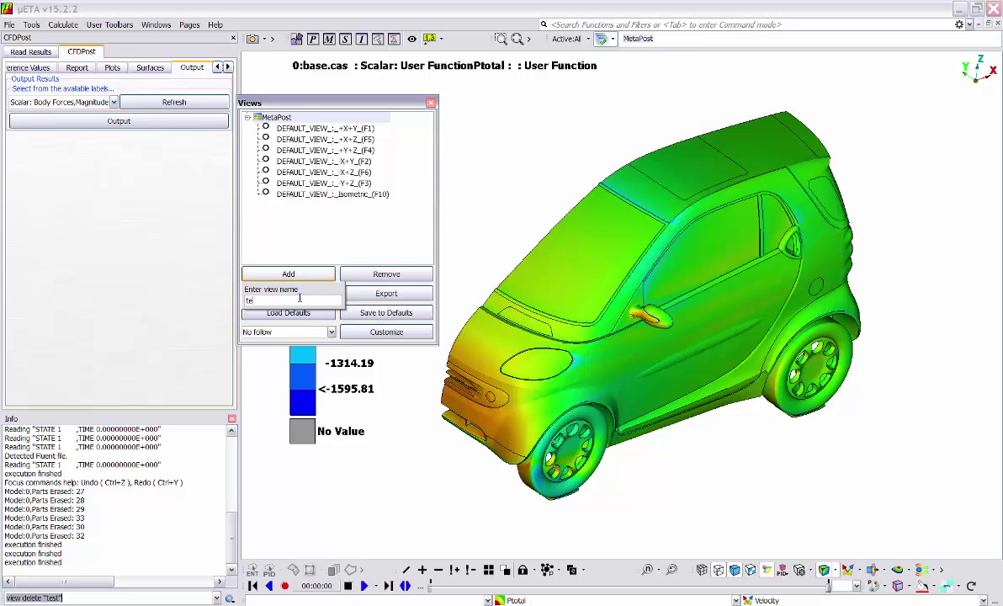
{"action": "key", "text": "Return"}
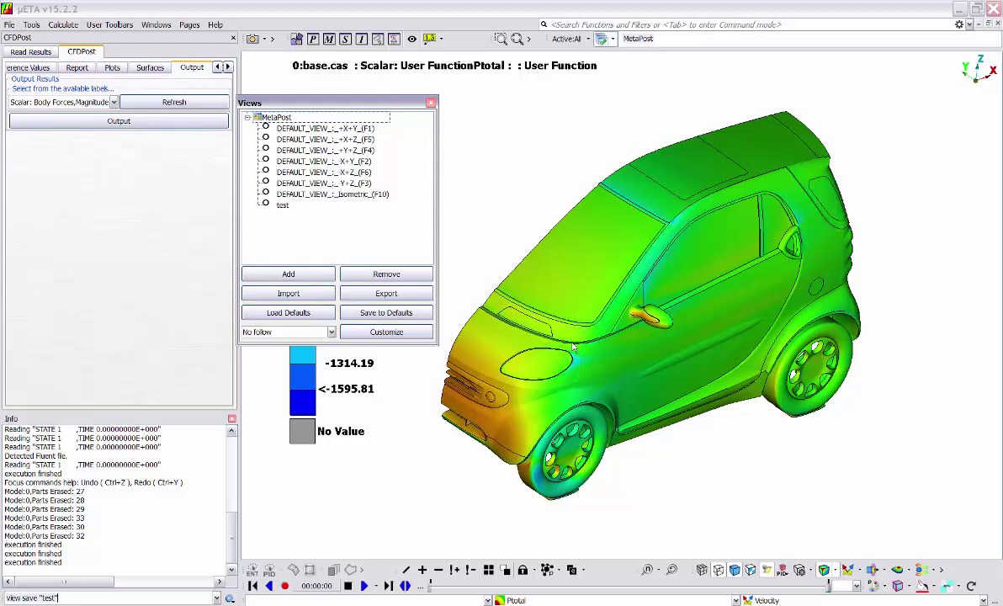
- Rotate and shrink the car to a different view, and restore the saved test view
{"action": "scroll", "coordinate": [634, 348], "scroll_direction": "down", "scroll_amount": 2}
{"action": "left_click_drag", "start_coordinate": [634, 347], "coordinate": [539, 273], "text": "ctrl"}
{"action": "scroll", "coordinate": [611, 310], "scroll_direction": "down", "scroll_amount": 4}
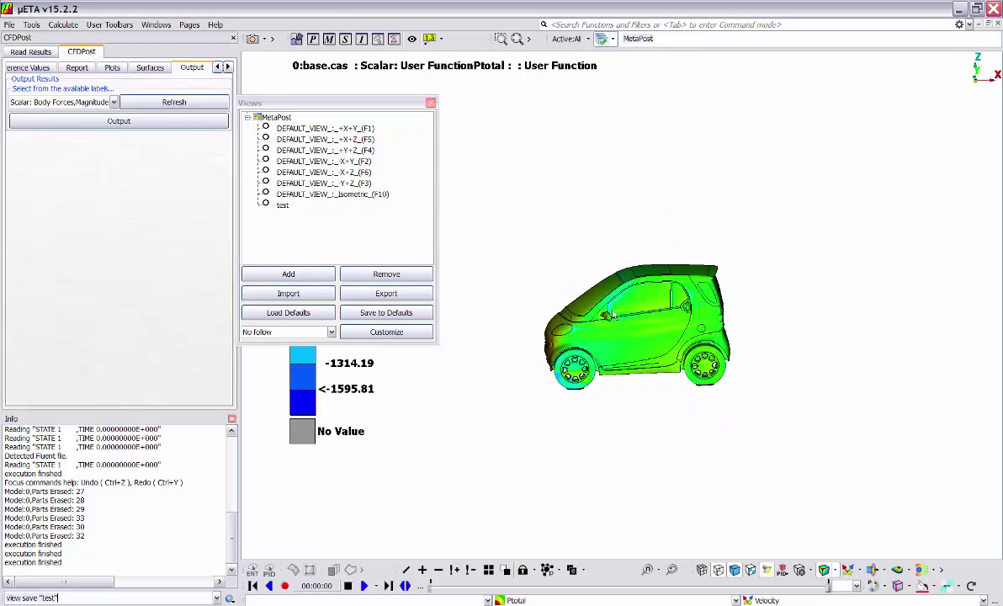
{"action": "left_click_drag", "start_coordinate": [594, 309], "coordinate": [551, 339], "text": "ctrl"}
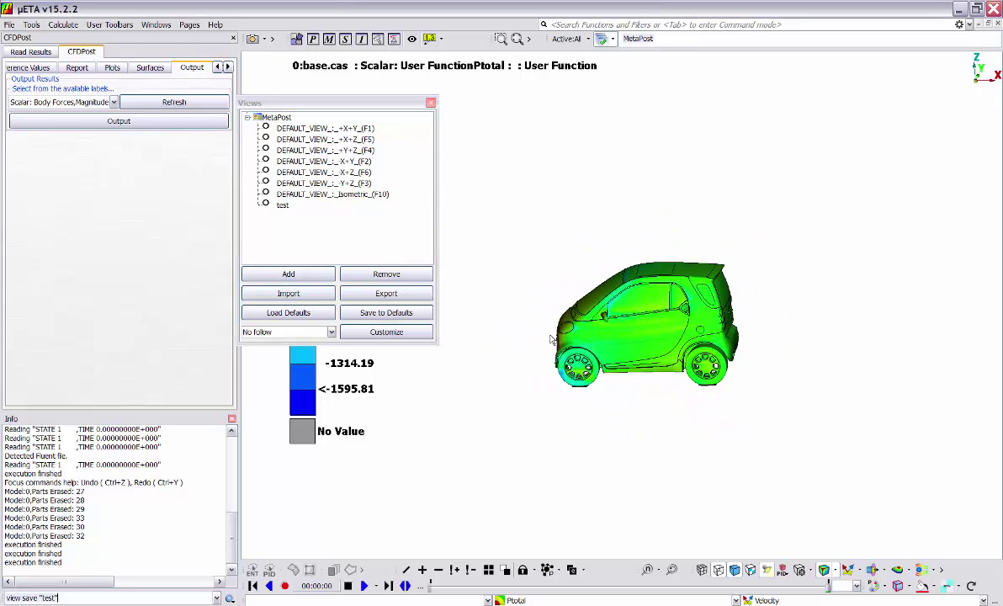
{"action": "left_click", "coordinate": [266, 206]}
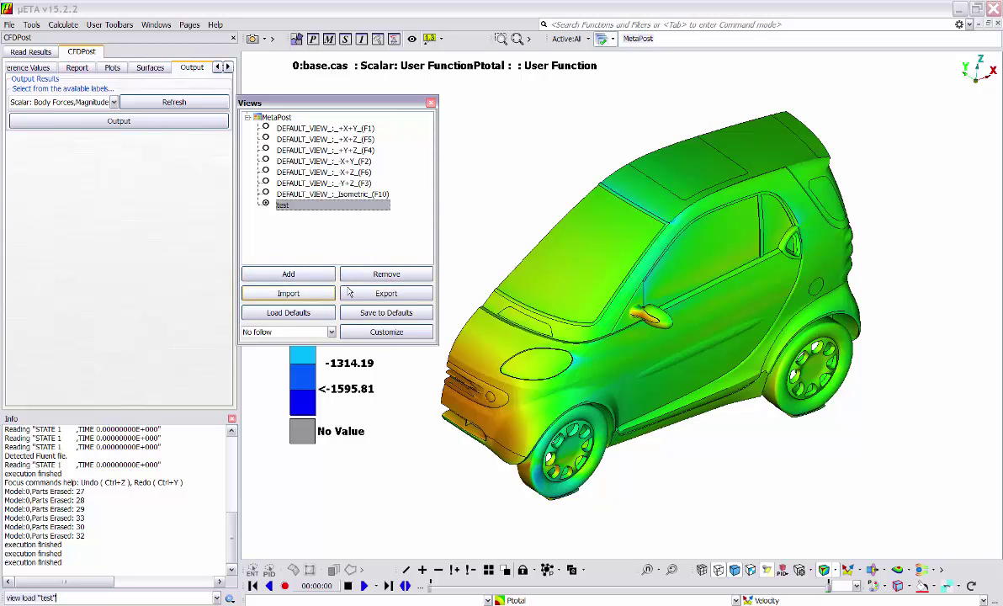
- Export the test view to a views file named 8 in the config folder and close the views manager
{"action": "left_click", "coordinate": [387, 293]}
{"action": "left_click_drag", "start_coordinate": [381, 289], "coordinate": [430, 286]}
{"action": "type", "text": "8"}
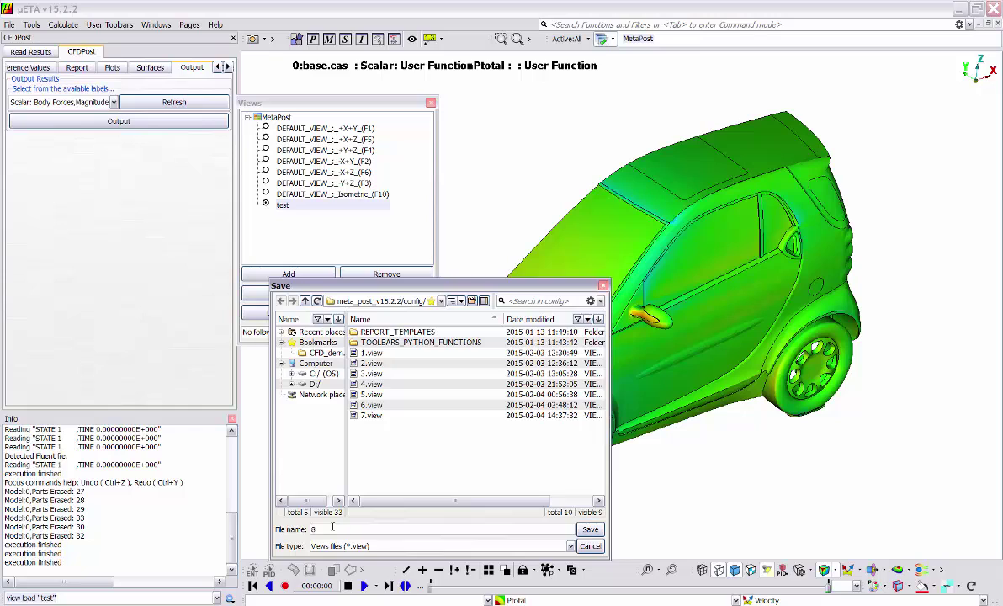
{"action": "key", "text": "Return"}
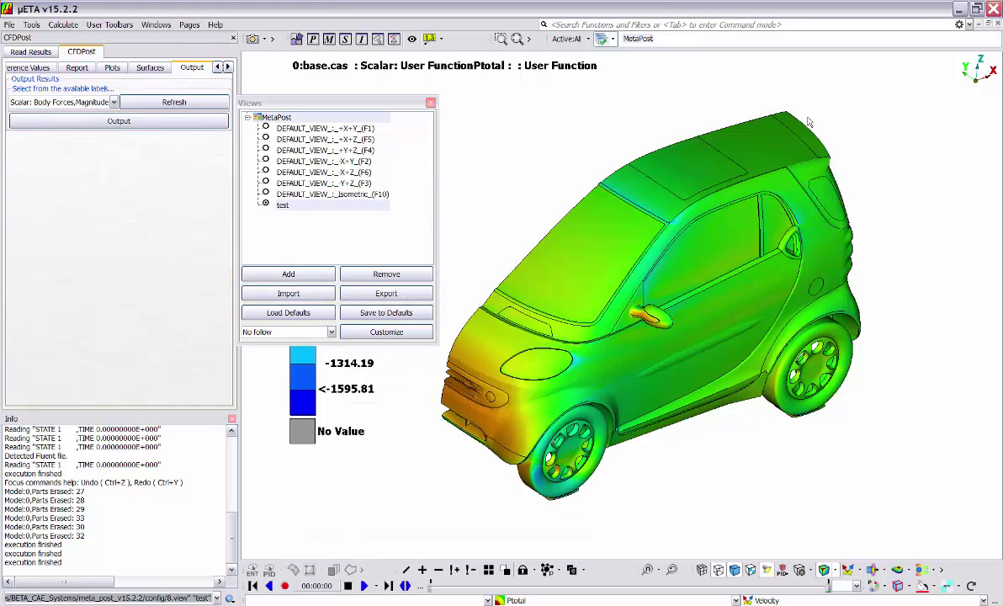
{"action": "left_click", "coordinate": [430, 102]}
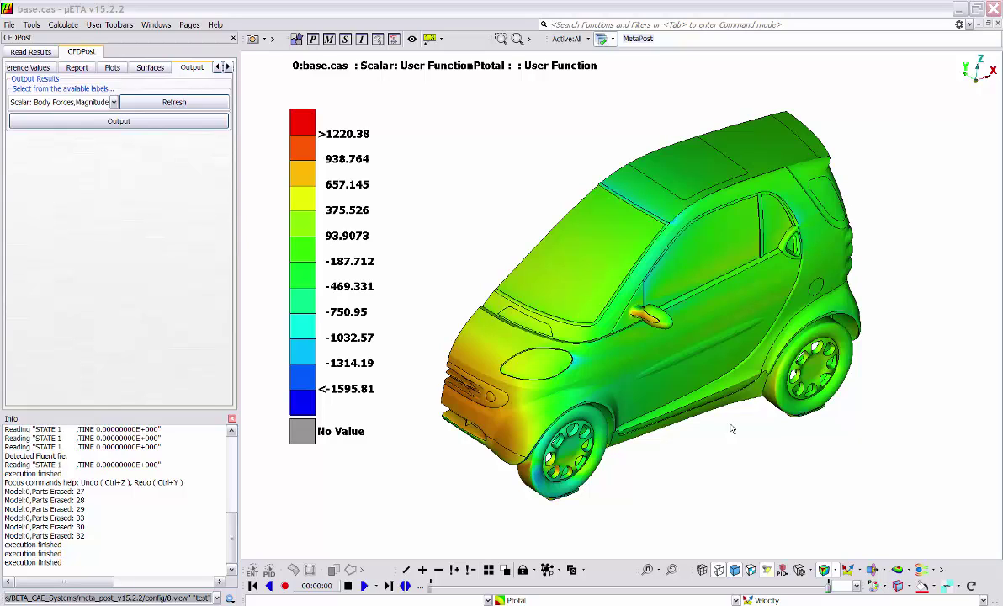
- Open the PPTX report composer and add three new slides after Slide 1
{"action": "left_click", "coordinate": [31, 24]}
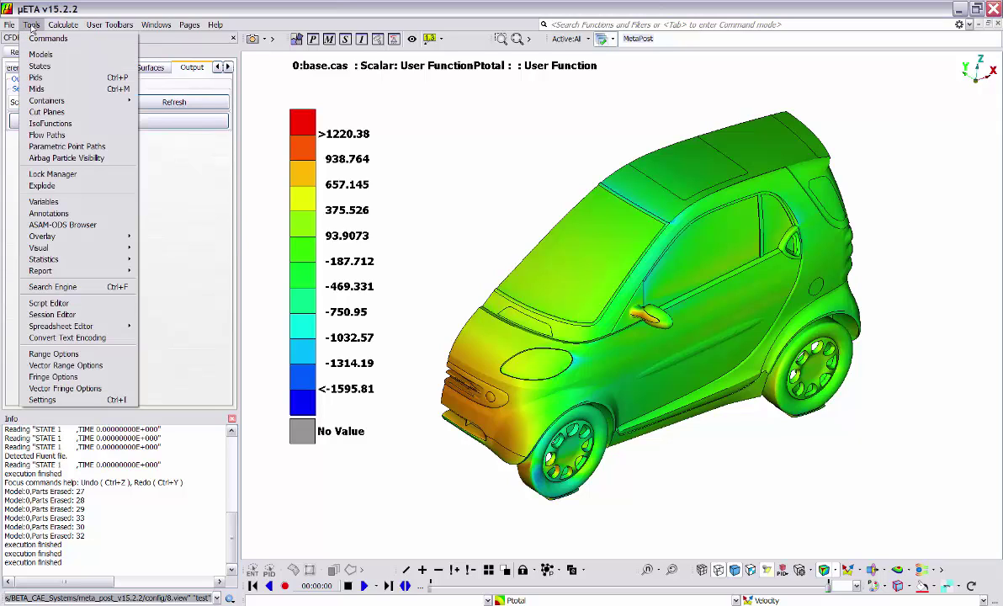
{"action": "mouse_move", "coordinate": [101, 270]}
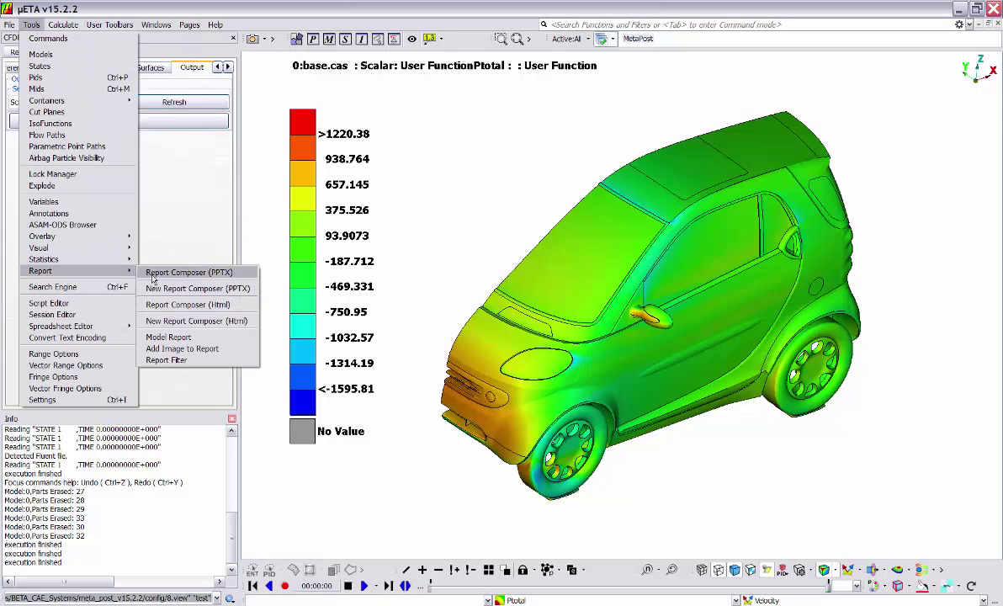
{"action": "left_click", "coordinate": [189, 272]}
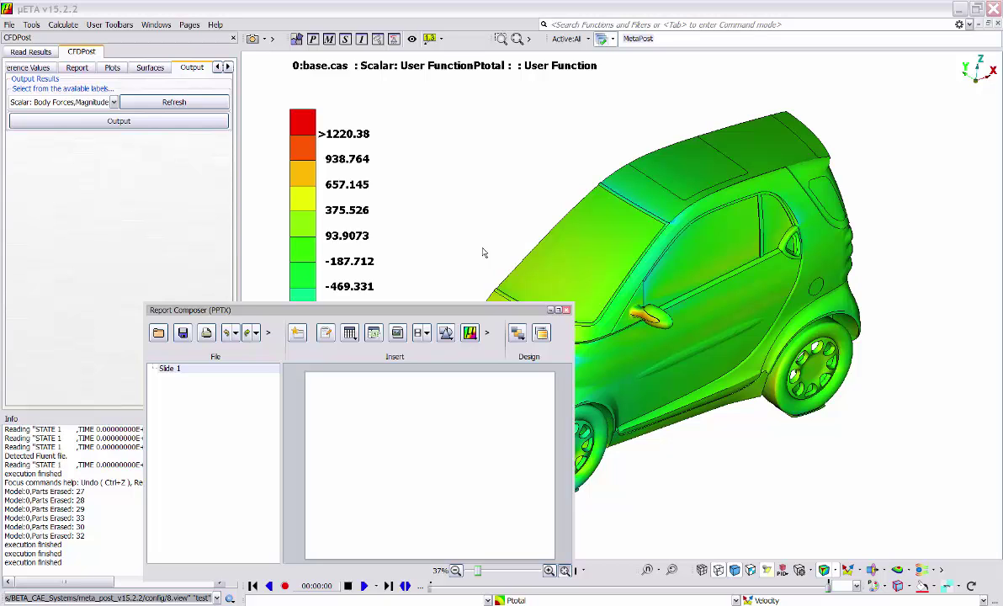
{"action": "left_click_drag", "start_coordinate": [389, 309], "coordinate": [677, 145]}
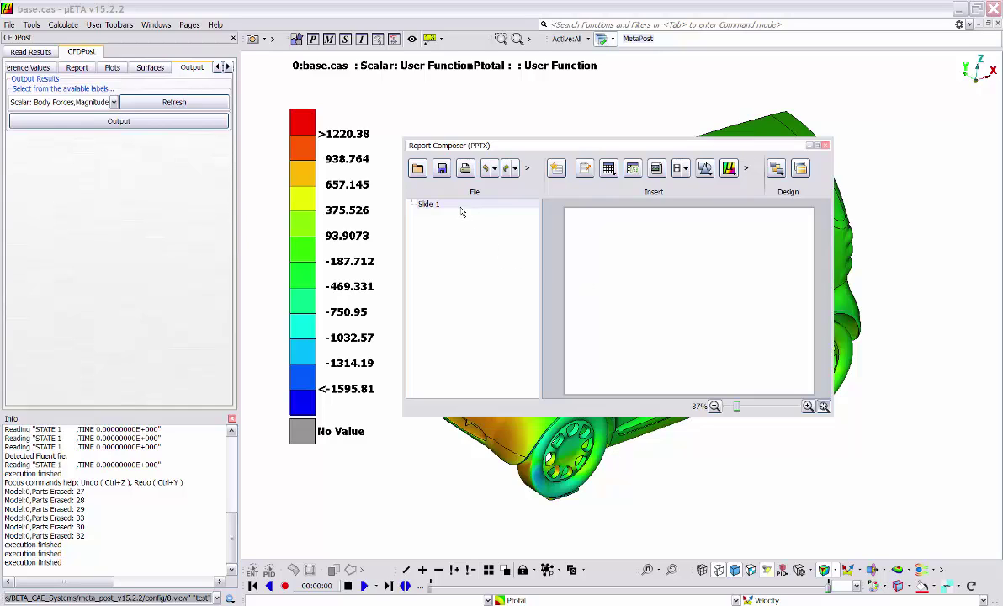
{"action": "left_click", "coordinate": [430, 204]}
{"action": "left_click", "coordinate": [558, 169]}
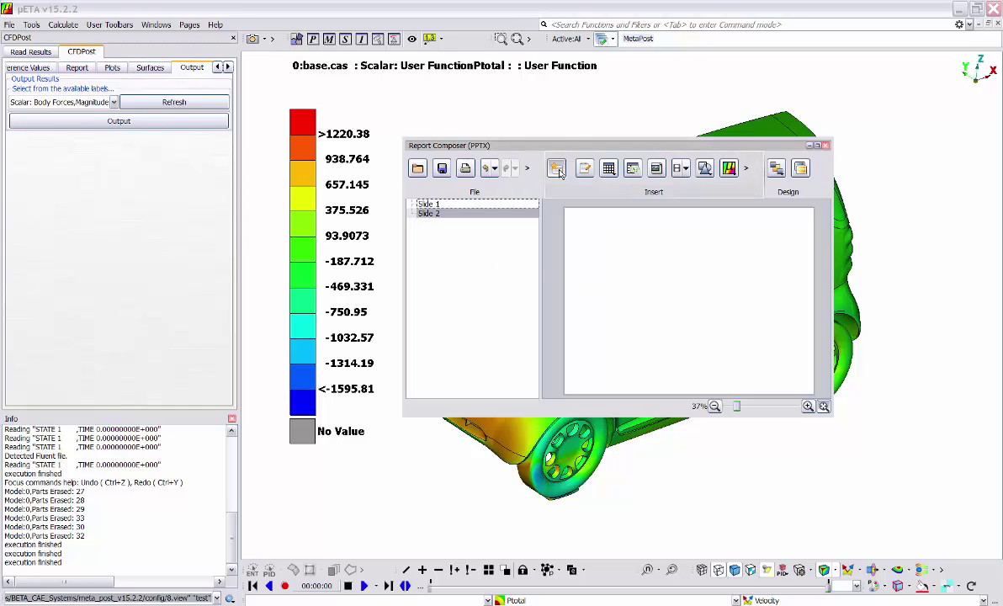
{"action": "left_click", "coordinate": [558, 169]}
{"action": "left_click", "coordinate": [558, 169]}
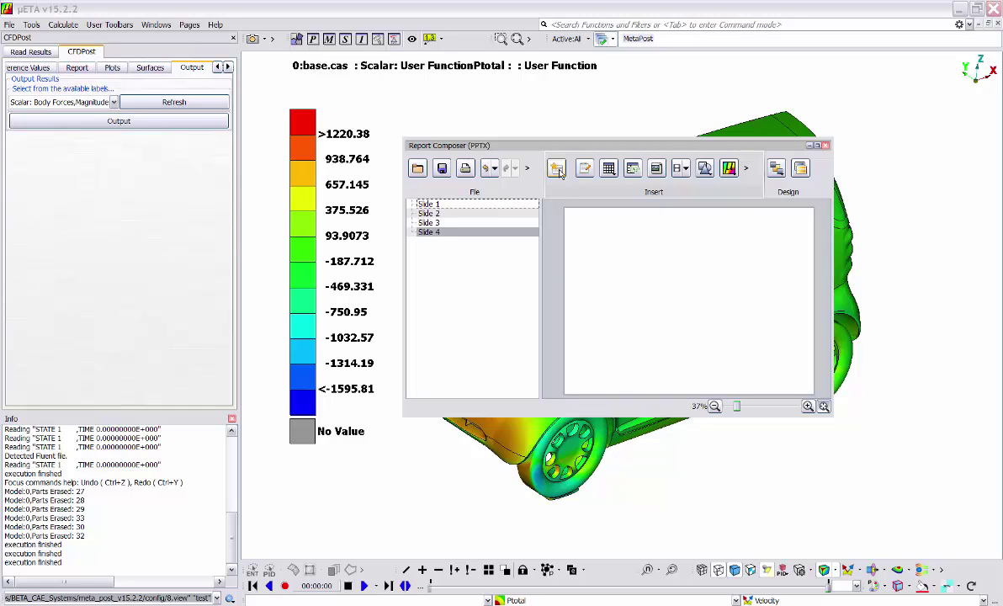
- Insert a text box across the upper part of Slide 1 reading "IsoFunction Total Pressure = 0"
{"action": "left_click", "coordinate": [461, 206]}
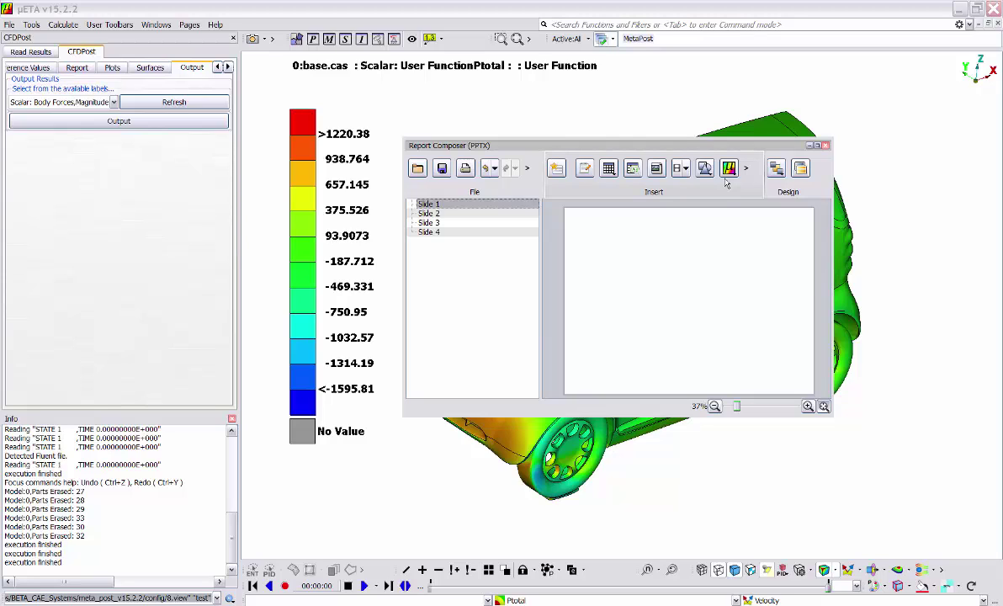
{"action": "left_click", "coordinate": [589, 171]}
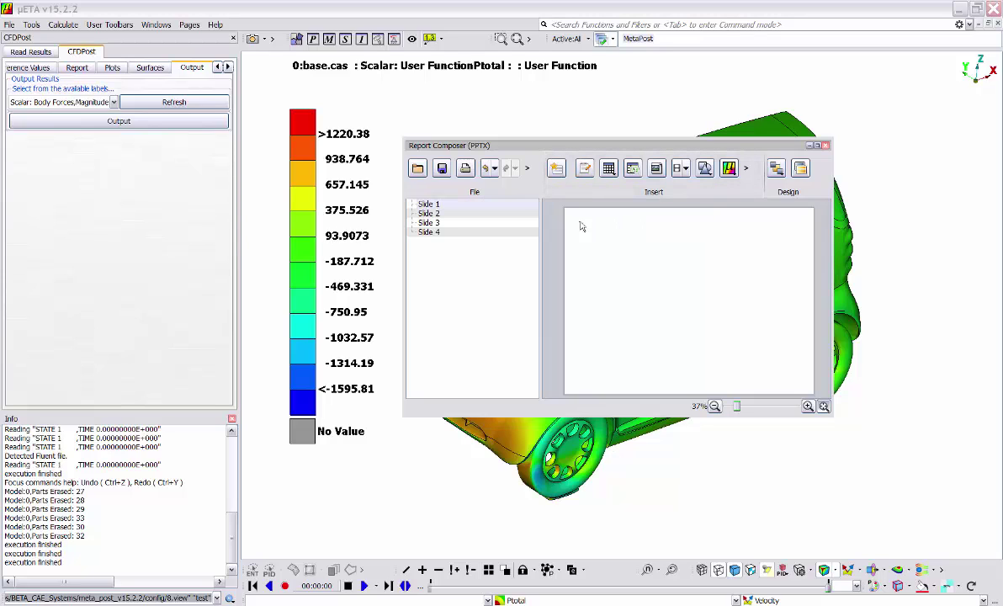
{"action": "left_click_drag", "start_coordinate": [580, 224], "coordinate": [784, 247]}
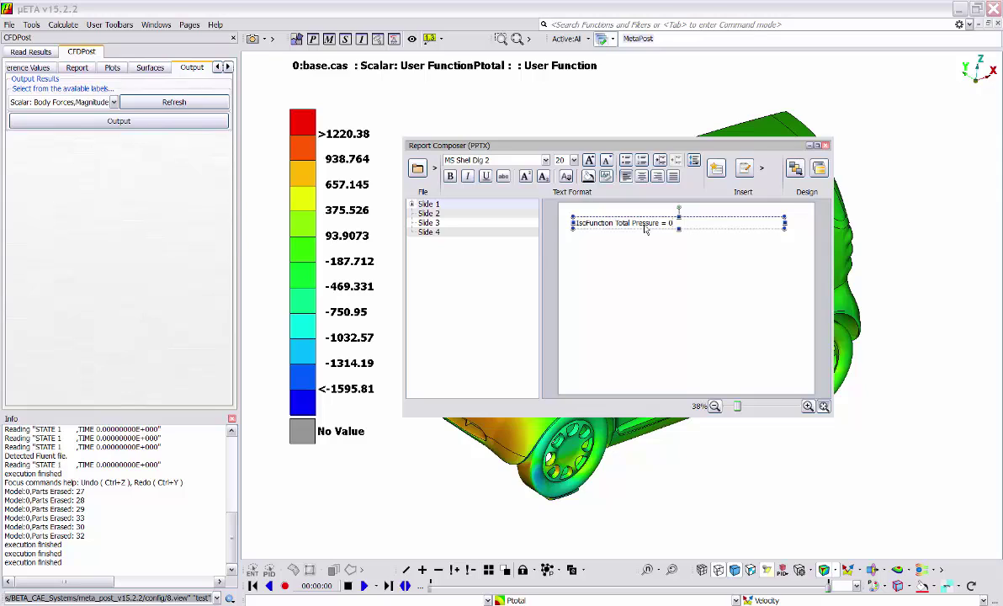
{"action": "left_click", "coordinate": [680, 268]}
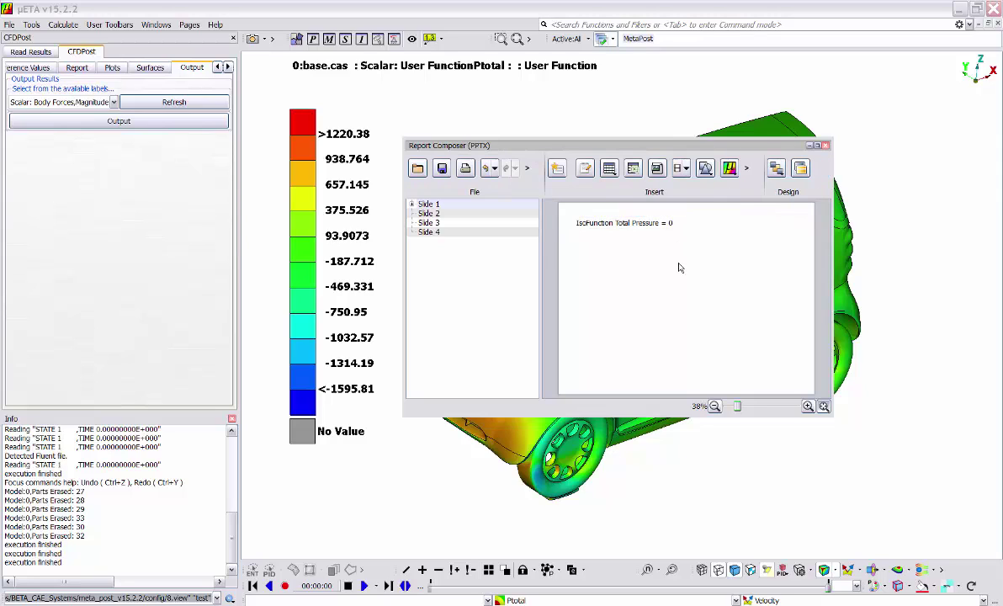
- Format the IsoFunction heading on Slide 1 with font size 24, bold and italic
{"action": "left_click", "coordinate": [658, 224]}
{"action": "left_click_drag", "start_coordinate": [673, 223], "coordinate": [575, 224]}
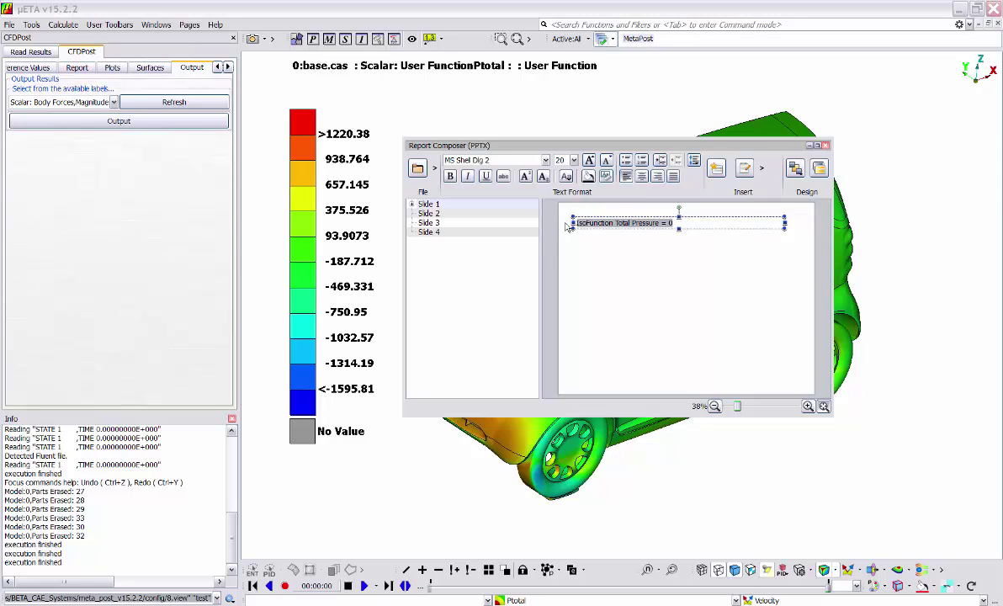
{"action": "left_click", "coordinate": [573, 160]}
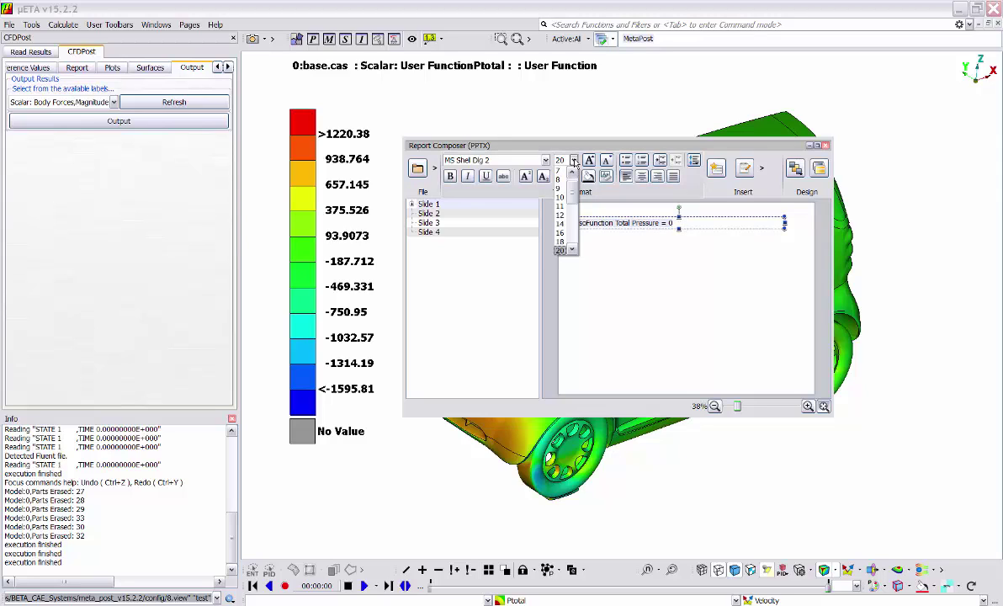
{"action": "left_click", "coordinate": [573, 249]}
{"action": "left_click", "coordinate": [572, 249]}
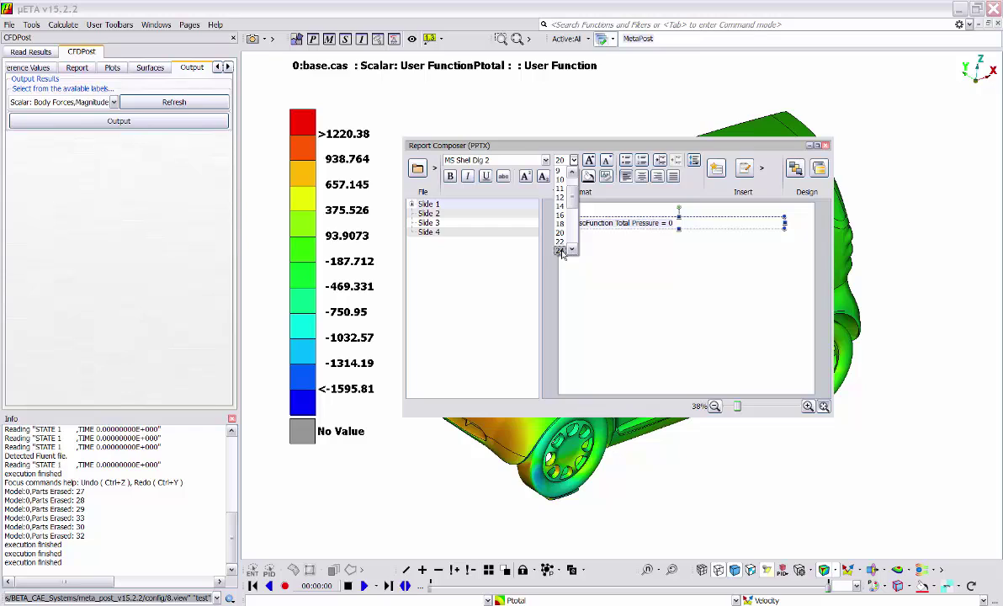
{"action": "left_click", "coordinate": [559, 251]}
{"action": "left_click", "coordinate": [450, 176]}
{"action": "left_click", "coordinate": [468, 176]}
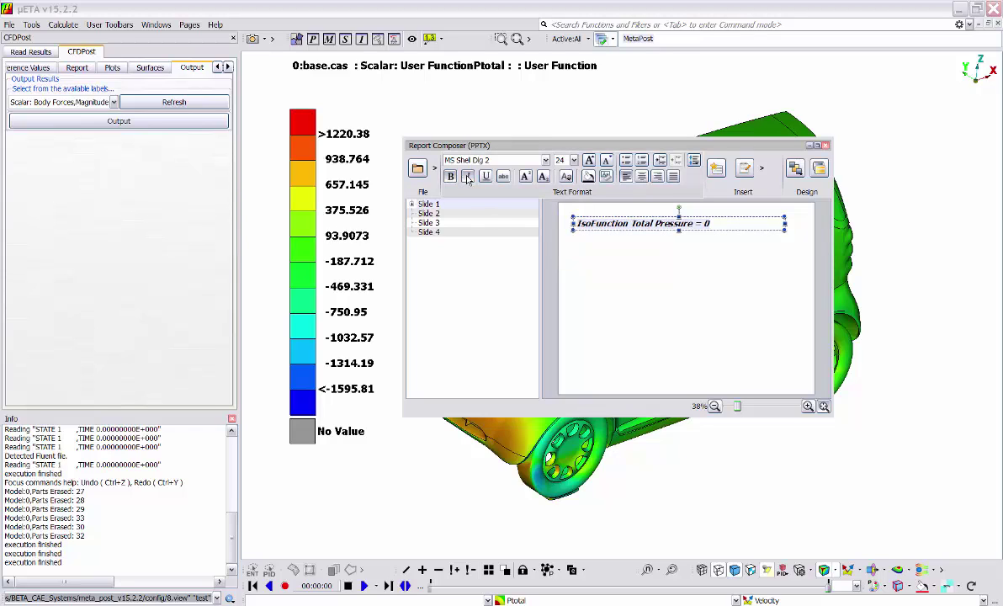
{"action": "left_click", "coordinate": [609, 258]}
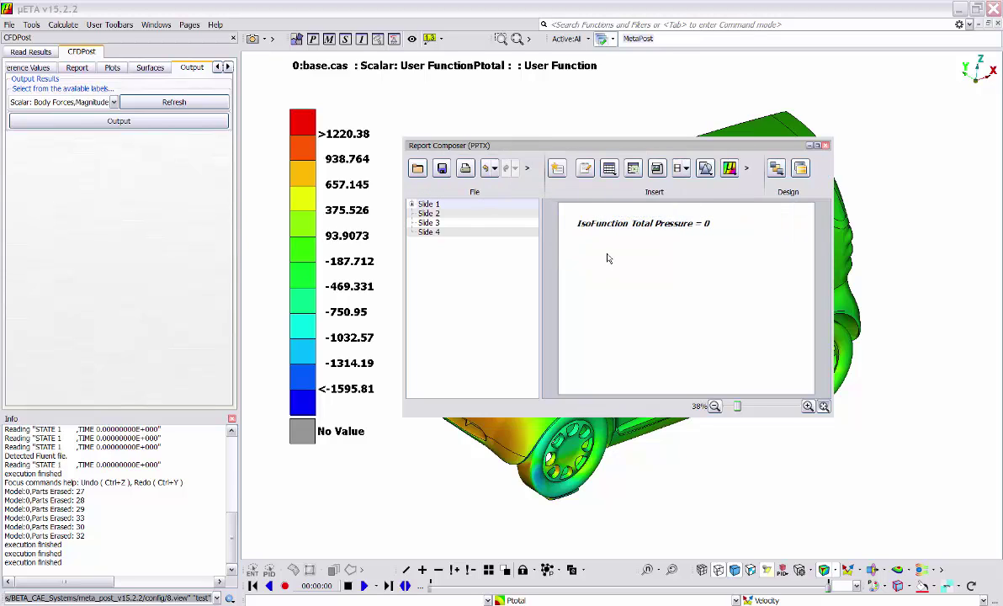
- Look at the image files available for insertion into Slide 1 without choosing one
{"action": "left_click", "coordinate": [657, 169]}
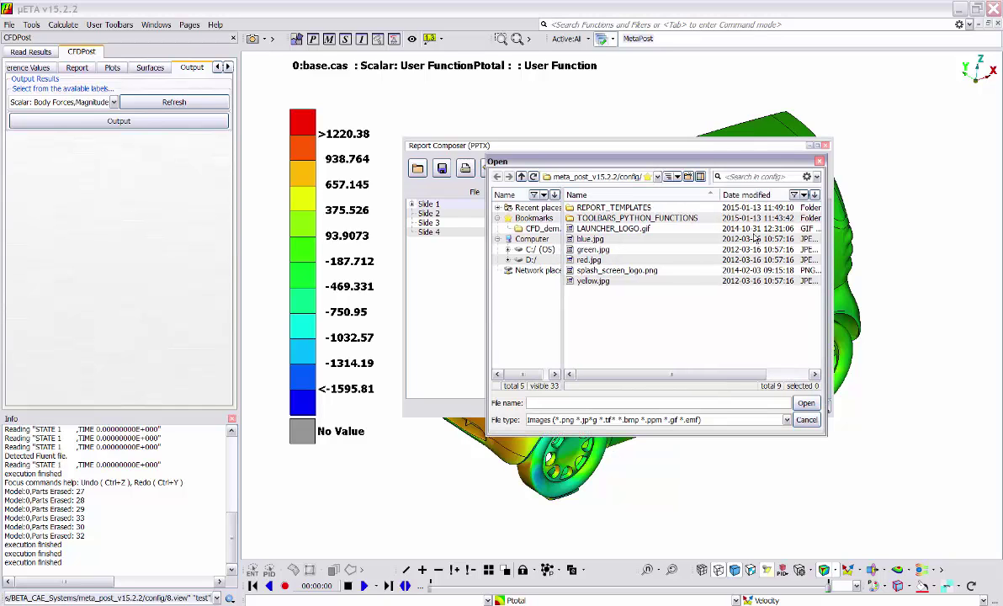
{"action": "left_click", "coordinate": [806, 419]}
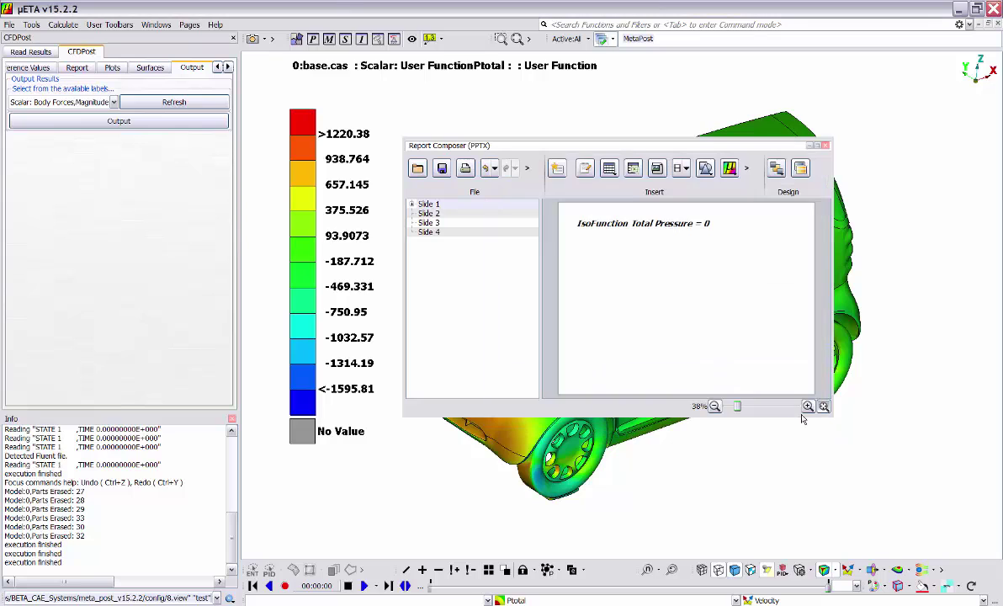
- Create a scalar IsoFunction named Ptotal with value 0 on the car model
{"action": "left_click_drag", "start_coordinate": [654, 153], "coordinate": [372, 173]}
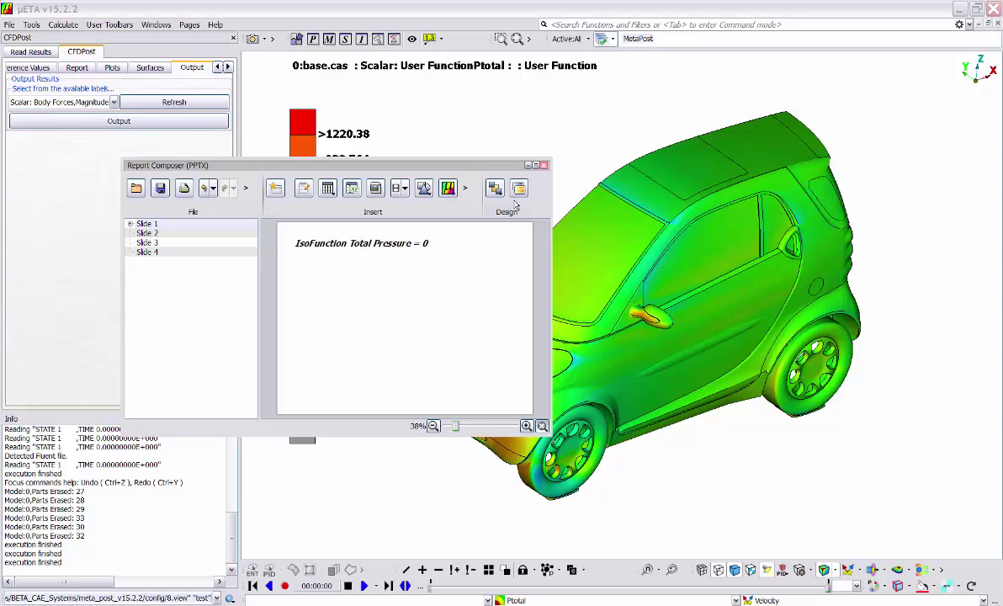
{"action": "left_click", "coordinate": [842, 510]}
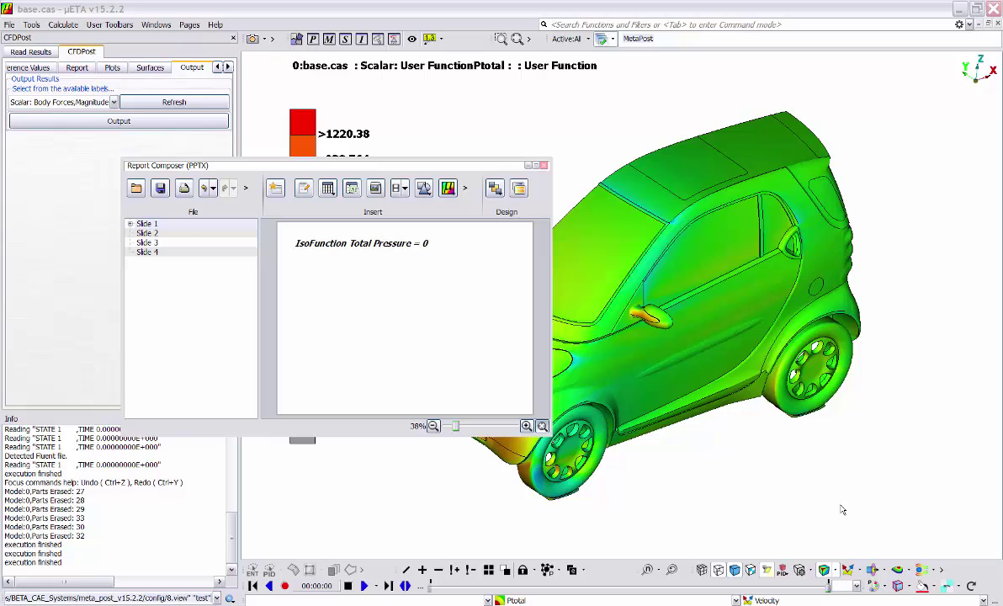
{"action": "right_click", "coordinate": [909, 572]}
{"action": "mouse_move", "coordinate": [907, 532]}
{"action": "mouse_move", "coordinate": [949, 534]}
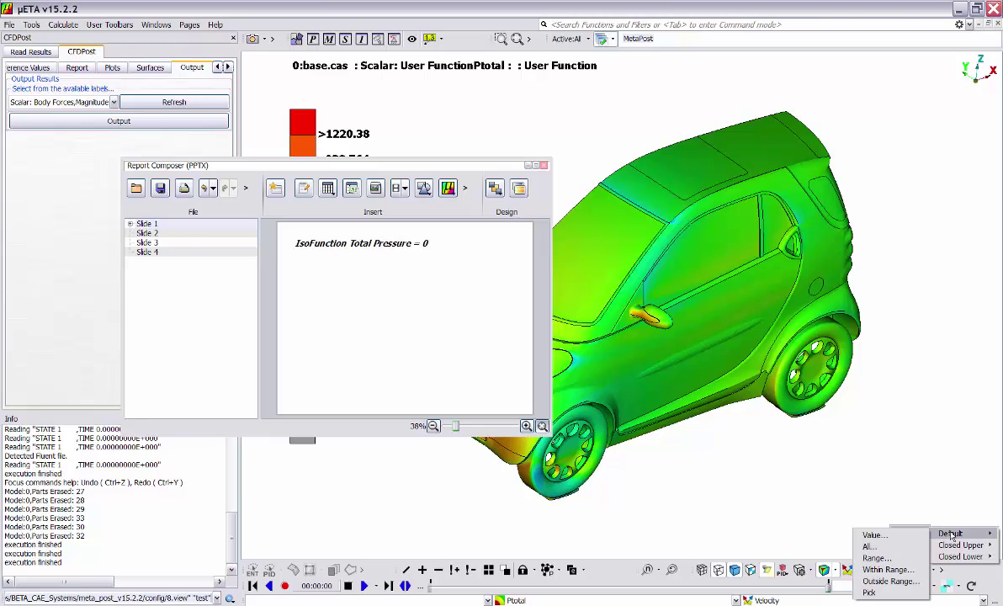
{"action": "left_click", "coordinate": [895, 536]}
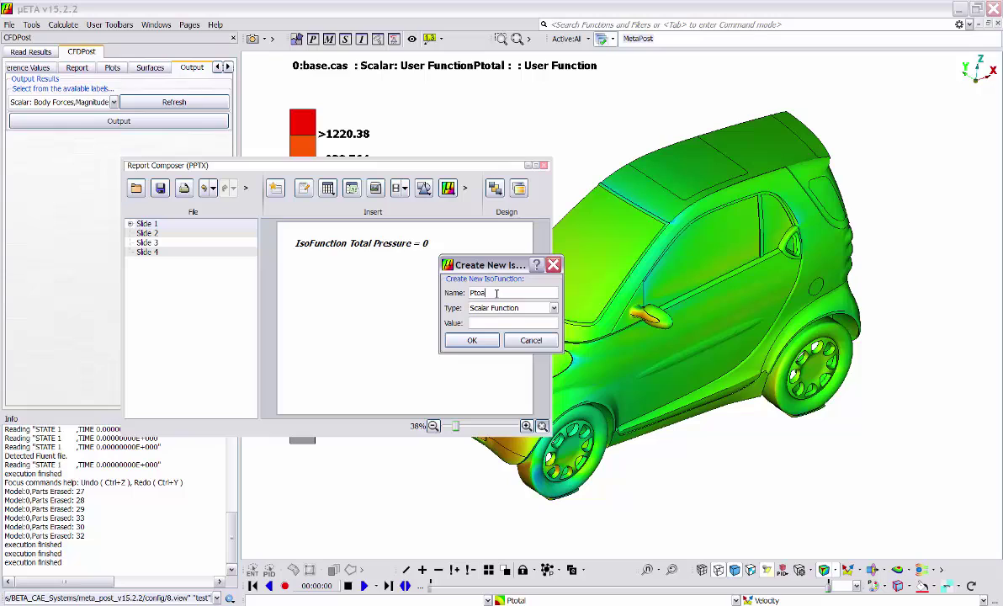
{"action": "type", "text": "Ptotal"}
{"action": "key", "text": "Tab"}
{"action": "left_click", "coordinate": [463, 342]}
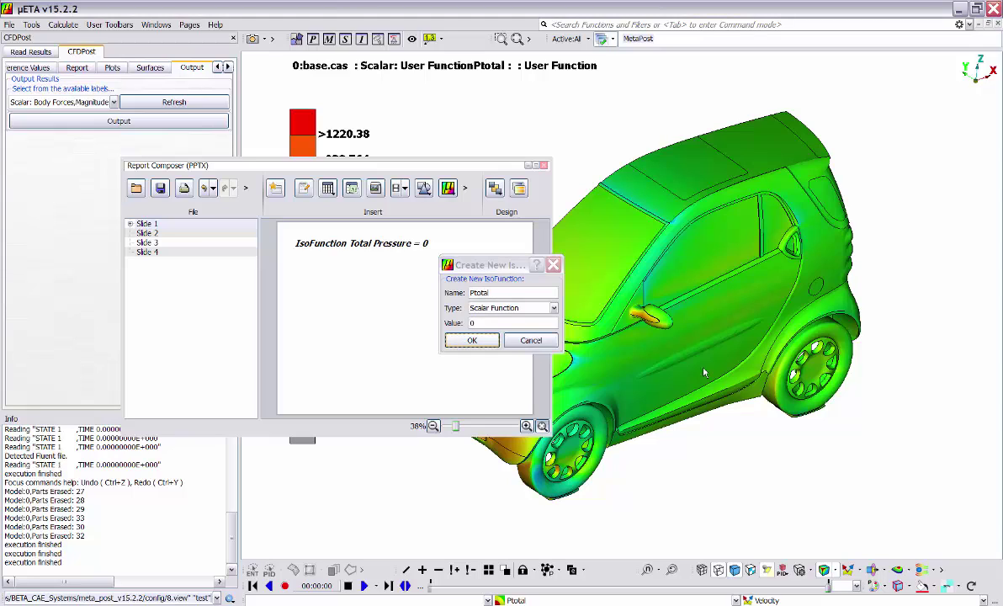
{"action": "key", "text": "Return"}
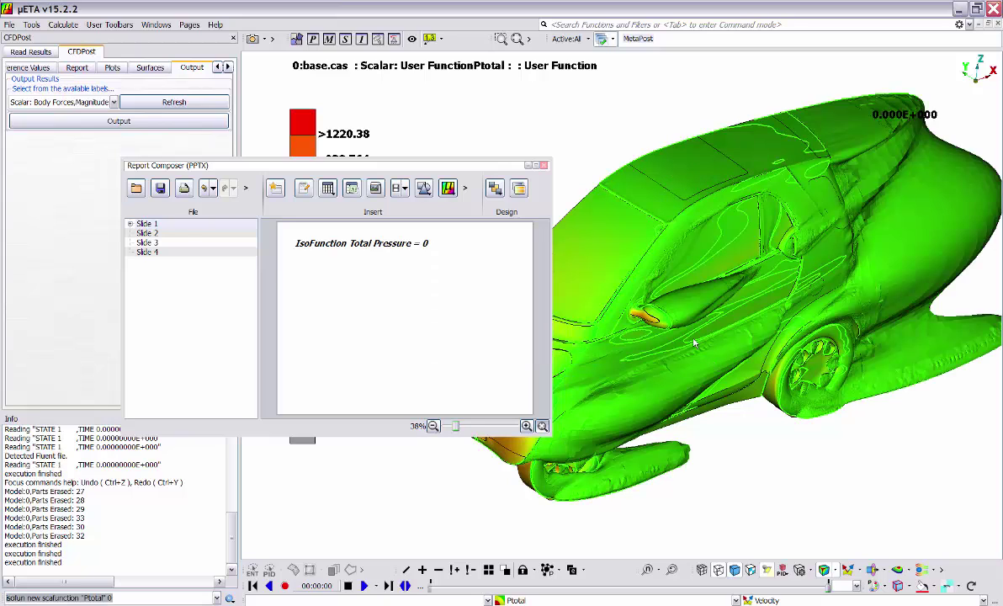
- Place an image of the current iso-function view on Slide 1 and enlarge it to fill the area below the heading
{"action": "key", "text": "ctrl+v"}
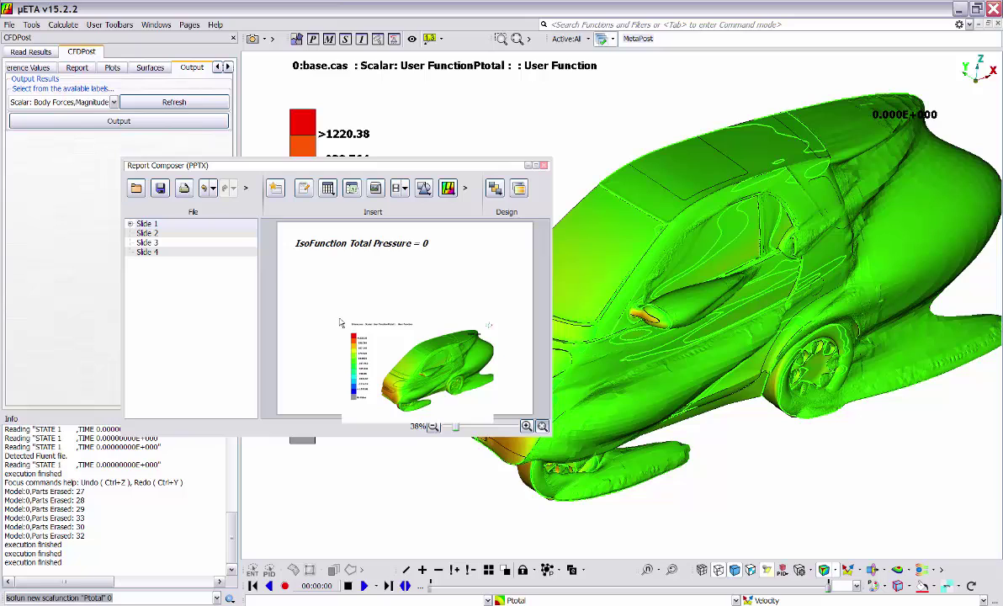
{"action": "left_click_drag", "start_coordinate": [340, 322], "coordinate": [341, 323]}
{"action": "left_click_drag", "start_coordinate": [729, 290], "coordinate": [399, 305]}
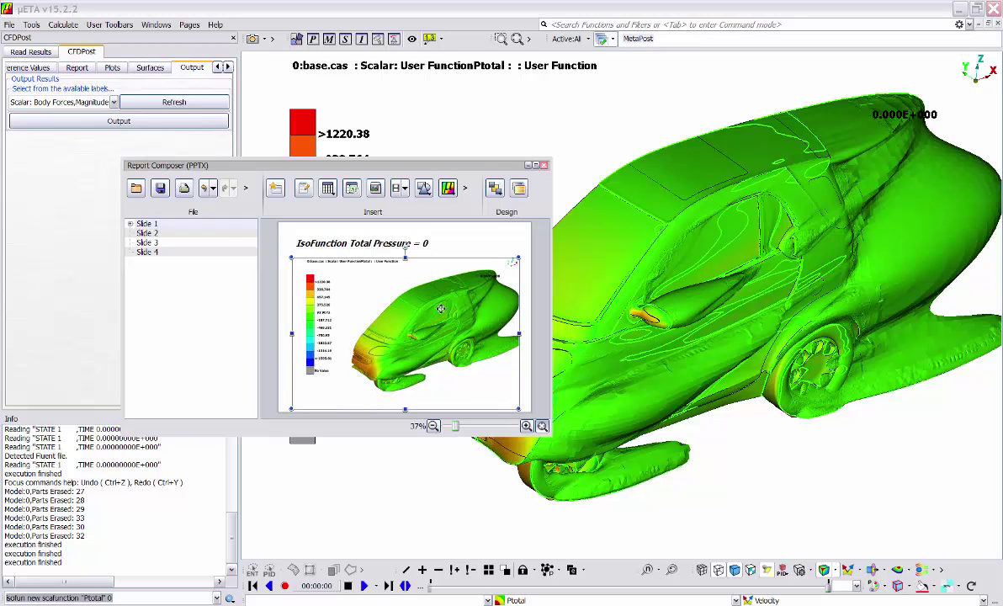
{"action": "left_click", "coordinate": [200, 308]}
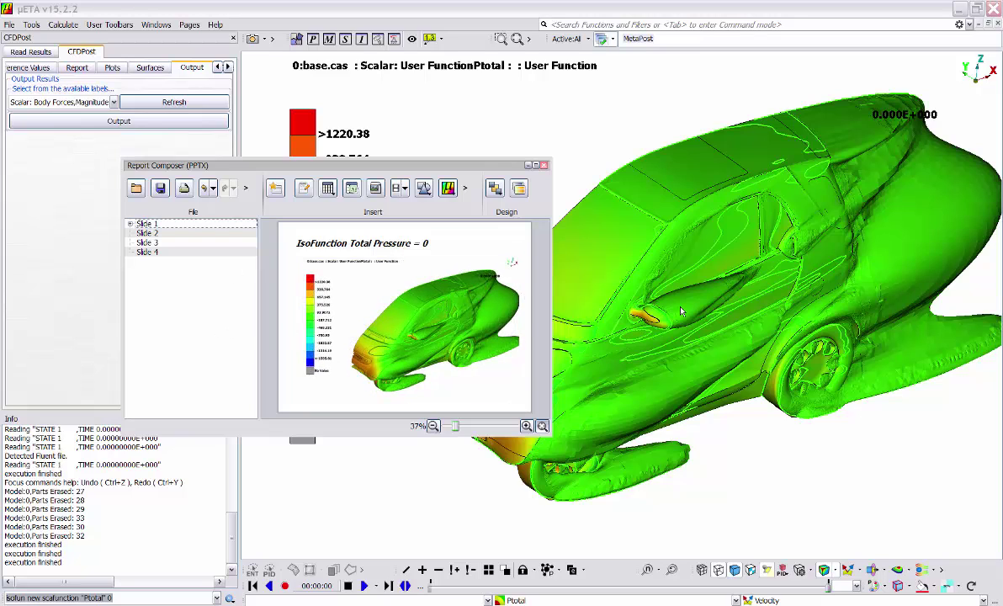
- Switch the report to Slide 2 and copy the Pids list rows for parts 1 to 5 to the clipboard
{"action": "left_click", "coordinate": [146, 234]}
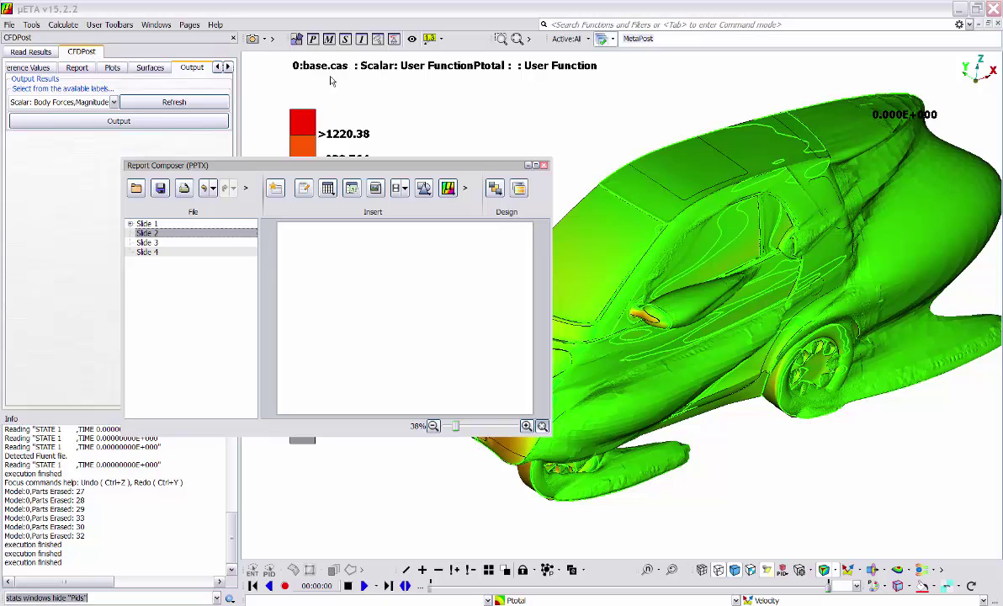
{"action": "left_click", "coordinate": [313, 39]}
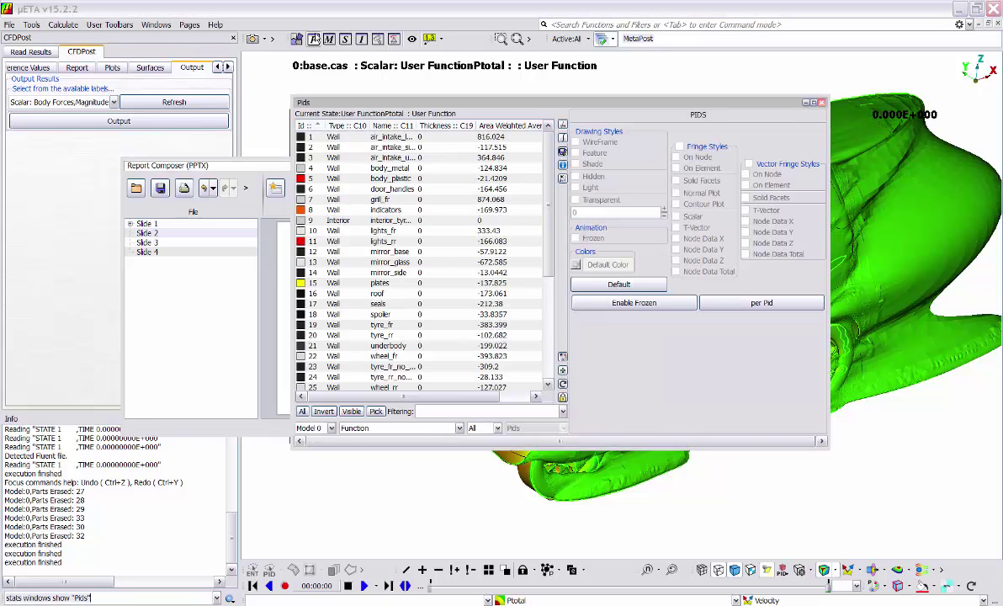
{"action": "left_click", "coordinate": [380, 136]}
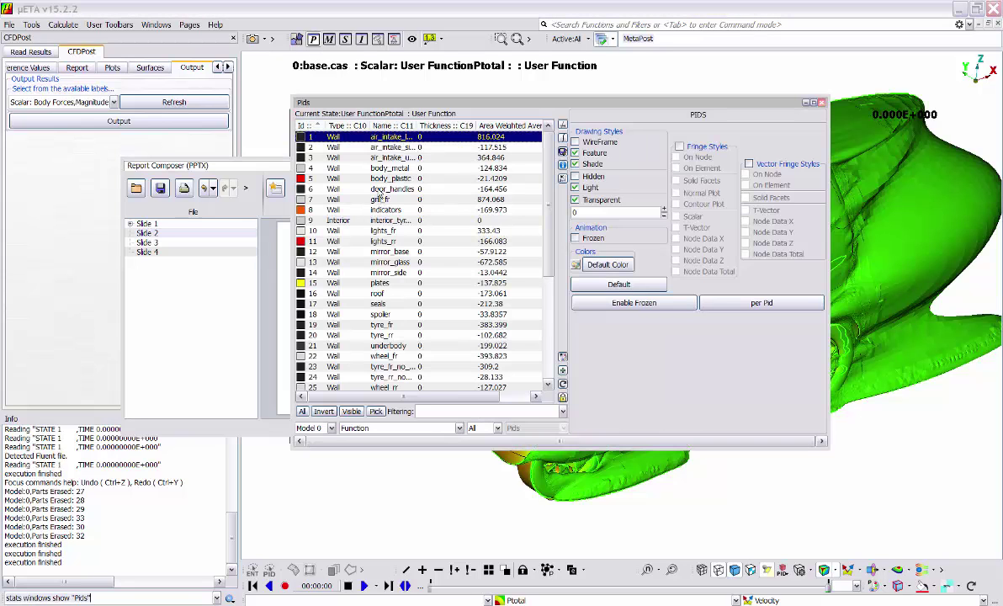
{"action": "left_click", "coordinate": [388, 178], "text": "shift"}
{"action": "right_click", "coordinate": [389, 180]}
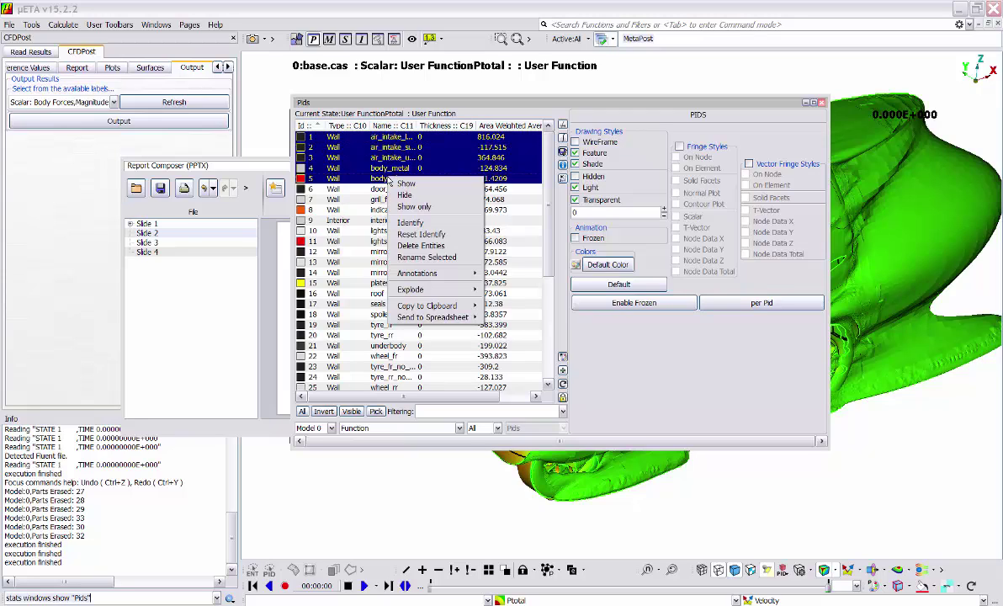
{"action": "mouse_move", "coordinate": [433, 307]}
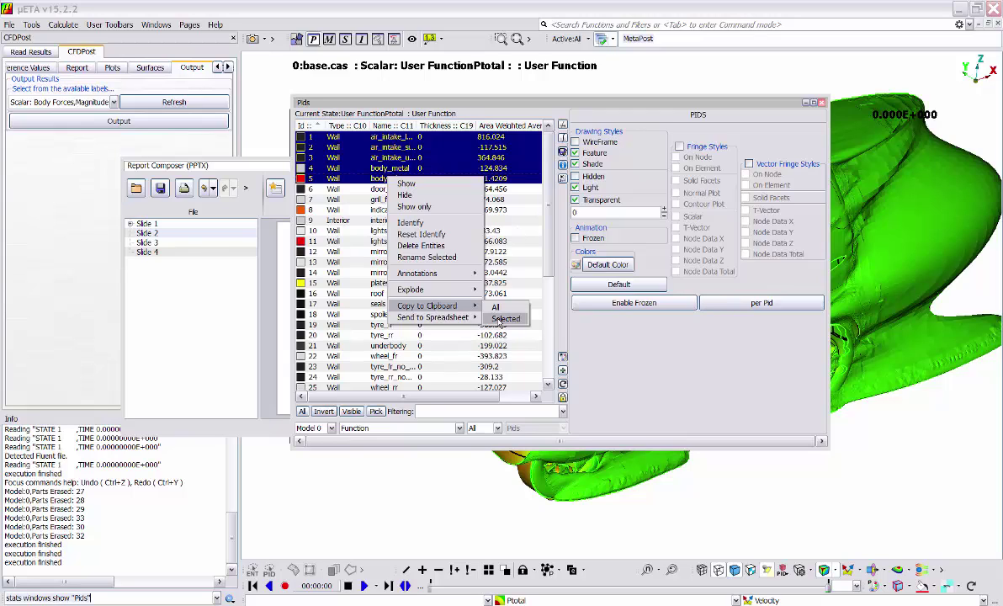
{"action": "left_click", "coordinate": [503, 320]}
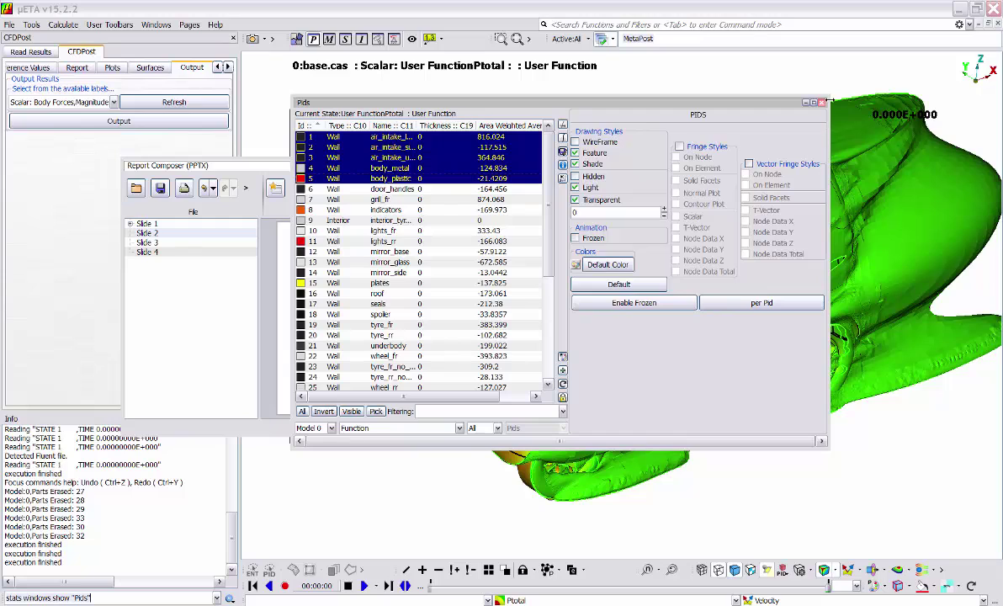
{"action": "left_click", "coordinate": [822, 102]}
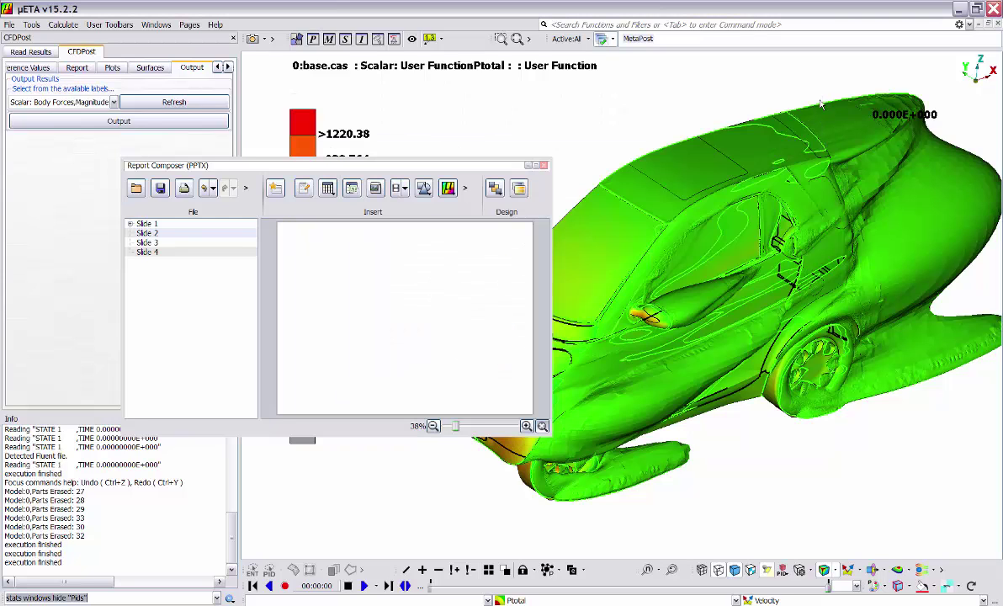
- Insert a spreadsheet table on Slide 2 with the copied part data and extend its range to cell E6
{"action": "left_click", "coordinate": [389, 165]}
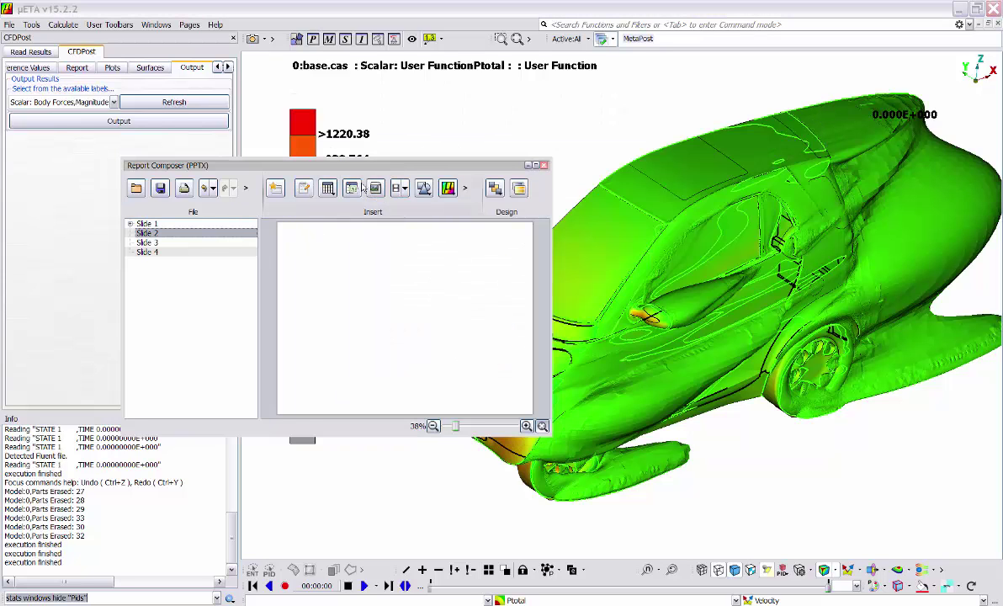
{"action": "left_click", "coordinate": [353, 188]}
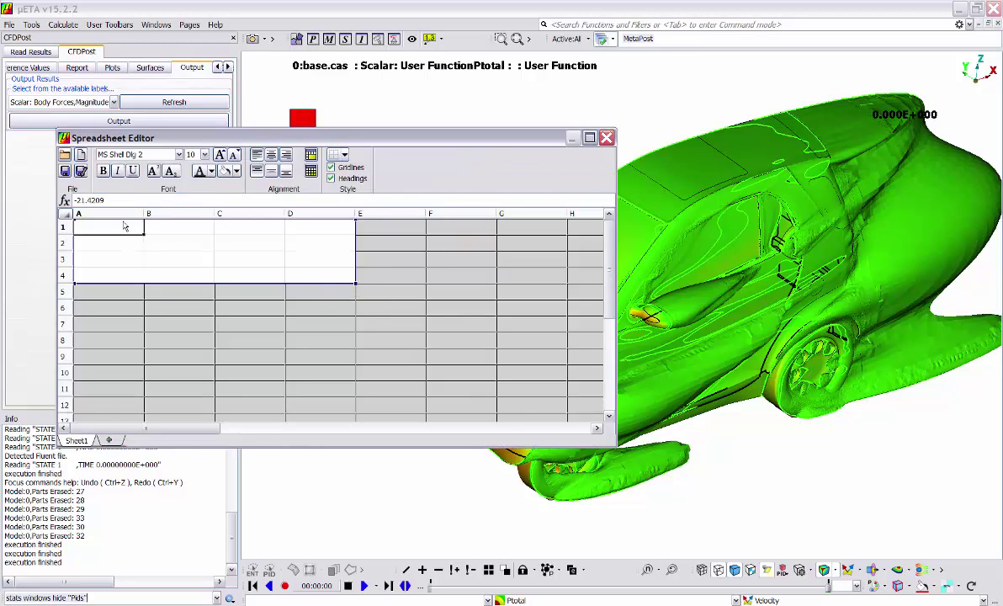
{"action": "type", "text": "Id :: C0\tType :: C10\tName :: C11\tThickness :: C19\tArea Weighted Average 1\tWall\tair_intake_lower\t0\t816.024 2\tWall\tair_intake_side\t0\t-117.515 3\tWall\tair_intake_upper\t0\t364.846 4\tWall\tbody_metal\t0\t-124.834 5\tWall\tbody_plastic\t0\t-21.4209"}
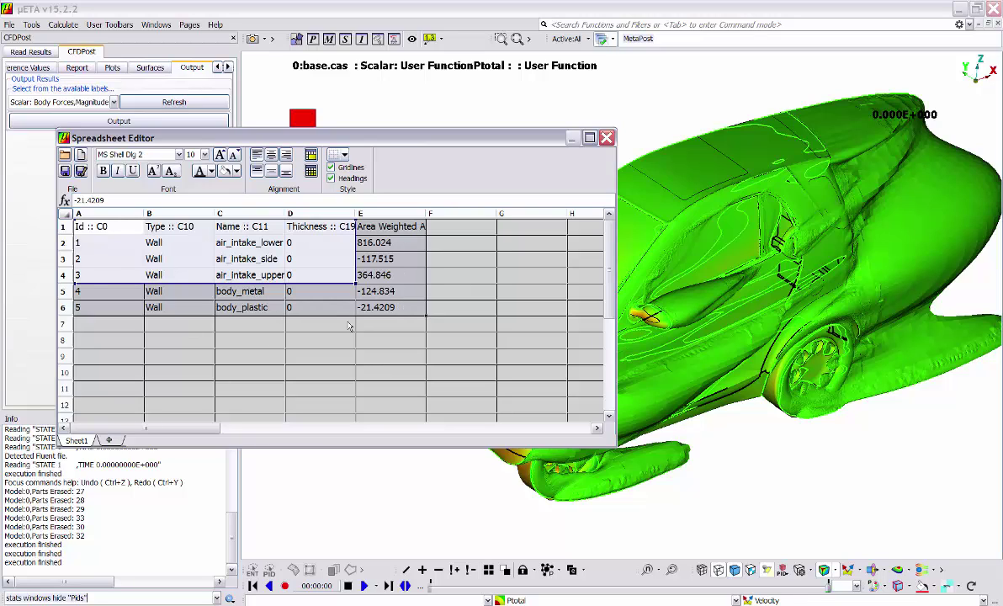
{"action": "left_click_drag", "start_coordinate": [356, 286], "coordinate": [408, 310]}
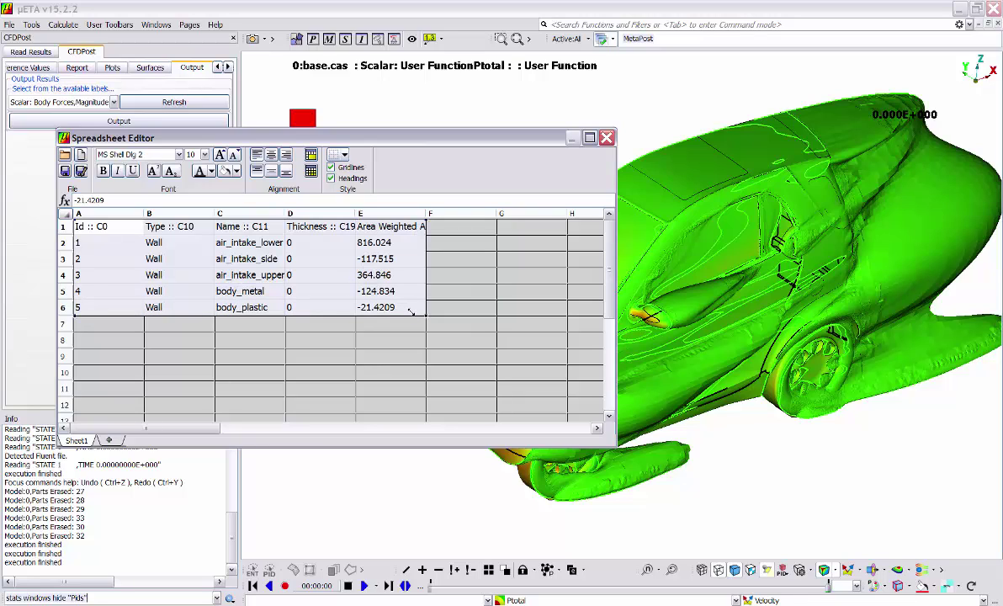
{"action": "left_click", "coordinate": [606, 137]}
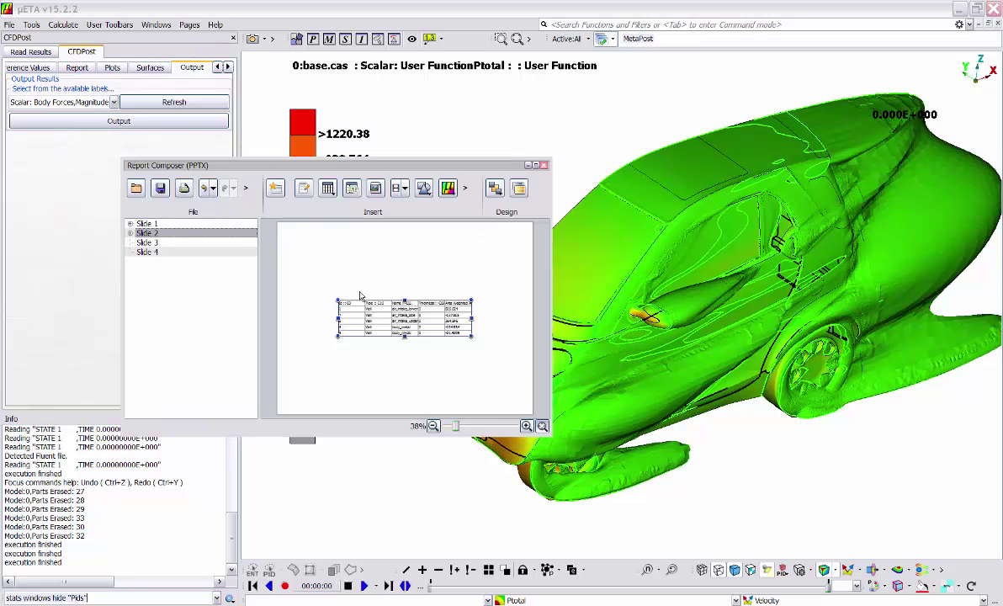
- Reposition and enlarge the part data table to span most of Slide 2's width
{"action": "left_click", "coordinate": [371, 275]}
{"action": "left_click", "coordinate": [384, 310]}
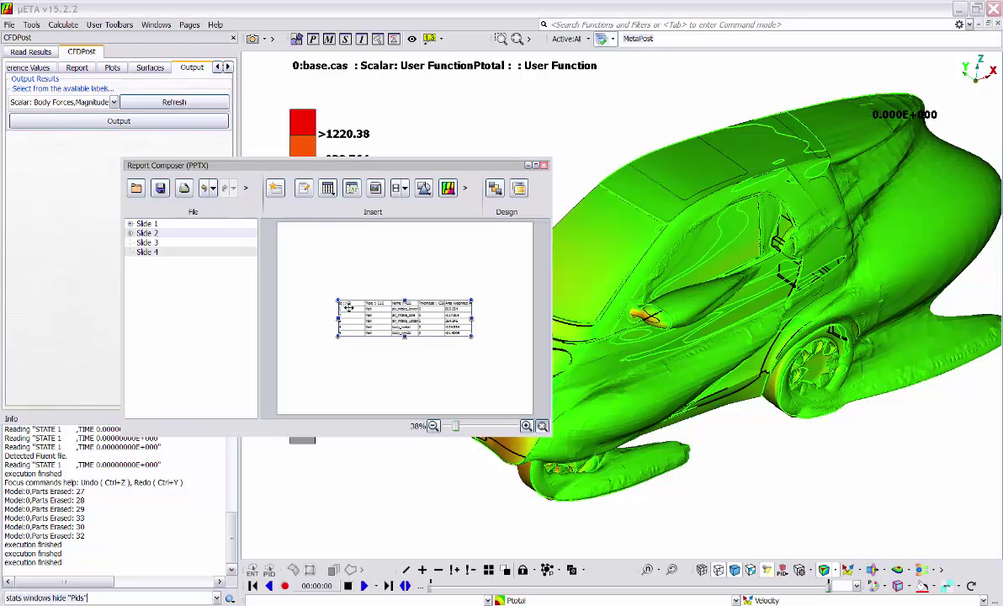
{"action": "left_click_drag", "start_coordinate": [325, 295], "coordinate": [305, 276]}
{"action": "left_click_drag", "start_coordinate": [471, 337], "coordinate": [514, 360]}
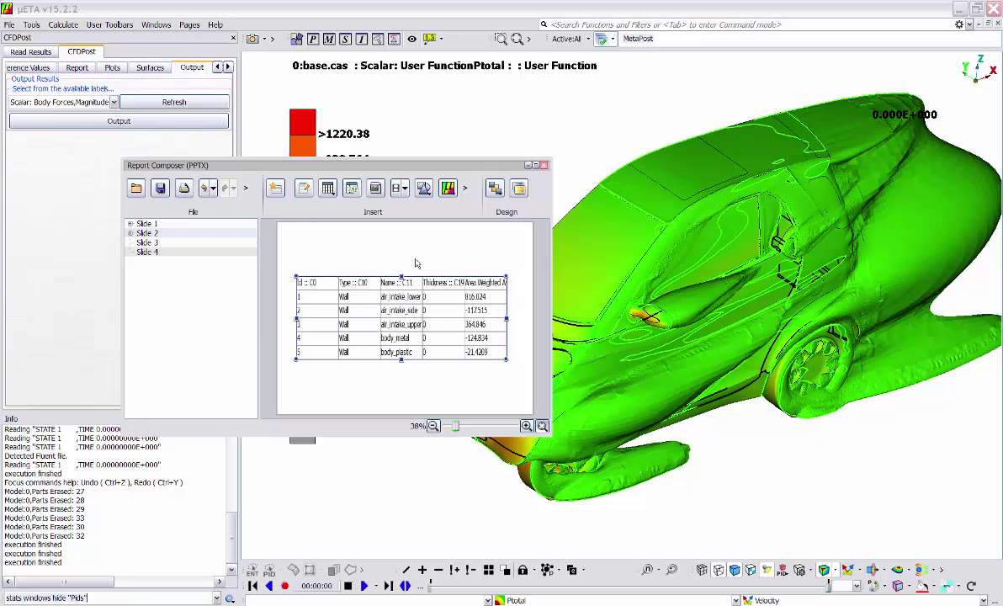
{"action": "left_click", "coordinate": [357, 228]}
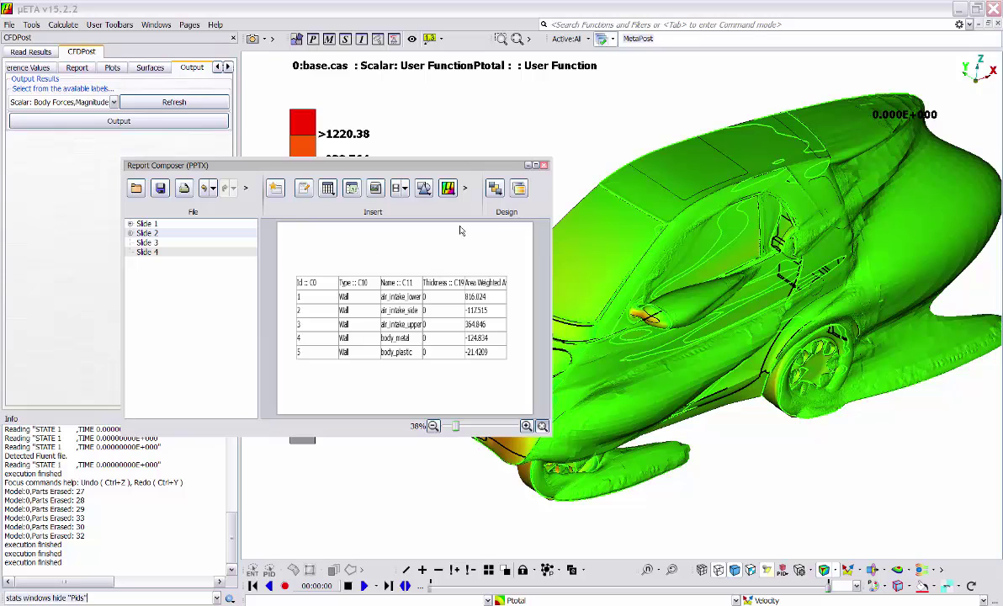
{"action": "left_click", "coordinate": [829, 446]}
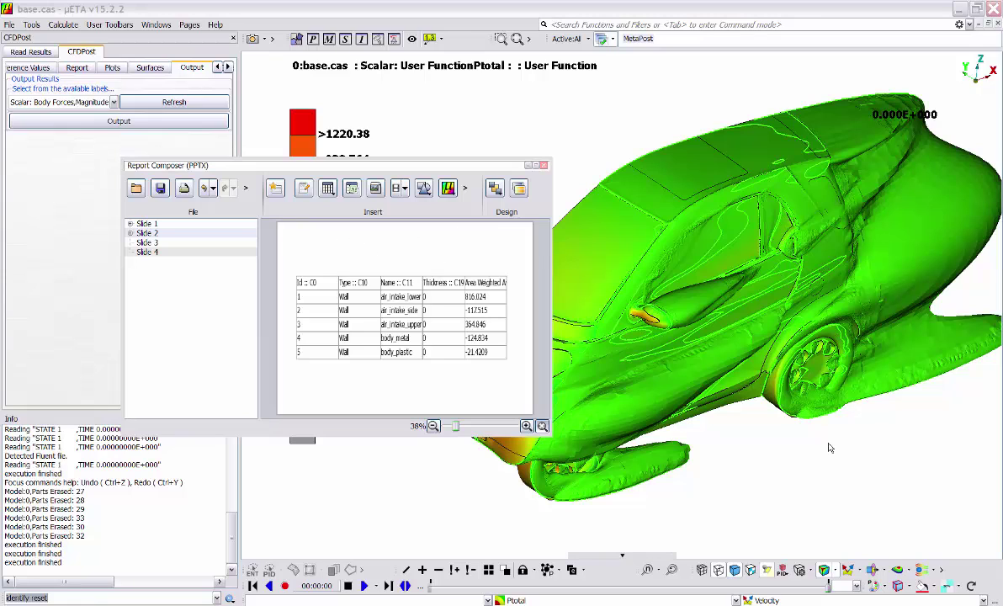
- Switch to Slide 3 and look at the video files available for insertion without choosing one
{"action": "left_click", "coordinate": [148, 242]}
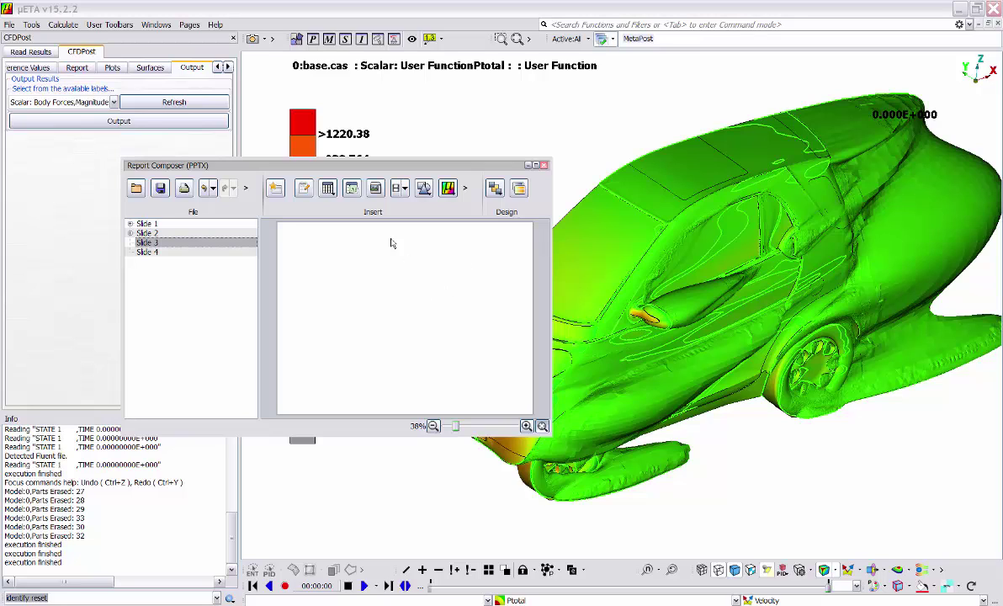
{"action": "left_click", "coordinate": [372, 183]}
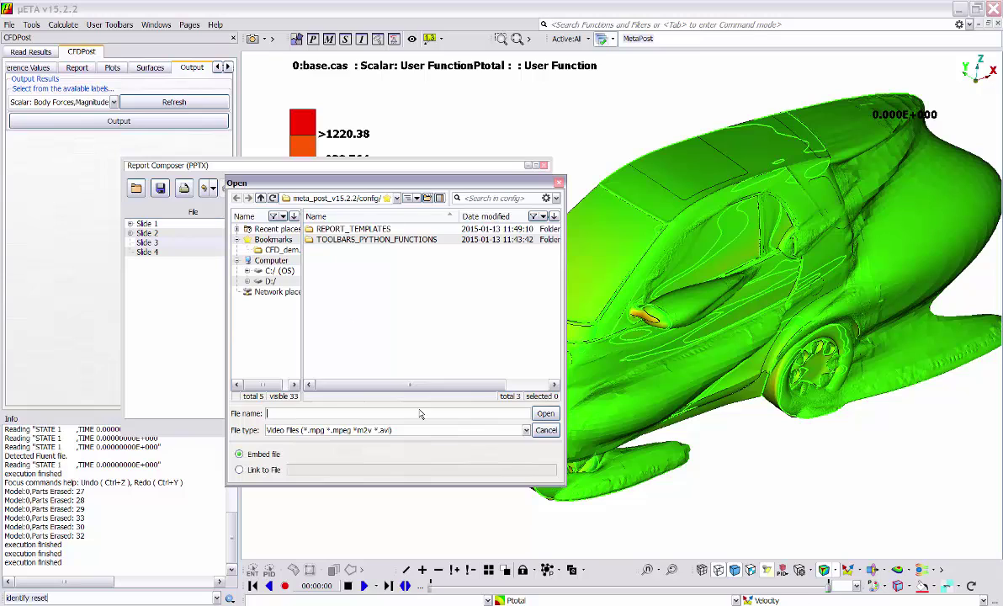
{"action": "left_click", "coordinate": [546, 430]}
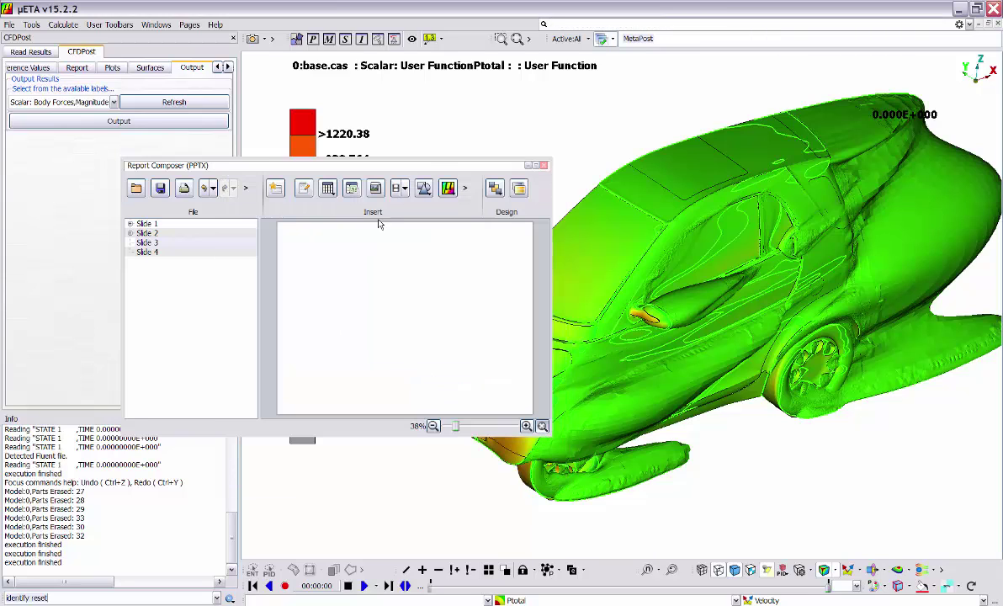
- Record an AVI video named test into Slide 3 while turning and zooming the model to a close side view
{"action": "left_click", "coordinate": [406, 192]}
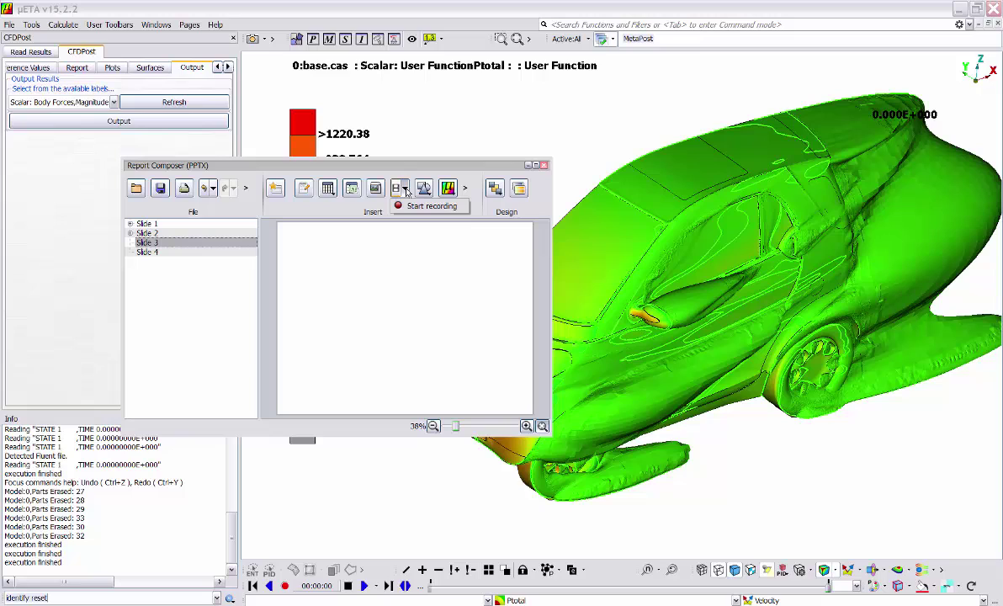
{"action": "left_click", "coordinate": [407, 207]}
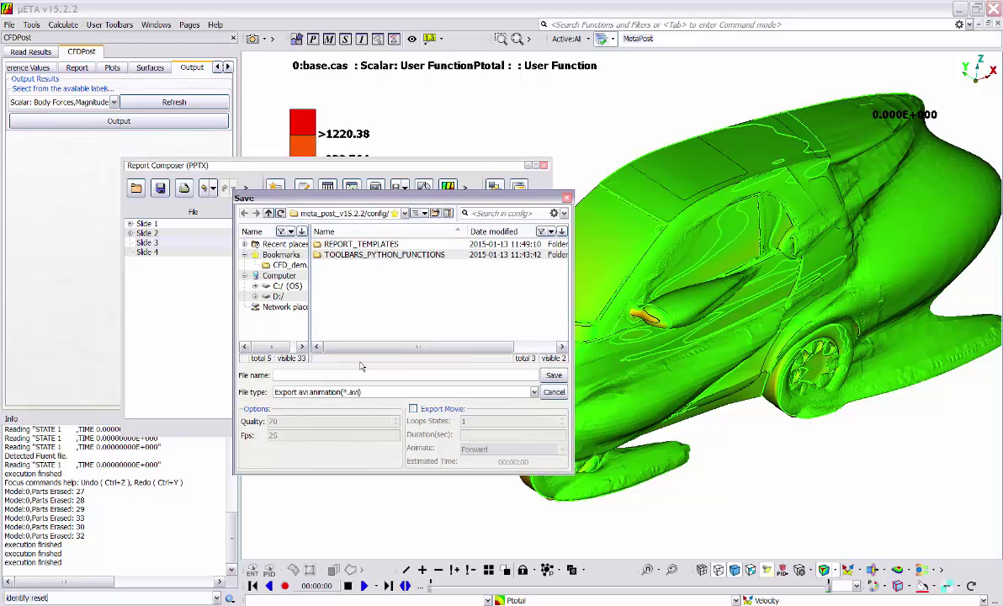
{"action": "type", "text": "test"}
{"action": "left_click", "coordinate": [425, 392]}
{"action": "left_click", "coordinate": [318, 411]}
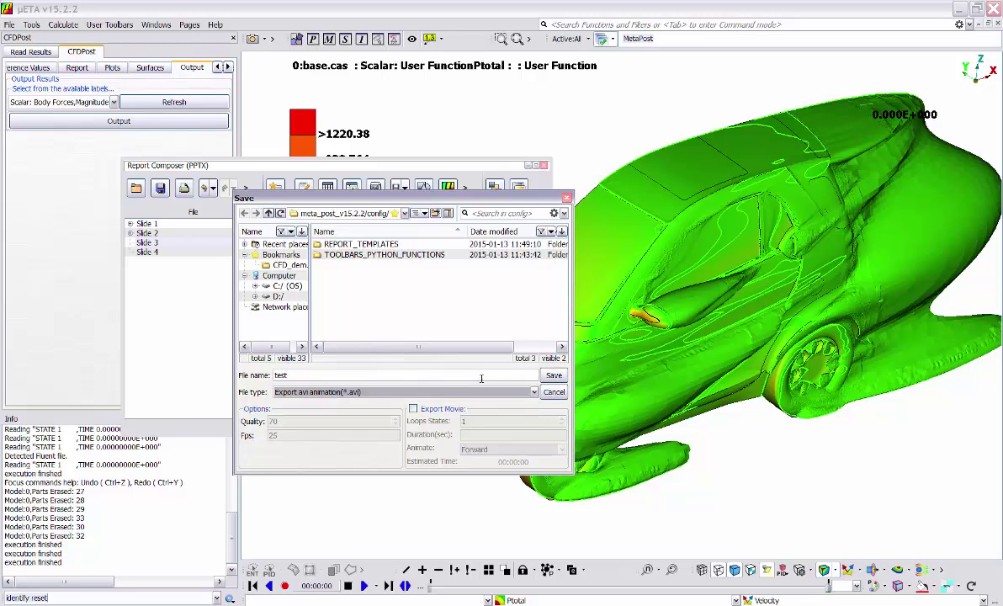
{"action": "left_click", "coordinate": [554, 375]}
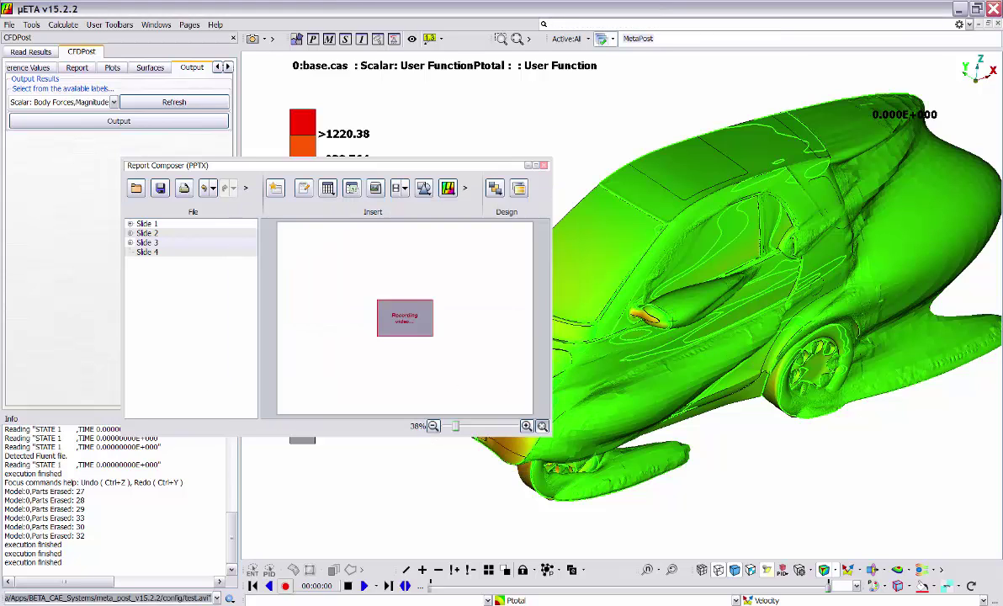
{"action": "scroll", "coordinate": [690, 318], "scroll_direction": "down", "scroll_amount": 2}
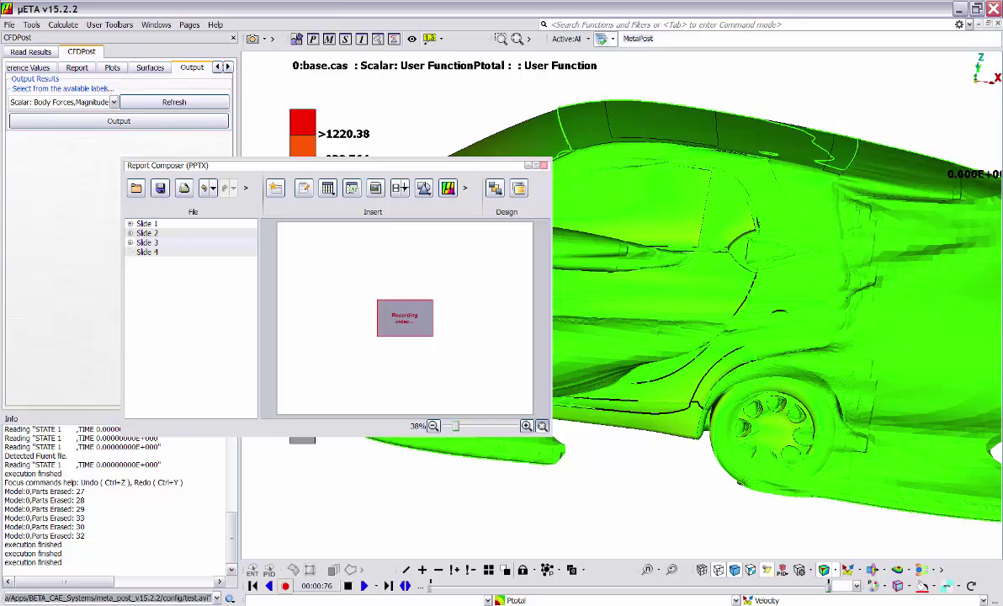
{"action": "left_click", "coordinate": [413, 209]}
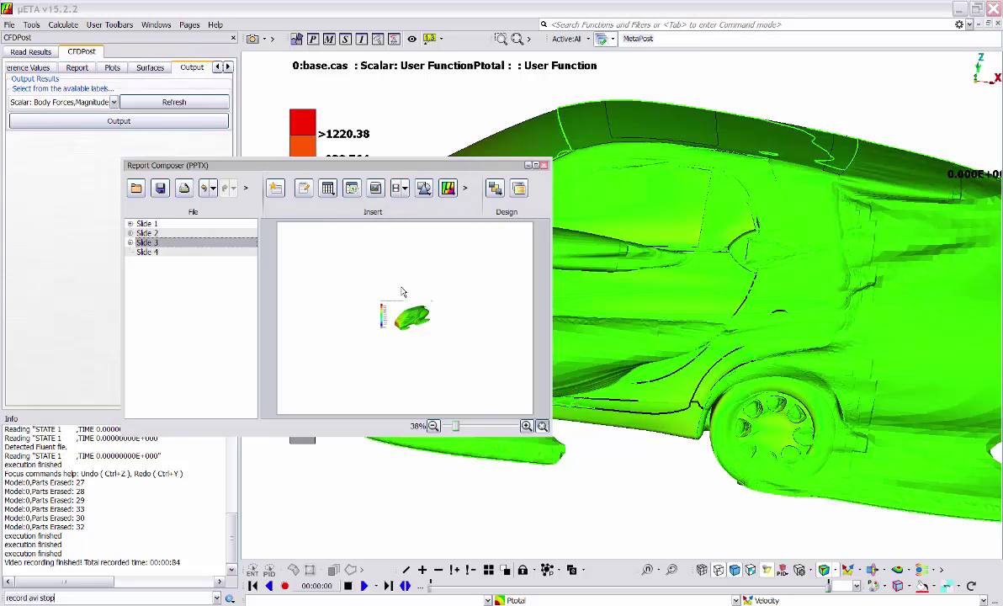
- Enlarge the recorded video on Slide 3 to fill more of the slide and play it back
{"action": "left_click", "coordinate": [382, 307]}
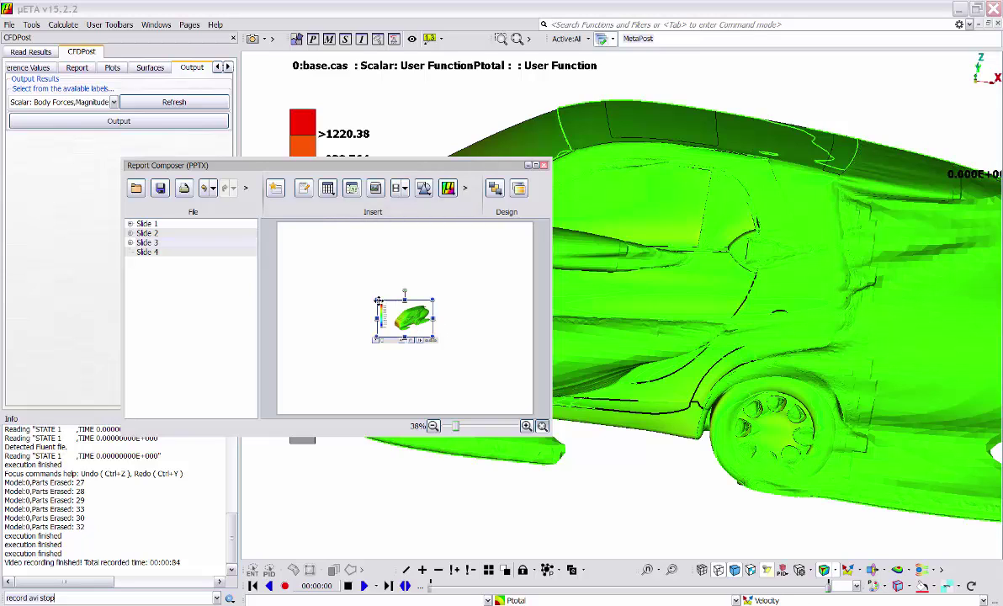
{"action": "left_click_drag", "start_coordinate": [378, 300], "coordinate": [328, 268]}
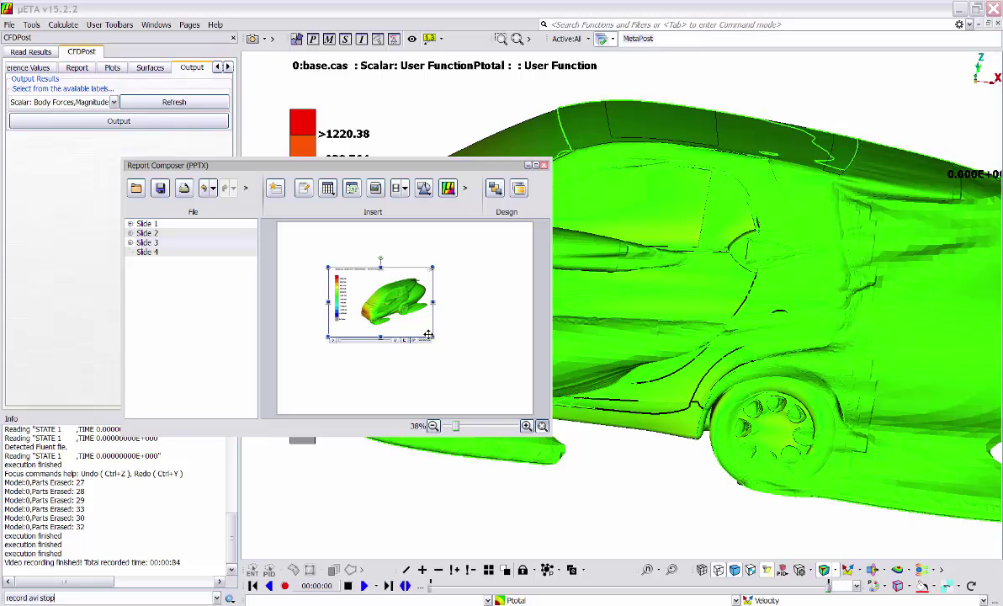
{"action": "left_click_drag", "start_coordinate": [432, 338], "coordinate": [483, 371]}
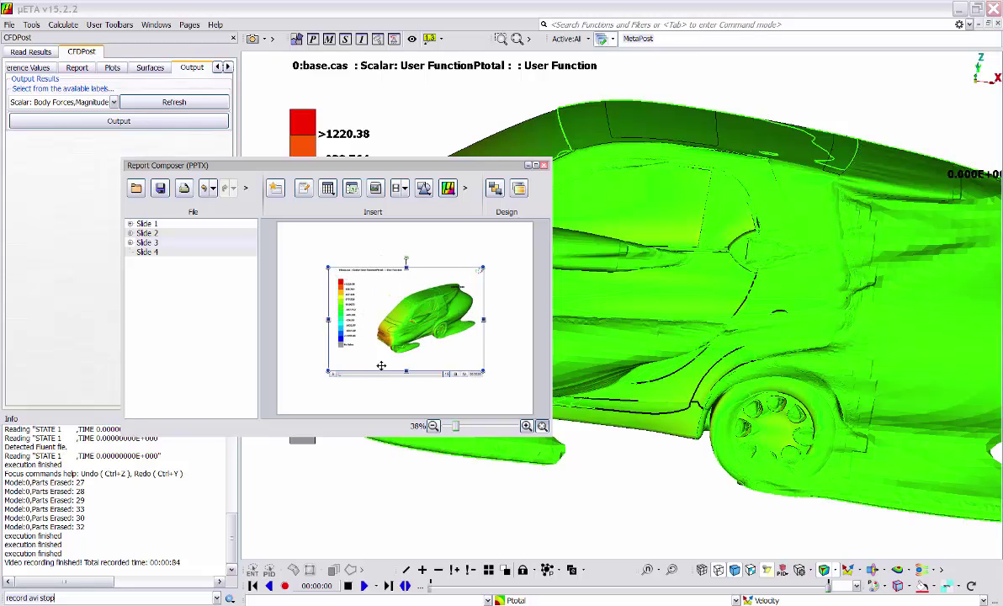
{"action": "left_click", "coordinate": [334, 374]}
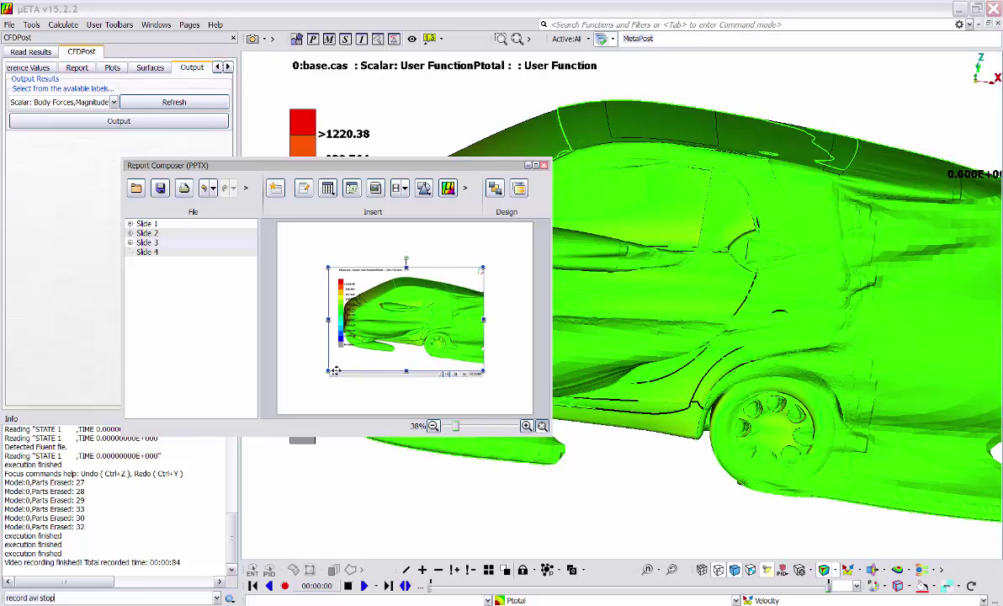
{"action": "left_click", "coordinate": [305, 266]}
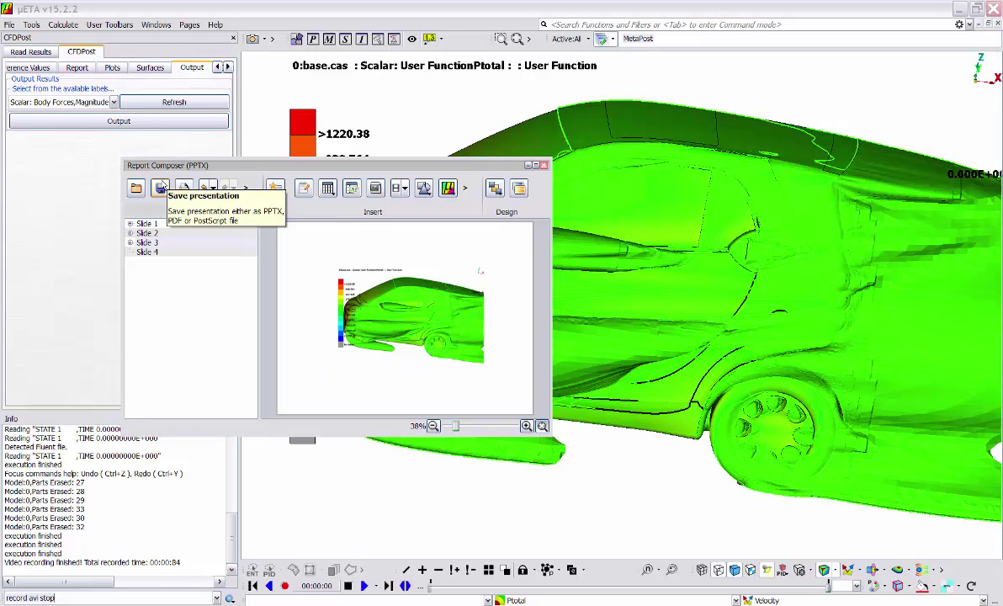
- Look at the file types available for saving the presentation and leave without saving
{"action": "left_click", "coordinate": [160, 190]}
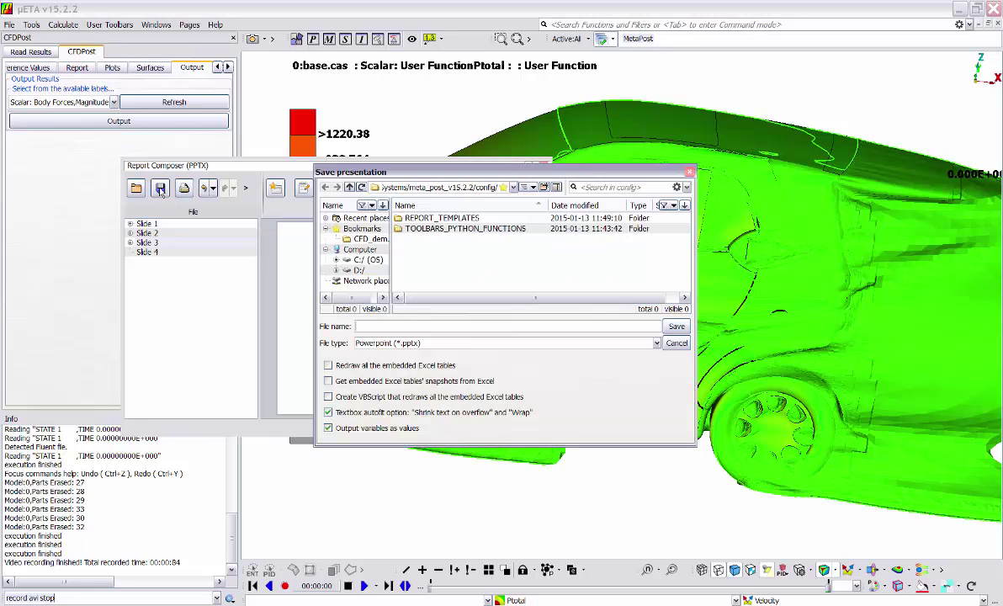
{"action": "left_click", "coordinate": [435, 344]}
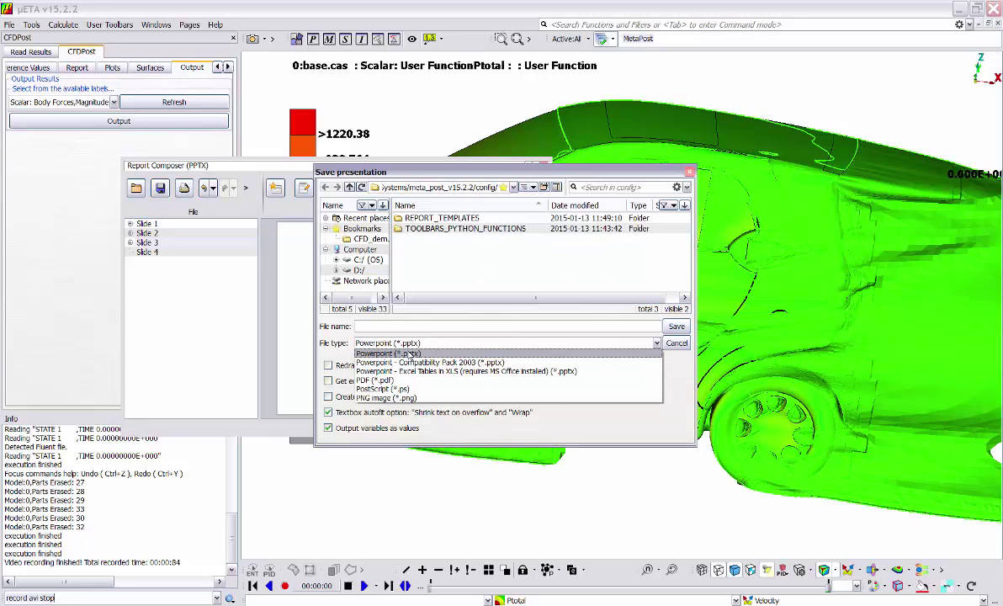
{"action": "left_click", "coordinate": [411, 175]}
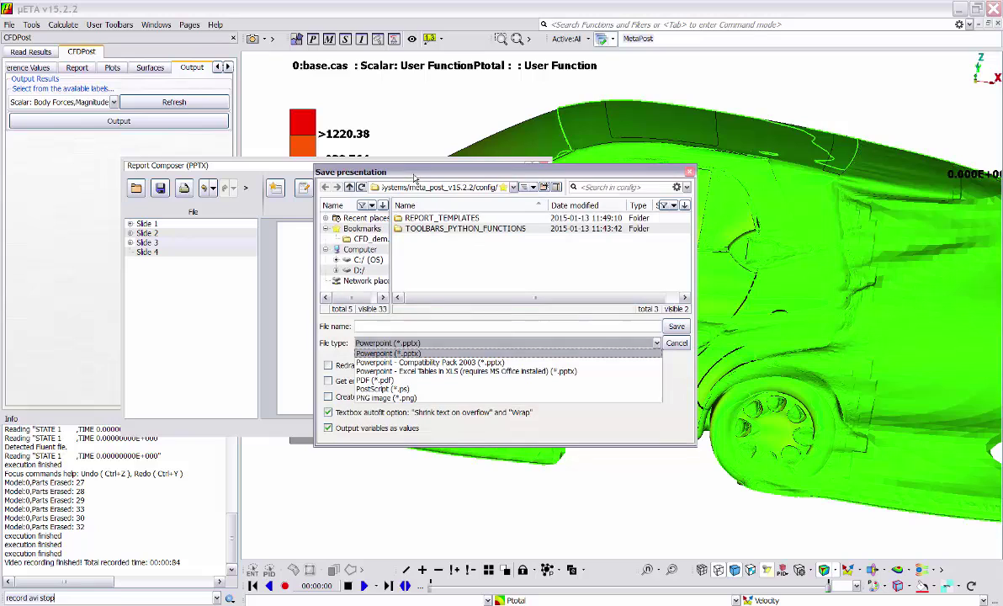
{"action": "left_click", "coordinate": [677, 343]}
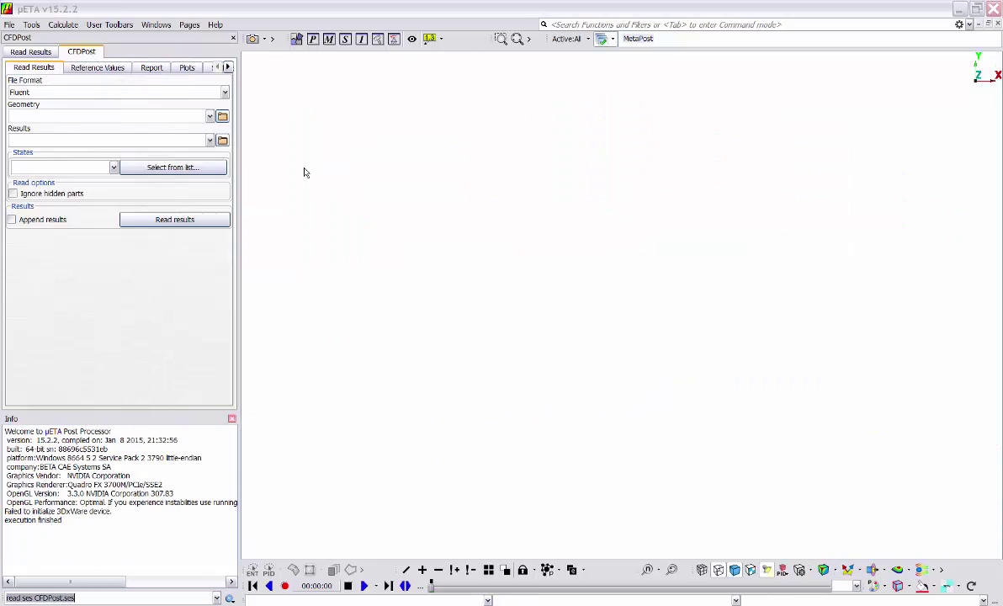
- Load the Fluent geometry base.cas from the smart training folder and read its Pressure scalar and Velocity vector results
{"action": "left_click", "coordinate": [222, 117]}
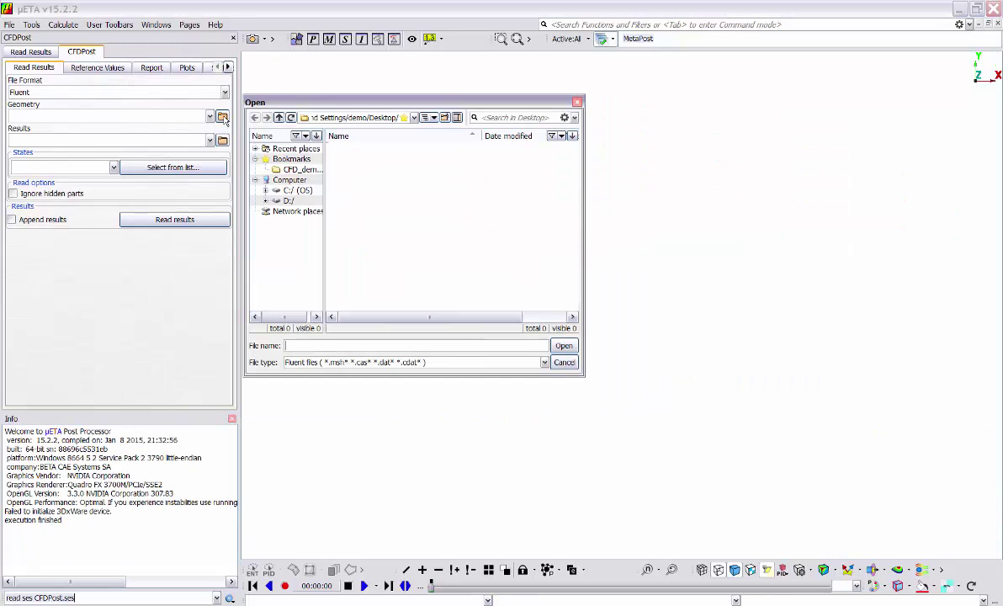
{"action": "left_click", "coordinate": [414, 118]}
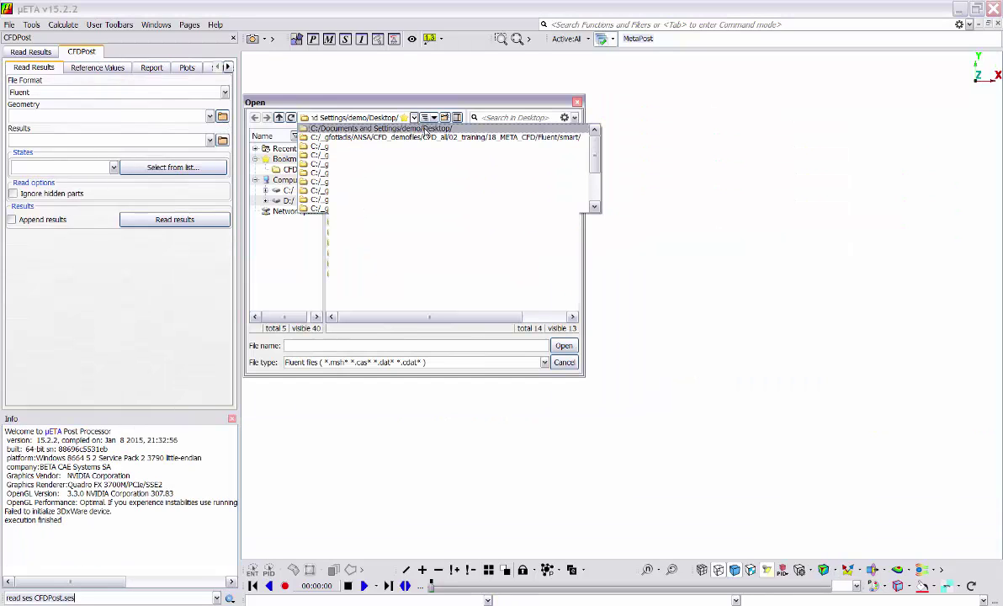
{"action": "left_click", "coordinate": [404, 135]}
{"action": "key", "text": "Escape"}
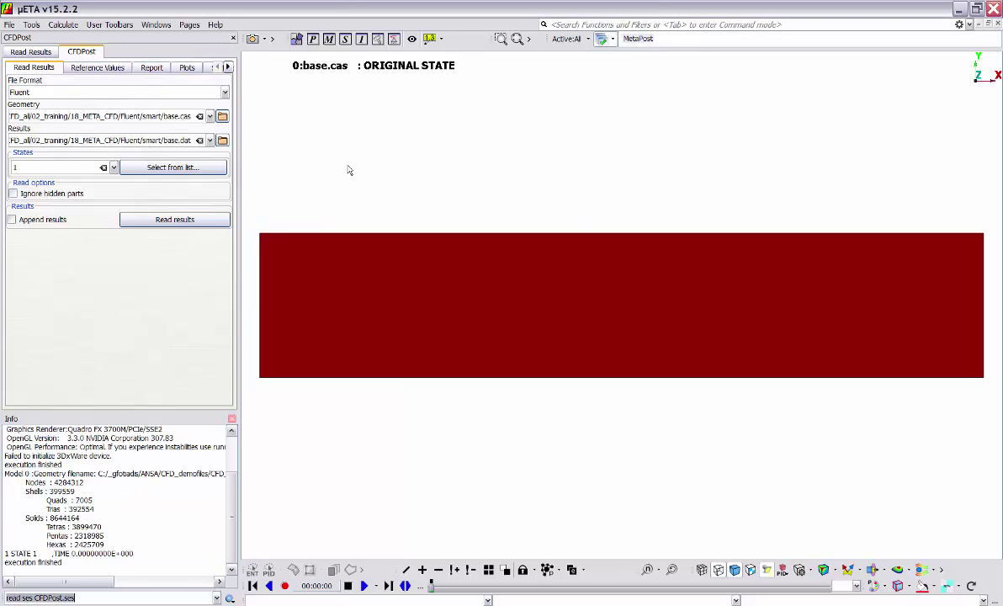
{"action": "left_click", "coordinate": [174, 218]}
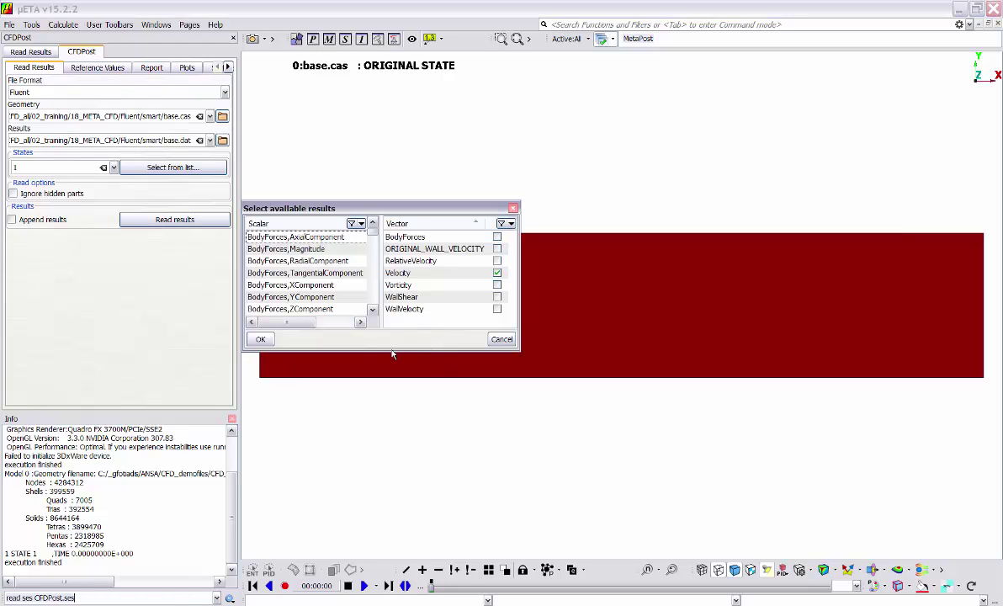
{"action": "left_click", "coordinate": [265, 341]}
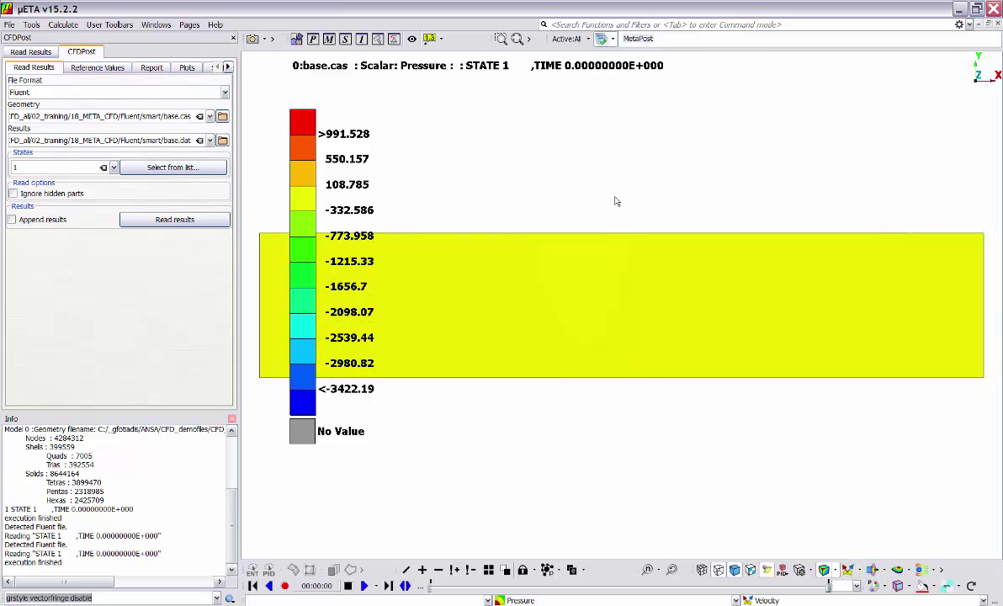
- Create a default scalar iso-function named p with a value of 0
{"action": "left_click_drag", "start_coordinate": [583, 305], "coordinate": [620, 225], "text": "ctrl"}
{"action": "right_click_drag", "start_coordinate": [620, 225], "coordinate": [602, 260], "text": "ctrl"}
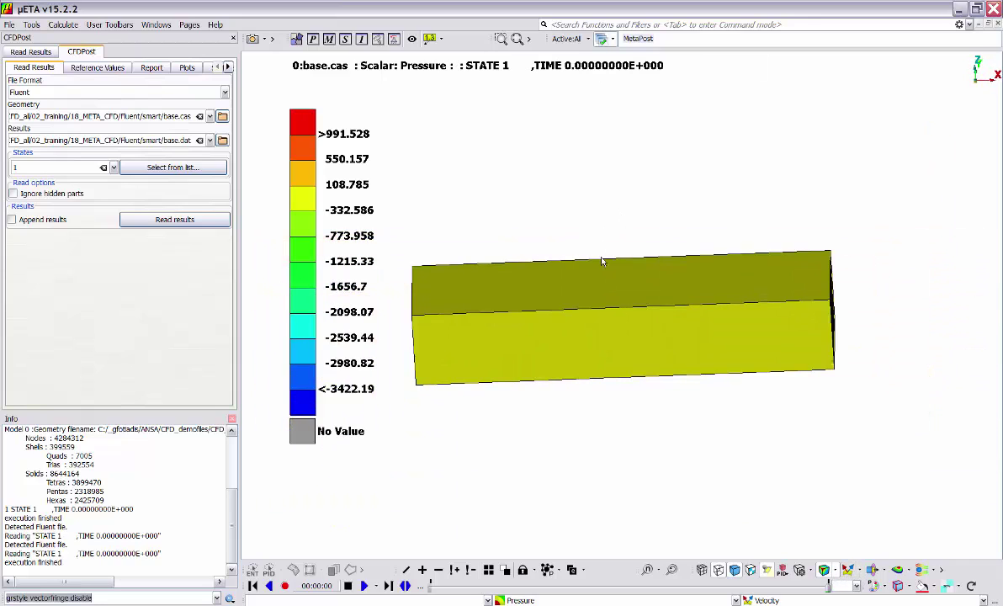
{"action": "middle_click_drag", "start_coordinate": [578, 307], "coordinate": [616, 284], "text": "ctrl"}
{"action": "left_click_drag", "start_coordinate": [616, 284], "coordinate": [705, 278], "text": "ctrl"}
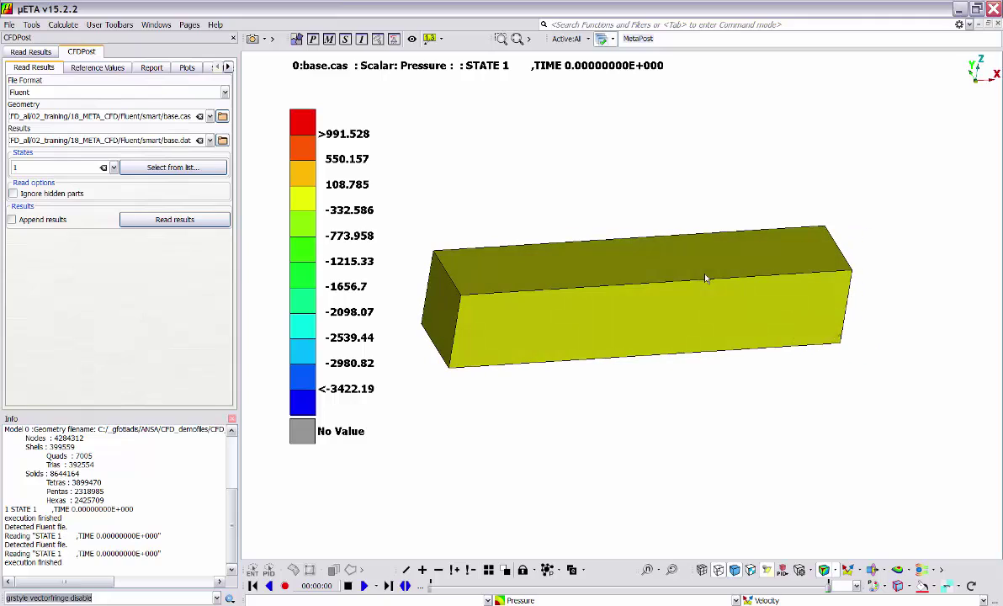
{"action": "left_click", "coordinate": [909, 570]}
{"action": "mouse_move", "coordinate": [907, 531]}
{"action": "mouse_move", "coordinate": [882, 505]}
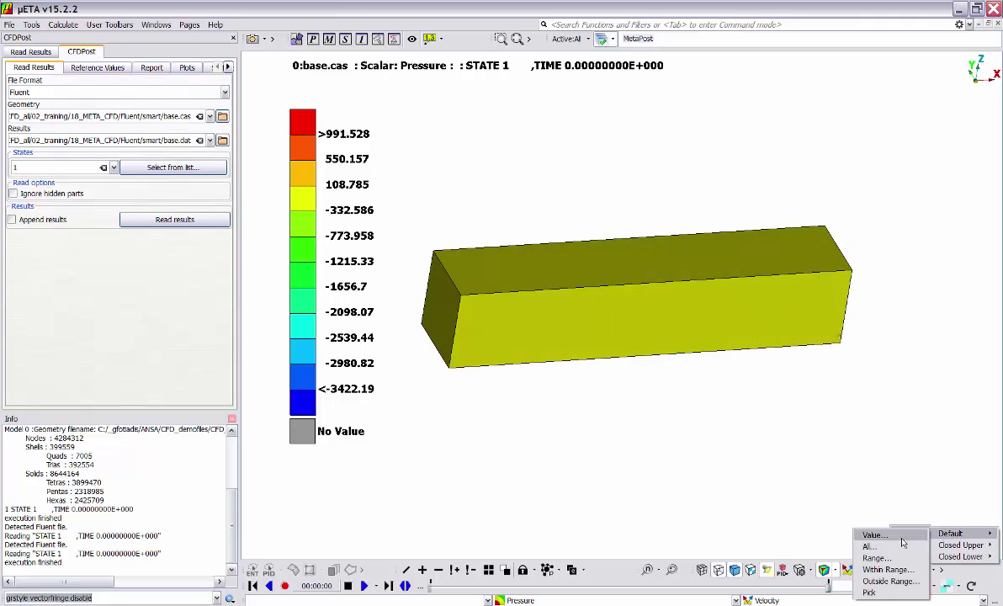
{"action": "left_click", "coordinate": [841, 505]}
{"action": "type", "text": "p"}
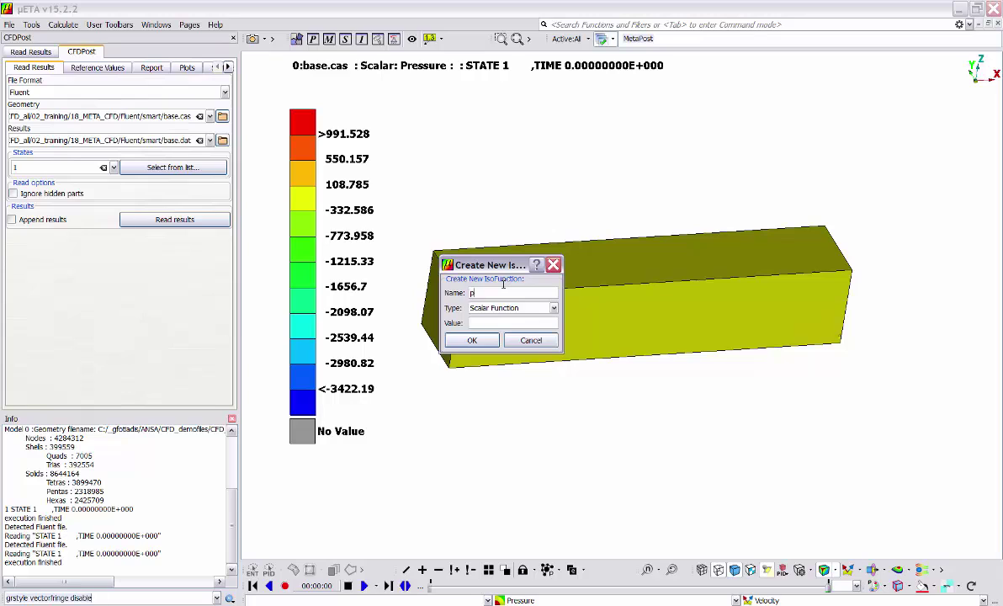
{"action": "key", "text": "Tab"}
{"action": "key", "text": "Tab"}
{"action": "type", "text": "0"}
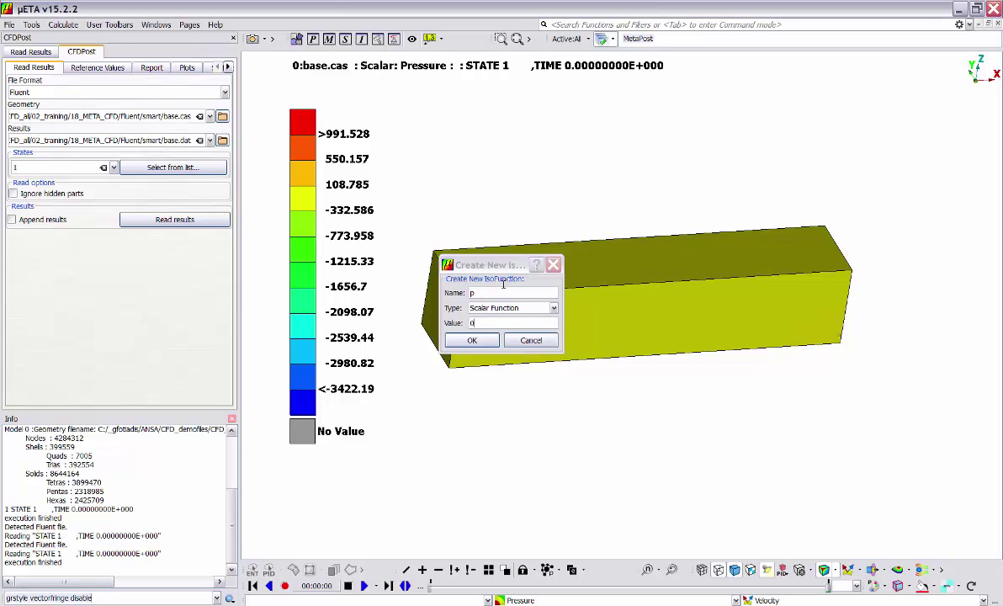
{"action": "key", "text": "Return"}
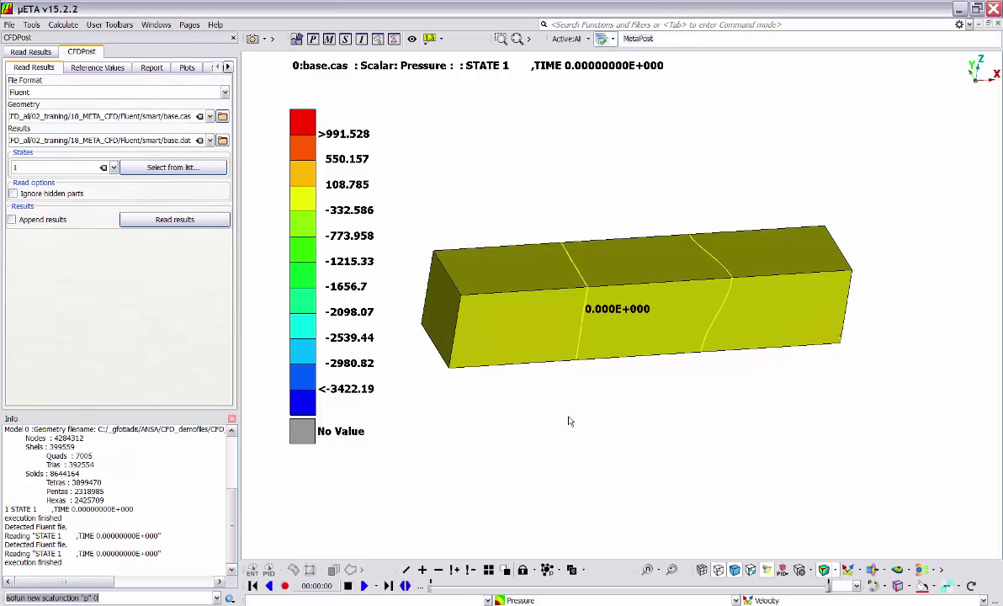
- Switch off the model's shaded display to expose the pressure iso-surfaces around the car
{"action": "left_click", "coordinate": [733, 573]}
{"action": "mouse_move", "coordinate": [576, 350]}
{"action": "left_mouse_down", "text": "ctrl"}
{"action": "mouse_move", "coordinate": [553, 338]}
{"action": "mouse_move", "coordinate": [464, 363]}
{"action": "left_mouse_up", "text": "ctrl"}
{"action": "scroll", "coordinate": [643, 339], "scroll_direction": "up", "scroll_amount": 3}
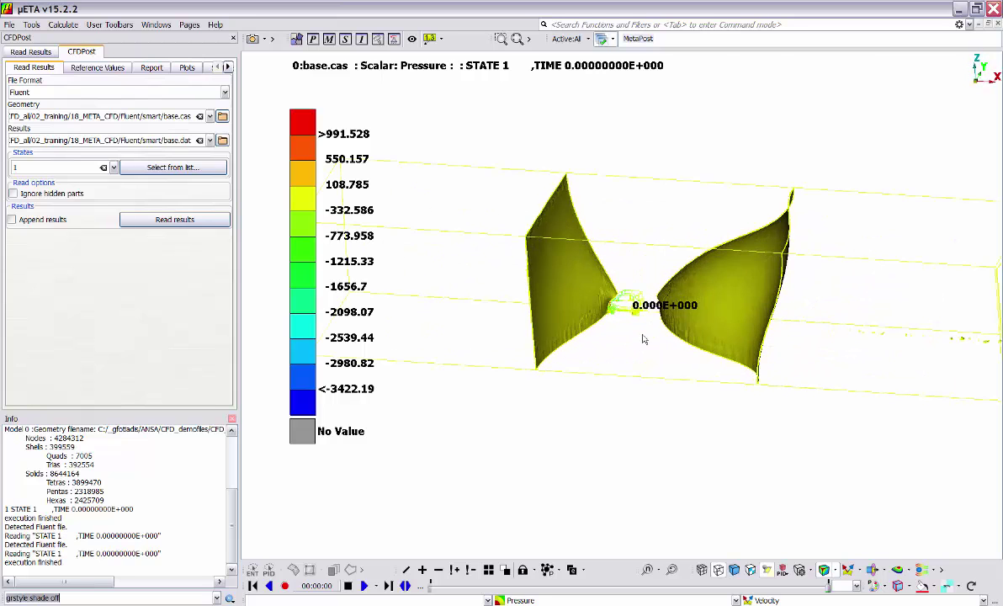
{"action": "scroll", "coordinate": [600, 304], "scroll_direction": "up", "scroll_amount": 3}
{"action": "left_click_drag", "start_coordinate": [599, 305], "coordinate": [538, 328], "text": "ctrl"}
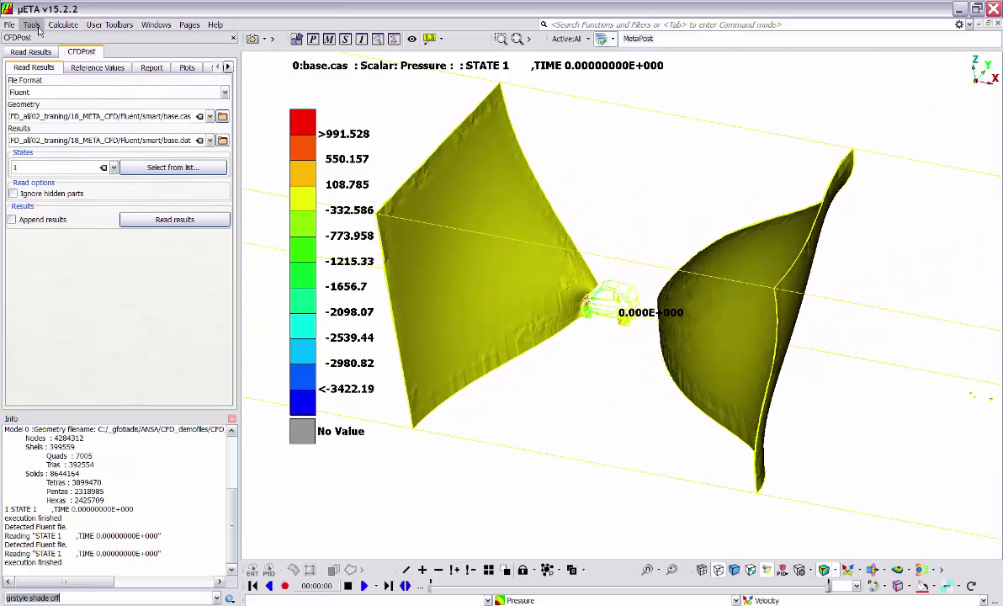
- Open the PPTX Report Composer and place an image of the pressure iso-surface view on Slide 1
{"action": "left_click", "coordinate": [36, 26]}
{"action": "mouse_move", "coordinate": [95, 273]}
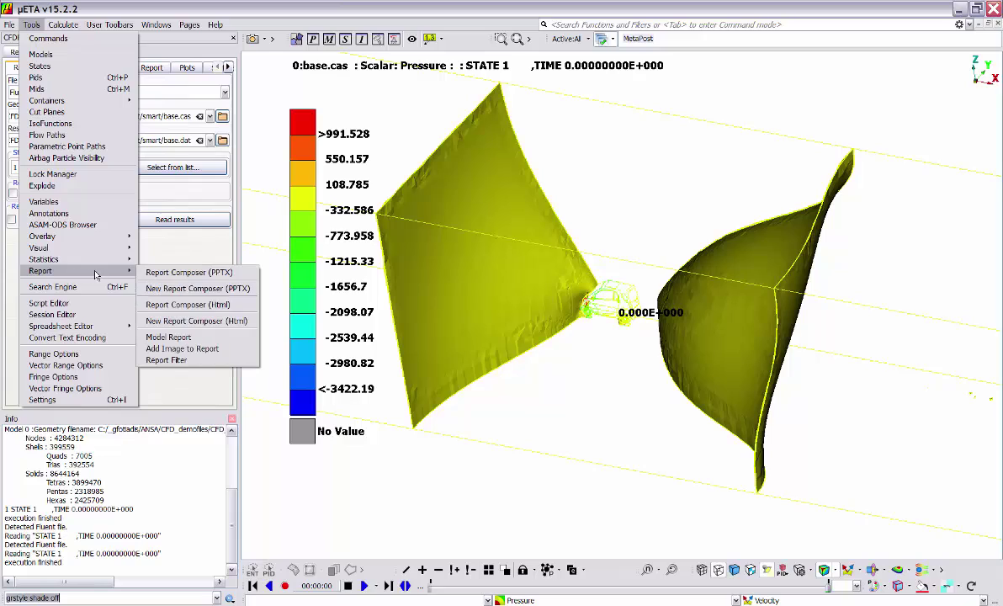
{"action": "left_click", "coordinate": [177, 271]}
{"action": "left_click_drag", "start_coordinate": [404, 288], "coordinate": [307, 238]}
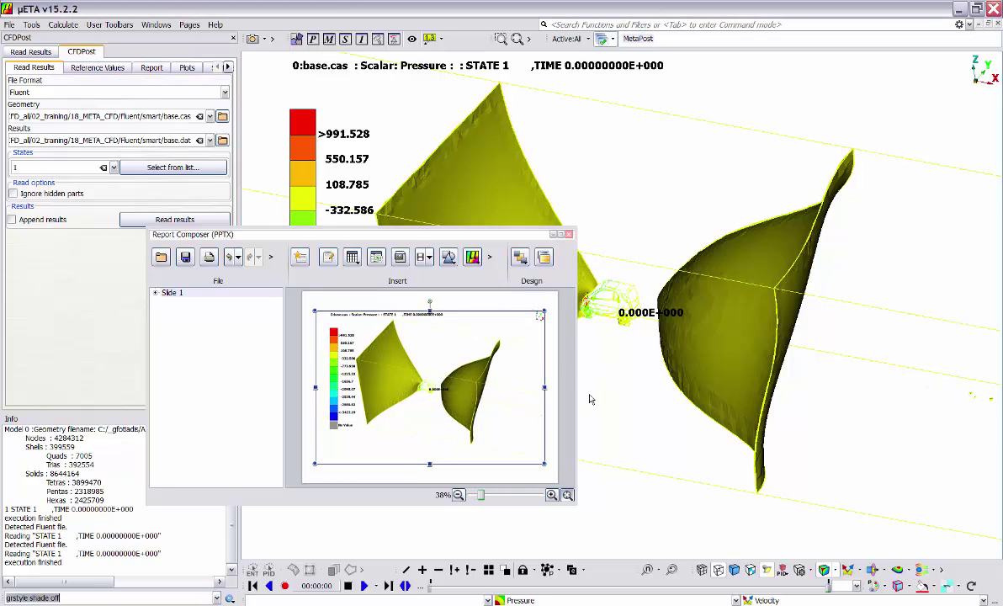
{"action": "left_click_drag", "start_coordinate": [589, 398], "coordinate": [755, 482], "text": "ctrl"}
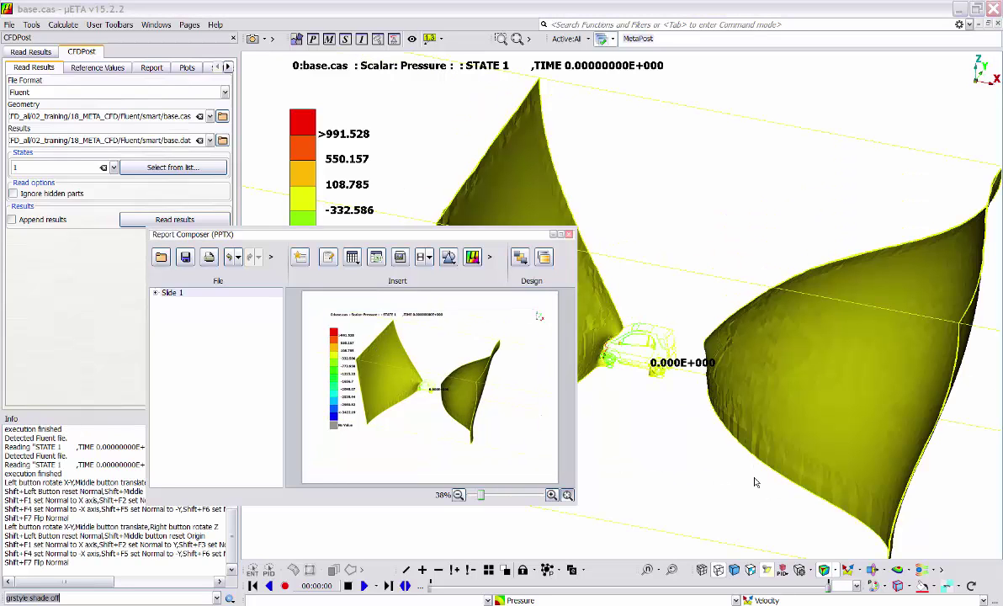
- Open the current session file META_post.ses in the Session Editor and review its recorded commands
{"action": "left_click", "coordinate": [32, 25]}
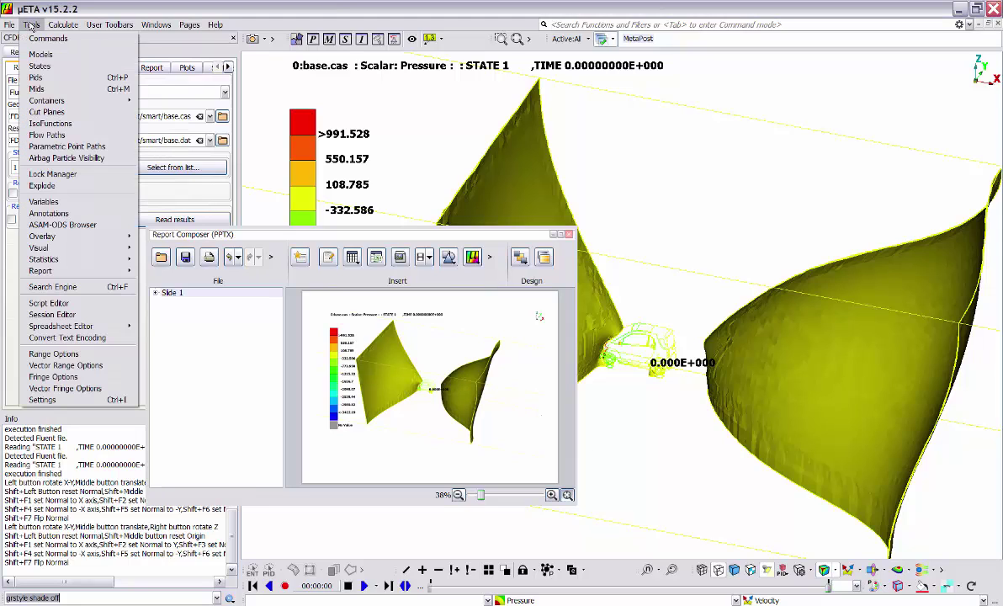
{"action": "left_click", "coordinate": [52, 315]}
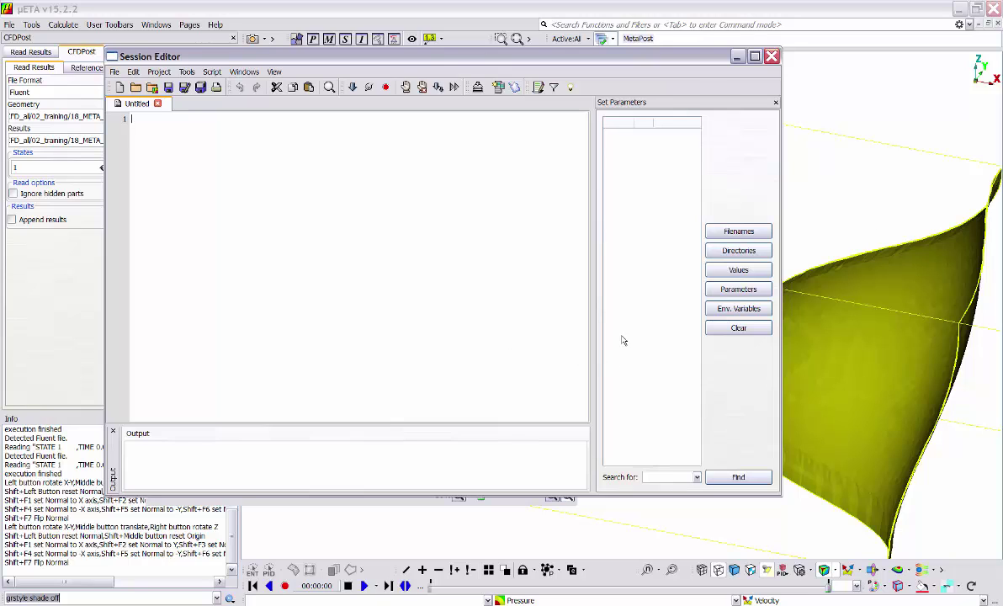
{"action": "left_click", "coordinate": [153, 89]}
{"action": "scroll", "coordinate": [193, 148], "scroll_direction": "down", "scroll_amount": 20}
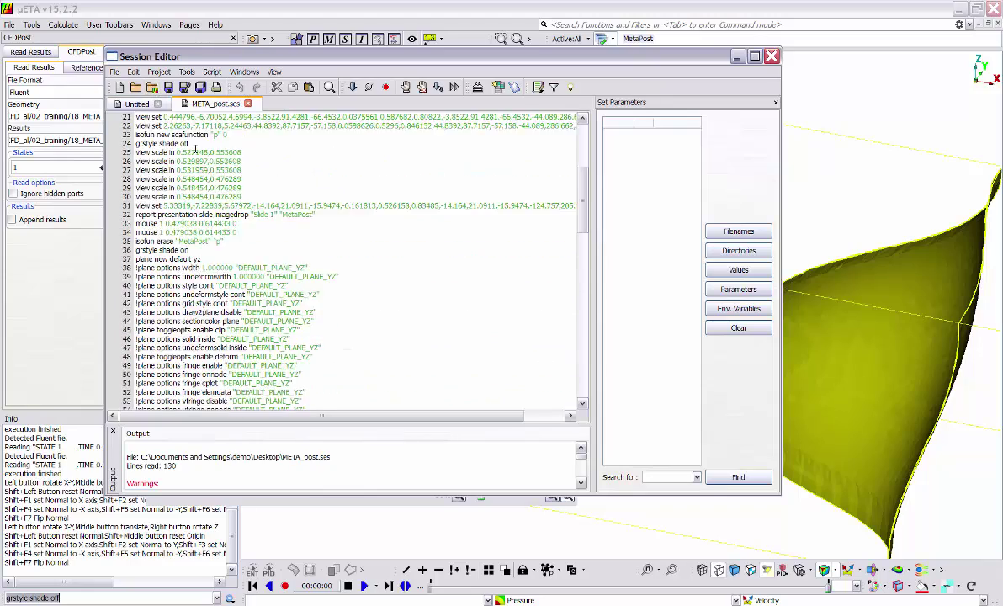
{"action": "scroll", "coordinate": [195, 149], "scroll_direction": "down", "scroll_amount": 10}
{"action": "scroll", "coordinate": [244, 330], "scroll_direction": "up", "scroll_amount": 19}
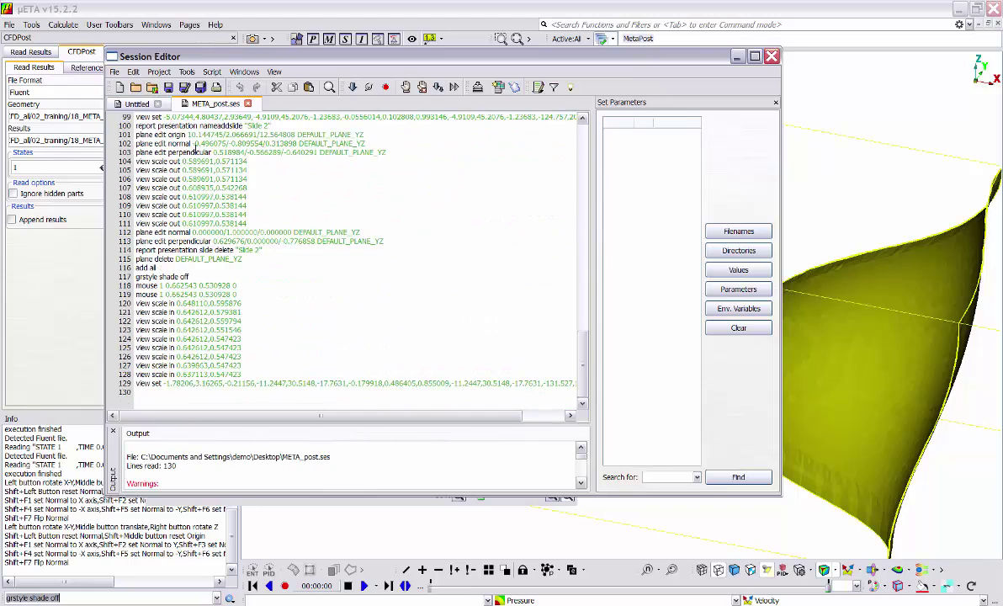
{"action": "scroll", "coordinate": [244, 330], "scroll_direction": "up", "scroll_amount": 14}
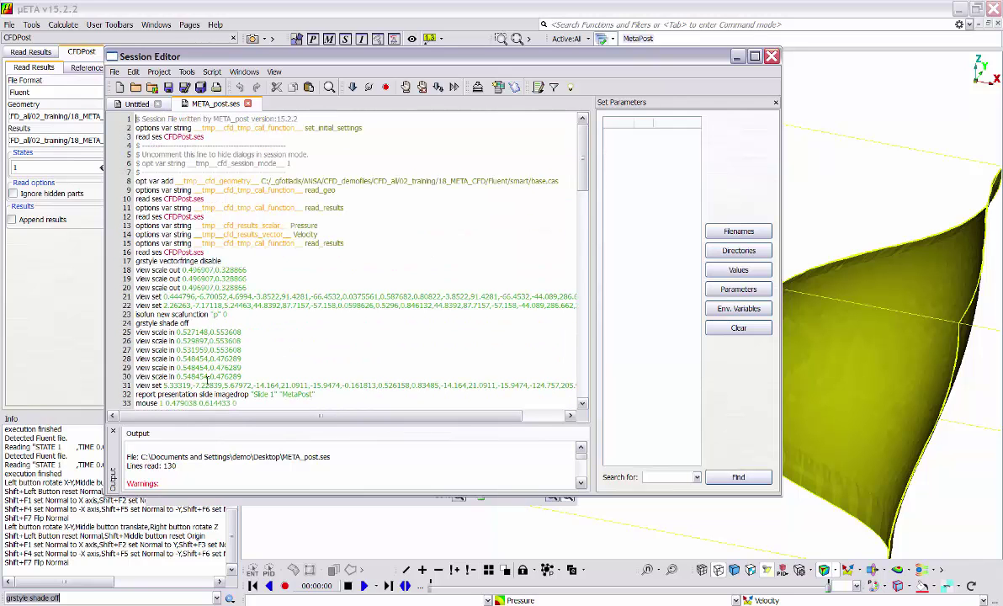
- Save the recorded session file under the name session1.ses in the Desktop folder
{"action": "left_click", "coordinate": [115, 72]}
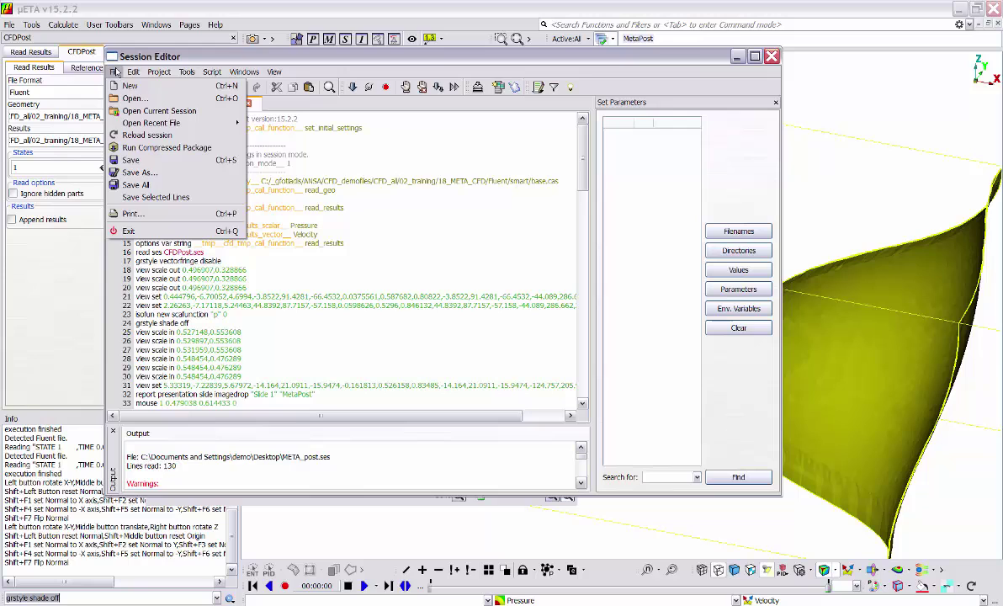
{"action": "left_click", "coordinate": [138, 173]}
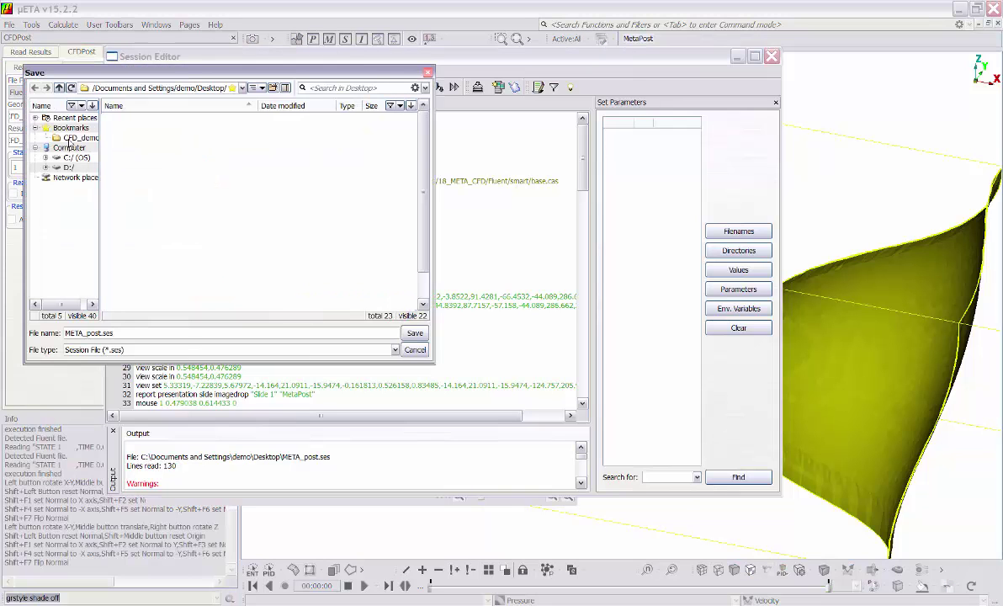
{"action": "double_click", "coordinate": [71, 127]}
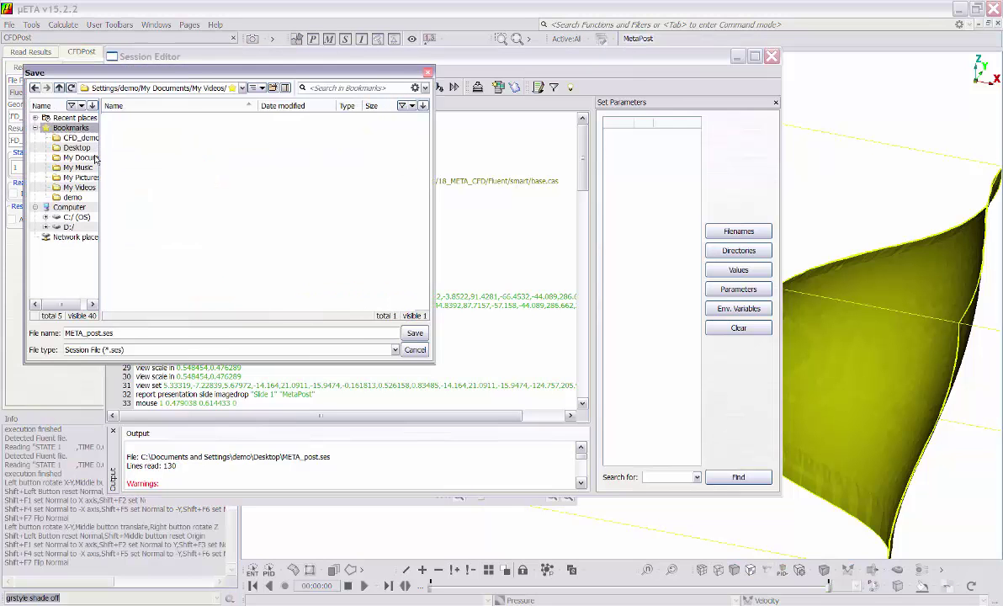
{"action": "left_click", "coordinate": [129, 333]}
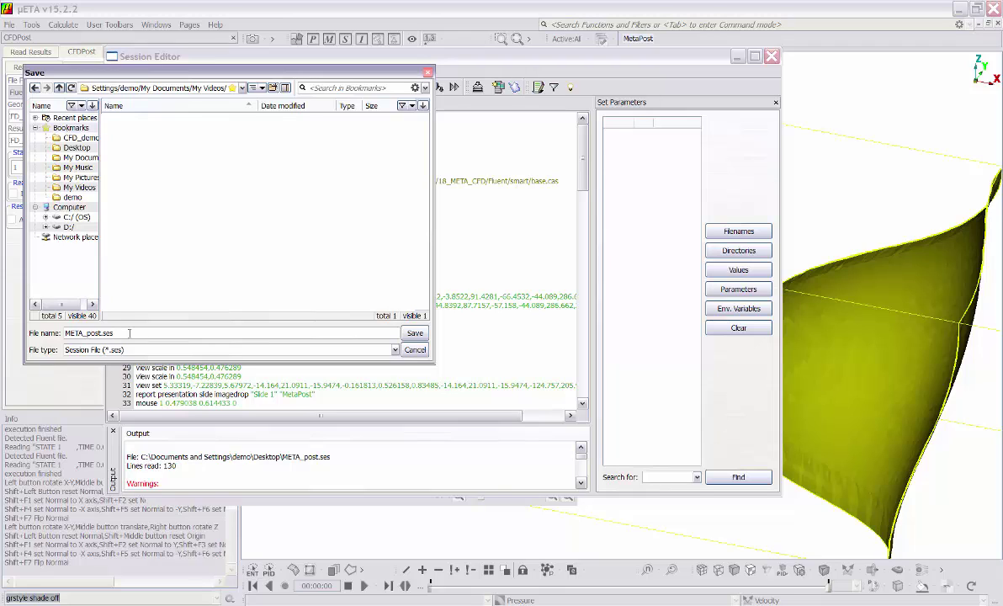
{"action": "left_click", "coordinate": [76, 147]}
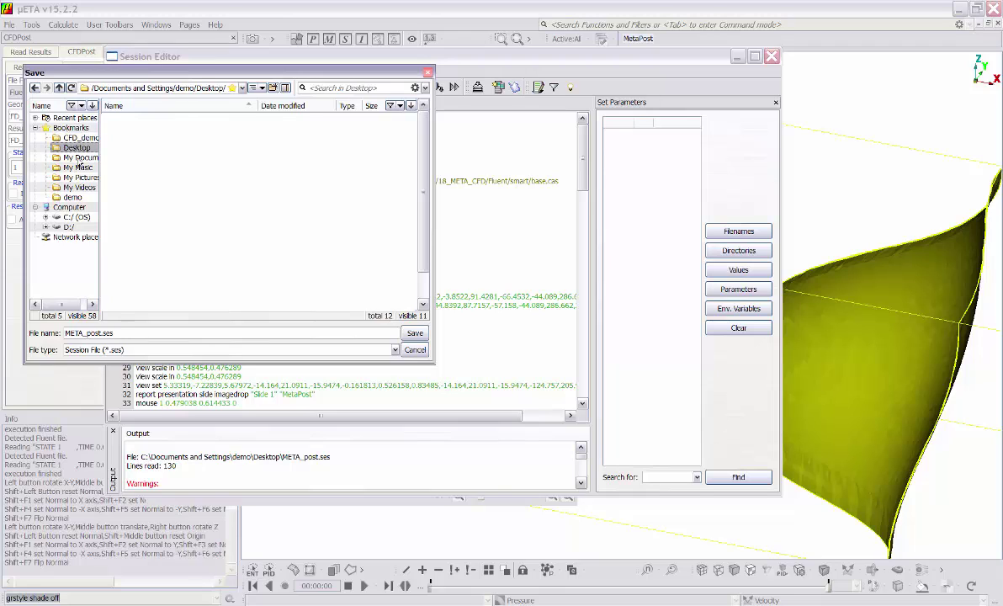
{"action": "triple_click", "coordinate": [88, 334]}
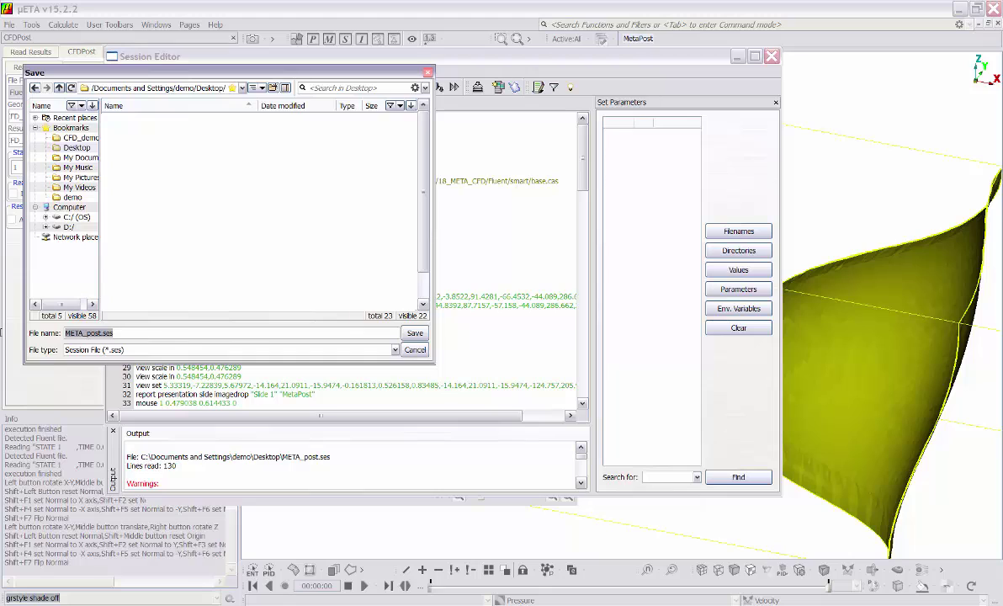
{"action": "type", "text": "session1.ses"}
{"action": "left_click", "coordinate": [414, 333]}
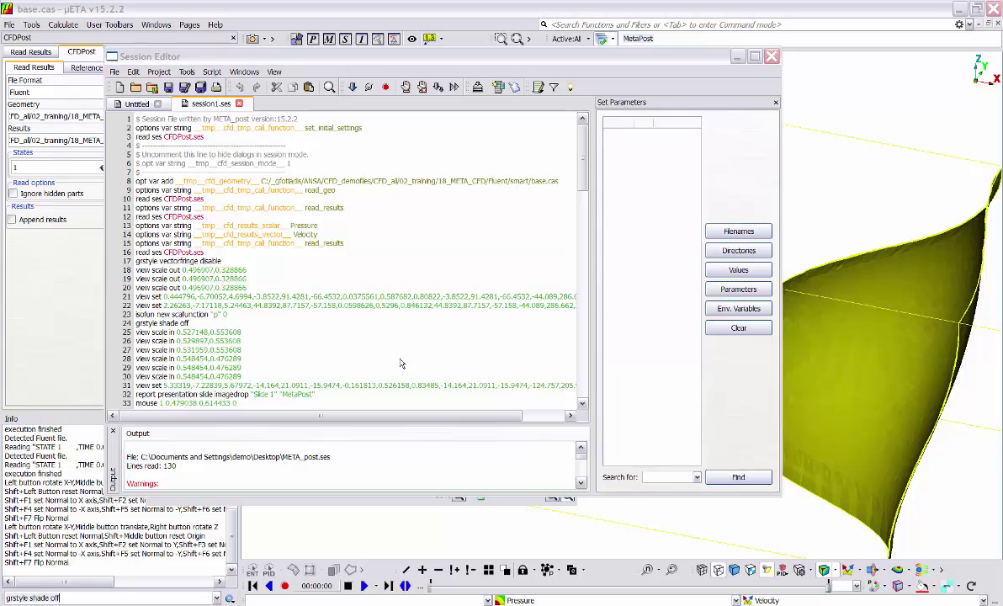
- Uncomment the __tmp__cfd_session_mode__ 1 line in session1.ses to hide dialogs during replay, and save the file
{"action": "left_click", "coordinate": [133, 164]}
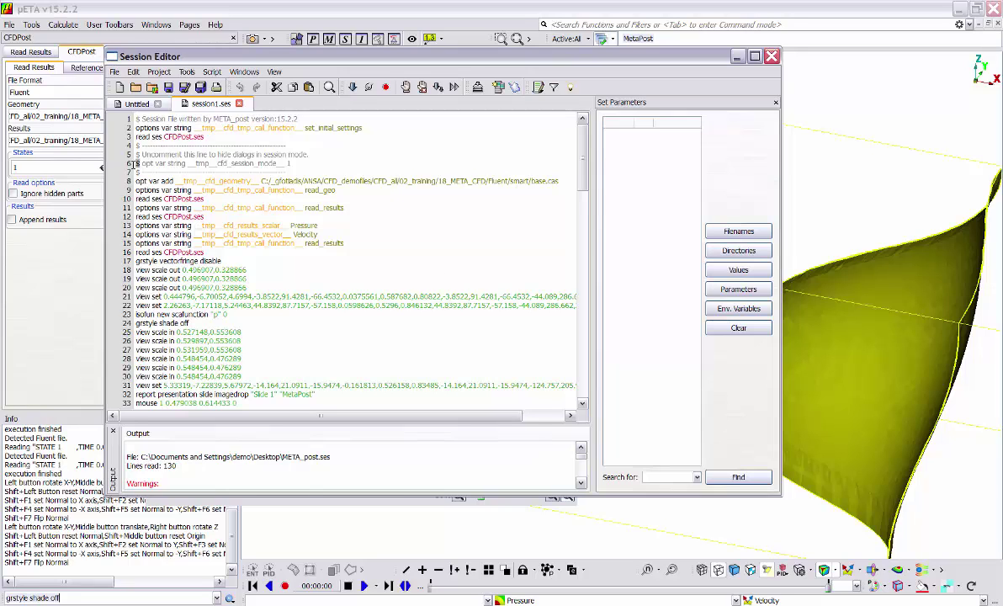
{"action": "key", "text": "Delete"}
{"action": "key", "text": "Delete"}
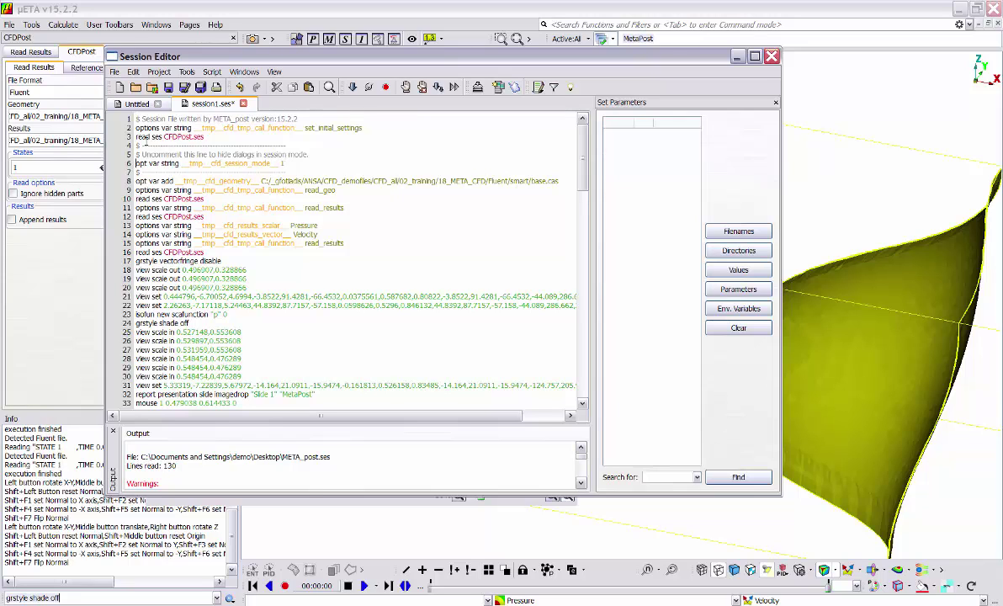
{"action": "left_click", "coordinate": [167, 87]}
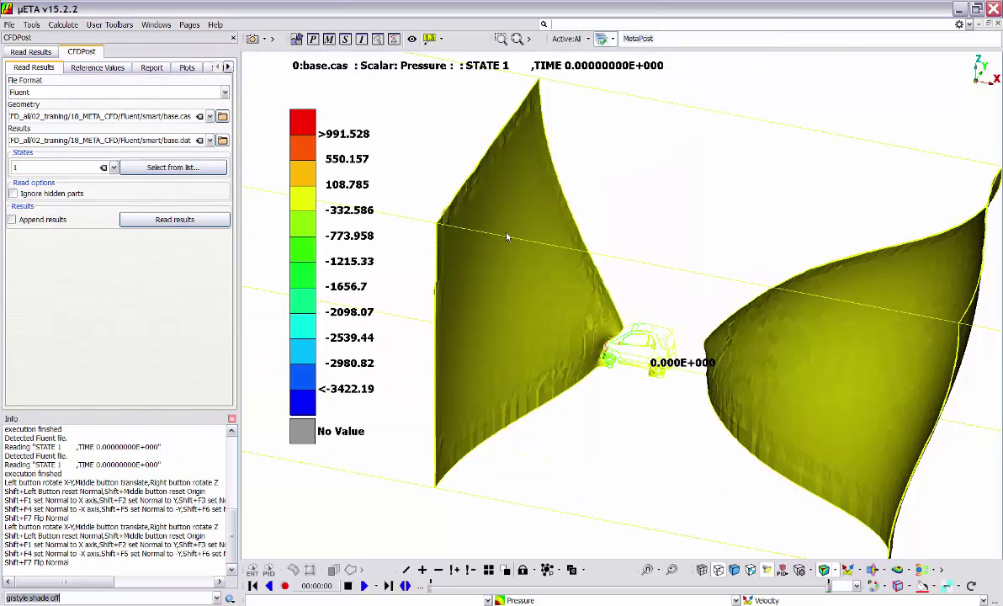
- Clear all existing pages and windows, creating a new 3D window and clearing the existing session file, reports and spreadsheets
{"action": "left_click", "coordinate": [9, 25]}
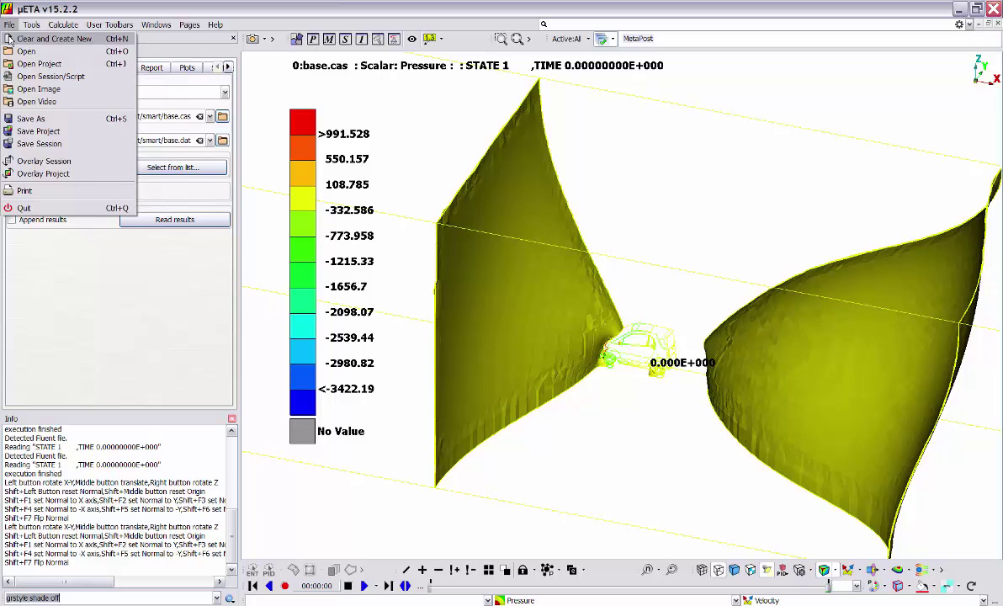
{"action": "left_click", "coordinate": [10, 39]}
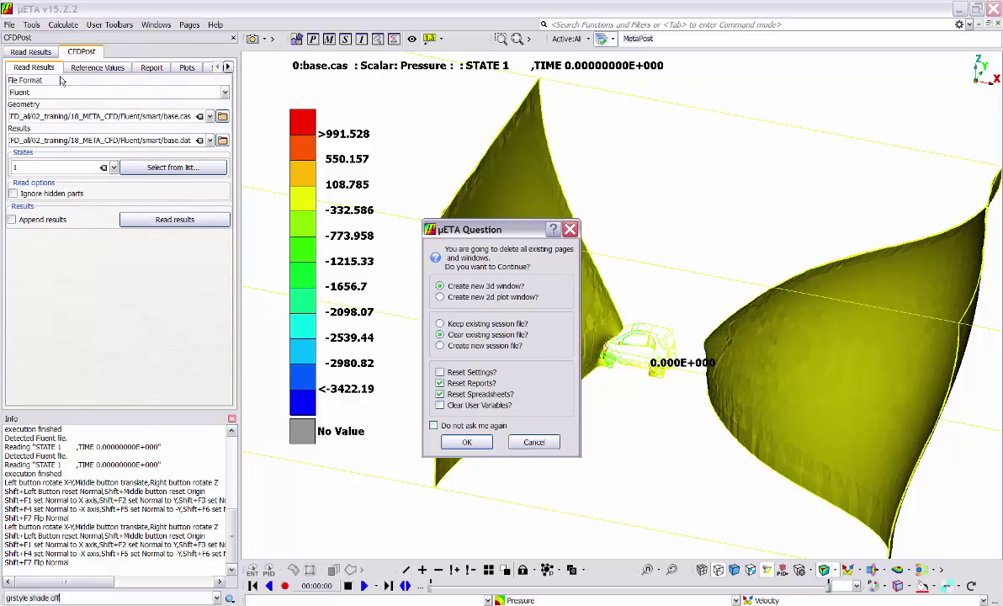
{"action": "left_click", "coordinate": [470, 441]}
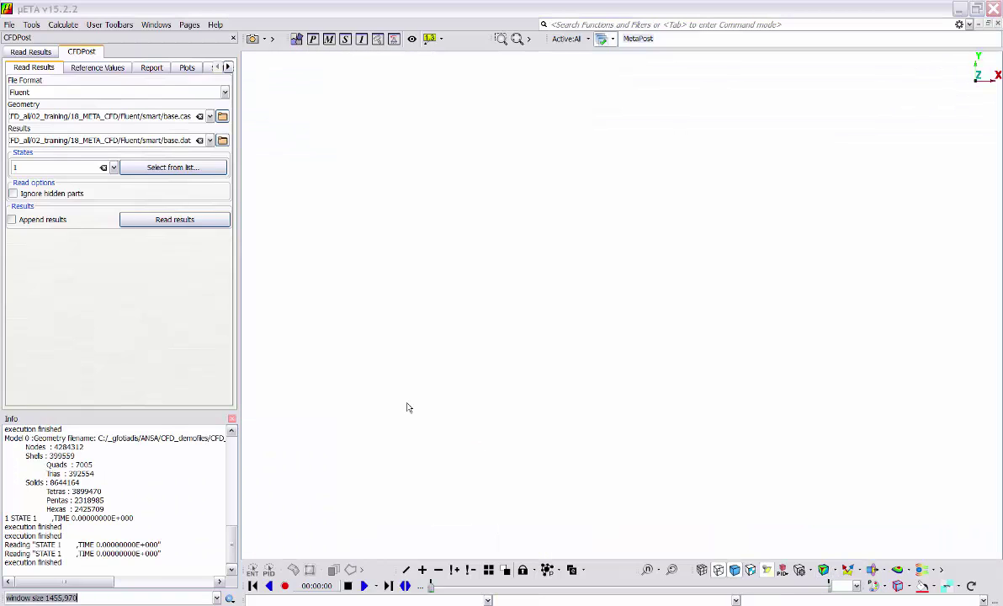
- Run the session file session1.ses from the Desktop folder to replay the post-processing
{"action": "left_click", "coordinate": [9, 24]}
{"action": "left_click", "coordinate": [26, 77]}
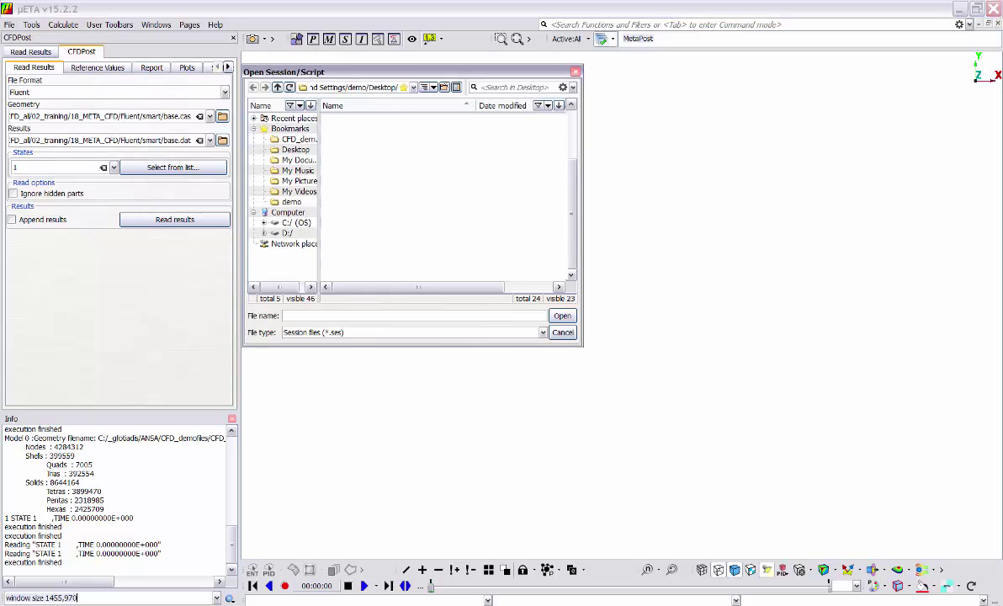
{"action": "left_click", "coordinate": [362, 269]}
{"action": "left_click", "coordinate": [555, 316]}
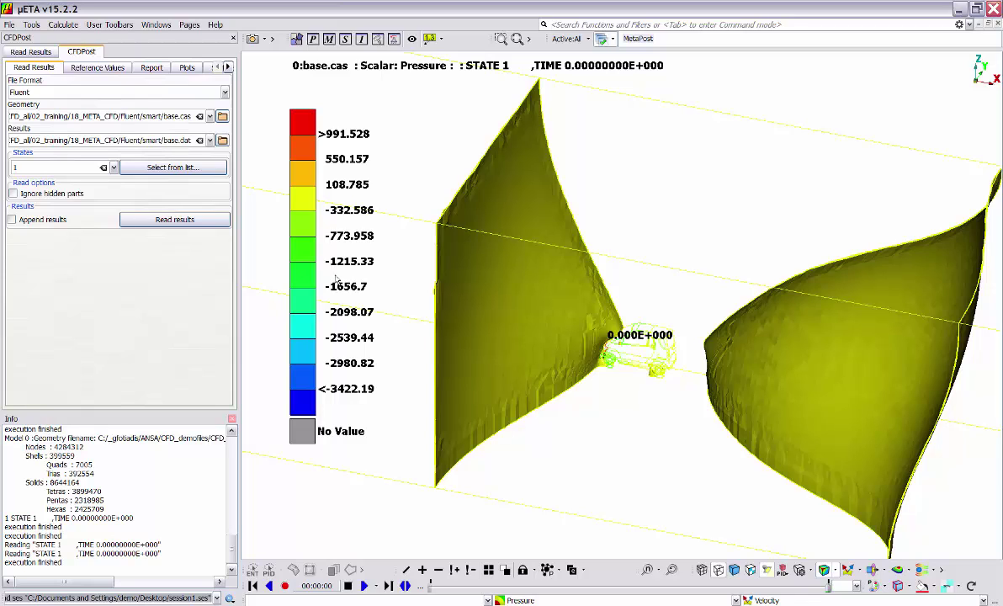
- Open the PPTX Report Composer and check the pressure iso-surface image on Slide 1
{"action": "left_click", "coordinate": [31, 26]}
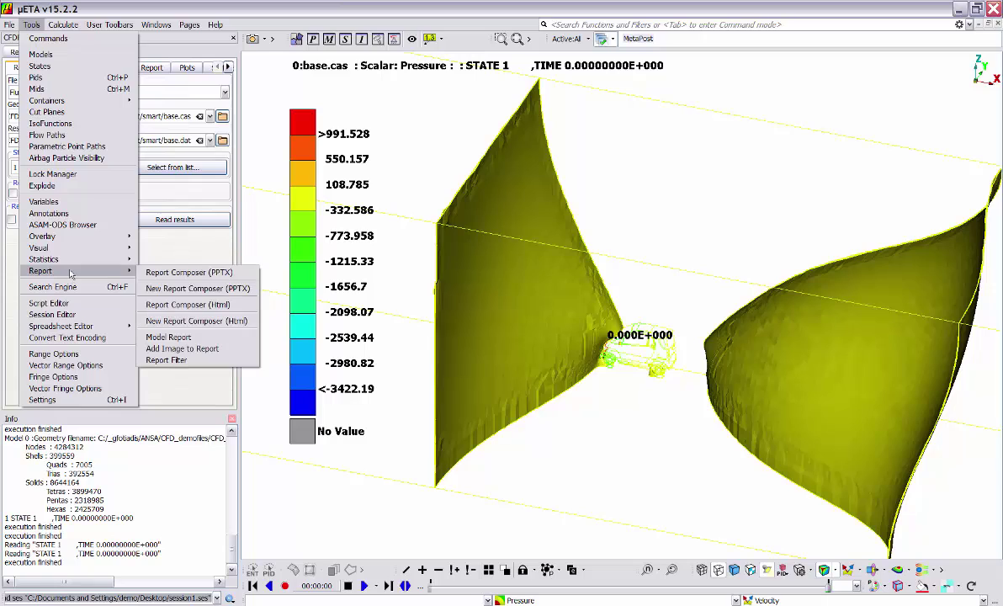
{"action": "left_click", "coordinate": [164, 274]}
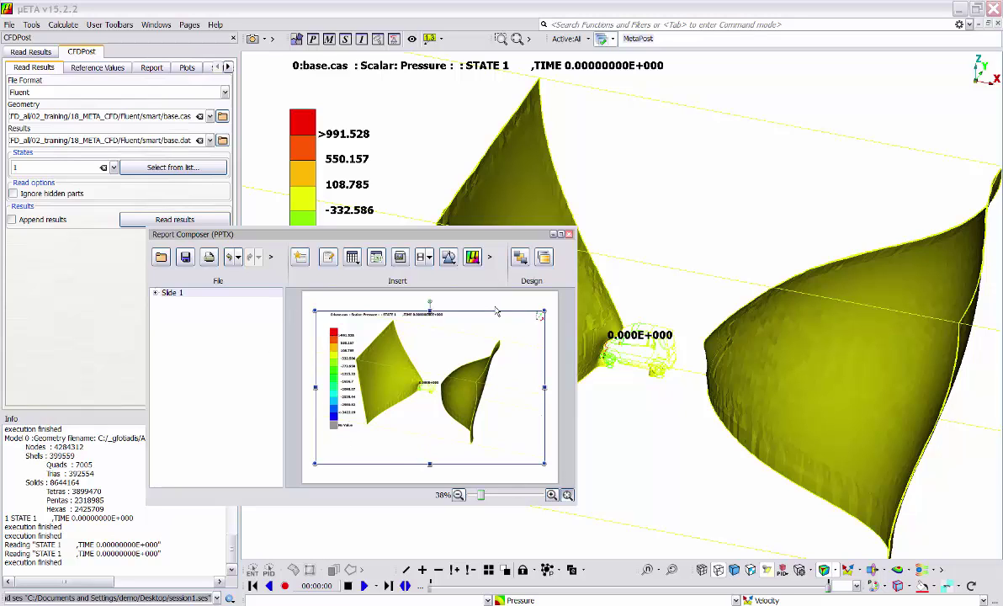
{"action": "left_click", "coordinate": [734, 263]}
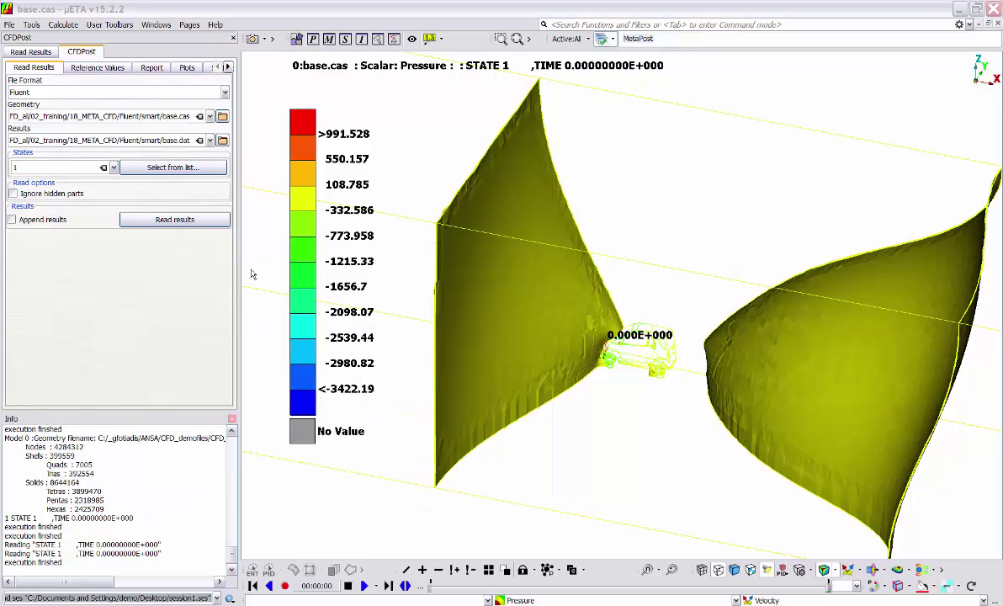
- Clear the replayed project and start again with a new 3D window and a cleared session file
{"action": "left_click", "coordinate": [11, 25]}
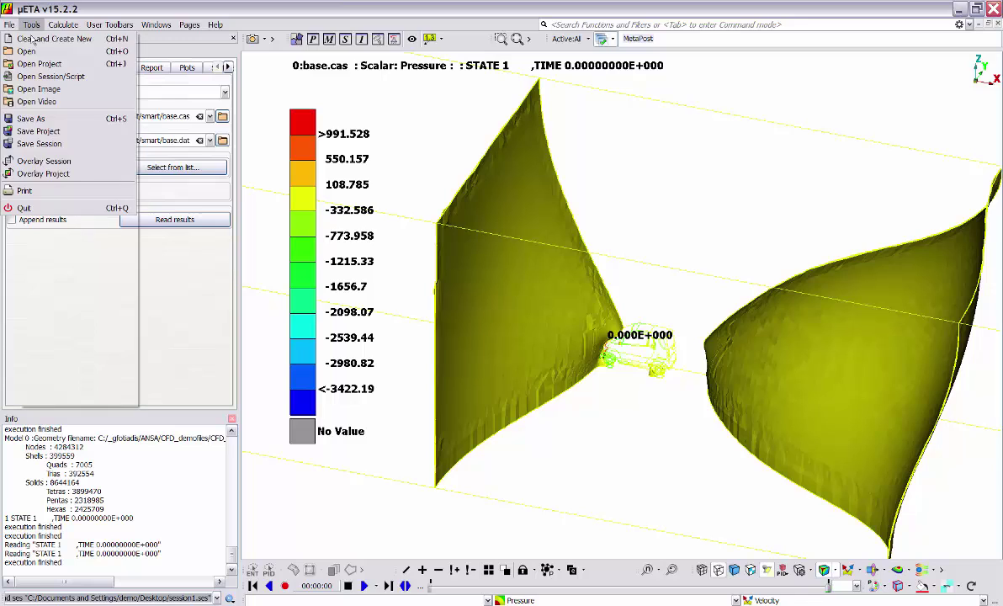
{"action": "left_click", "coordinate": [10, 40]}
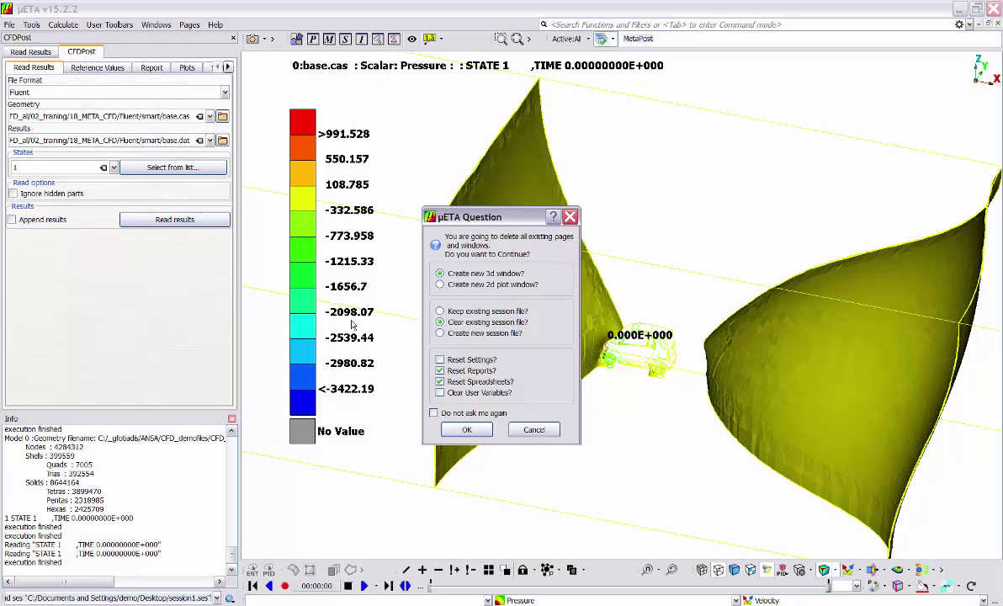
{"action": "left_click", "coordinate": [452, 428]}
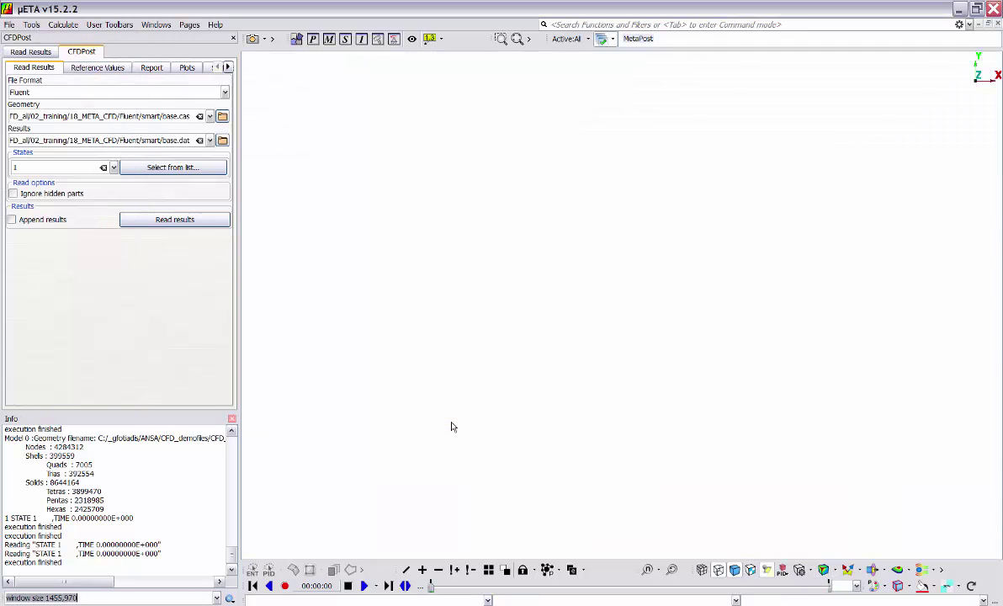
- Read the Fluent geometry file base.cas through the general results reader, overwriting the active model
{"action": "left_click", "coordinate": [30, 52]}
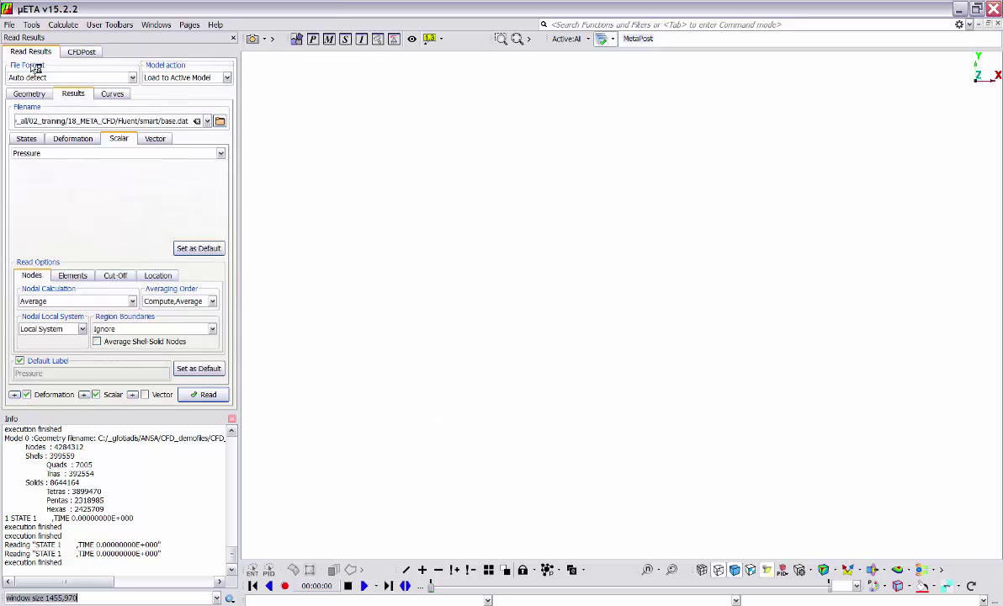
{"action": "left_click", "coordinate": [29, 94]}
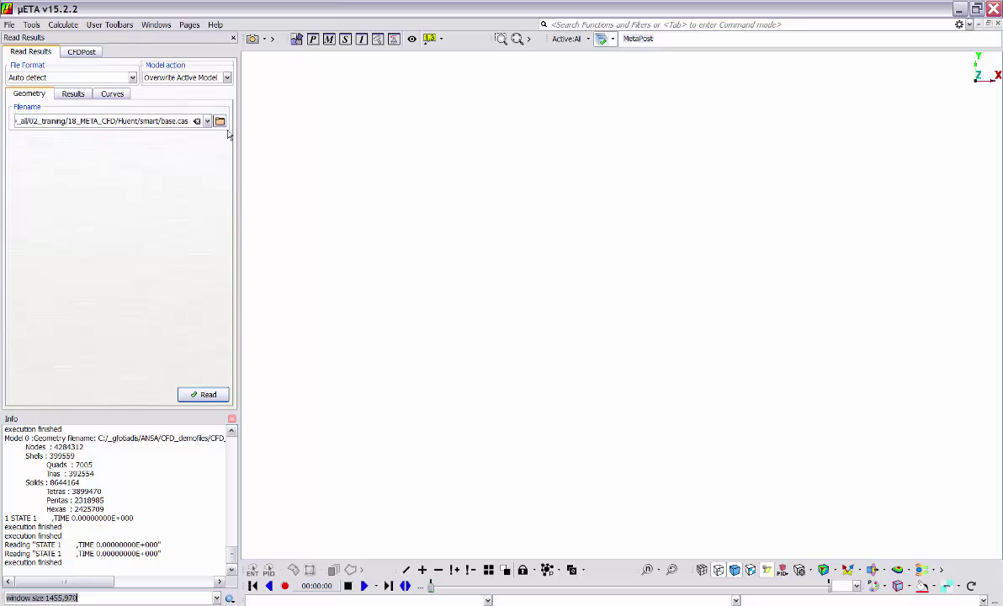
{"action": "left_click", "coordinate": [203, 392]}
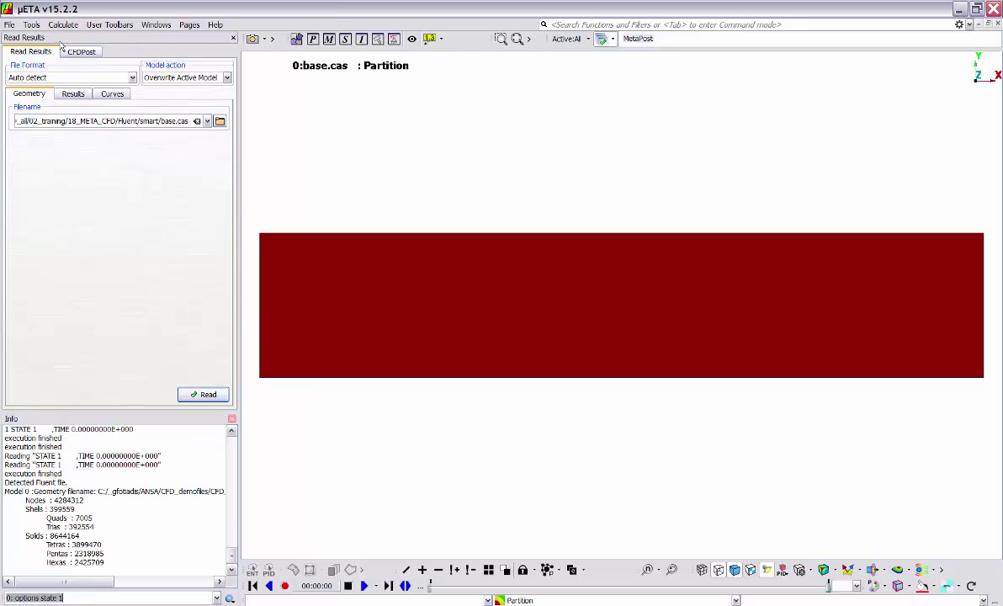
- Read the Pressure scalar and Body Forces vector results from base.dat and turn on the scalar fringe display
{"action": "left_click", "coordinate": [72, 94]}
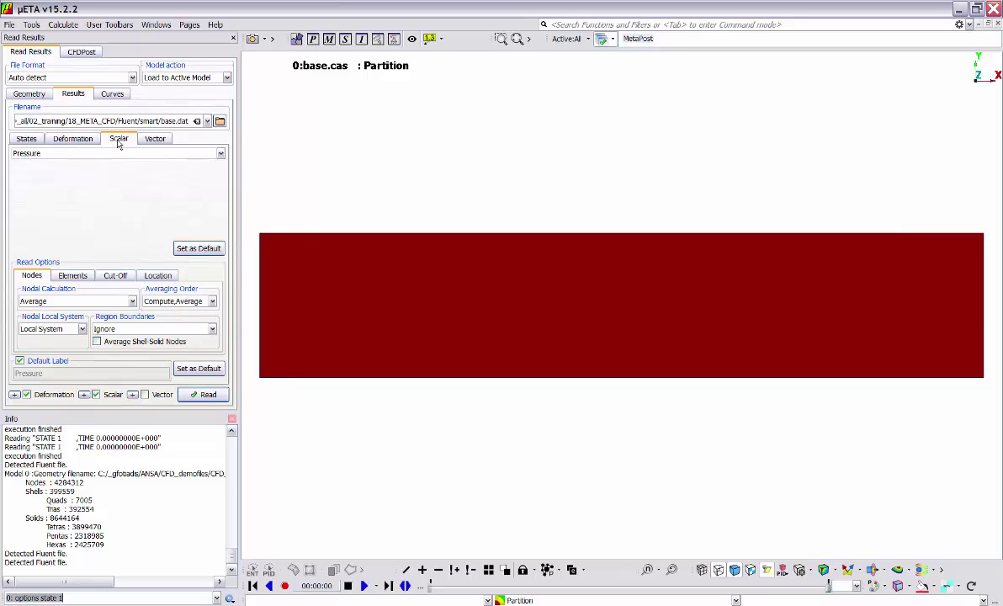
{"action": "left_click", "coordinate": [155, 139]}
{"action": "left_click", "coordinate": [122, 139]}
{"action": "left_click", "coordinate": [202, 395]}
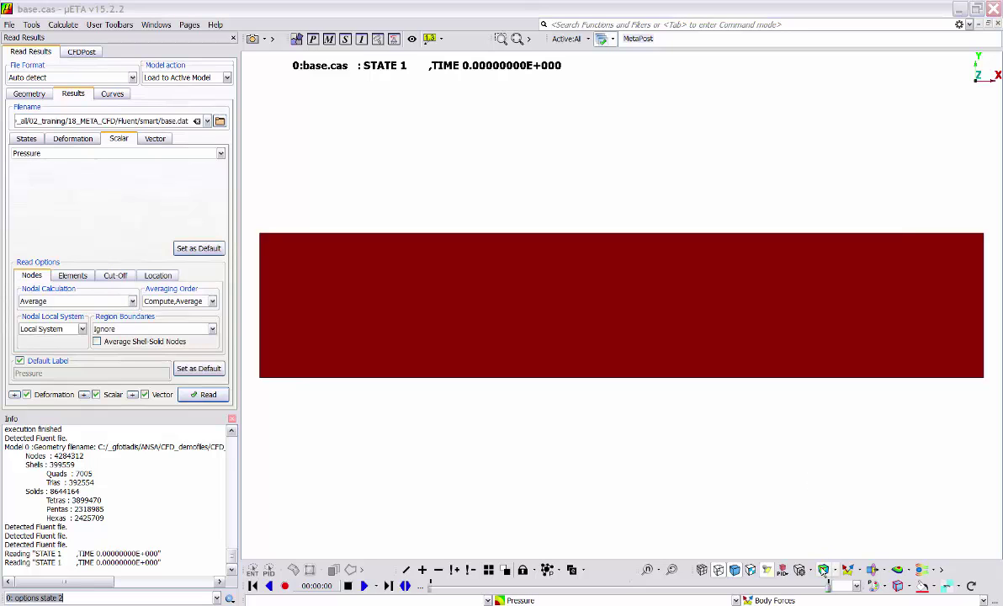
{"action": "left_click", "coordinate": [823, 571]}
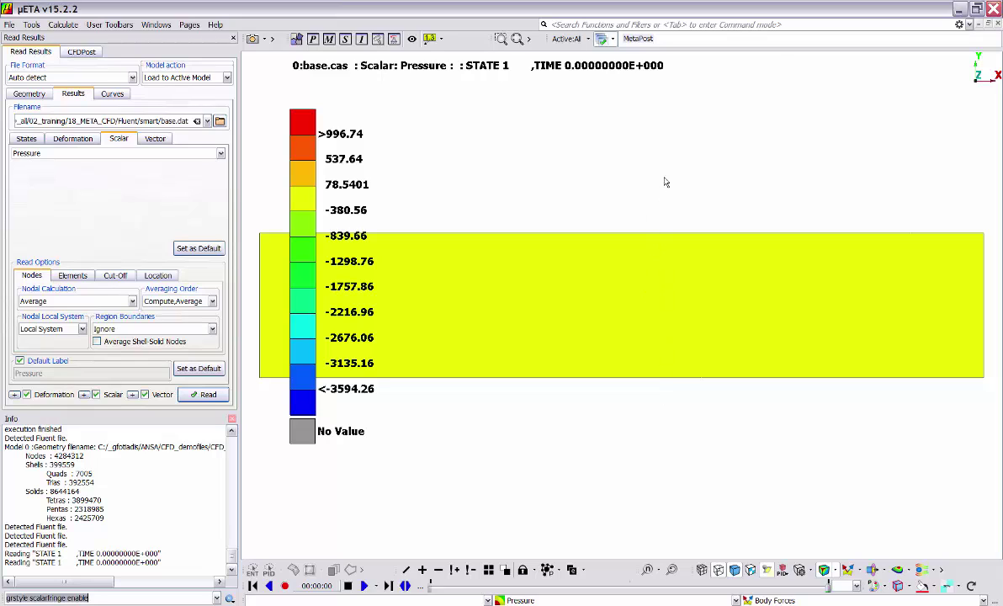
- Create a default scalar iso-function named p with value 0 and switch off the model's shading to expose it around the car
{"action": "left_click_drag", "start_coordinate": [672, 230], "coordinate": [636, 415], "text": "ctrl"}
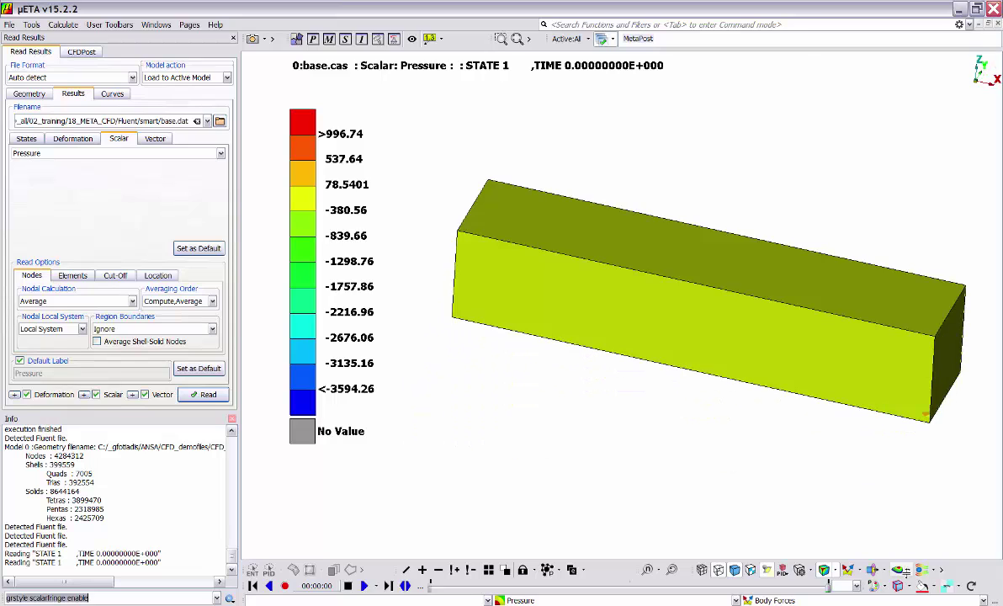
{"action": "left_click", "coordinate": [907, 570]}
{"action": "mouse_move", "coordinate": [917, 532]}
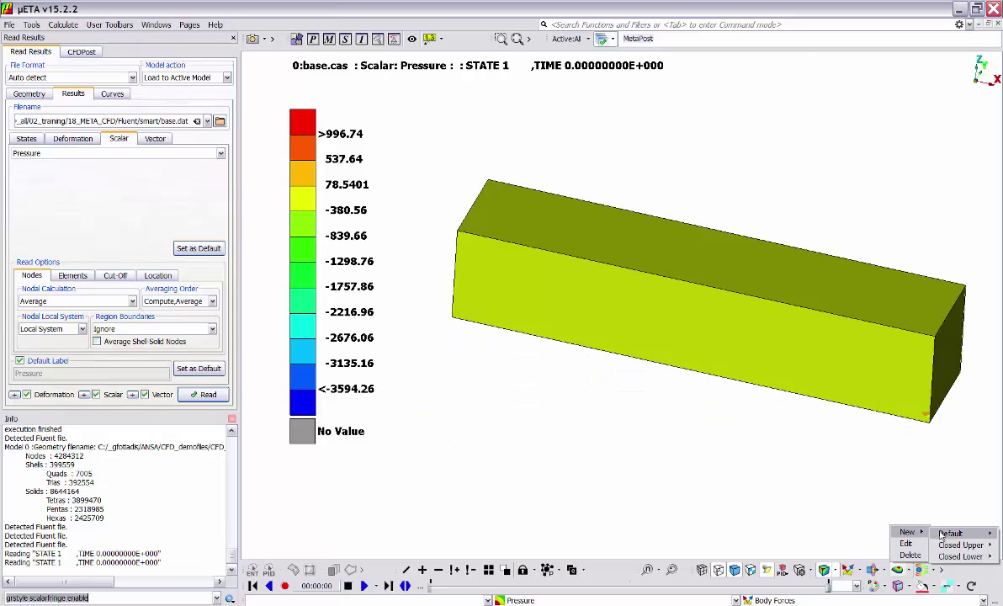
{"action": "left_click", "coordinate": [882, 536]}
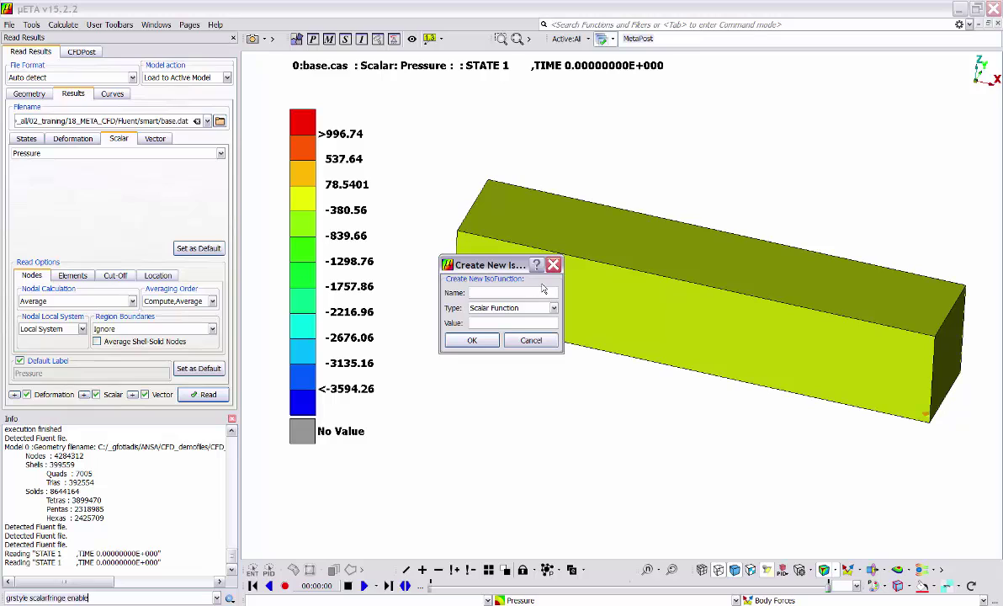
{"action": "type", "text": "p"}
{"action": "type", "text": "0"}
{"action": "left_click", "coordinate": [472, 341]}
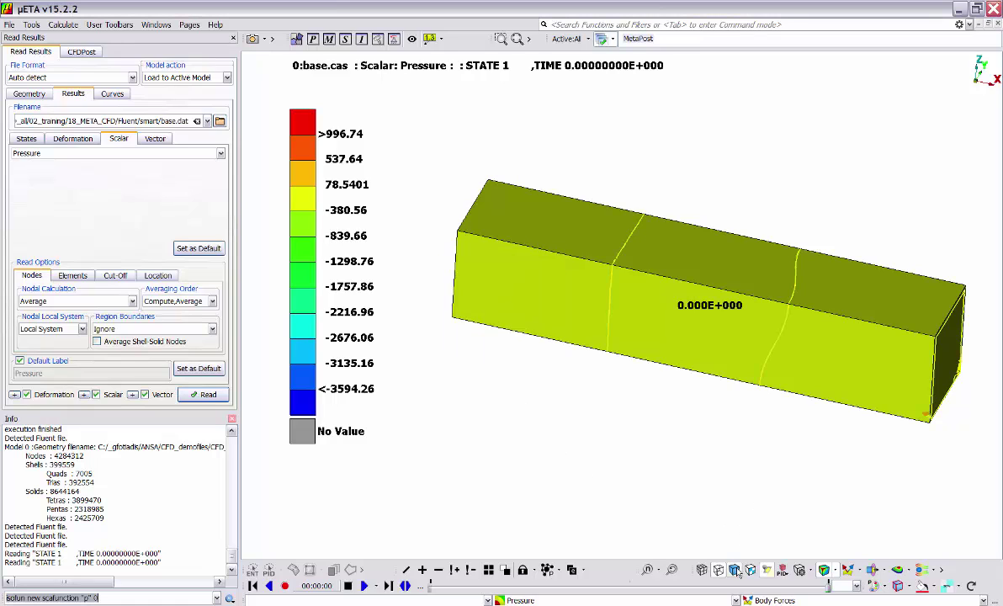
{"action": "scroll", "coordinate": [709, 321], "scroll_direction": "up", "scroll_amount": 5}
{"action": "middle_click_drag", "start_coordinate": [709, 322], "coordinate": [667, 328], "text": "ctrl"}
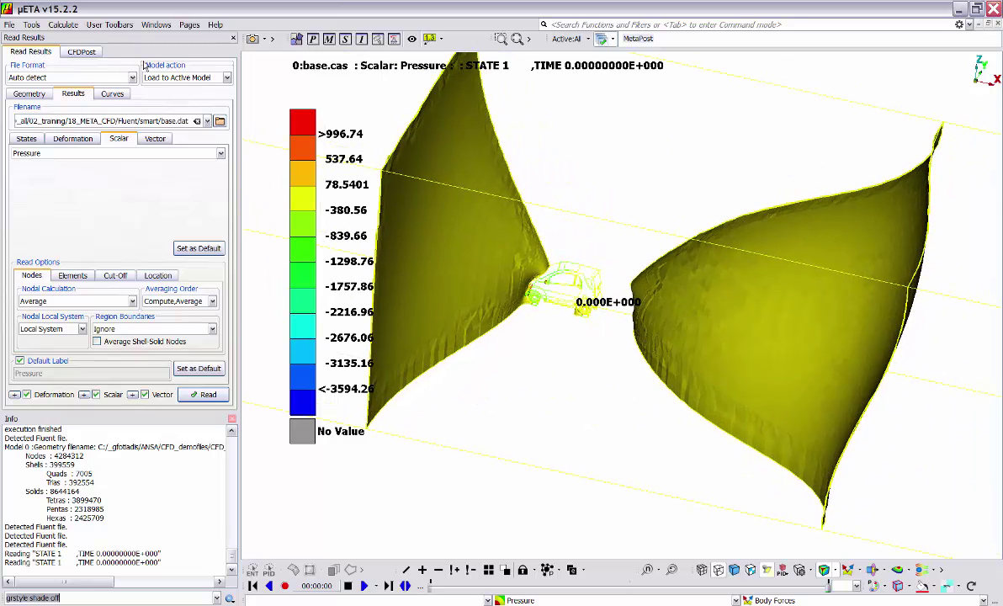
- Open the Session Editor and close the session1.ses file
{"action": "left_click", "coordinate": [32, 25]}
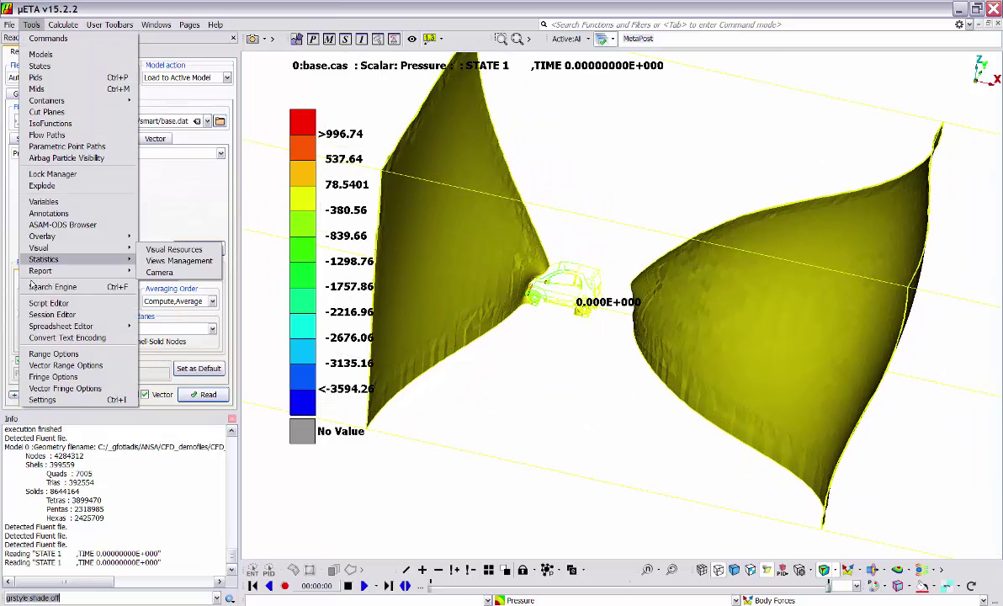
{"action": "left_click", "coordinate": [46, 315]}
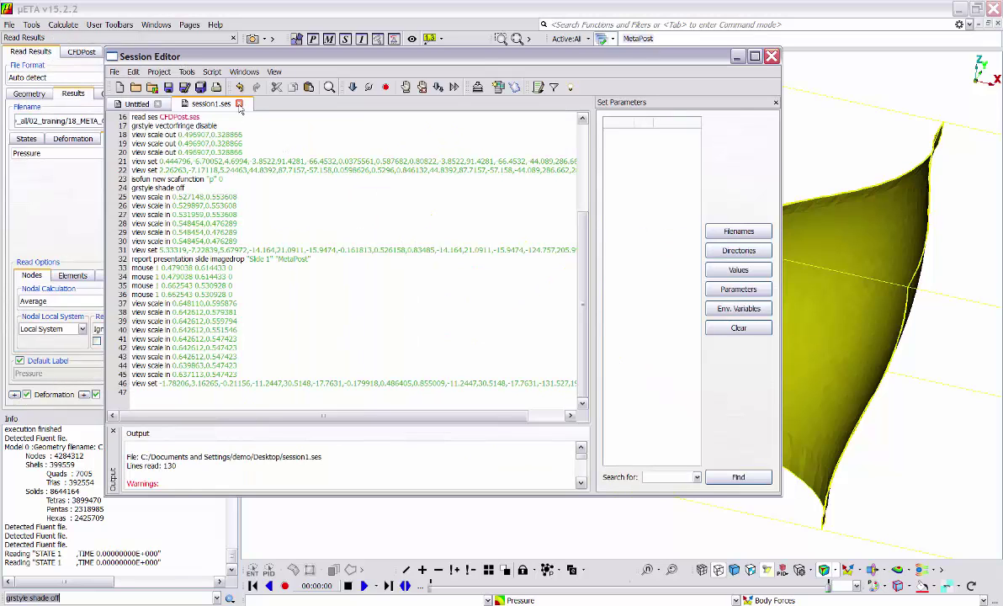
{"action": "left_click", "coordinate": [239, 104]}
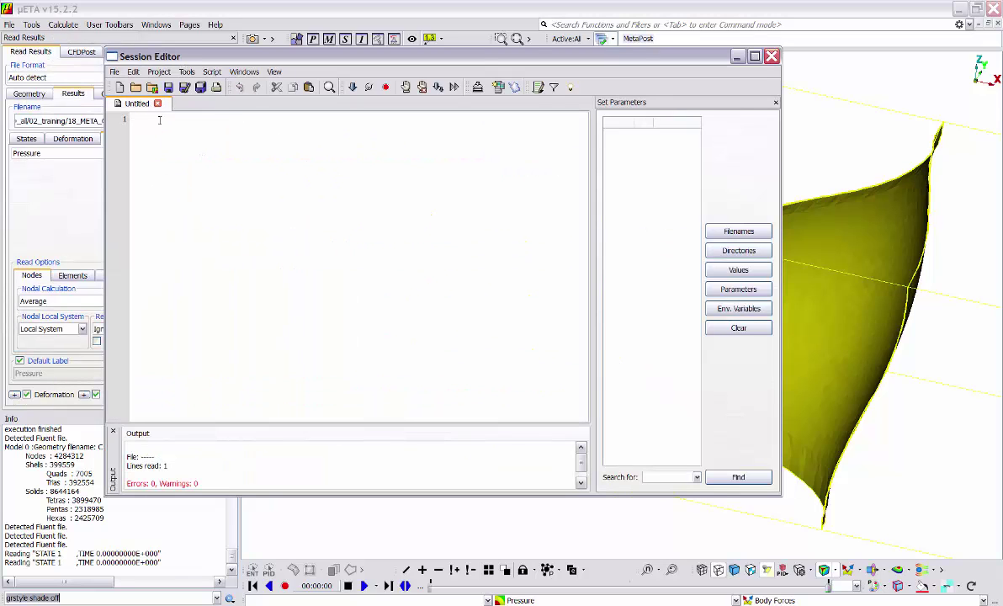
- Load the current META_post.ses session into the Session Editor and list its filenames as parameter candidates
{"action": "left_click", "coordinate": [152, 89]}
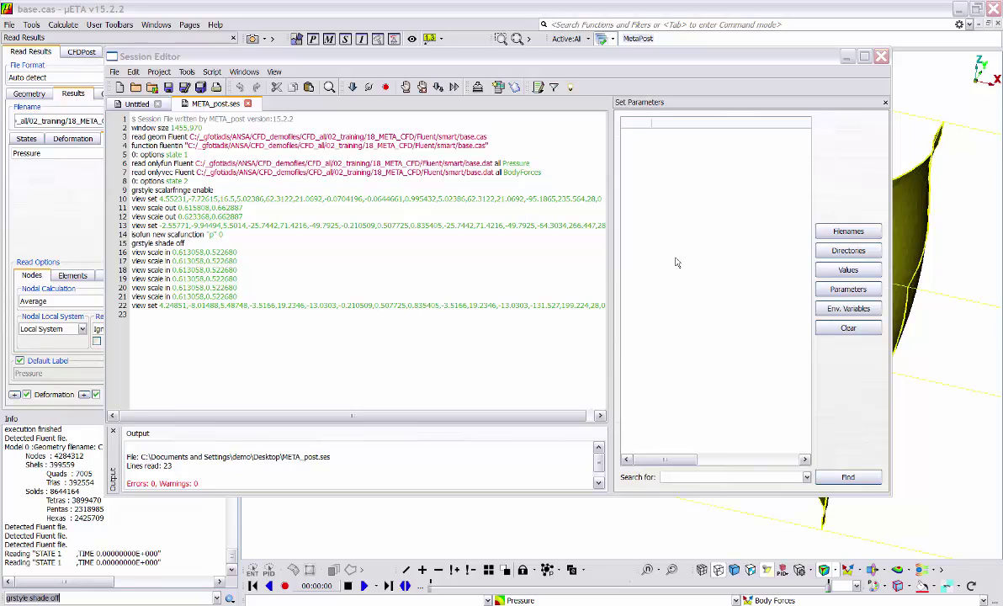
{"action": "left_click", "coordinate": [849, 231]}
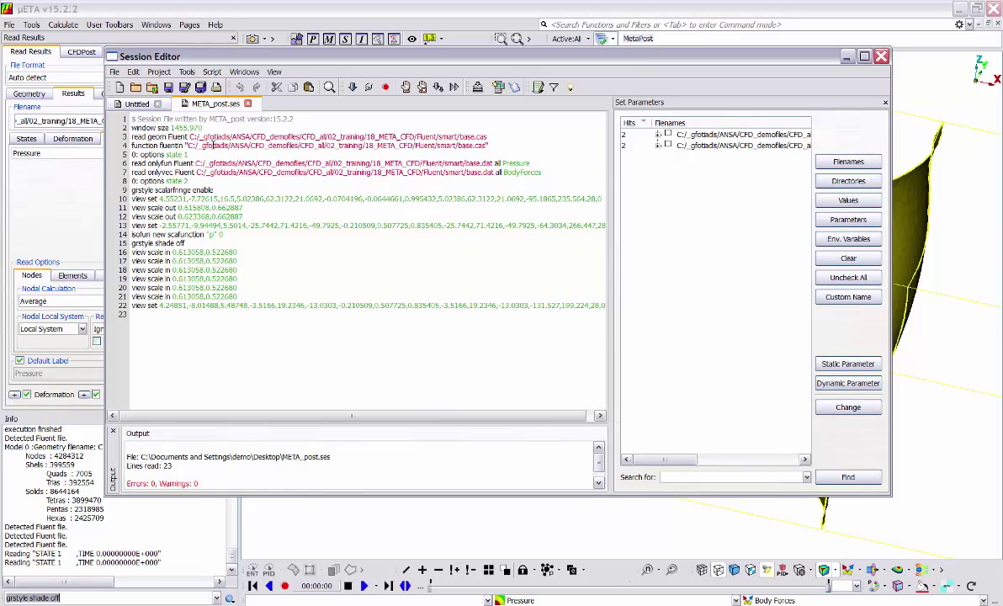
{"action": "left_click_drag", "start_coordinate": [670, 457], "coordinate": [736, 427]}
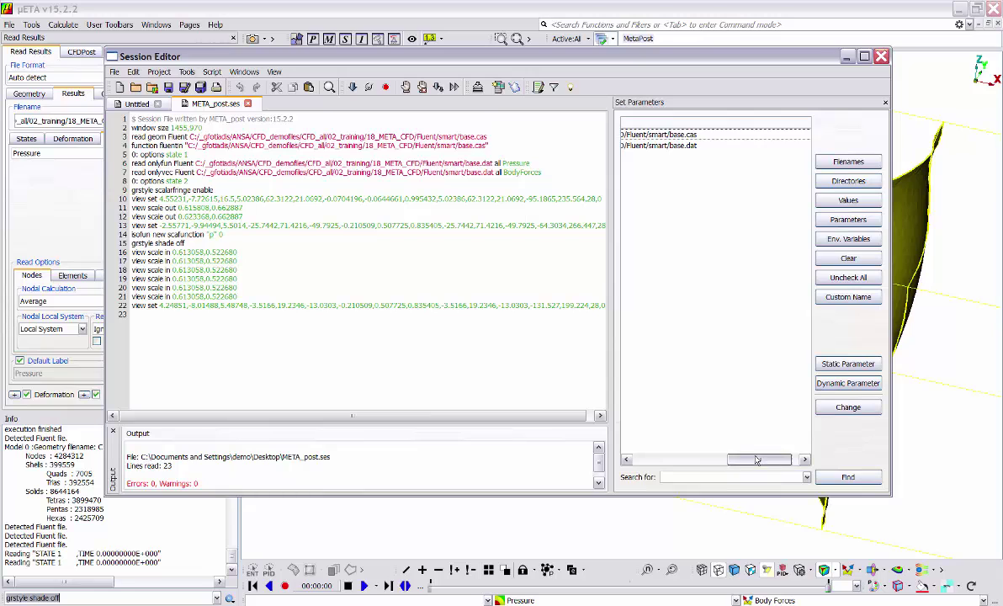
{"action": "left_click_drag", "start_coordinate": [756, 458], "coordinate": [633, 458]}
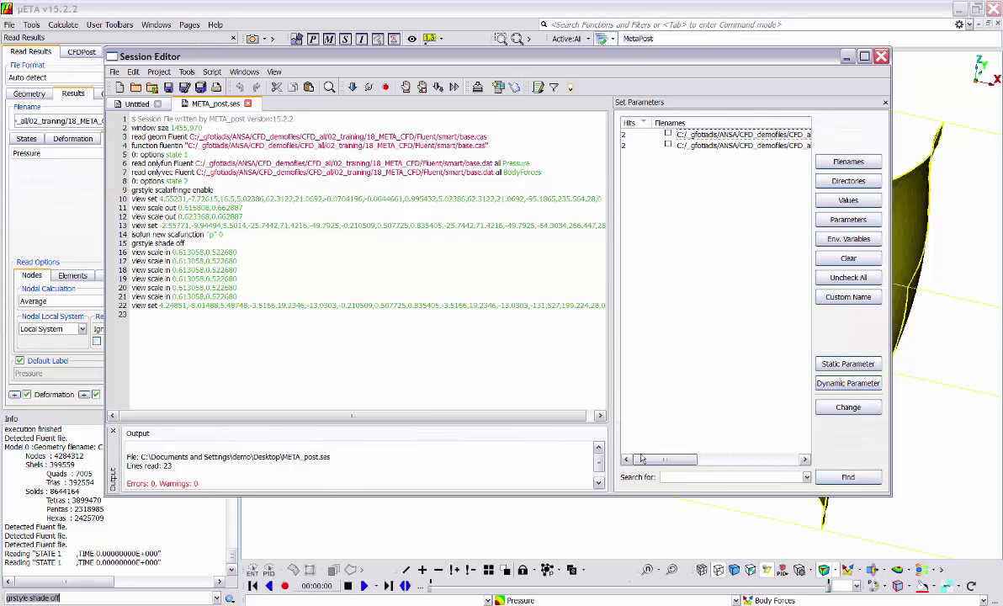
- Replace the base.cas path in the session with a dynamic parameter of type Filename
{"action": "left_click", "coordinate": [667, 135]}
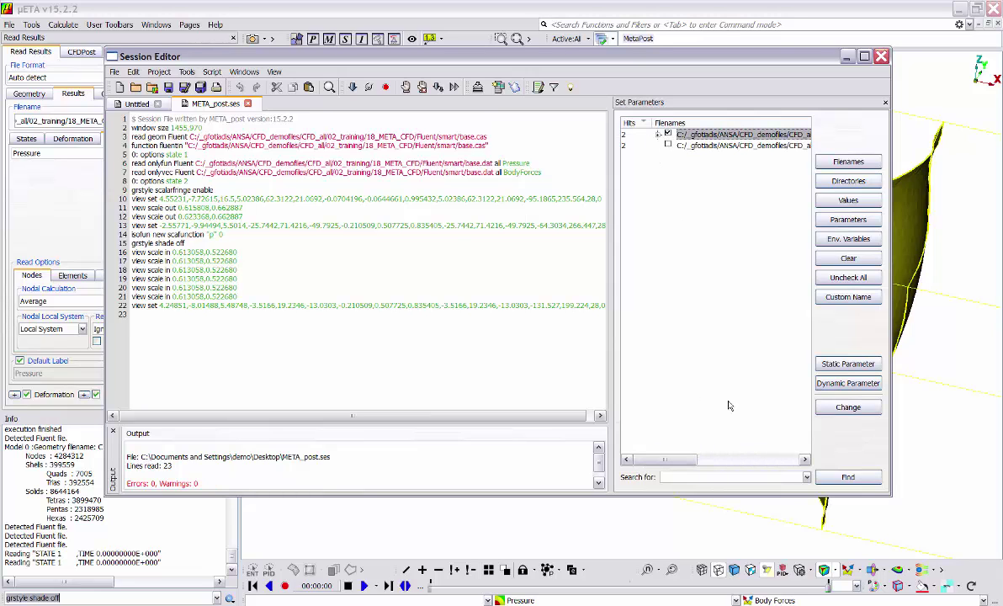
{"action": "left_click", "coordinate": [868, 386]}
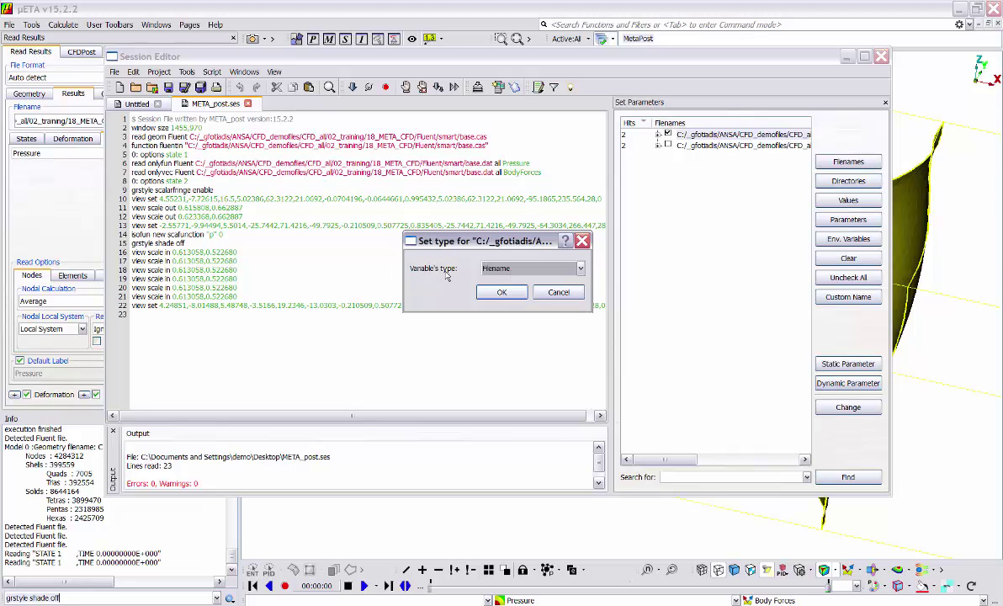
{"action": "left_click", "coordinate": [498, 292]}
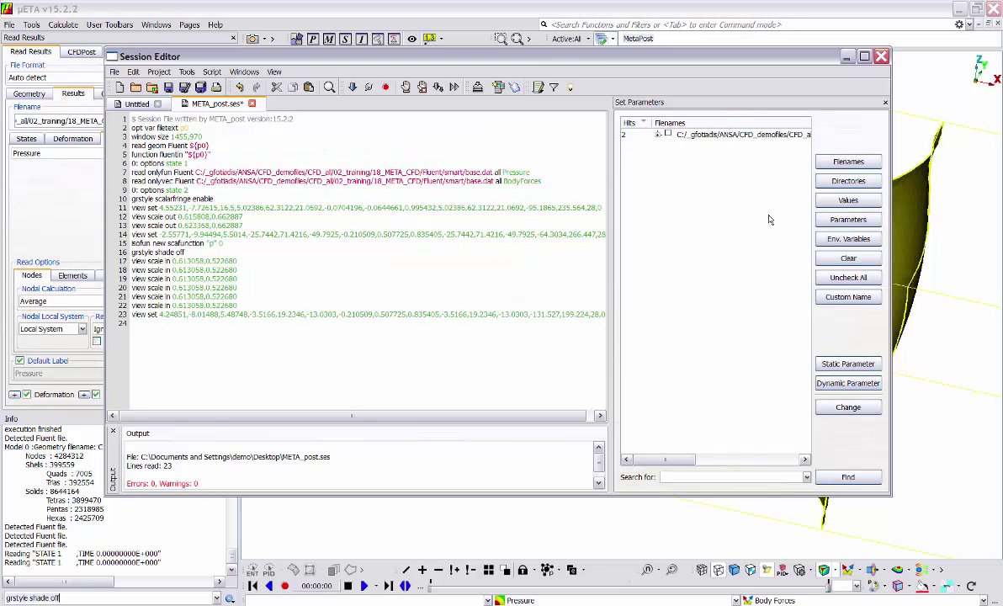
- Replace the base.dat path in the session with a second dynamic parameter of type Filename
{"action": "left_click", "coordinate": [669, 134]}
{"action": "left_click_drag", "start_coordinate": [681, 460], "coordinate": [780, 468]}
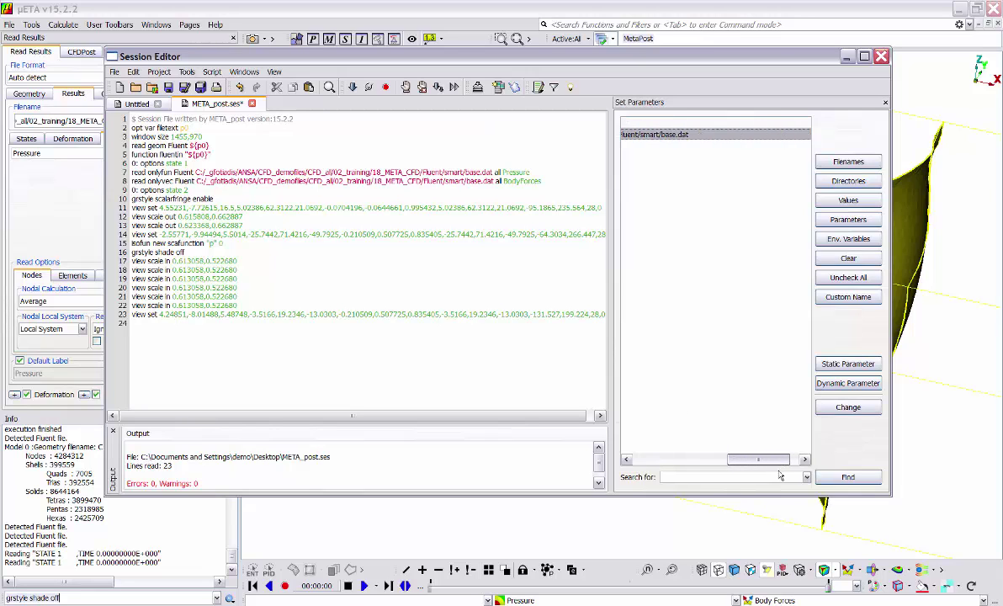
{"action": "scroll", "coordinate": [657, 429], "scroll_direction": "left", "scroll_amount": 5}
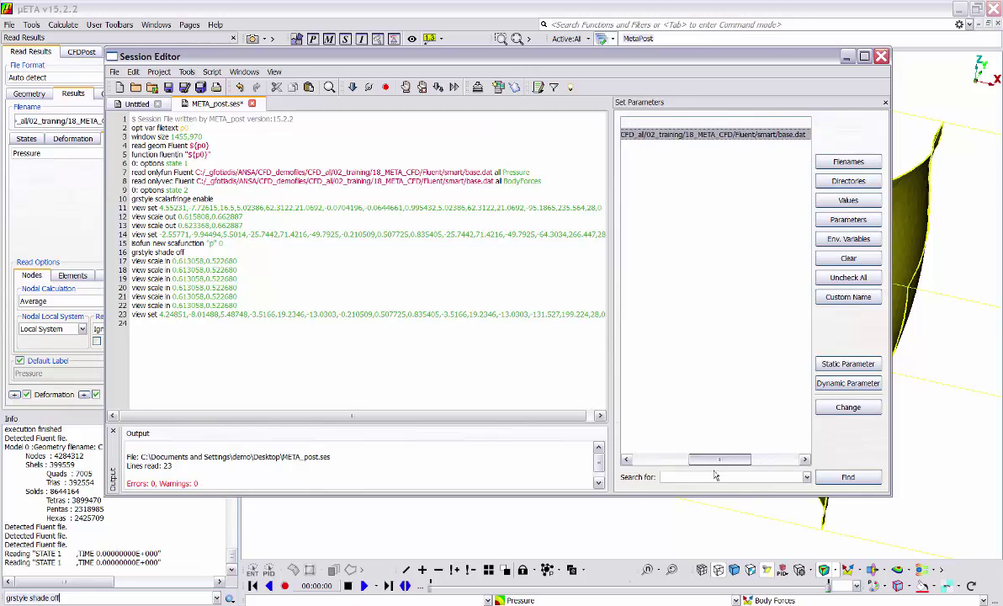
{"action": "left_click", "coordinate": [848, 384]}
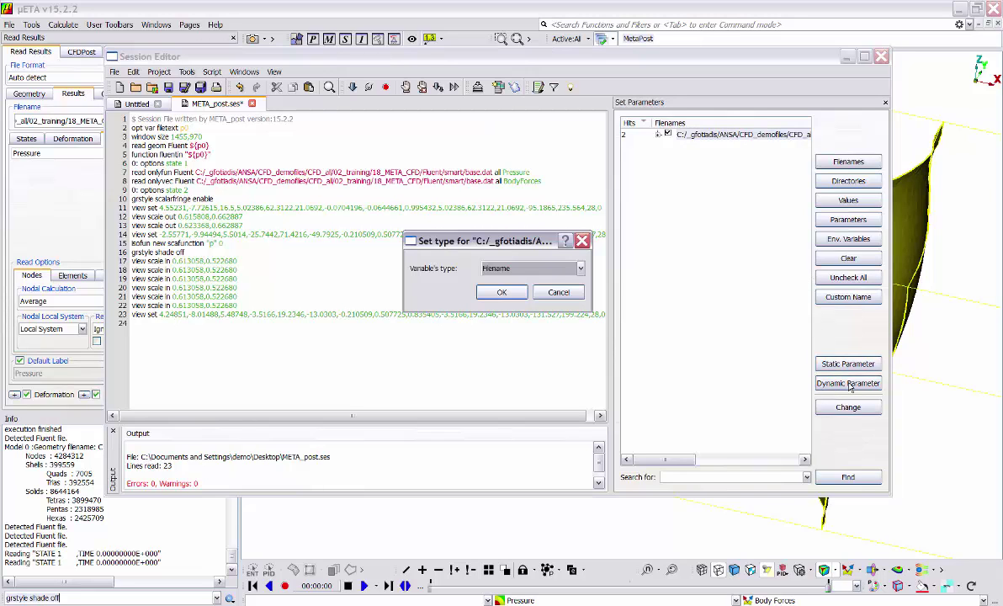
{"action": "left_click", "coordinate": [498, 294]}
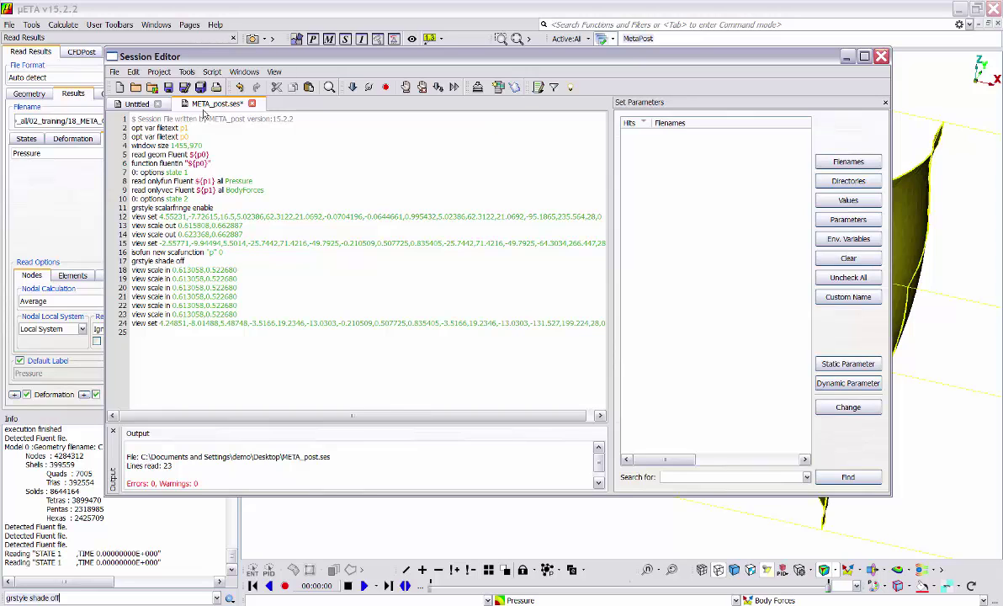
- Save the parameterized session to the Desktop under the new name session_parameters.ses
{"action": "left_click", "coordinate": [115, 72]}
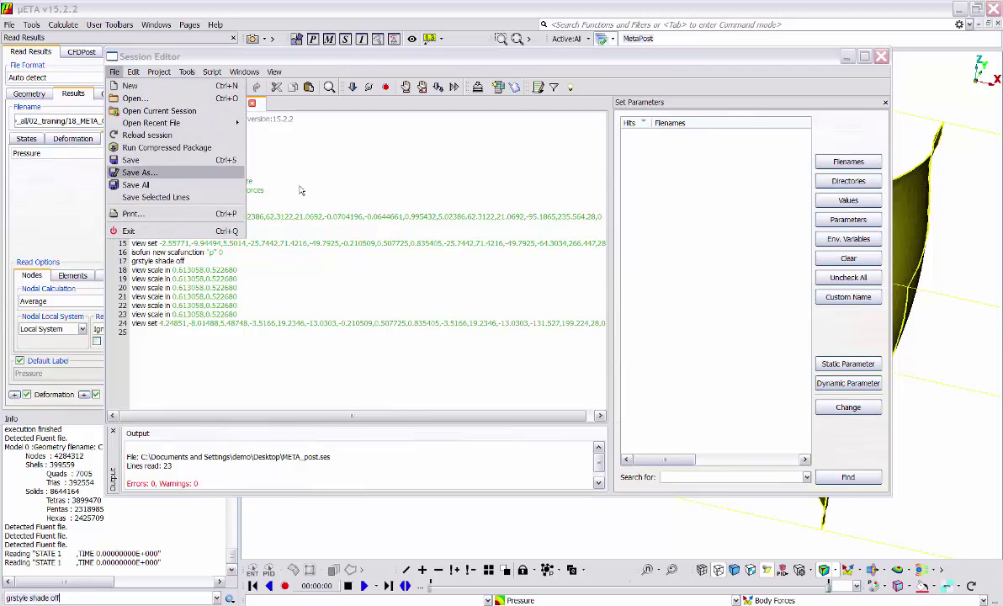
{"action": "left_click", "coordinate": [135, 173]}
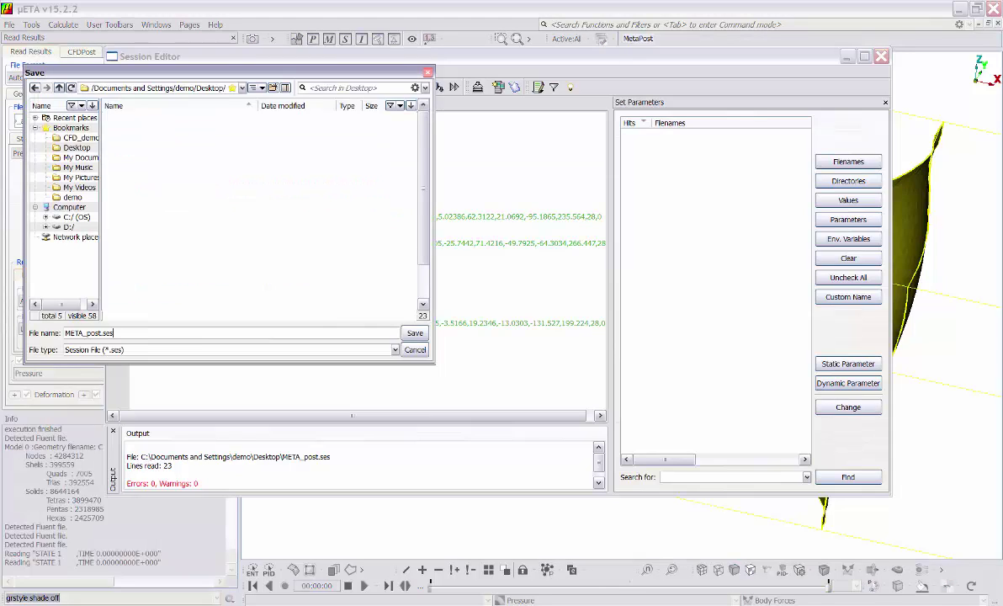
{"action": "left_click_drag", "start_coordinate": [126, 329], "coordinate": [4, 329]}
{"action": "type", "text": "session_parameters.ses"}
{"action": "left_click", "coordinate": [414, 333]}
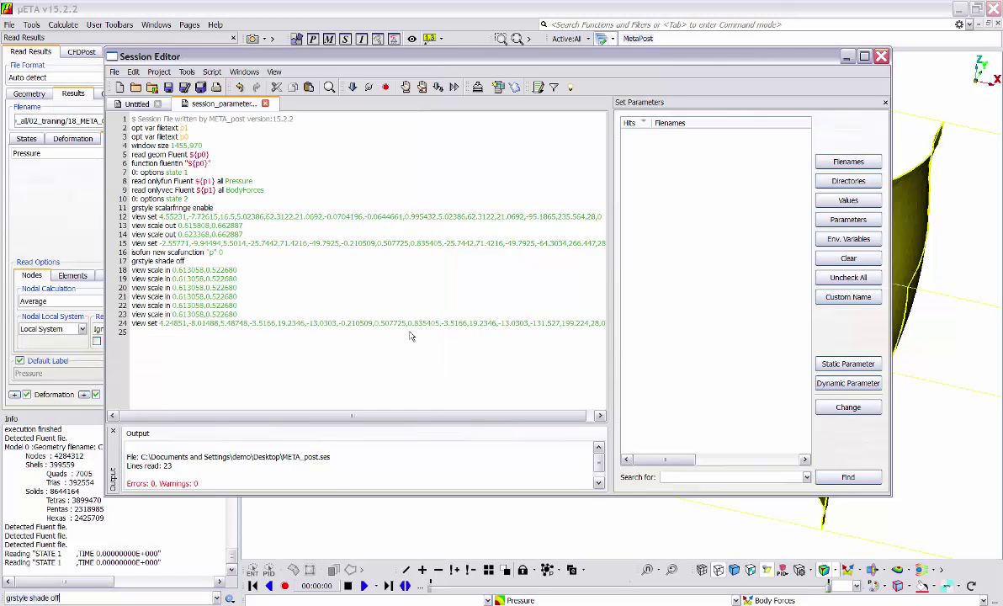
- Close the Session Editor and clear all pages and windows, creating a new 3D window and clearing the existing session file
{"action": "left_click", "coordinate": [881, 57]}
{"action": "left_click", "coordinate": [10, 25]}
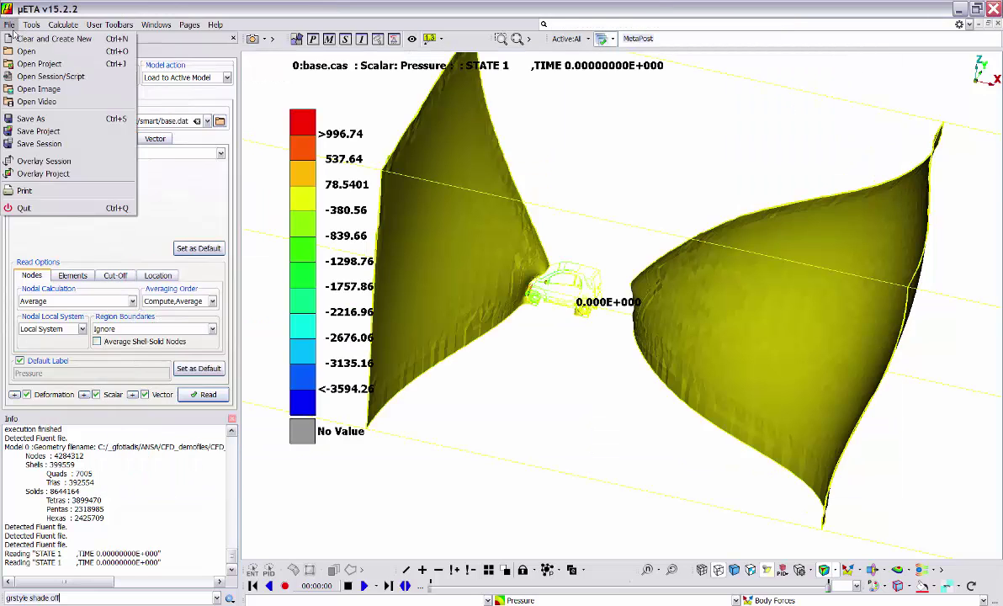
{"action": "left_click", "coordinate": [14, 38]}
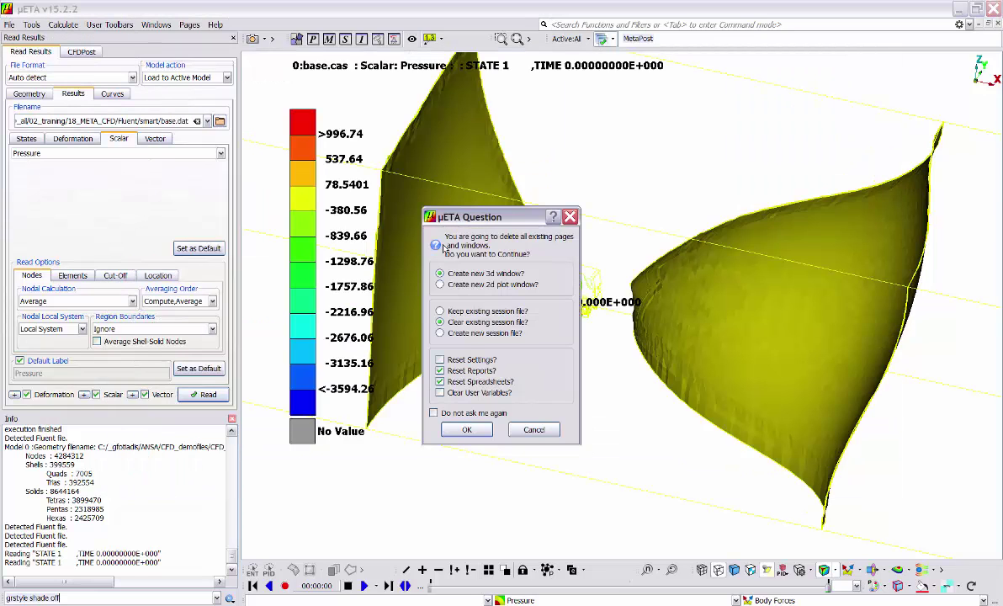
{"action": "left_click", "coordinate": [466, 430]}
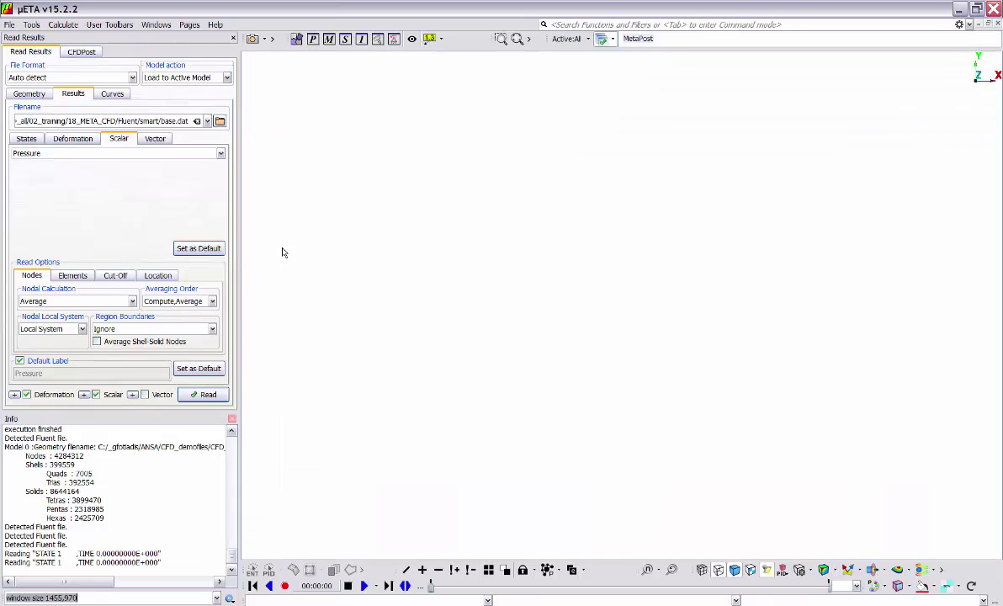
- Run the session file session_parameters.ses from the Desktop
{"action": "left_click", "coordinate": [10, 25]}
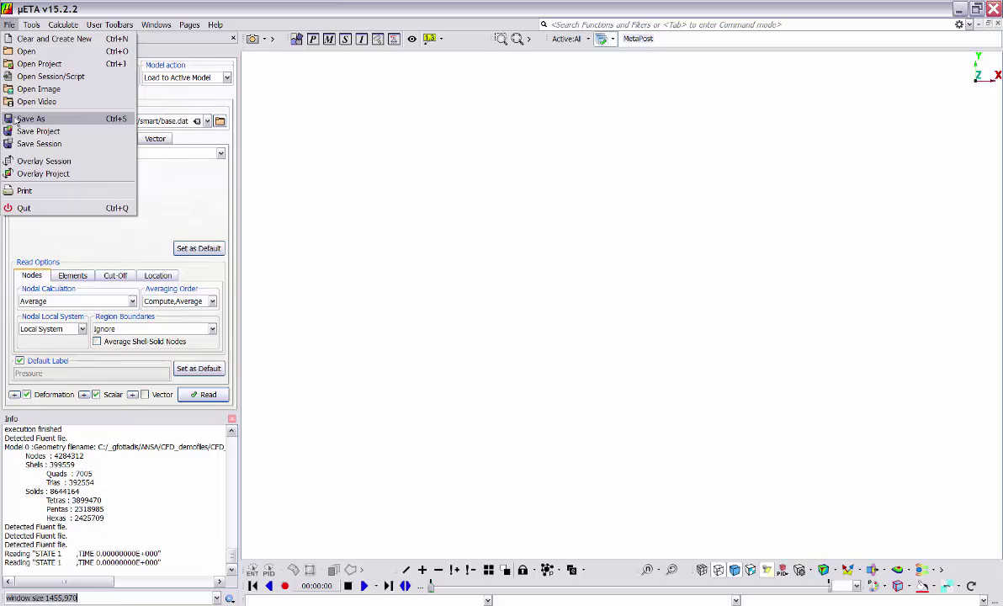
{"action": "left_click", "coordinate": [44, 78]}
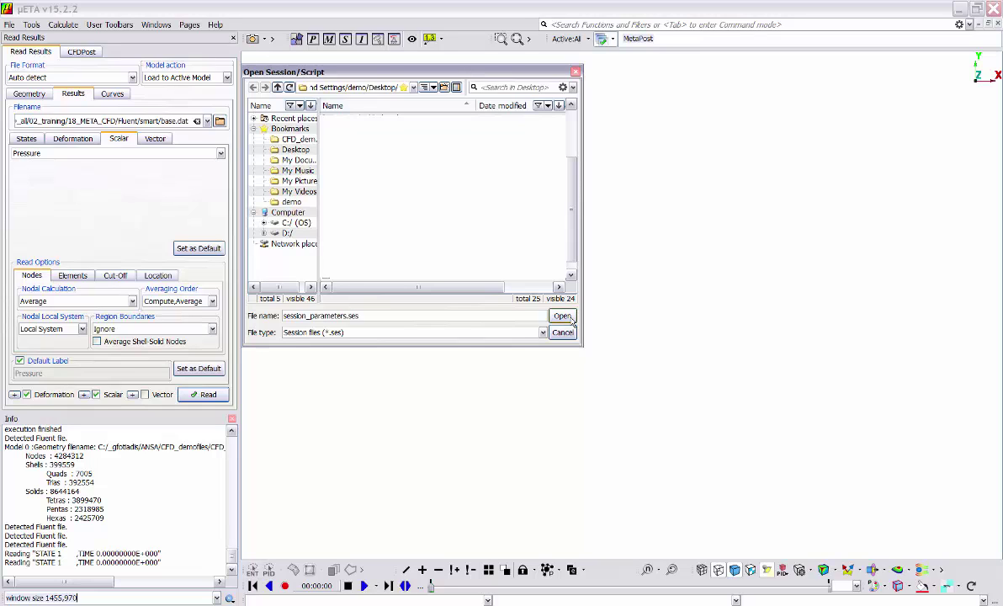
{"action": "left_click", "coordinate": [571, 319]}
{"action": "left_click", "coordinate": [570, 319]}
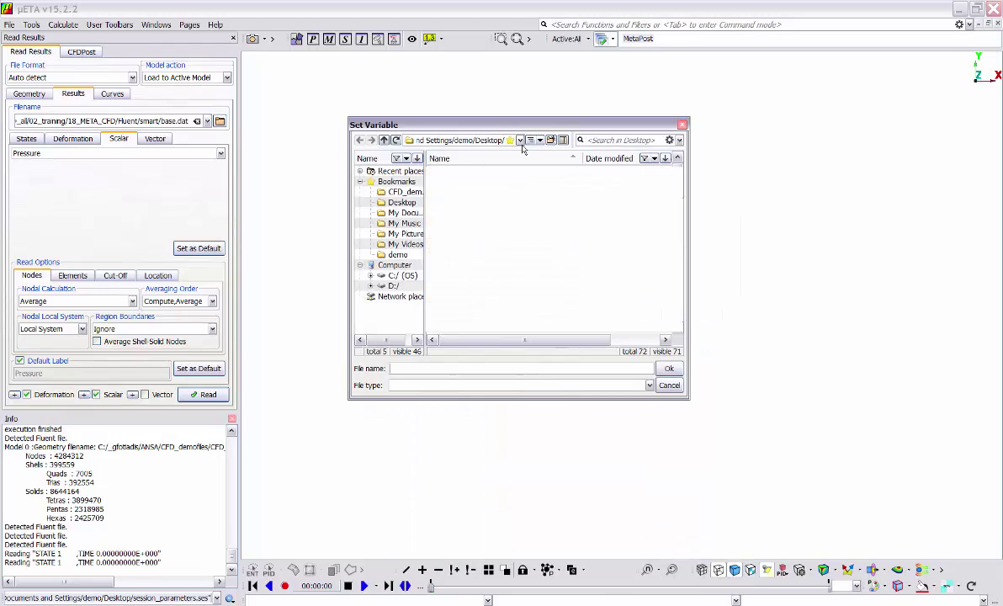
- Supply morphed_spoiler_up.dat and then morphed_spoiler_up.cas from the morphed_spoiler_up folder as the session's two file variables
{"action": "left_click", "coordinate": [520, 139]}
{"action": "left_click", "coordinate": [522, 160]}
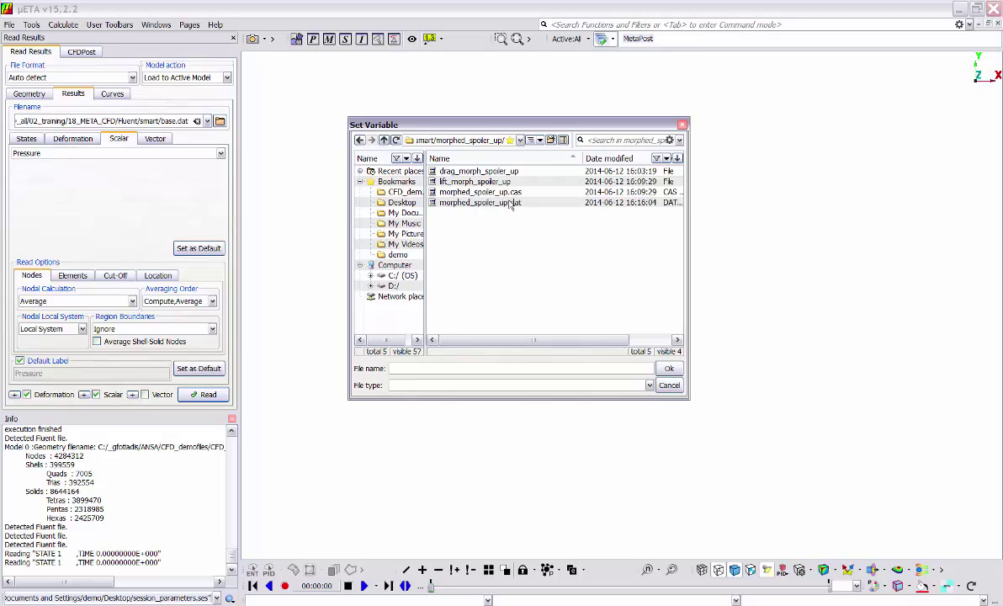
{"action": "left_click", "coordinate": [510, 203]}
{"action": "double_click", "coordinate": [509, 205]}
{"action": "double_click", "coordinate": [513, 194]}
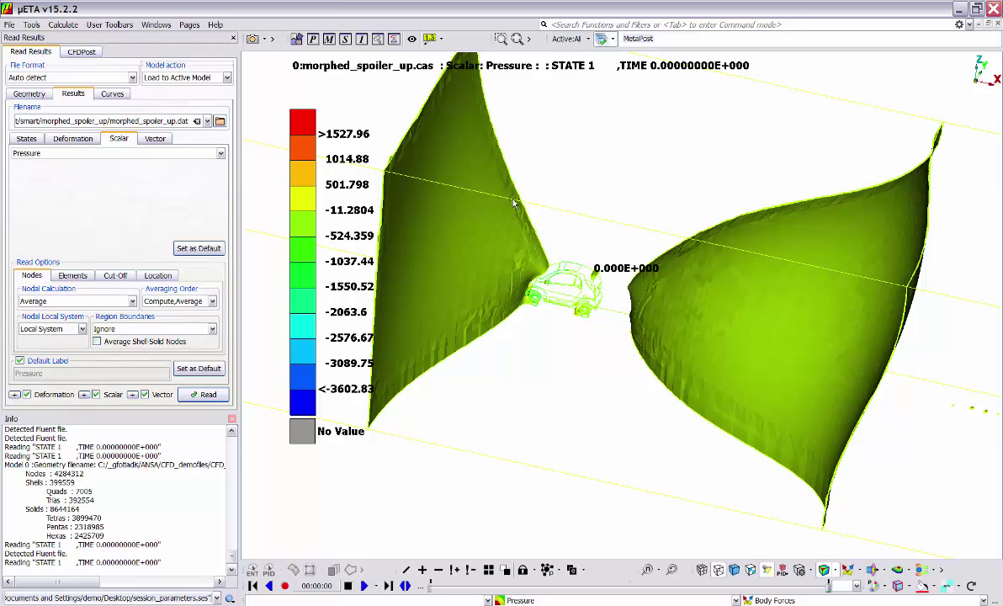
- Examine the pressure iso-surface around the morphed-spoiler car up close and from several angles
{"action": "scroll", "coordinate": [531, 303], "scroll_direction": "up", "scroll_amount": 5}
{"action": "scroll", "coordinate": [530, 303], "scroll_direction": "up", "scroll_amount": 3}
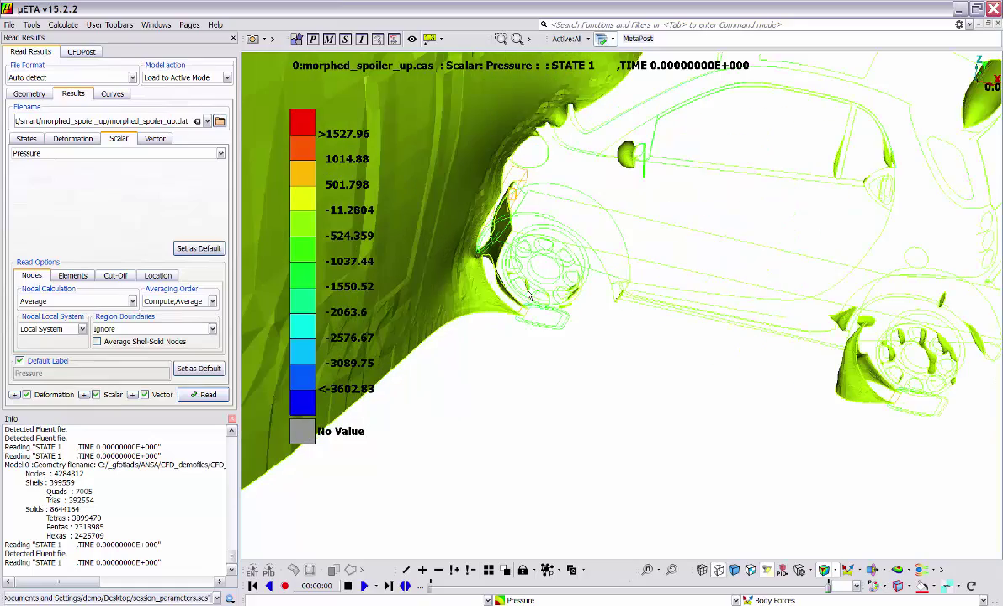
{"action": "scroll", "coordinate": [526, 277], "scroll_direction": "down", "scroll_amount": 3}
{"action": "left_click_drag", "start_coordinate": [519, 253], "coordinate": [442, 228], "text": "ctrl"}
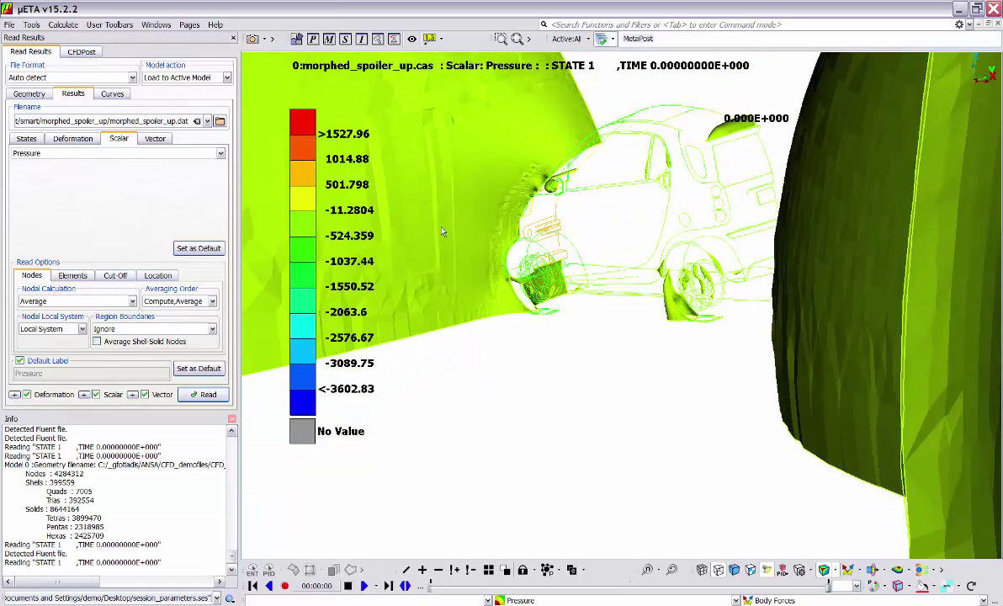
{"action": "scroll", "coordinate": [502, 267], "scroll_direction": "down", "scroll_amount": 4}
{"action": "left_click_drag", "start_coordinate": [501, 267], "coordinate": [623, 348], "text": "ctrl"}
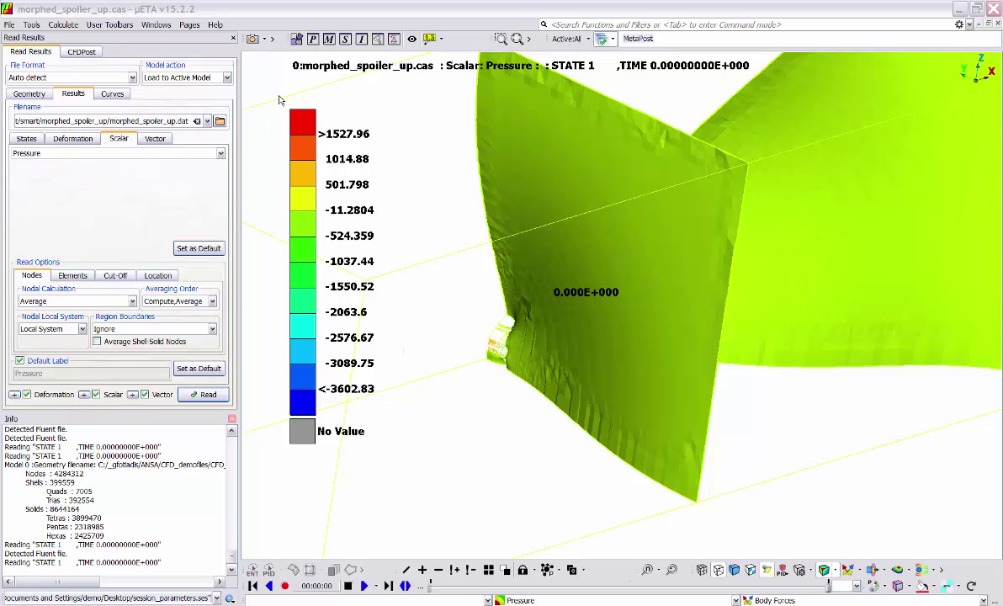
- Bring up the list of available help documents
{"action": "left_click", "coordinate": [216, 26]}
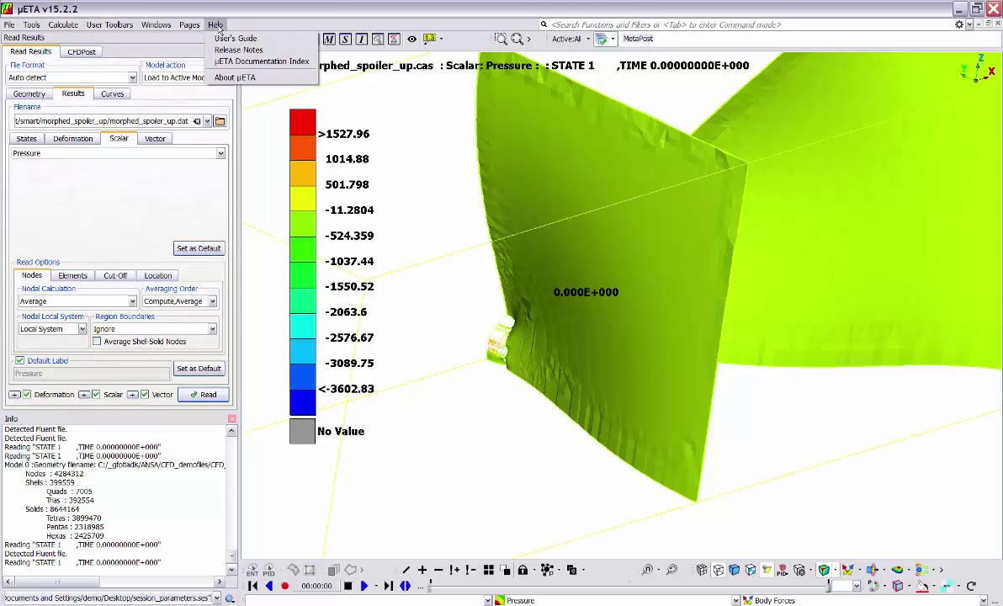